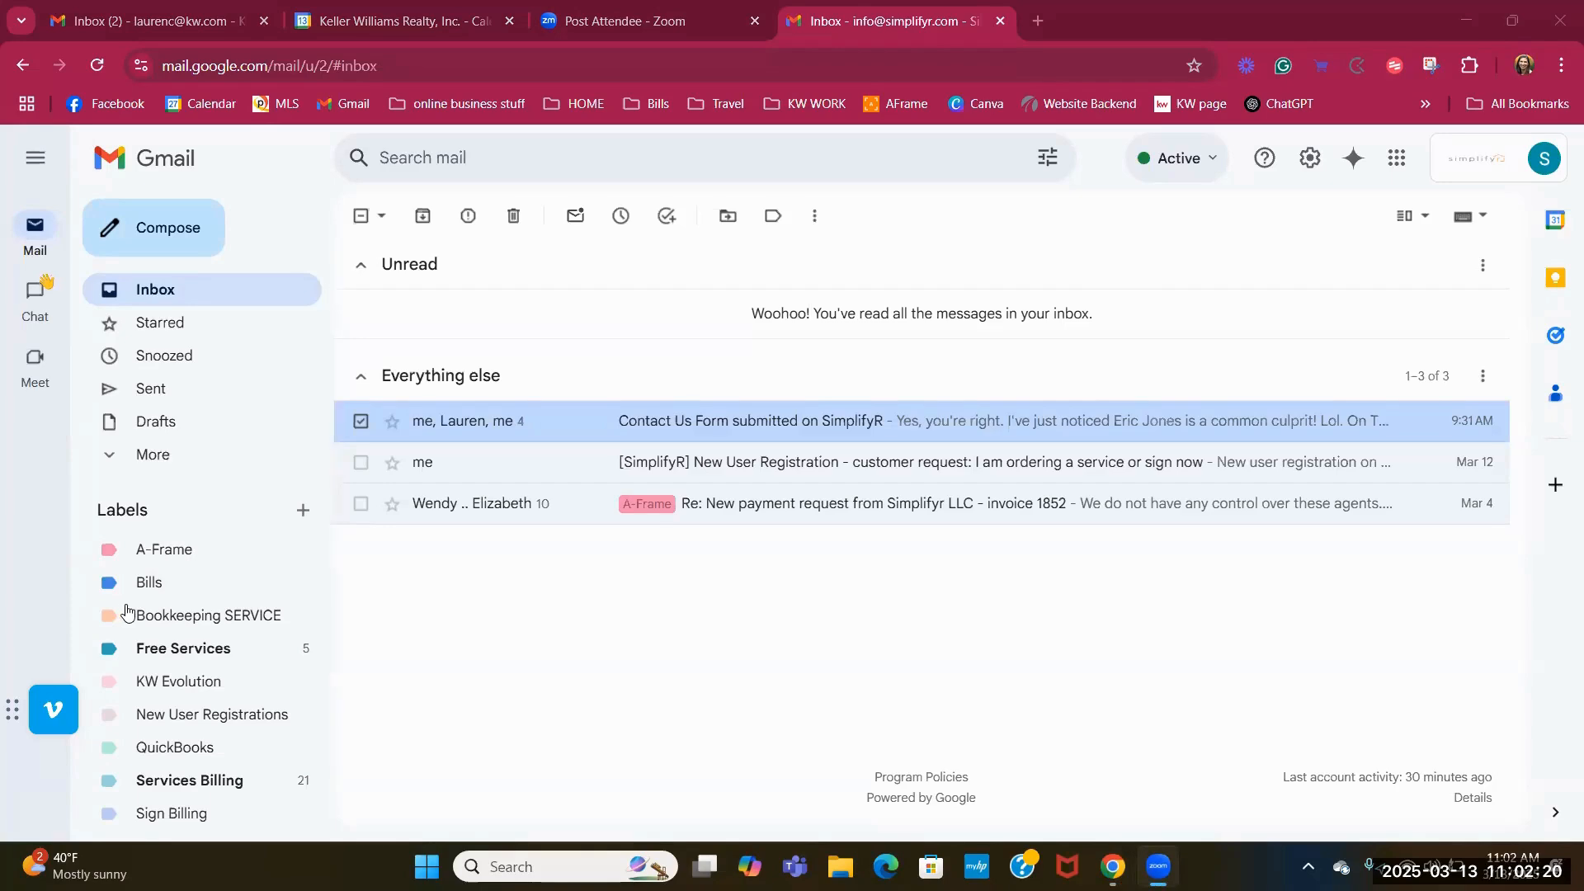
Switch between the Simplifyr and Keller Williams inboxes, ending on the Keller Williams inbox.
{"action": "scroll", "coordinate": [124, 611], "scroll_direction": "down", "scroll_amount": 1}
{"action": "scroll", "coordinate": [128, 621], "scroll_direction": "up", "scroll_amount": 1}
{"action": "left_click", "coordinate": [183, 23]}
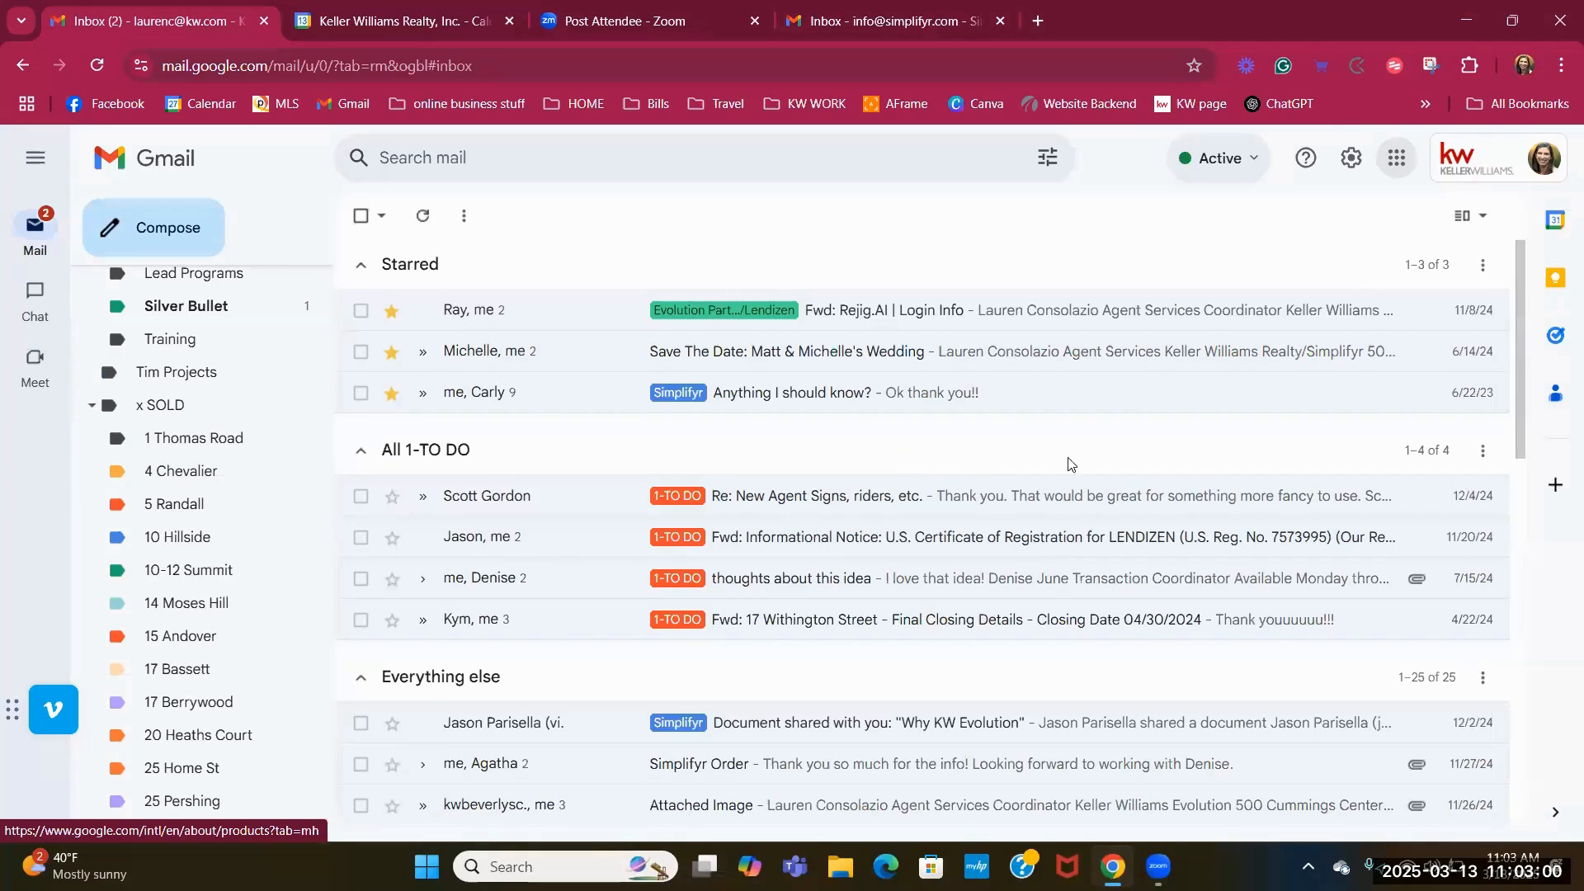
{"action": "key", "text": "ctrl+4"}
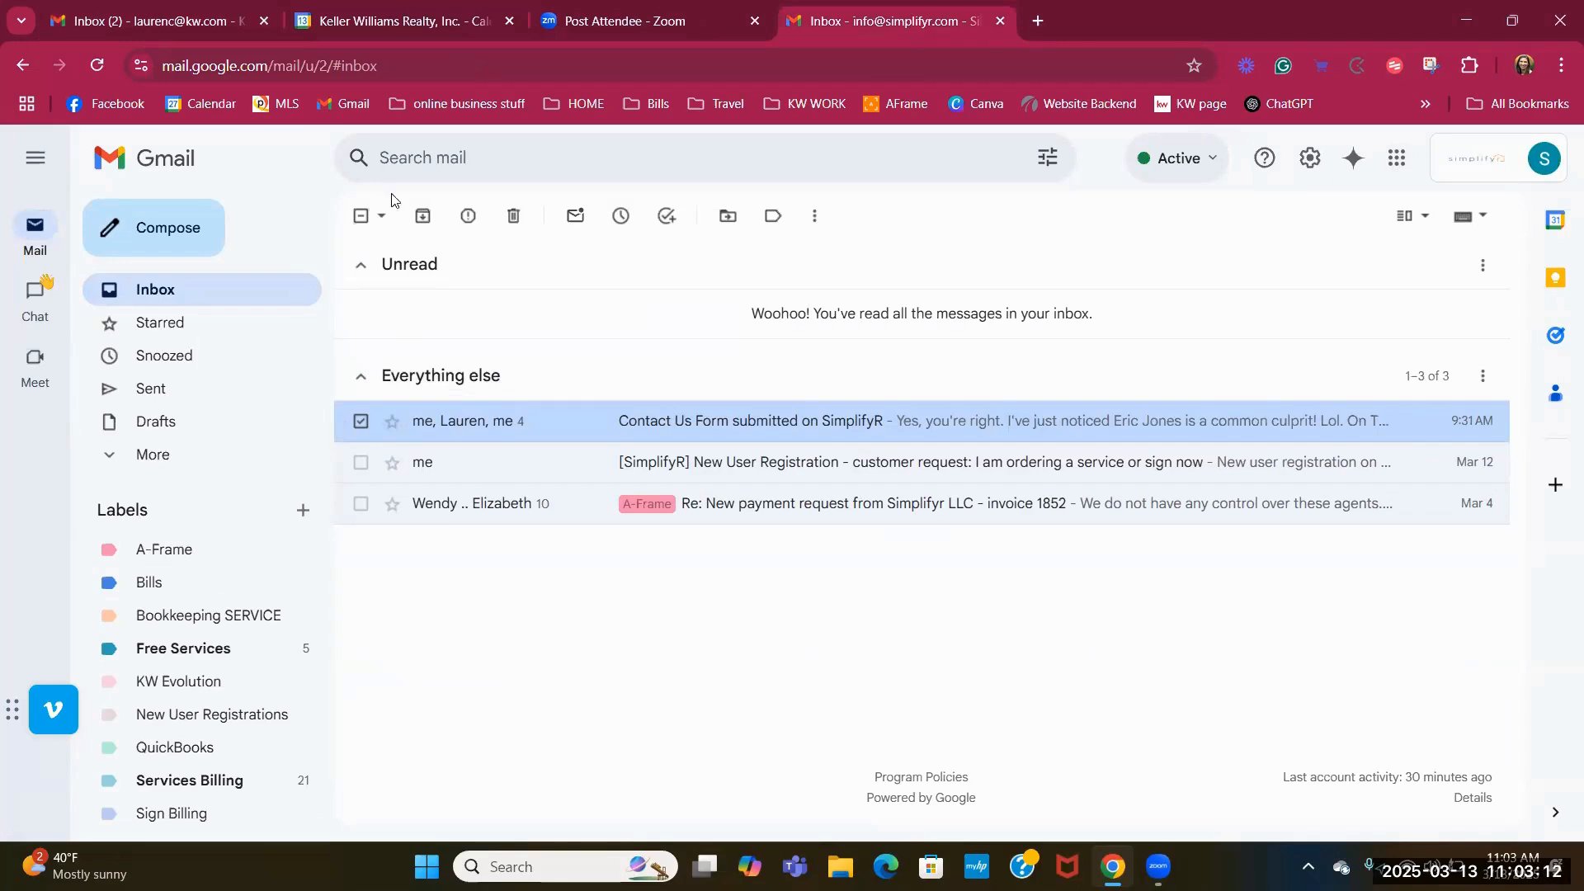
{"action": "left_click", "coordinate": [157, 21]}
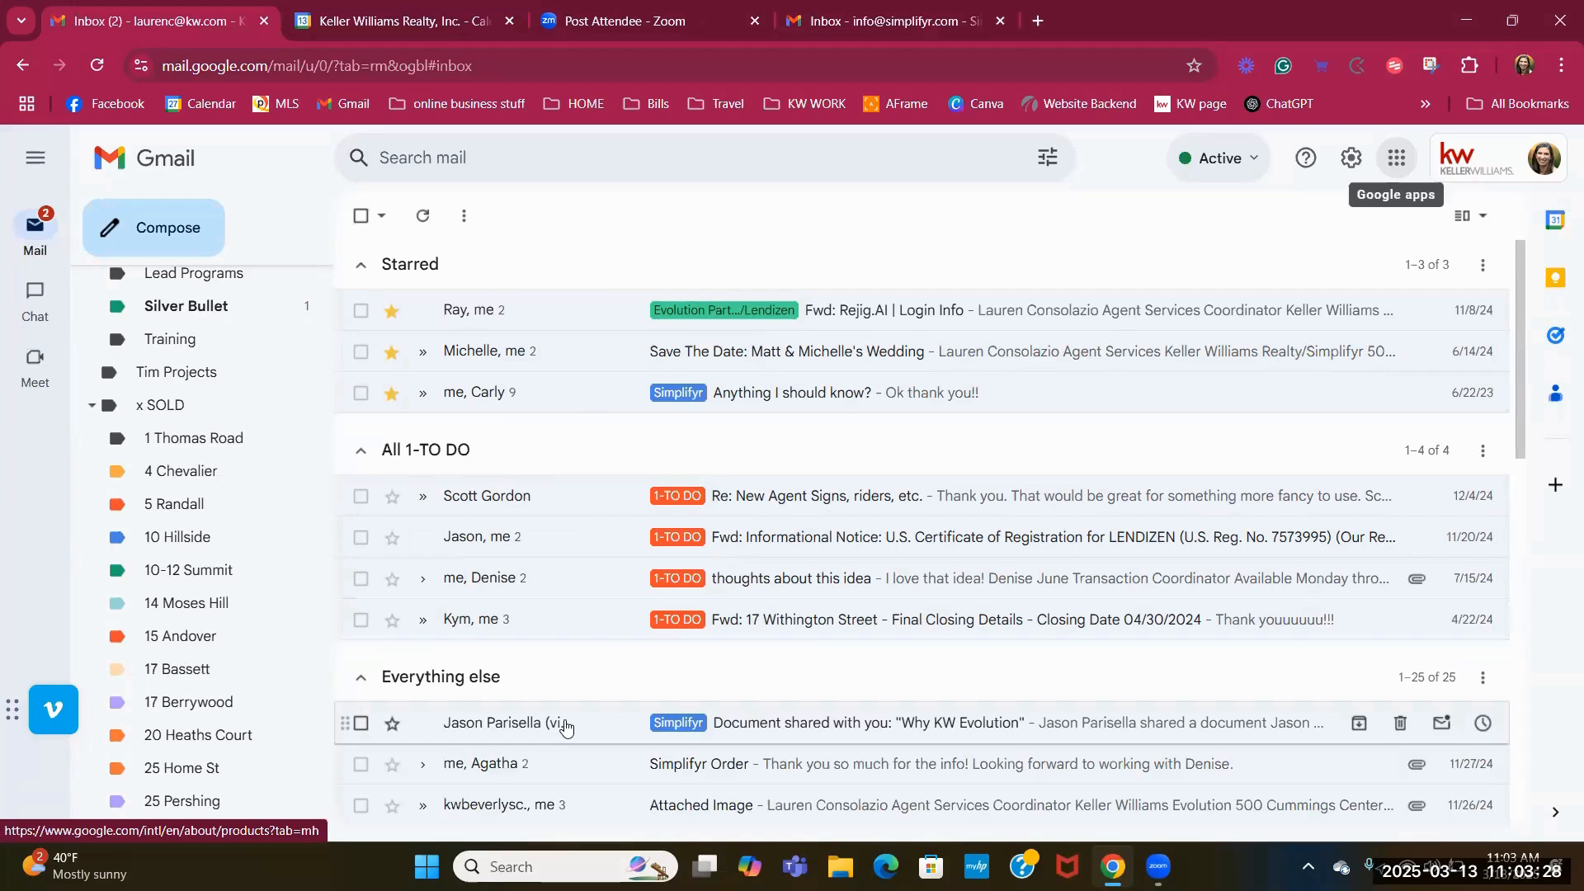
Scroll through the Keller Williams account's long label list in the sidebar.
{"action": "scroll", "coordinate": [586, 672], "scroll_direction": "down", "scroll_amount": 2}
{"action": "scroll", "coordinate": [570, 647], "scroll_direction": "up", "scroll_amount": 2}
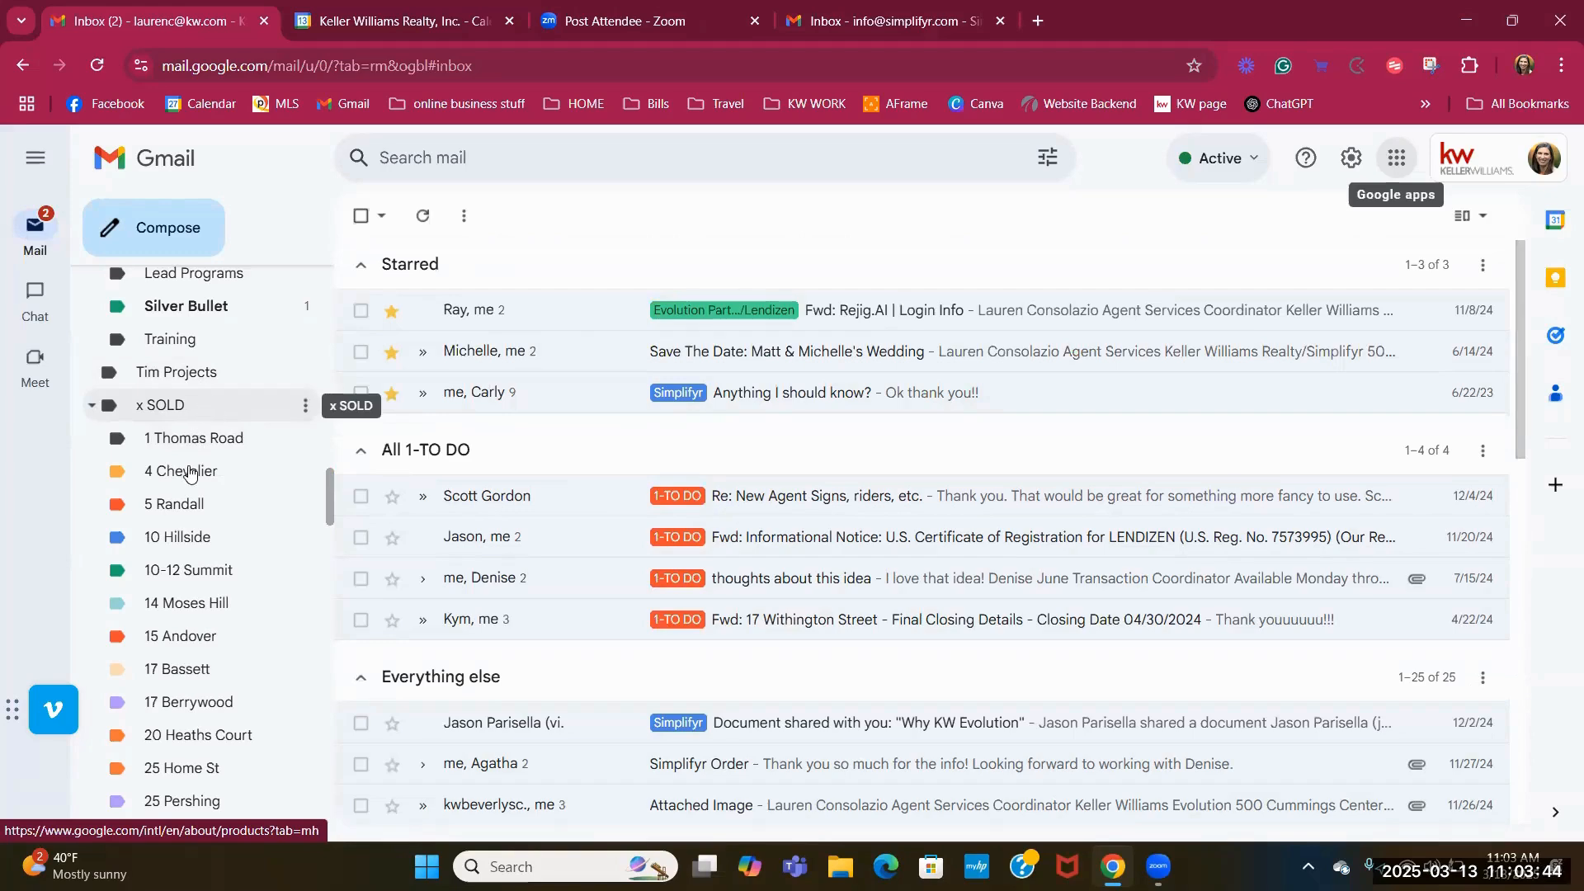
{"action": "scroll", "coordinate": [189, 618], "scroll_direction": "down", "scroll_amount": 4}
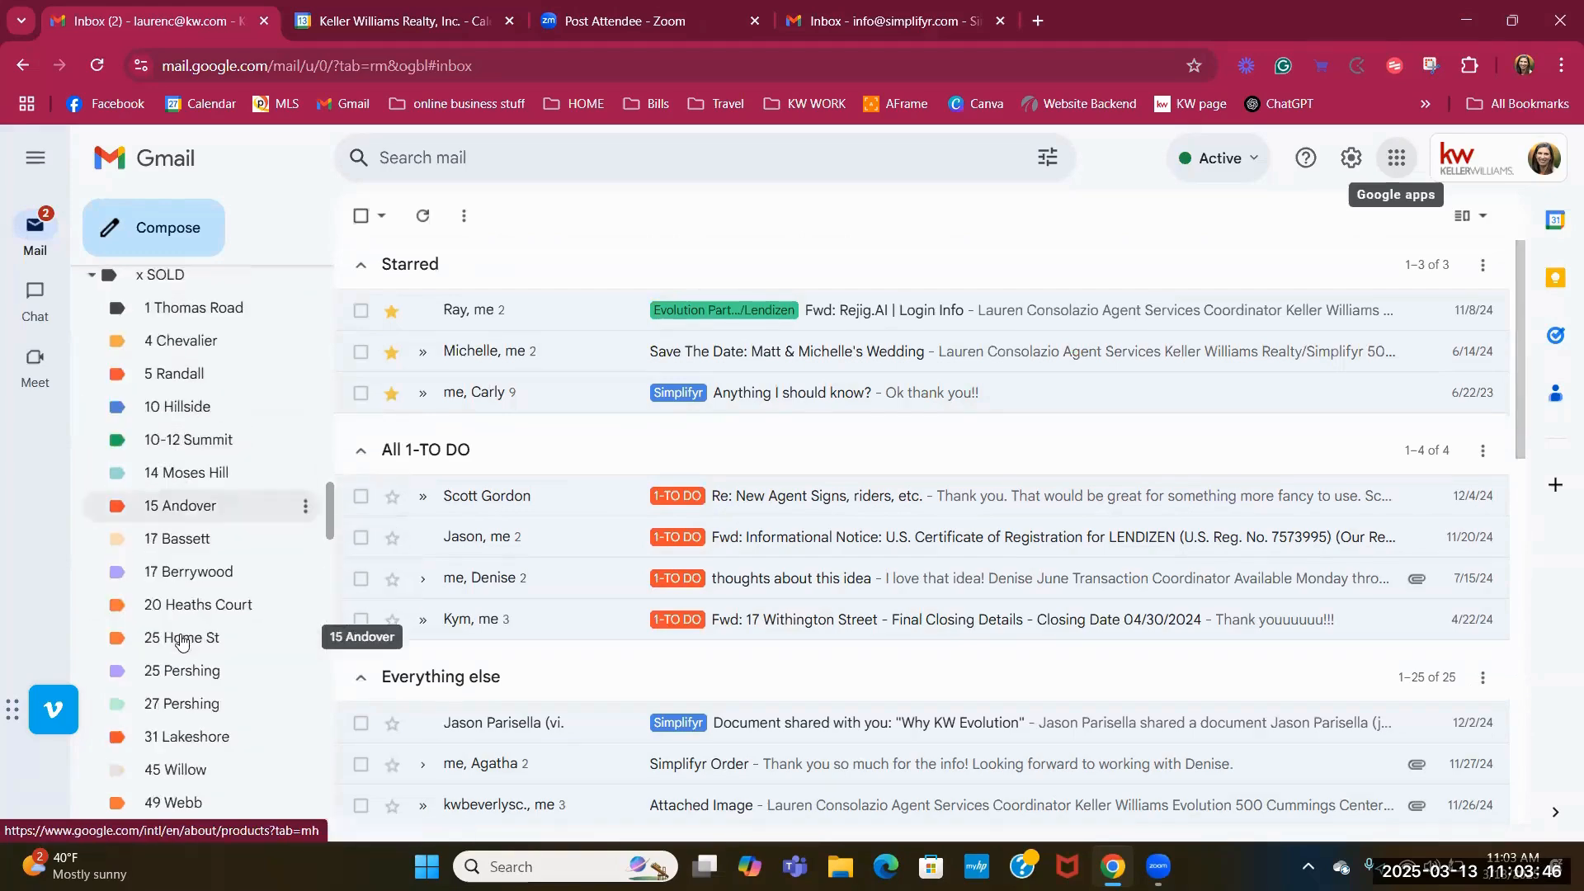
{"action": "scroll", "coordinate": [204, 593], "scroll_direction": "down", "scroll_amount": 5}
{"action": "scroll", "coordinate": [194, 627], "scroll_direction": "up", "scroll_amount": 2}
{"action": "scroll", "coordinate": [189, 646], "scroll_direction": "down", "scroll_amount": 1}
{"action": "scroll", "coordinate": [189, 646], "scroll_direction": "down", "scroll_amount": 1}
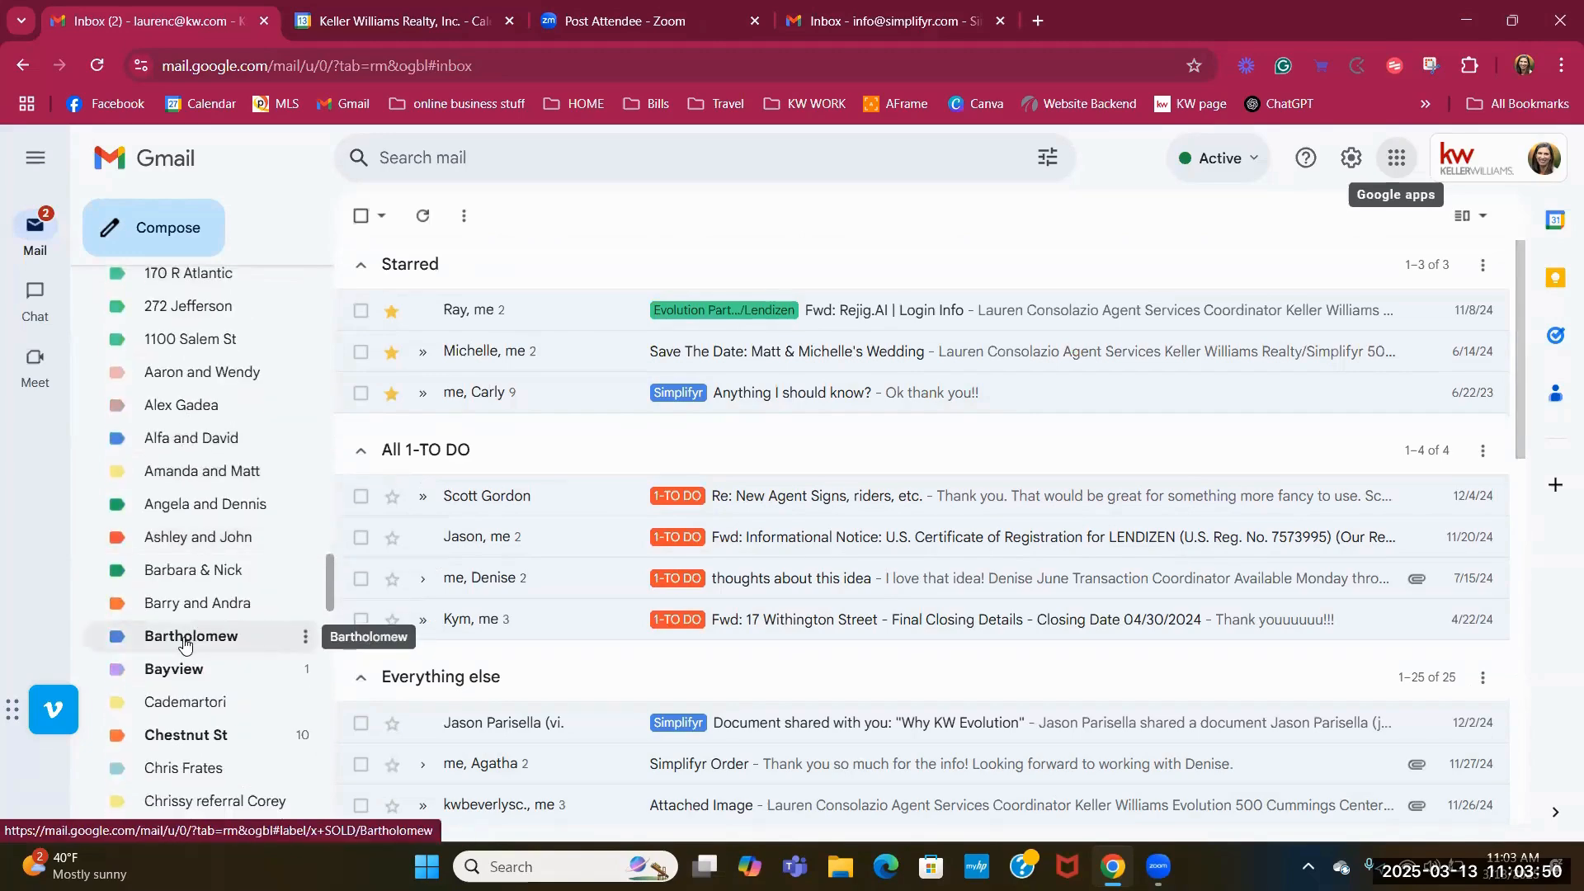
{"action": "scroll", "coordinate": [193, 635], "scroll_direction": "up", "scroll_amount": 12}
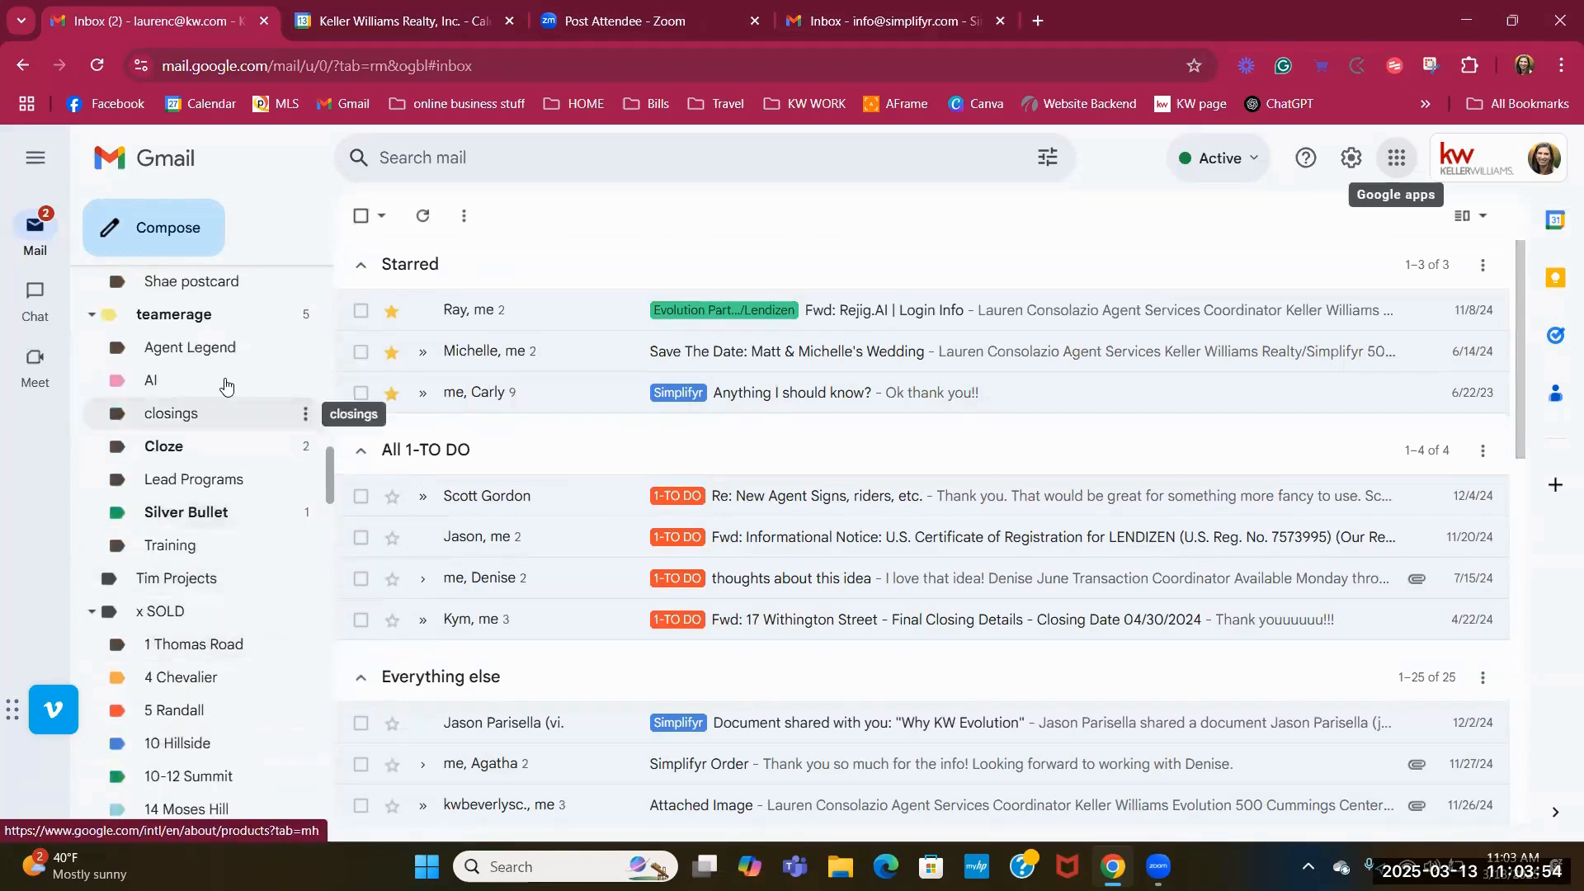
{"action": "scroll", "coordinate": [218, 391], "scroll_direction": "down", "scroll_amount": 1}
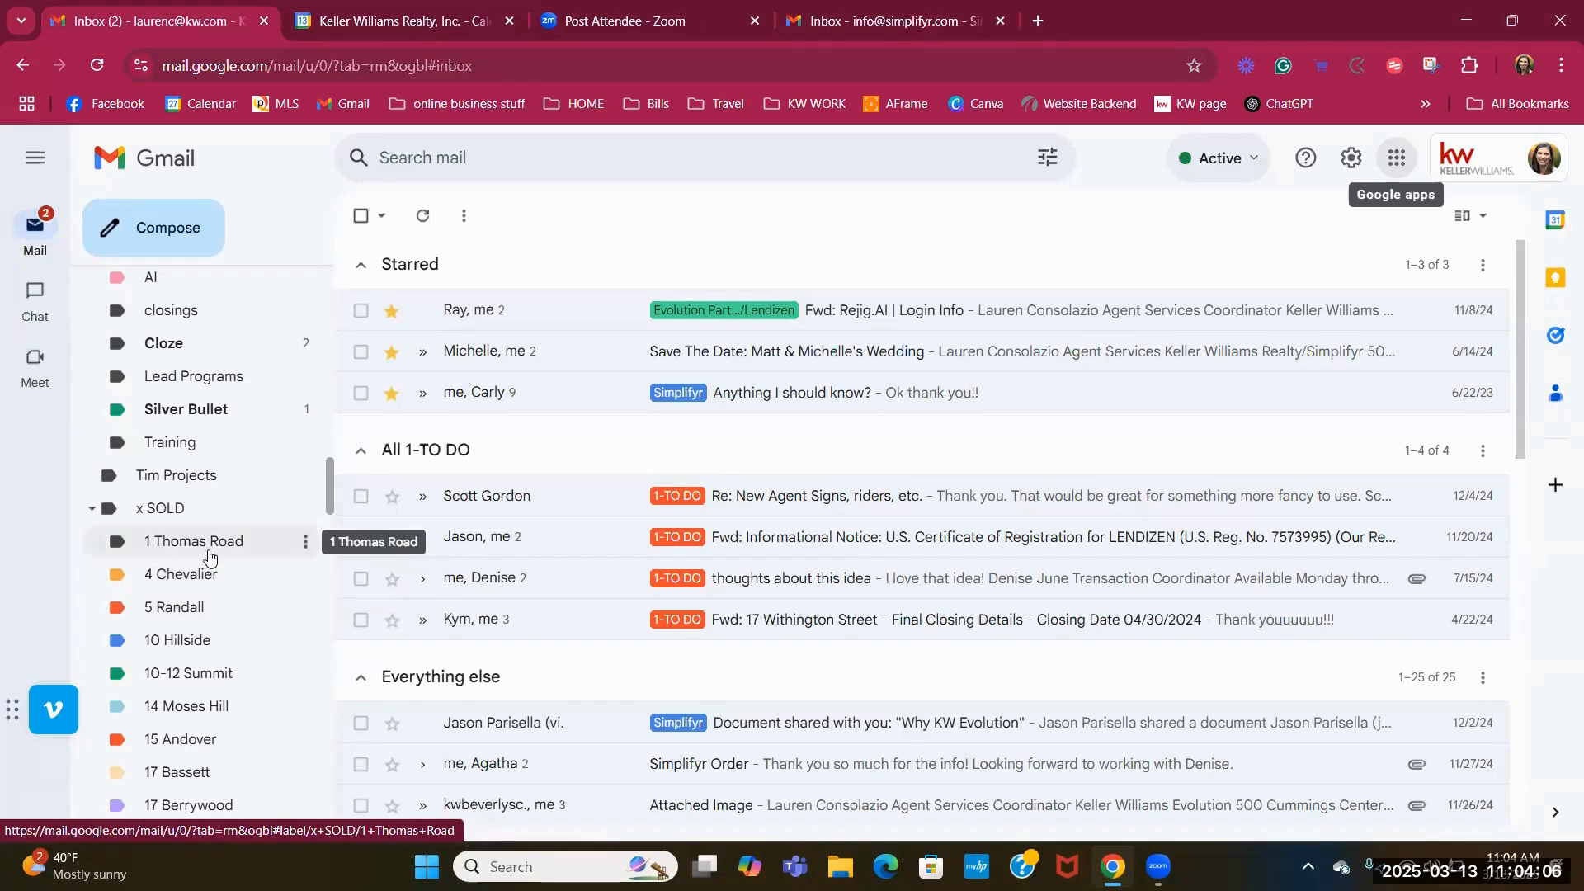
{"action": "scroll", "coordinate": [206, 558], "scroll_direction": "down", "scroll_amount": 3}
{"action": "scroll", "coordinate": [173, 507], "scroll_direction": "up", "scroll_amount": 1}
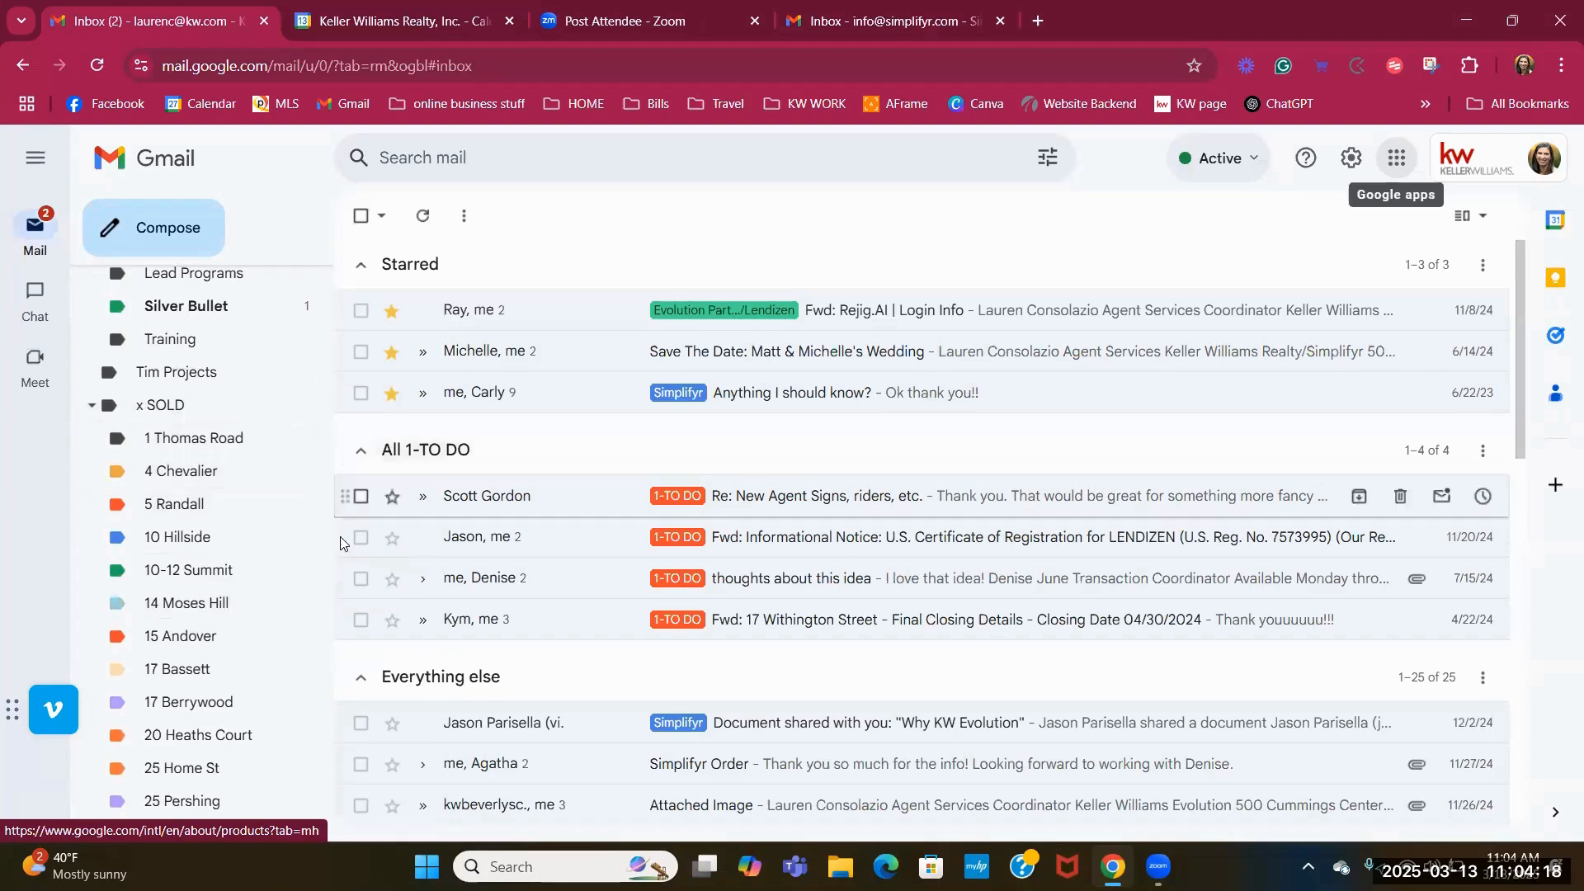
{"action": "scroll", "coordinate": [240, 559], "scroll_direction": "down", "scroll_amount": 12}
{"action": "scroll", "coordinate": [236, 559], "scroll_direction": "up", "scroll_amount": 7}
{"action": "scroll", "coordinate": [235, 559], "scroll_direction": "up", "scroll_amount": 6}
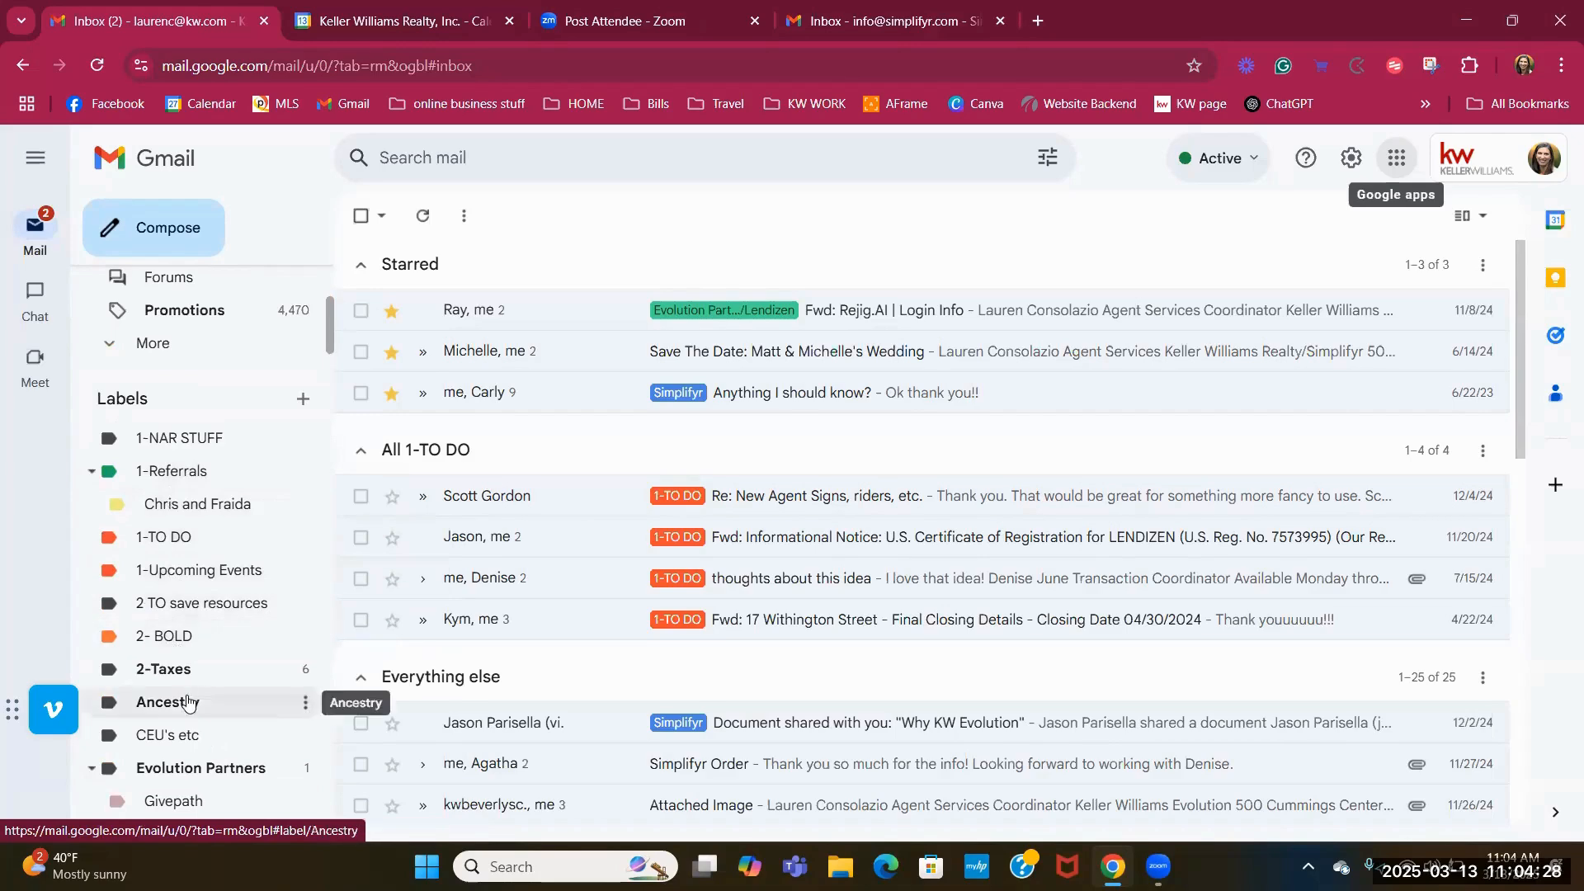
Hide the sub-labels of Evolution Partners, KW website and Simplifyr, then scroll to the x SOLD labels.
{"action": "scroll", "coordinate": [196, 673], "scroll_direction": "down", "scroll_amount": 1}
{"action": "scroll", "coordinate": [197, 672], "scroll_direction": "down", "scroll_amount": 4}
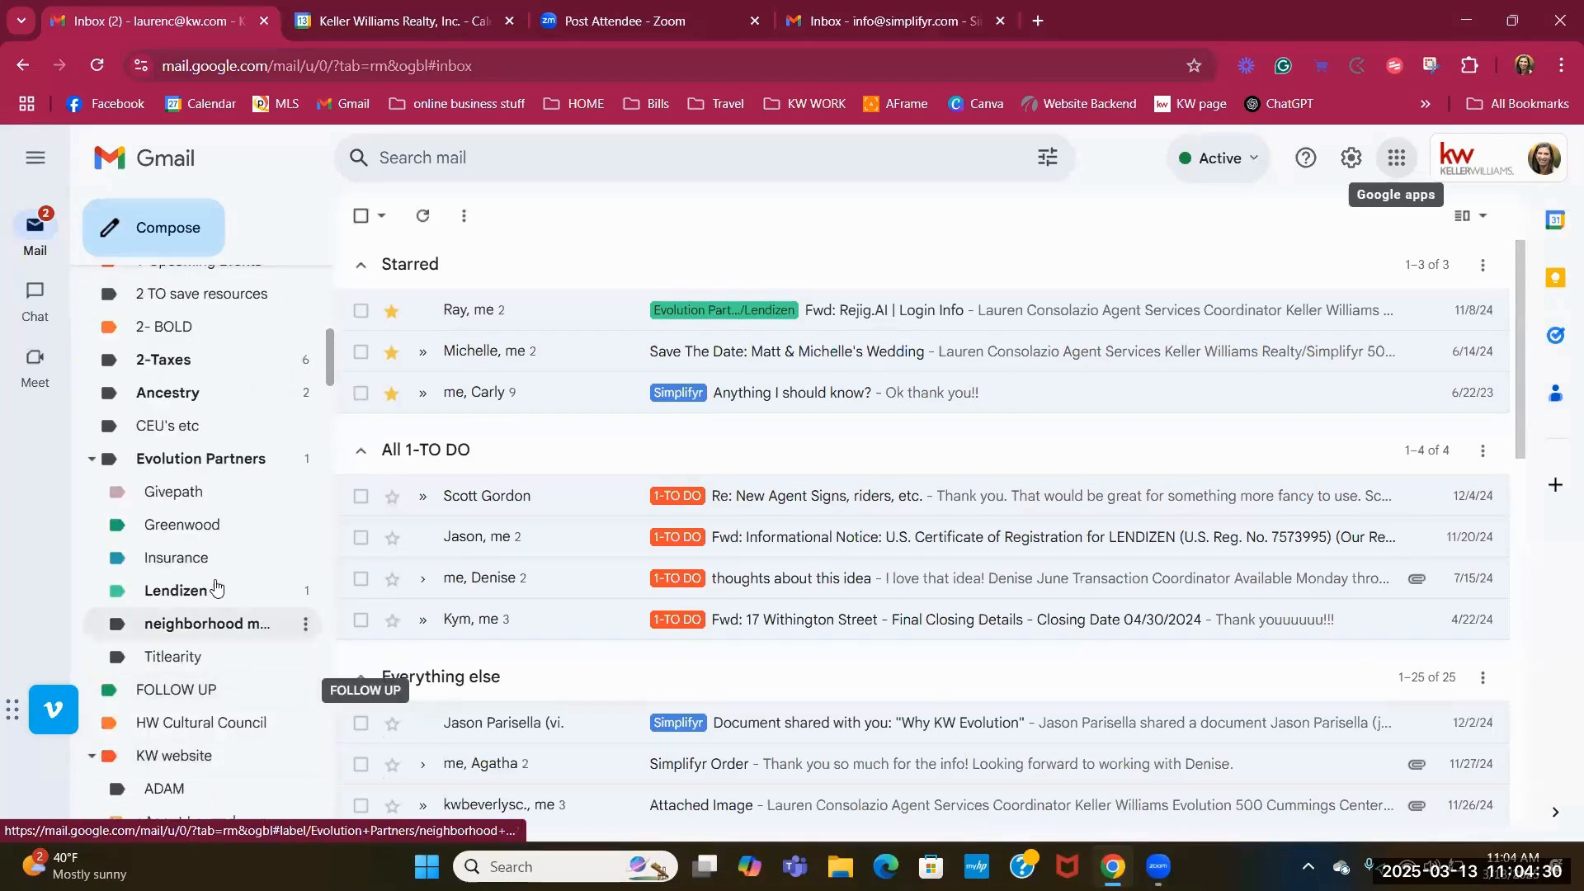
{"action": "left_click", "coordinate": [89, 462]}
{"action": "left_click", "coordinate": [91, 556]}
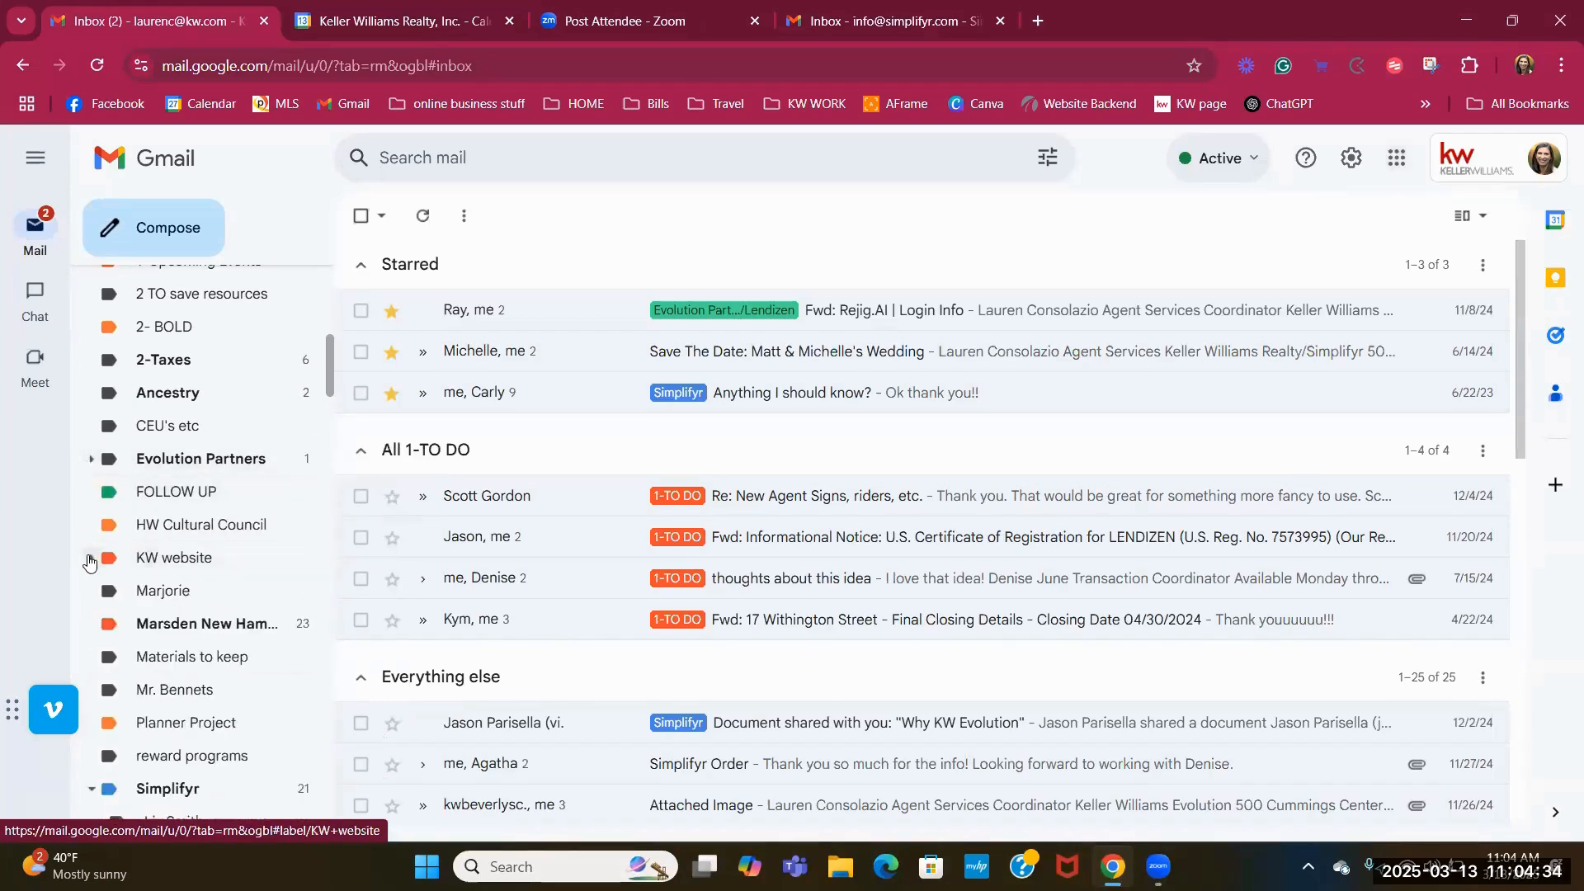
{"action": "scroll", "coordinate": [83, 594], "scroll_direction": "down", "scroll_amount": 1}
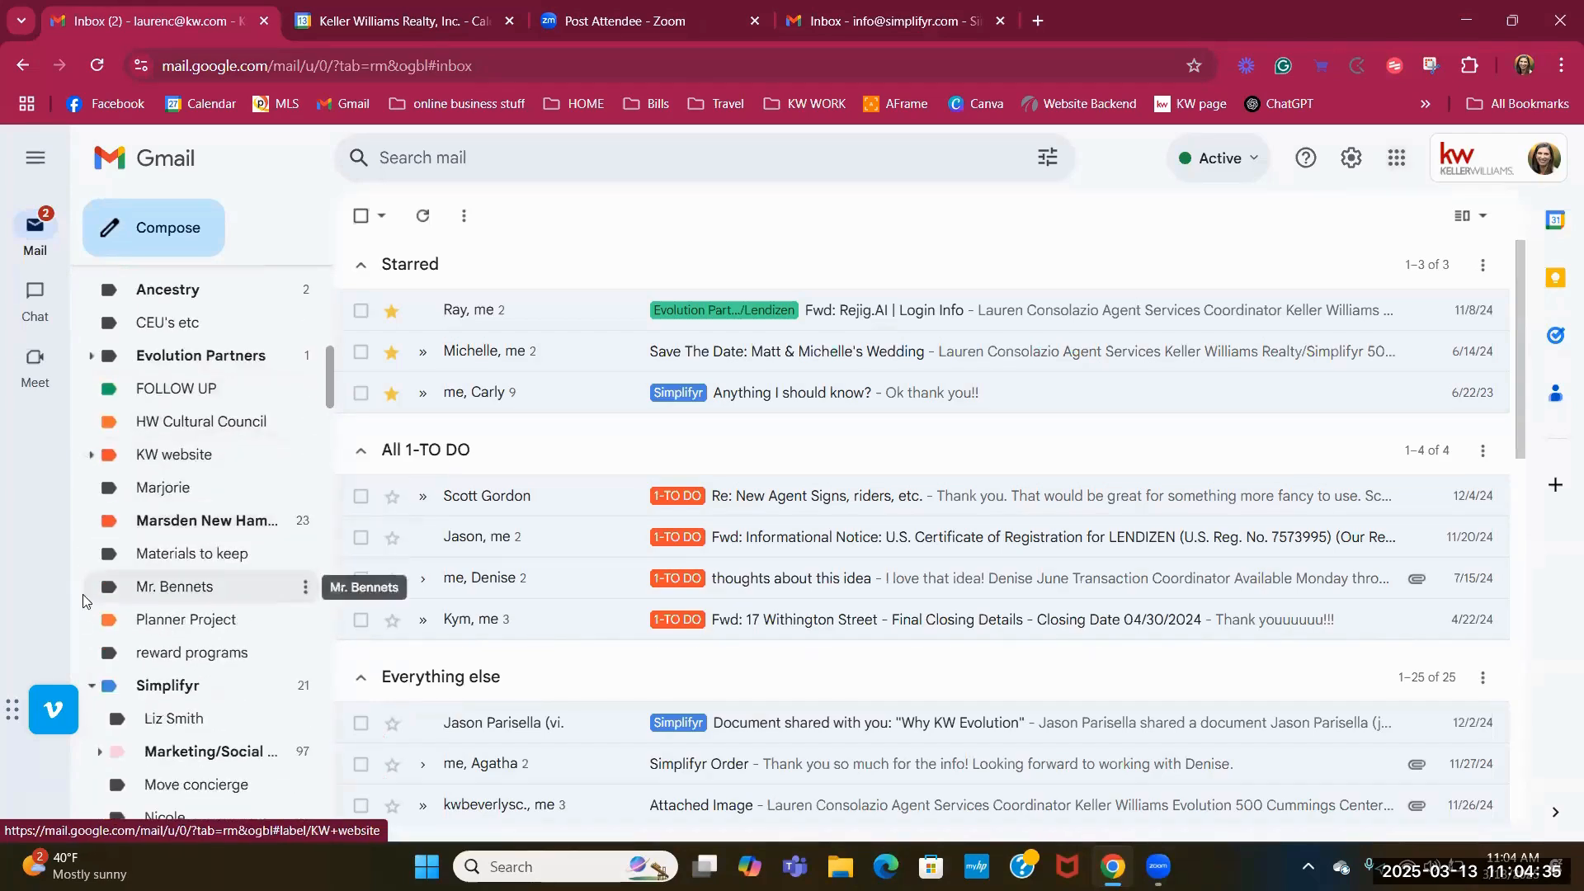
{"action": "left_click", "coordinate": [91, 685]}
{"action": "scroll", "coordinate": [96, 462], "scroll_direction": "down", "scroll_amount": 7}
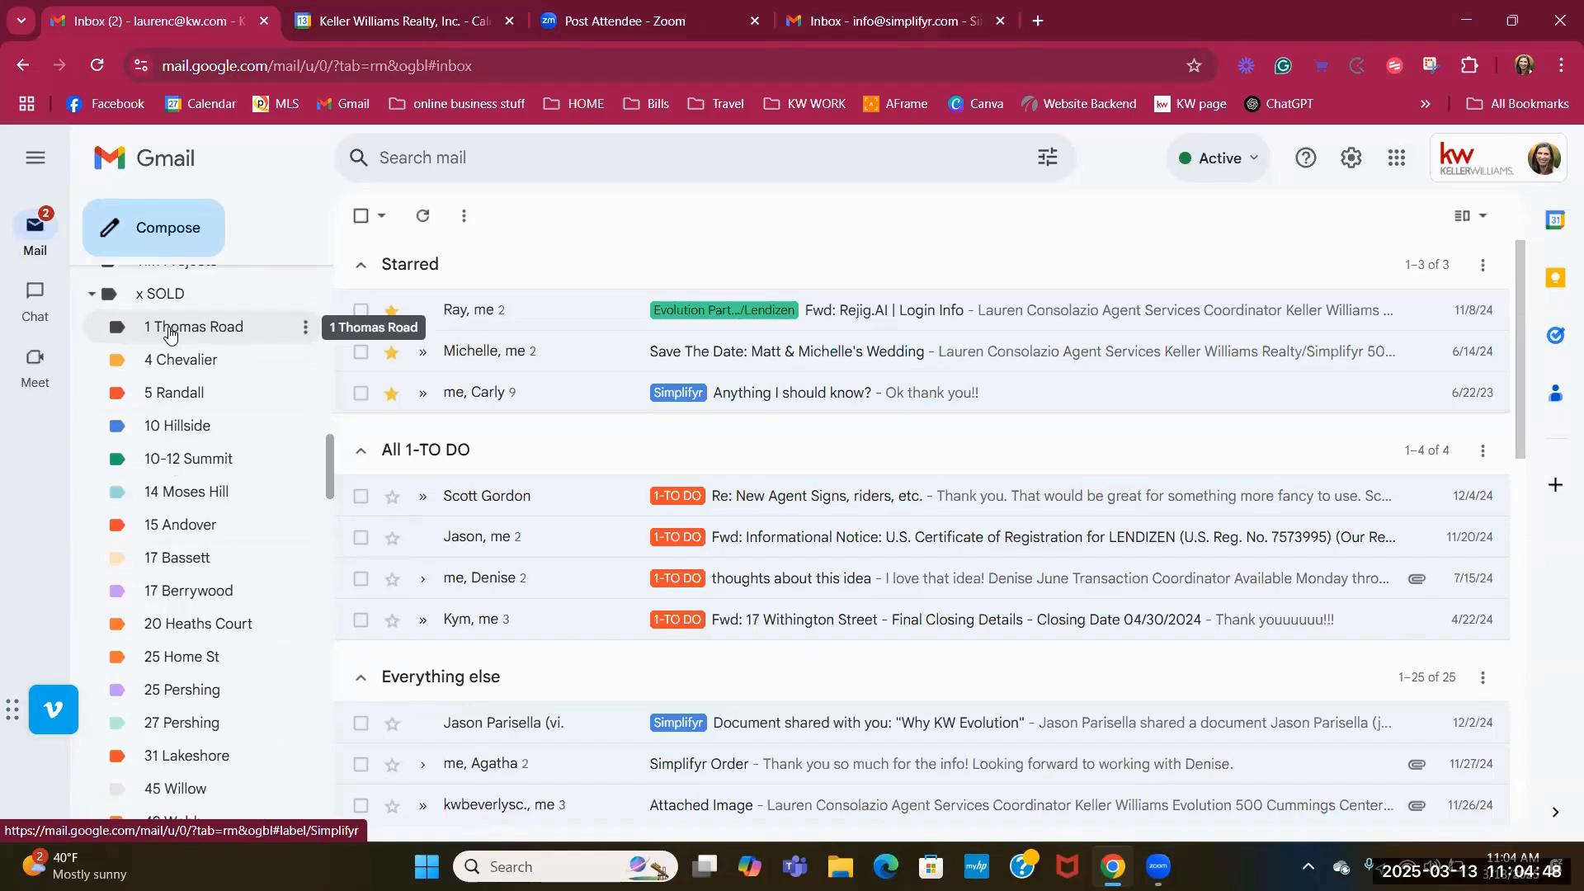
{"action": "scroll", "coordinate": [157, 522], "scroll_direction": "down", "scroll_amount": 1}
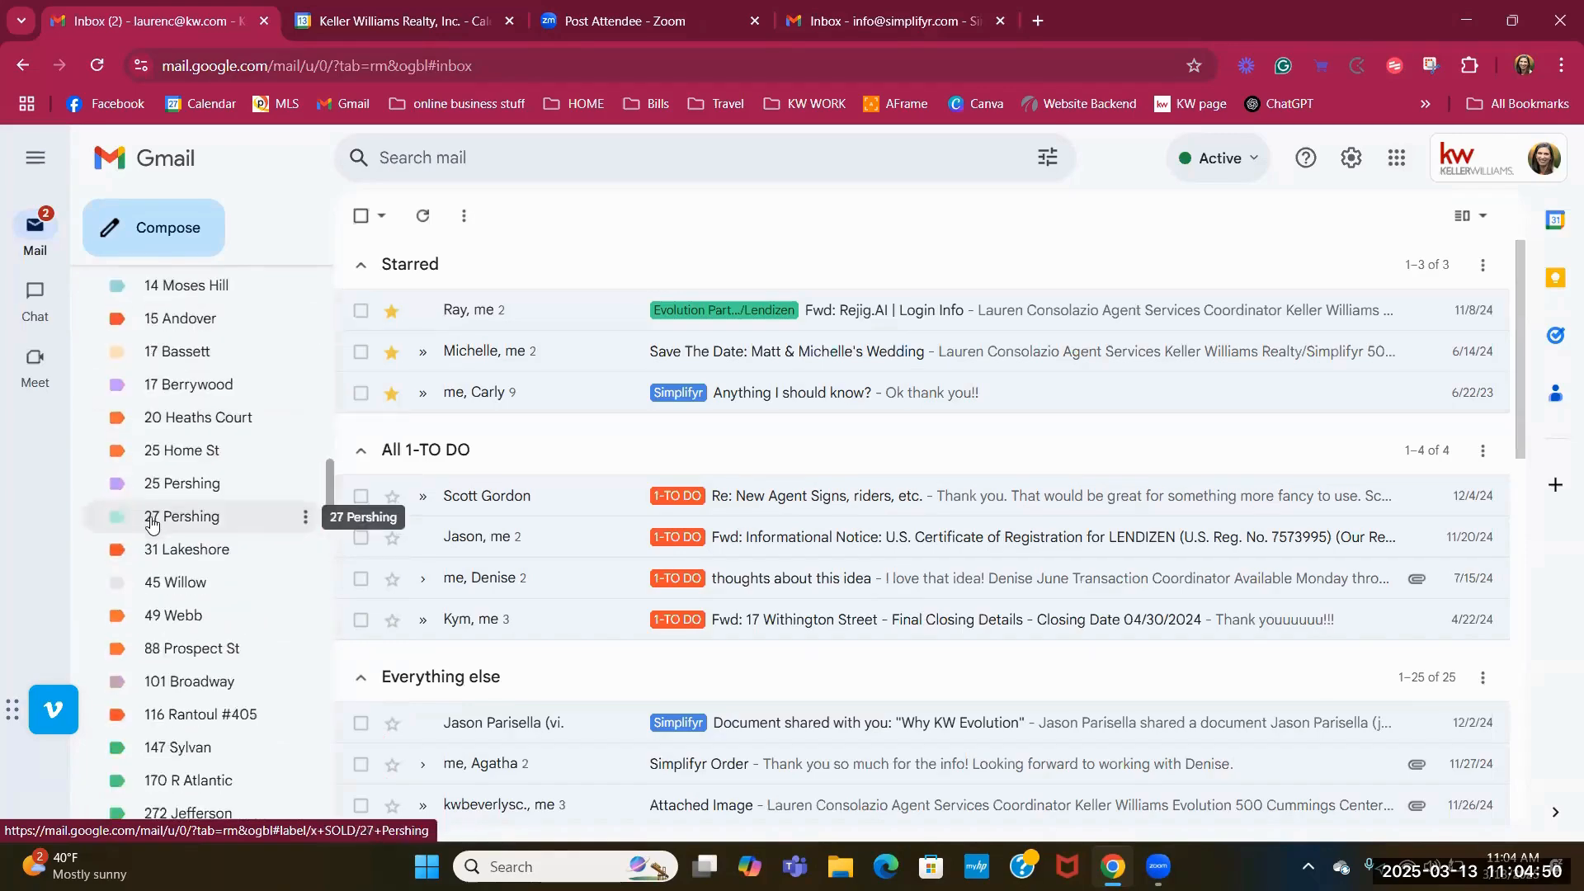
{"action": "scroll", "coordinate": [157, 523], "scroll_direction": "down", "scroll_amount": 5}
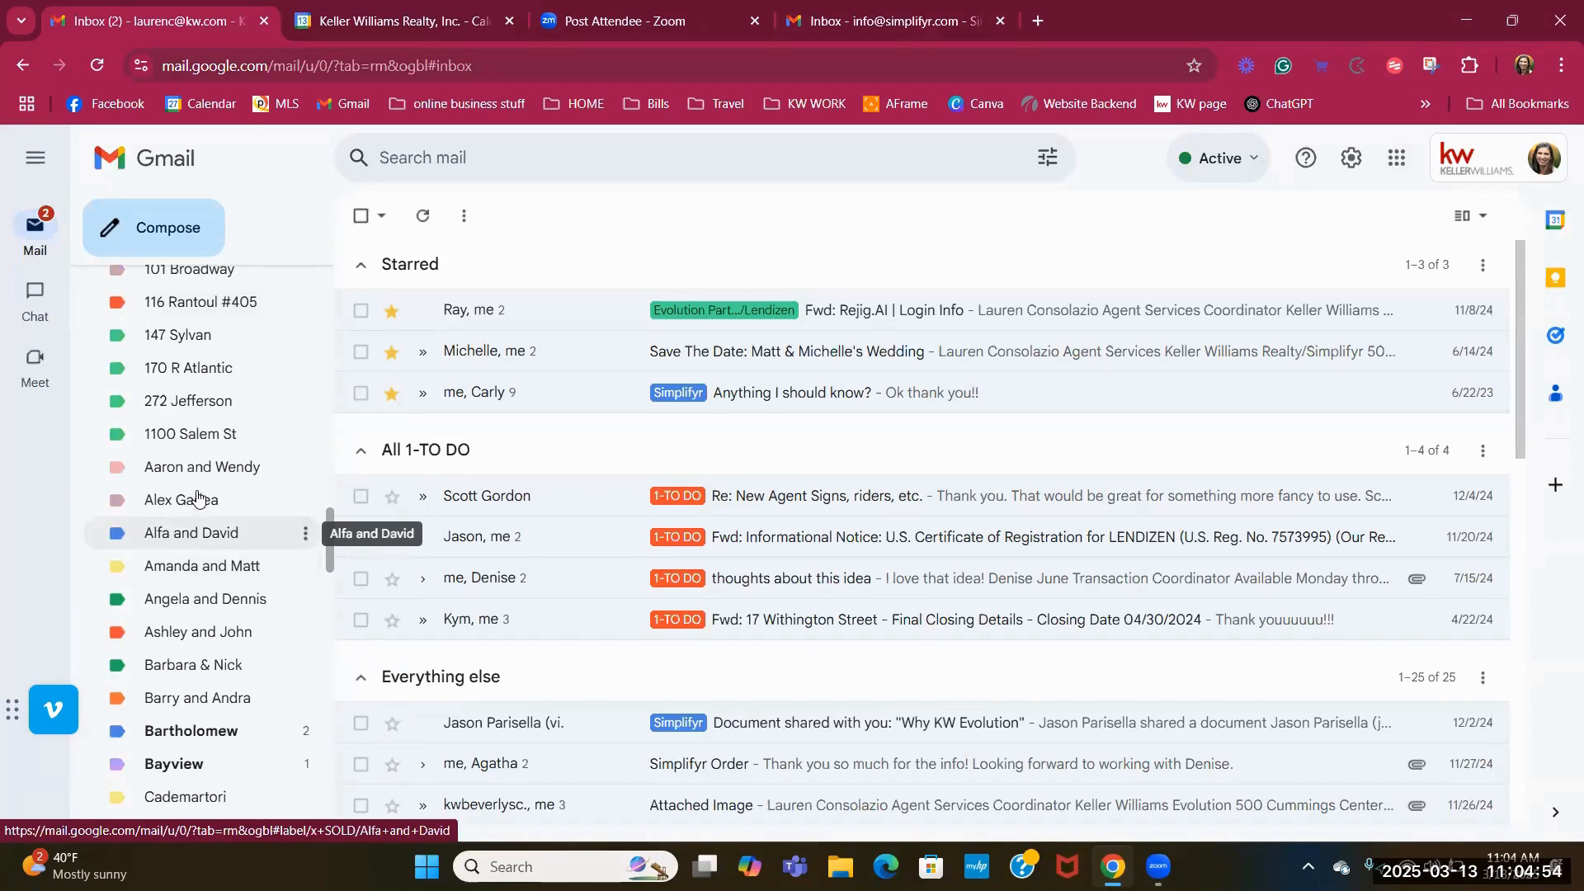
{"action": "left_click", "coordinate": [183, 315]}
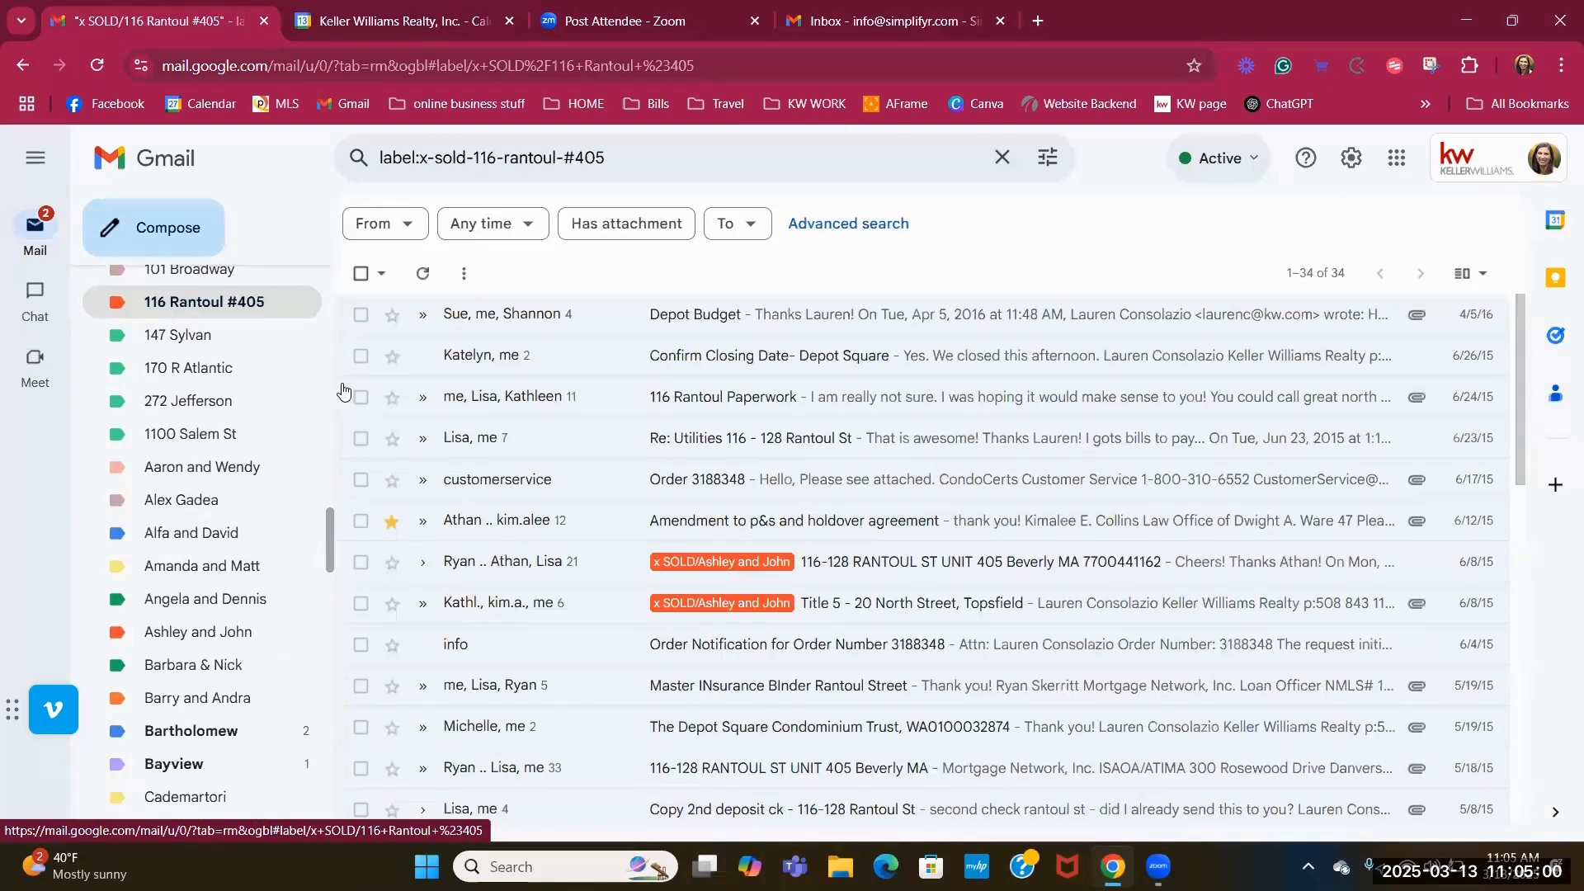
{"action": "scroll", "coordinate": [941, 421], "scroll_direction": "down", "scroll_amount": 1}
{"action": "scroll", "coordinate": [941, 421], "scroll_direction": "down", "scroll_amount": 3}
{"action": "scroll", "coordinate": [728, 495], "scroll_direction": "up", "scroll_amount": 4}
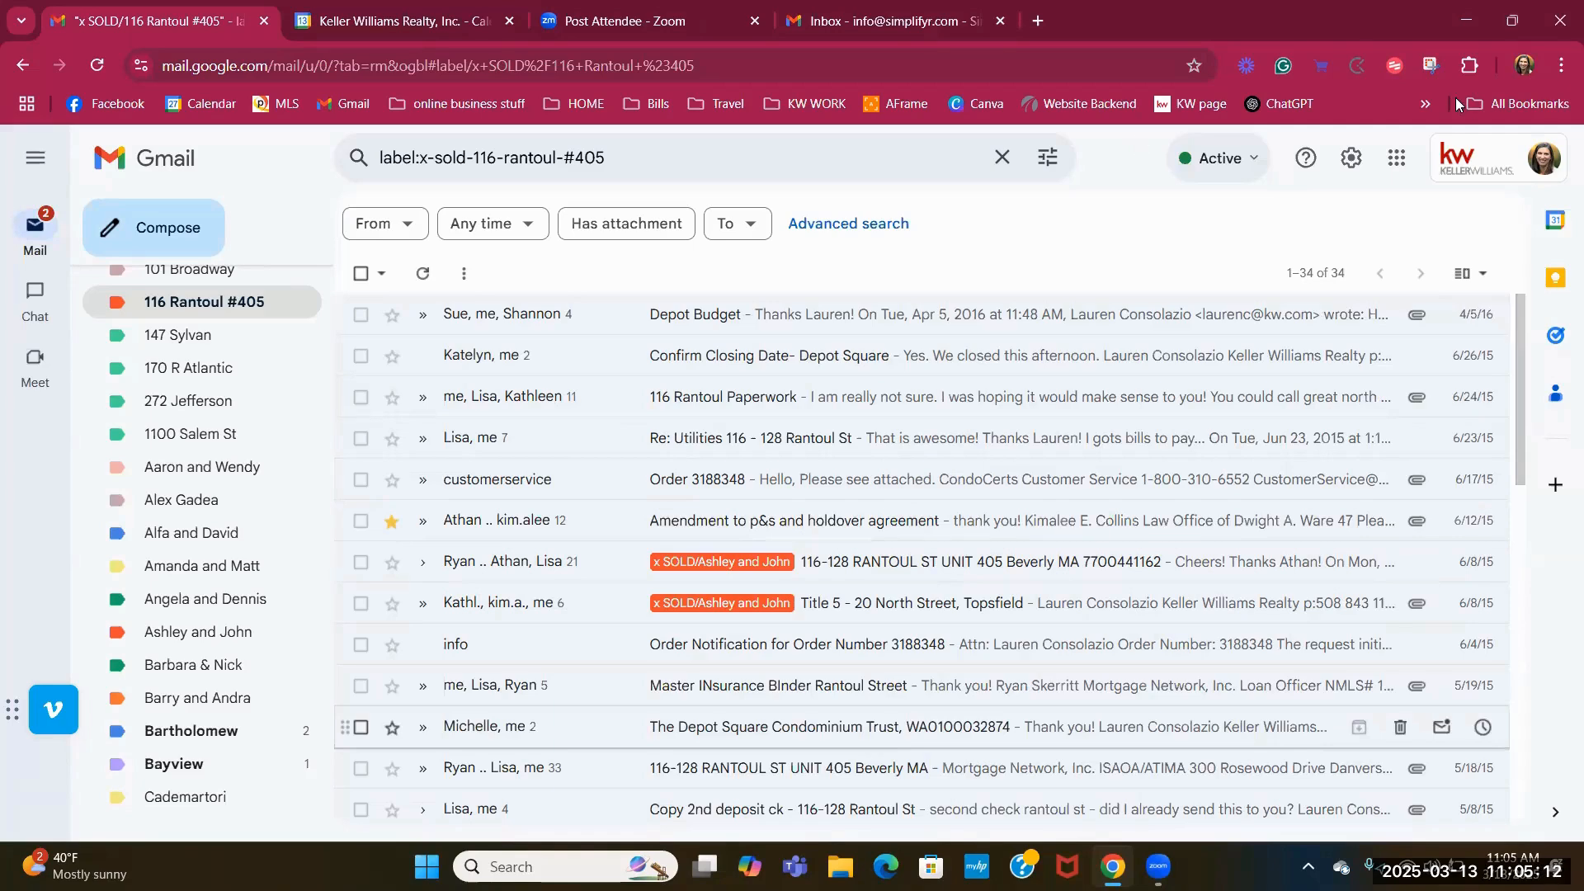
{"action": "scroll", "coordinate": [586, 551], "scroll_direction": "down", "scroll_amount": 5}
{"action": "scroll", "coordinate": [577, 602], "scroll_direction": "down", "scroll_amount": 7}
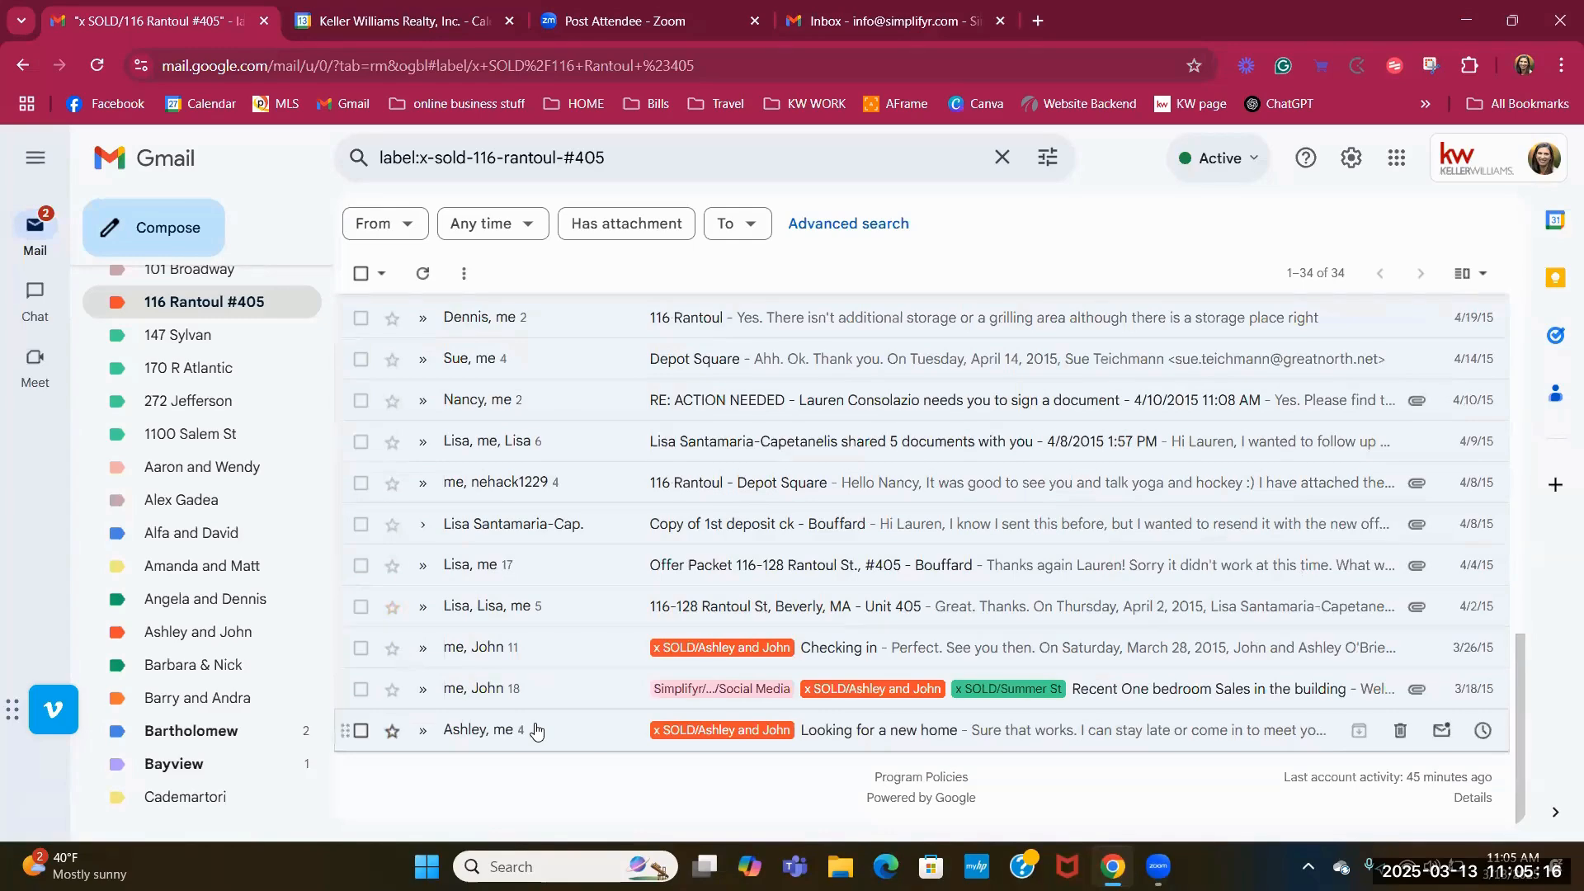
{"action": "scroll", "coordinate": [537, 722], "scroll_direction": "up", "scroll_amount": 2}
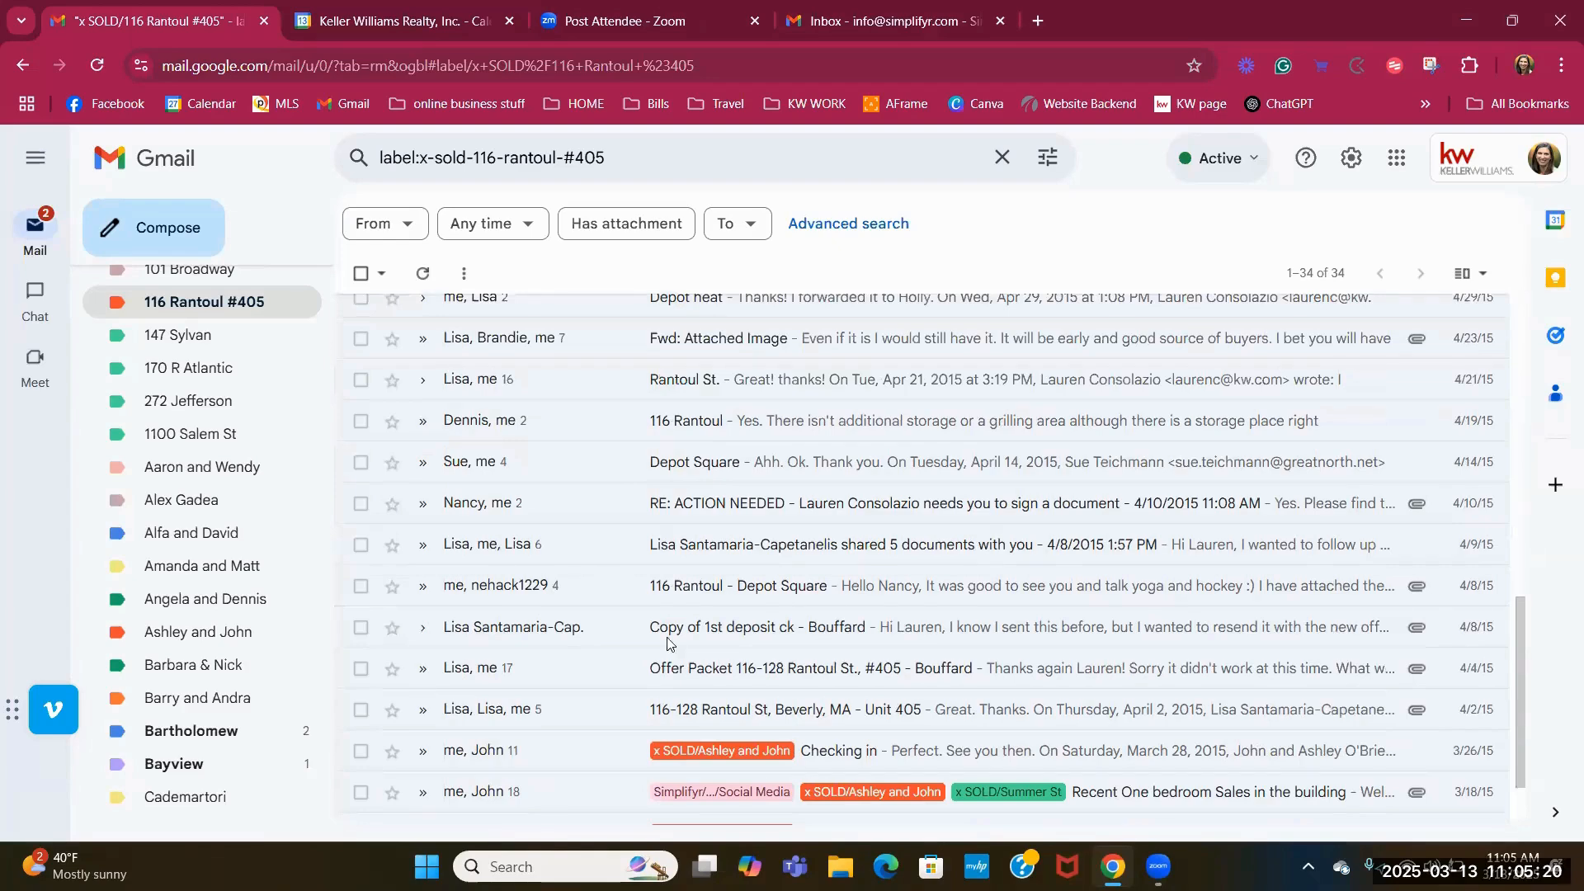
{"action": "scroll", "coordinate": [361, 627], "scroll_direction": "up", "scroll_amount": 5}
{"action": "scroll", "coordinate": [360, 627], "scroll_direction": "up", "scroll_amount": 2}
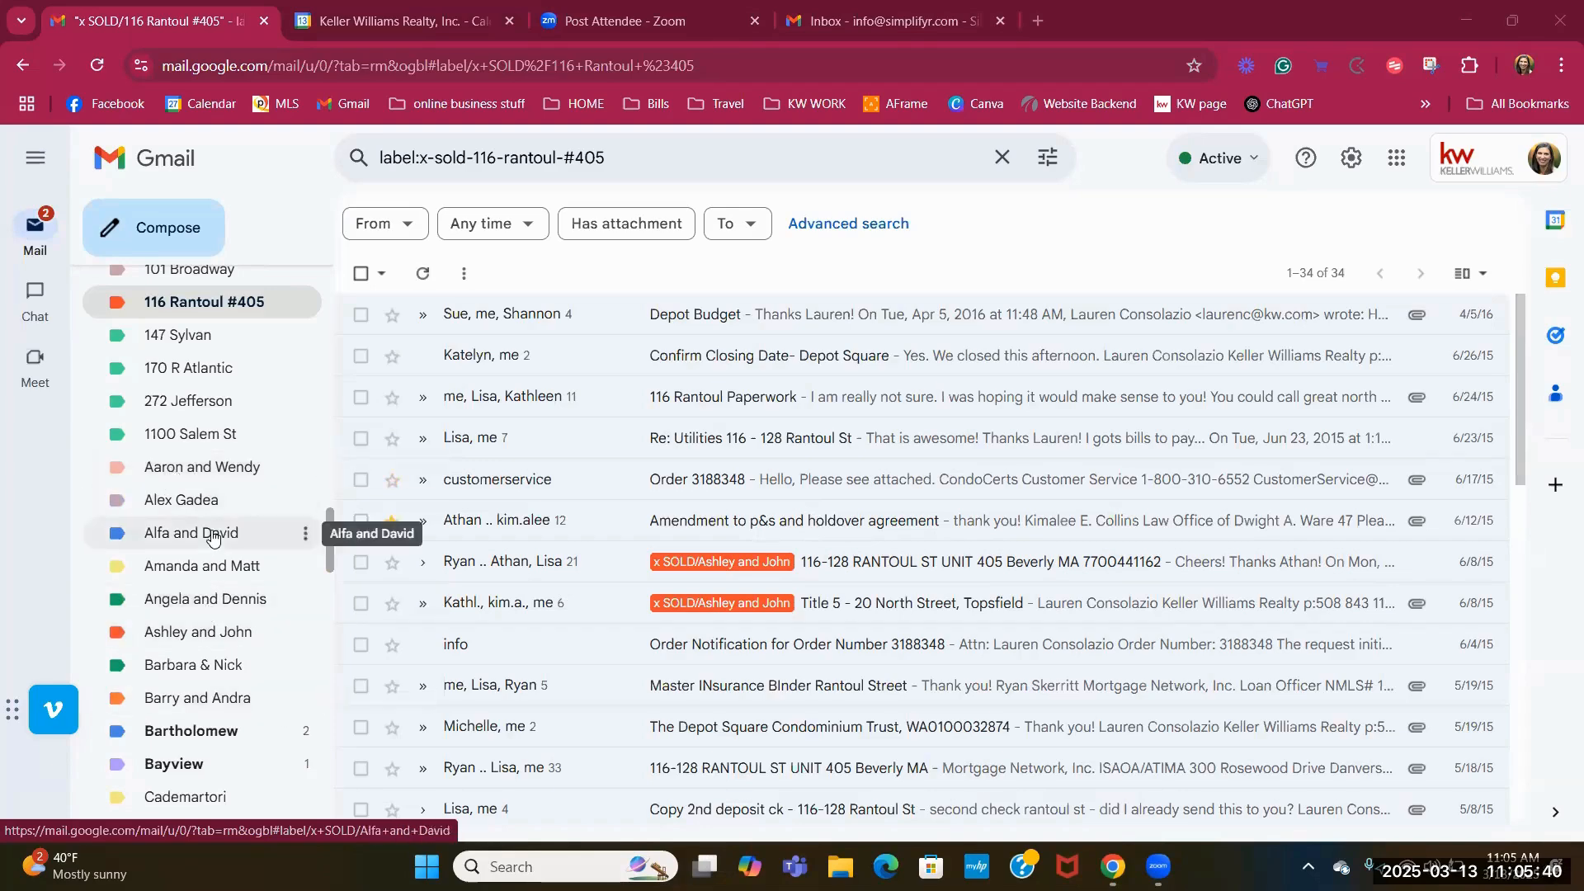
{"action": "scroll", "coordinate": [213, 536], "scroll_direction": "up", "scroll_amount": 15}
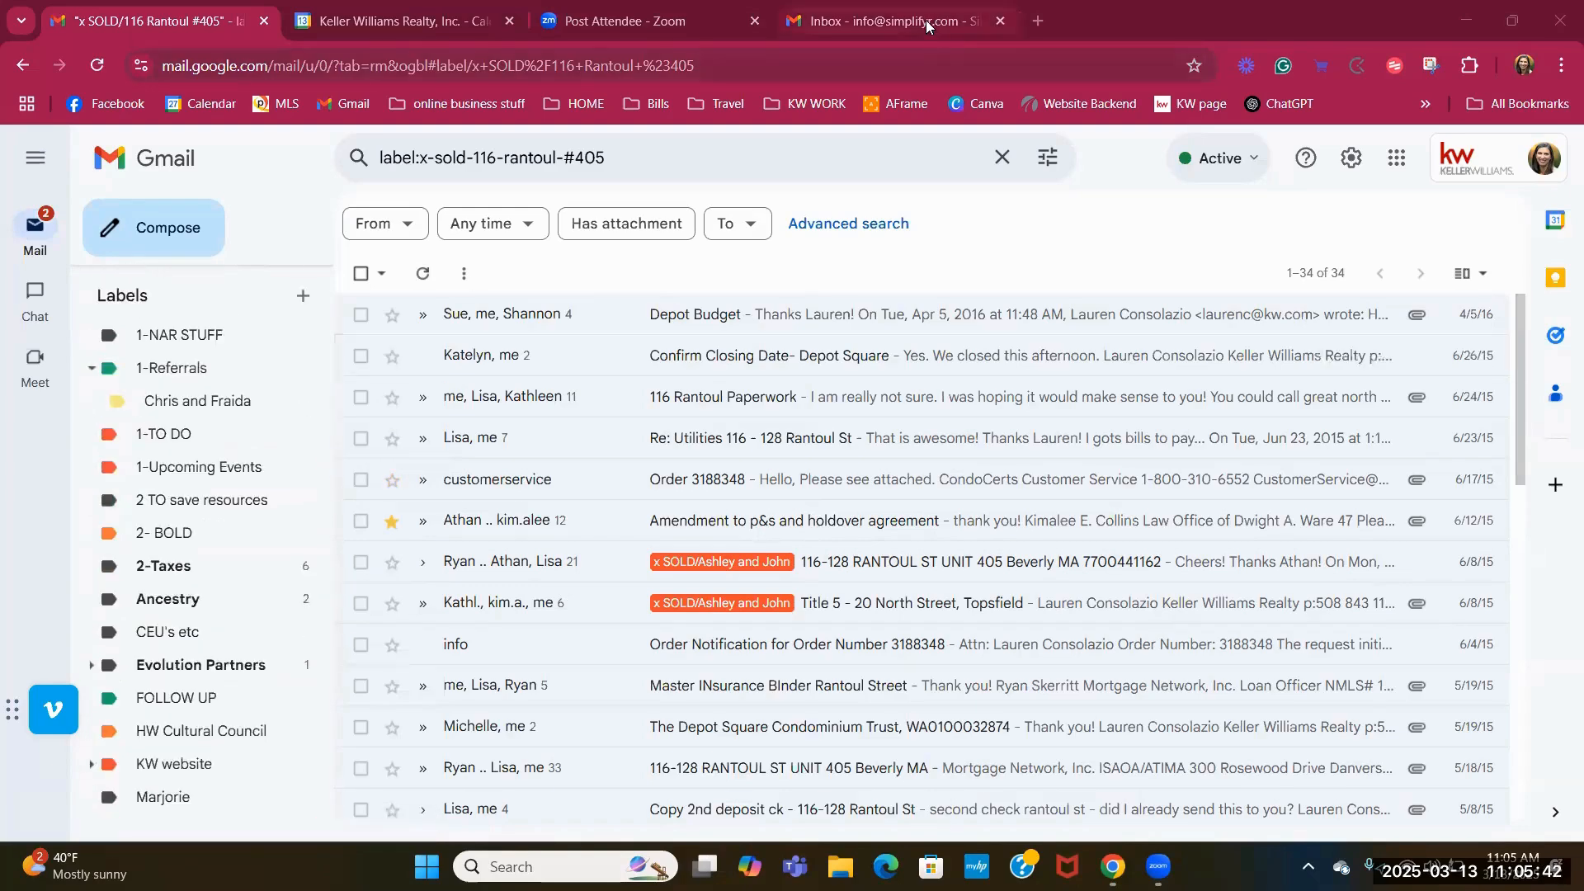
In the Simplifyr account, create a label 'Mr and Mrs Buyer', correcting the mistyped capital R.
{"action": "left_click", "coordinate": [924, 24]}
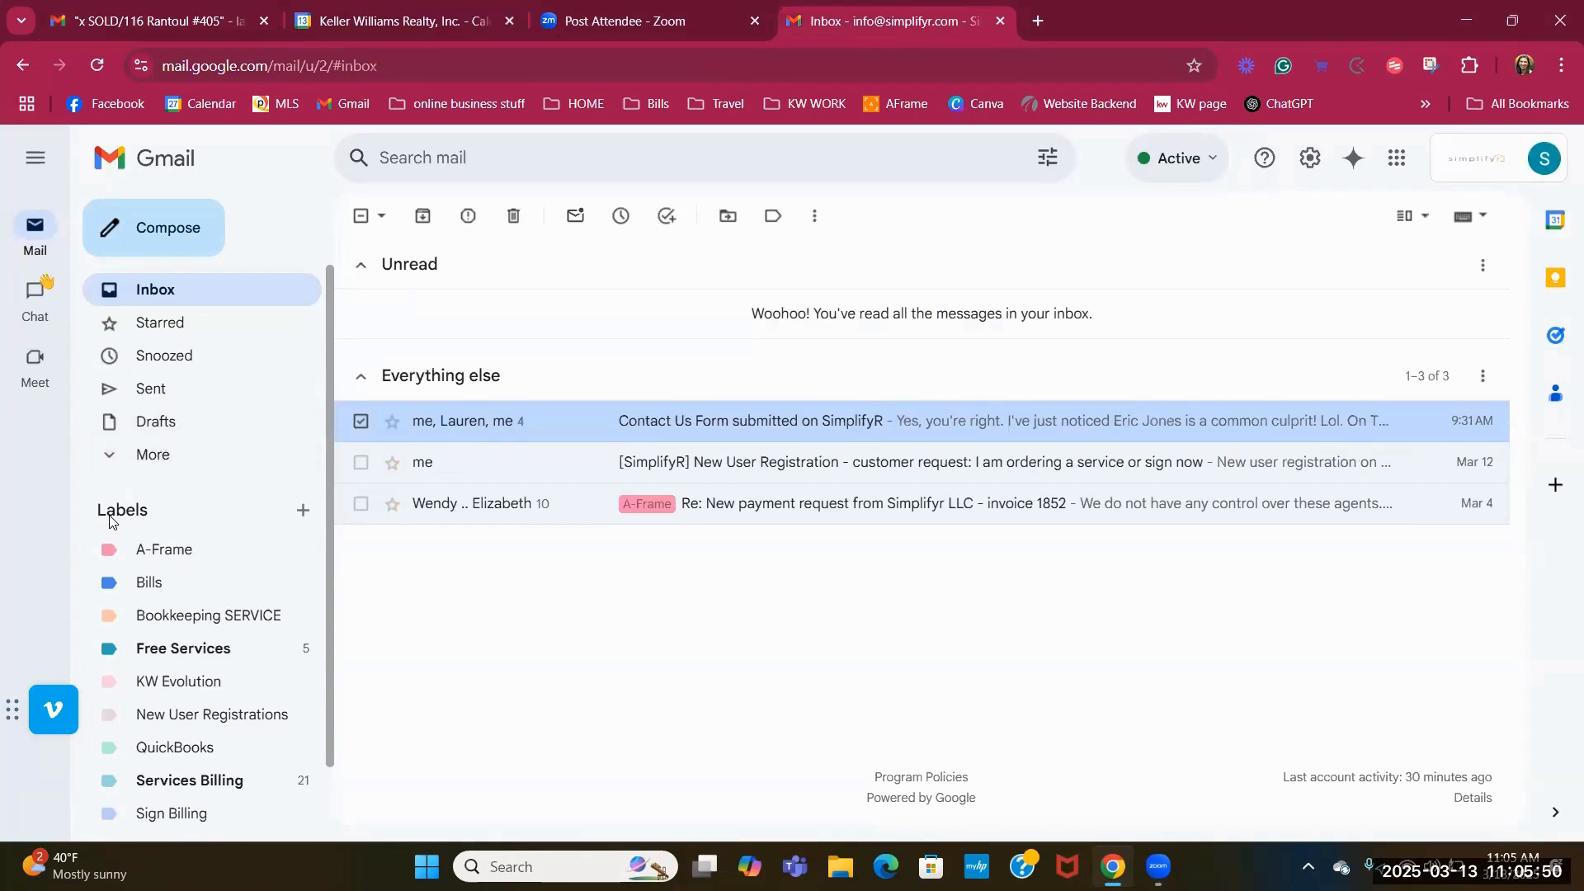
{"action": "left_click", "coordinate": [301, 511]}
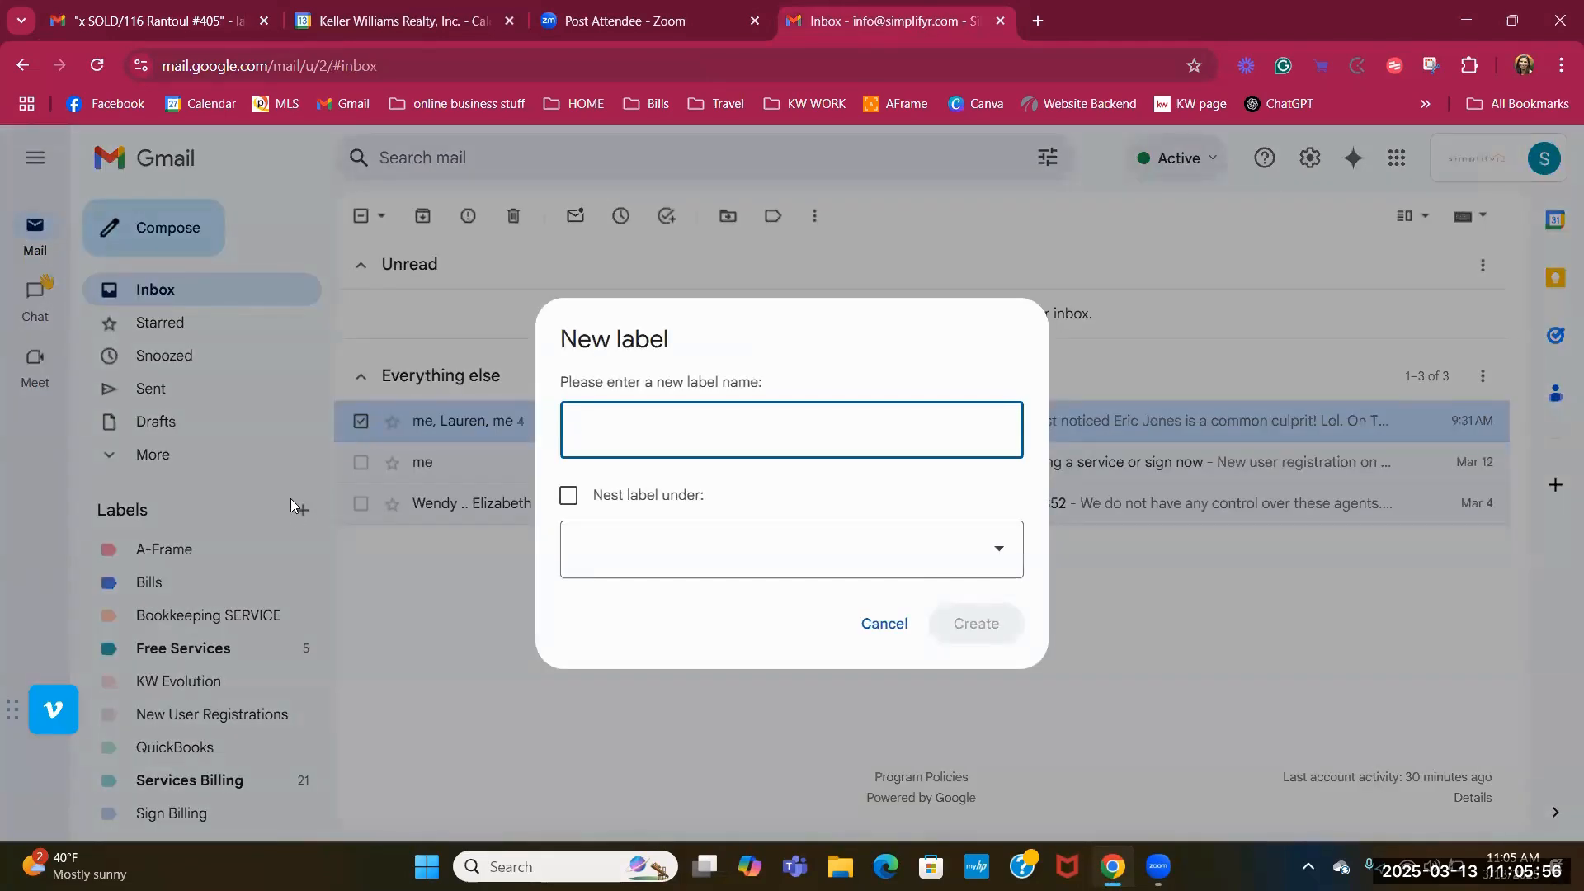
{"action": "type", "text": "Mr and"}
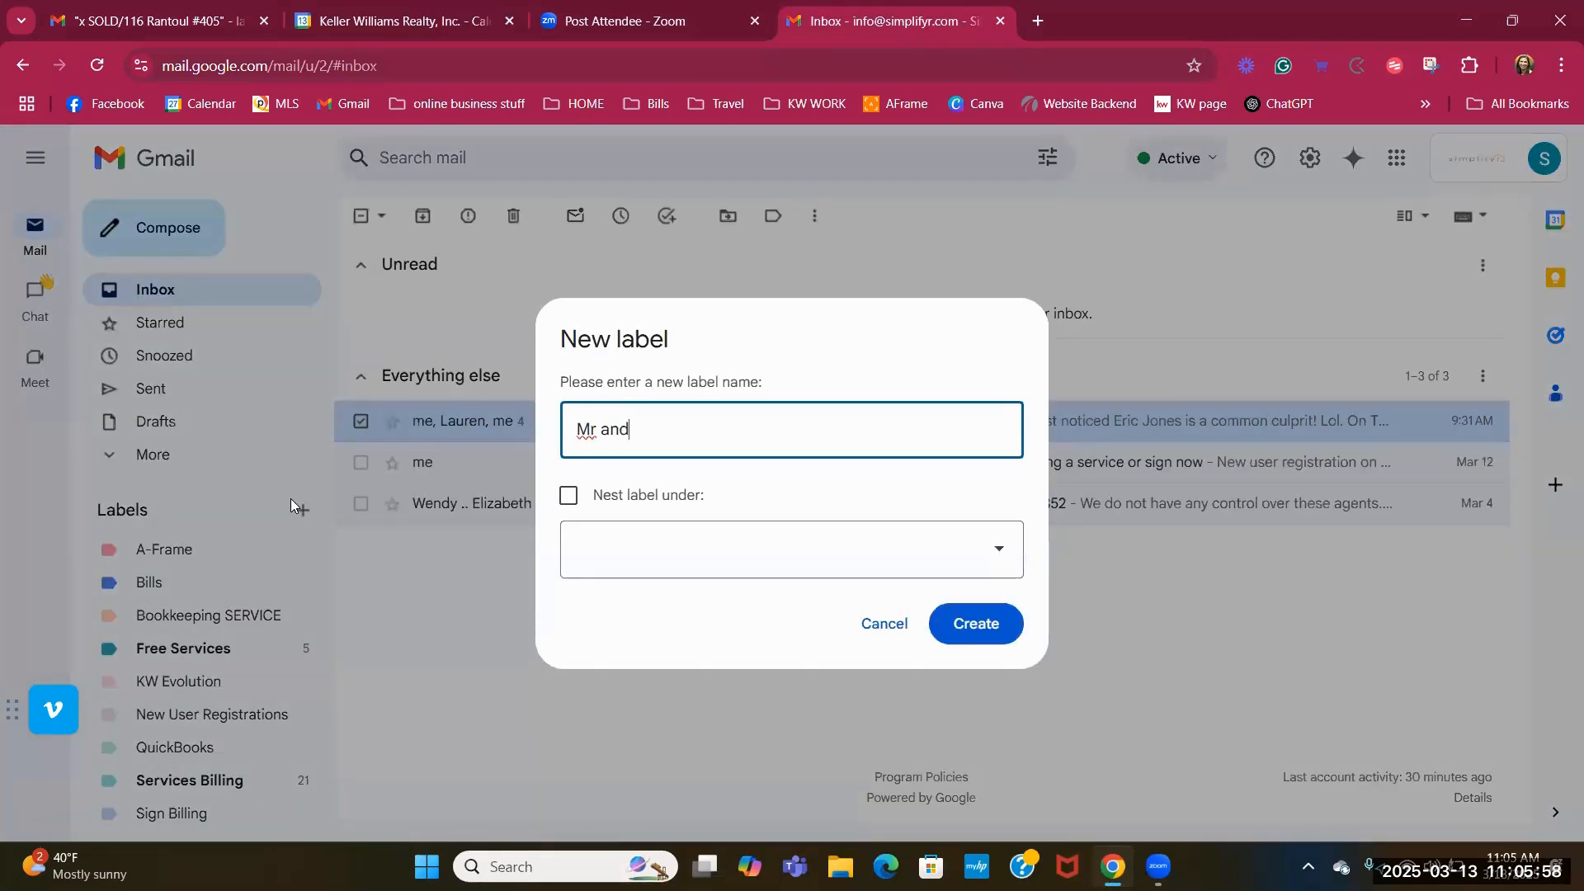
{"action": "type", "text": " MRs Buyer"}
{"action": "left_click", "coordinate": [653, 436]}
{"action": "key", "text": "BackSpace"}
{"action": "type", "text": "r"}
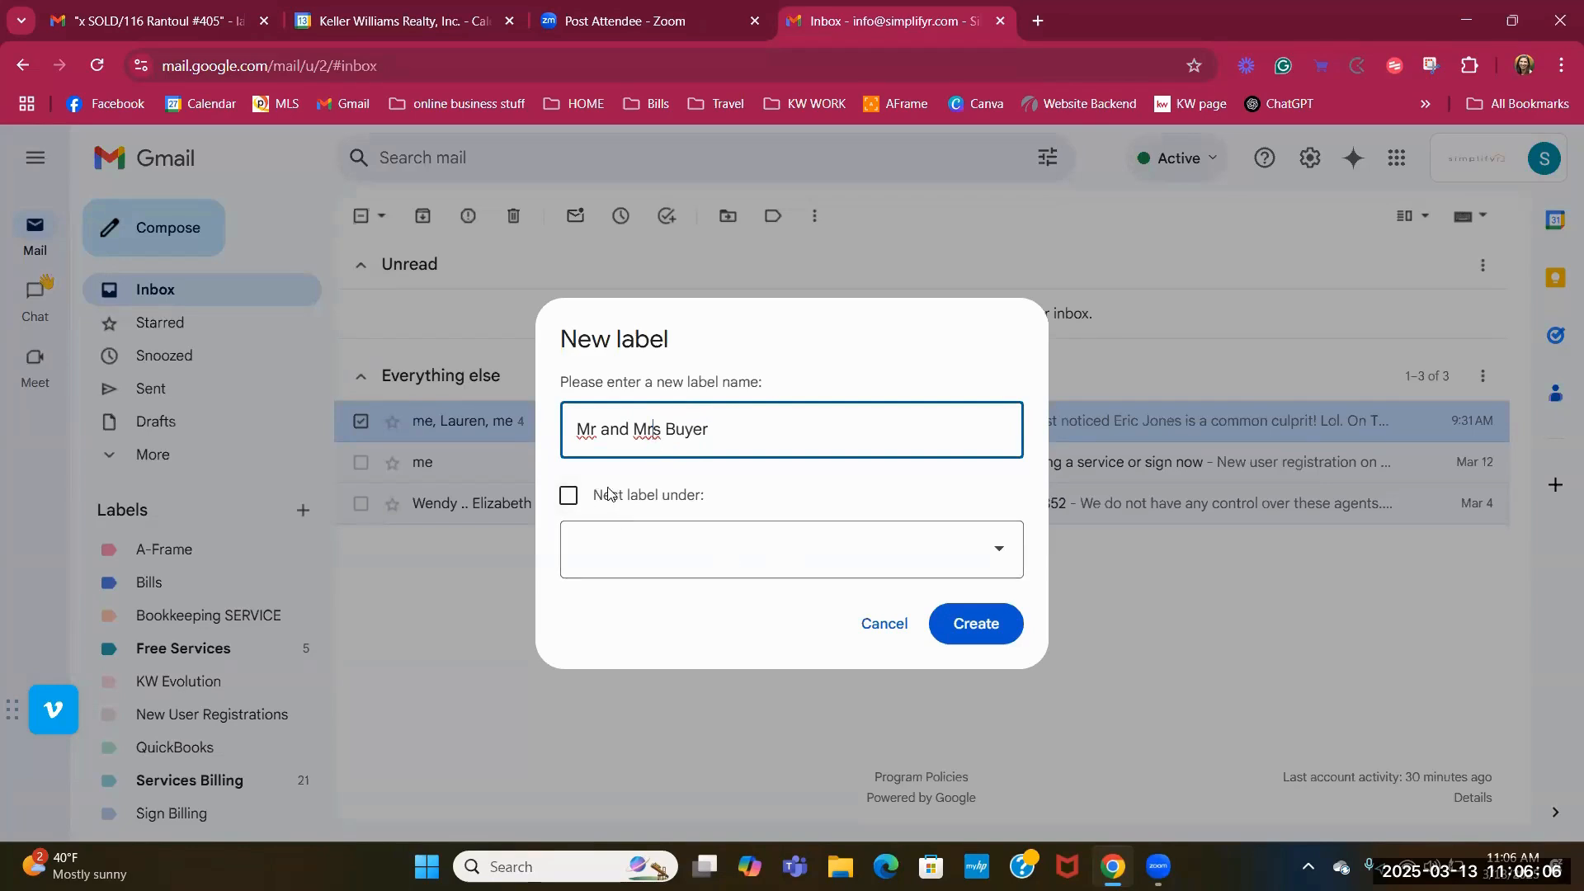
{"action": "left_click", "coordinate": [981, 626]}
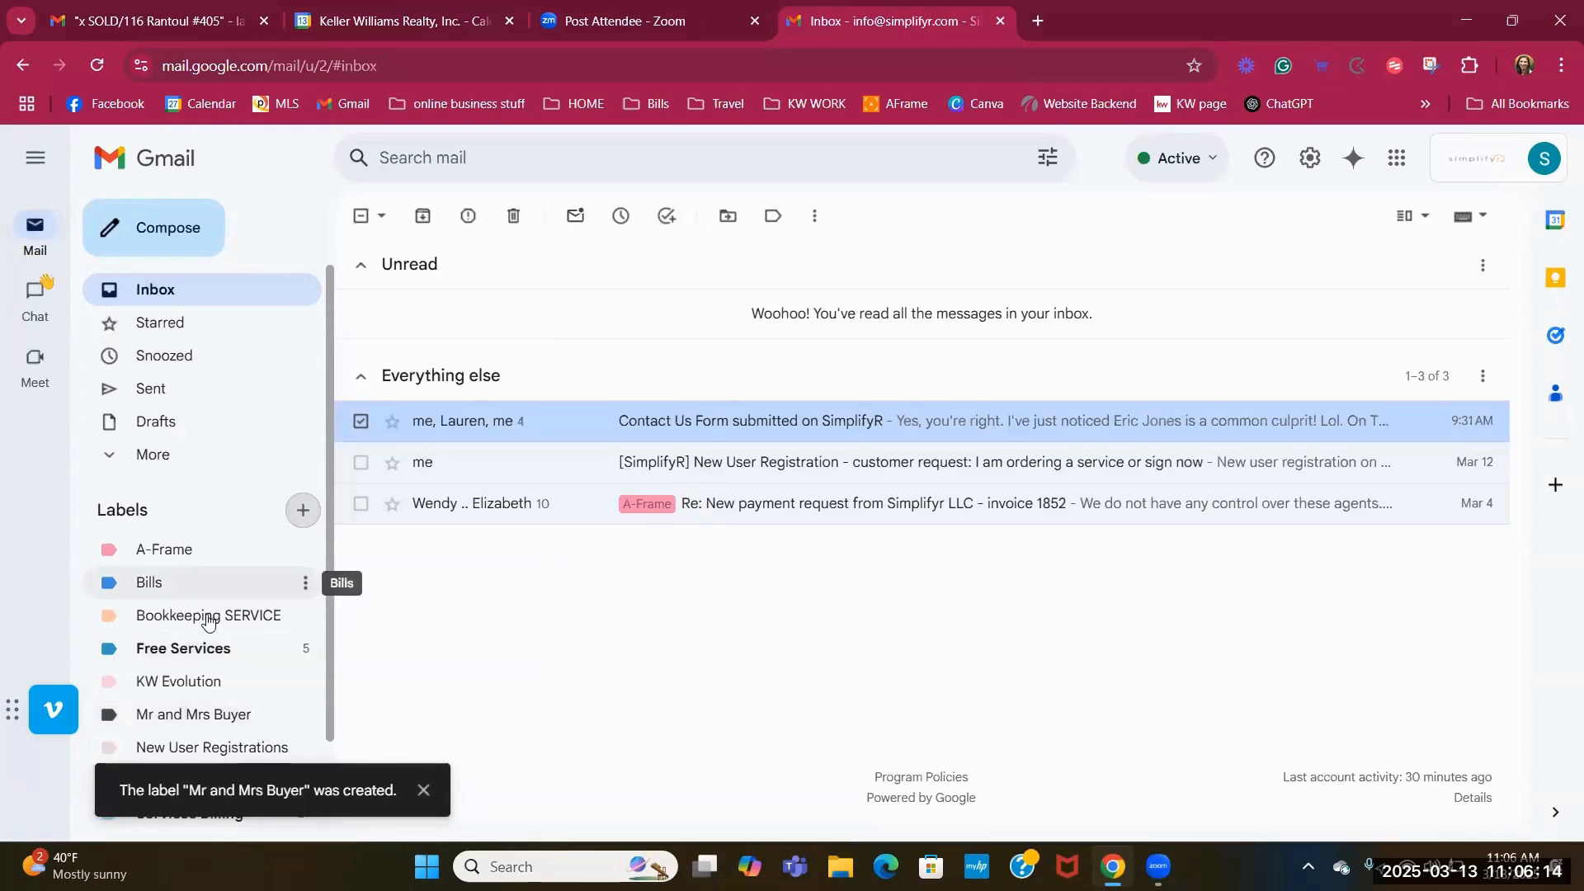
Create a label 'Mr Mrs Buyer' nested under KW Evolution.
{"action": "scroll", "coordinate": [230, 683], "scroll_direction": "down", "scroll_amount": 1}
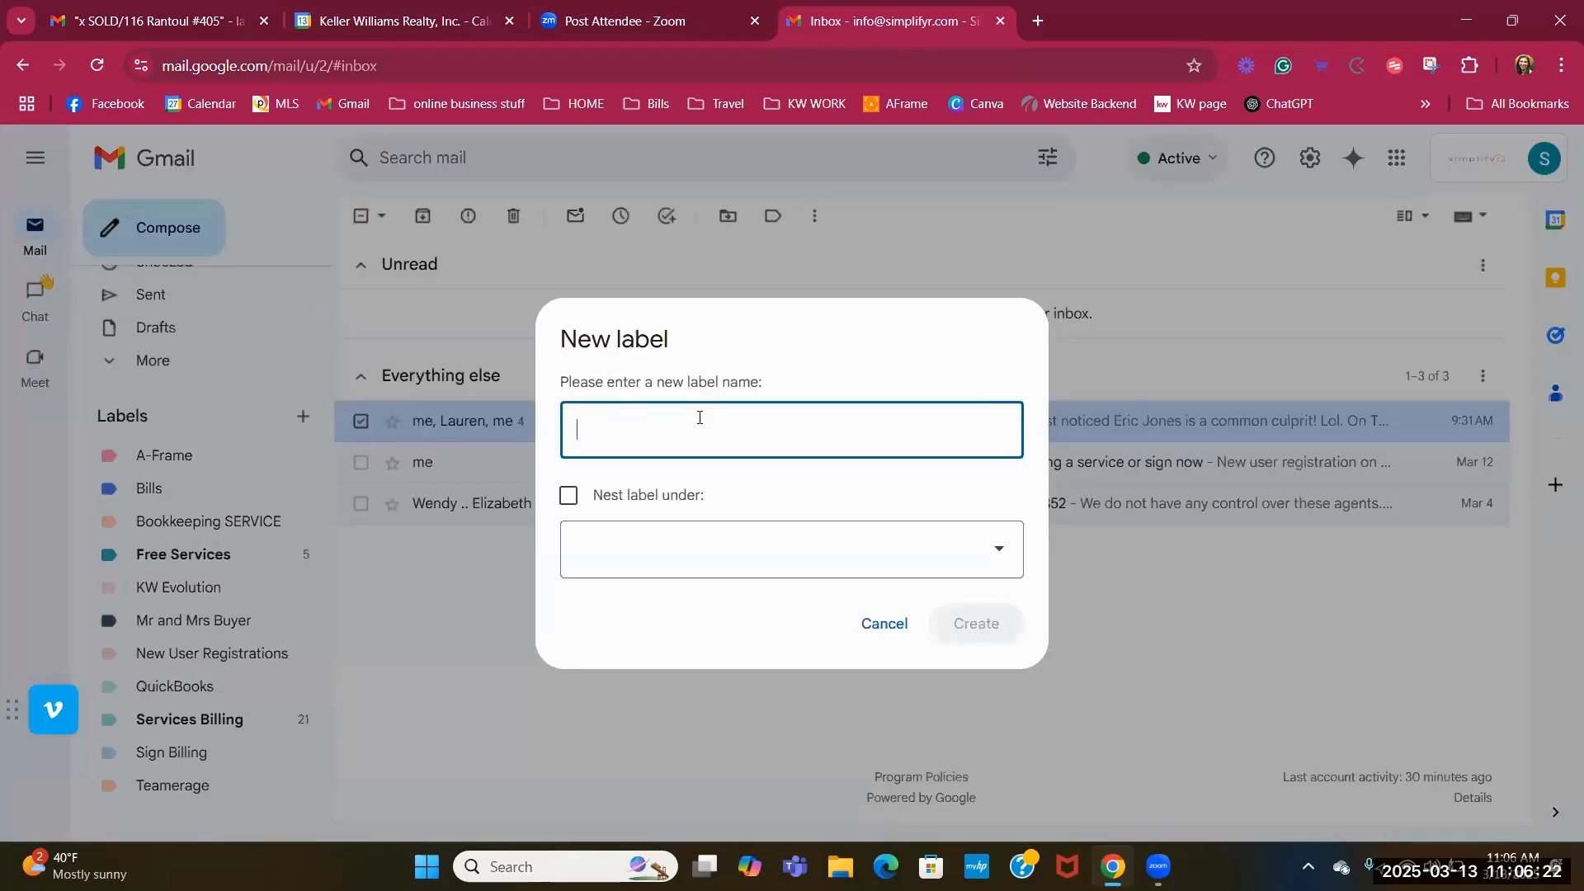
{"action": "type", "text": "Mr "}
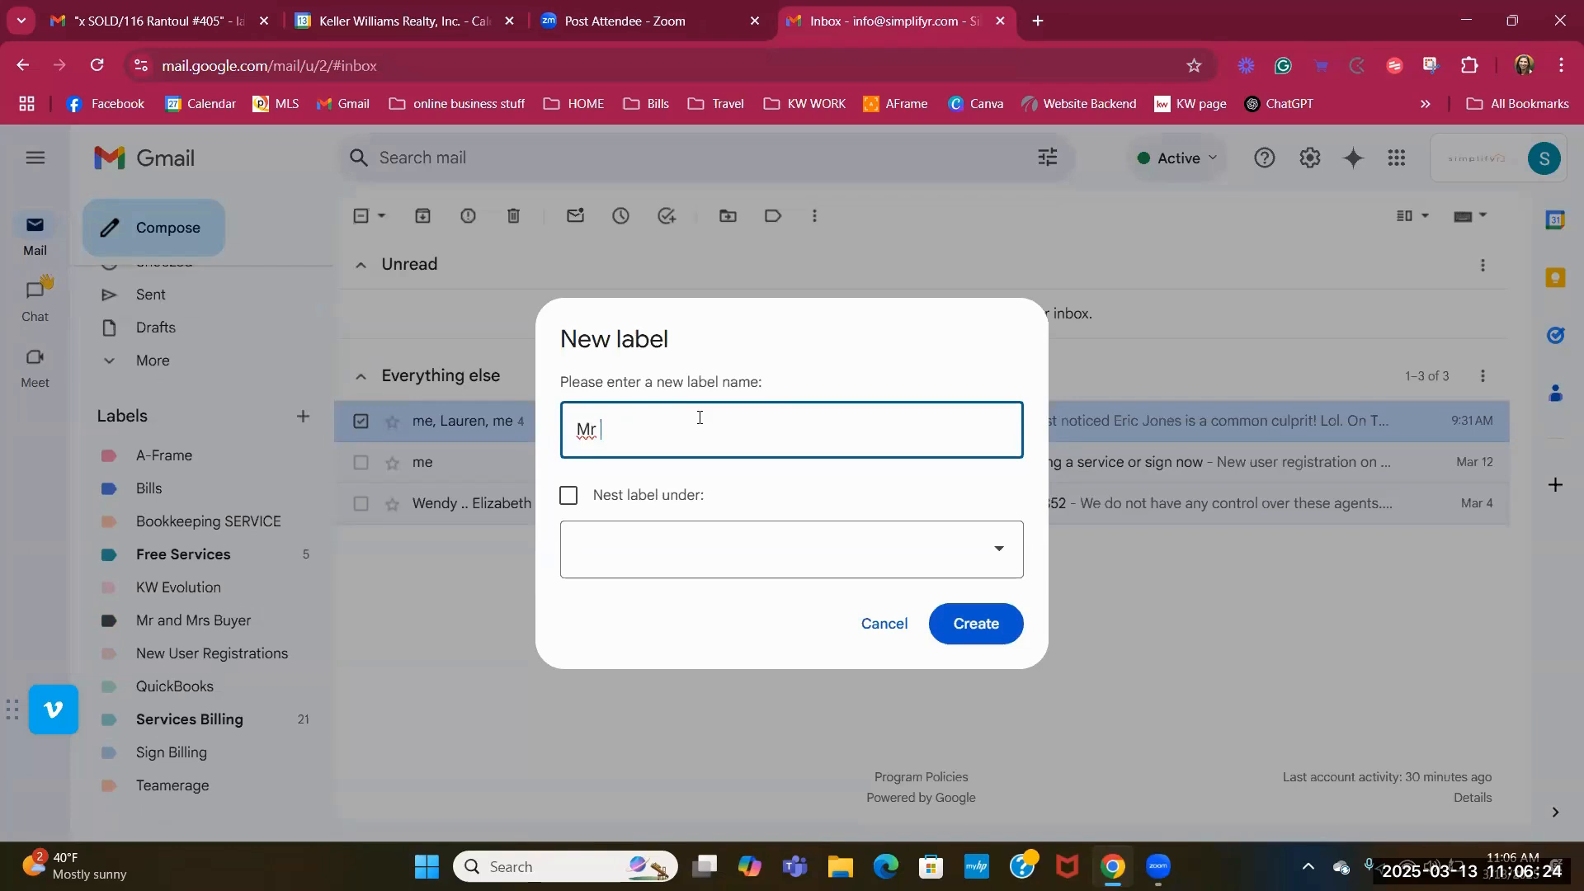
{"action": "type", "text": "Mrs Buyer"}
{"action": "left_click", "coordinate": [569, 499]}
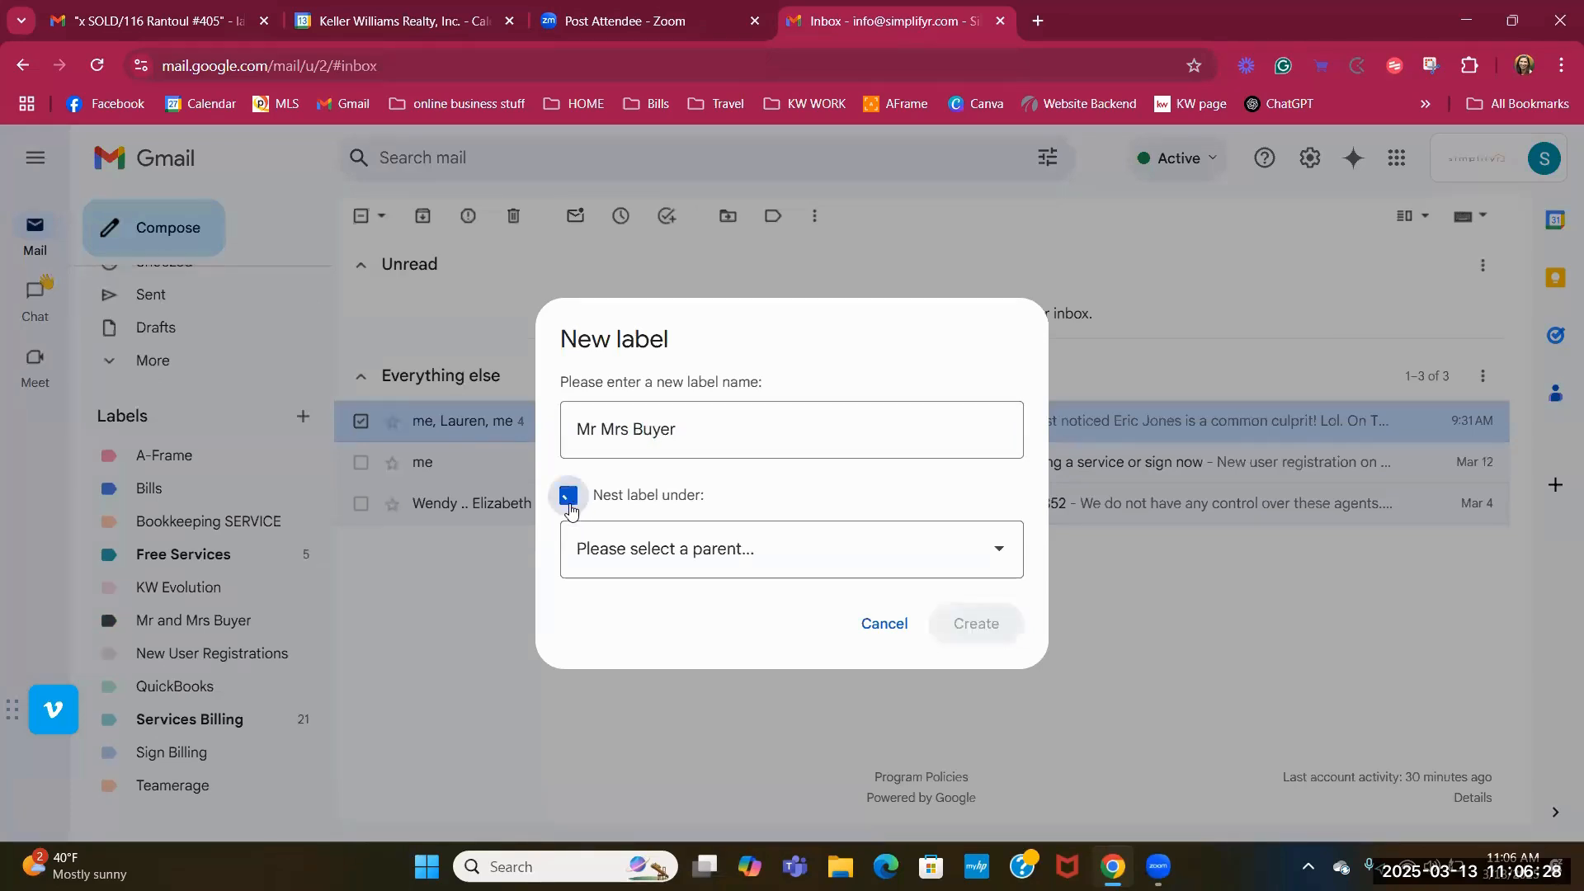
{"action": "left_click", "coordinate": [711, 567]}
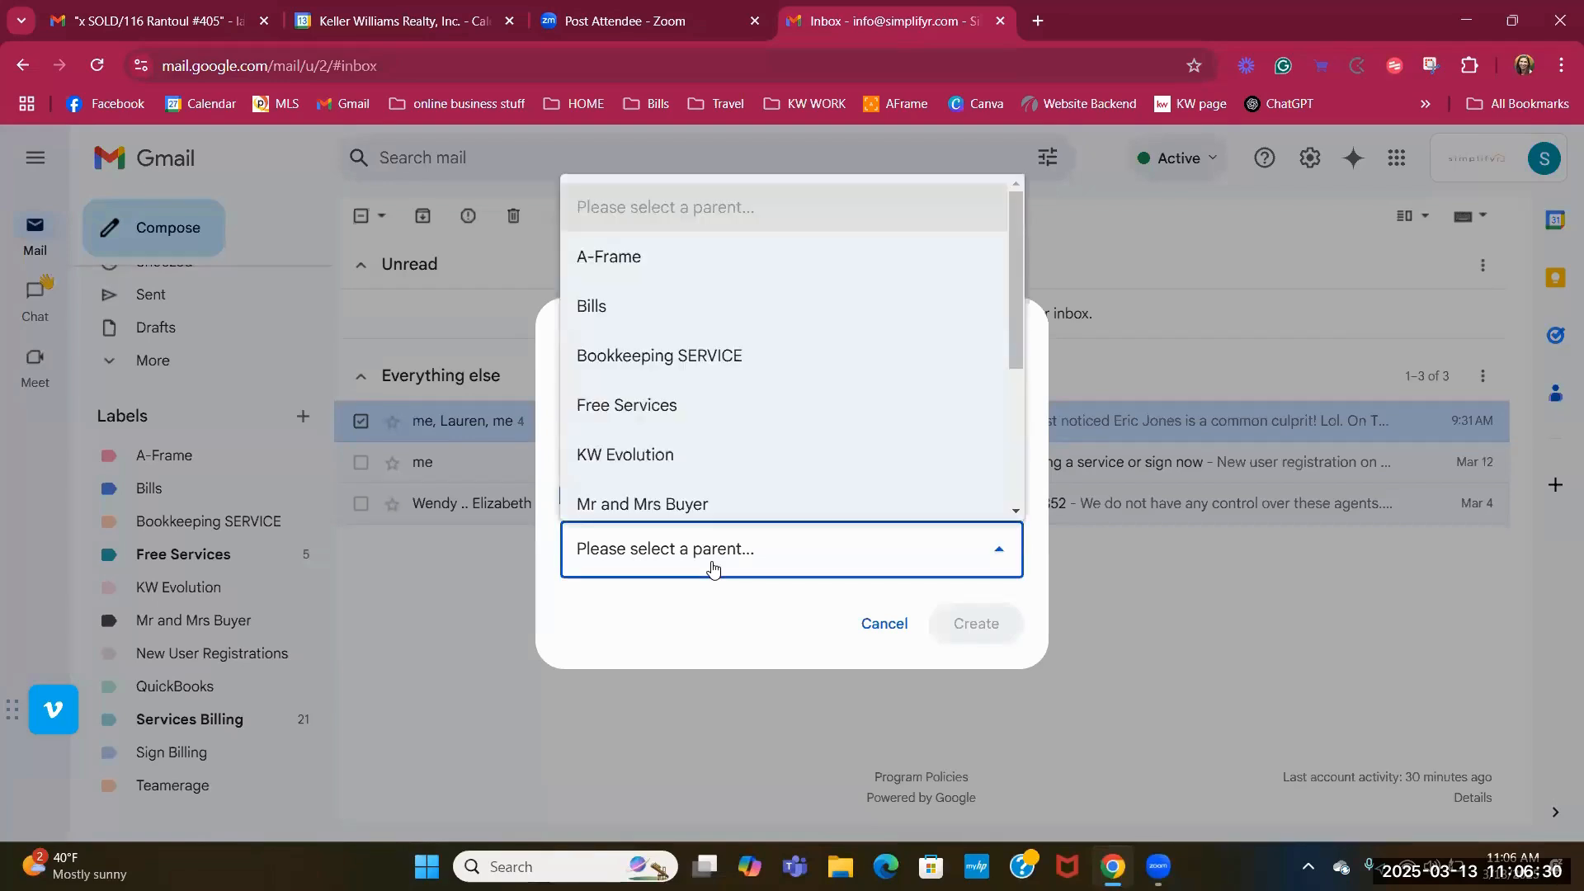
{"action": "left_click", "coordinate": [669, 458]}
{"action": "left_click", "coordinate": [973, 623]}
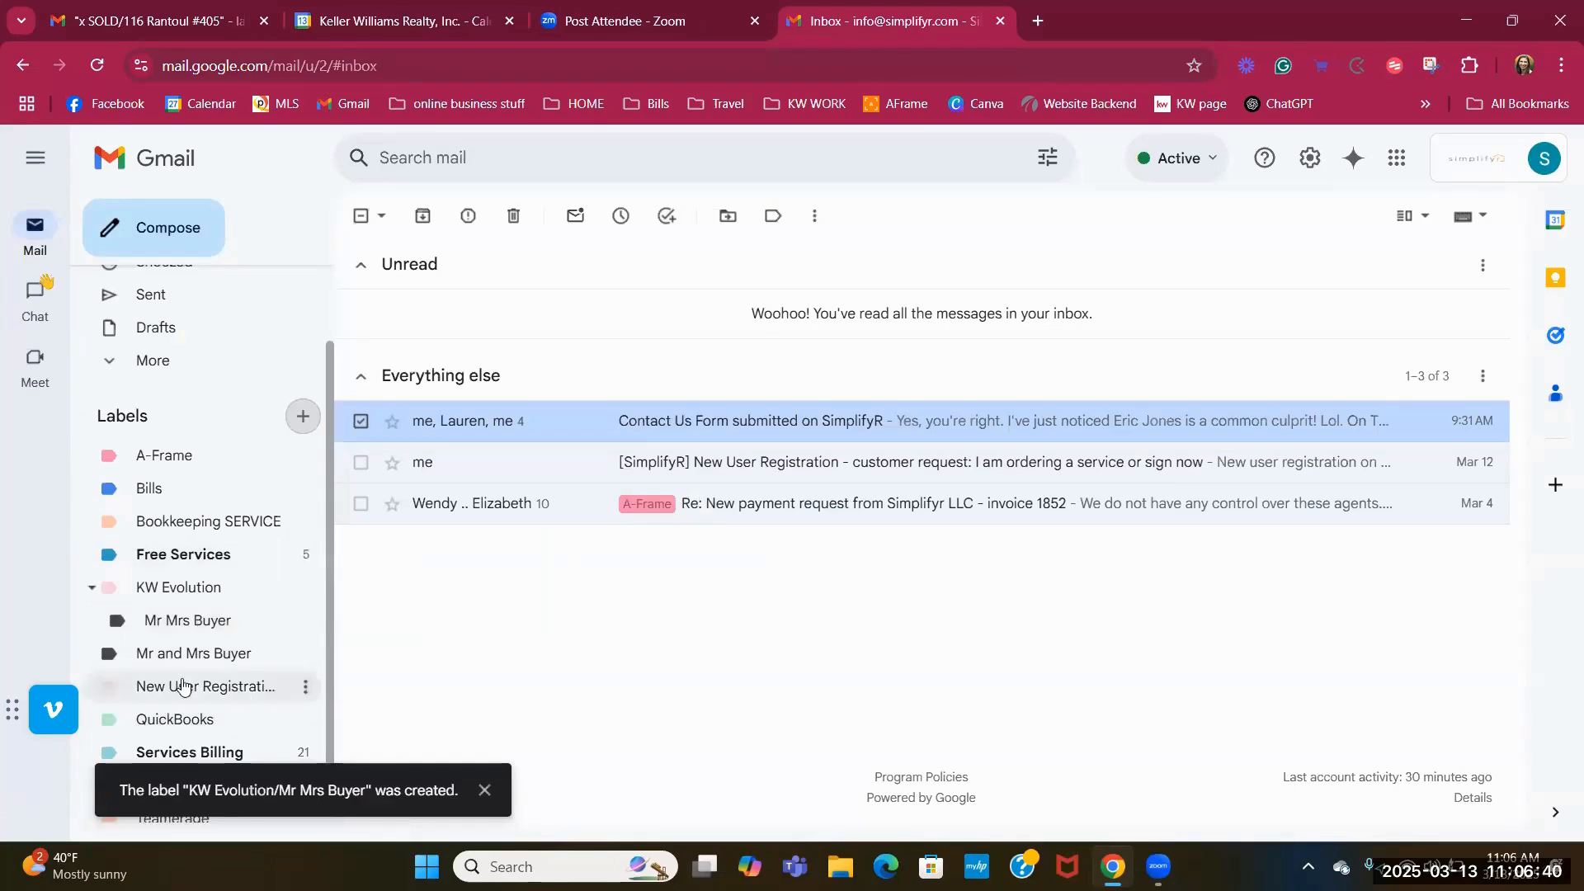
{"action": "left_click", "coordinate": [303, 416]}
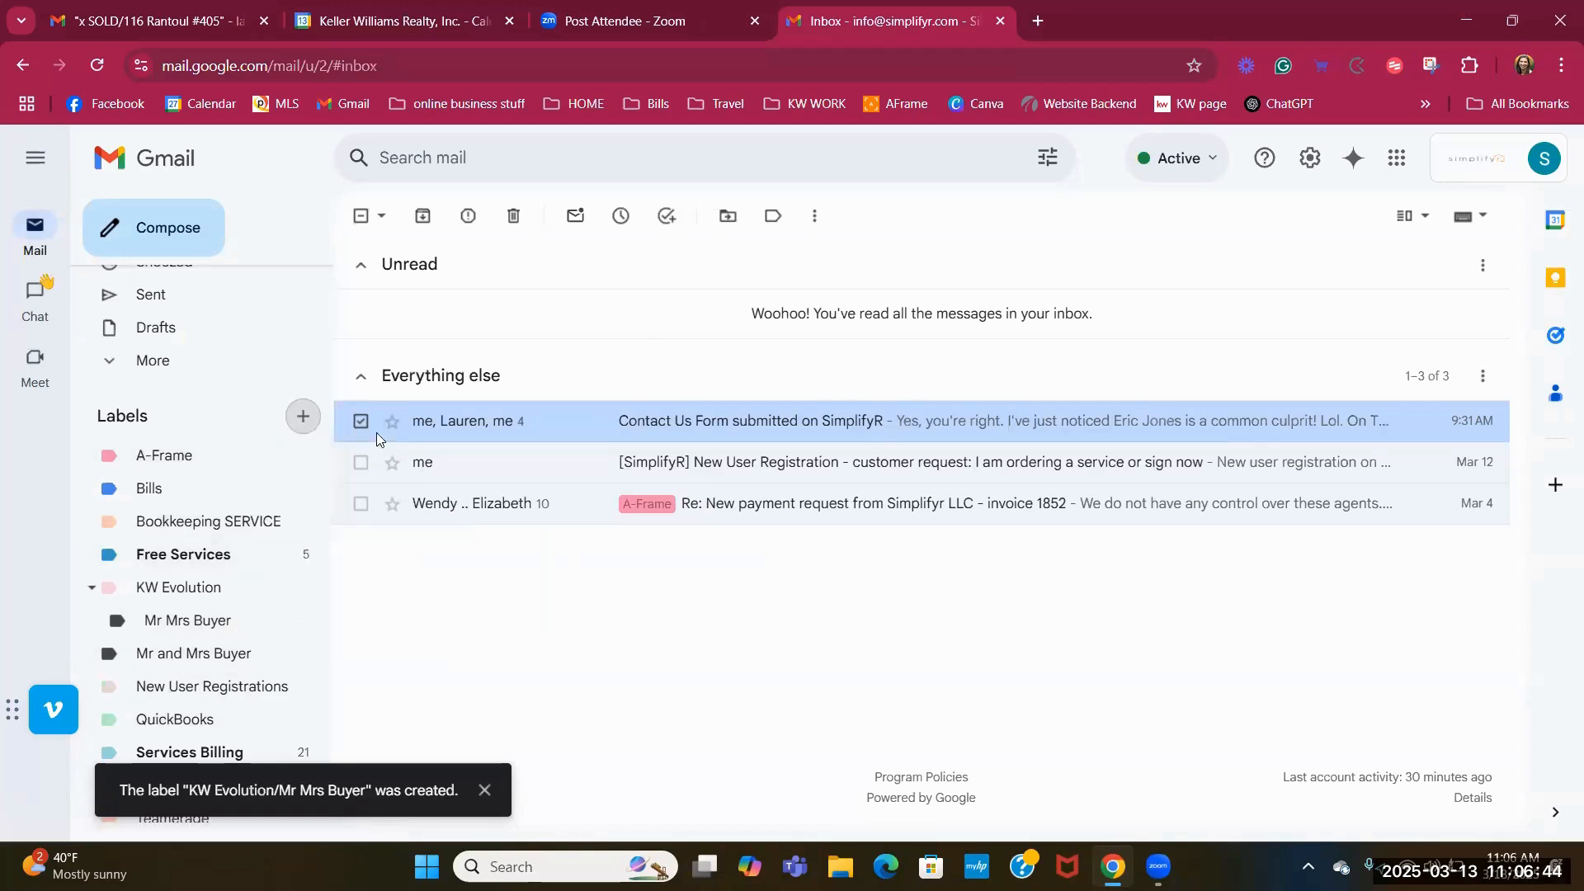
{"action": "type", "text": "ddd"}
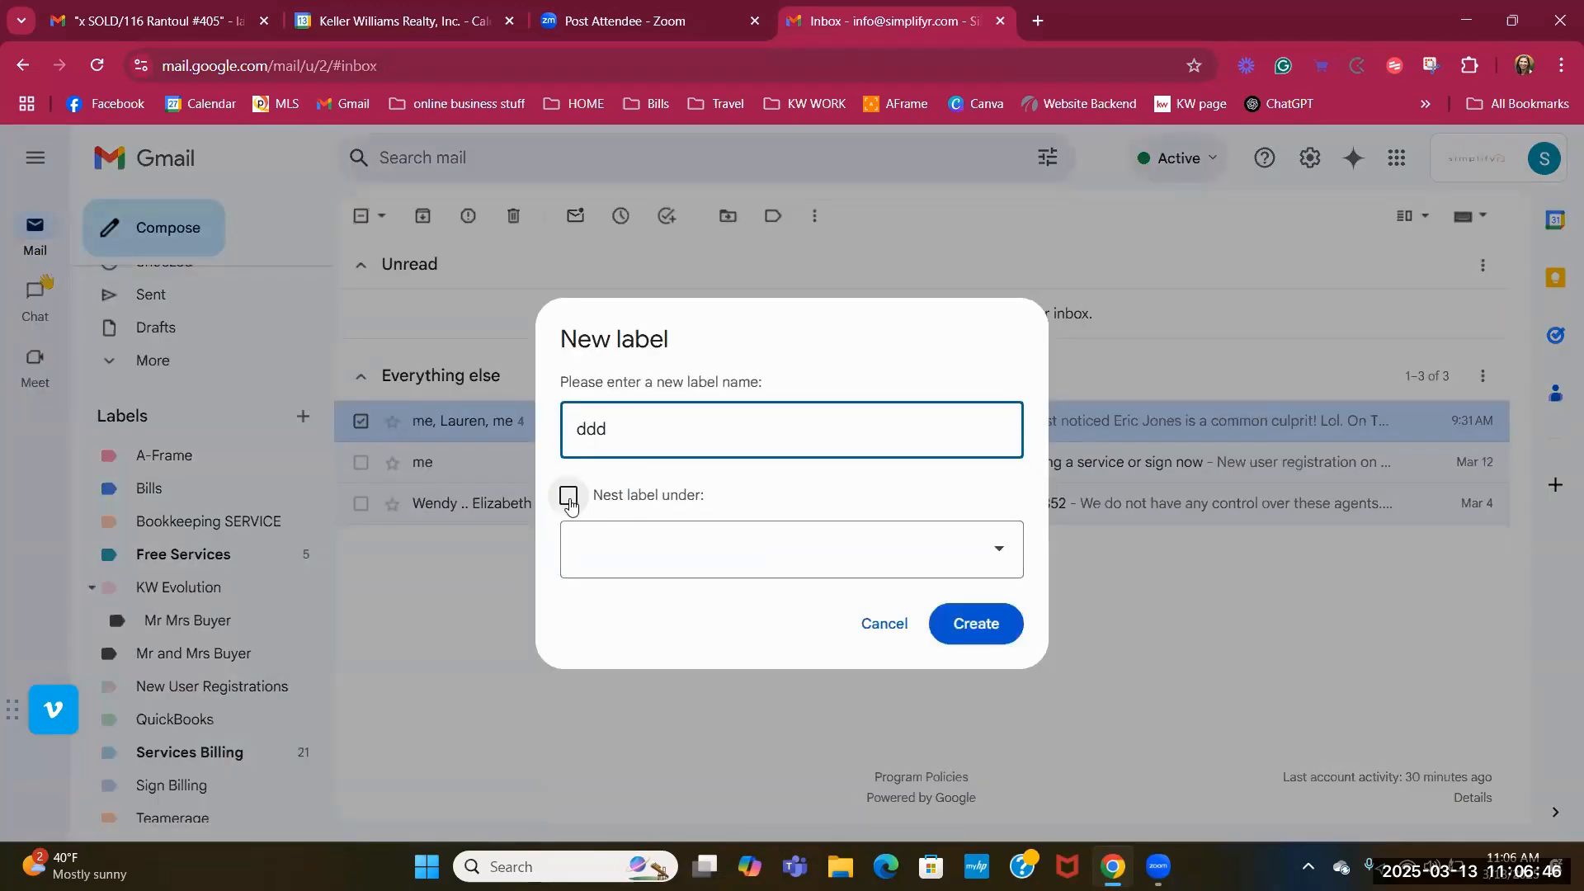
{"action": "left_click", "coordinate": [568, 495]}
{"action": "left_click", "coordinate": [652, 549]}
{"action": "scroll", "coordinate": [671, 498], "scroll_direction": "down", "scroll_amount": 1}
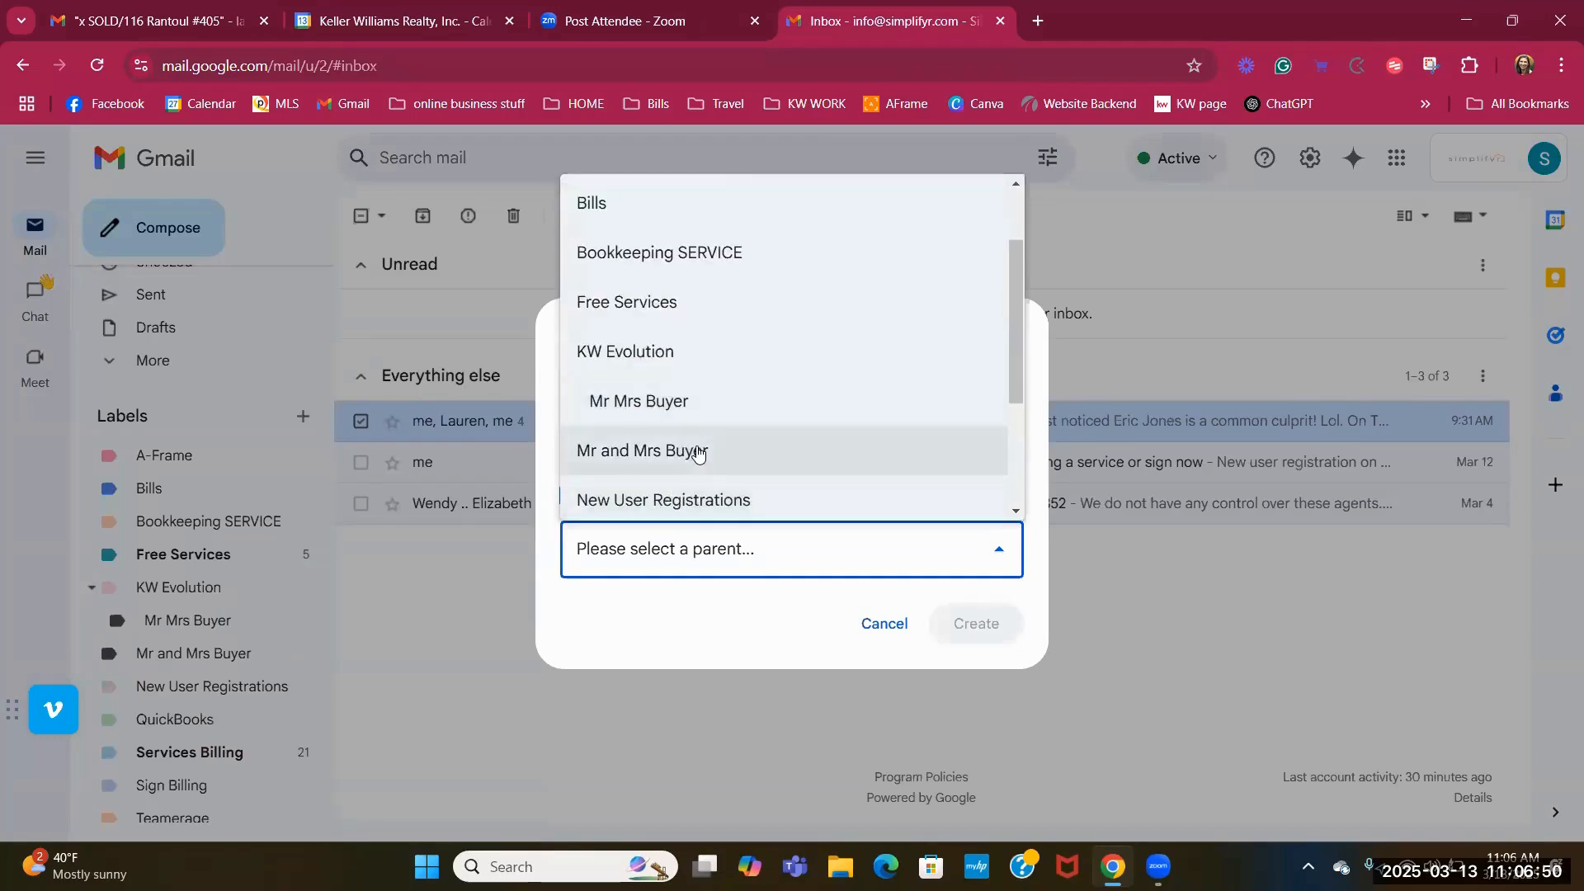
{"action": "left_click", "coordinate": [887, 623]}
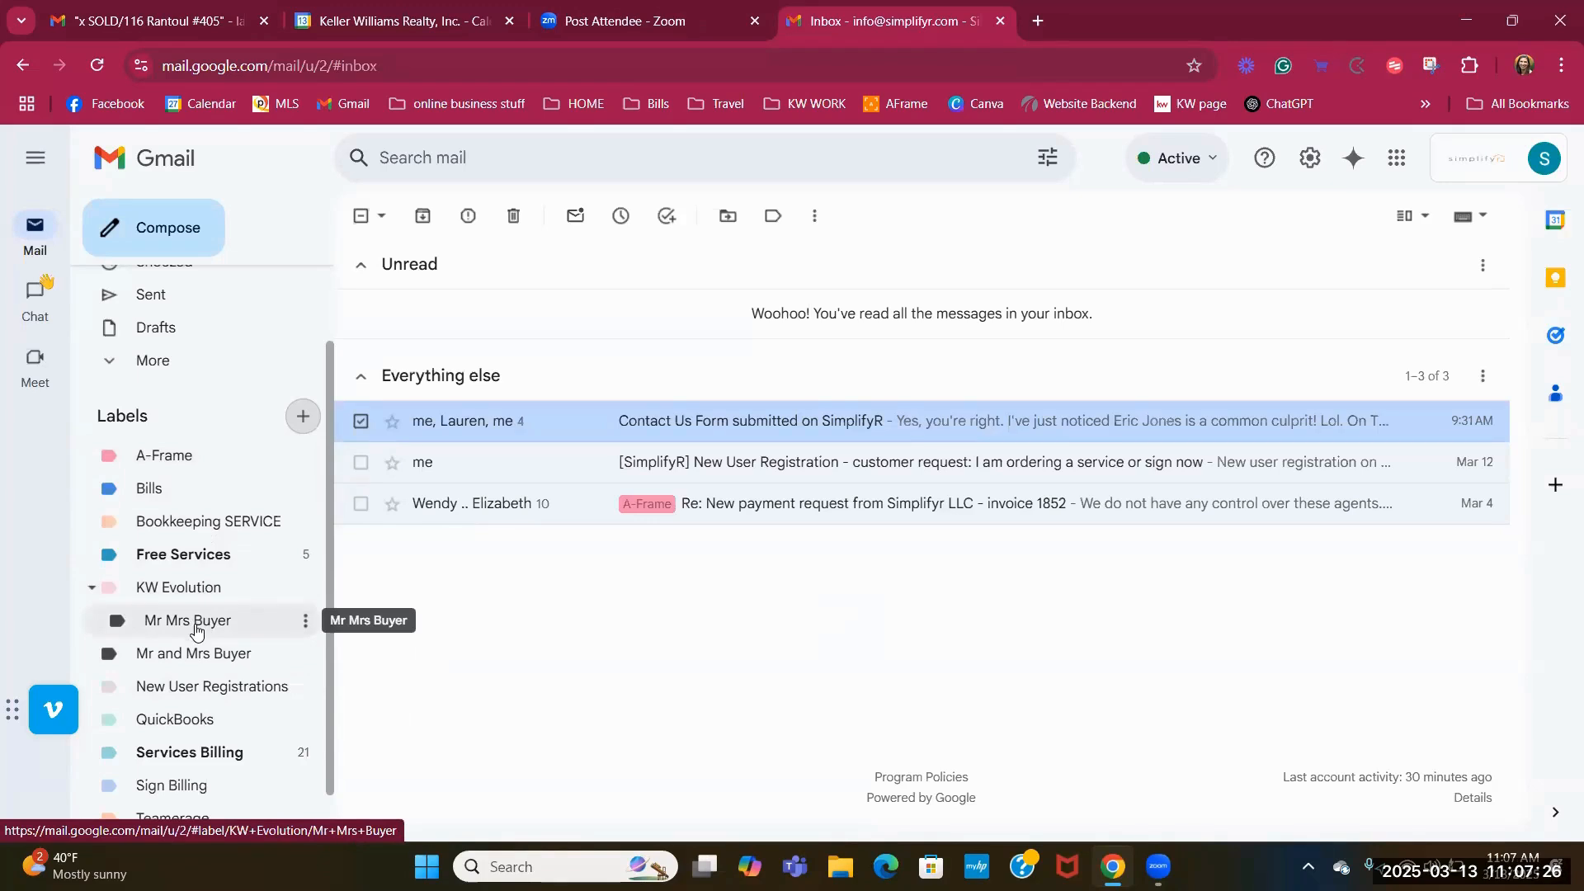
Color the nested Mr Mrs Buyer label red; open and close Mr and Mrs Buyer's menu unchanged.
{"action": "left_click", "coordinate": [306, 625]}
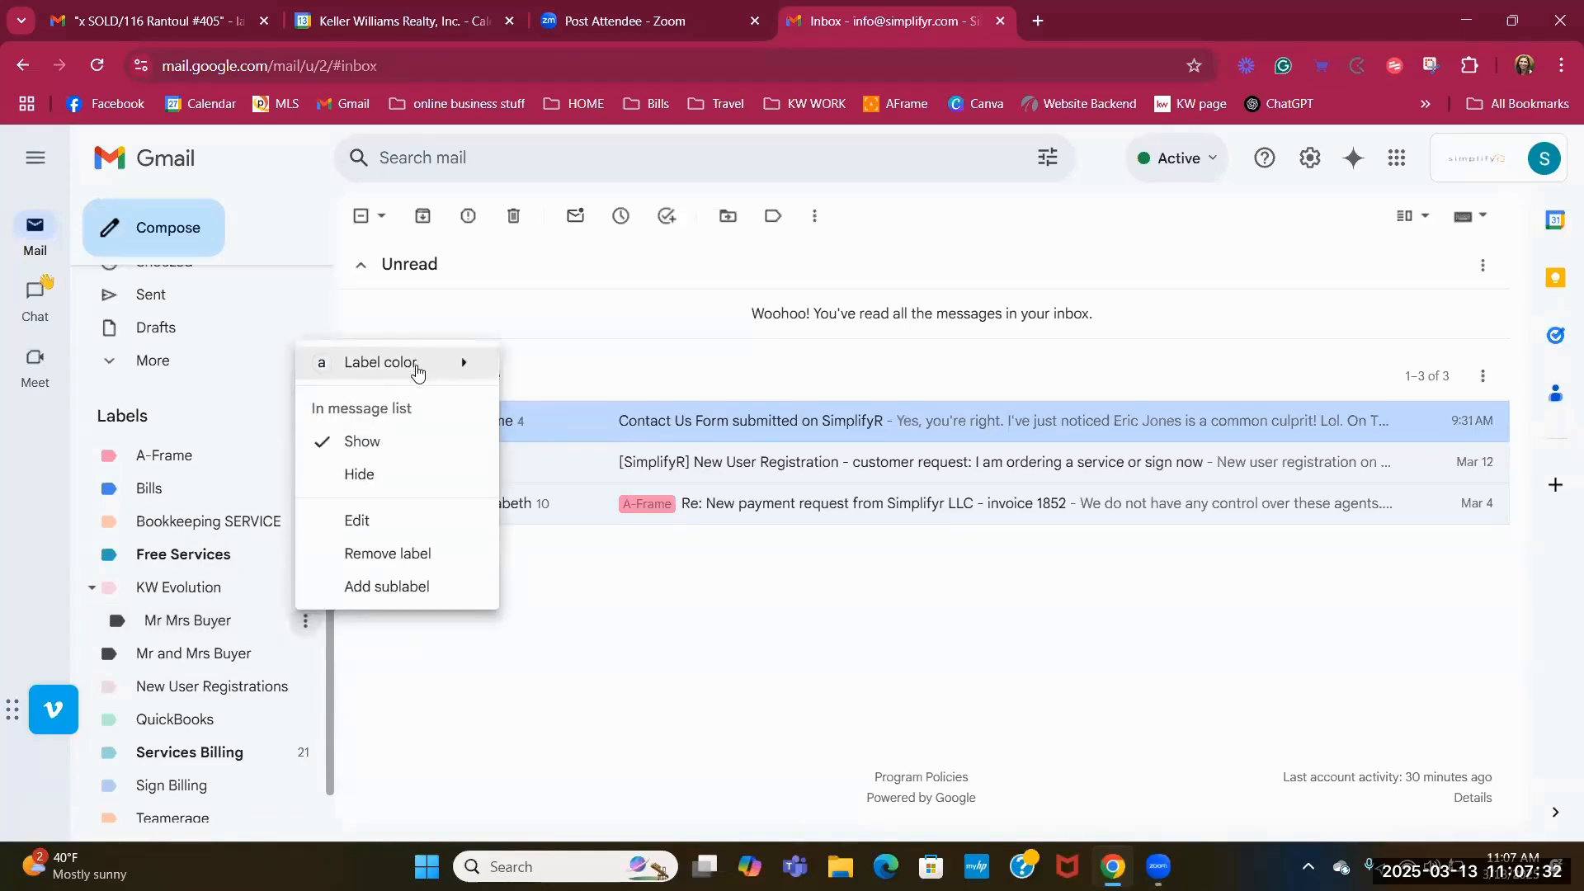
{"action": "mouse_move", "coordinate": [415, 375]}
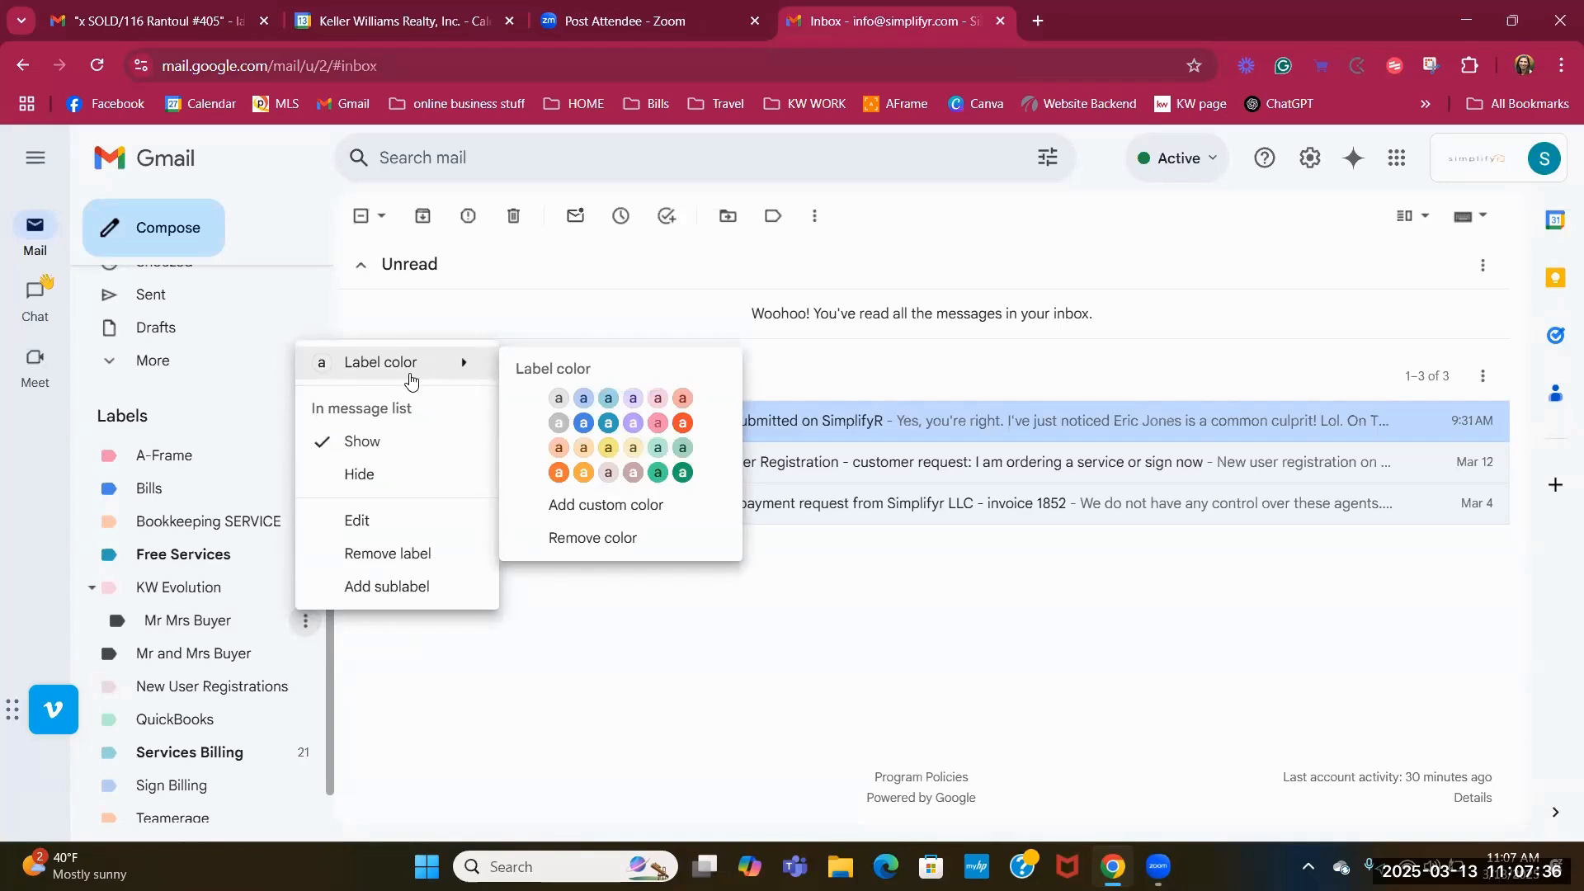
{"action": "left_click", "coordinate": [684, 424]}
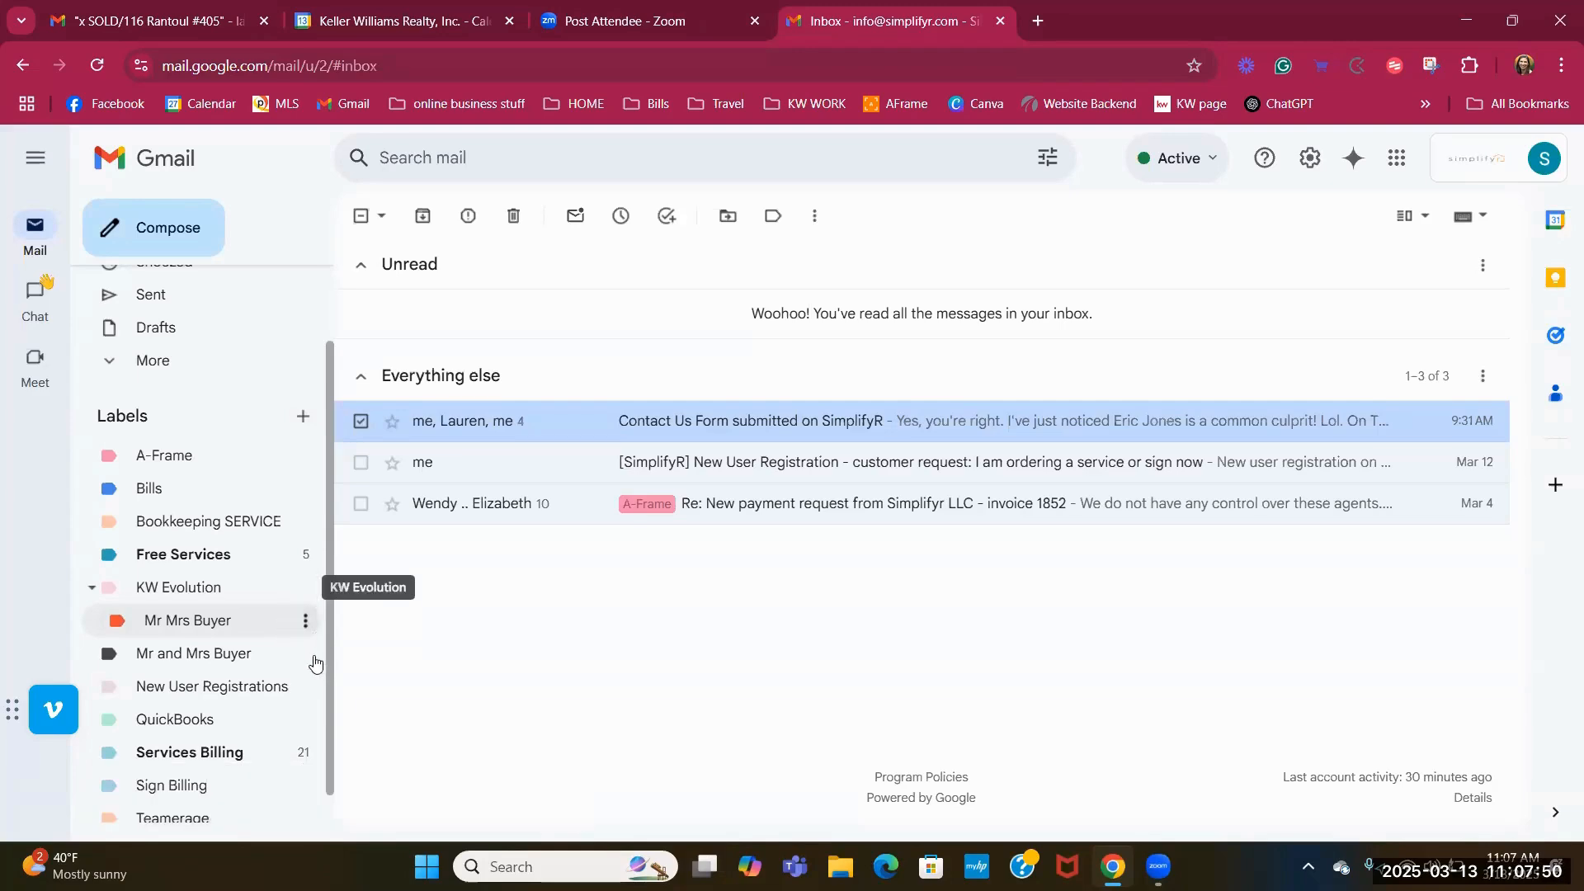
{"action": "left_click", "coordinate": [309, 657]}
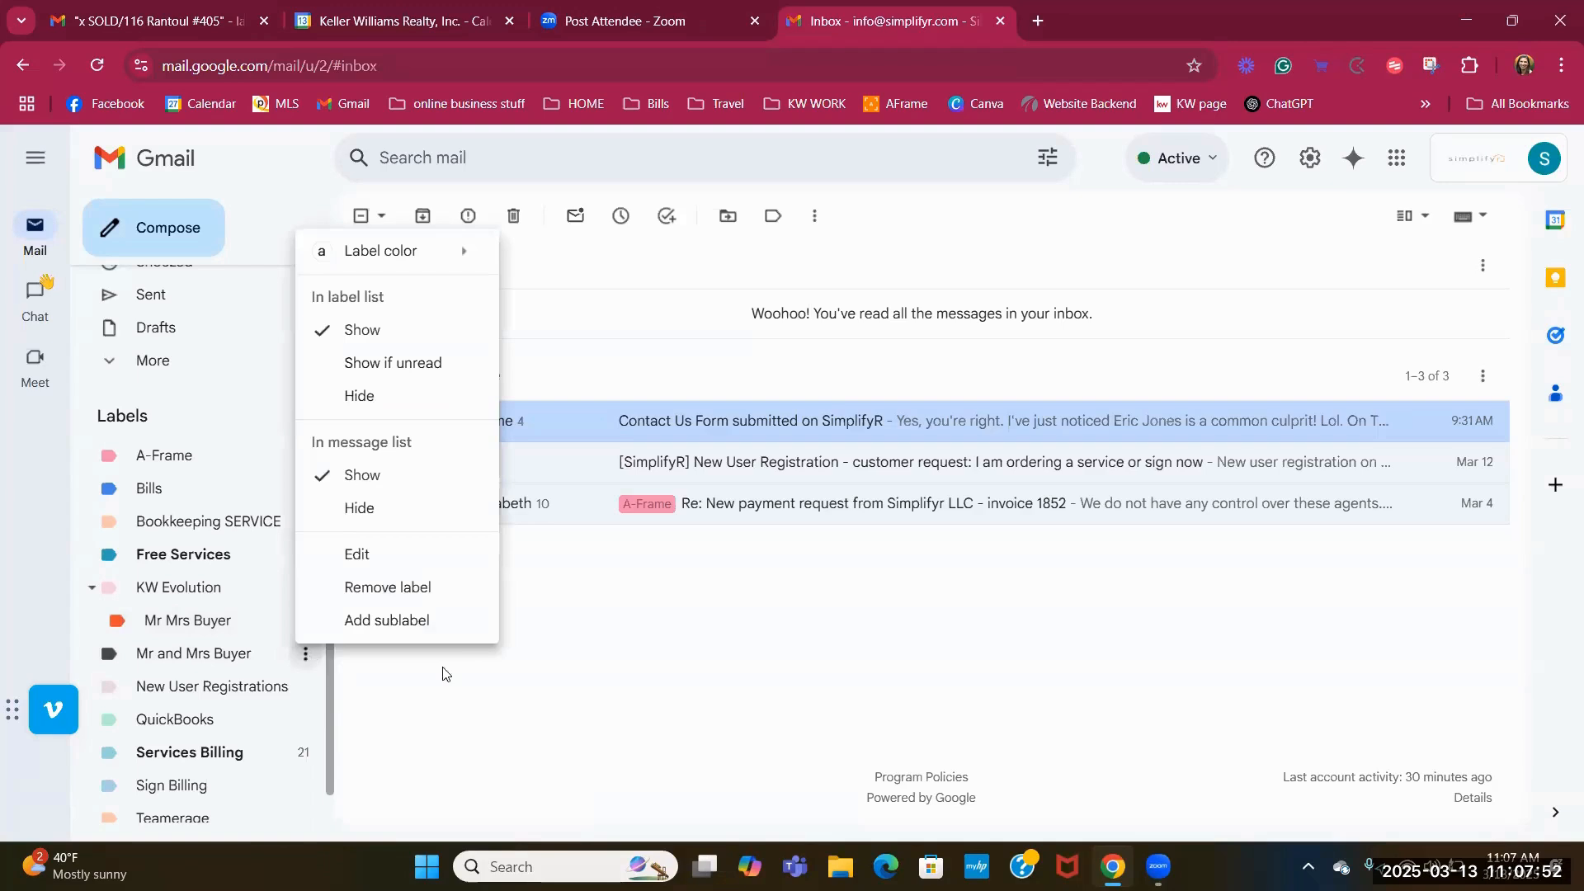
{"action": "left_click", "coordinate": [490, 675]}
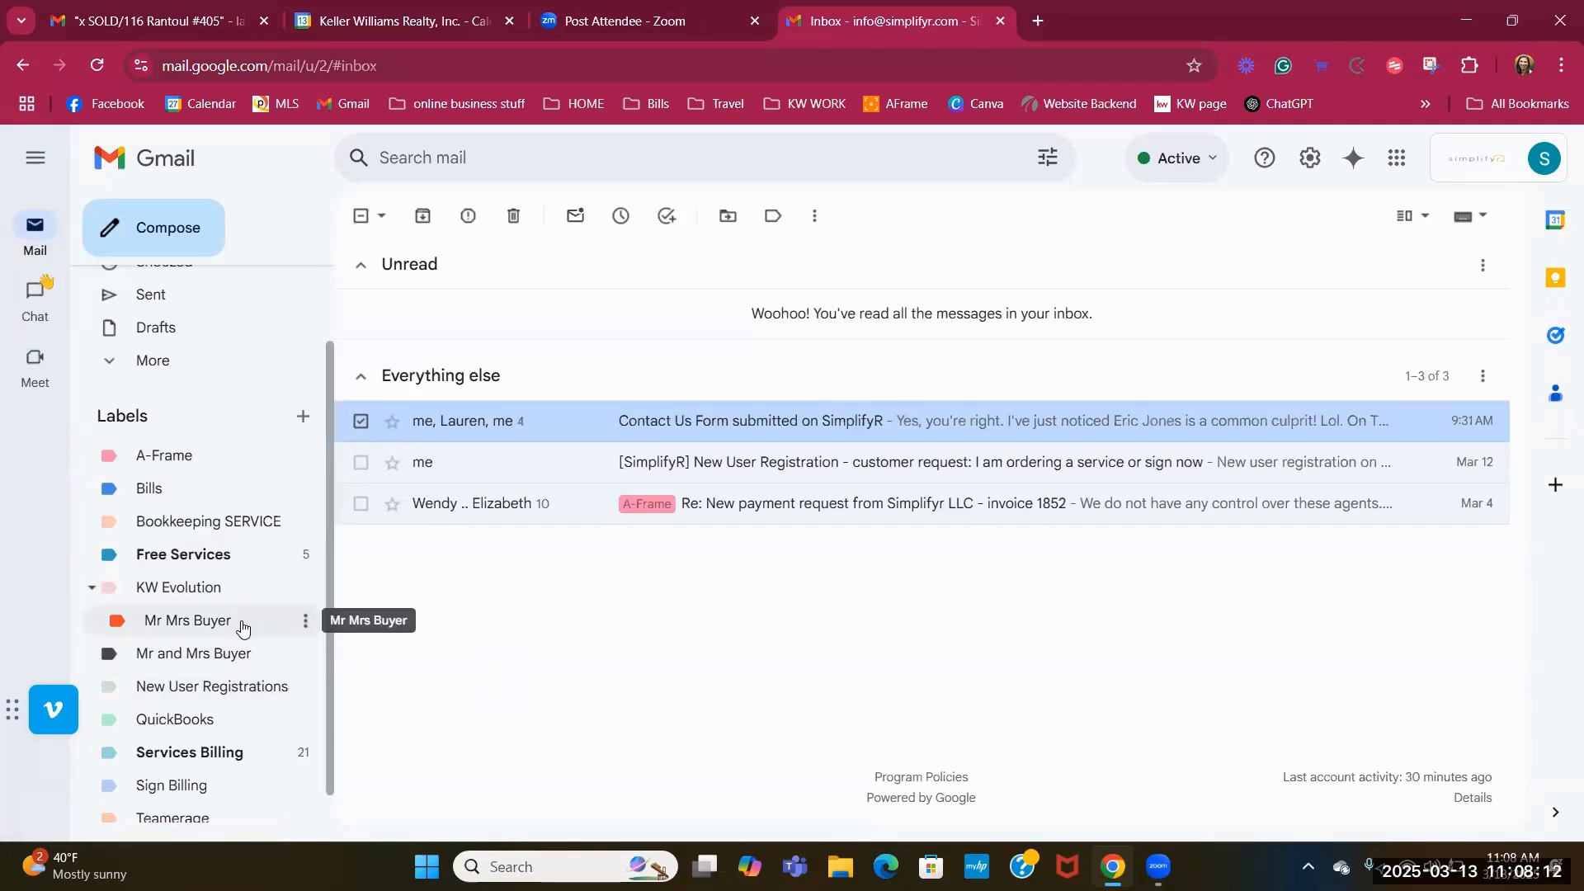
Add a new top-level label named '1-to do'.
{"action": "left_click", "coordinate": [302, 416]}
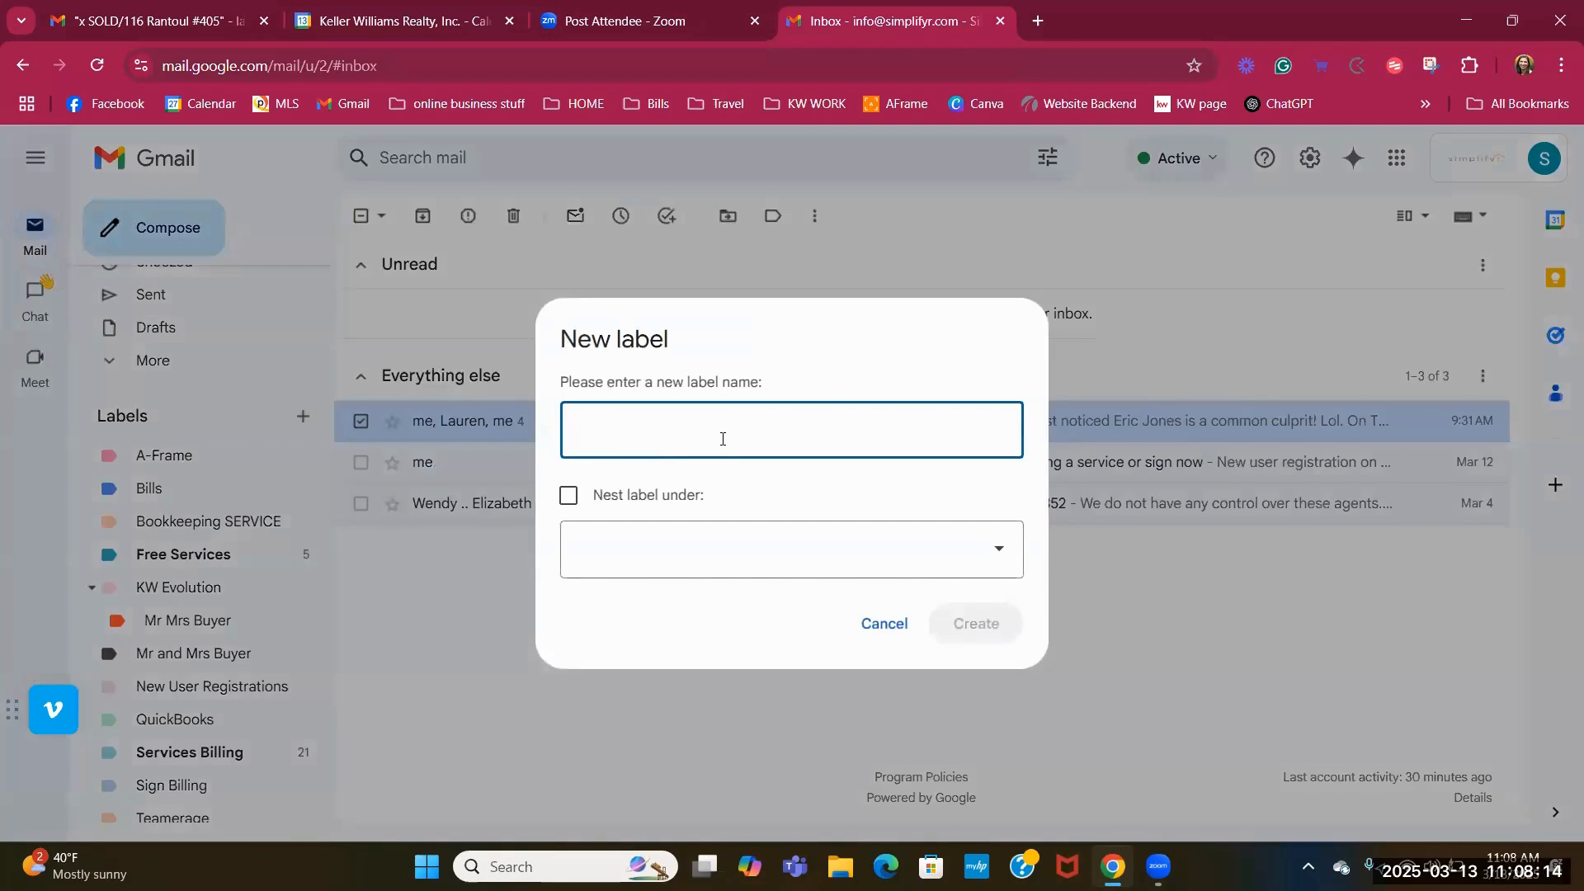
{"action": "type", "text": "1-to "}
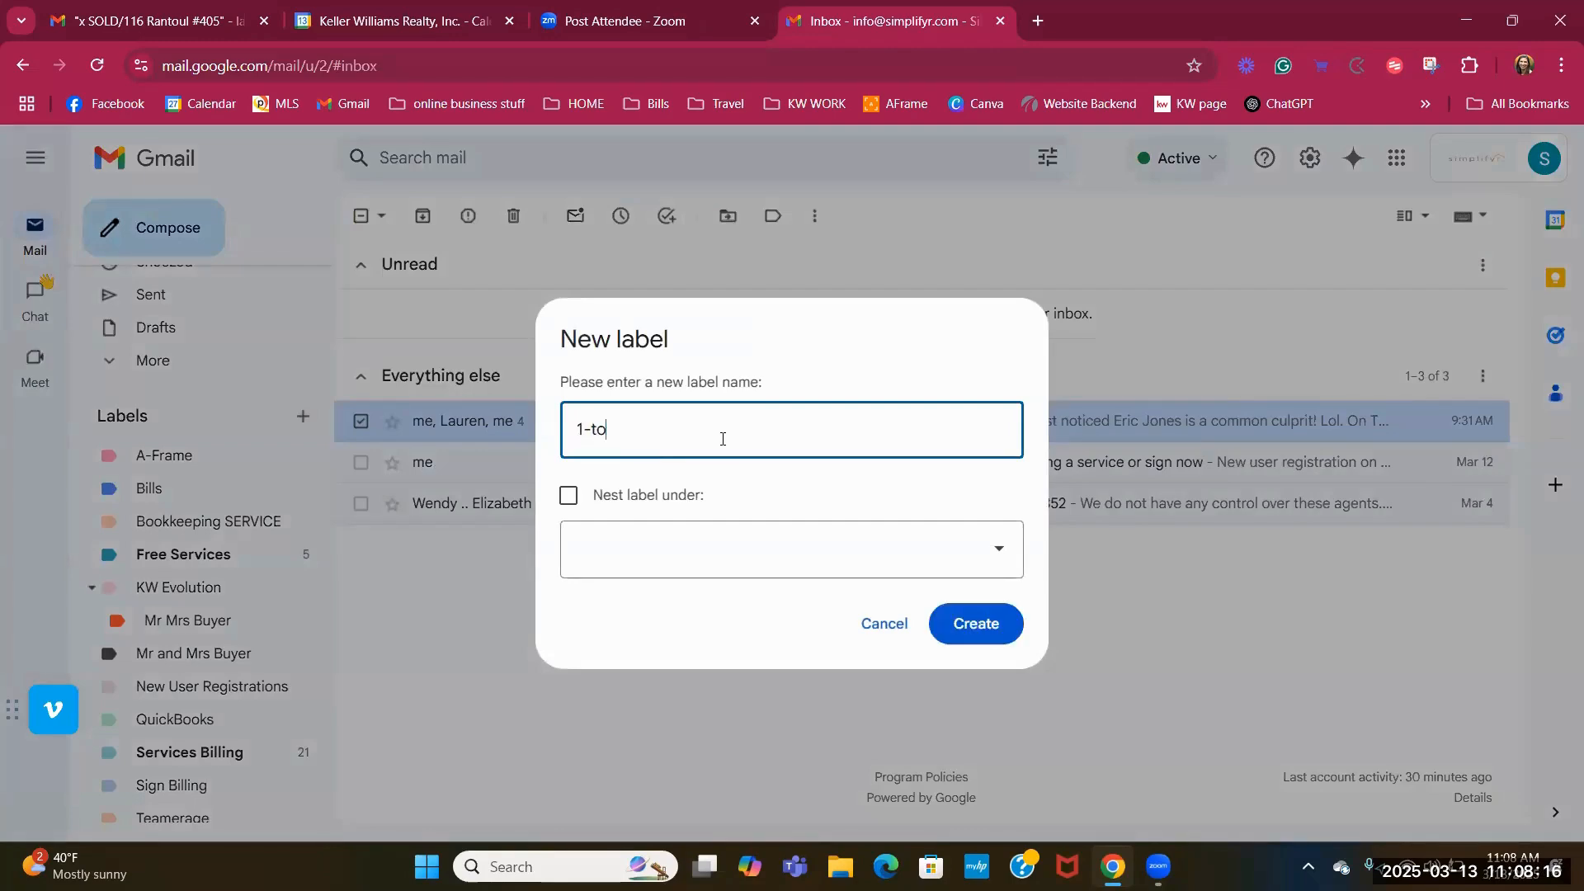
{"action": "type", "text": "do"}
{"action": "left_click", "coordinate": [954, 629]}
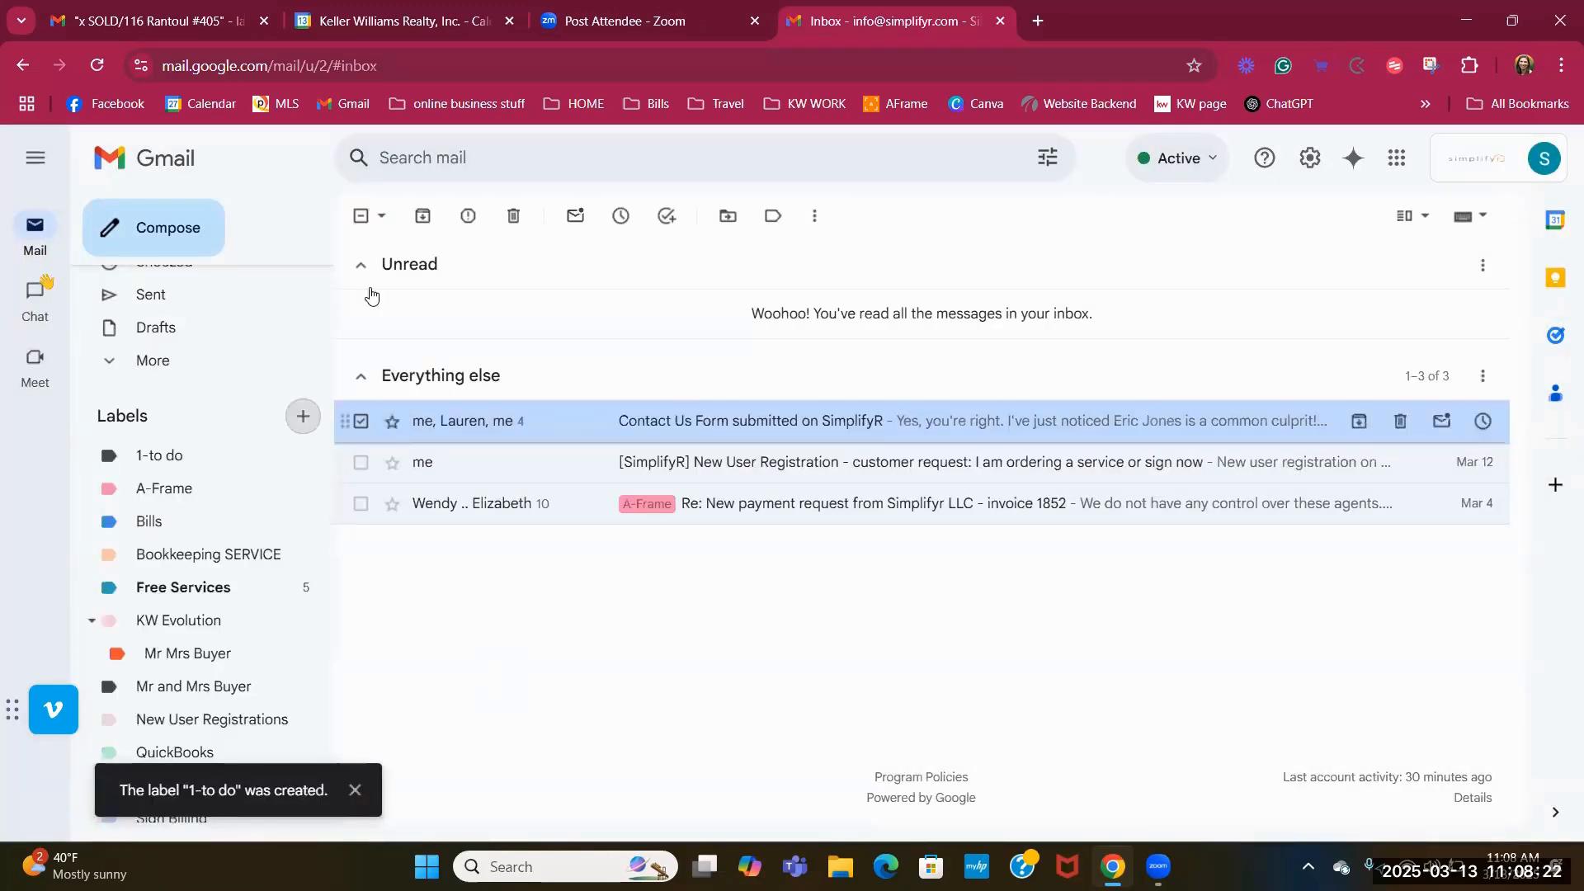
{"action": "left_click", "coordinate": [164, 23]}
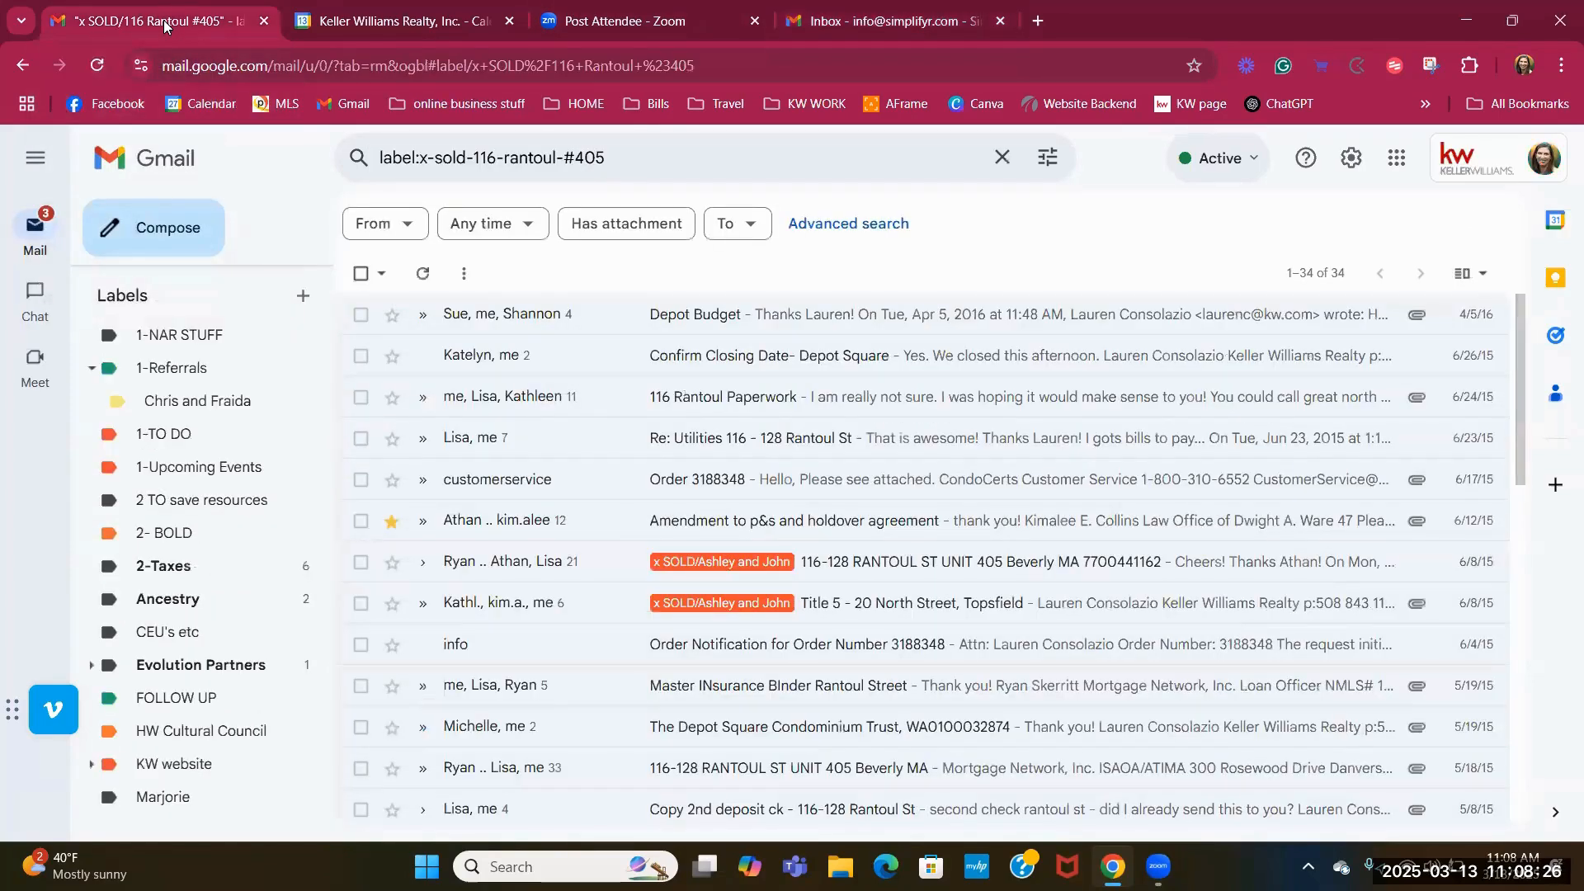
{"action": "left_click", "coordinate": [636, 25]}
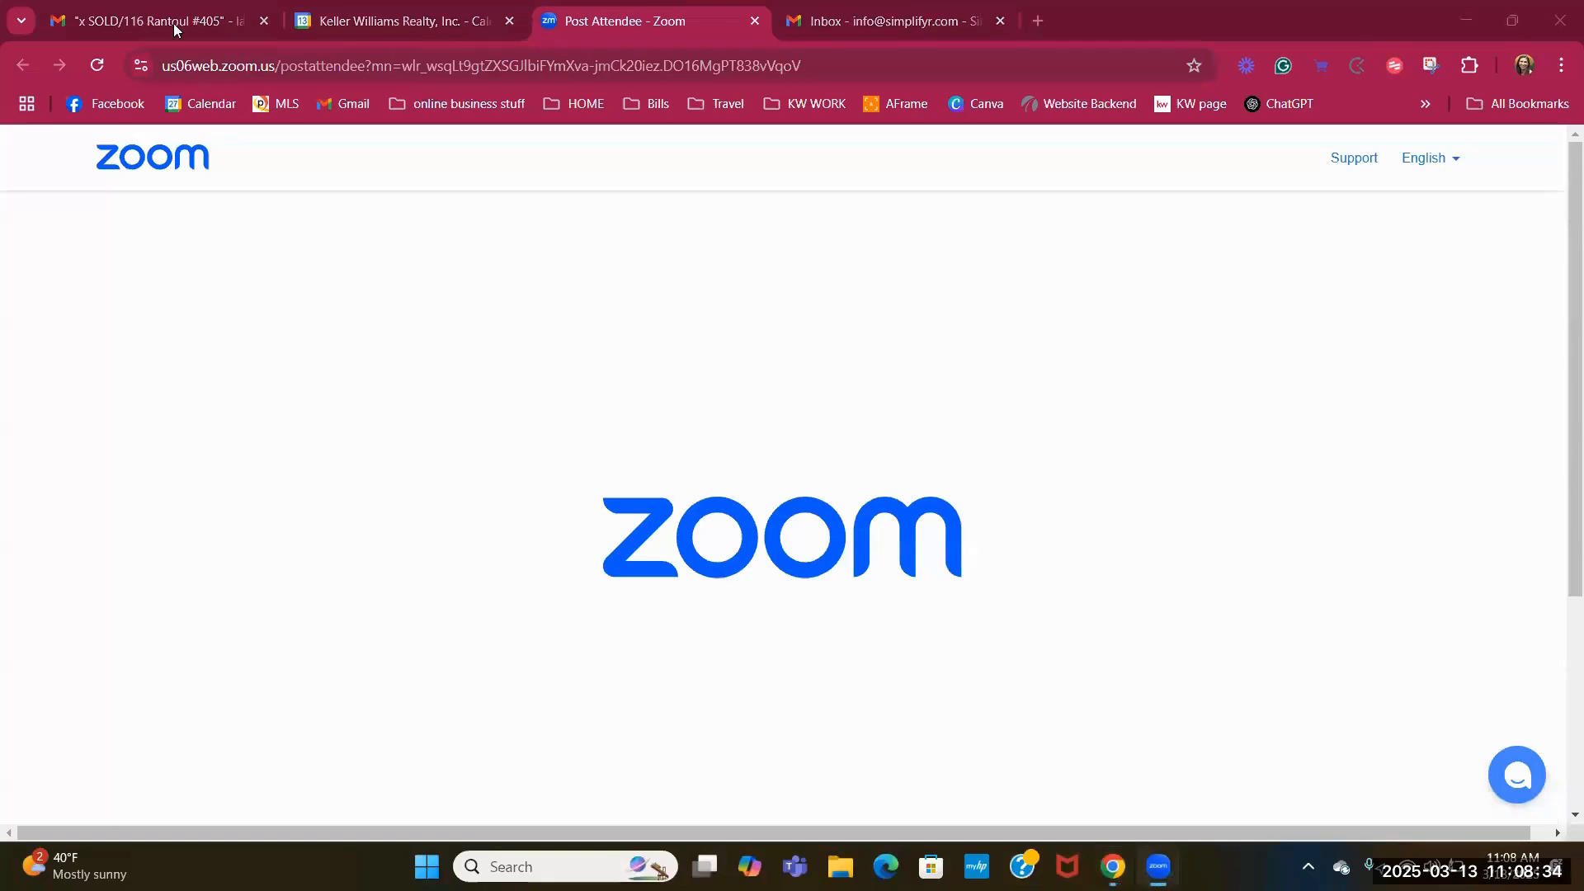
Log in to Constant Contact in a new tab via the KW WORK > Marketing Tools bookmark.
{"action": "left_click", "coordinate": [1036, 23]}
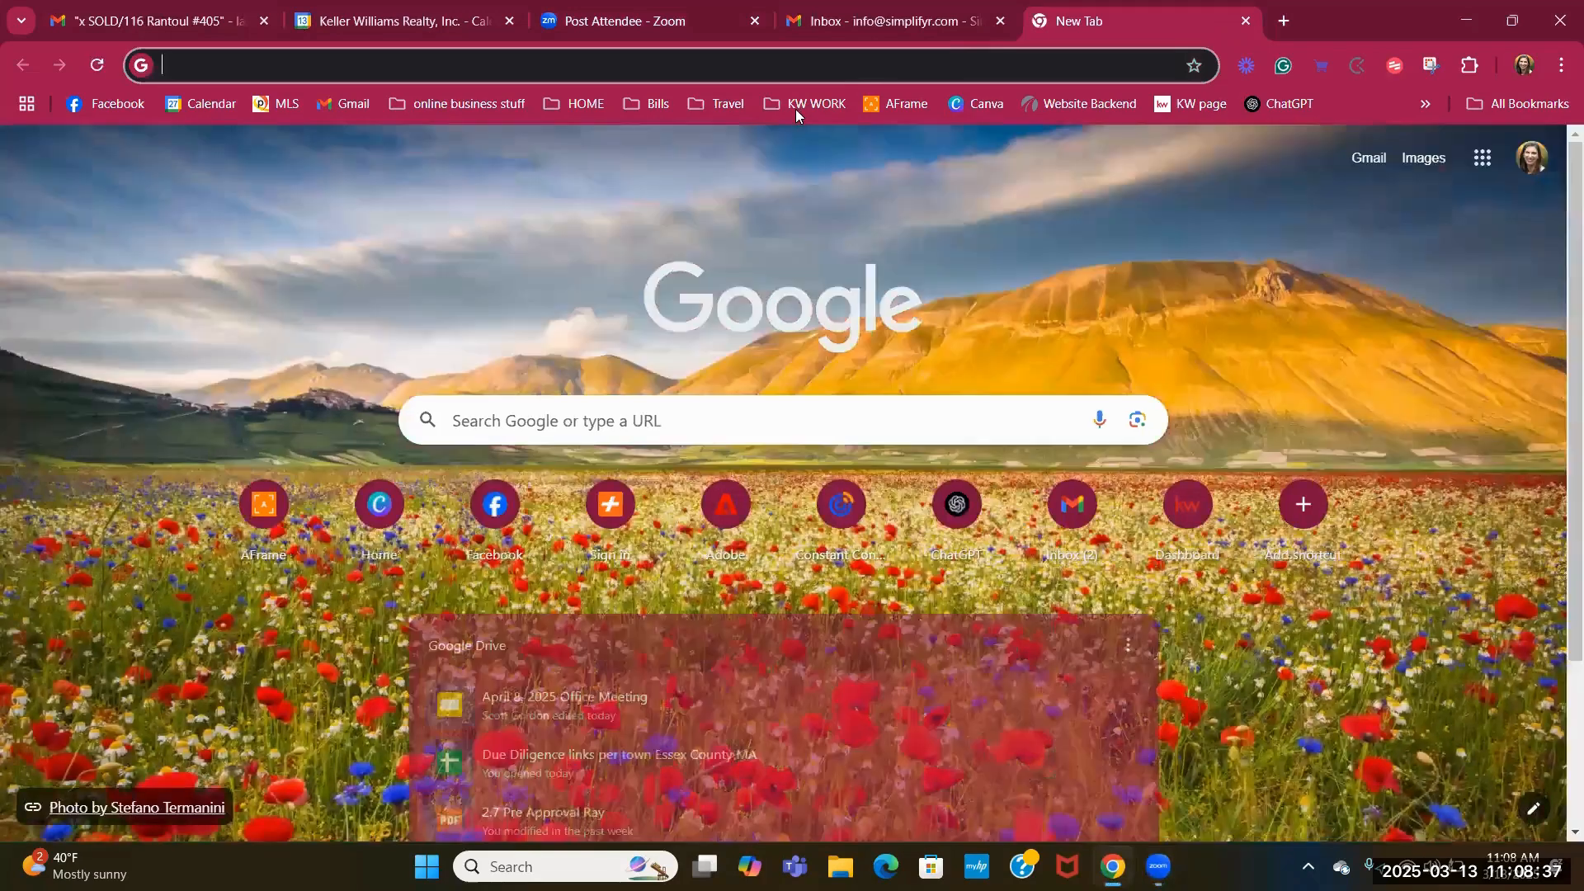
{"action": "left_click", "coordinate": [797, 108]}
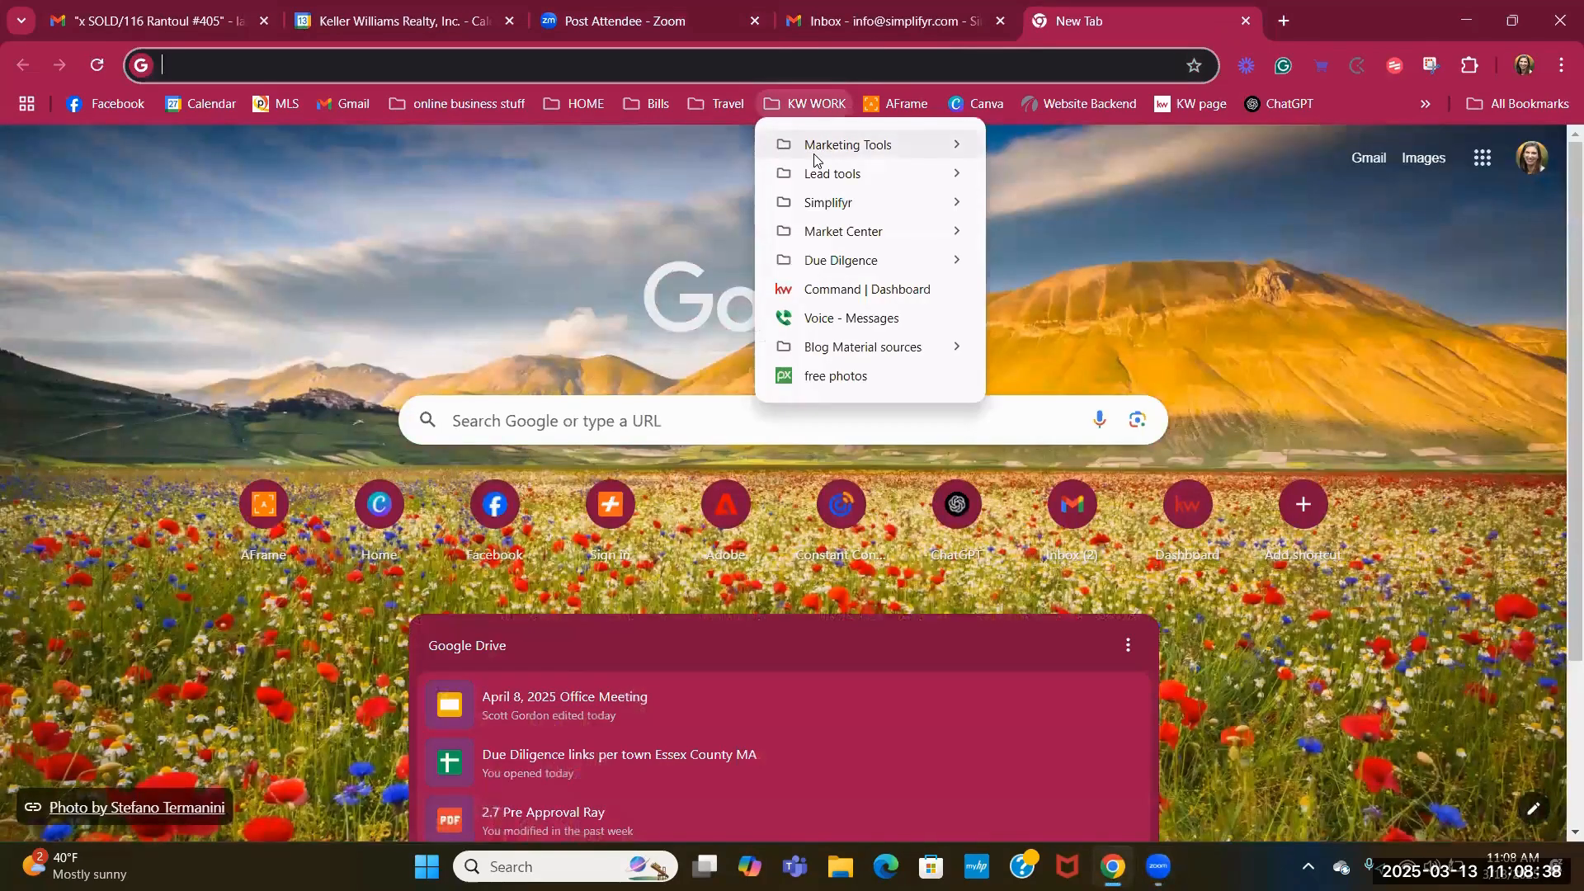
{"action": "mouse_move", "coordinate": [814, 159]}
{"action": "left_click", "coordinate": [1076, 148]}
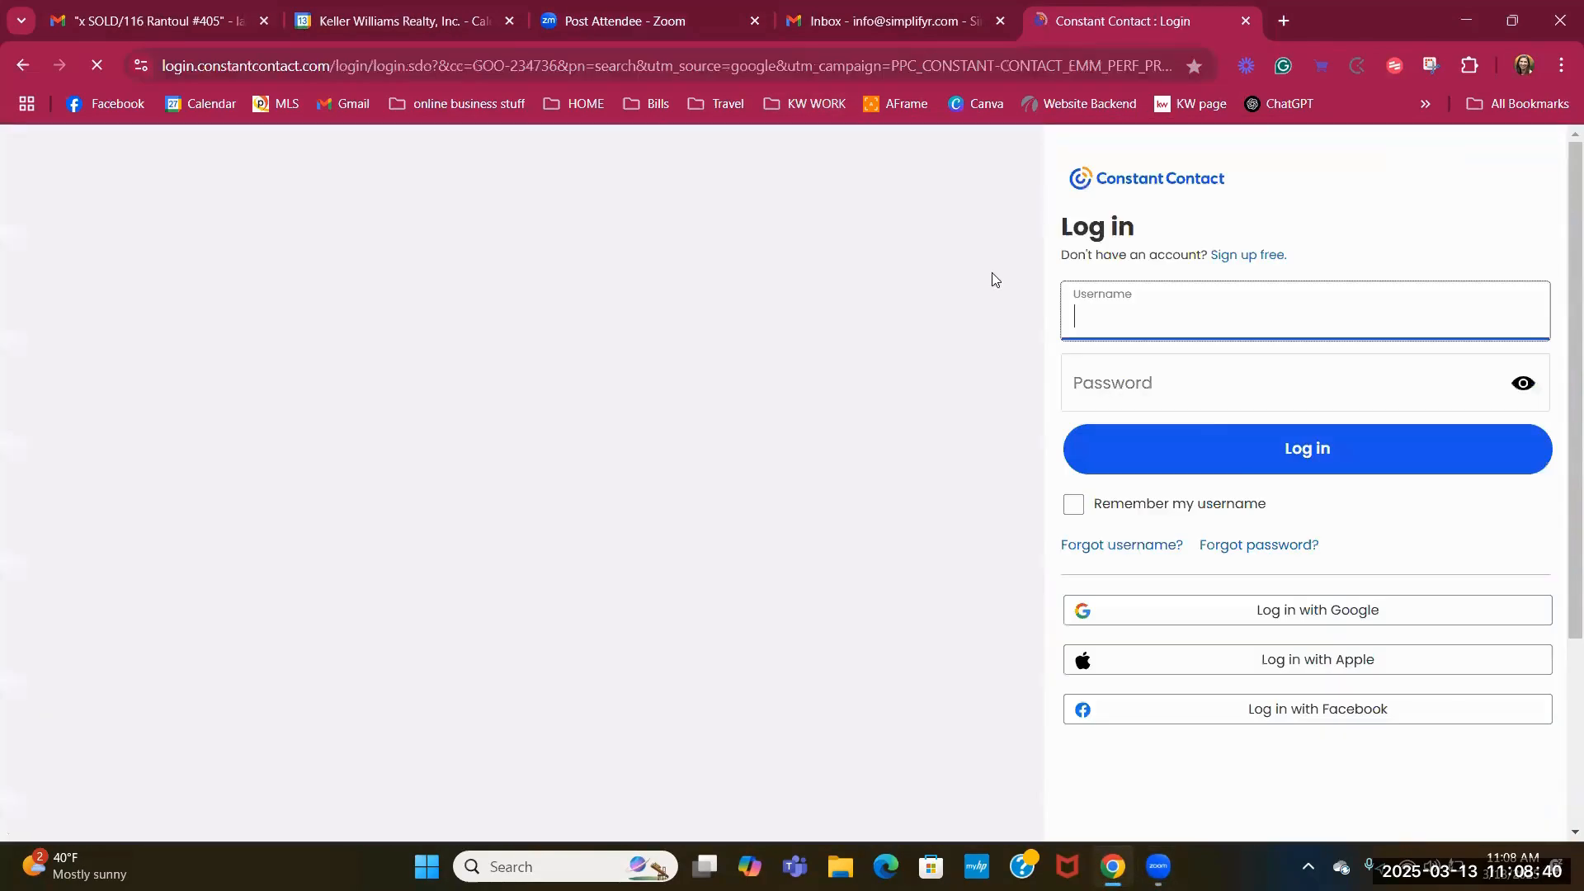
{"action": "left_click", "coordinate": [1233, 448]}
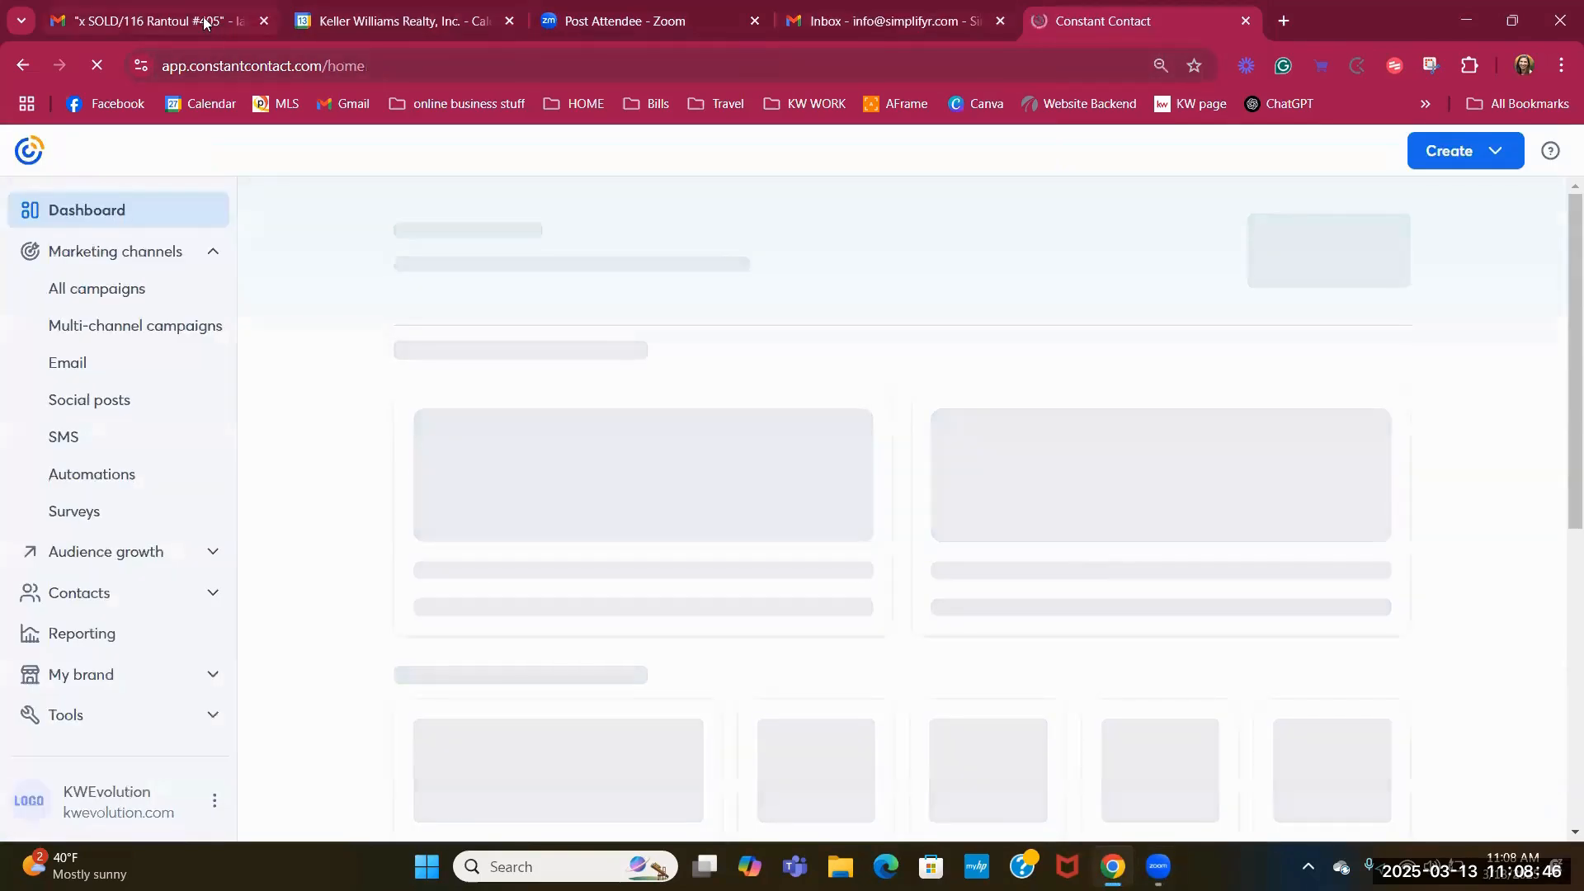
Email a suggested contact the pasted Zoom meeting link, then return to the Constant Contact dashboard.
{"action": "left_click", "coordinate": [200, 25]}
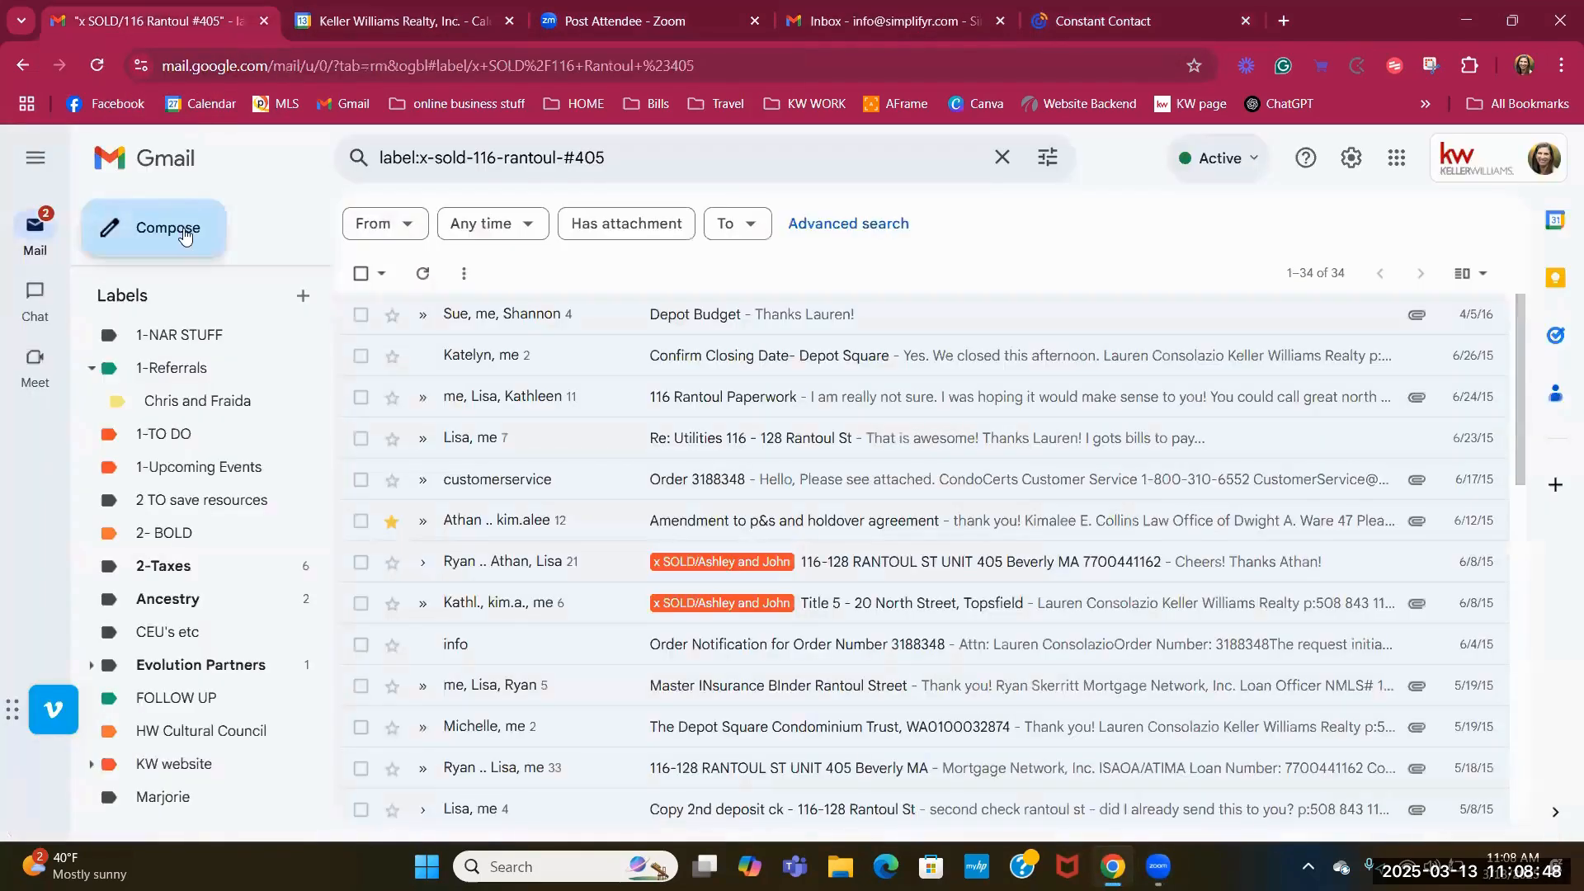
{"action": "left_click", "coordinate": [180, 233]}
{"action": "type", "text": "bri"}
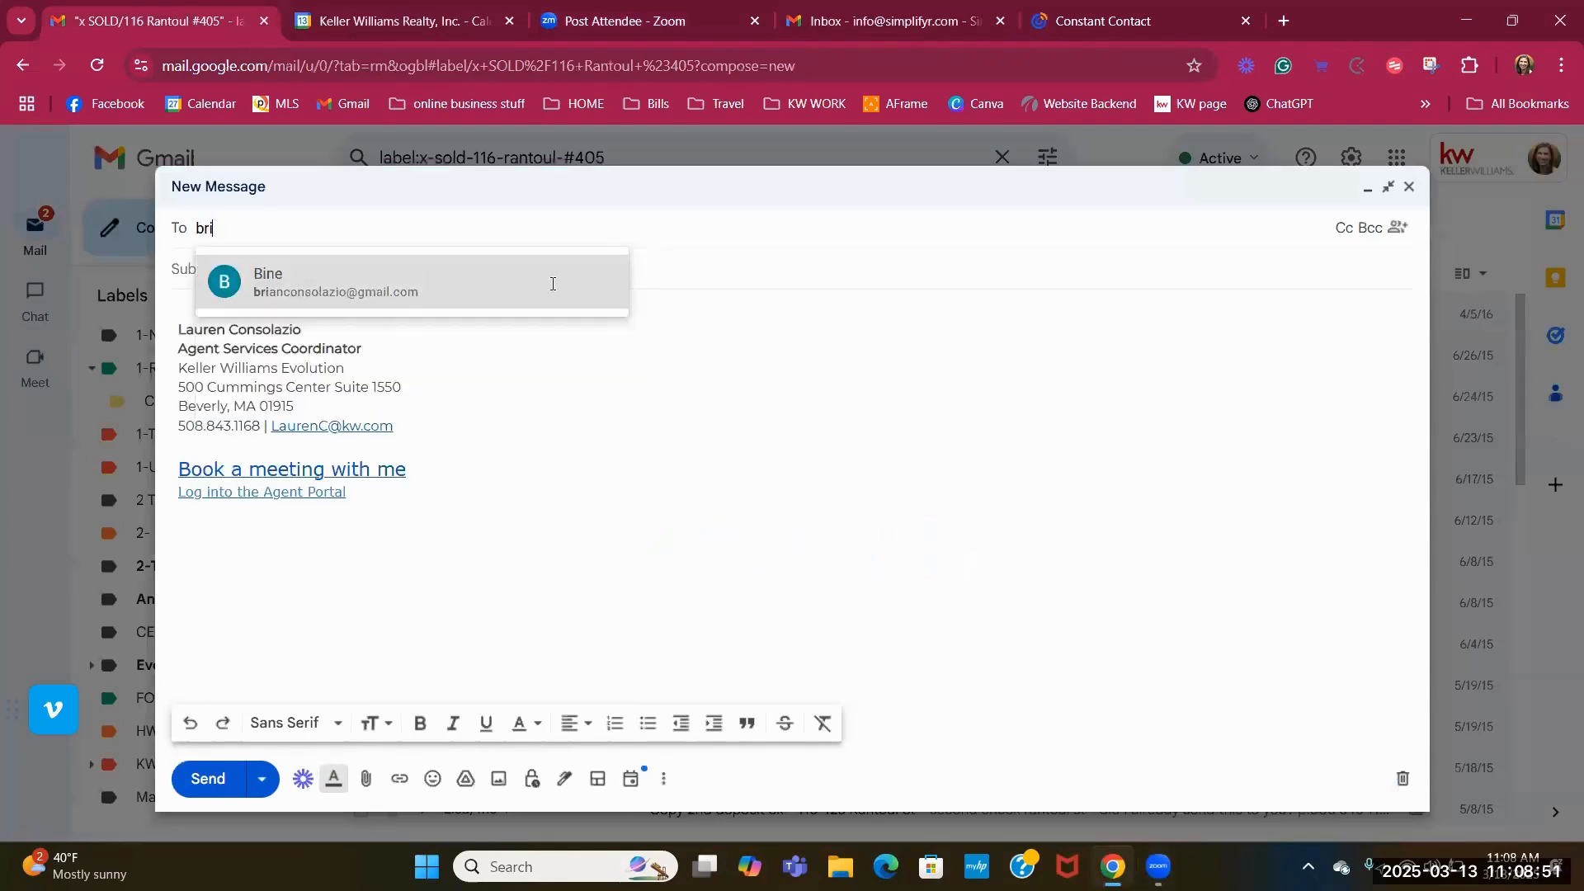
{"action": "left_click", "coordinate": [407, 285]}
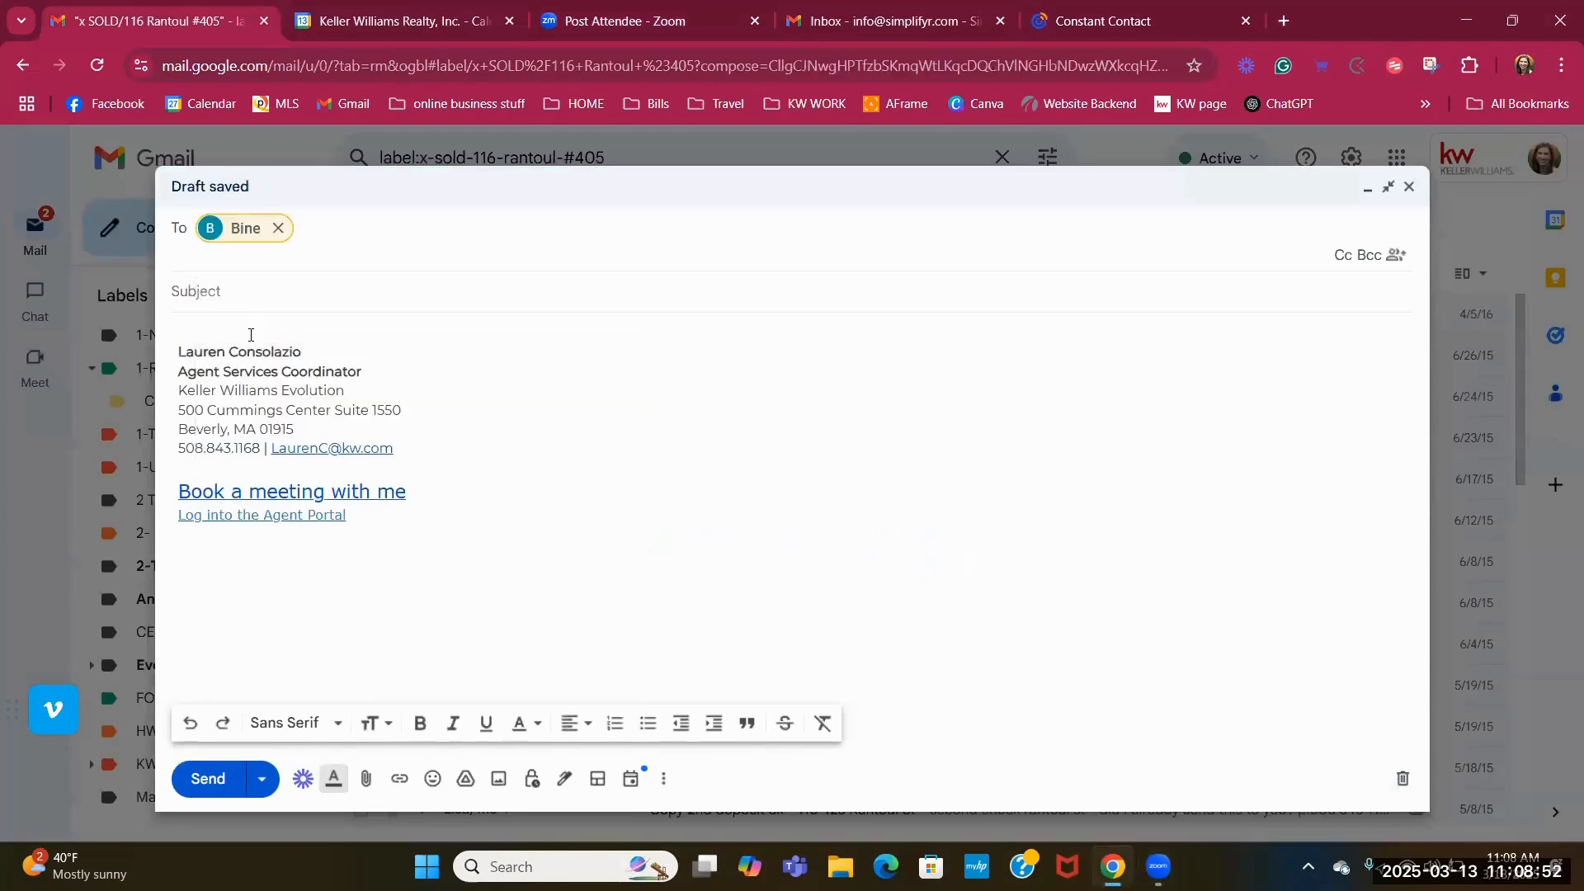
{"action": "left_click", "coordinate": [248, 334]}
{"action": "key", "text": "ctrl+v"}
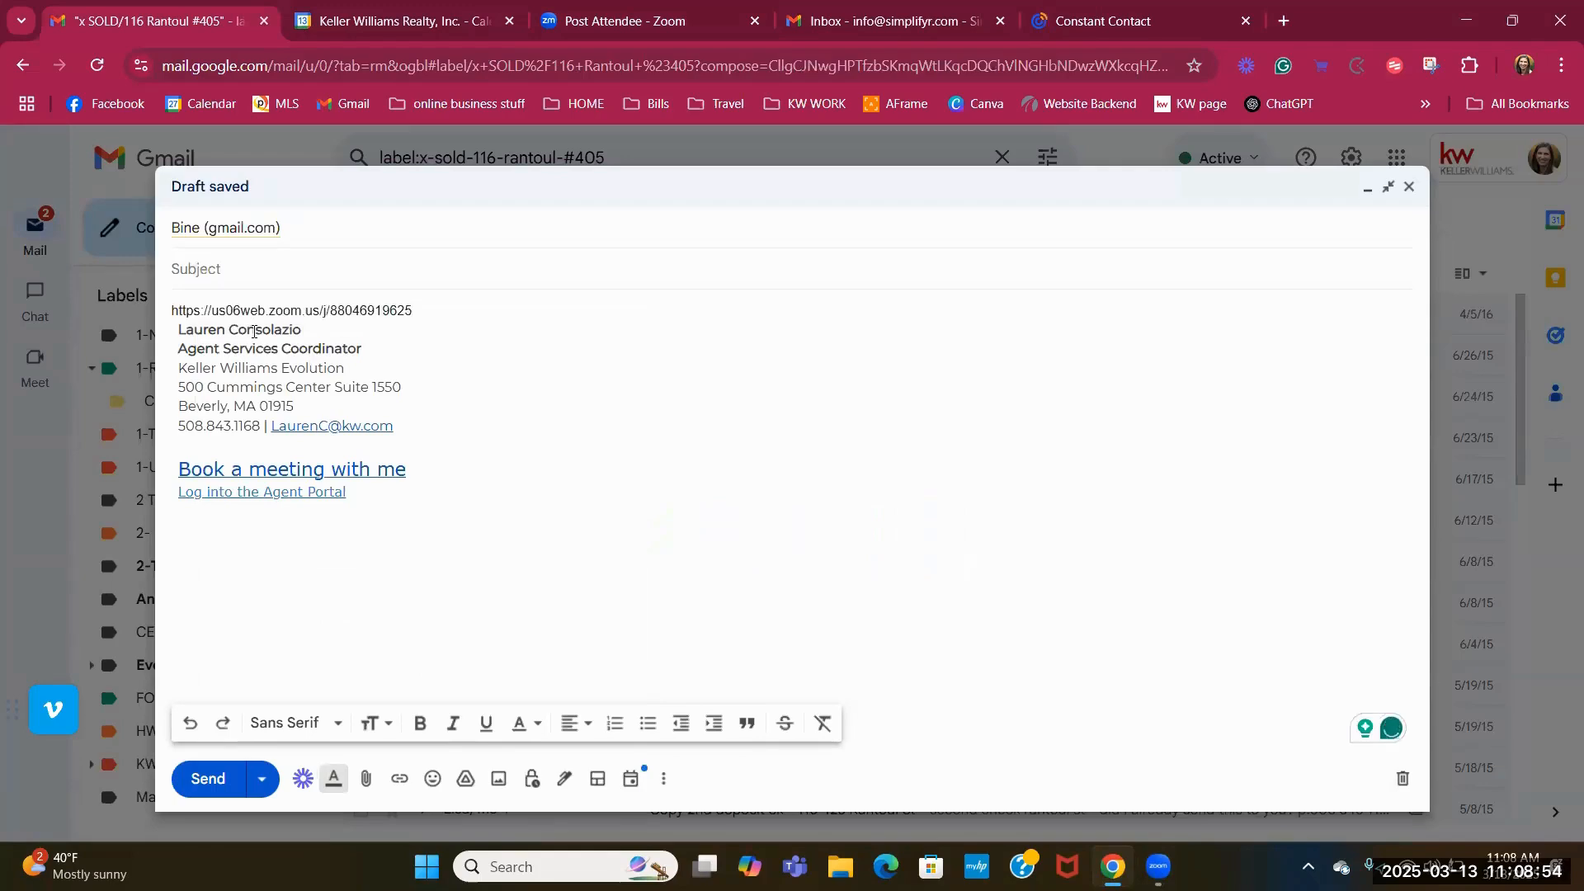
{"action": "key", "text": "Return"}
{"action": "left_click", "coordinate": [208, 779]}
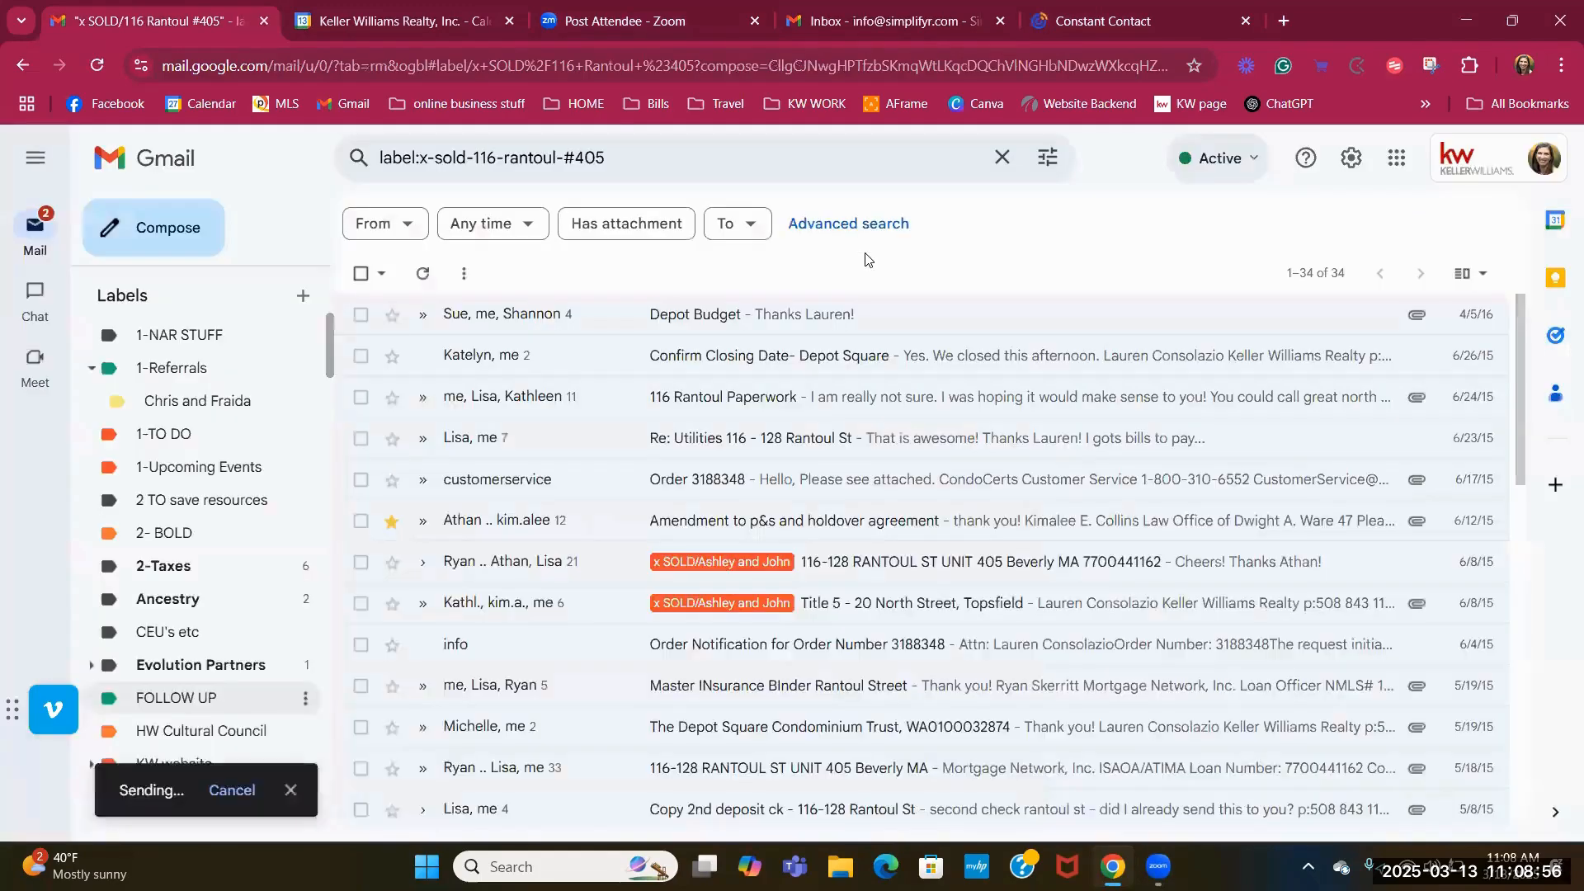
{"action": "left_click", "coordinate": [1051, 30]}
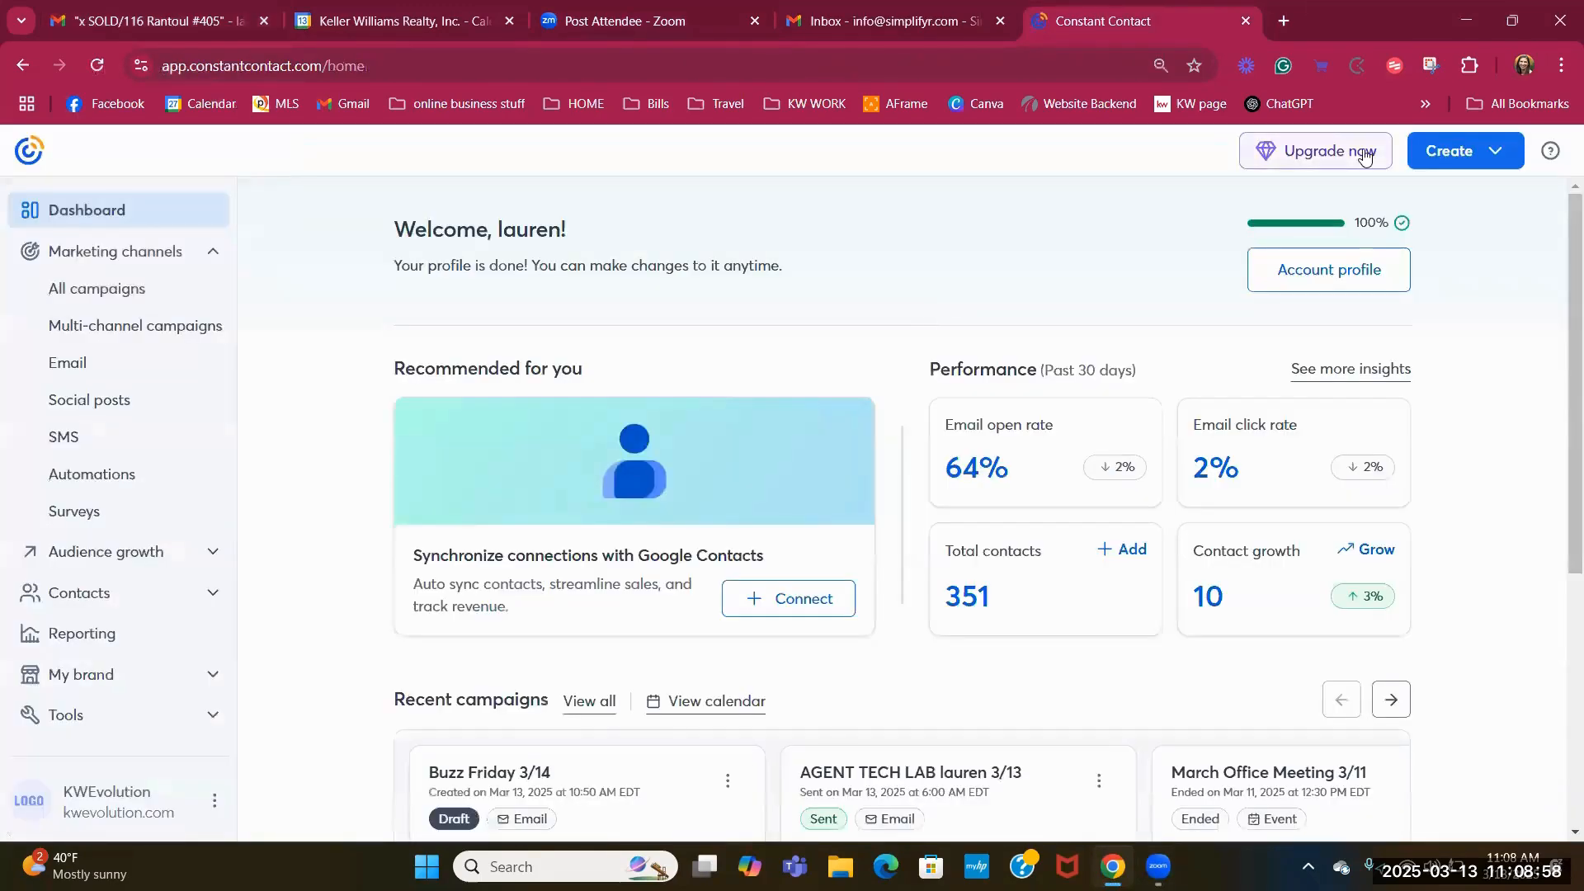
Browse the Constant Contact email campaigns list, then close the Email Hub tab to return to Gmail.
{"action": "left_click", "coordinate": [96, 364]}
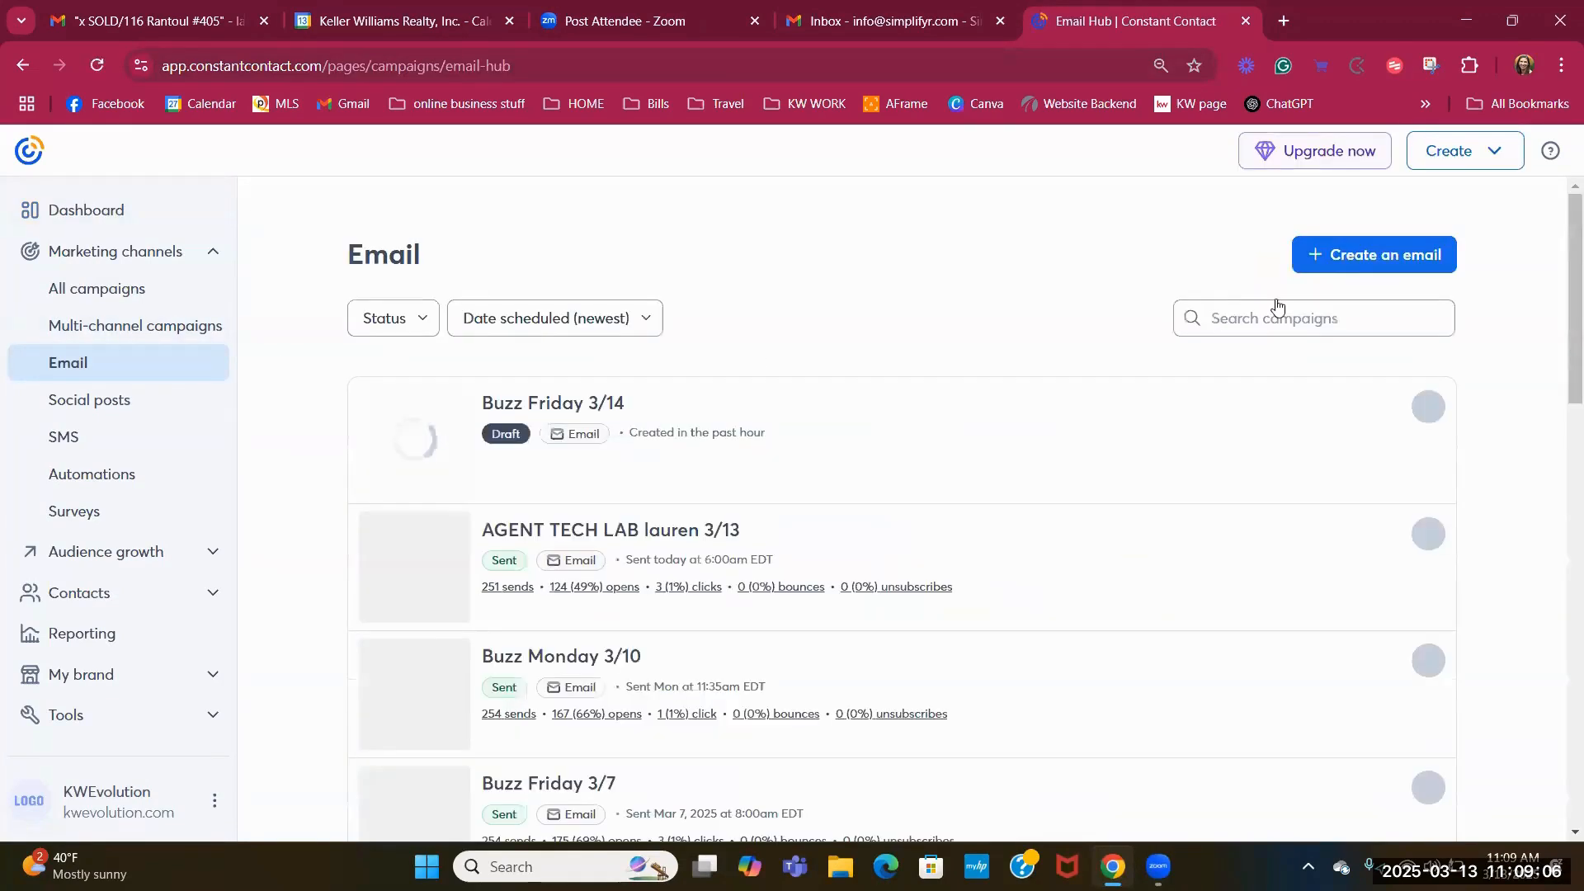
{"action": "left_click", "coordinate": [1345, 257]}
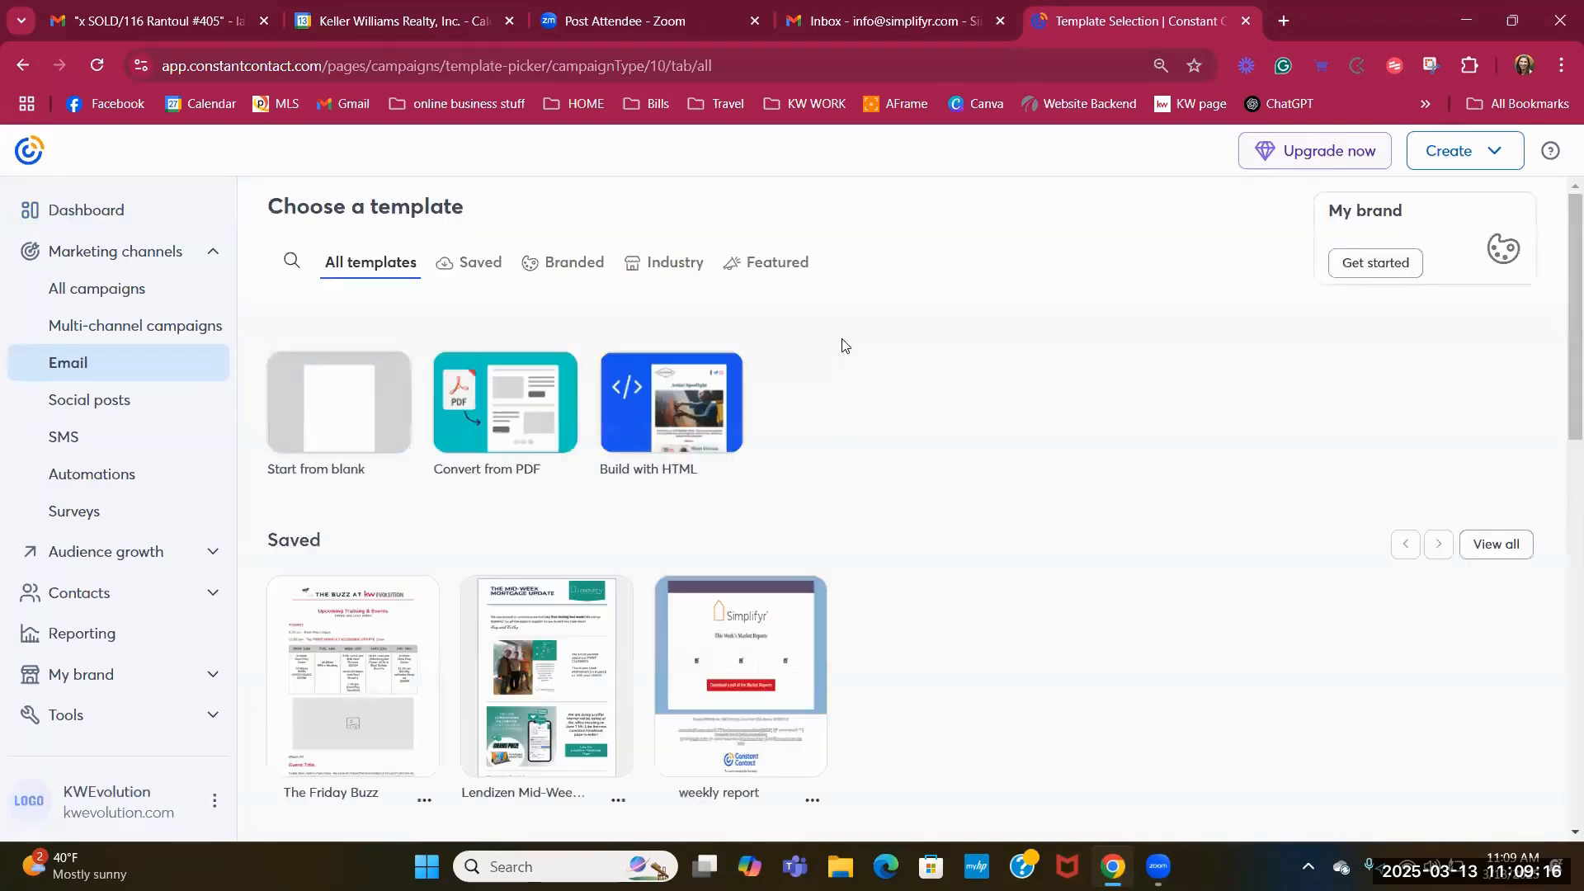
{"action": "left_click", "coordinate": [80, 367]}
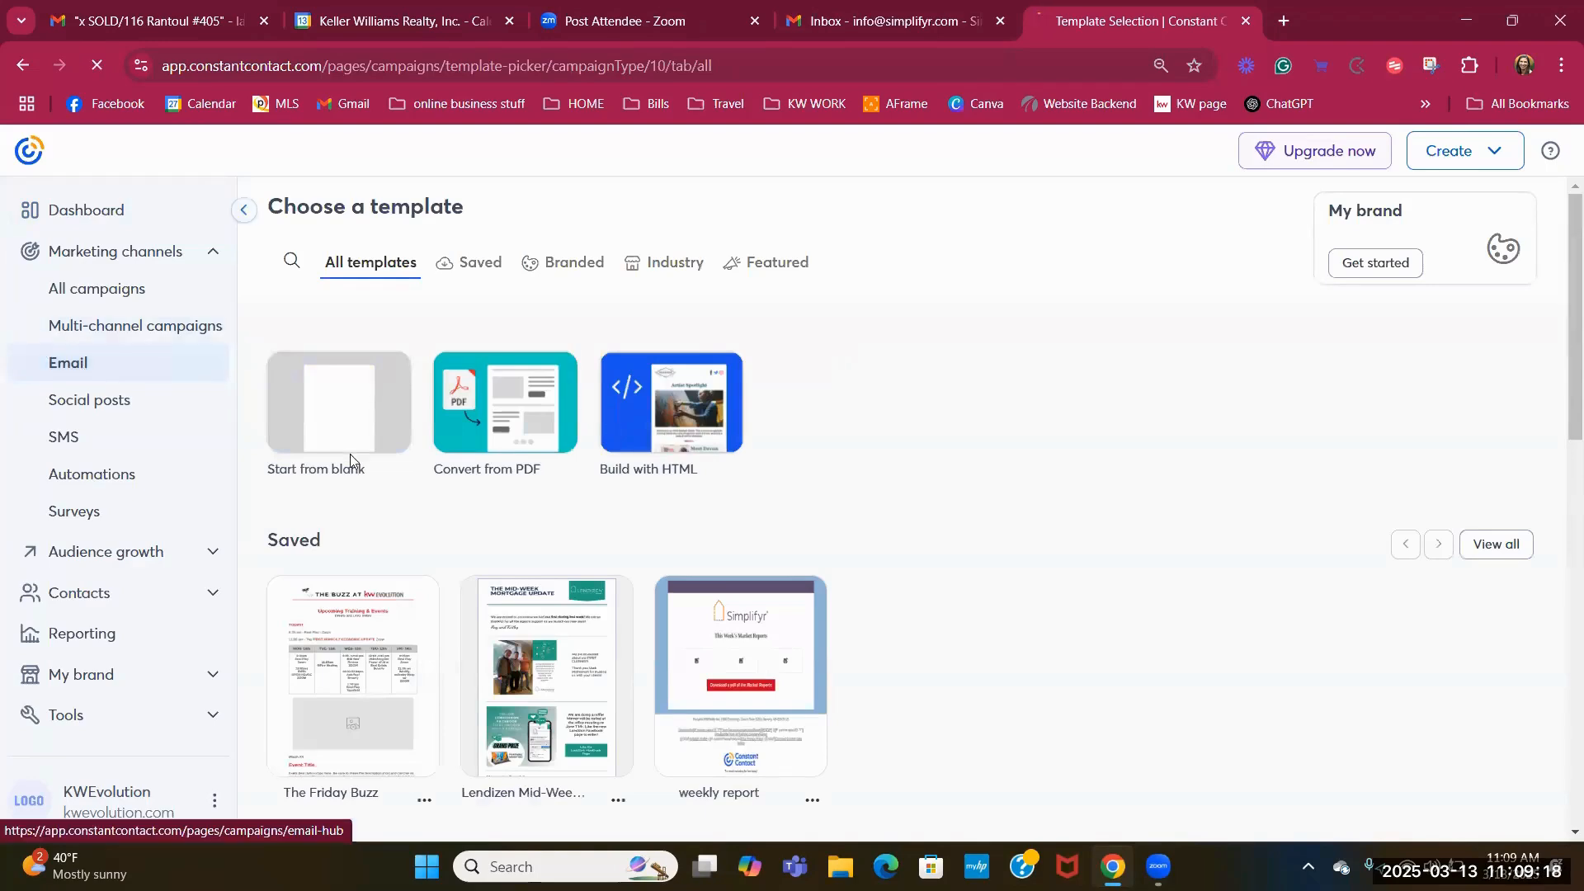
{"action": "mouse_move", "coordinate": [808, 604]}
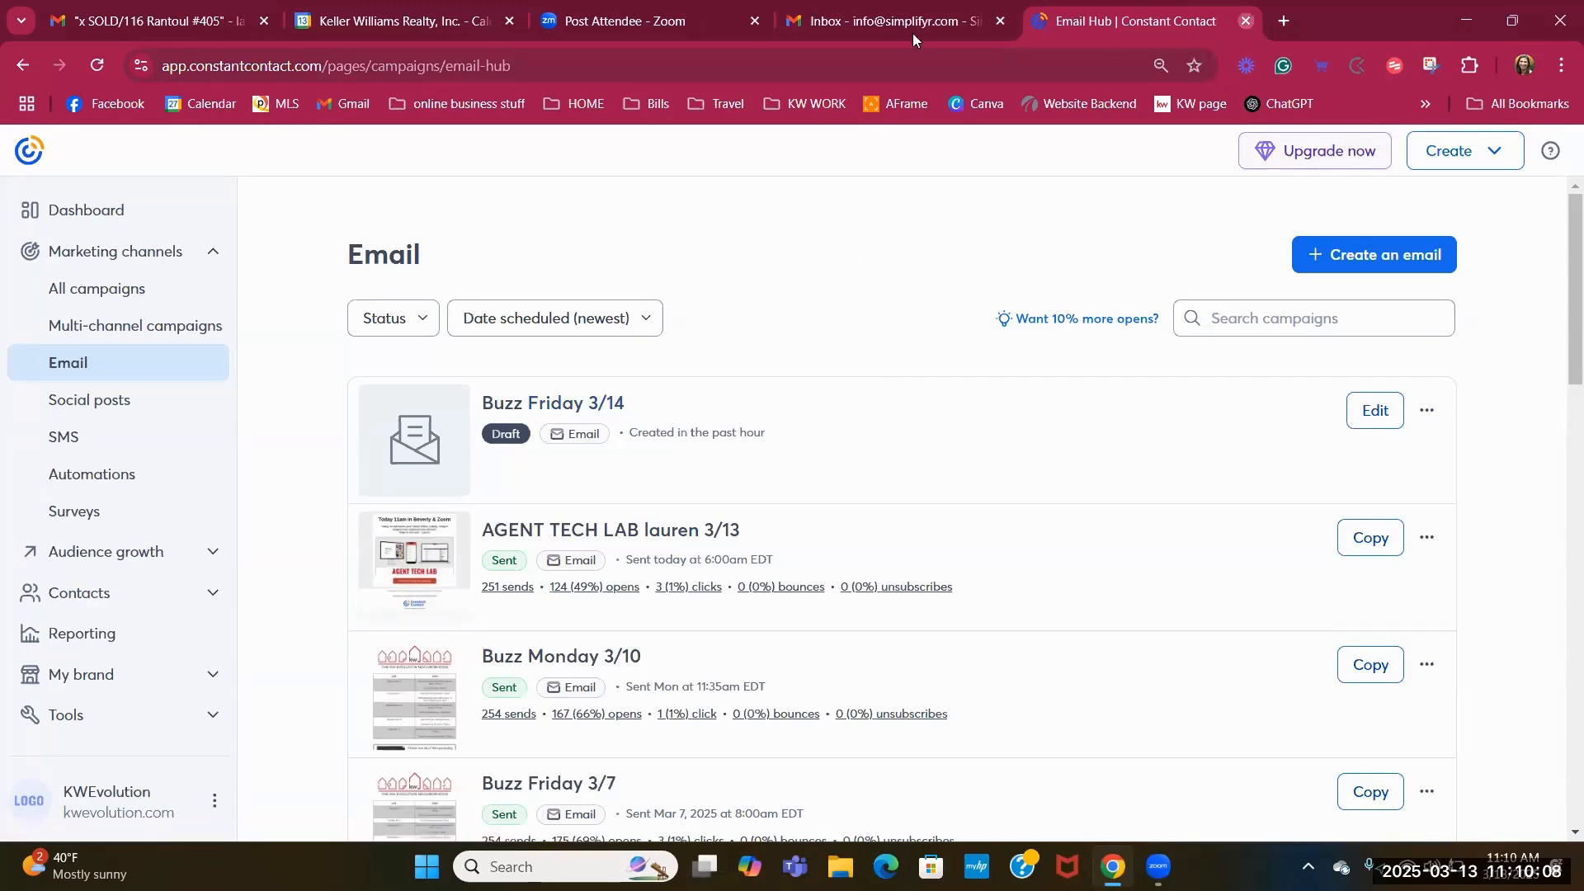
{"action": "key", "text": "ctrl+w"}
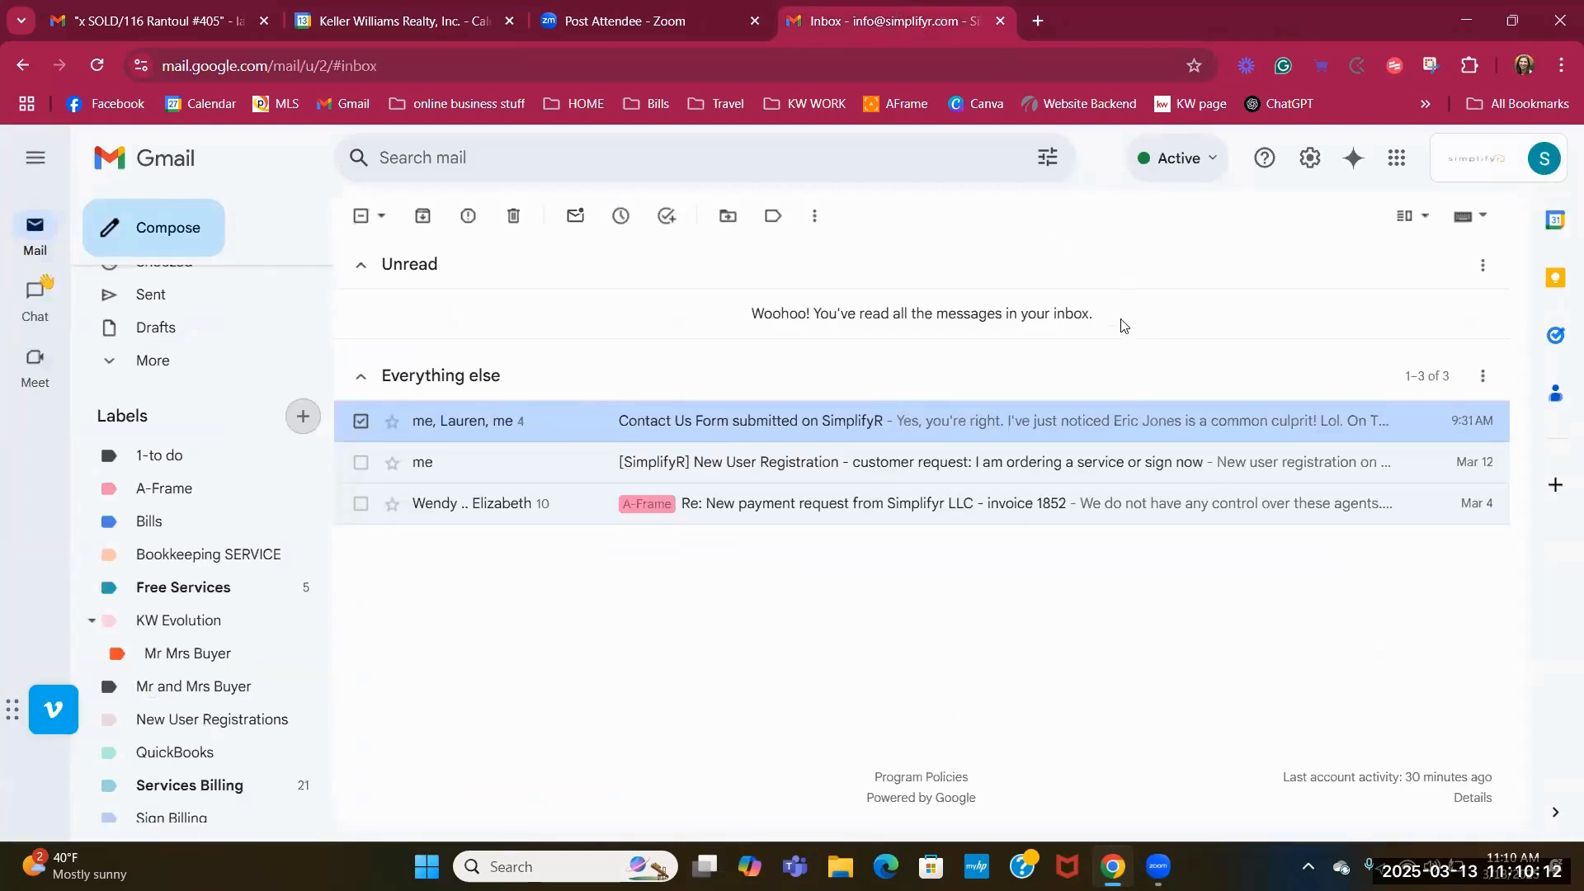
Email the Zoom meeting link to the lendizen.com contact, then switch to the info account's inbox.
{"action": "left_click", "coordinate": [188, 15]}
{"action": "left_click", "coordinate": [175, 238]}
{"action": "type", "text": "ray"}
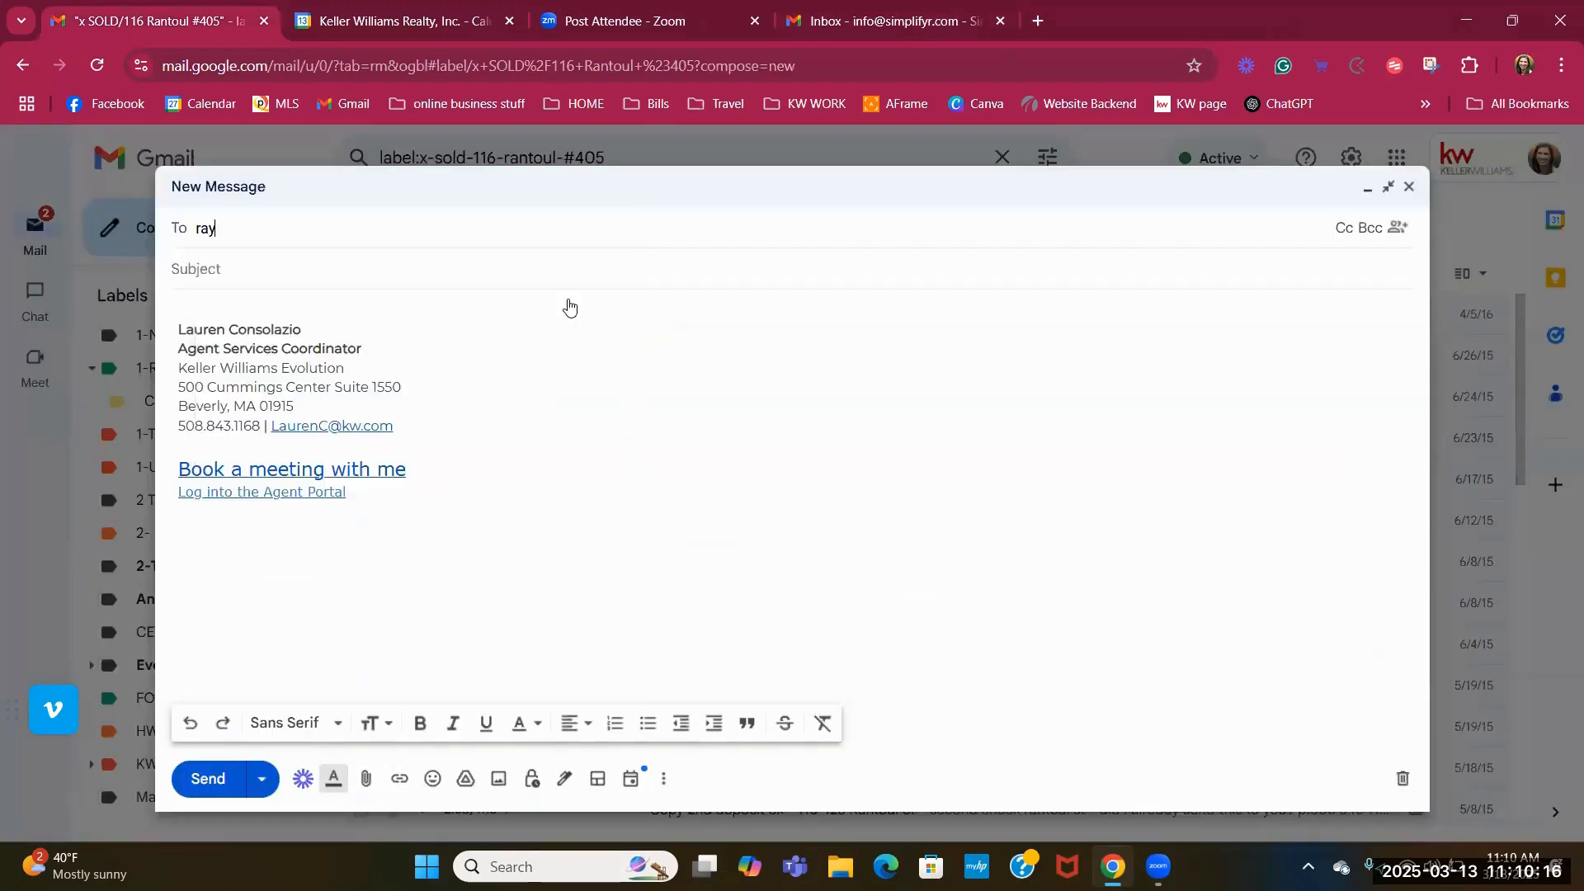
{"action": "left_click", "coordinate": [410, 293]}
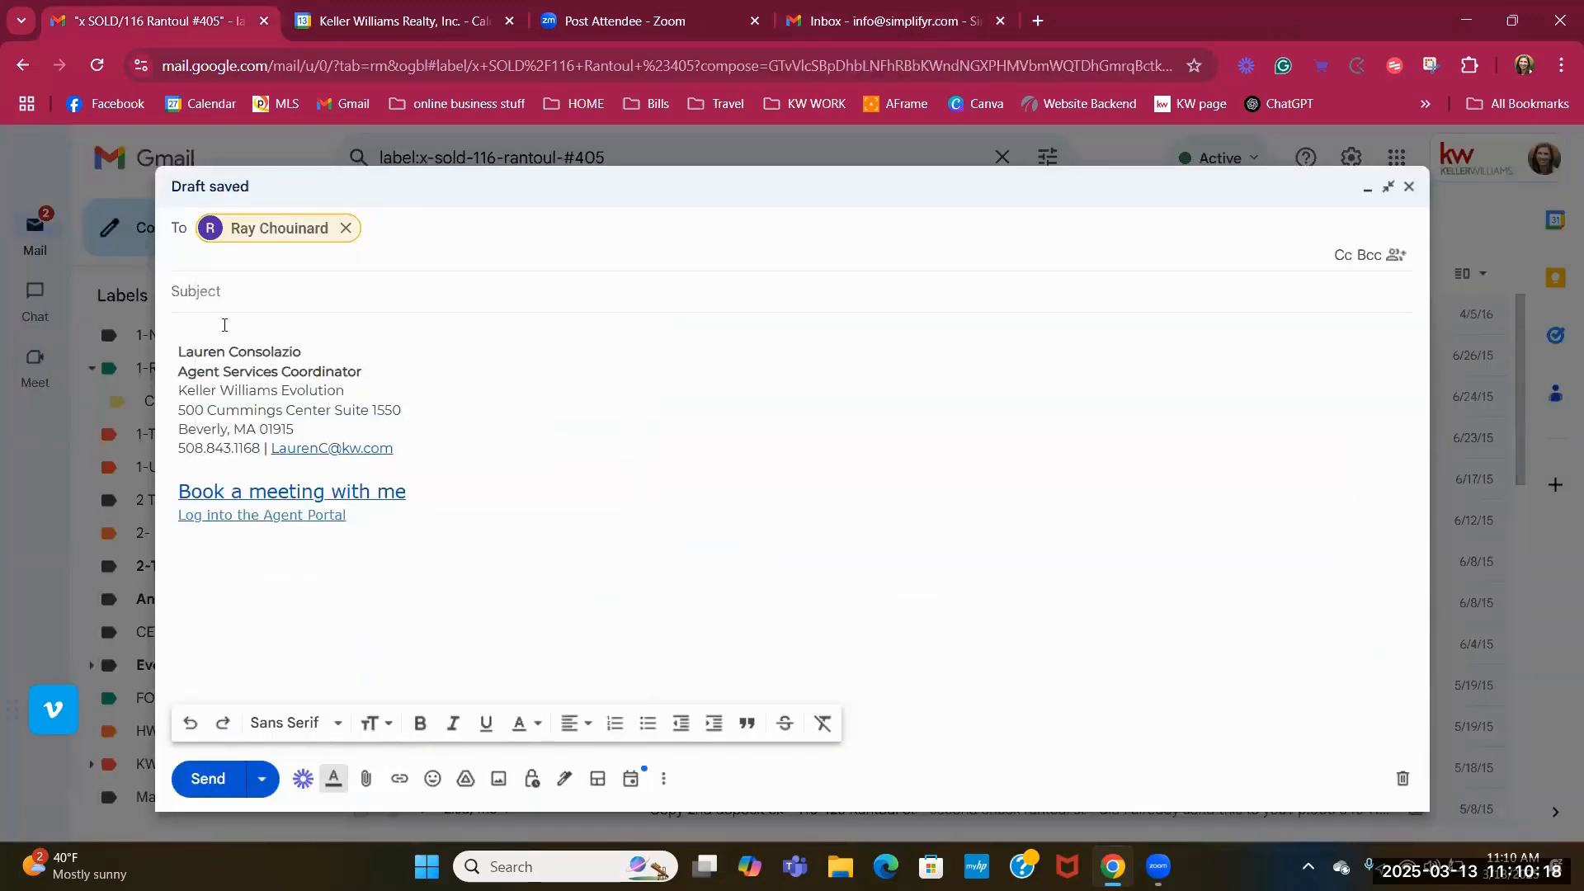
{"action": "double_click", "coordinate": [224, 324]}
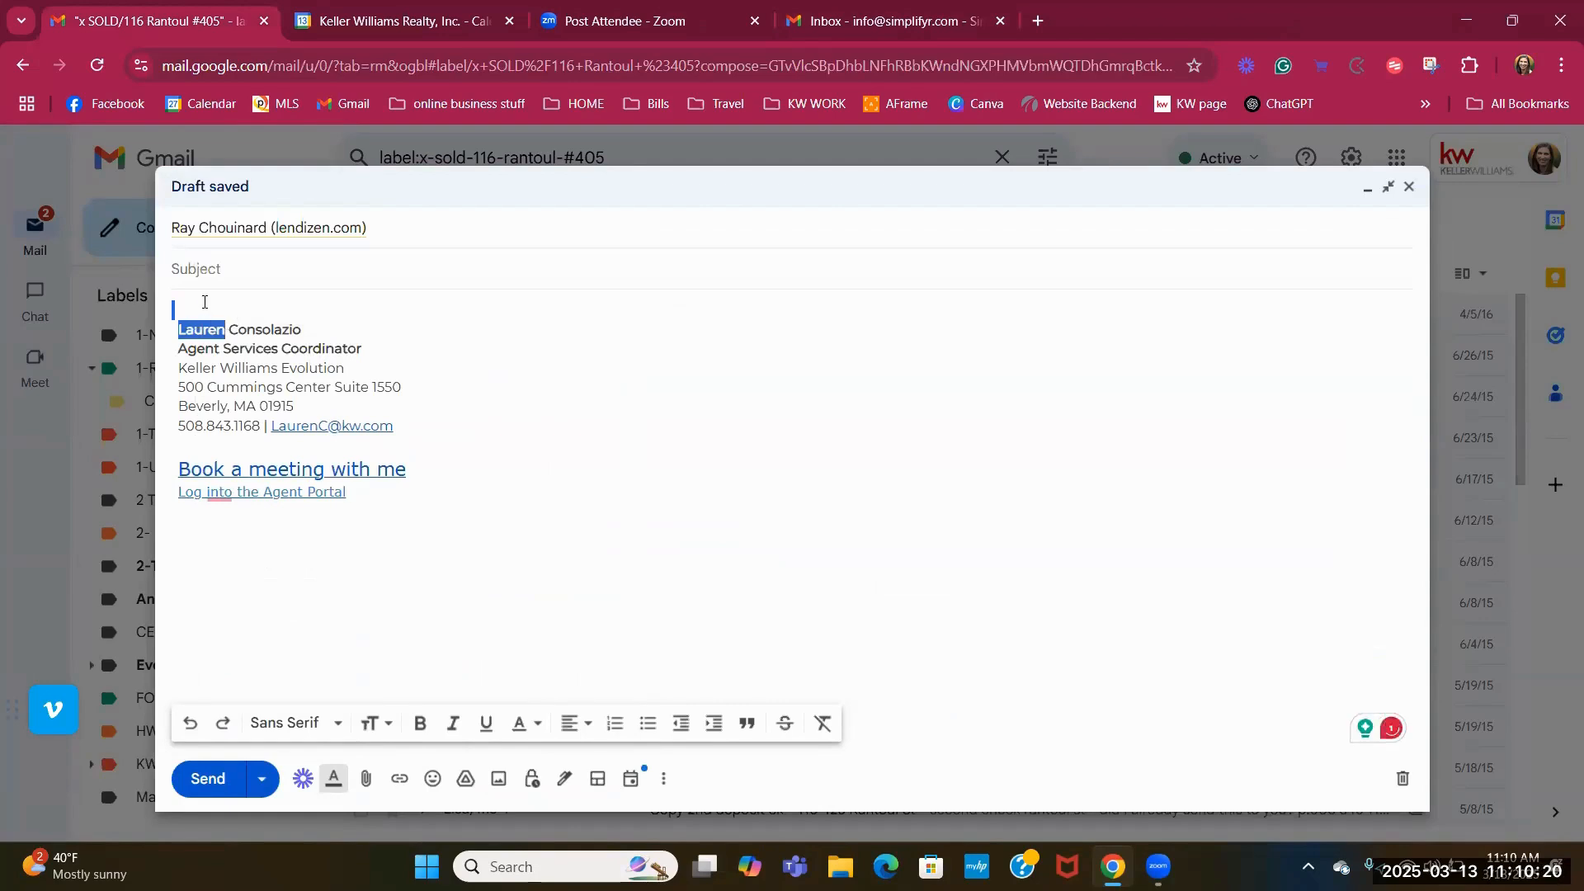
{"action": "key", "text": "ctrl+v"}
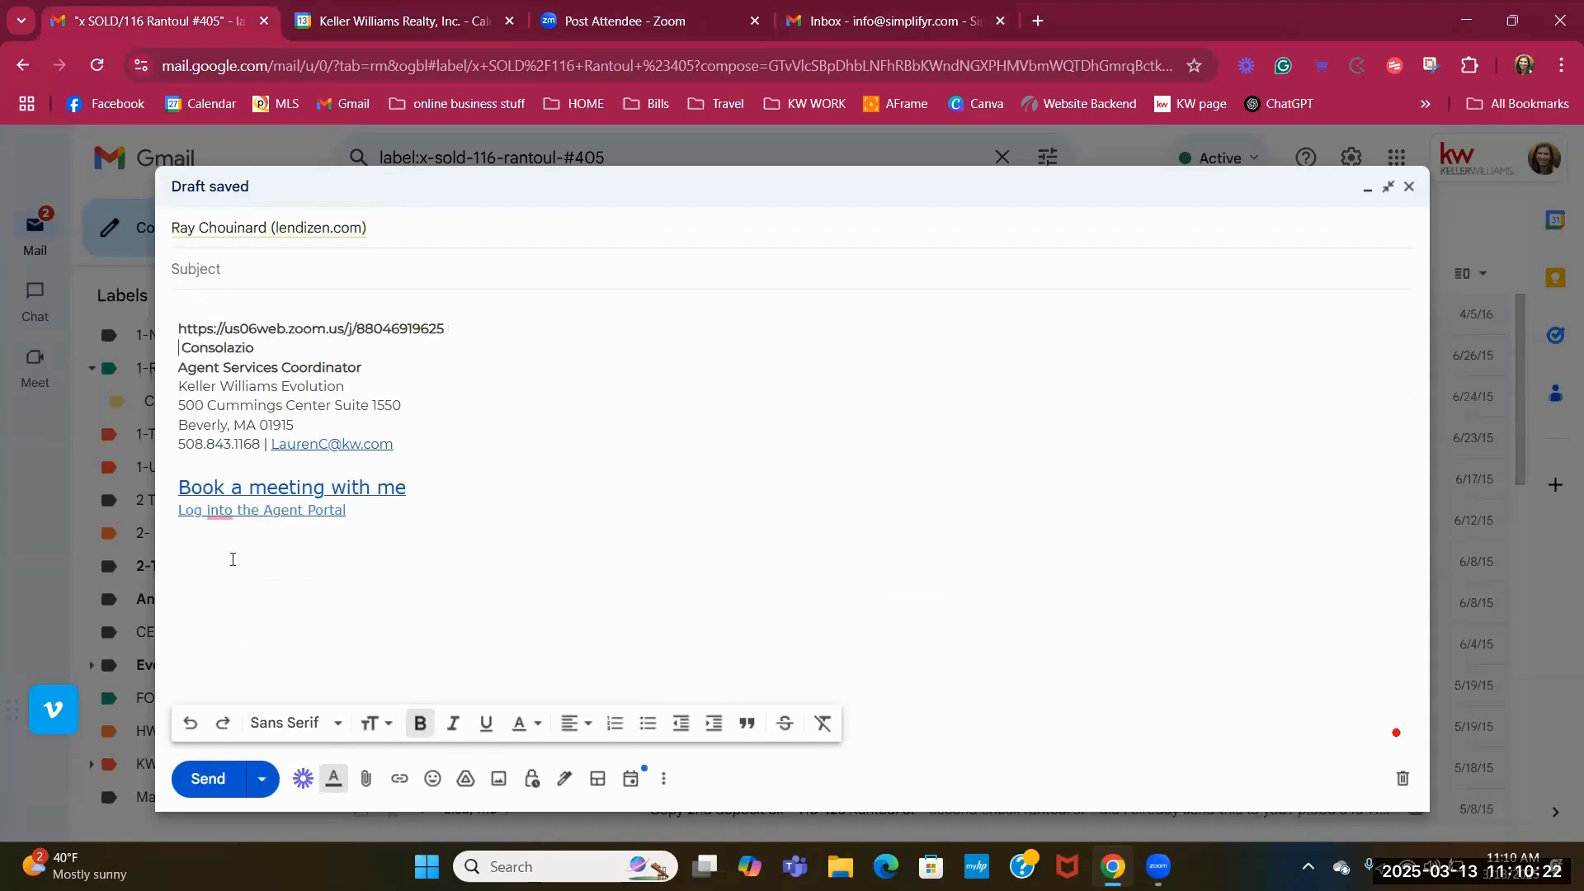
{"action": "key", "text": "Return"}
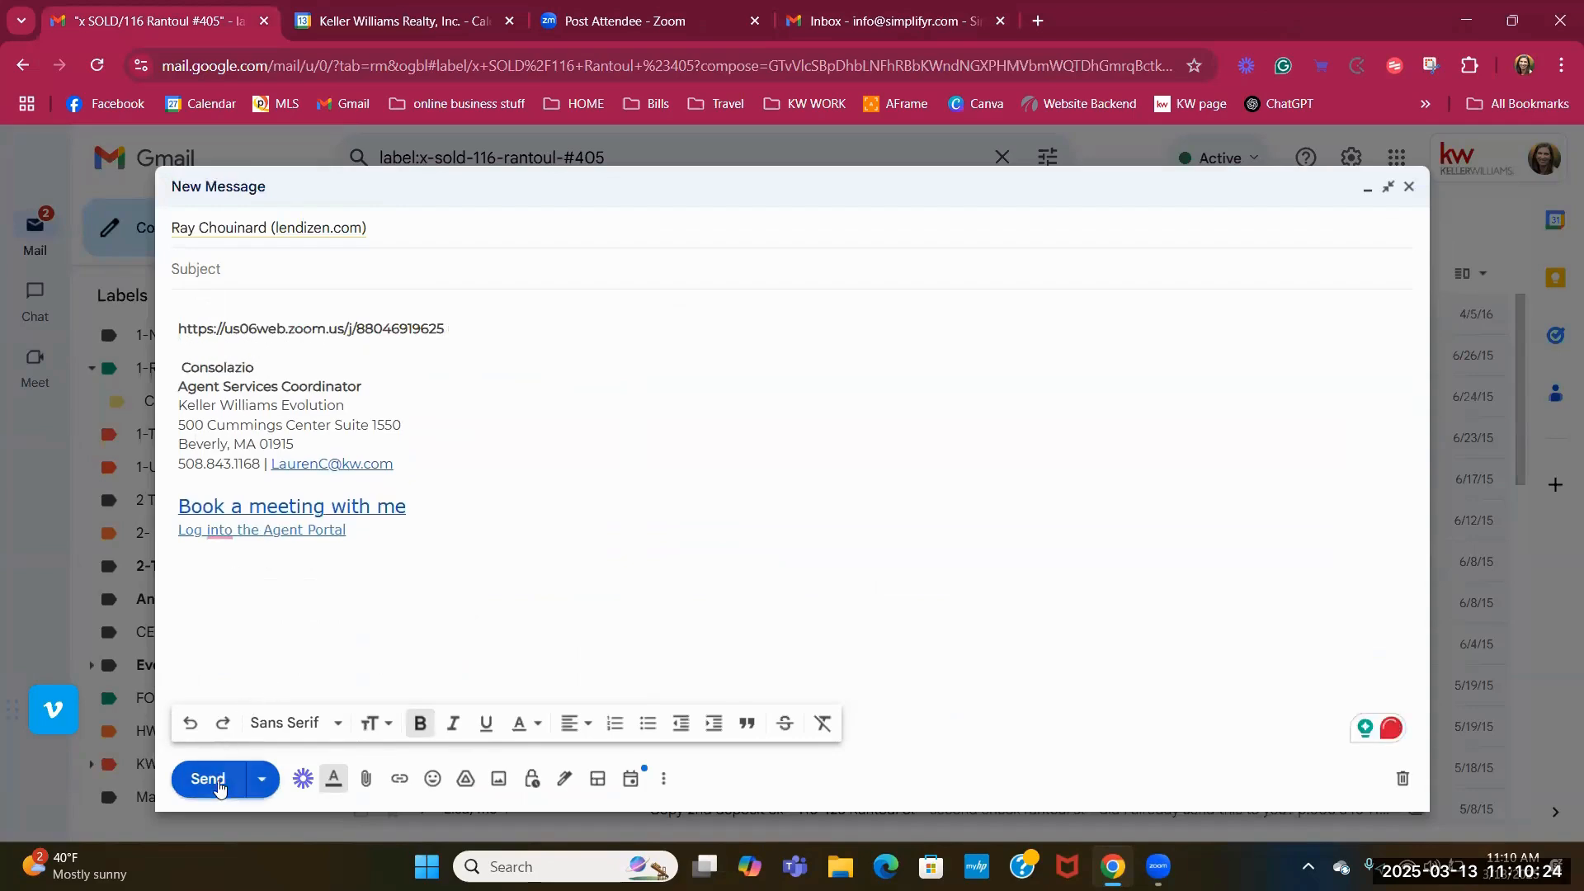
{"action": "left_click", "coordinate": [211, 772]}
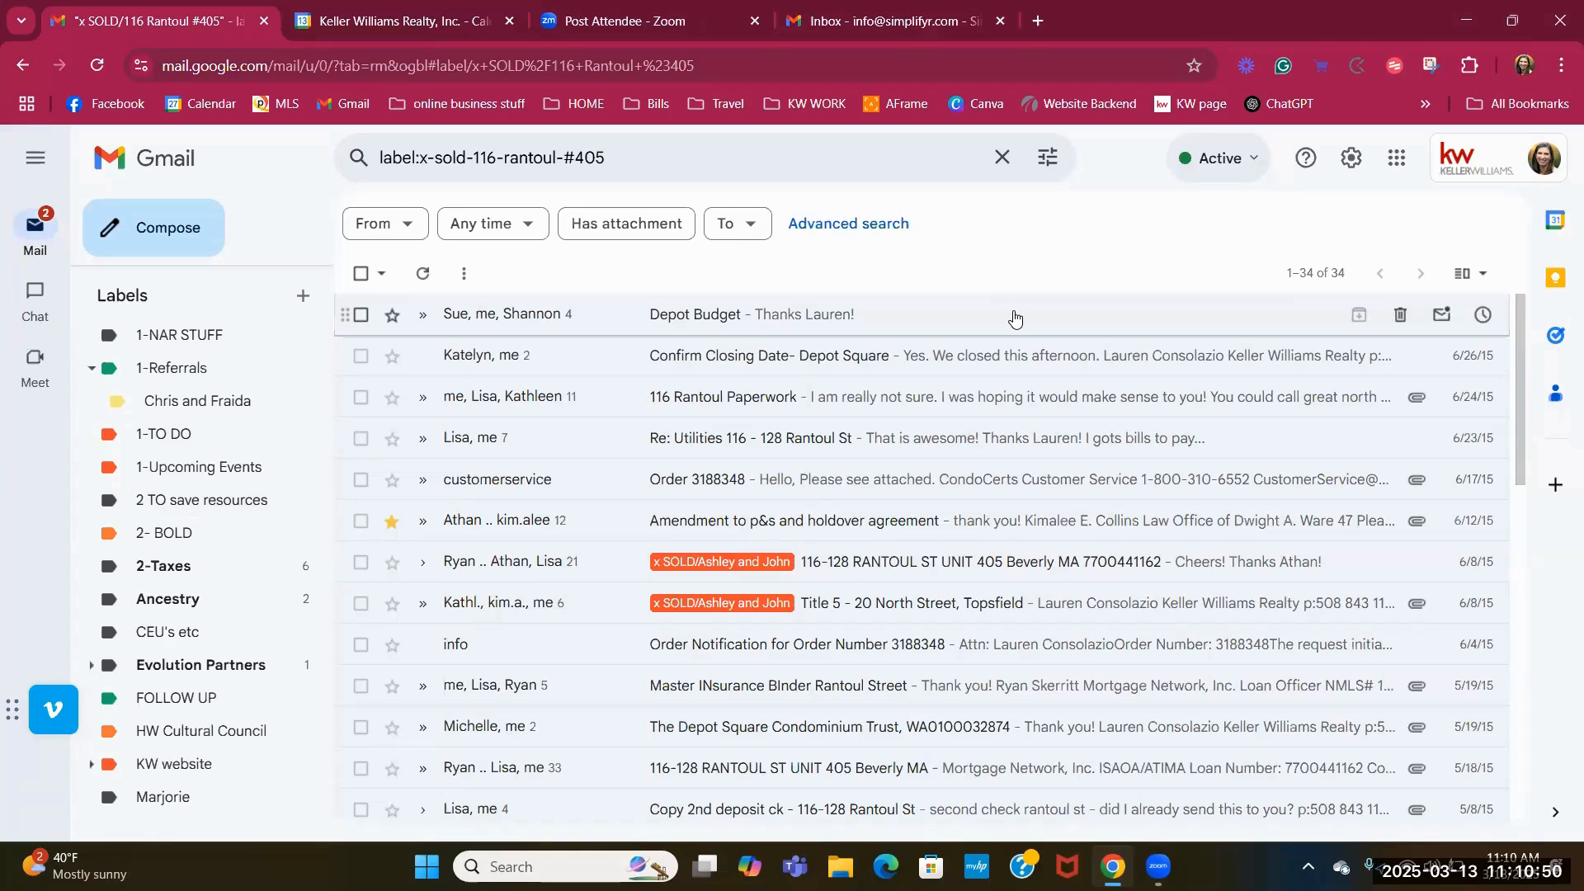
{"action": "left_click", "coordinate": [899, 22]}
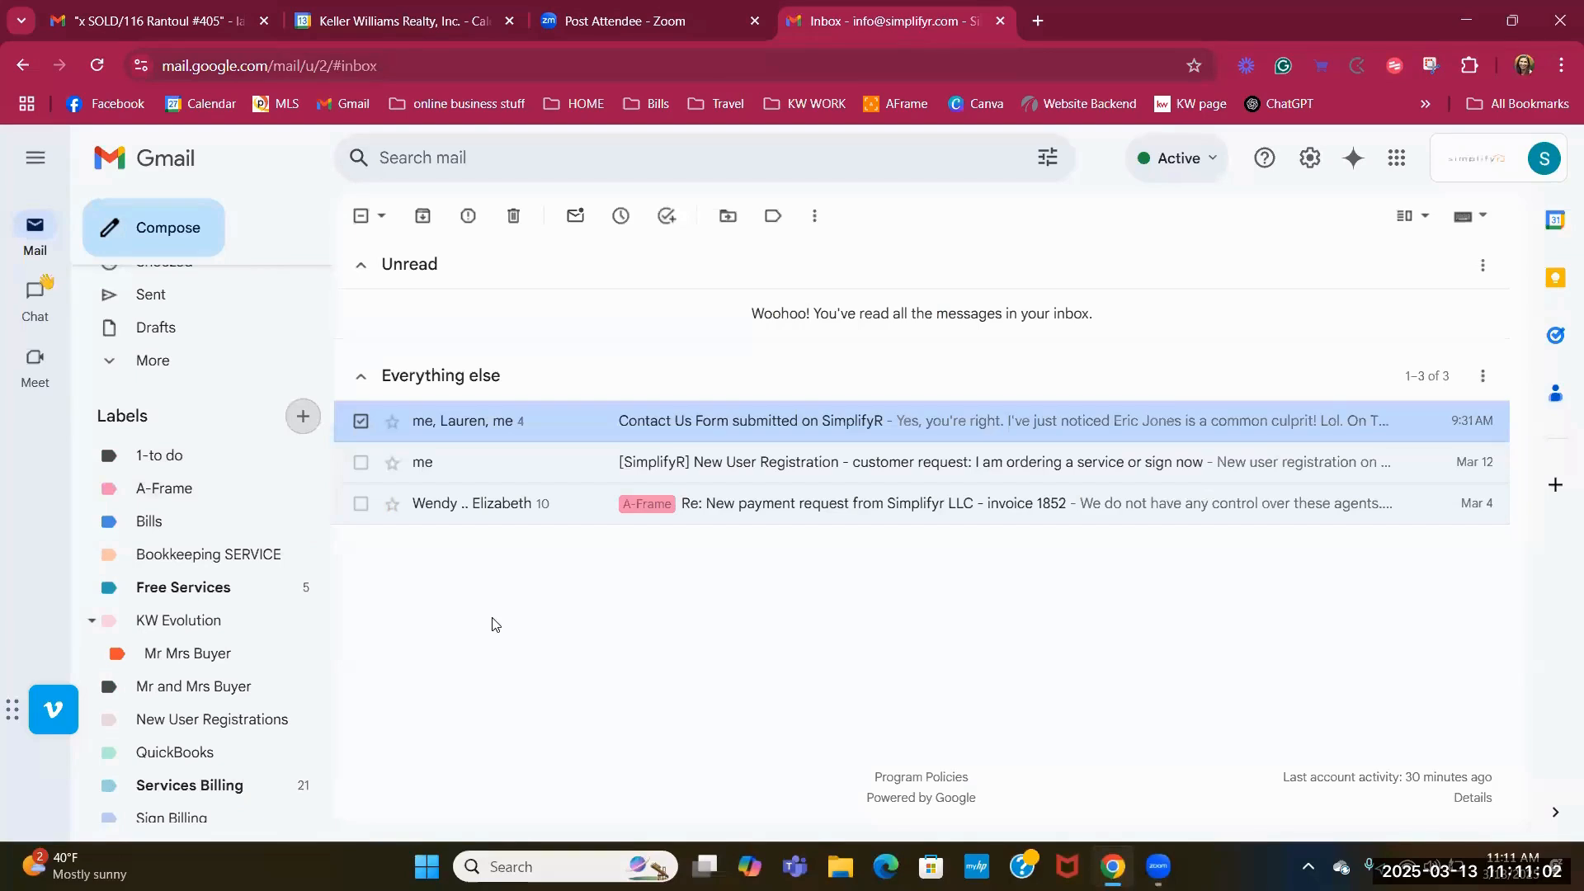
Apply the 1-to do label to the Contact Us Form conversation.
{"action": "left_click", "coordinate": [359, 422]}
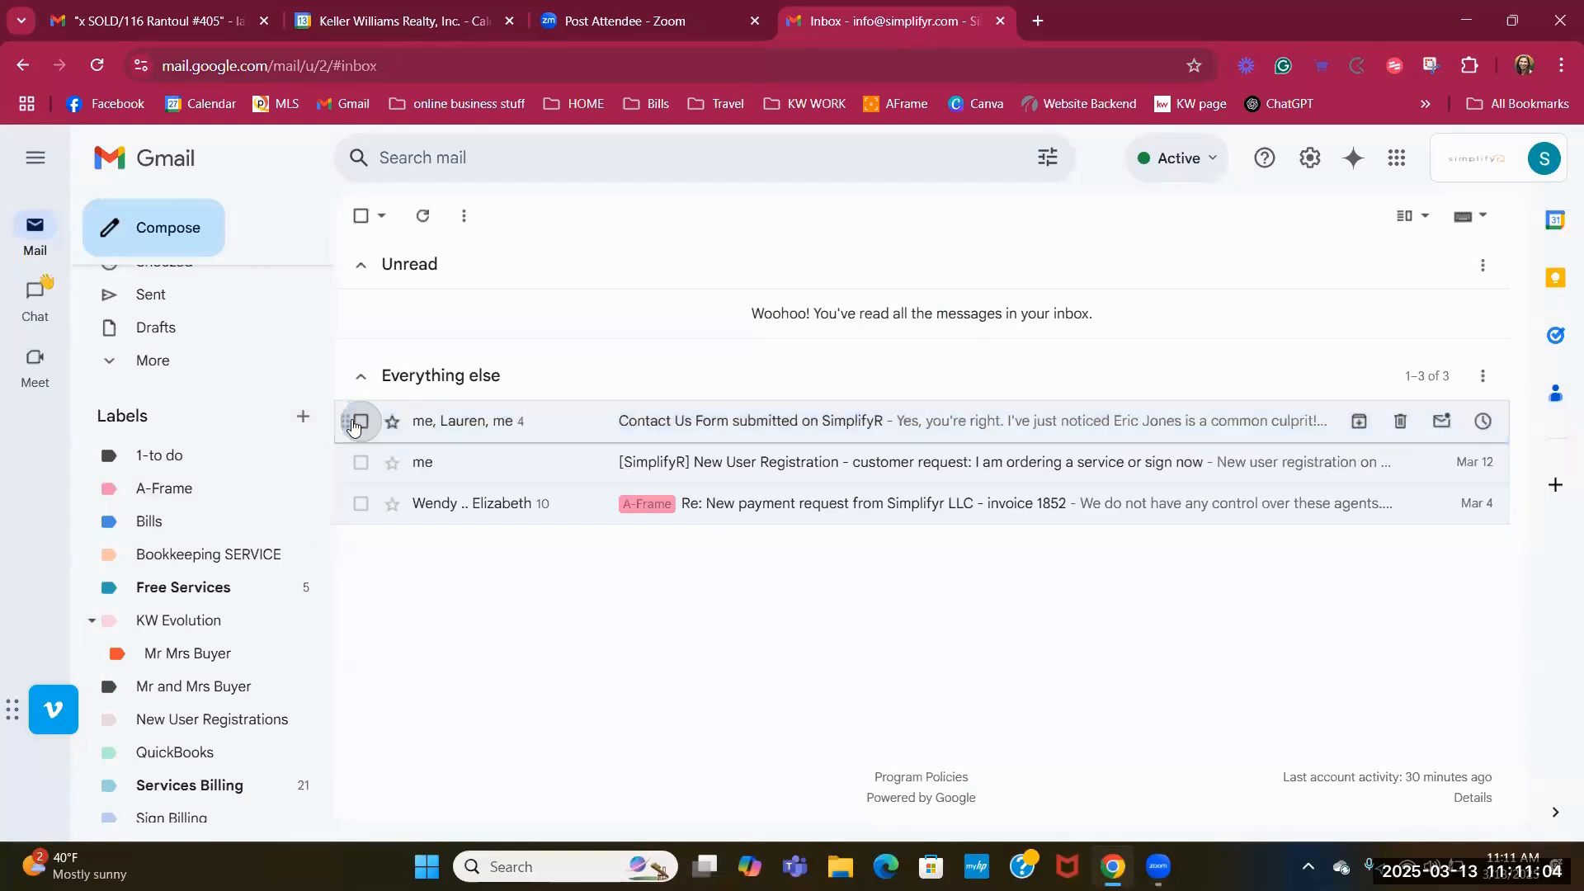
{"action": "left_click", "coordinate": [357, 422]}
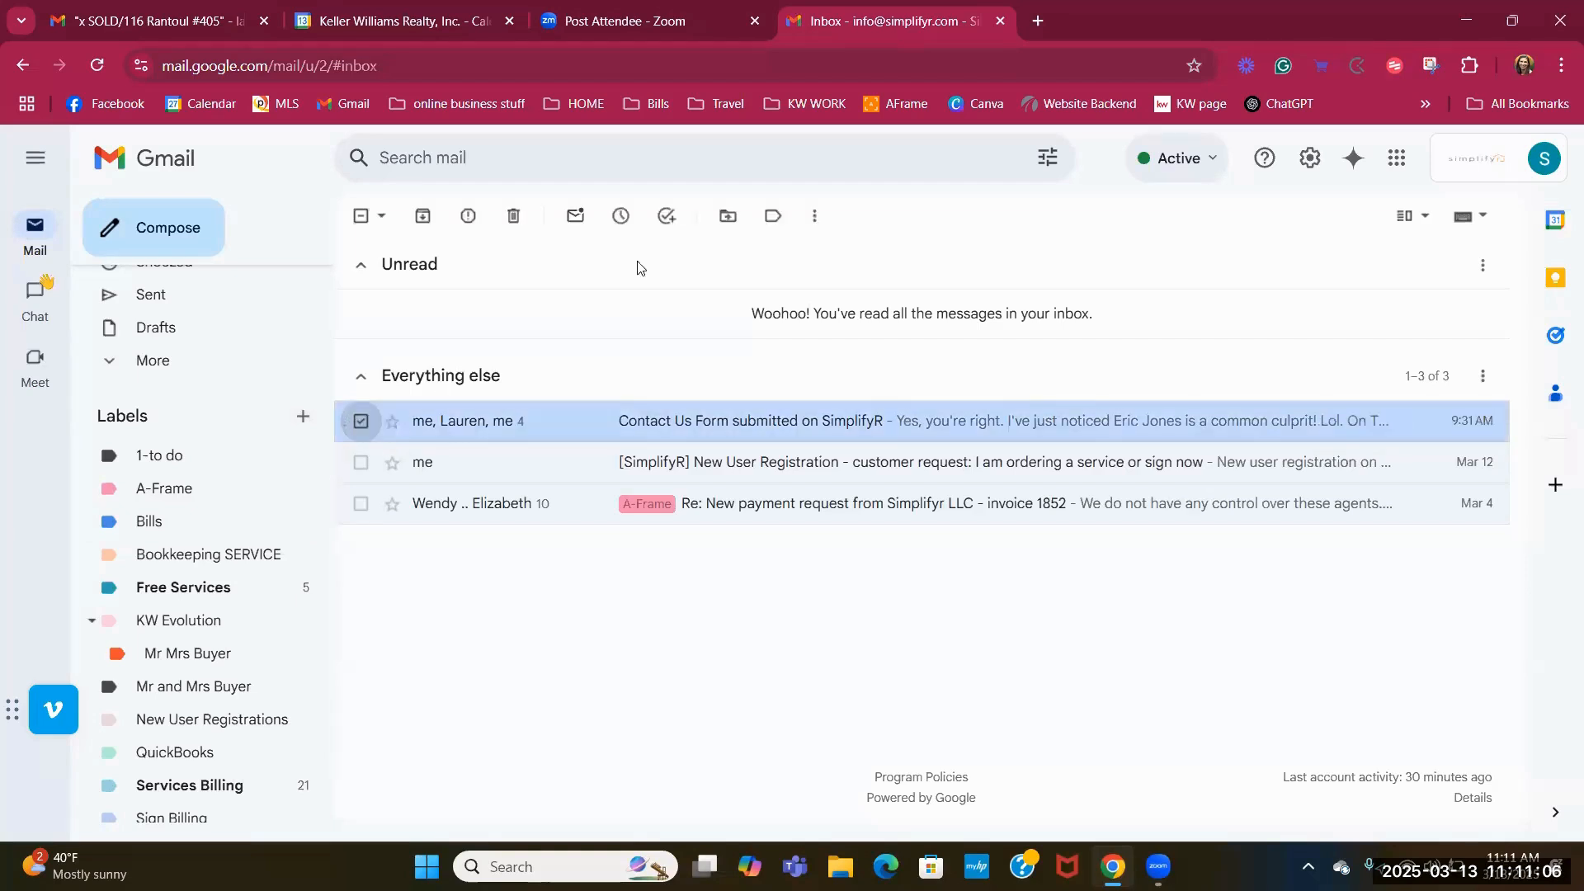
{"action": "left_click", "coordinate": [774, 218]}
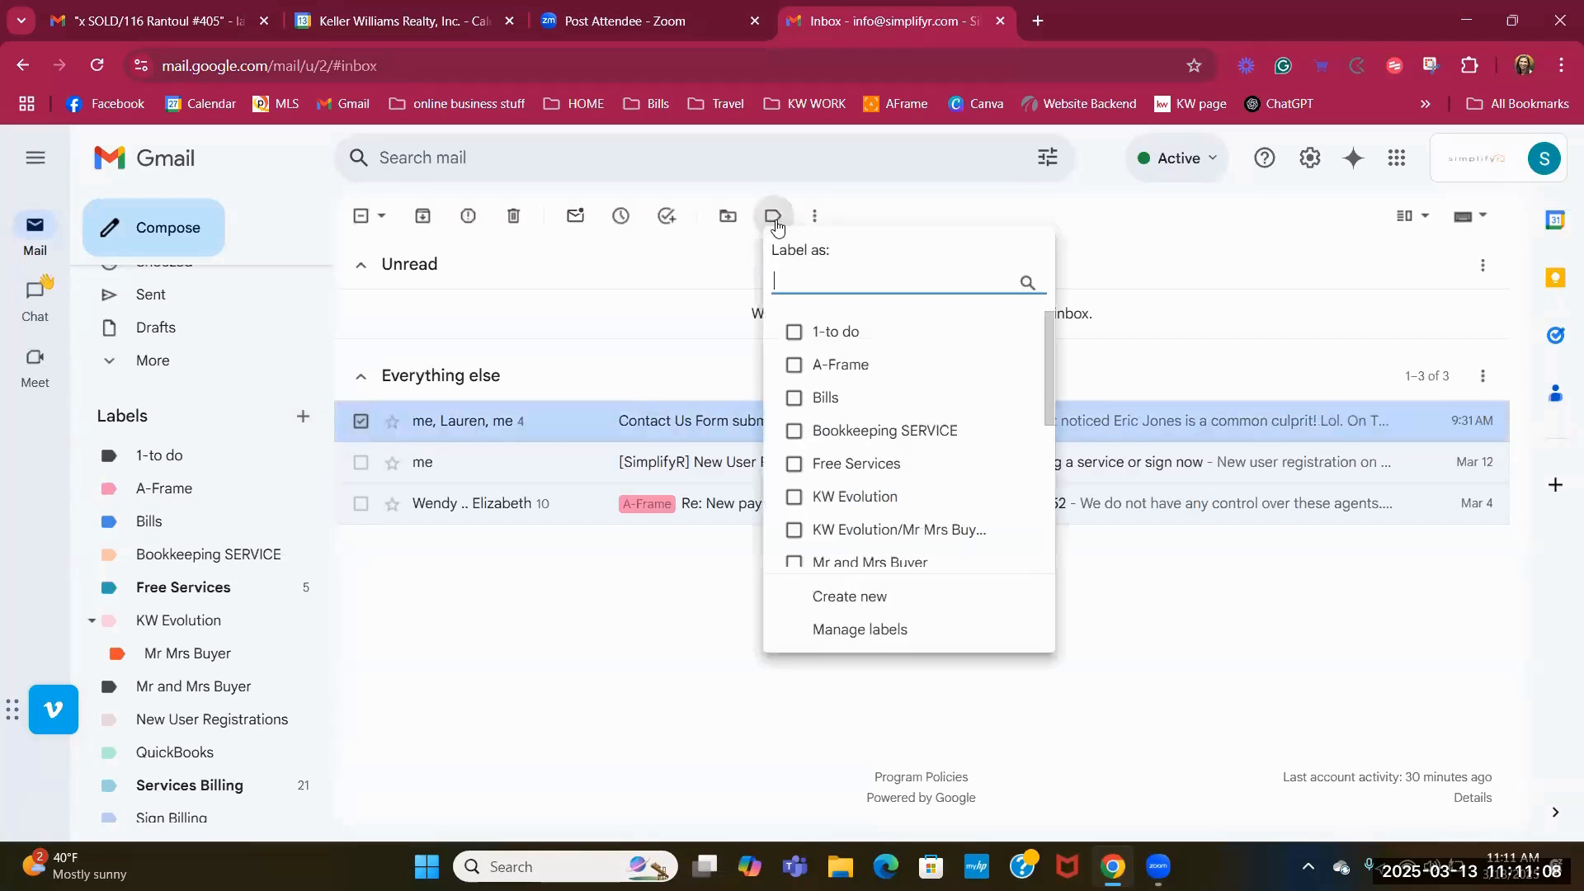
{"action": "left_click", "coordinate": [793, 340]}
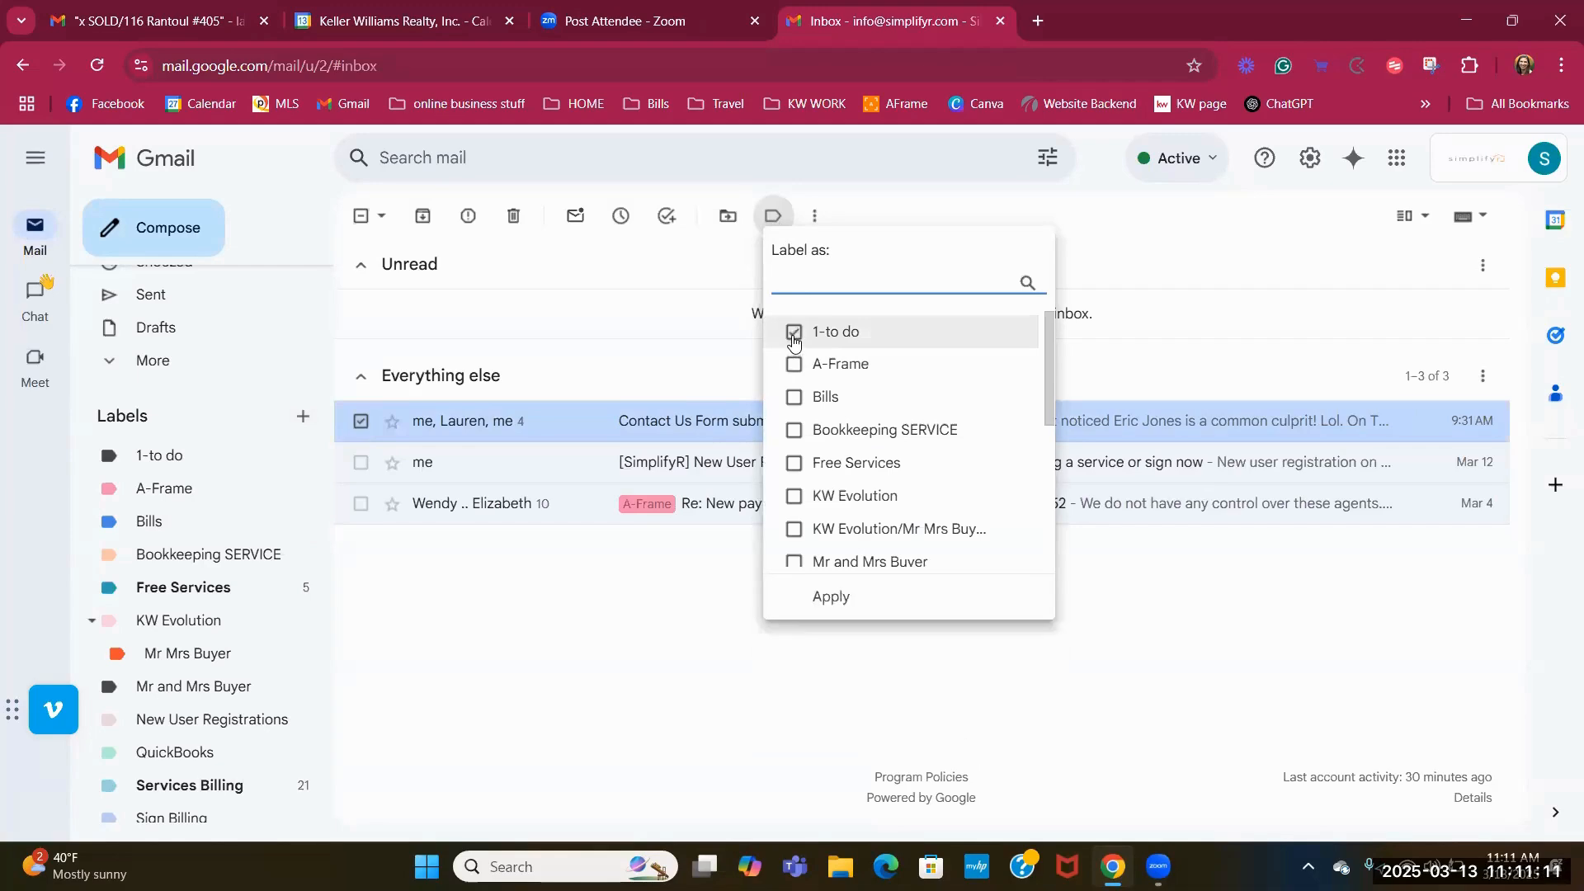
{"action": "left_click", "coordinate": [843, 609]}
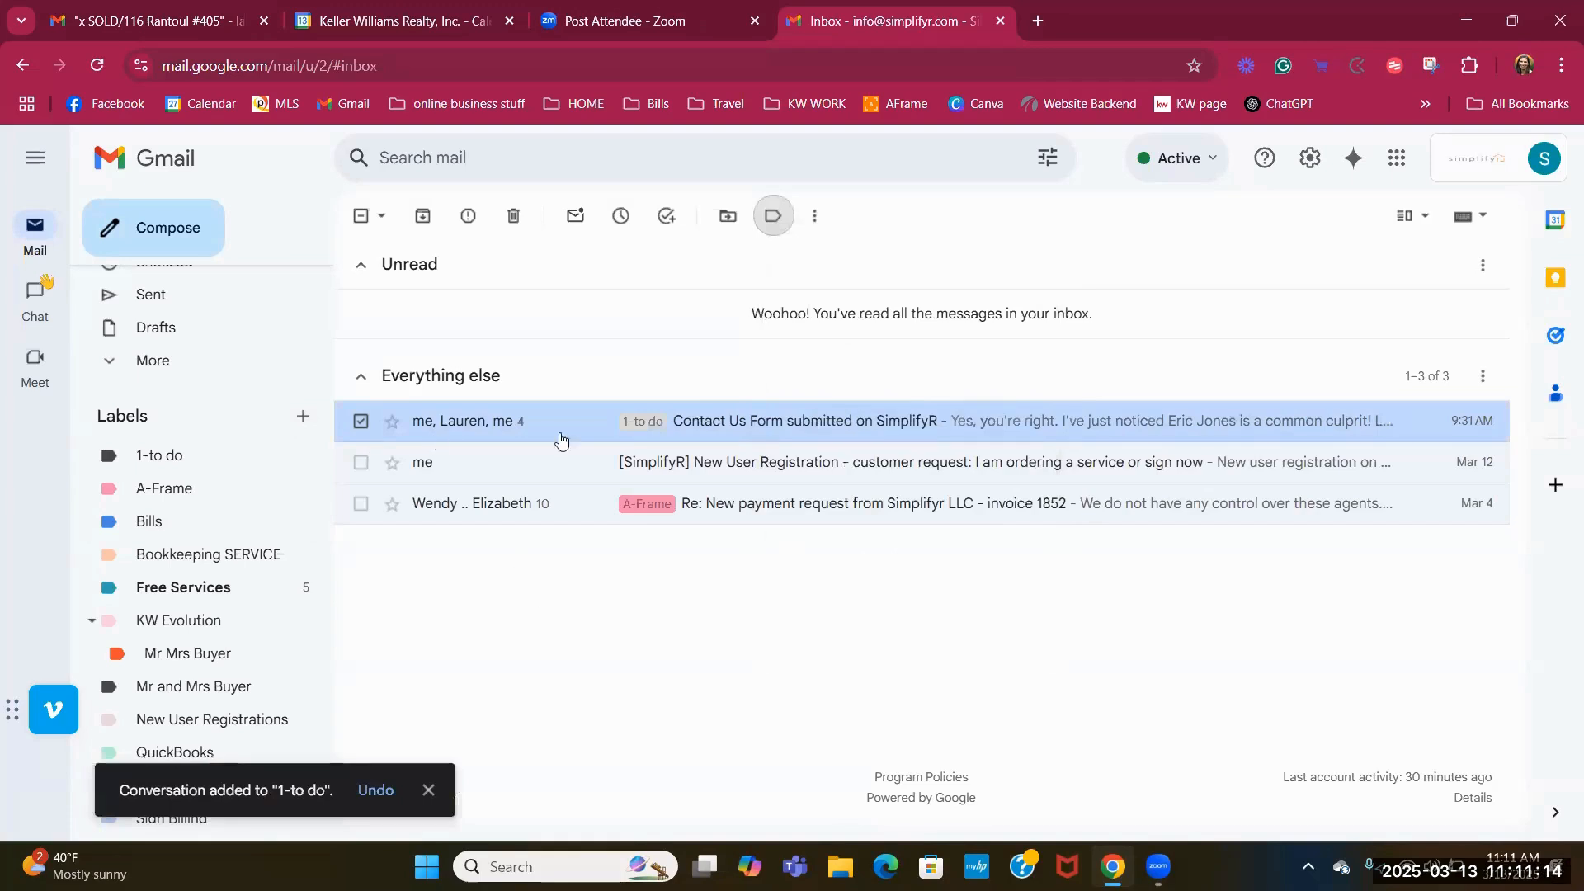
Drag the conversation into 1-to do, check that label's view, then return to the inbox.
{"action": "left_click", "coordinate": [360, 421]}
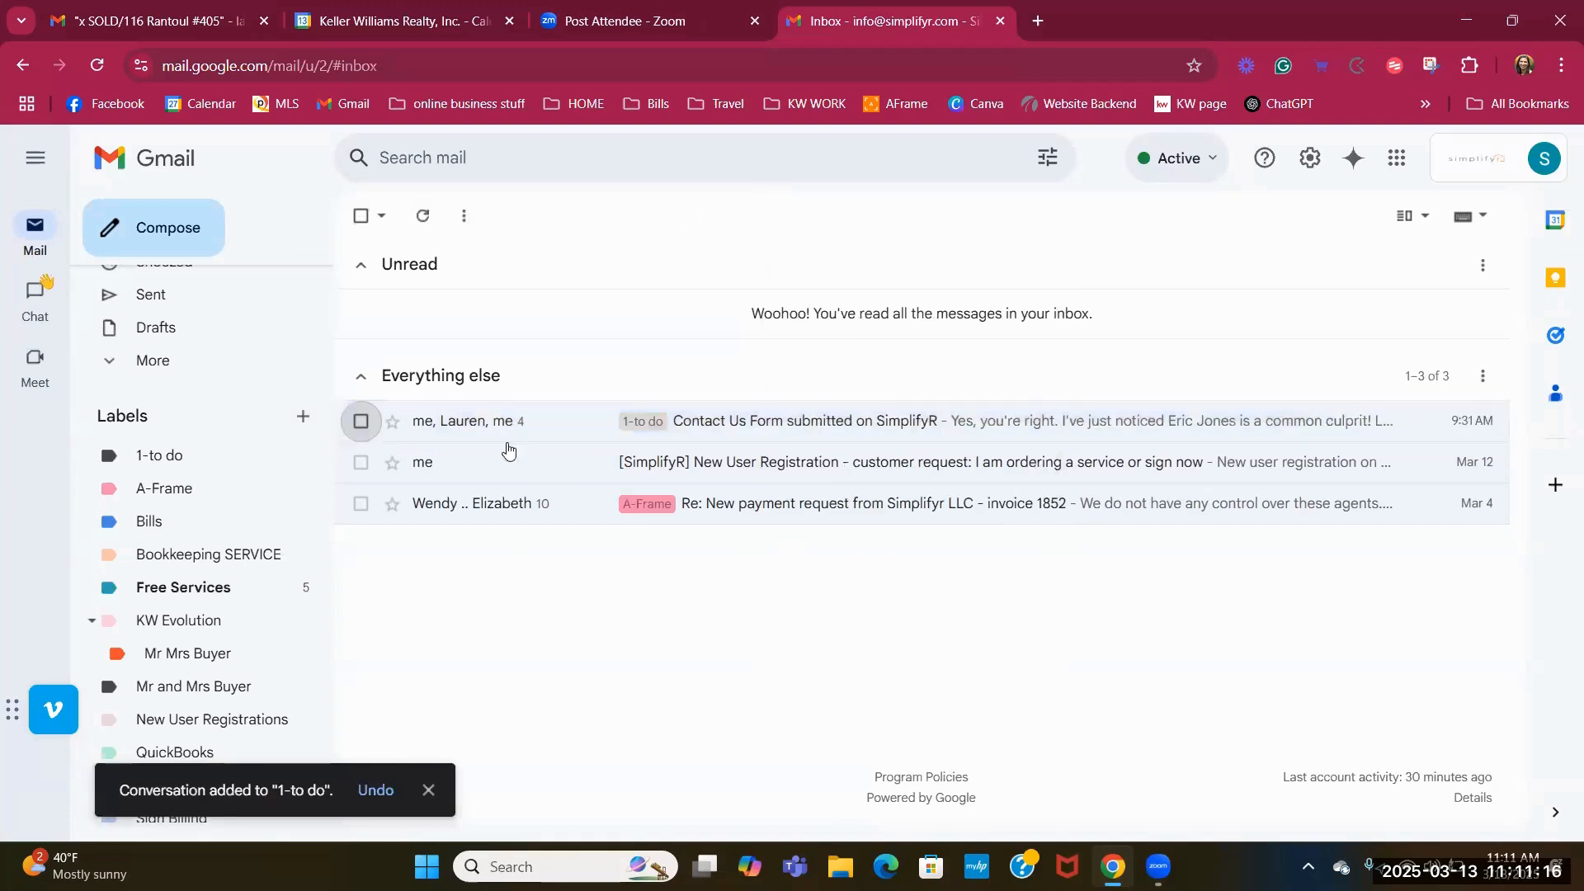
{"action": "left_click_drag", "start_coordinate": [521, 423], "coordinate": [169, 455]}
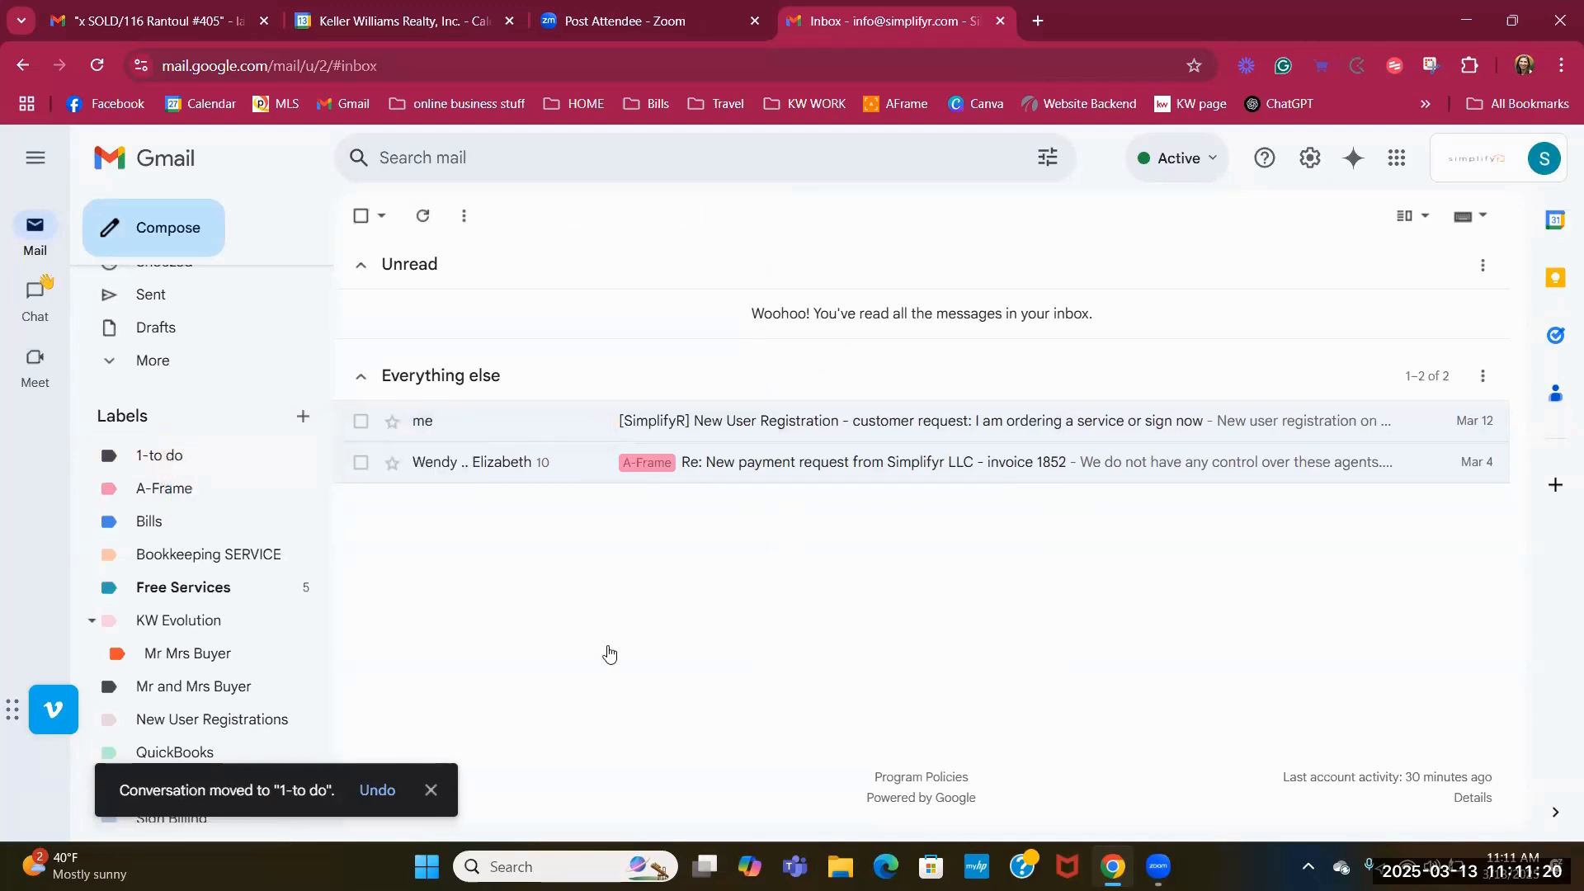
{"action": "left_click", "coordinate": [185, 459]}
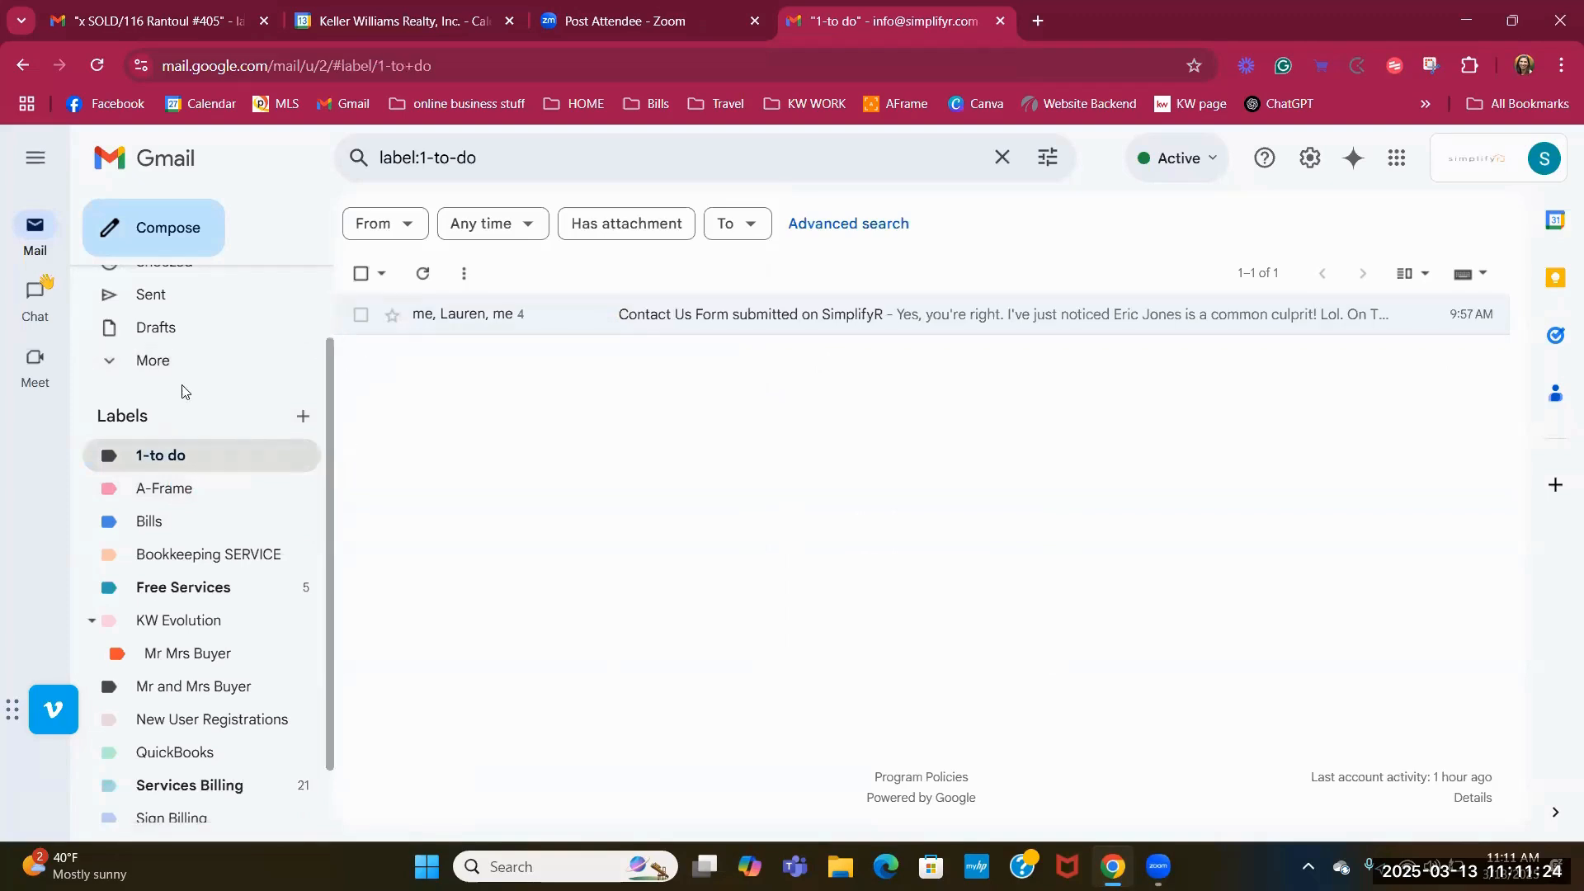
{"action": "scroll", "coordinate": [184, 357], "scroll_direction": "up", "scroll_amount": 2}
{"action": "left_click", "coordinate": [180, 293]}
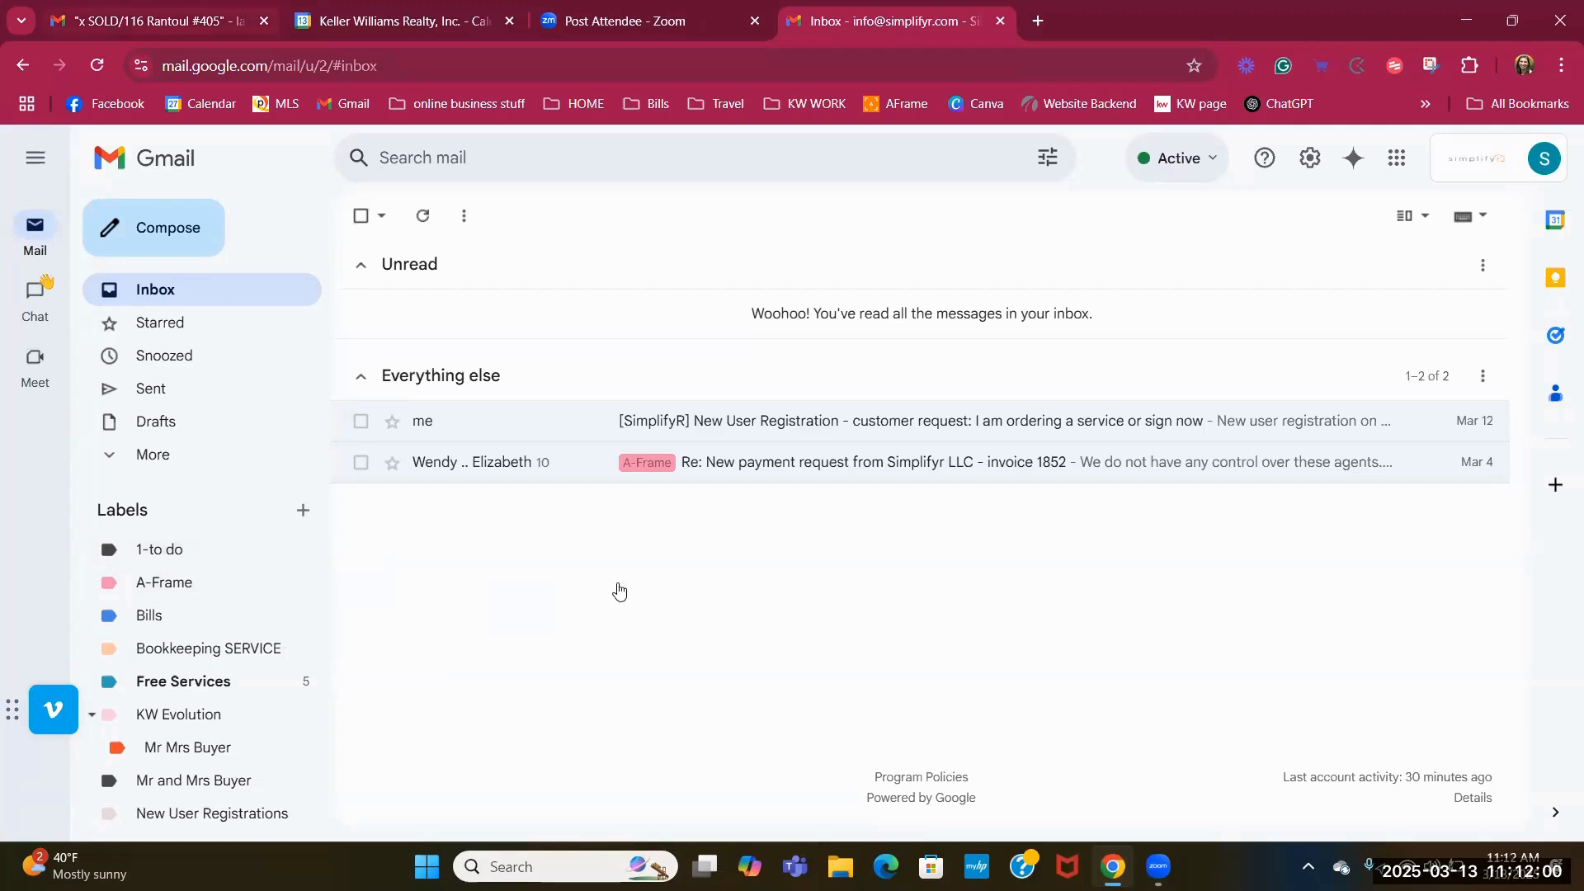
{"action": "key", "text": "ctrl+1"}
{"action": "left_click", "coordinate": [392, 523]}
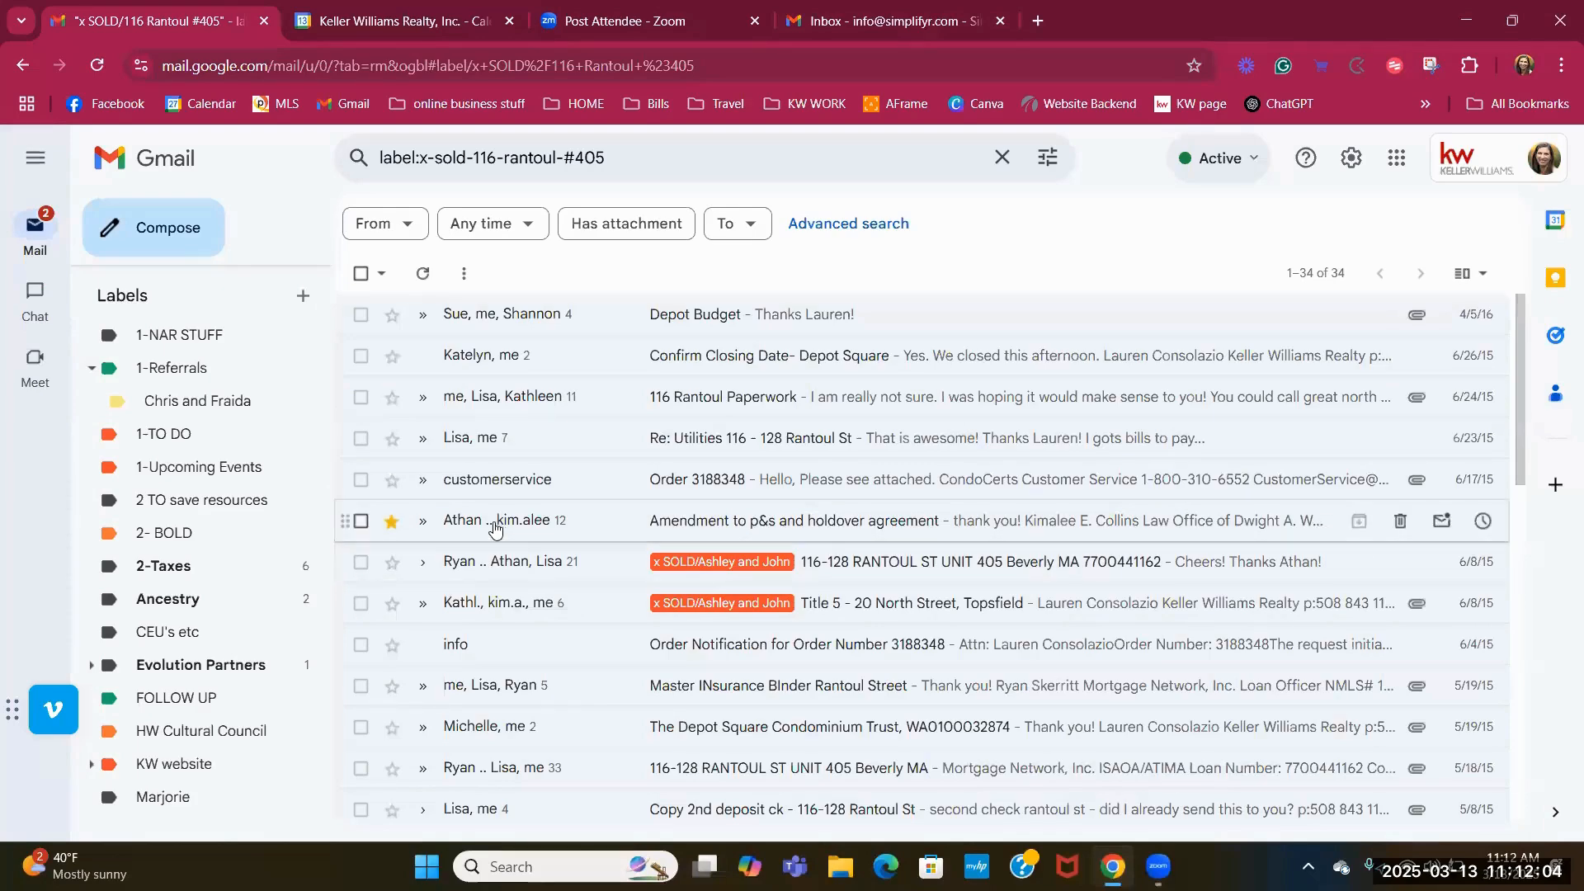
{"action": "scroll", "coordinate": [491, 516], "scroll_direction": "down", "scroll_amount": 4}
{"action": "scroll", "coordinate": [491, 511], "scroll_direction": "up", "scroll_amount": 4}
{"action": "left_click", "coordinate": [391, 355]}
{"action": "left_click", "coordinate": [392, 398]}
{"action": "left_click", "coordinate": [392, 438]}
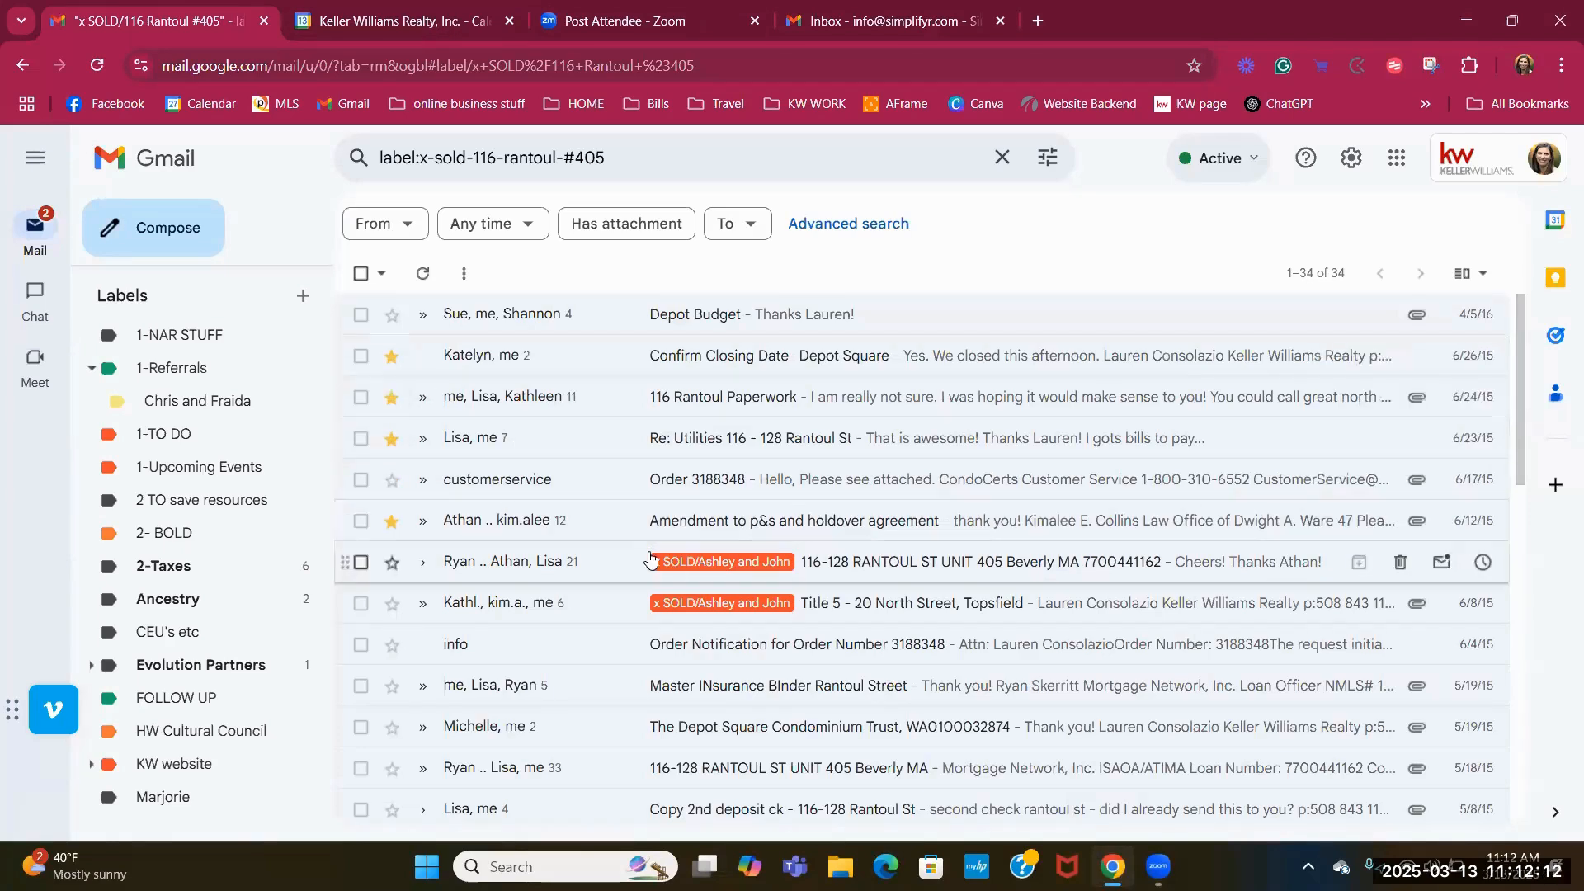
Open the Keller Williams account's inbox.
{"action": "mouse_move", "coordinate": [35, 290]}
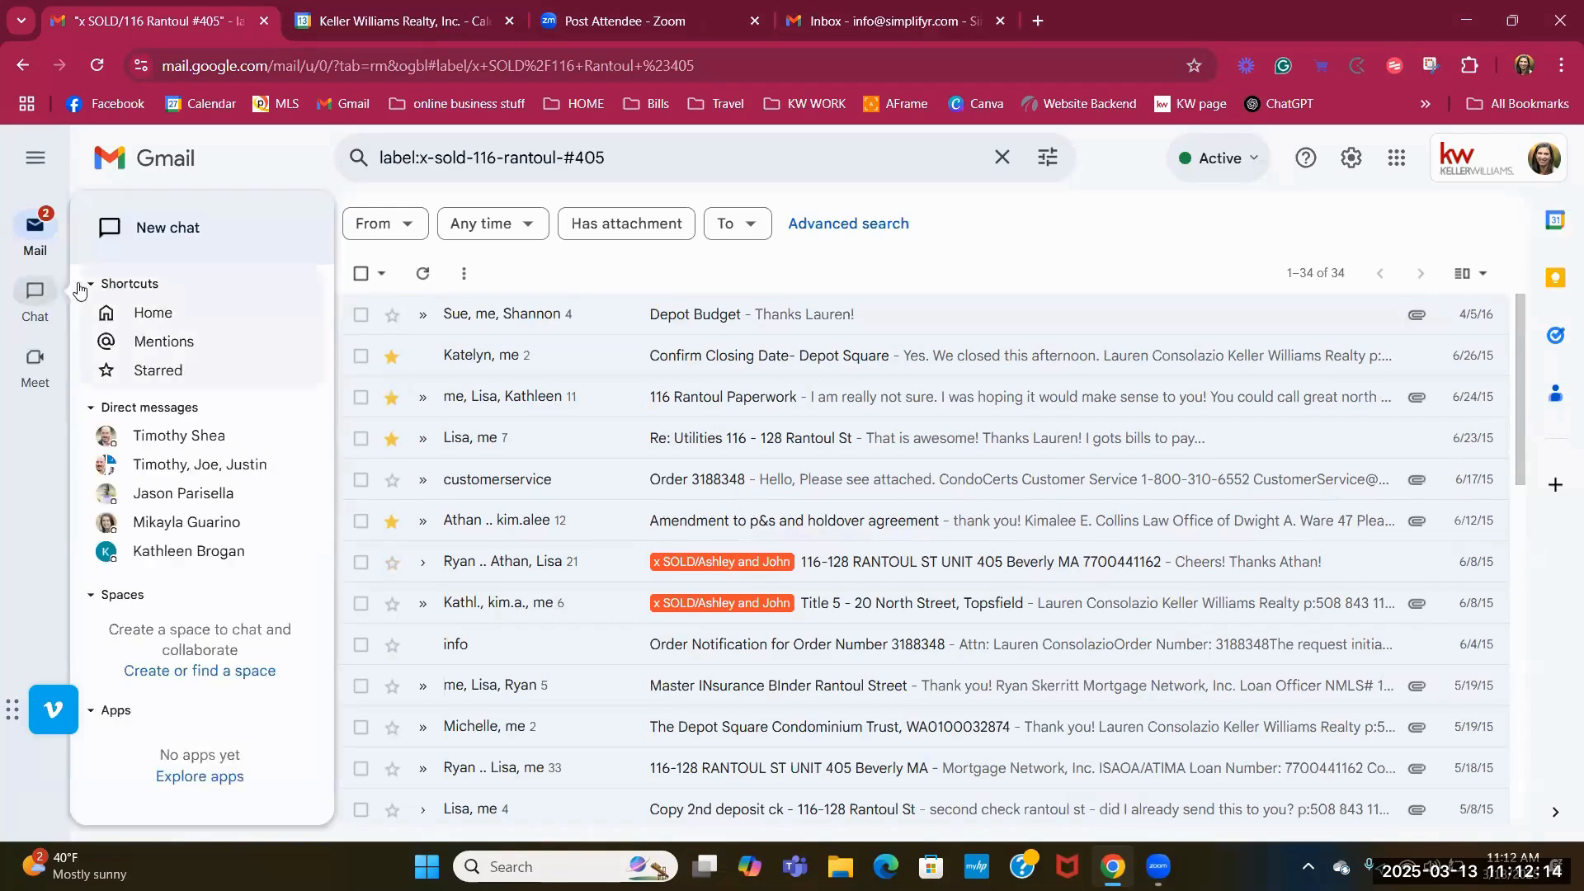
{"action": "scroll", "coordinate": [252, 302], "scroll_direction": "up", "scroll_amount": 5}
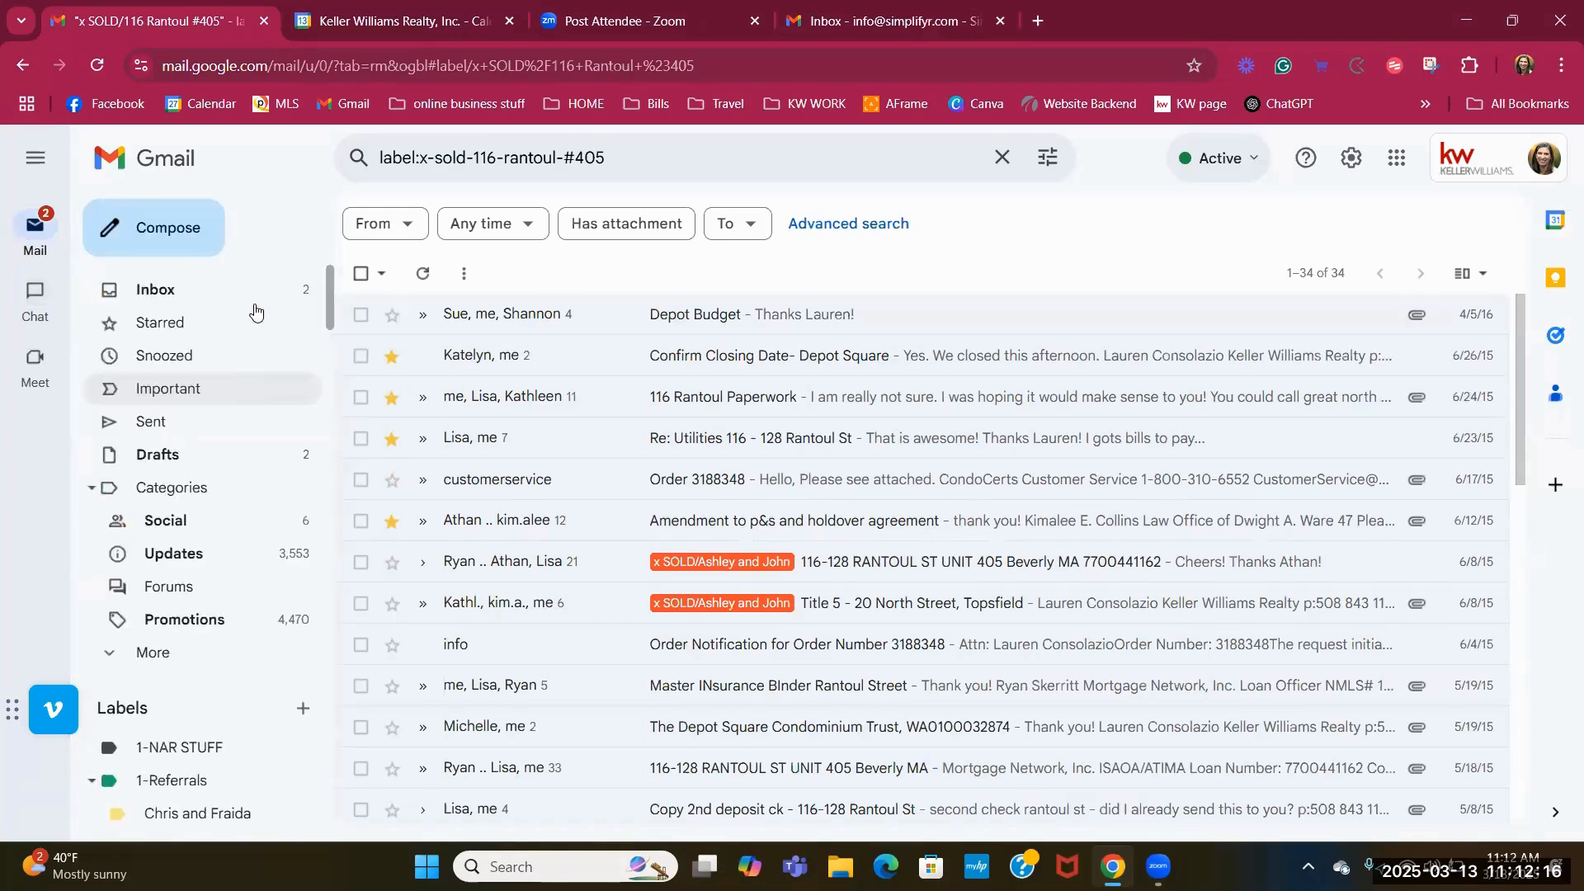
{"action": "left_click", "coordinate": [253, 297]}
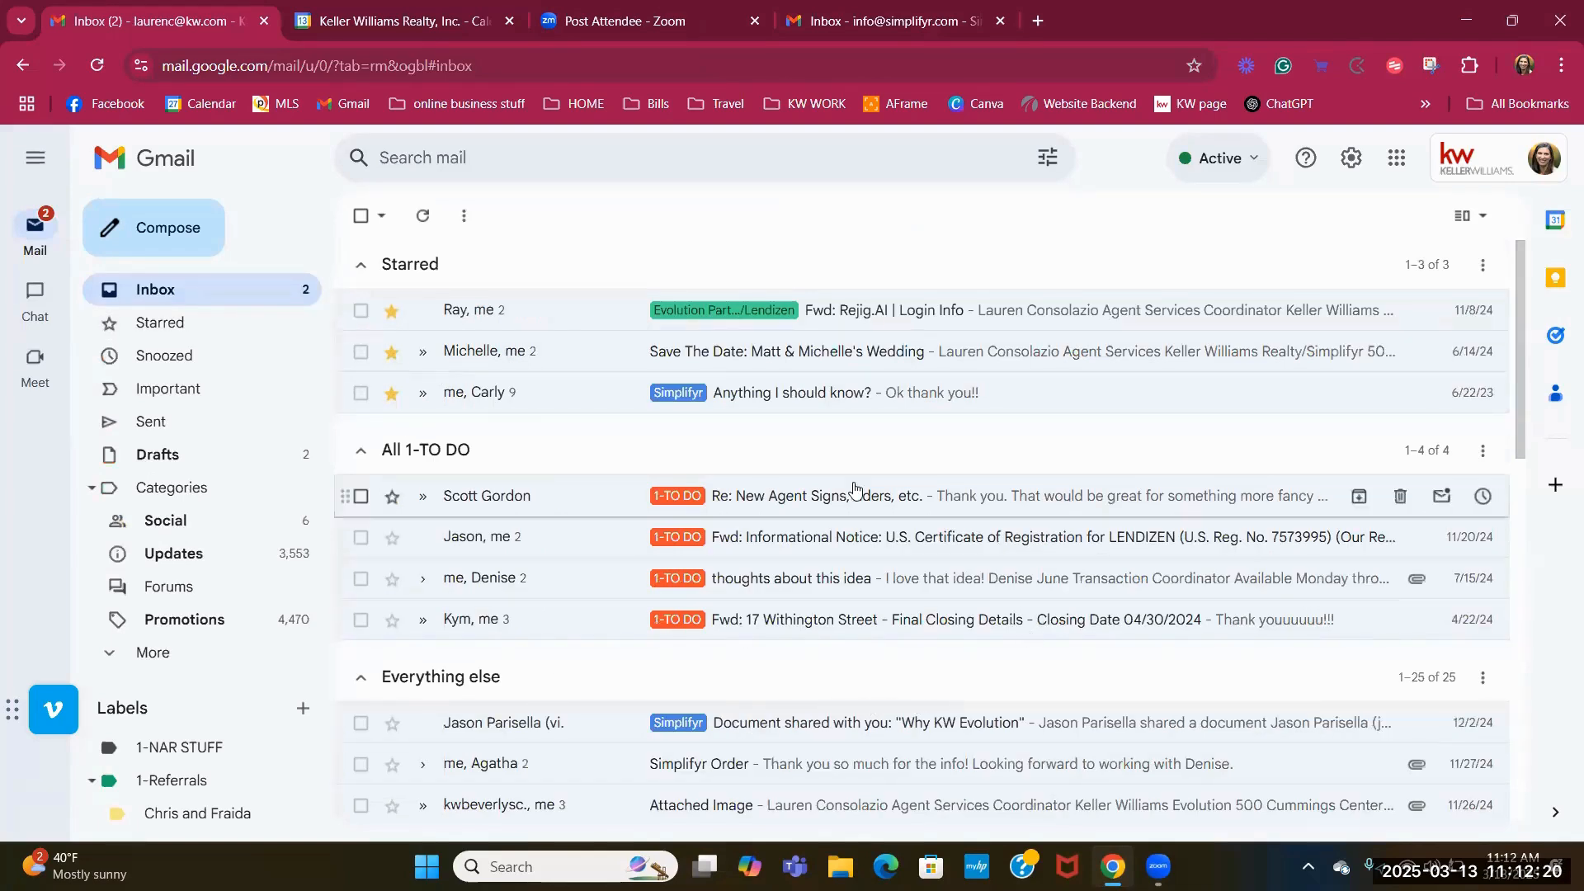
Drag the Simplifyr Order conversation from Everything else onto the 1-TO DO sidebar label.
{"action": "left_click", "coordinate": [391, 310]}
{"action": "left_click", "coordinate": [391, 309]}
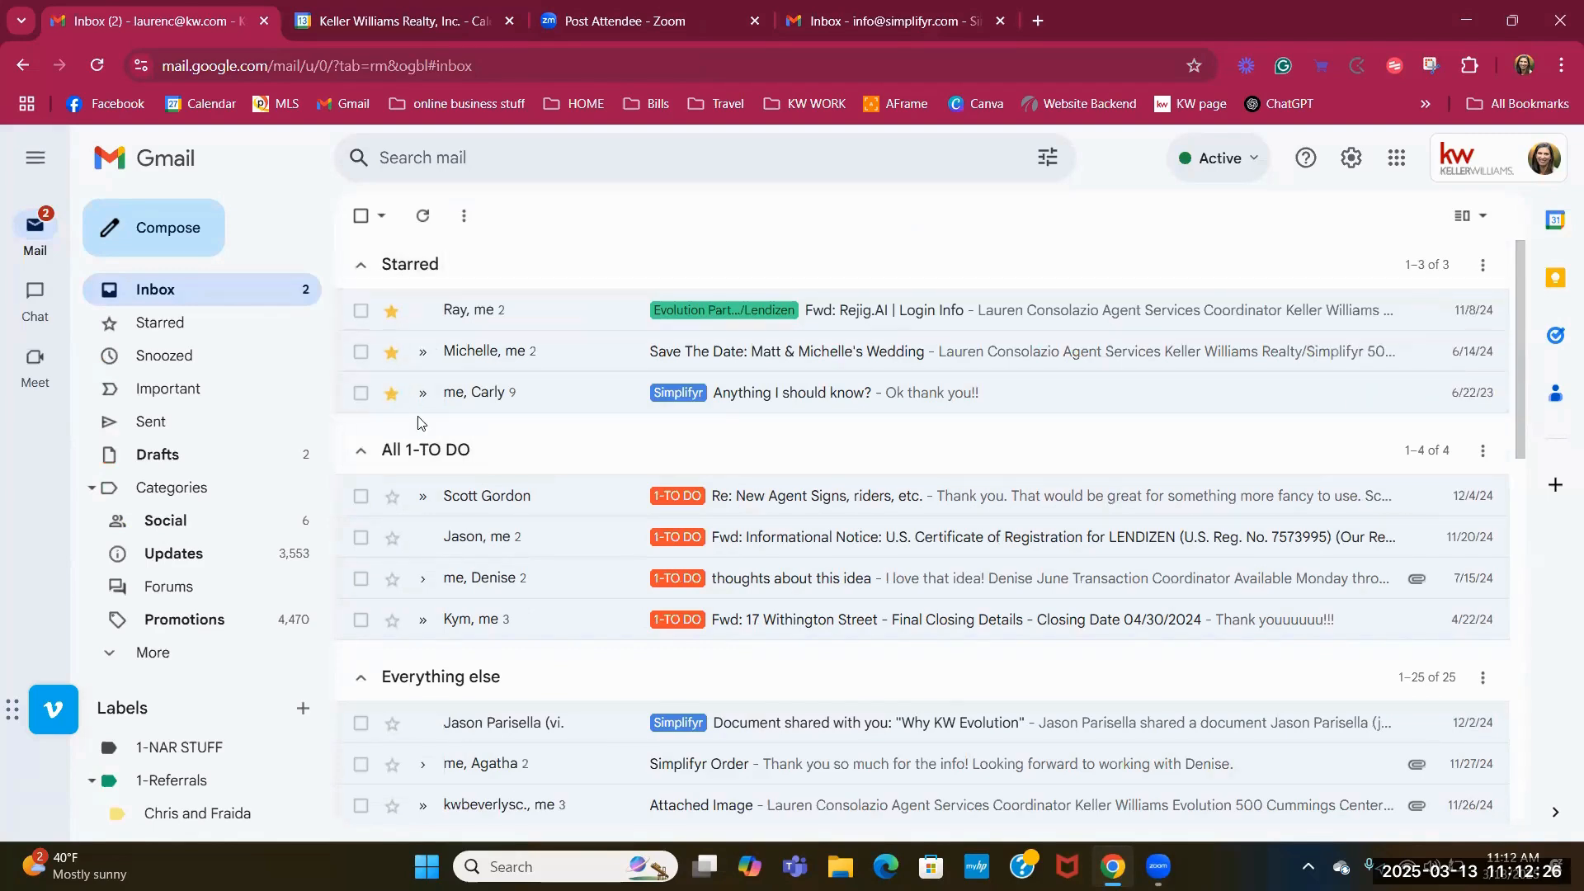
{"action": "scroll", "coordinate": [575, 488], "scroll_direction": "down", "scroll_amount": 4}
{"action": "scroll", "coordinate": [575, 483], "scroll_direction": "up", "scroll_amount": 4}
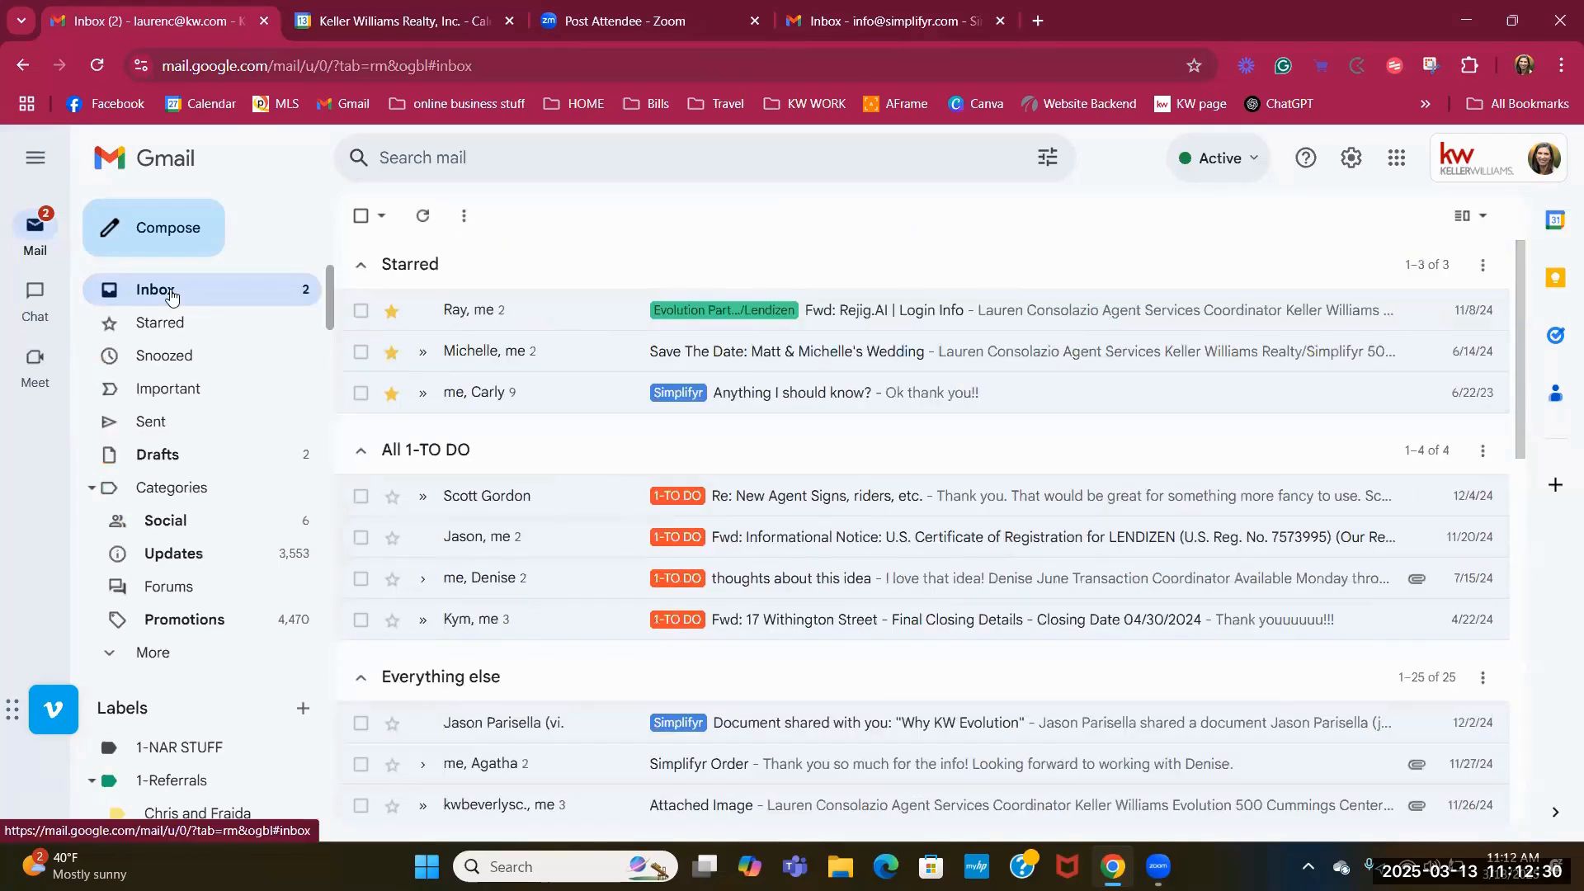
{"action": "scroll", "coordinate": [265, 585], "scroll_direction": "down", "scroll_amount": 3}
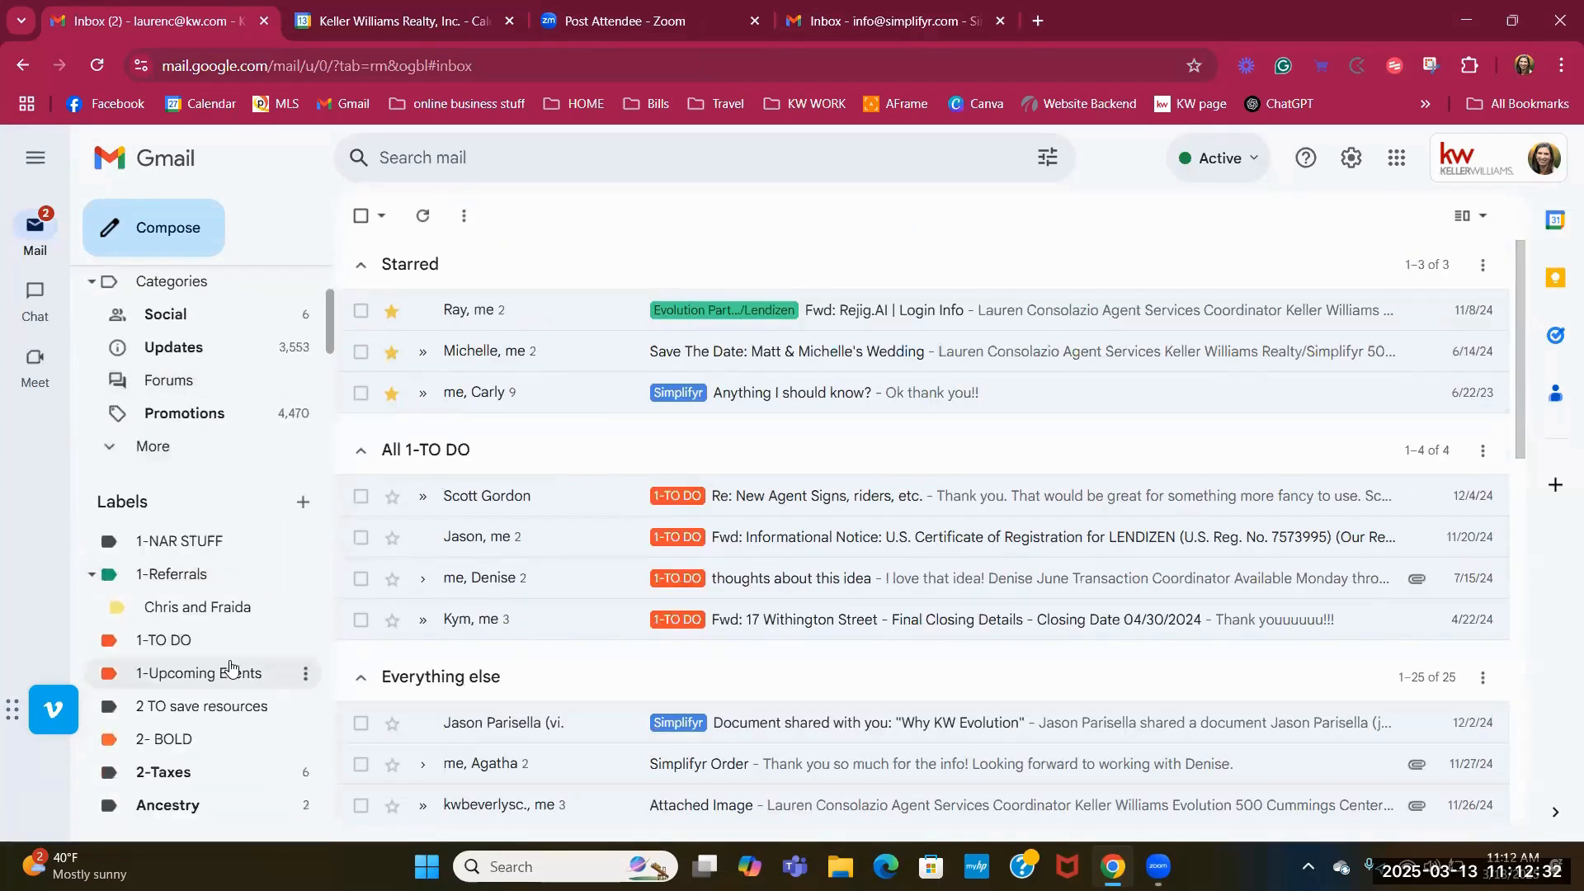
{"action": "scroll", "coordinate": [207, 670], "scroll_direction": "down", "scroll_amount": 3}
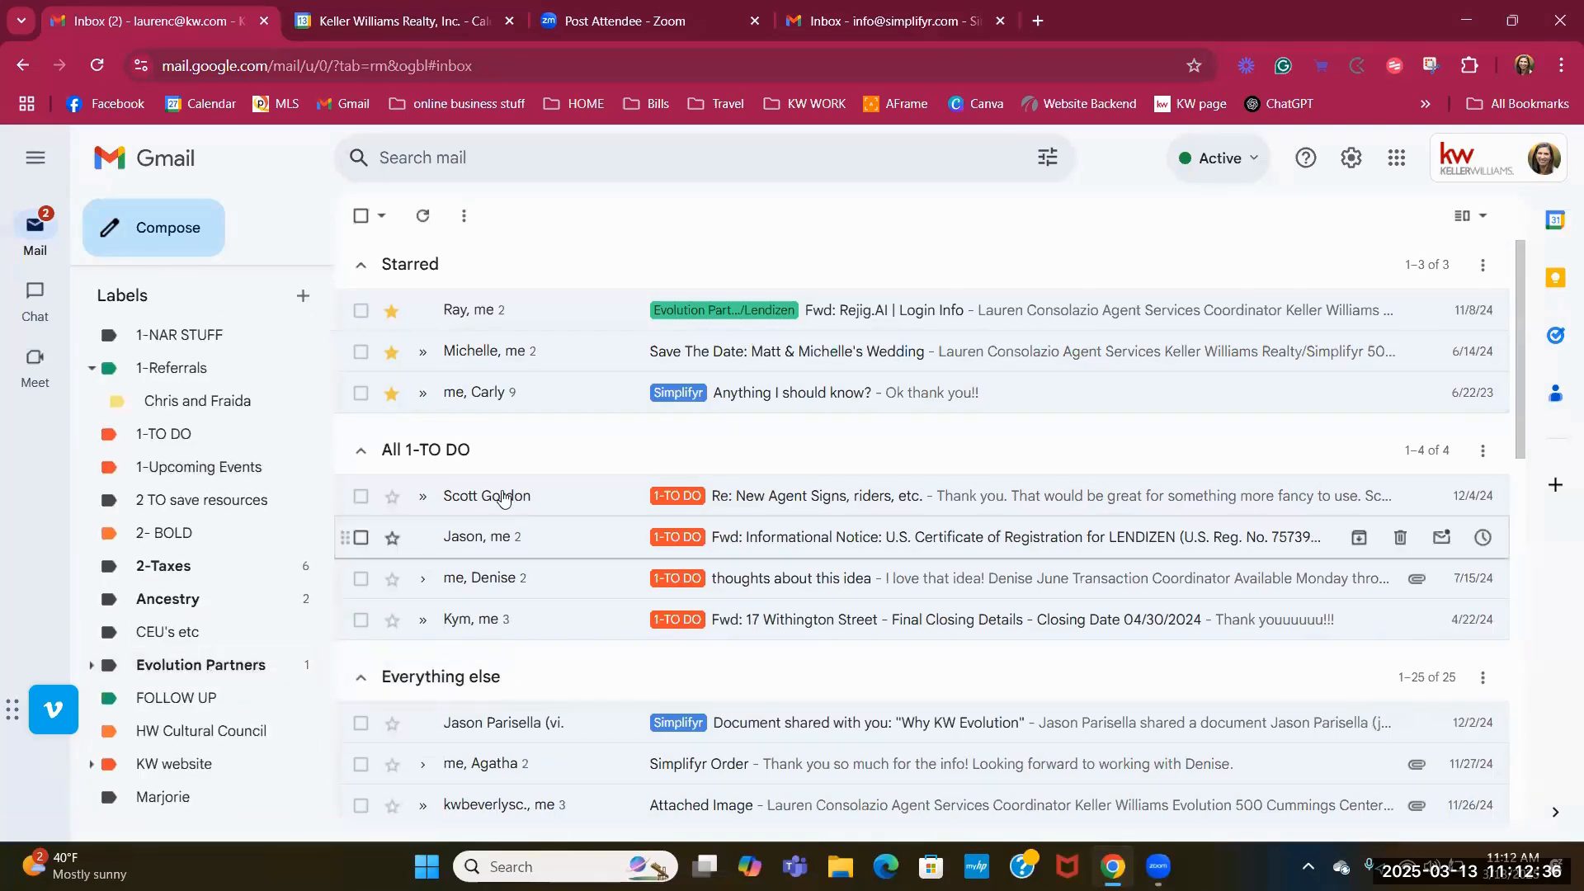
{"action": "scroll", "coordinate": [508, 487], "scroll_direction": "down", "scroll_amount": 4}
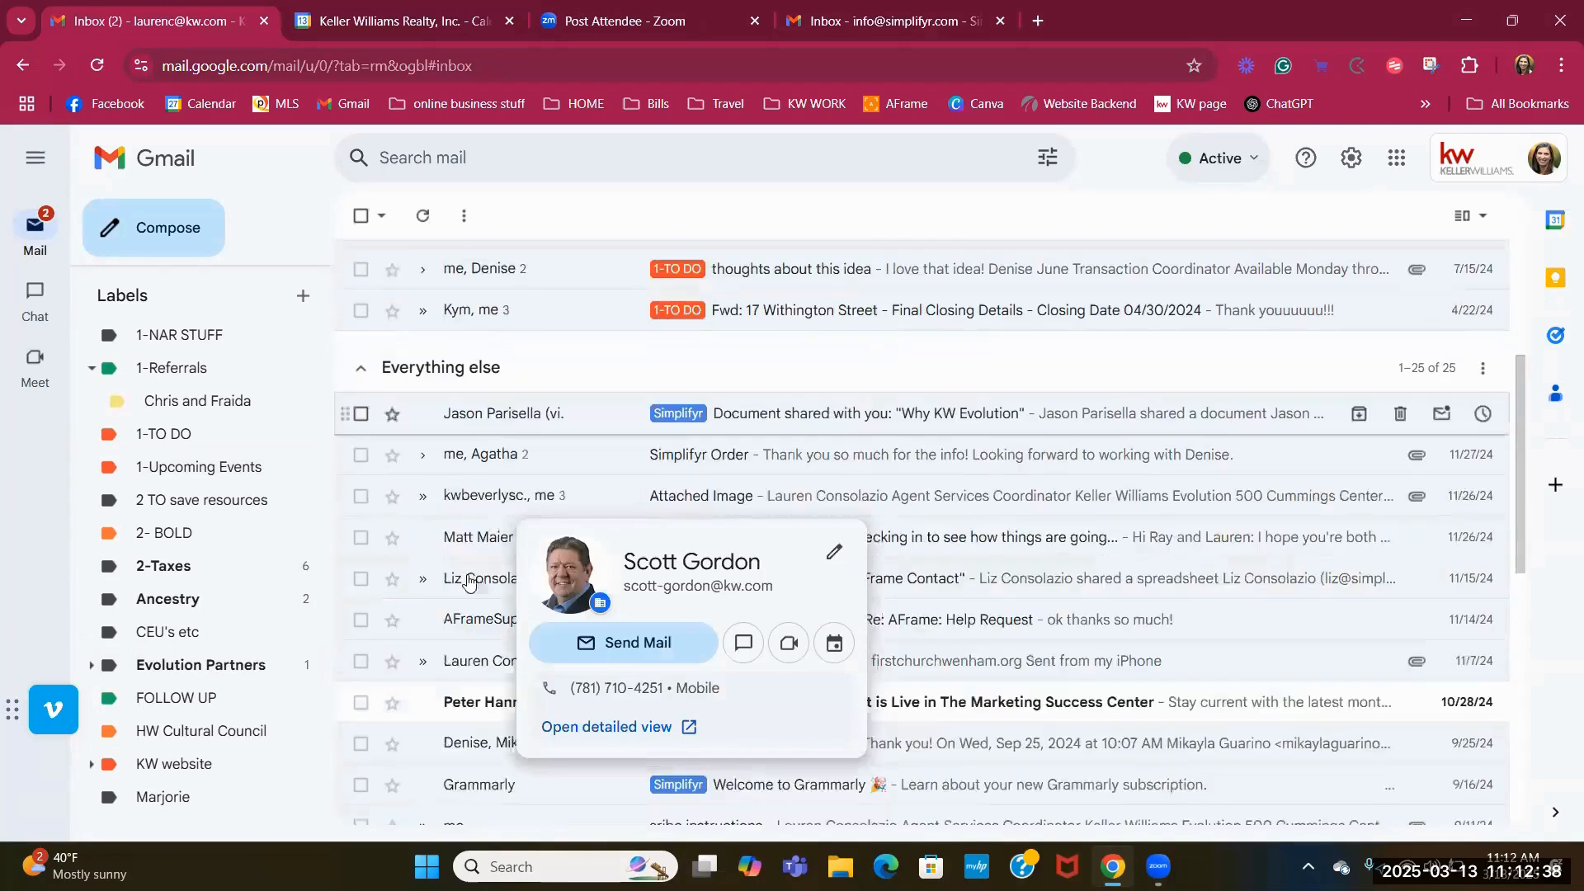
{"action": "left_click_drag", "start_coordinate": [483, 470], "coordinate": [194, 445]}
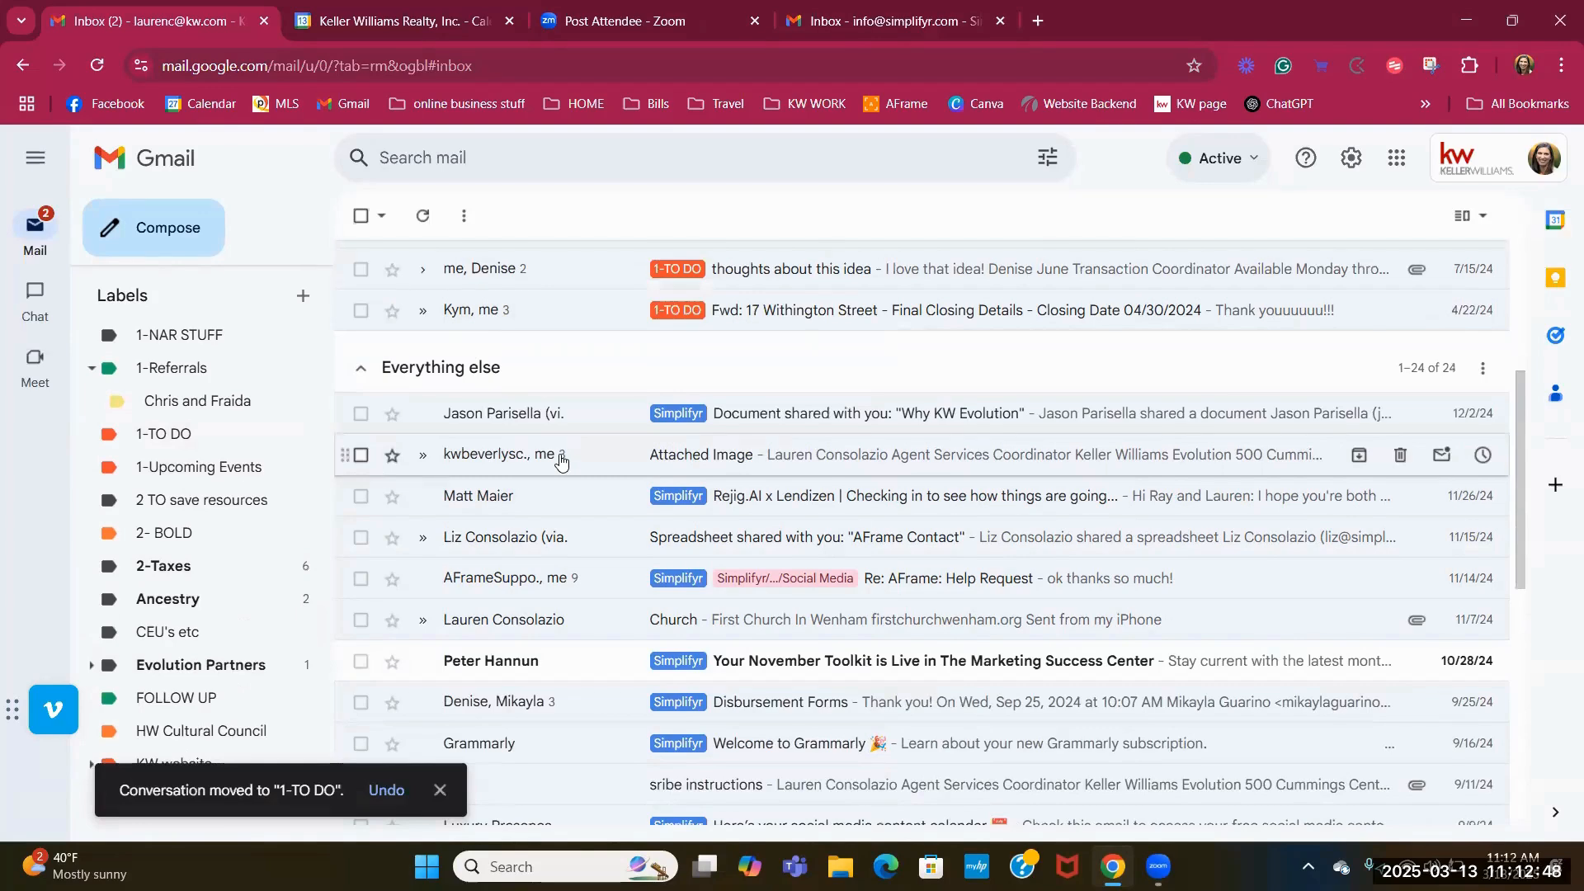
Label the Attached Image conversation 1-Upcoming Events instead of 1-TO DO.
{"action": "left_click", "coordinate": [363, 455]}
{"action": "left_click", "coordinate": [775, 217]}
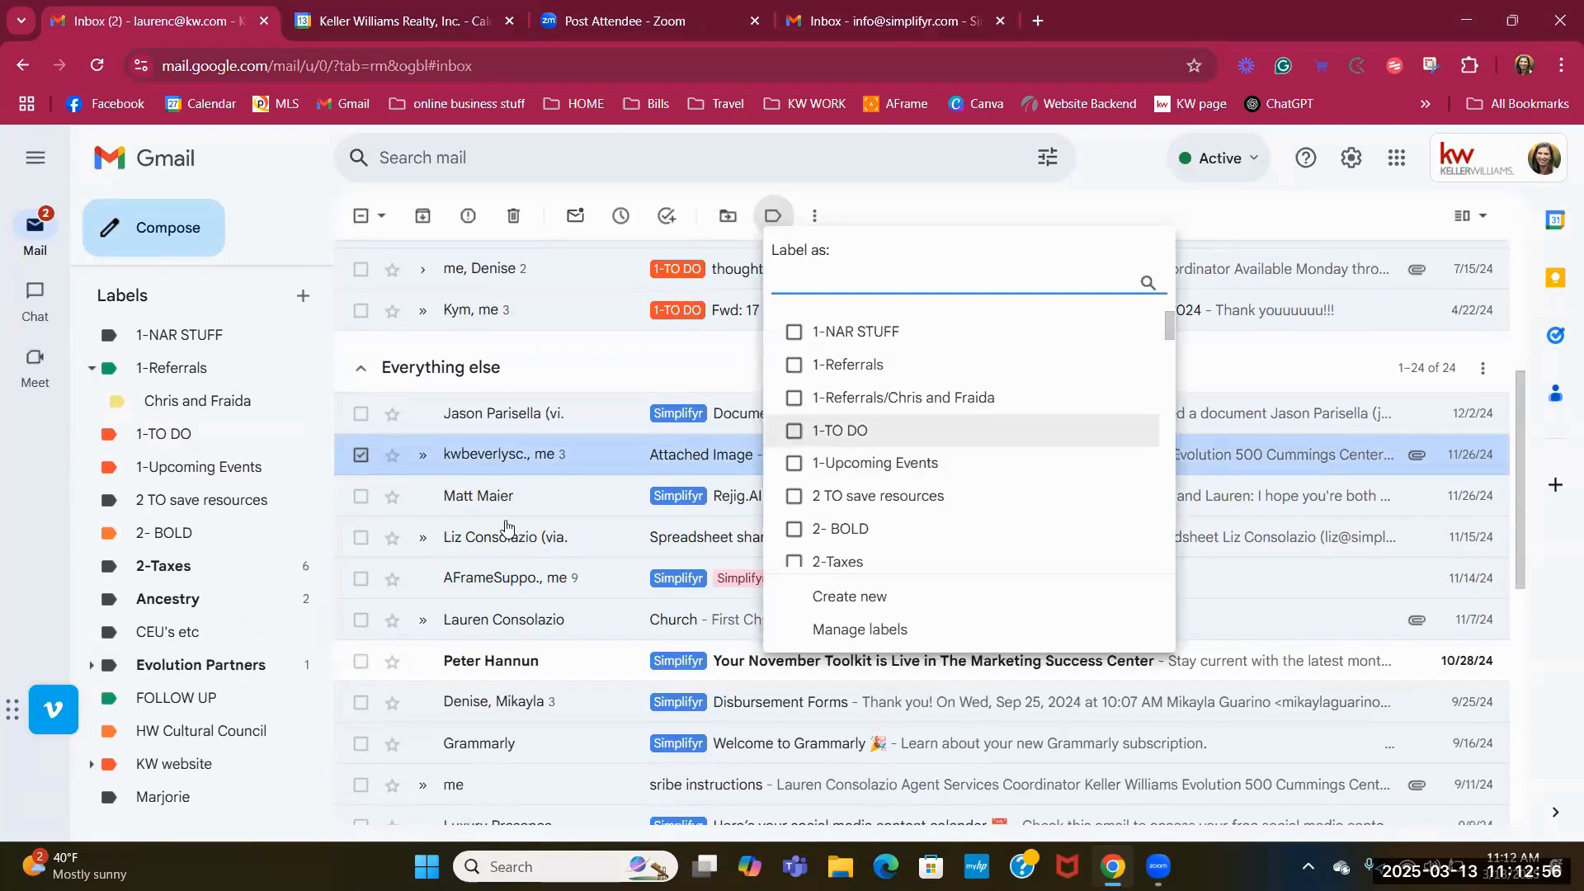
{"action": "left_click", "coordinate": [791, 432]}
{"action": "left_click", "coordinate": [791, 463]}
{"action": "left_click", "coordinate": [790, 433]}
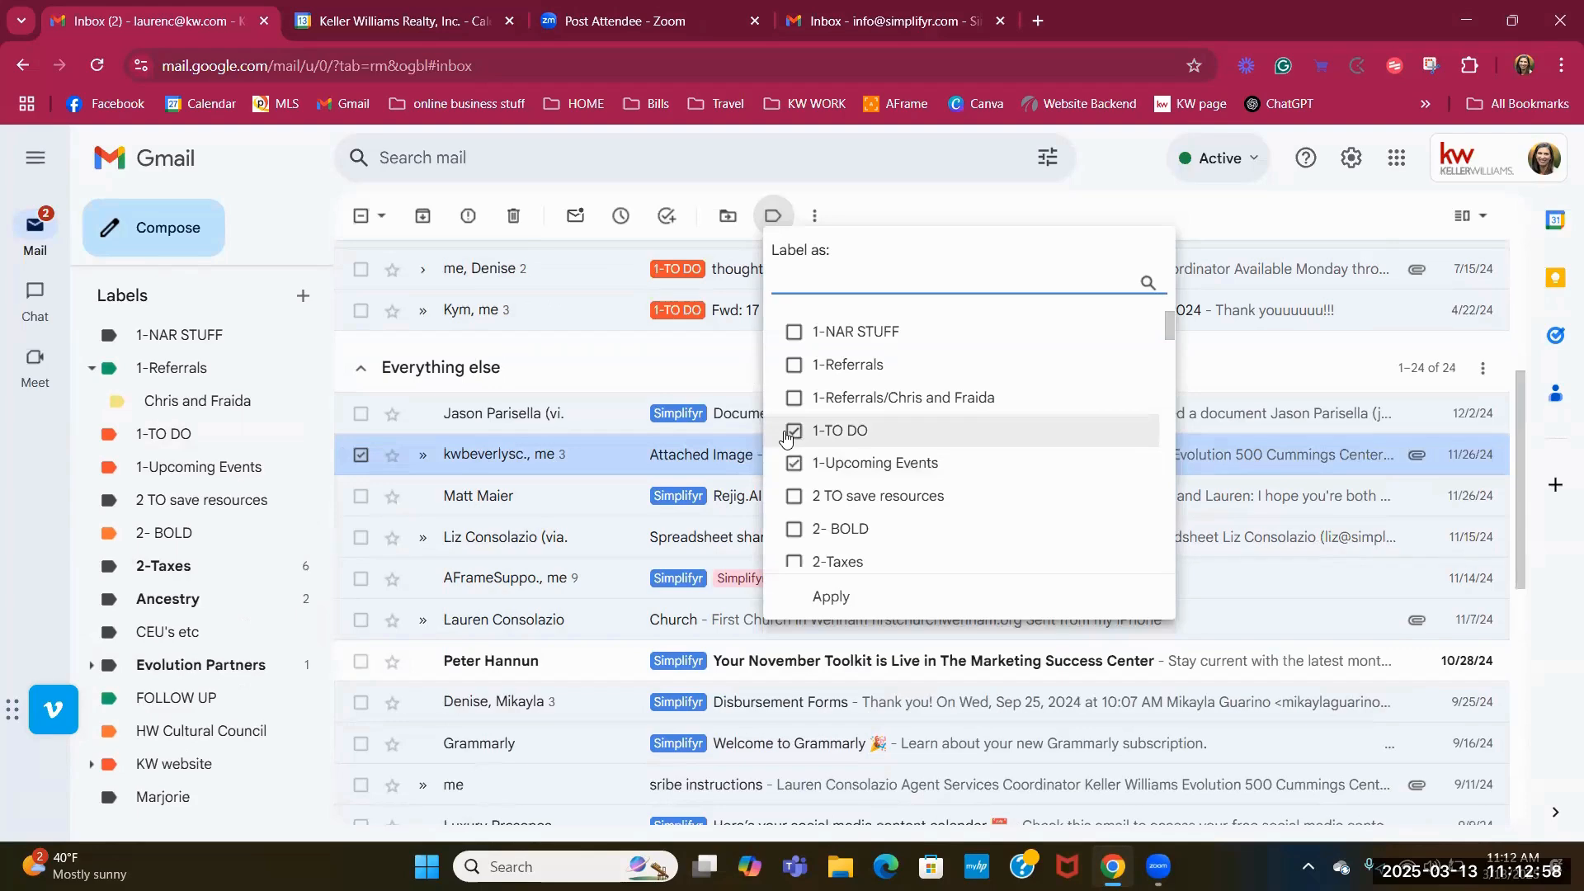
{"action": "left_click", "coordinate": [832, 594]}
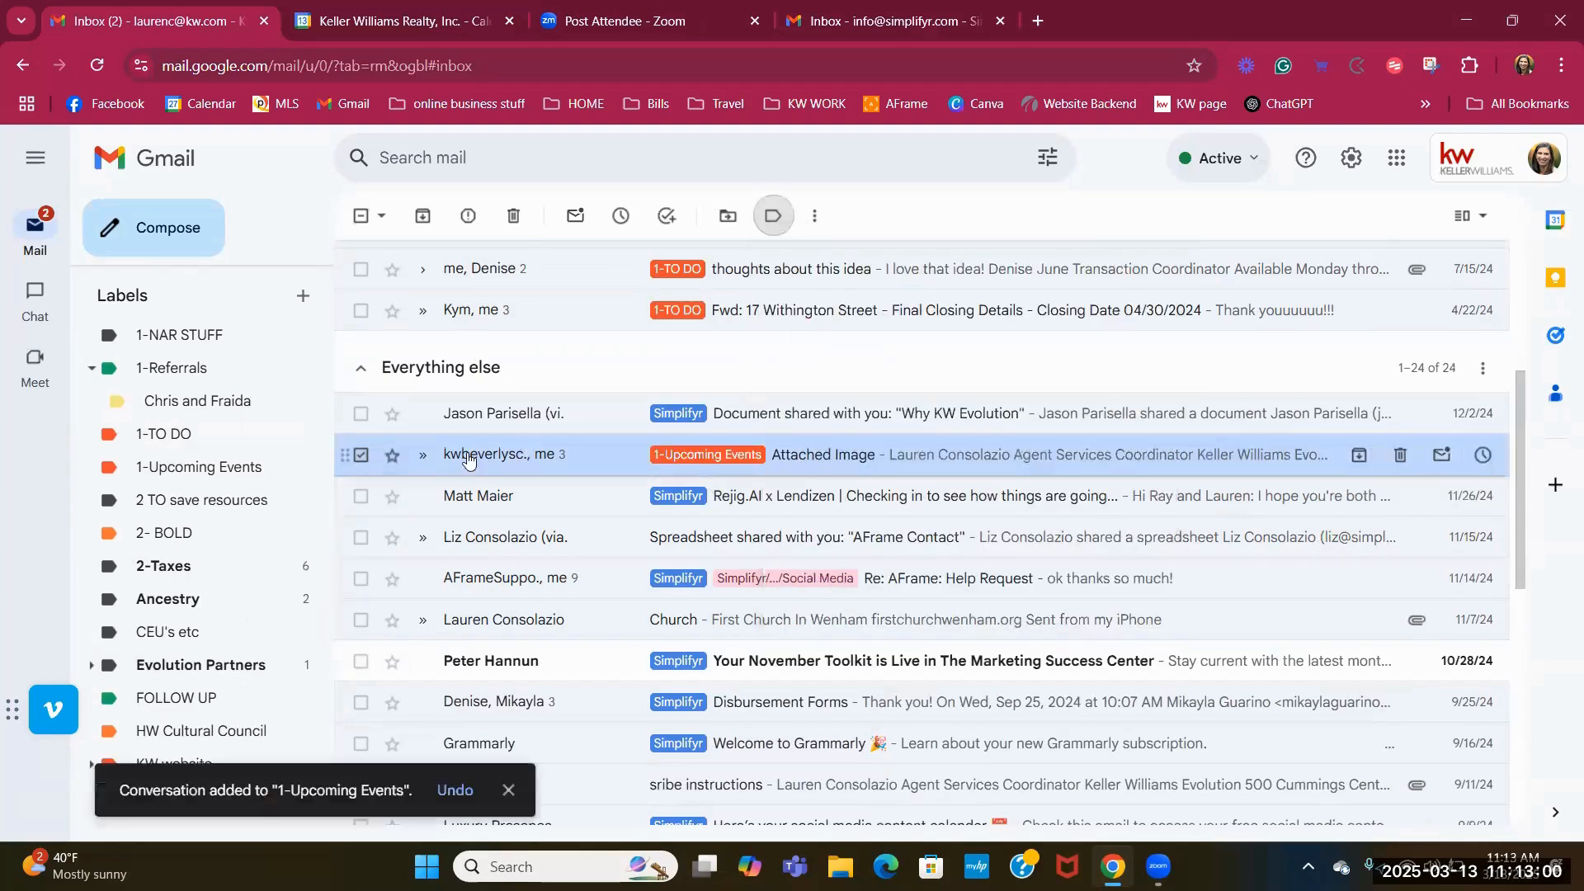
{"action": "left_click", "coordinate": [361, 454]}
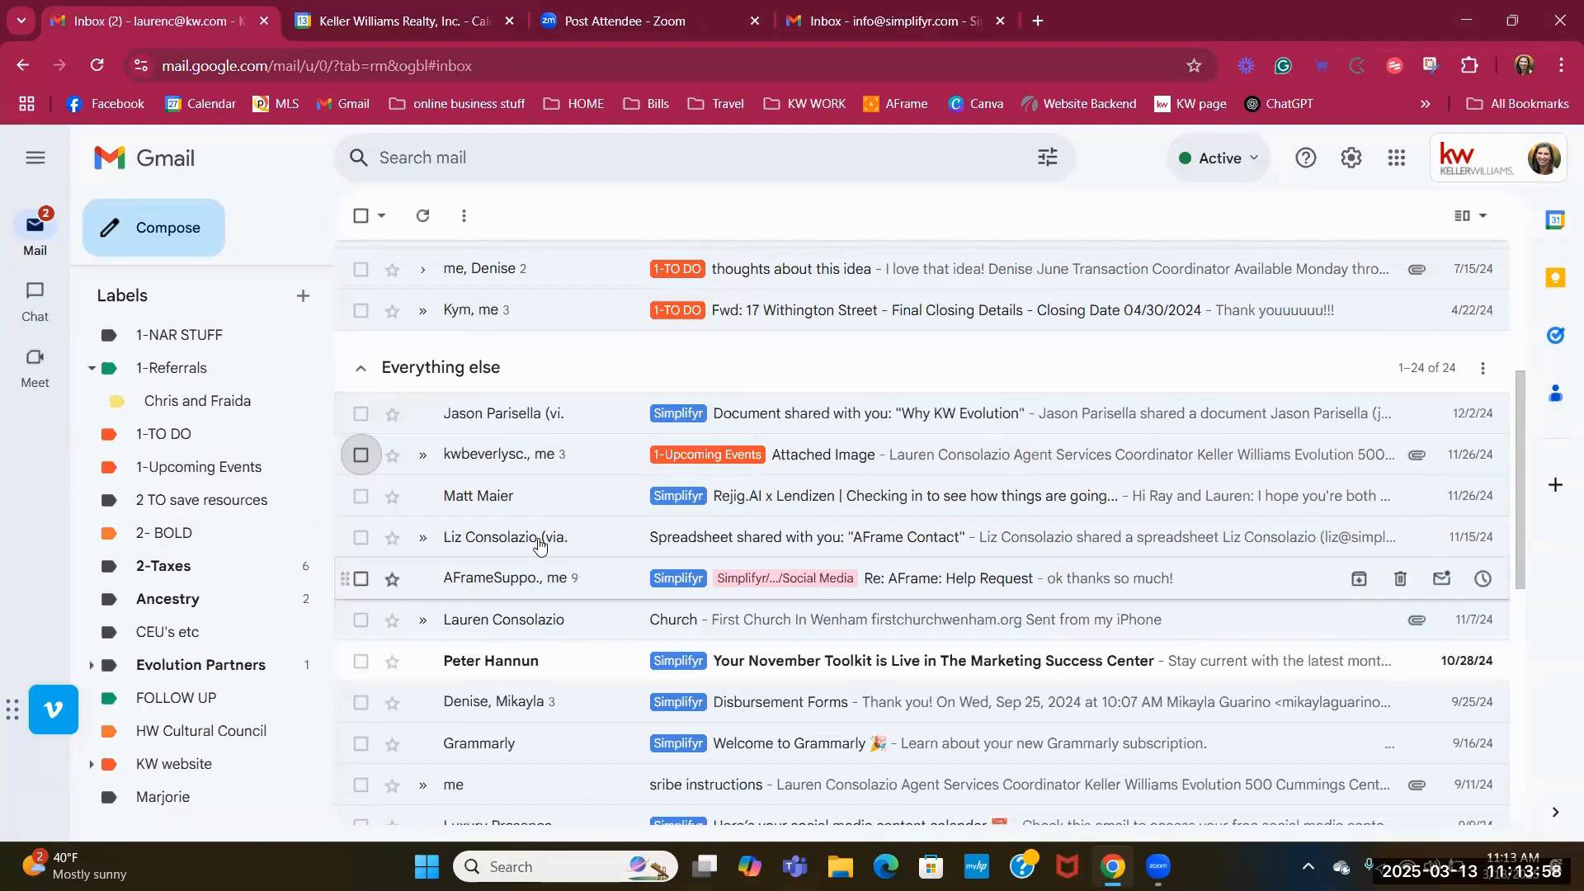
Give the AFrame Contact email the 1-Referrals sub-label, then switch to the other account's inbox.
{"action": "left_click", "coordinate": [360, 540]}
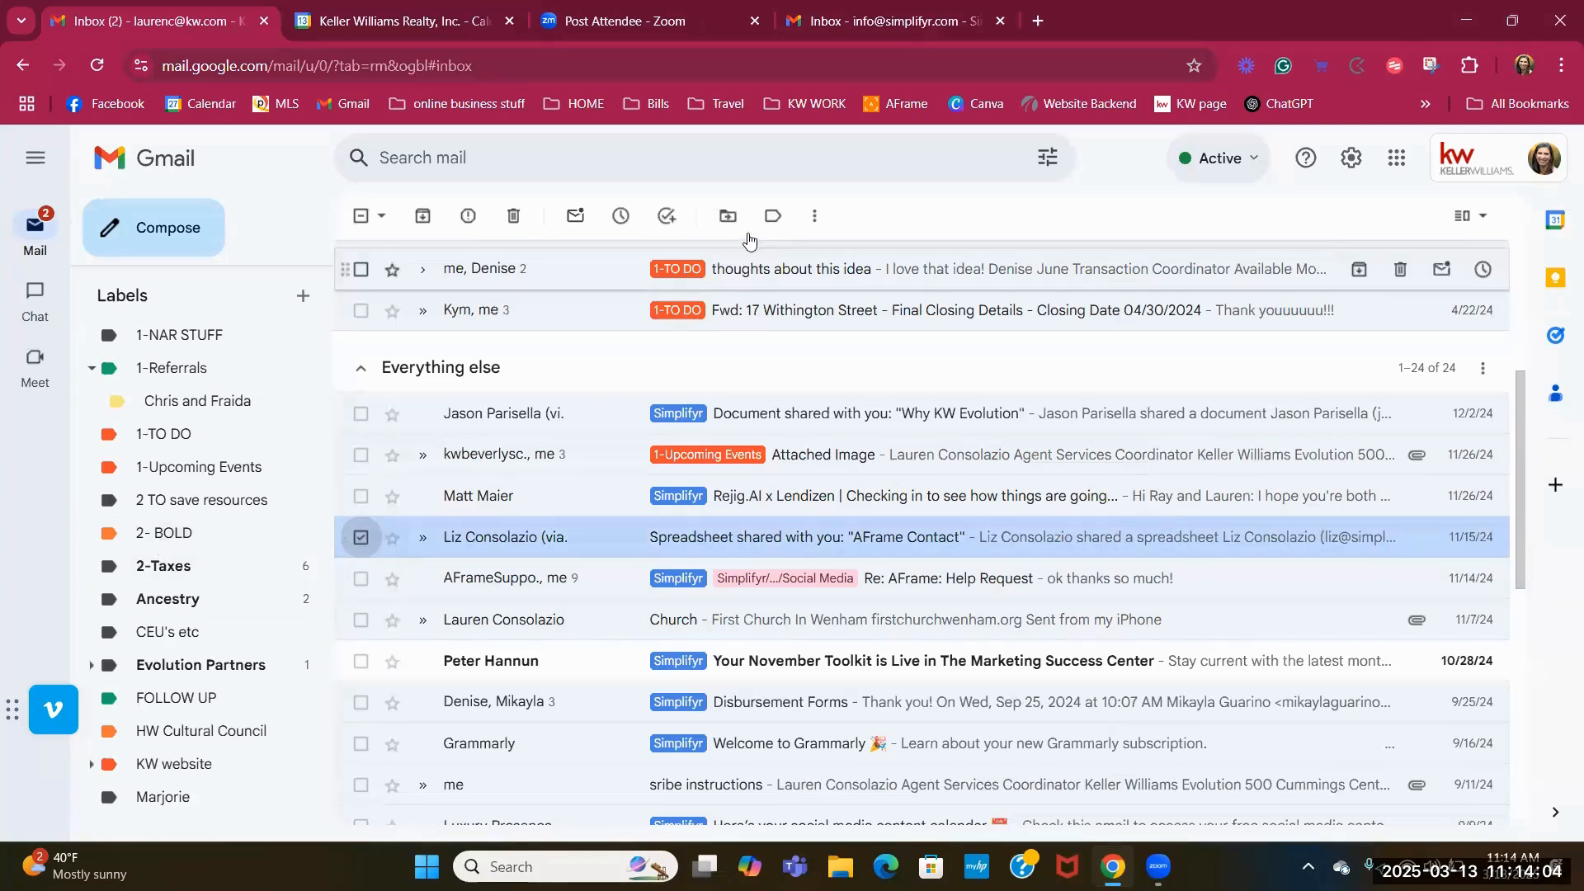
{"action": "left_click", "coordinate": [772, 216]}
{"action": "left_click", "coordinate": [794, 445]}
{"action": "left_click", "coordinate": [834, 609]}
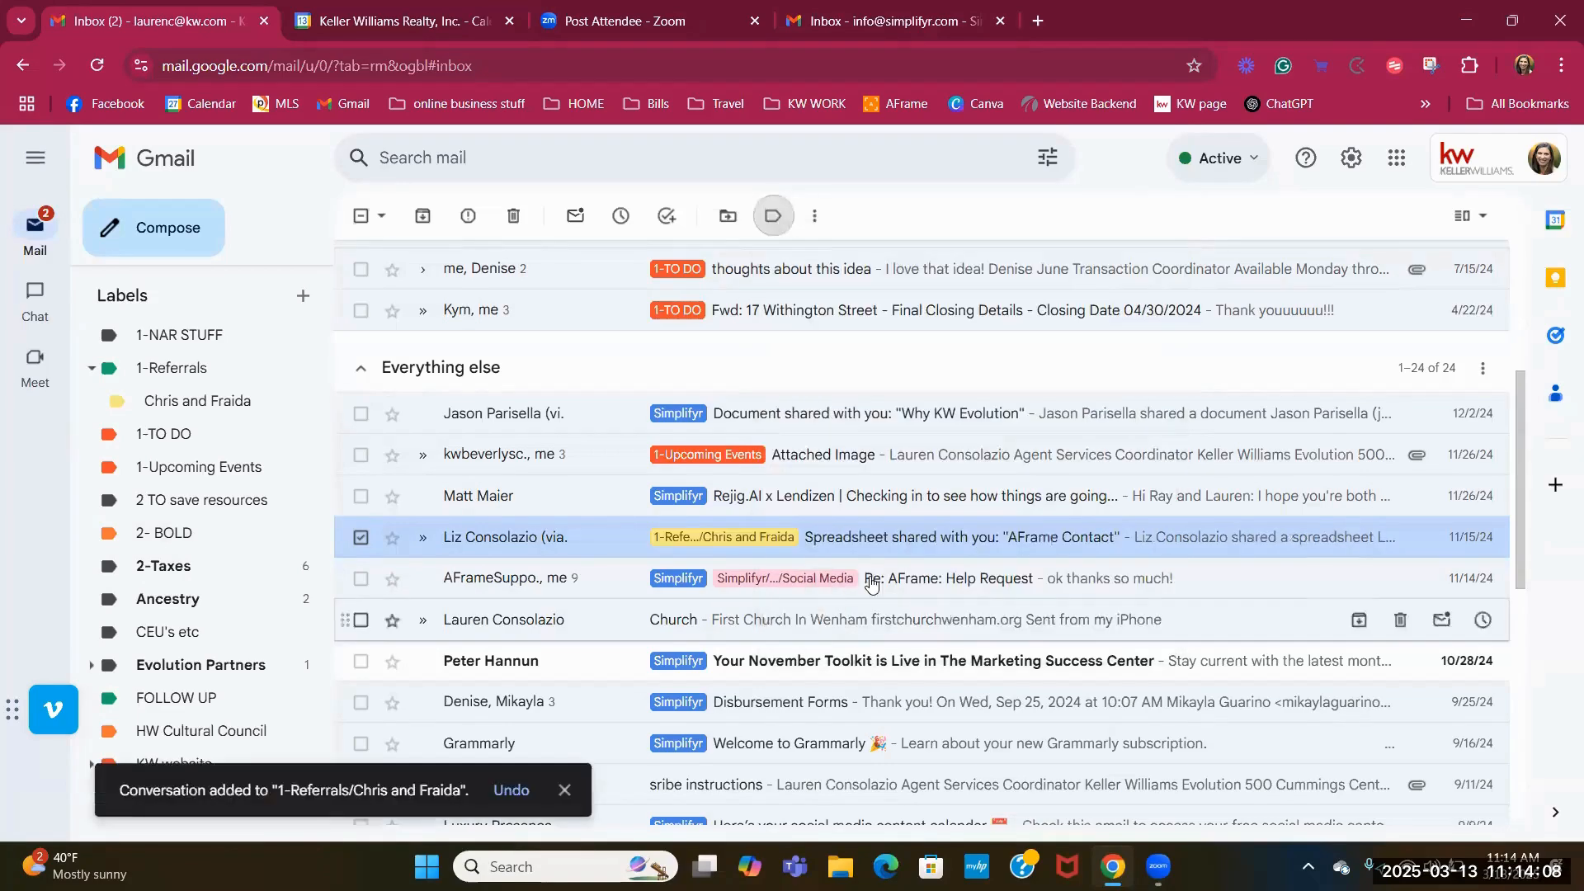
{"action": "left_click", "coordinate": [360, 539]}
{"action": "scroll", "coordinate": [660, 362], "scroll_direction": "up", "scroll_amount": 1}
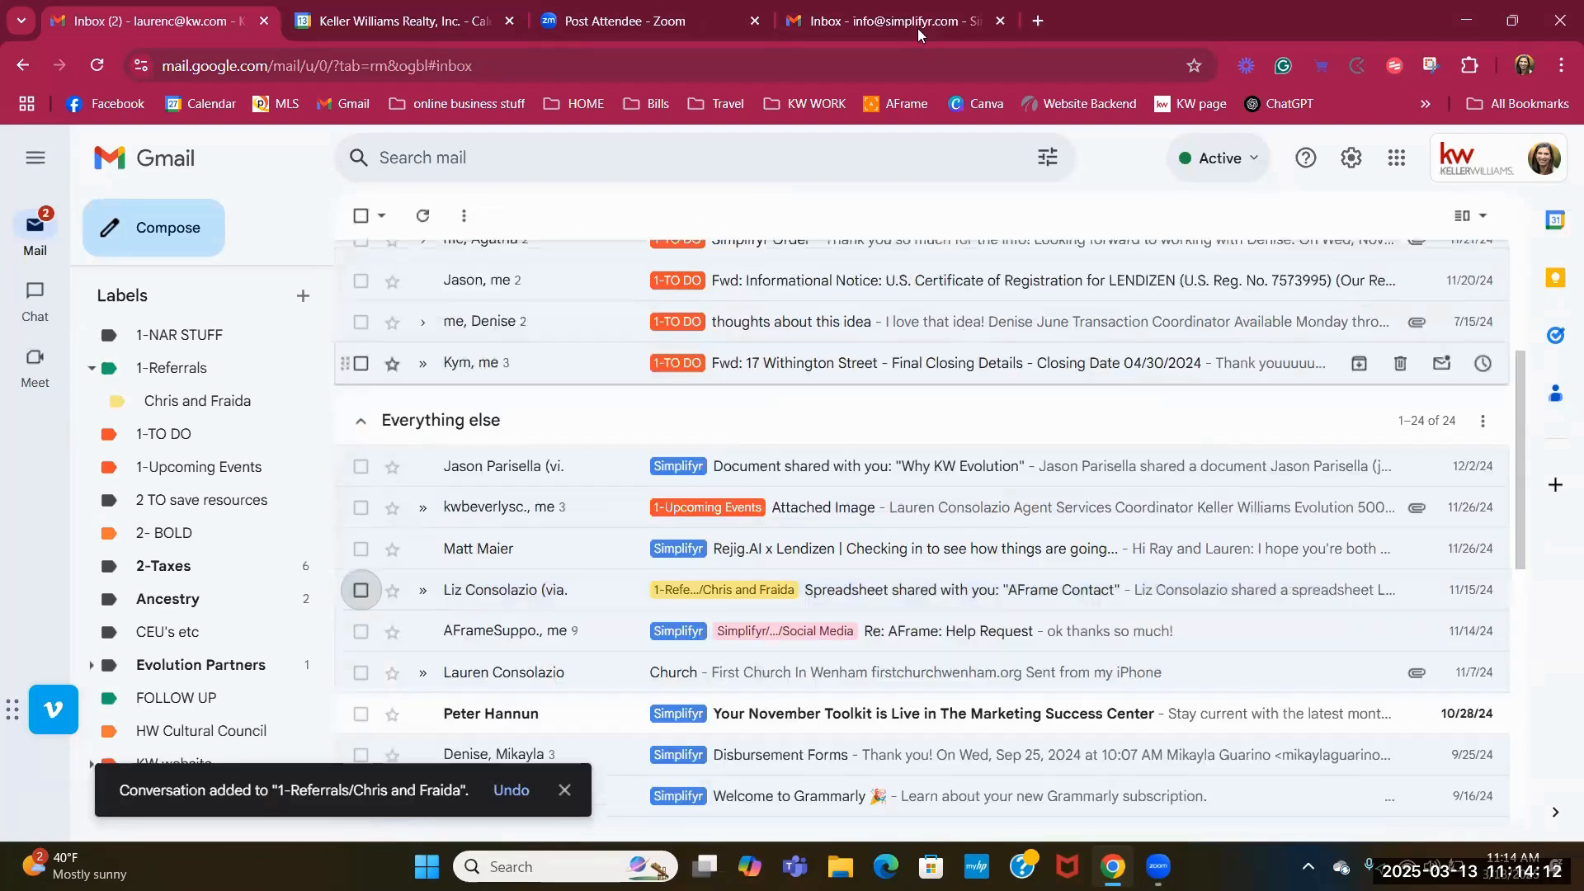
{"action": "left_click", "coordinate": [878, 23]}
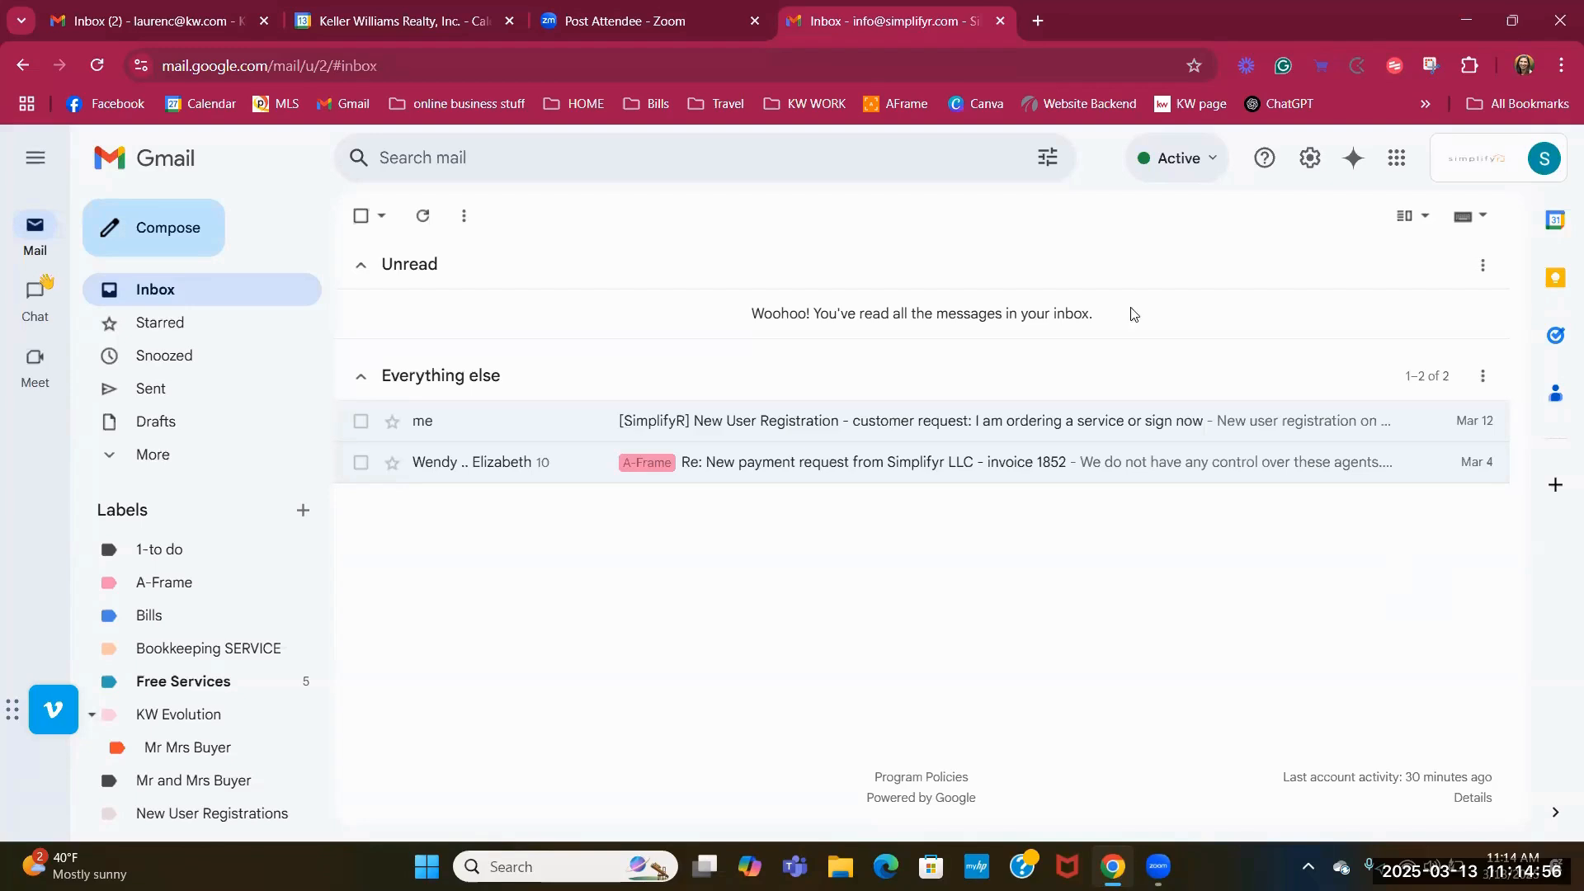
Apply the A-Frame label to the New User Registration email.
{"action": "left_click", "coordinate": [360, 422]}
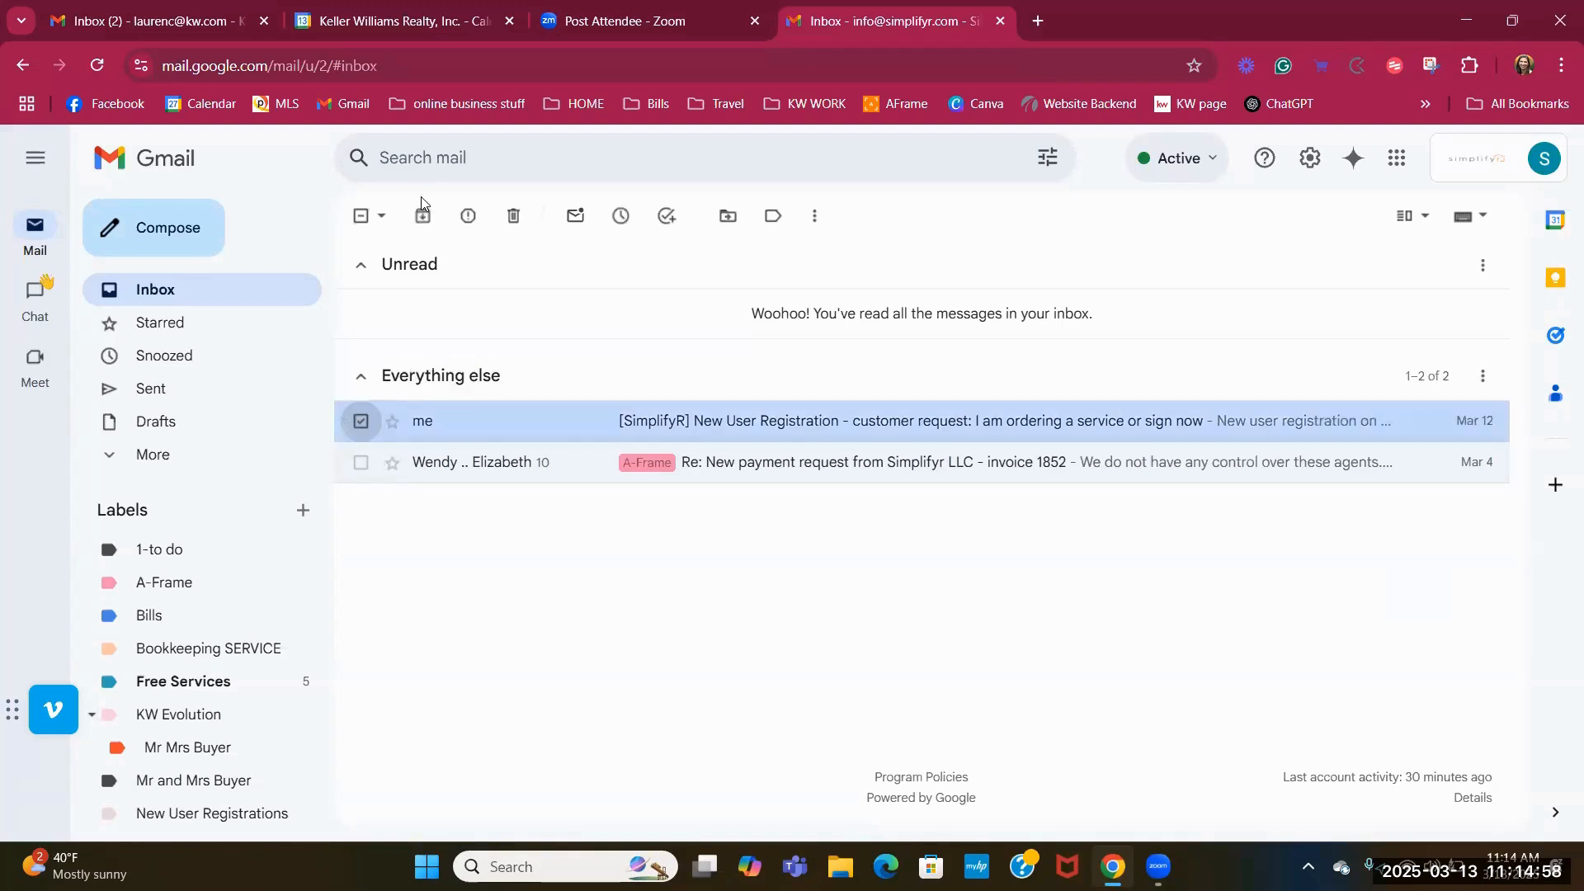
{"action": "left_click", "coordinate": [770, 223]}
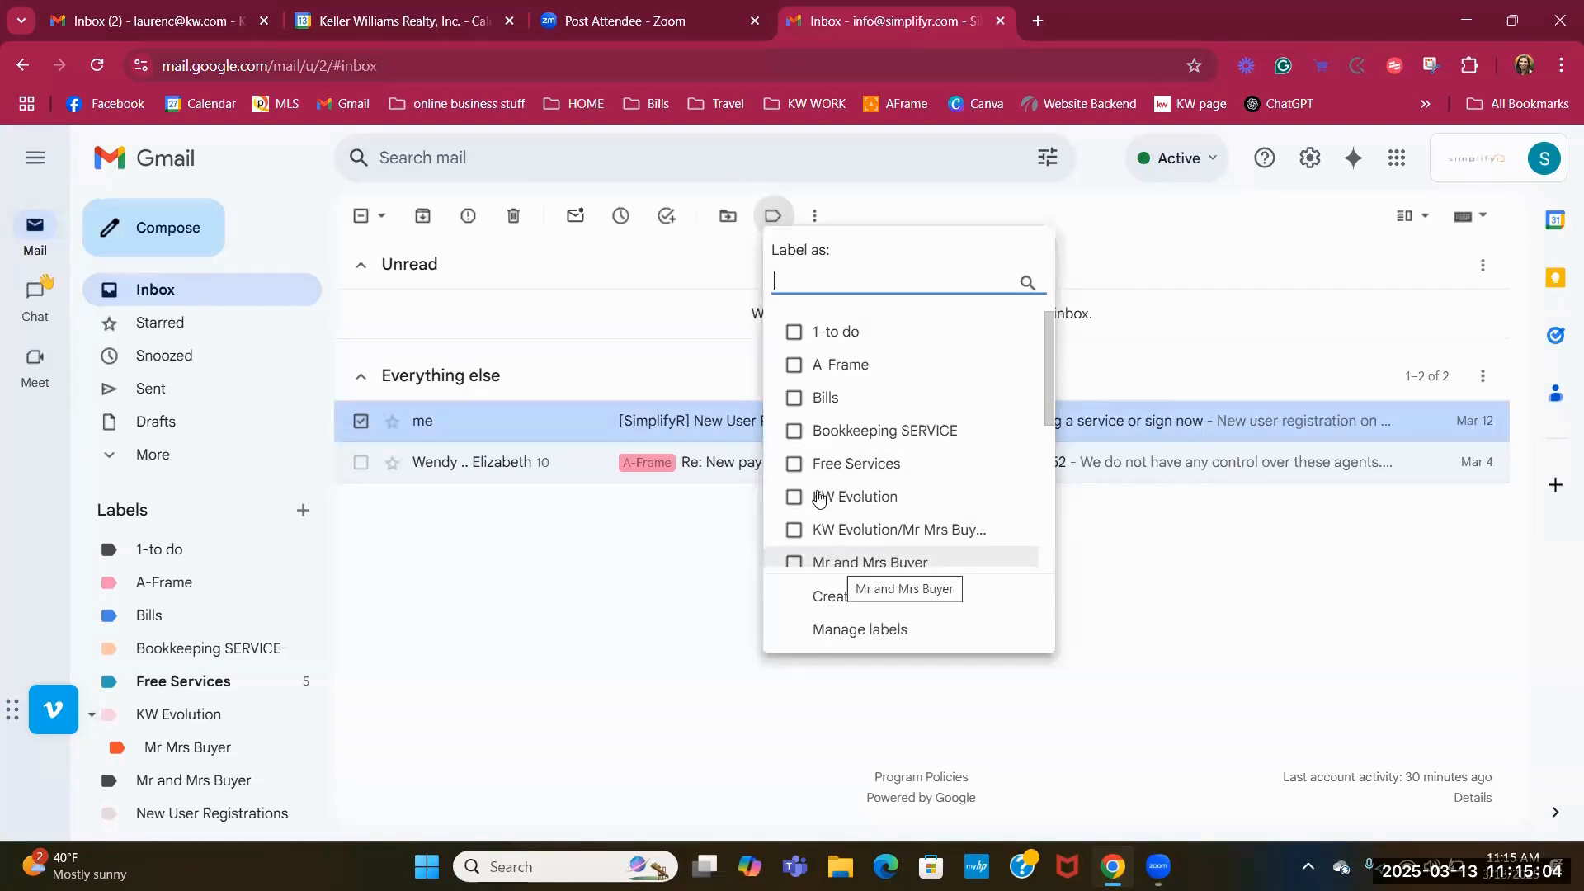
{"action": "left_click", "coordinate": [795, 364]}
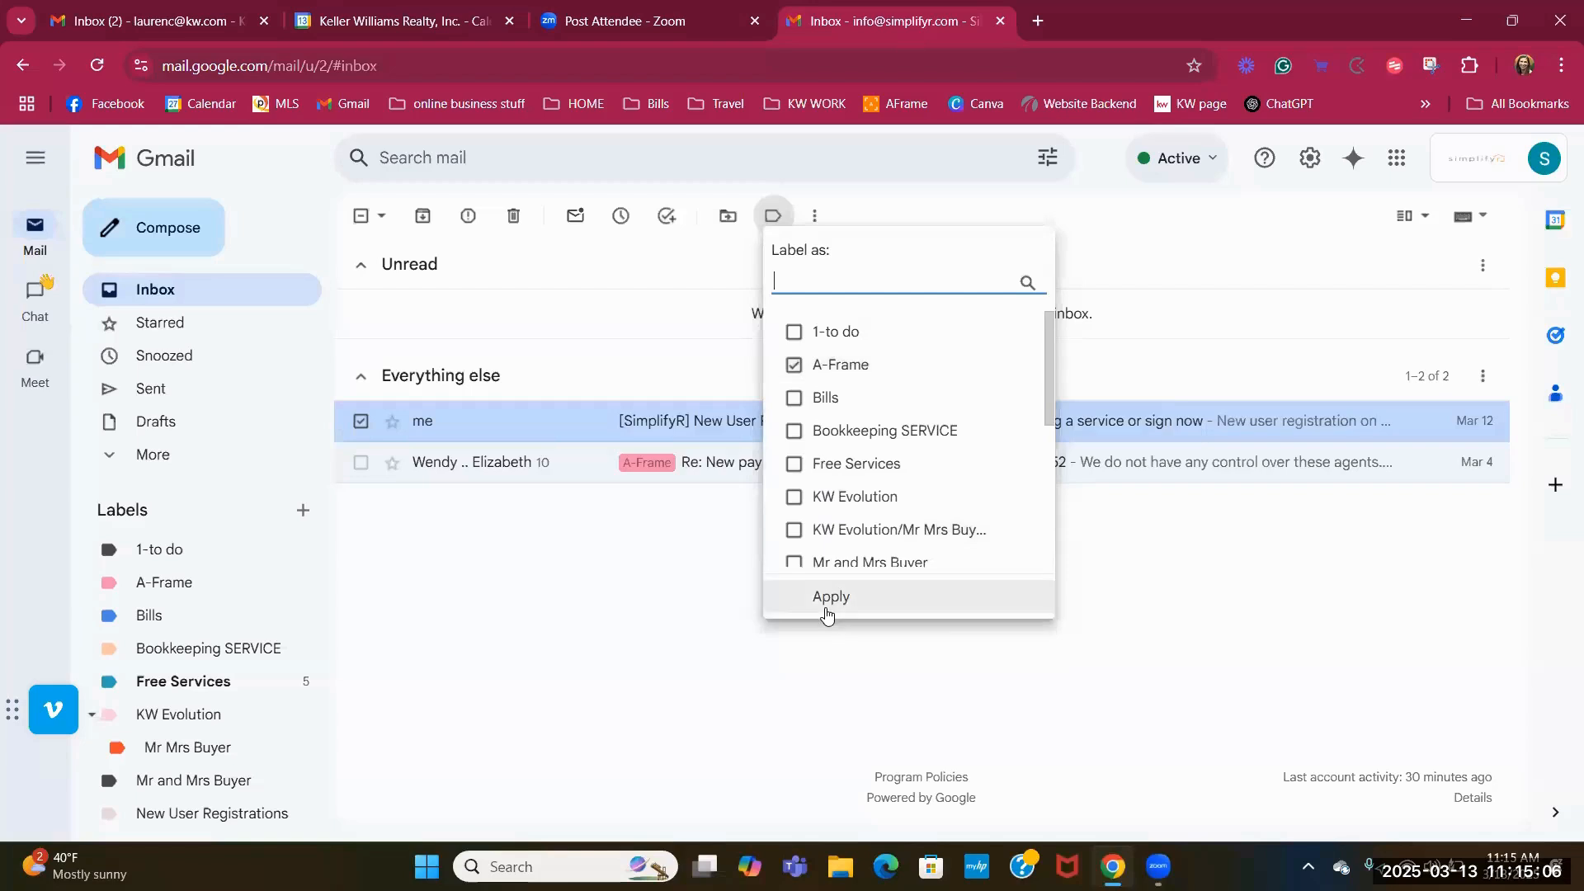
{"action": "left_click", "coordinate": [823, 606]}
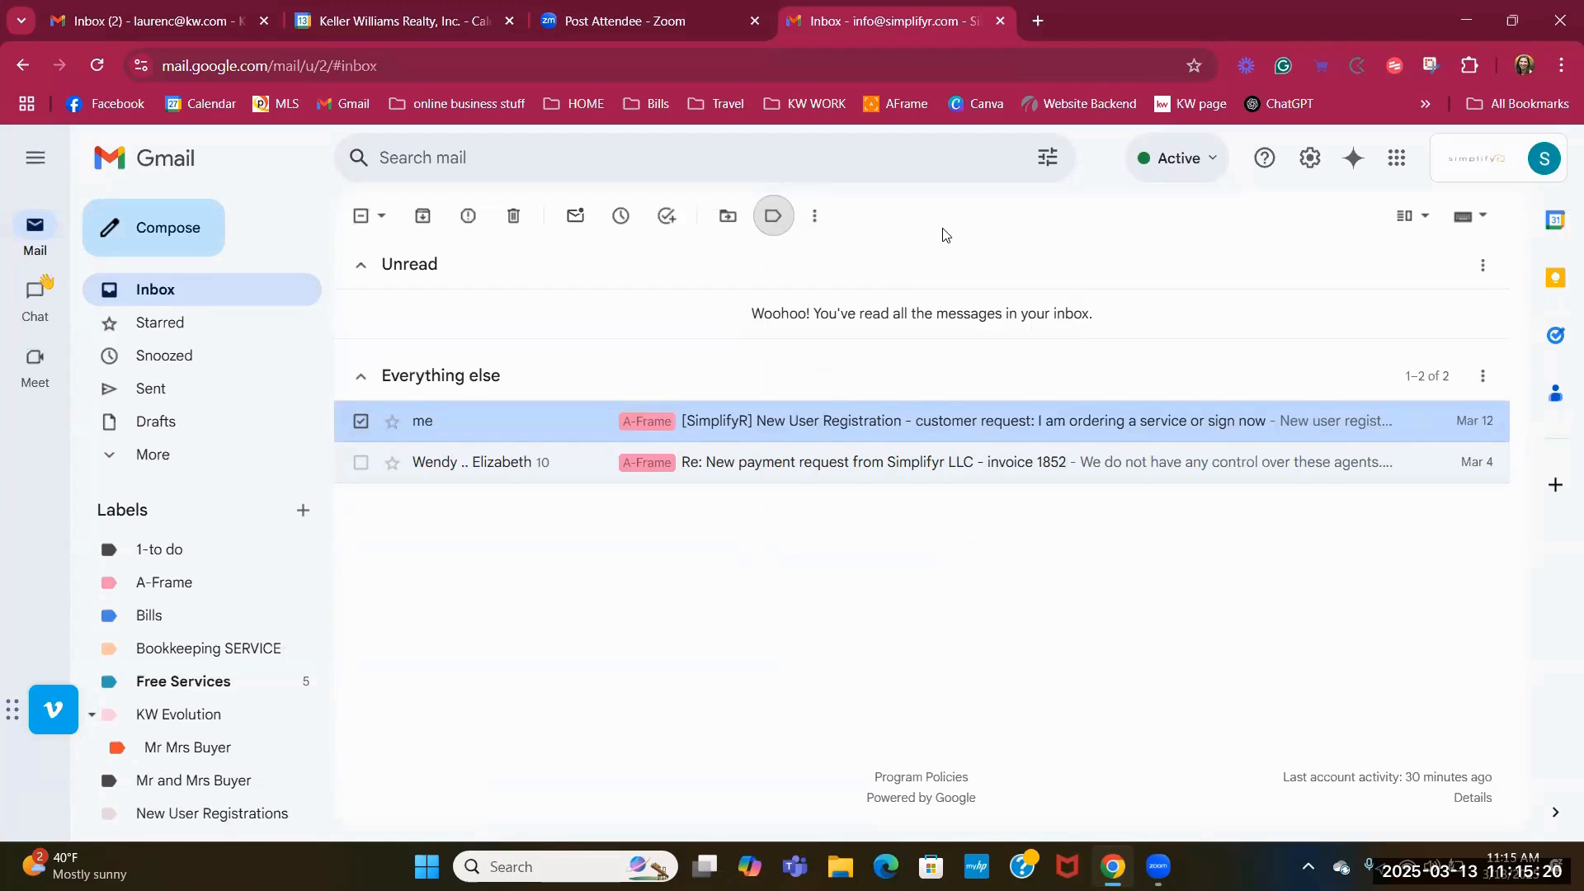
Untick A-Frame in the label list, deselect the email, and return to the Keller Williams inbox.
{"action": "left_click", "coordinate": [773, 218]}
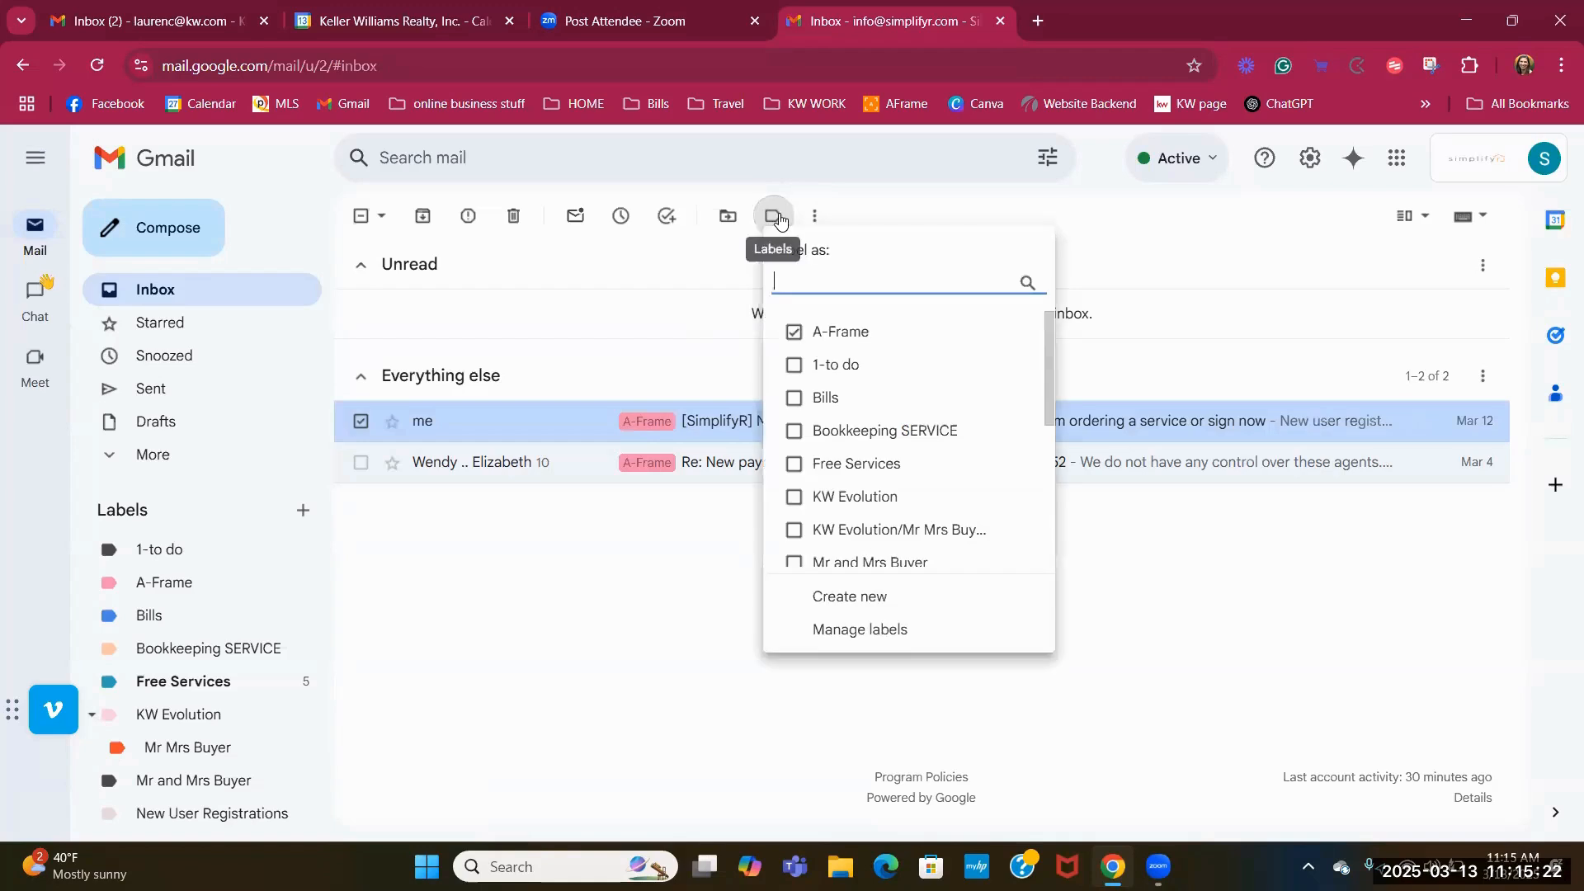
{"action": "left_click", "coordinate": [790, 336]}
{"action": "left_click_drag", "start_coordinate": [361, 423], "coordinate": [343, 458]}
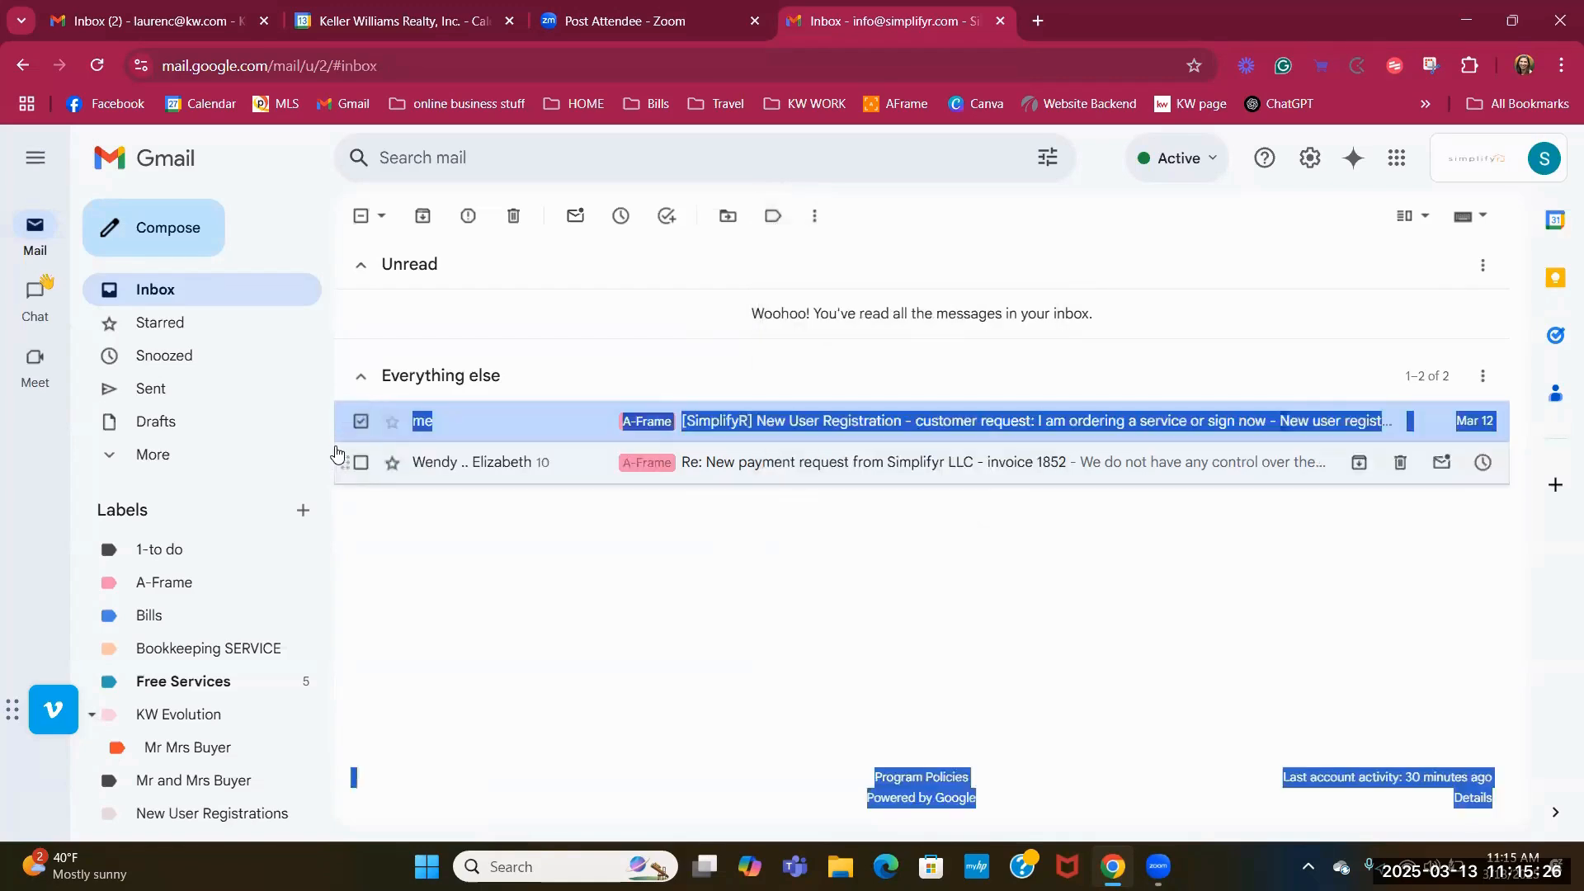
{"action": "left_click", "coordinate": [361, 421]}
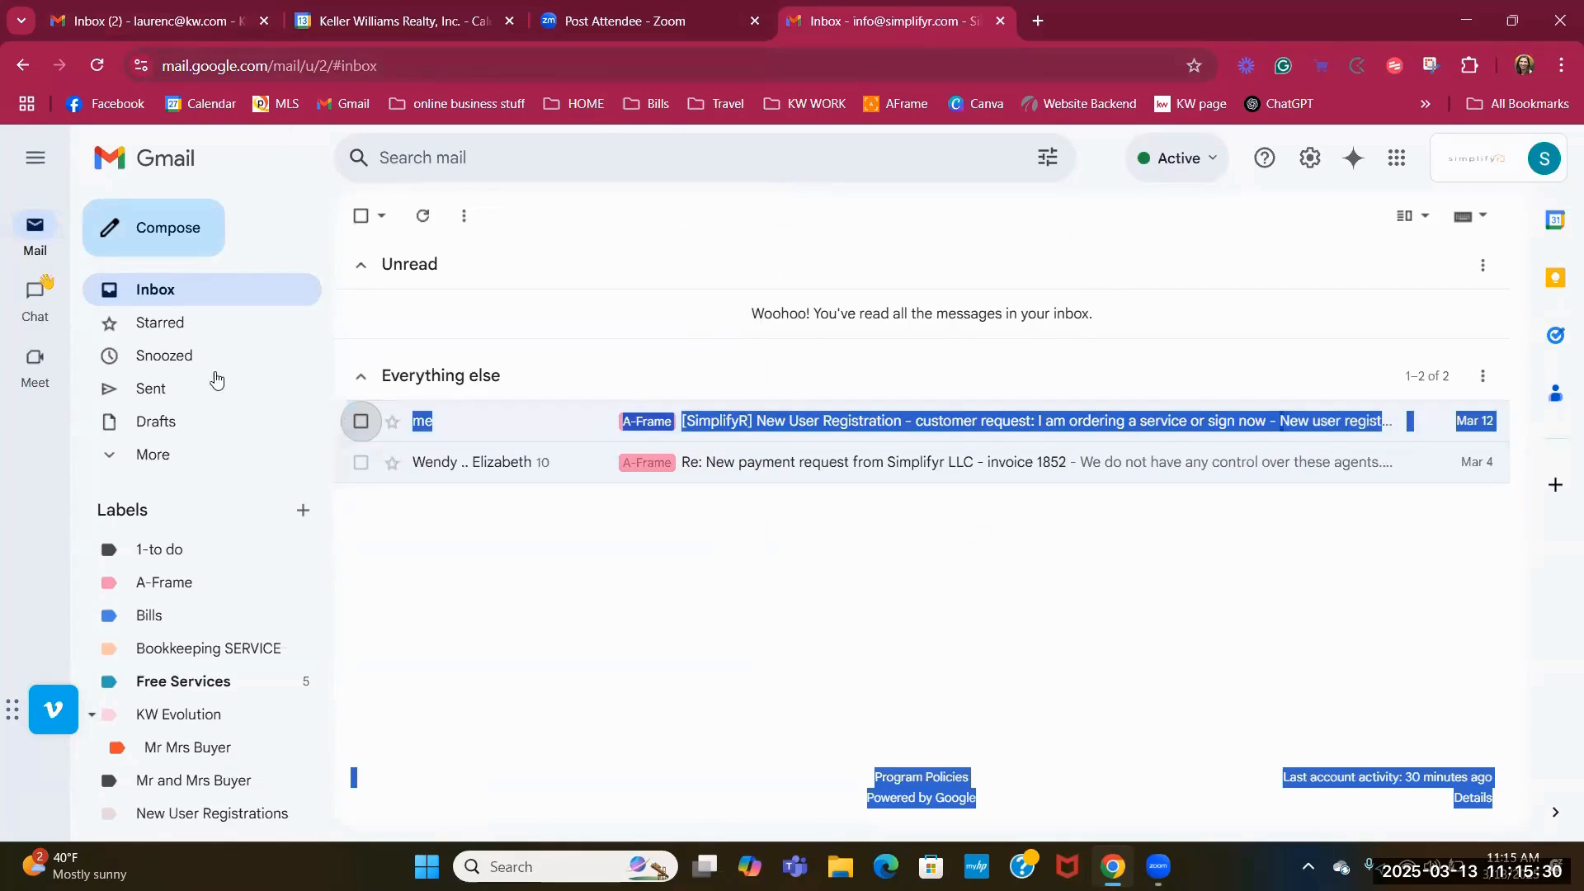
{"action": "left_click", "coordinate": [89, 33]}
{"action": "left_click", "coordinate": [360, 517]}
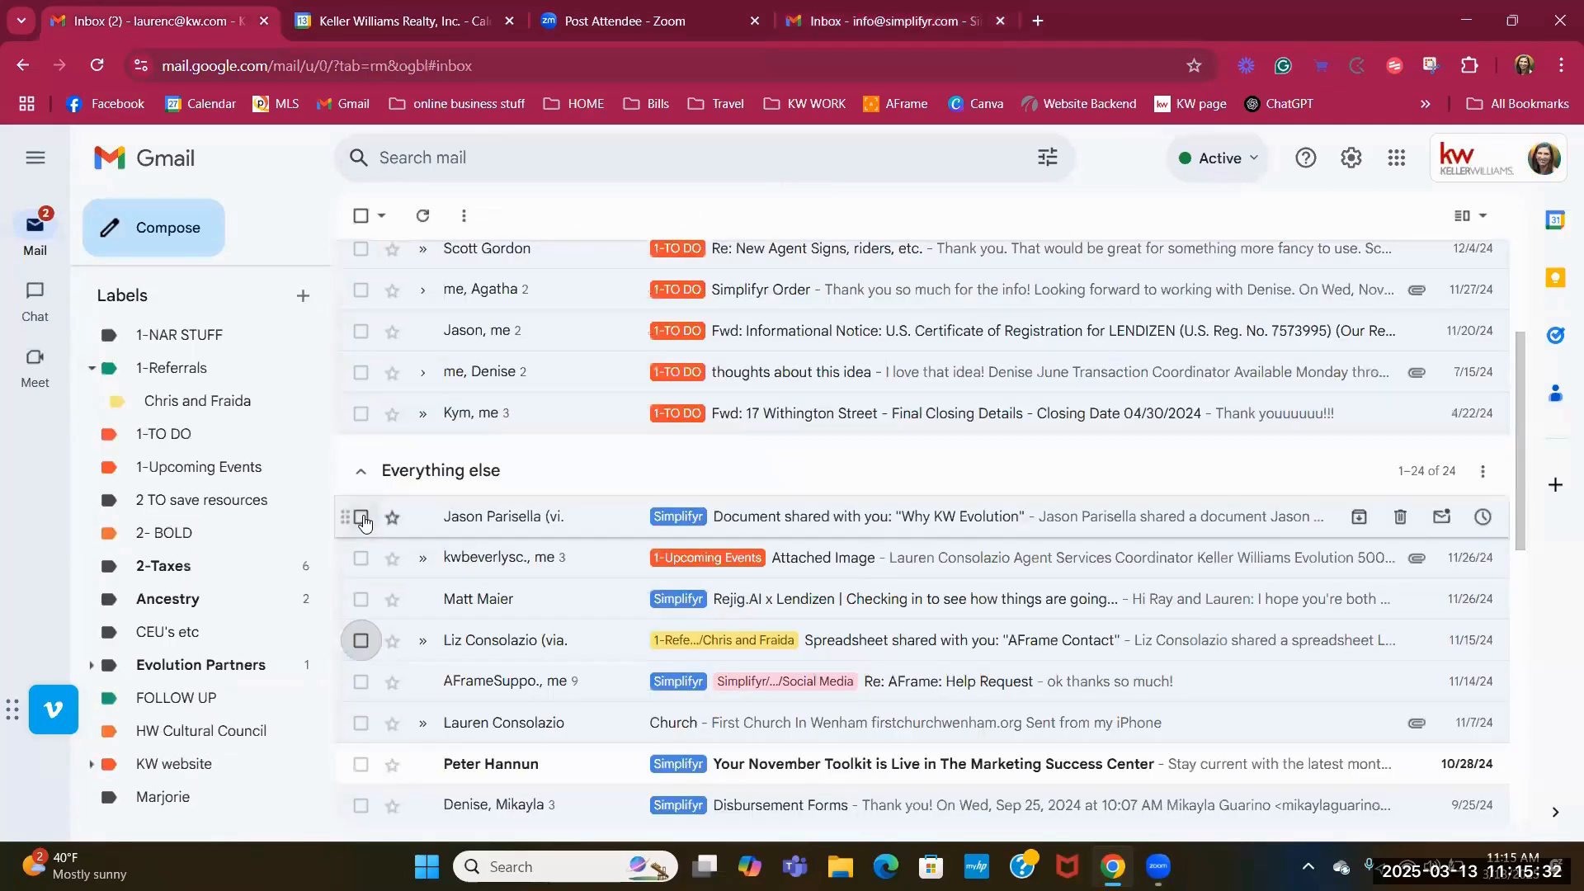
{"action": "left_click", "coordinate": [360, 558]}
{"action": "left_click", "coordinate": [361, 599]}
{"action": "left_click", "coordinate": [360, 640]}
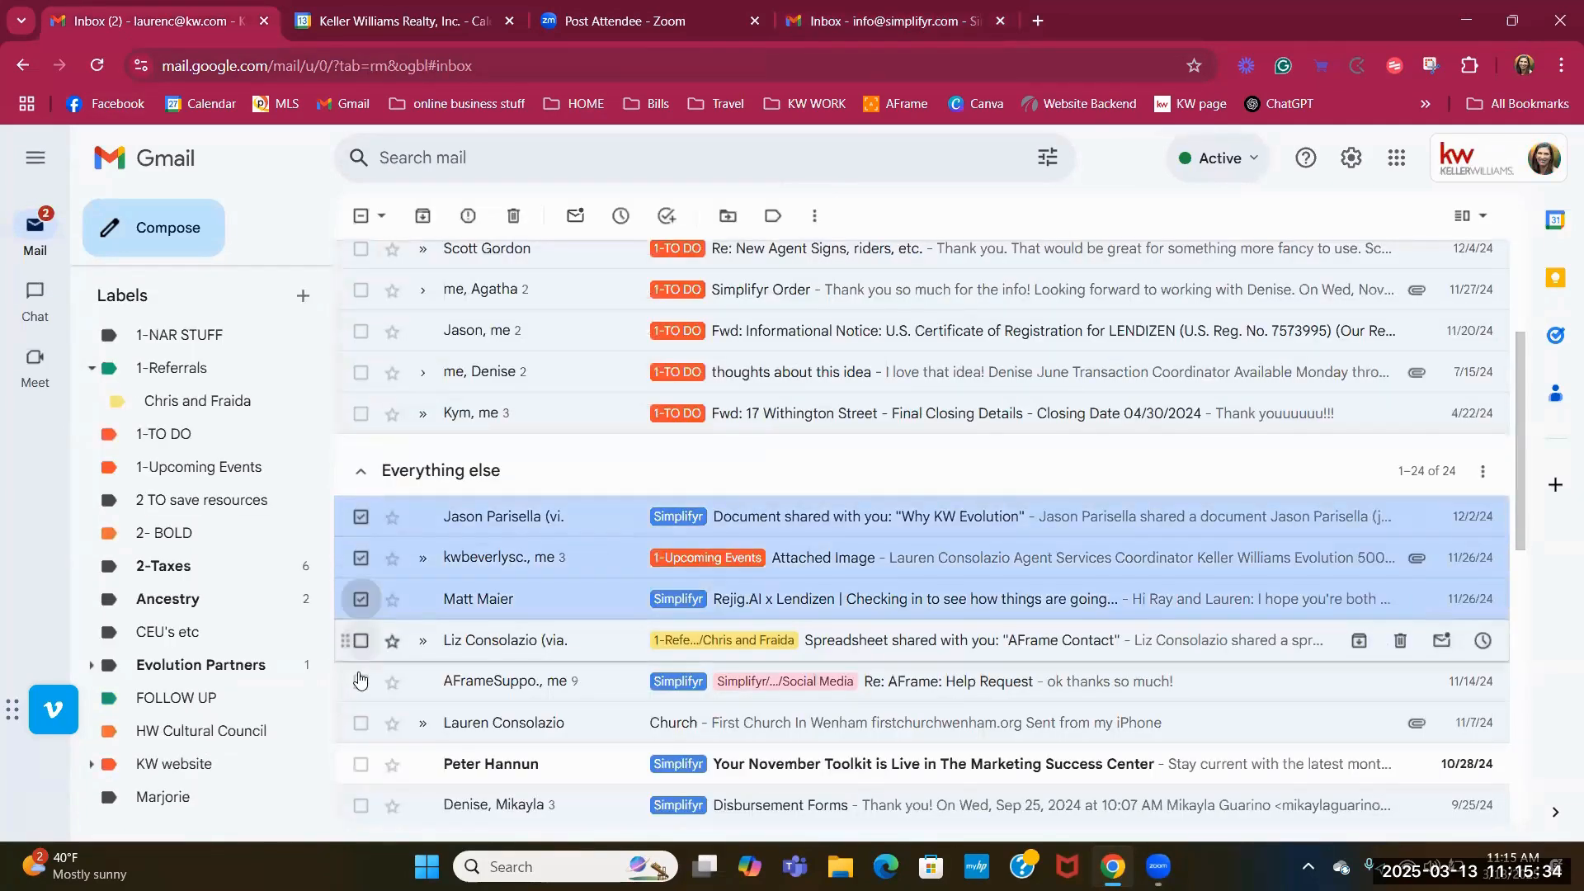
{"action": "left_click", "coordinate": [360, 681]}
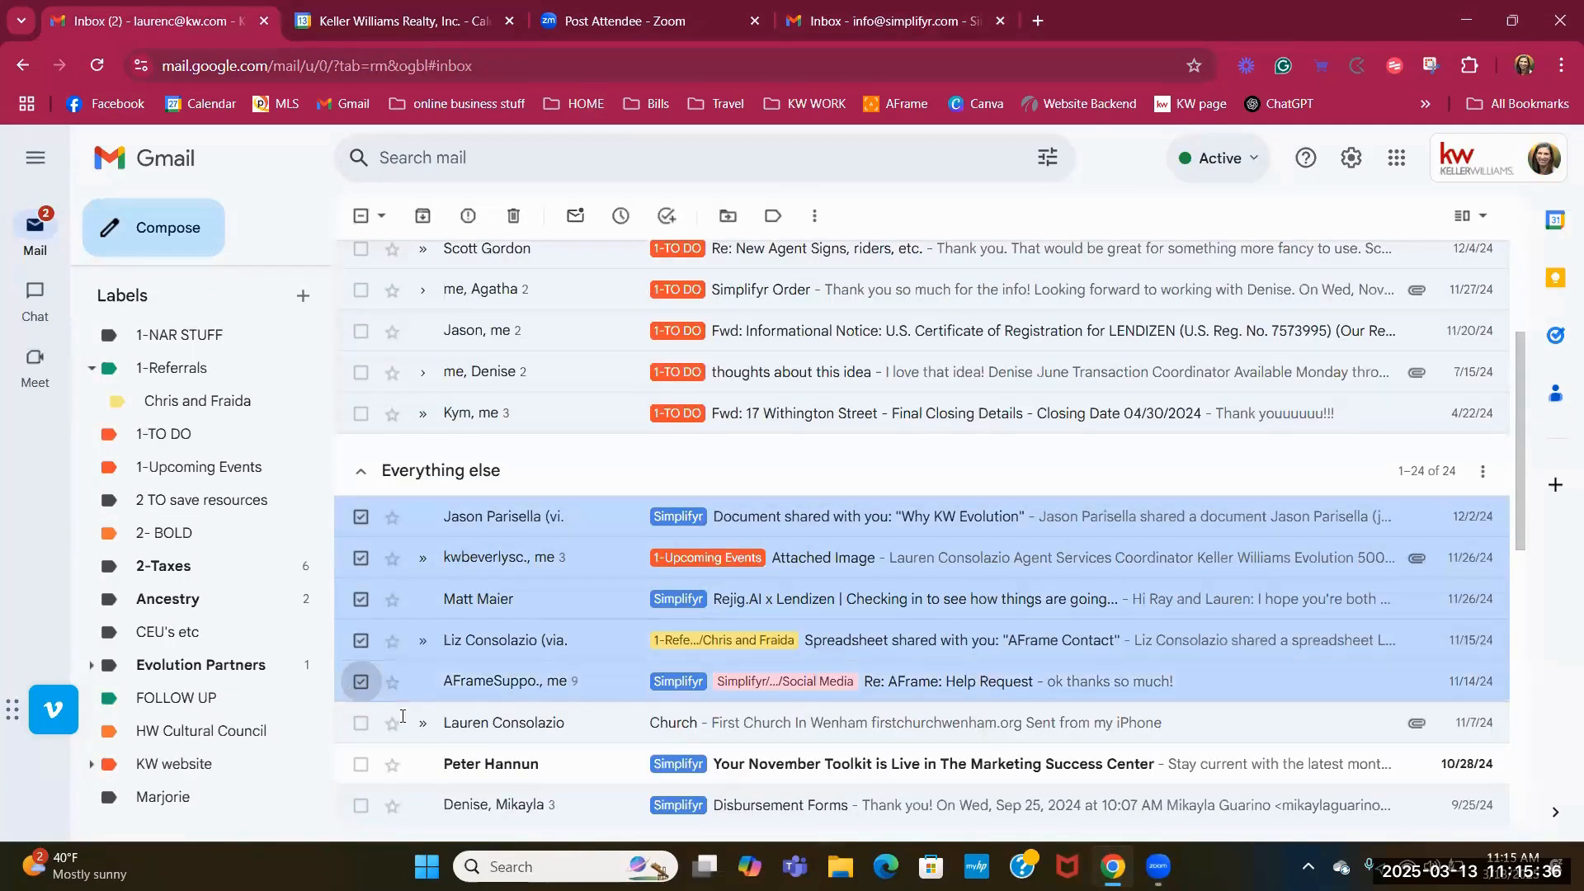
{"action": "mouse_move", "coordinate": [516, 610]}
{"action": "left_mouse_down"}
{"action": "mouse_move", "coordinate": [249, 597]}
{"action": "mouse_move", "coordinate": [313, 570]}
{"action": "mouse_move", "coordinate": [311, 588]}
{"action": "mouse_move", "coordinate": [528, 588]}
{"action": "left_mouse_up"}
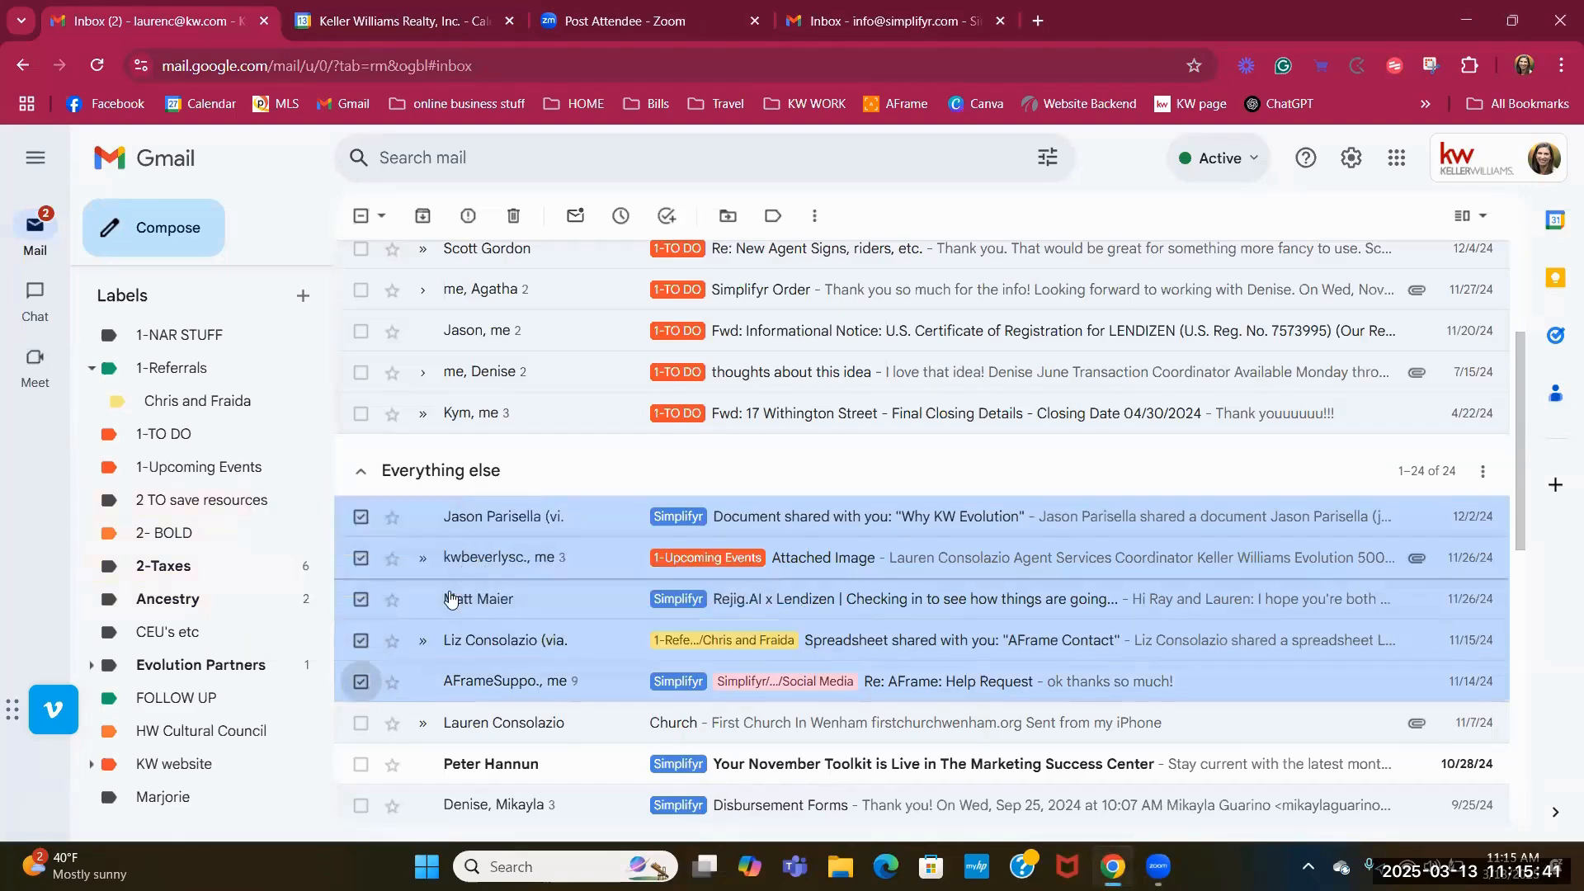
{"action": "left_click", "coordinate": [772, 218]}
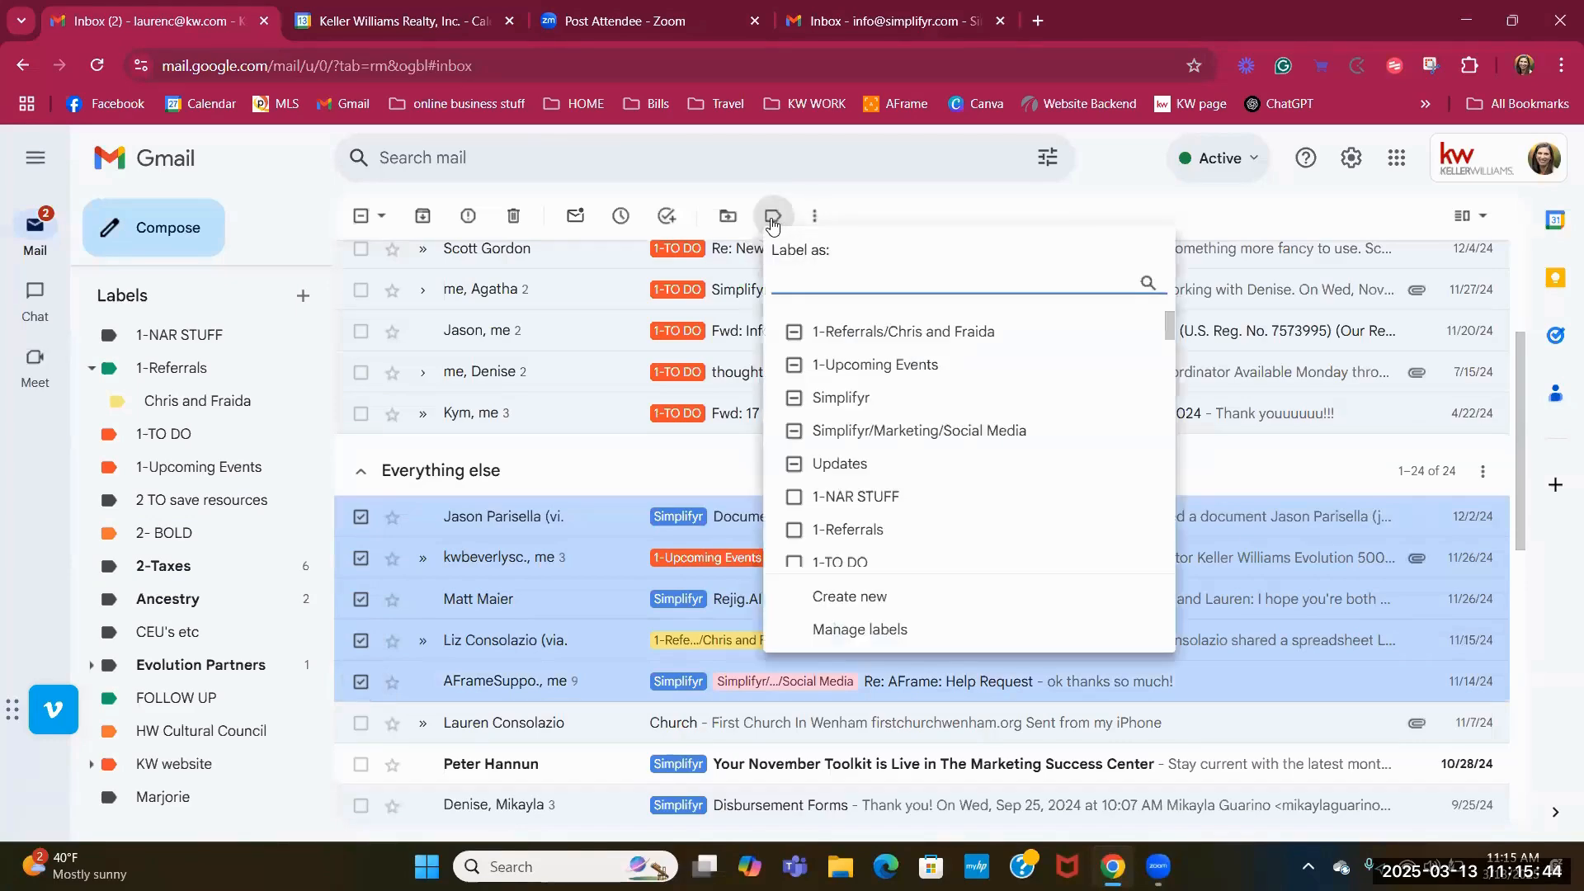
{"action": "left_click", "coordinate": [829, 199]}
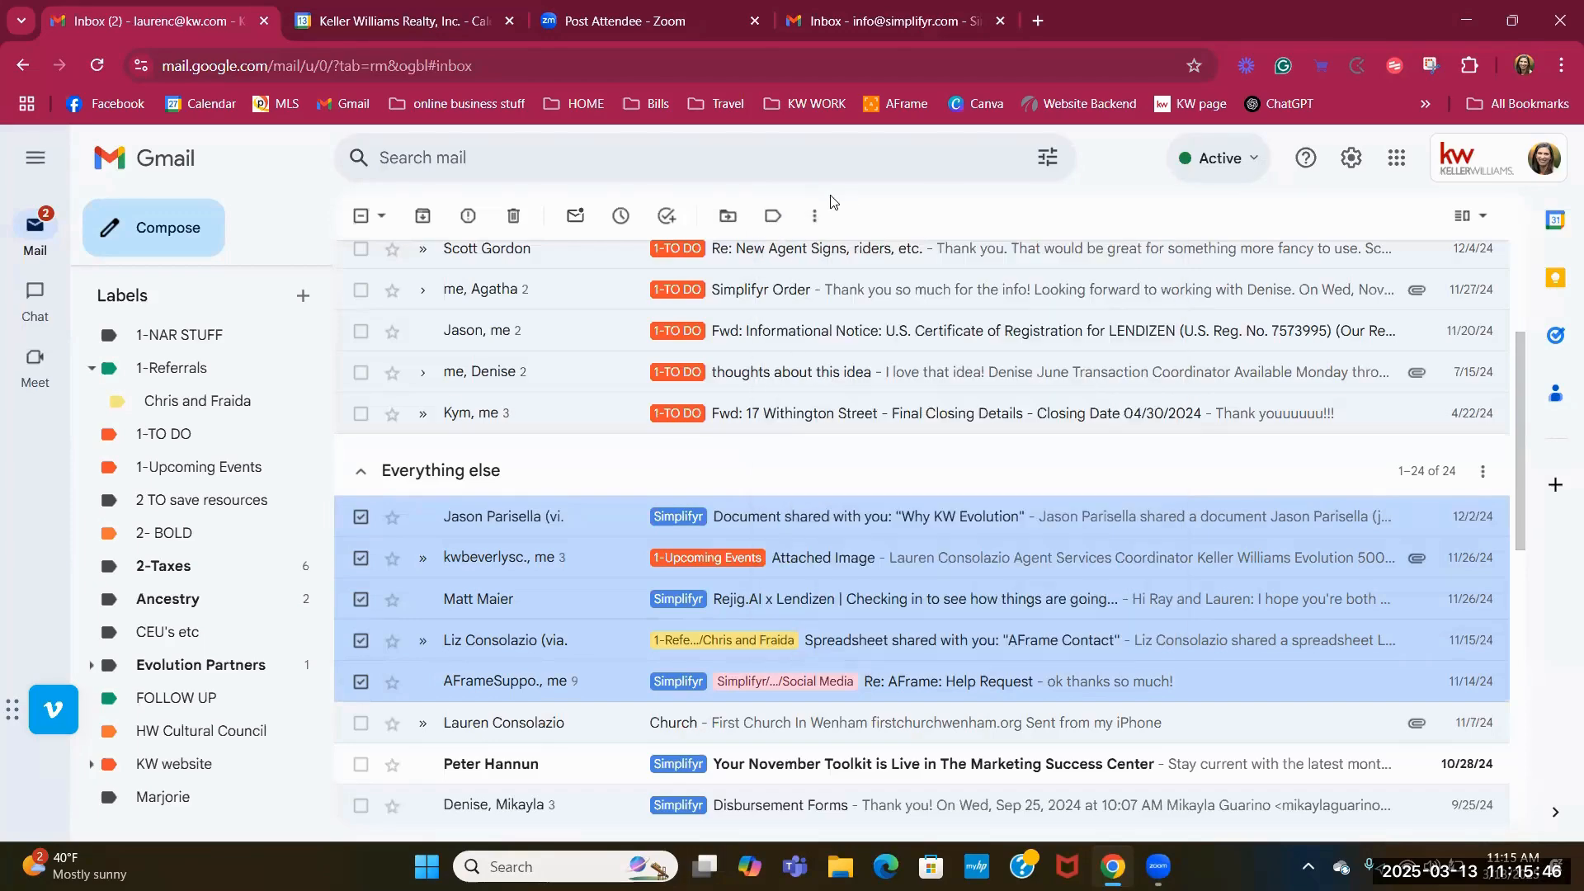
{"action": "scroll", "coordinate": [239, 482], "scroll_direction": "down", "scroll_amount": 6}
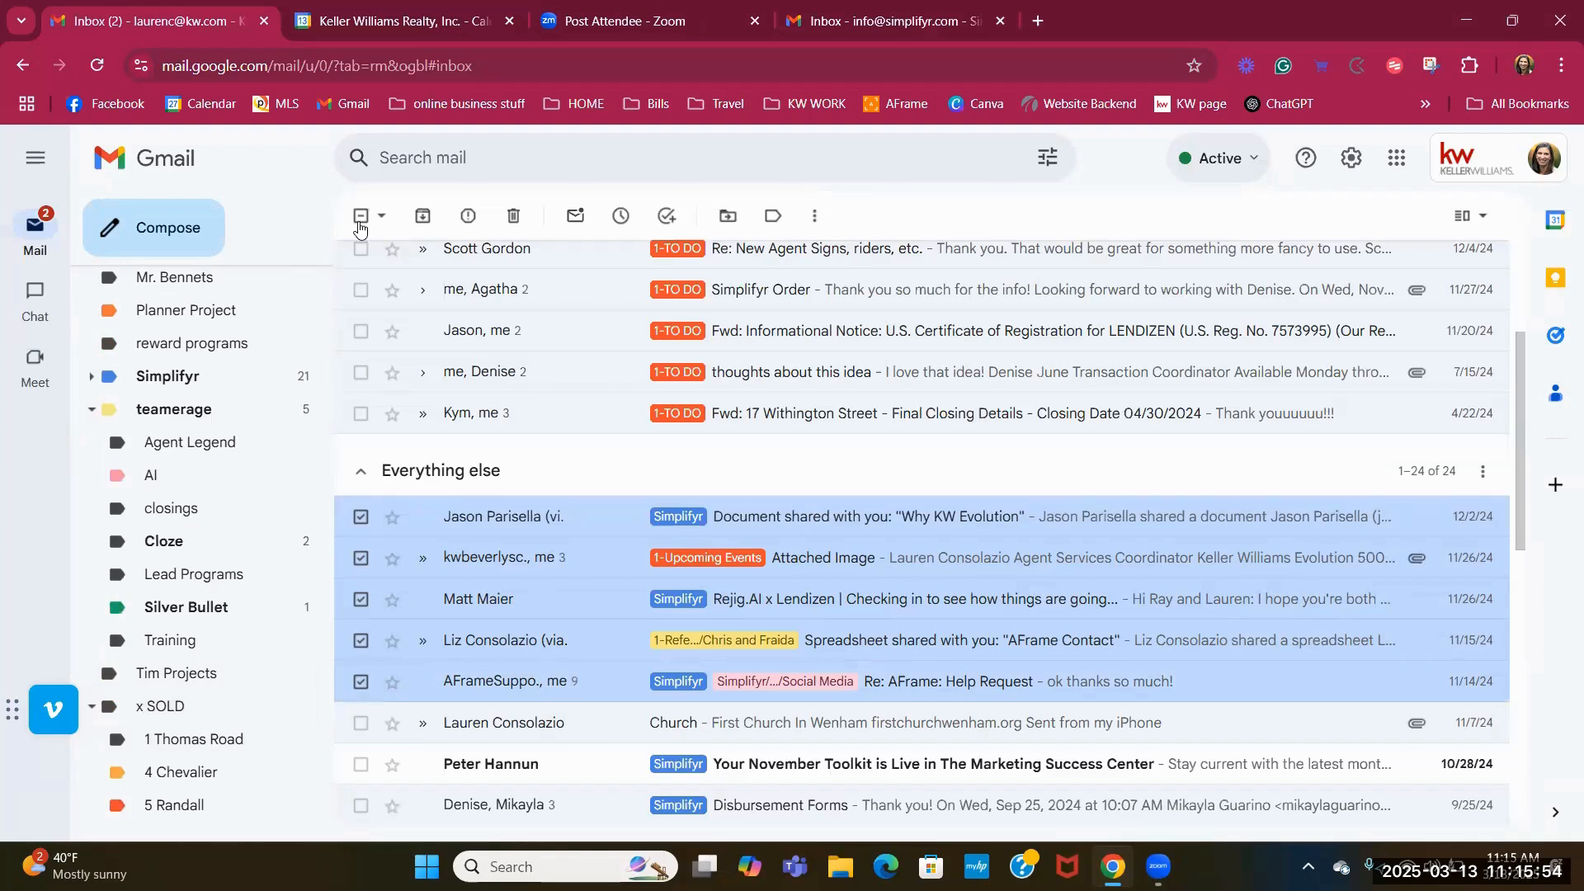
{"action": "left_click", "coordinate": [366, 226]}
{"action": "scroll", "coordinate": [980, 697], "scroll_direction": "up", "scroll_amount": 3}
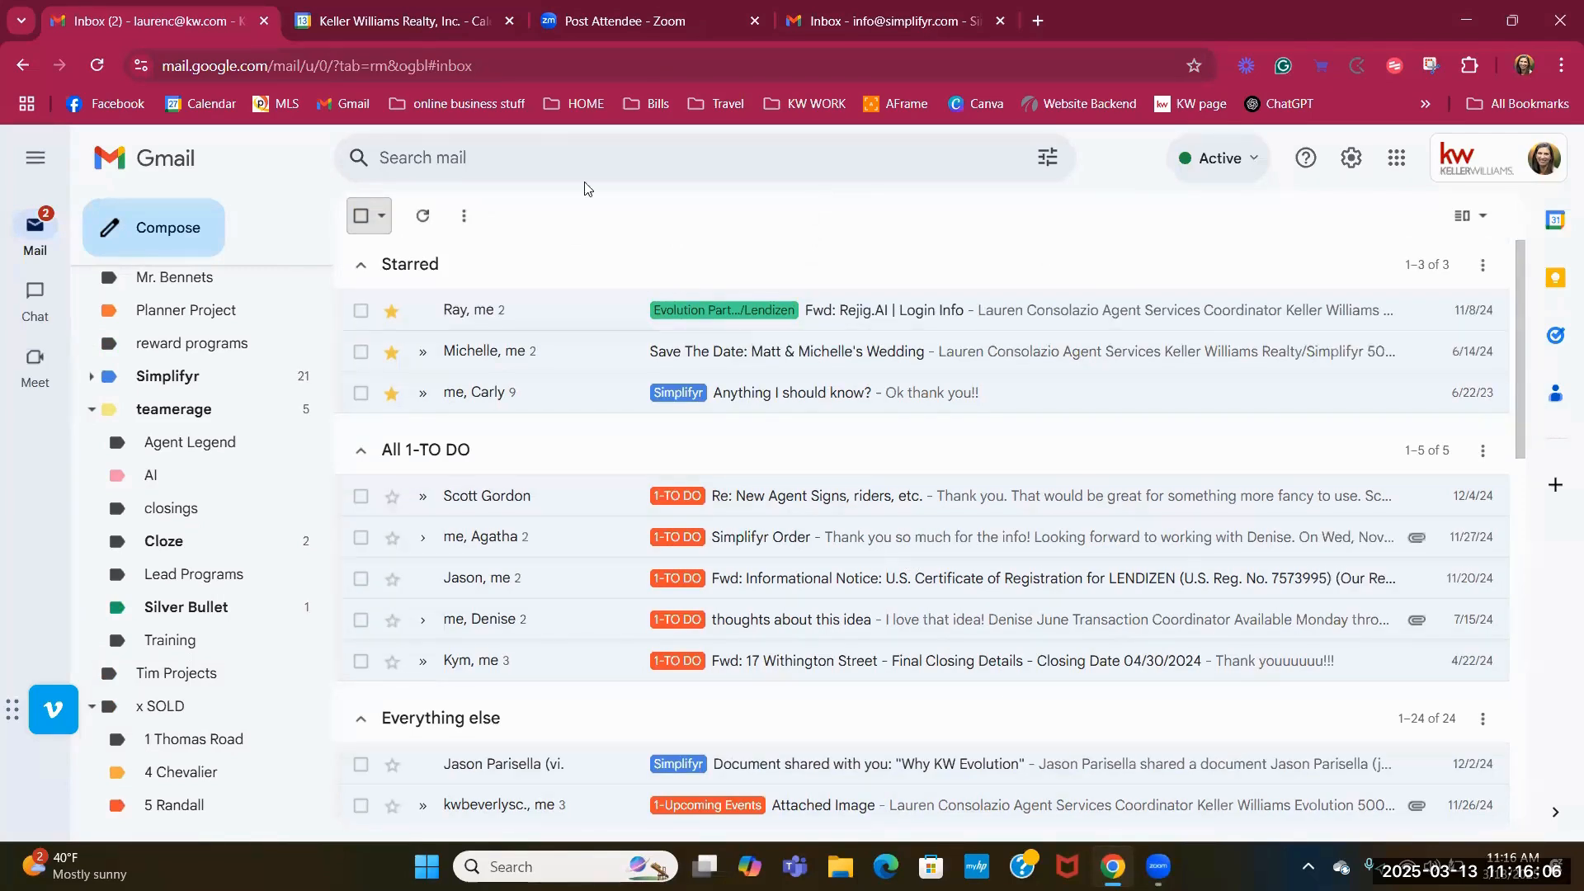
Search mail for the Lendizen contact and show all conversations involving her address.
{"action": "left_click", "coordinate": [555, 158]}
{"action": "type", "text": "kathy"}
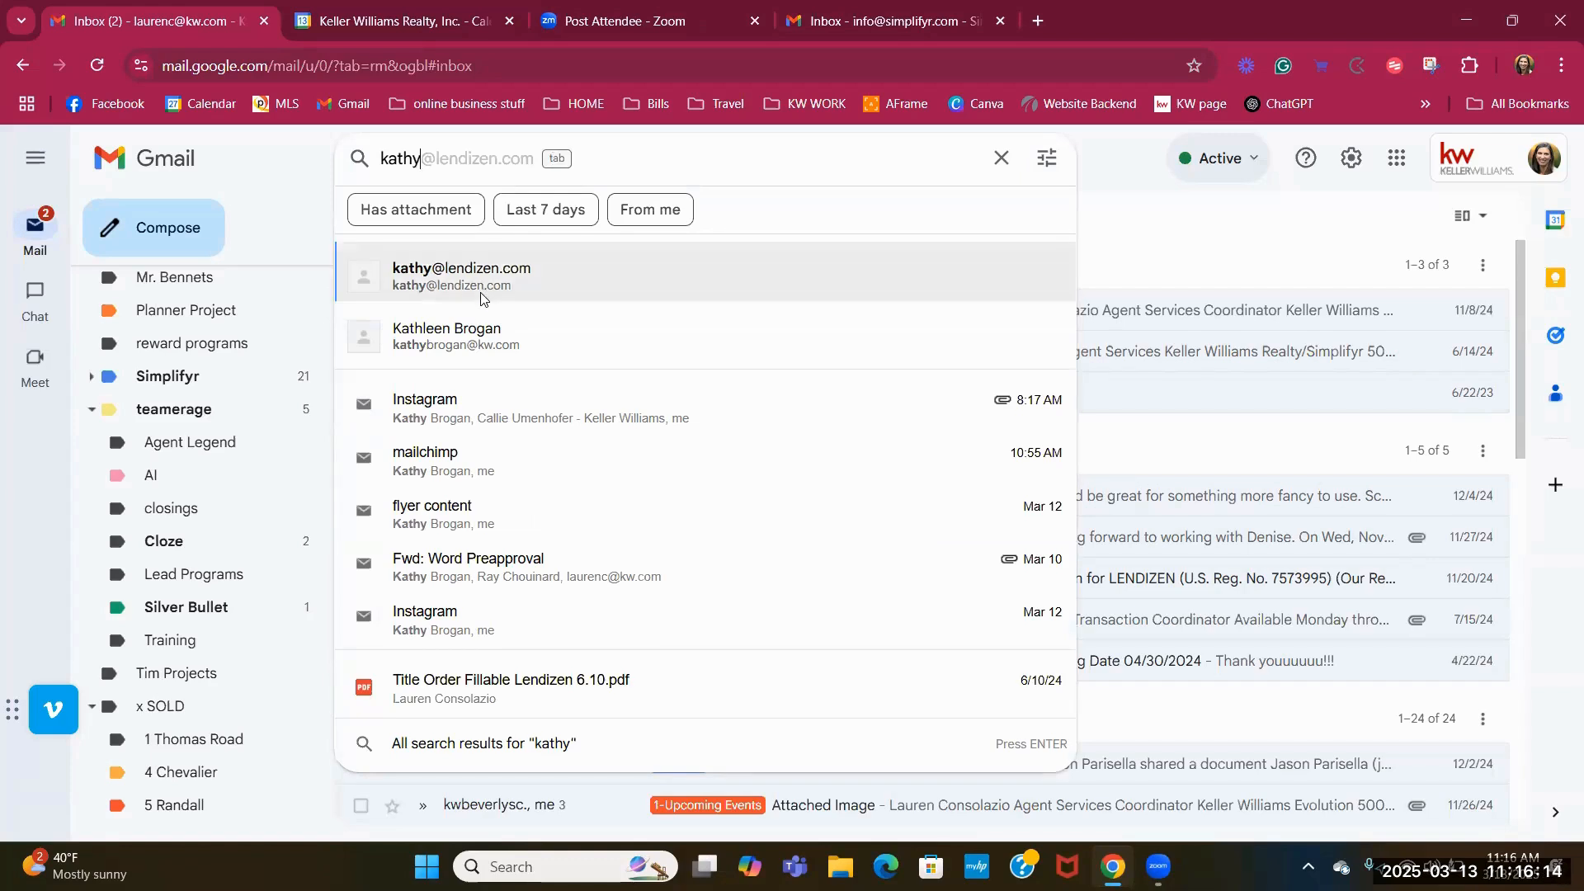
{"action": "left_click", "coordinate": [479, 297]}
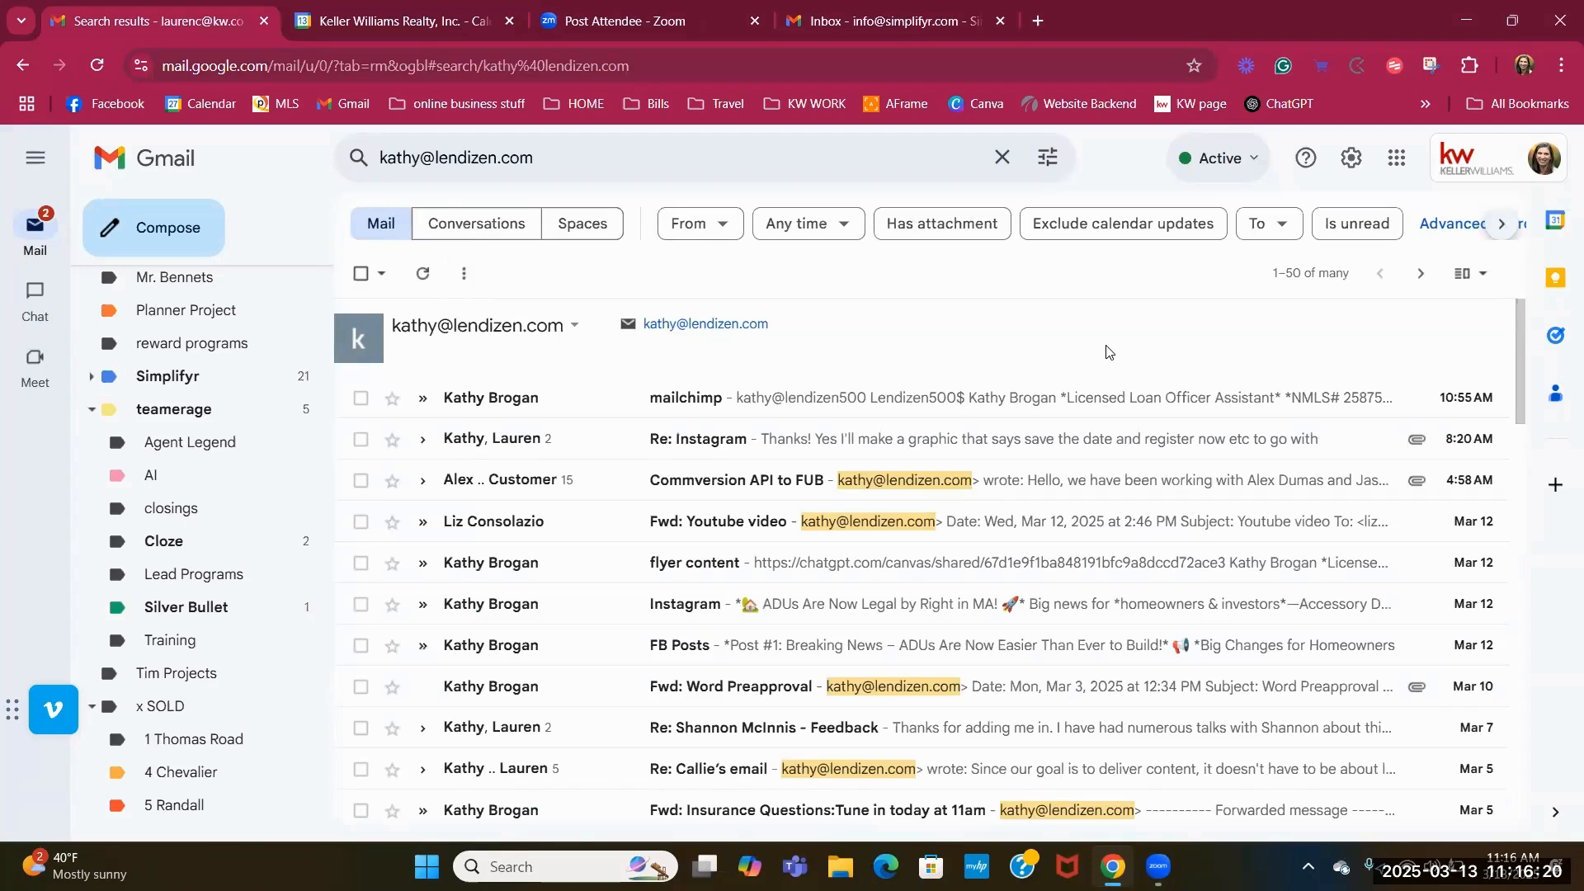
{"action": "left_click", "coordinate": [1292, 286]}
{"action": "left_click", "coordinate": [1176, 328]}
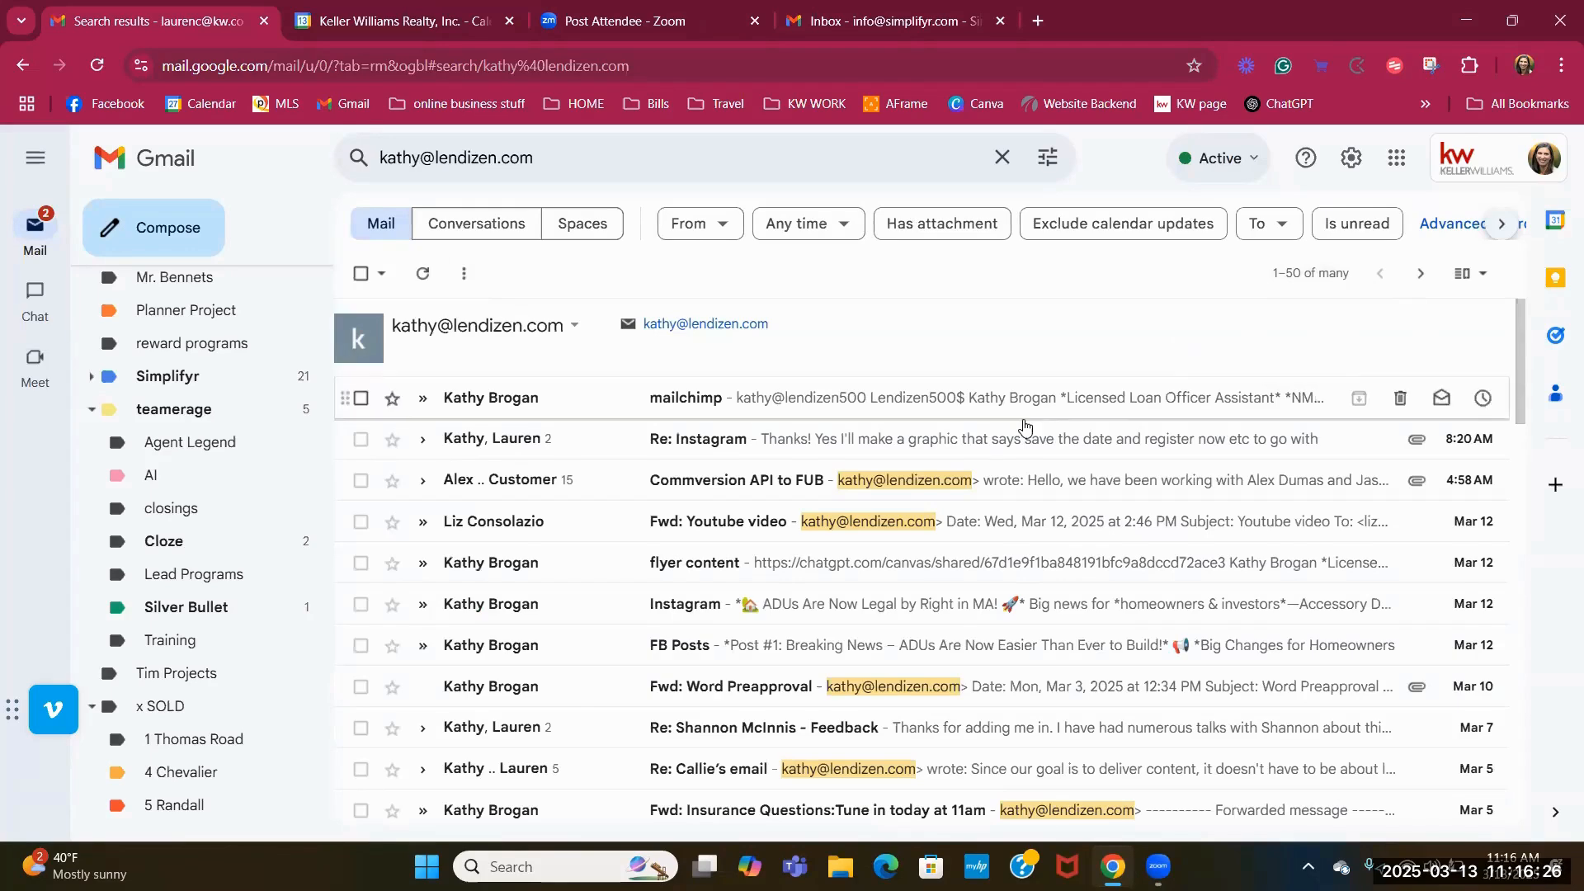
Tick the select-all checkbox for the 50 results on the page.
{"action": "scroll", "coordinate": [1028, 423], "scroll_direction": "down", "scroll_amount": 10}
{"action": "scroll", "coordinate": [1028, 423], "scroll_direction": "down", "scroll_amount": 5}
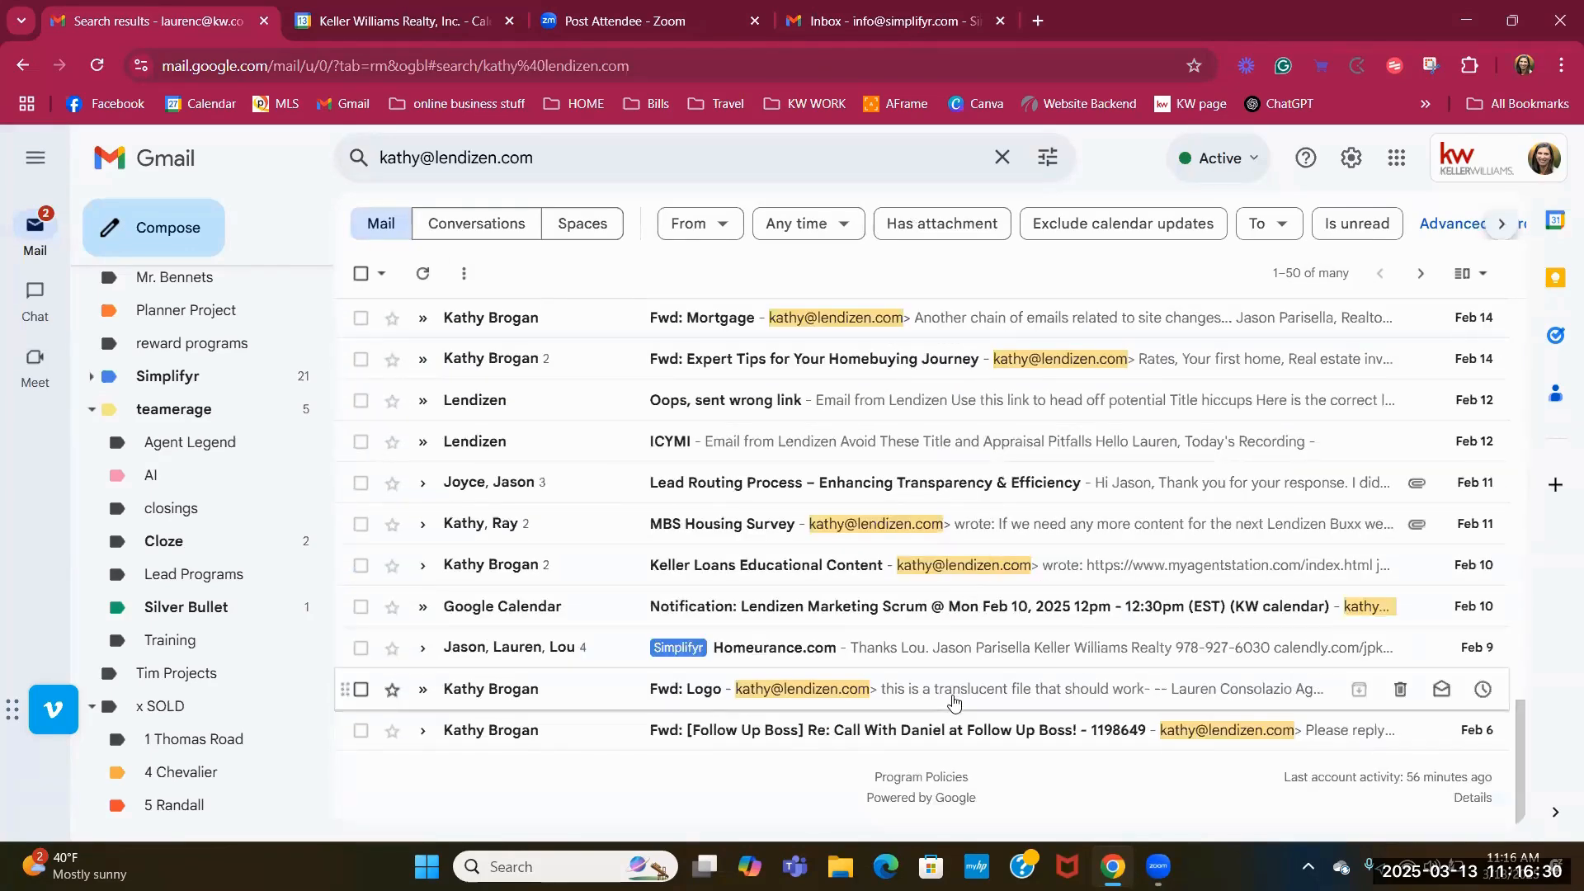
{"action": "scroll", "coordinate": [375, 437], "scroll_direction": "up", "scroll_amount": 15}
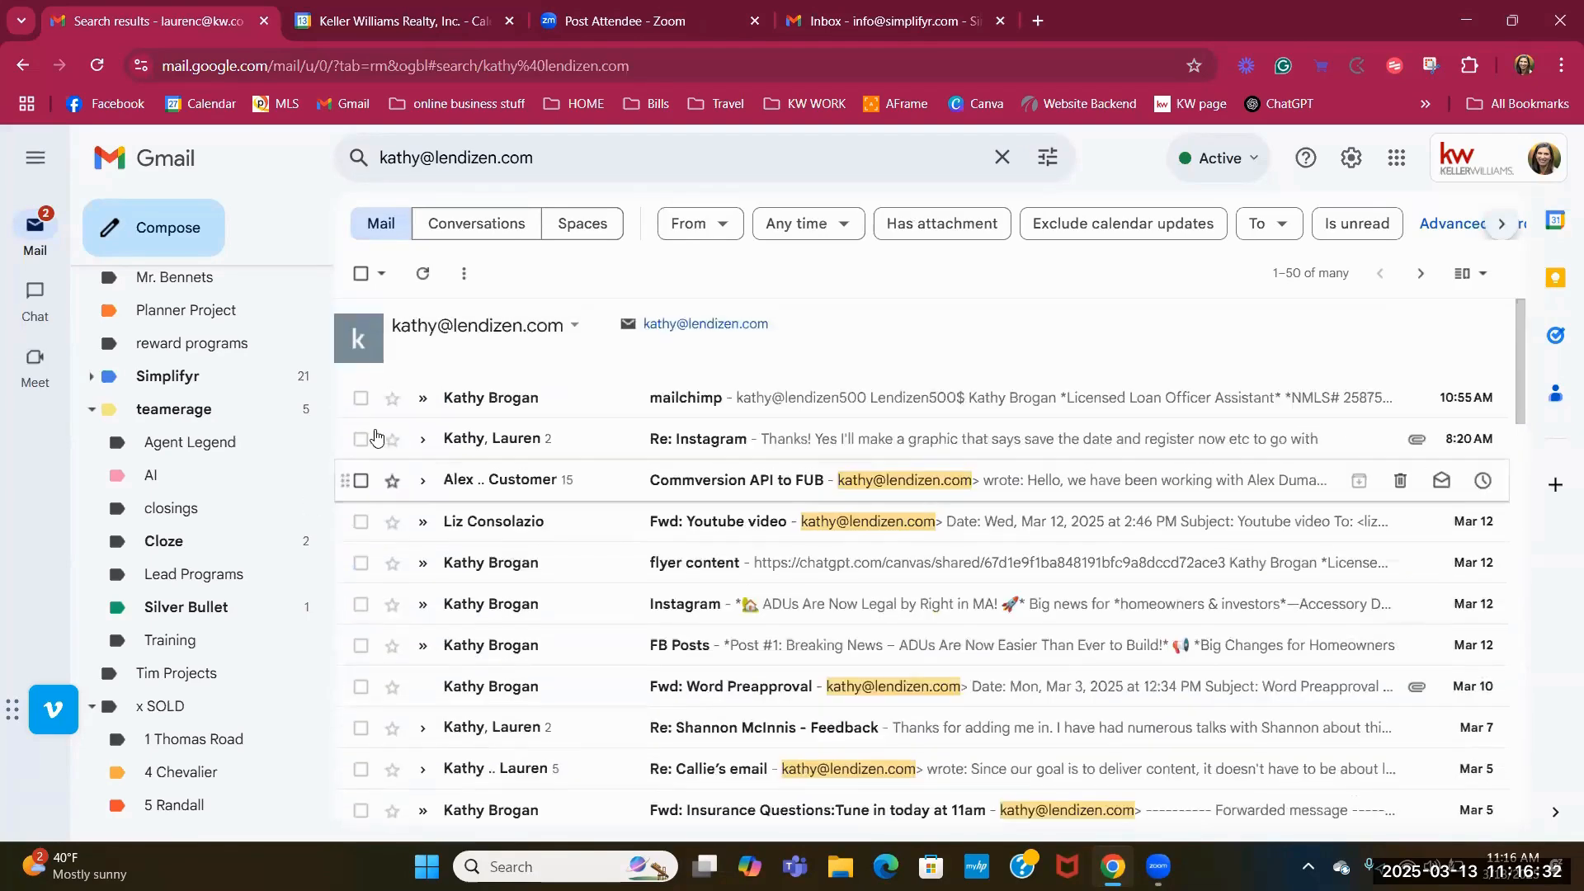
{"action": "left_click", "coordinate": [361, 277]}
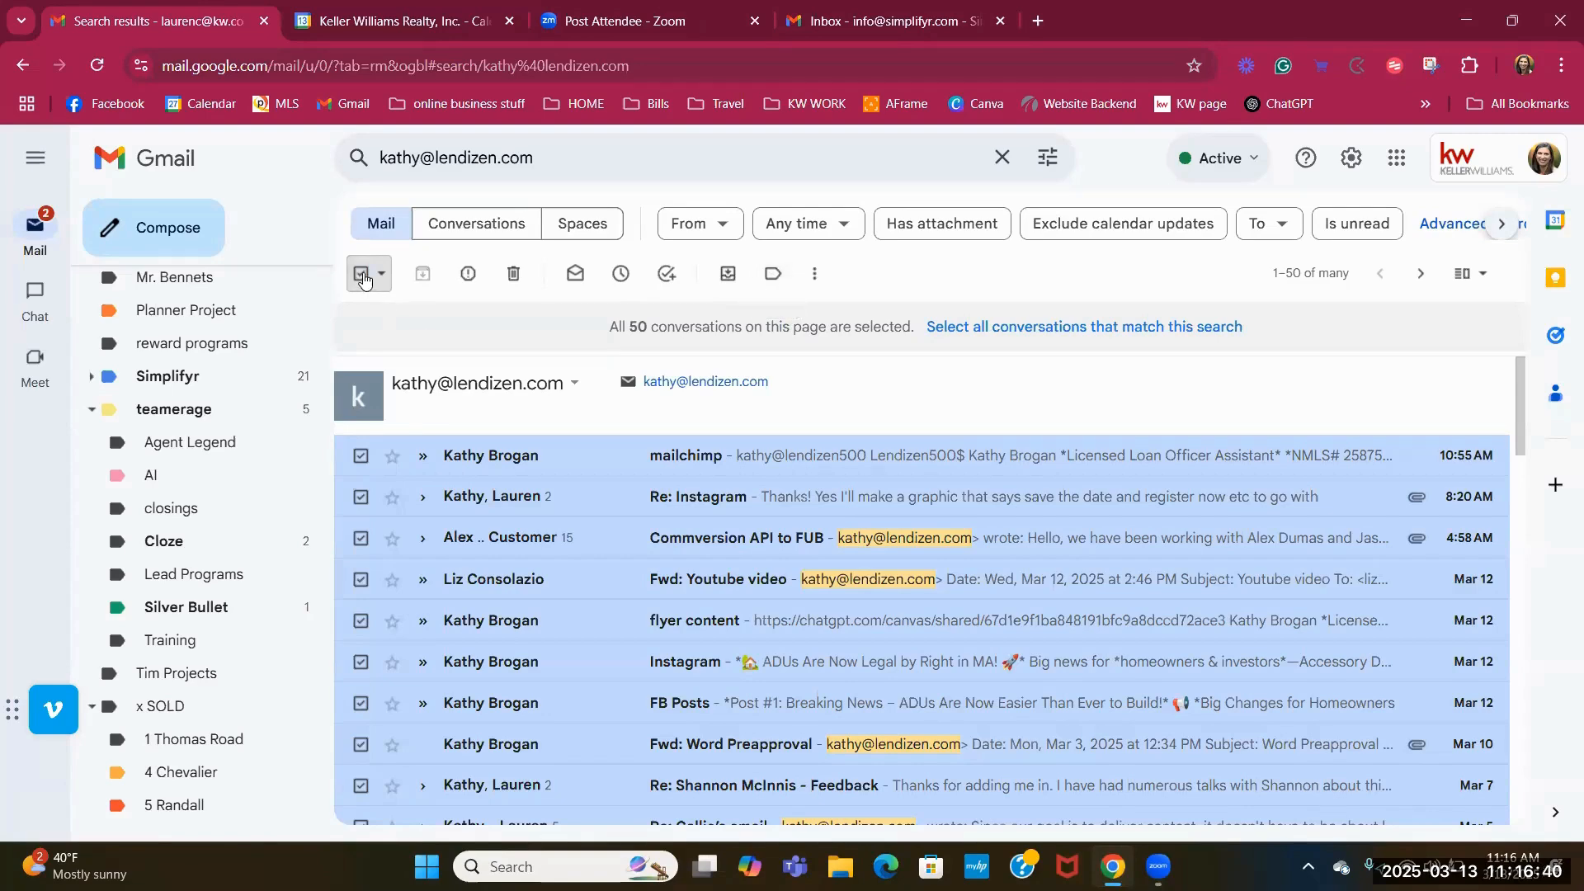
Reselect all 50 results and page forward to the last page of search results.
{"action": "left_click", "coordinate": [361, 279]}
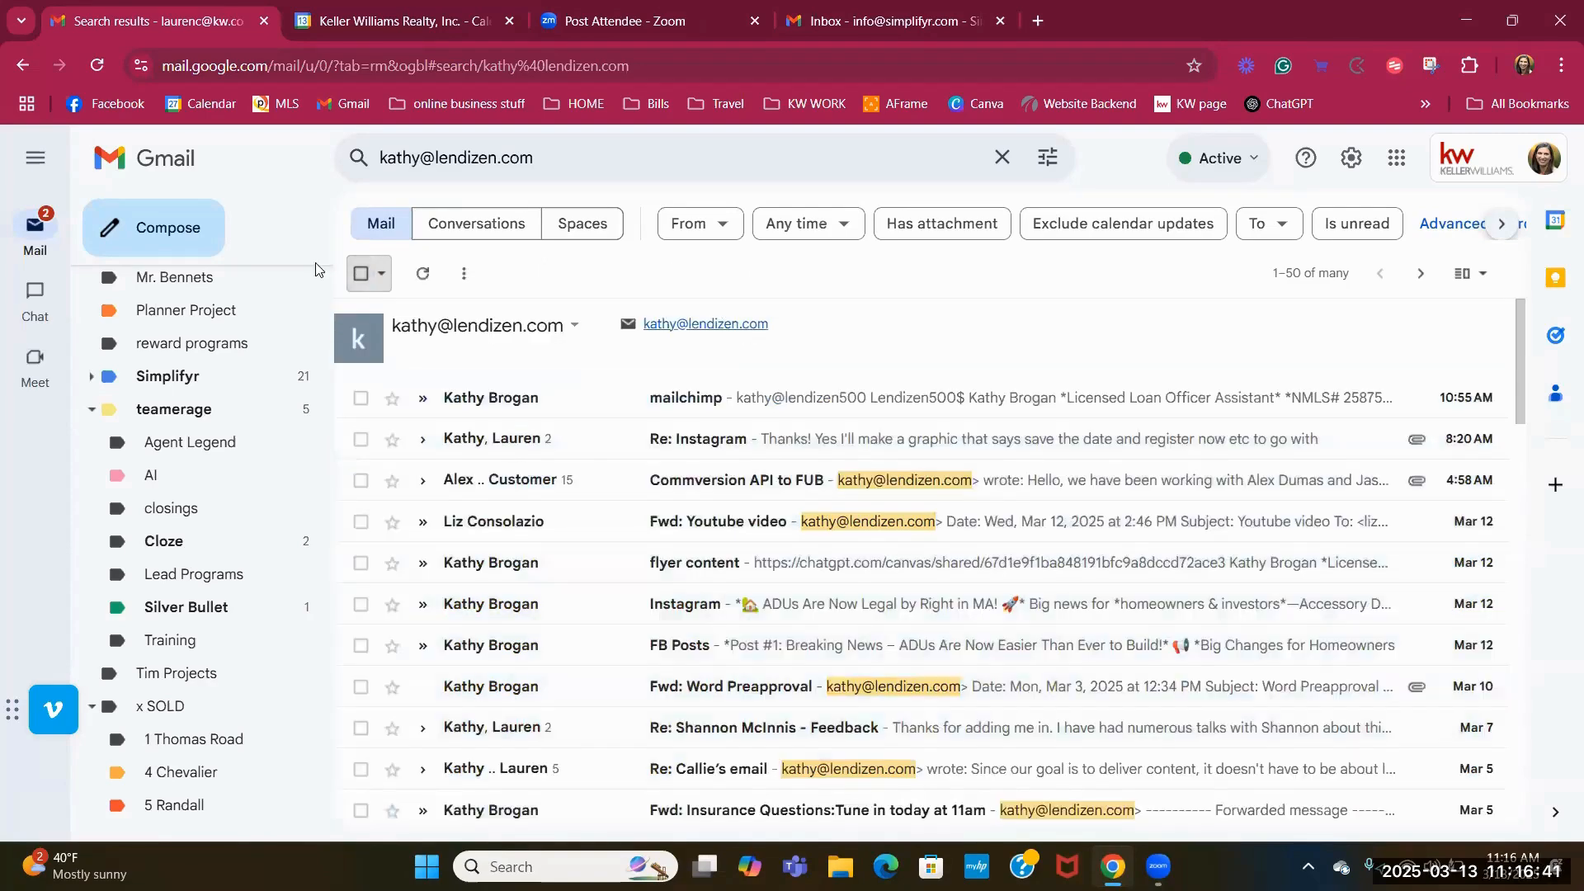
{"action": "left_click", "coordinate": [359, 276]}
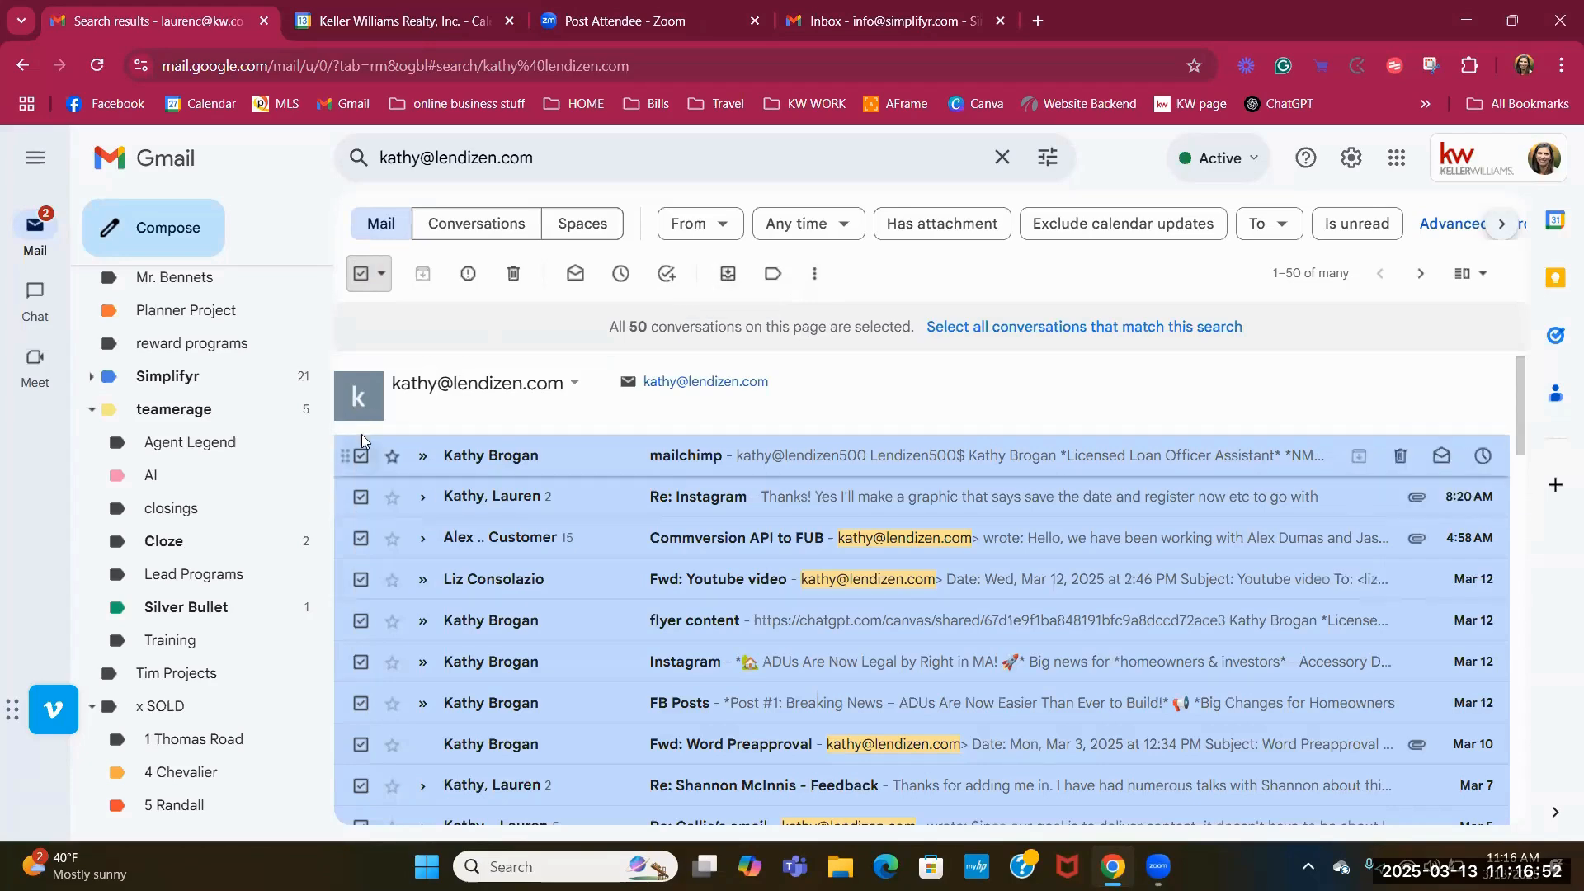
{"action": "scroll", "coordinate": [597, 587], "scroll_direction": "down", "scroll_amount": 20}
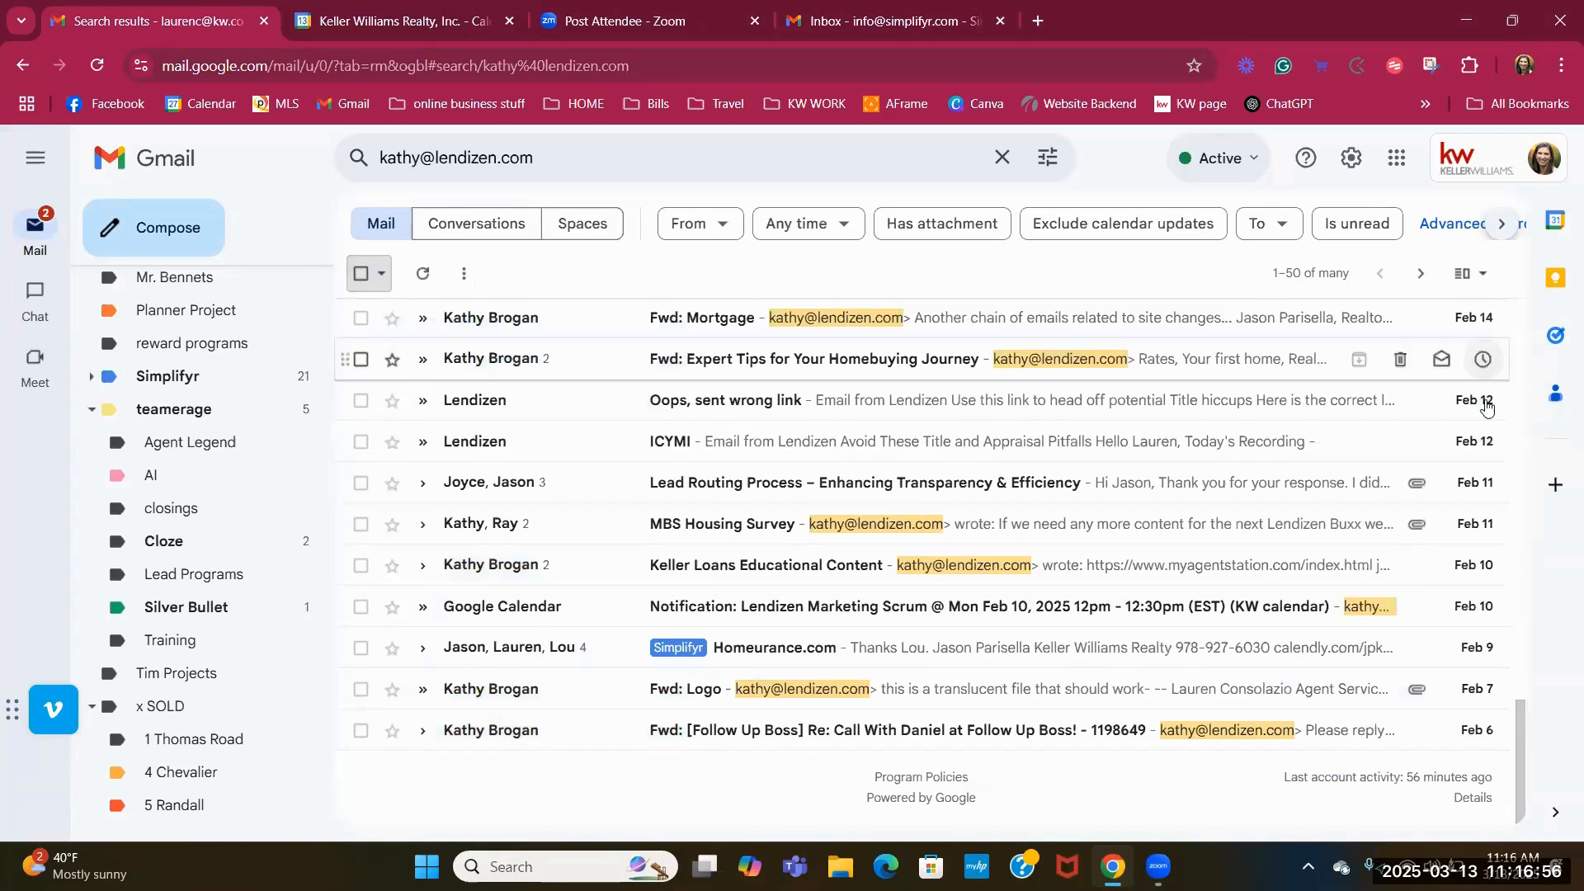
{"action": "left_click", "coordinate": [1419, 275]}
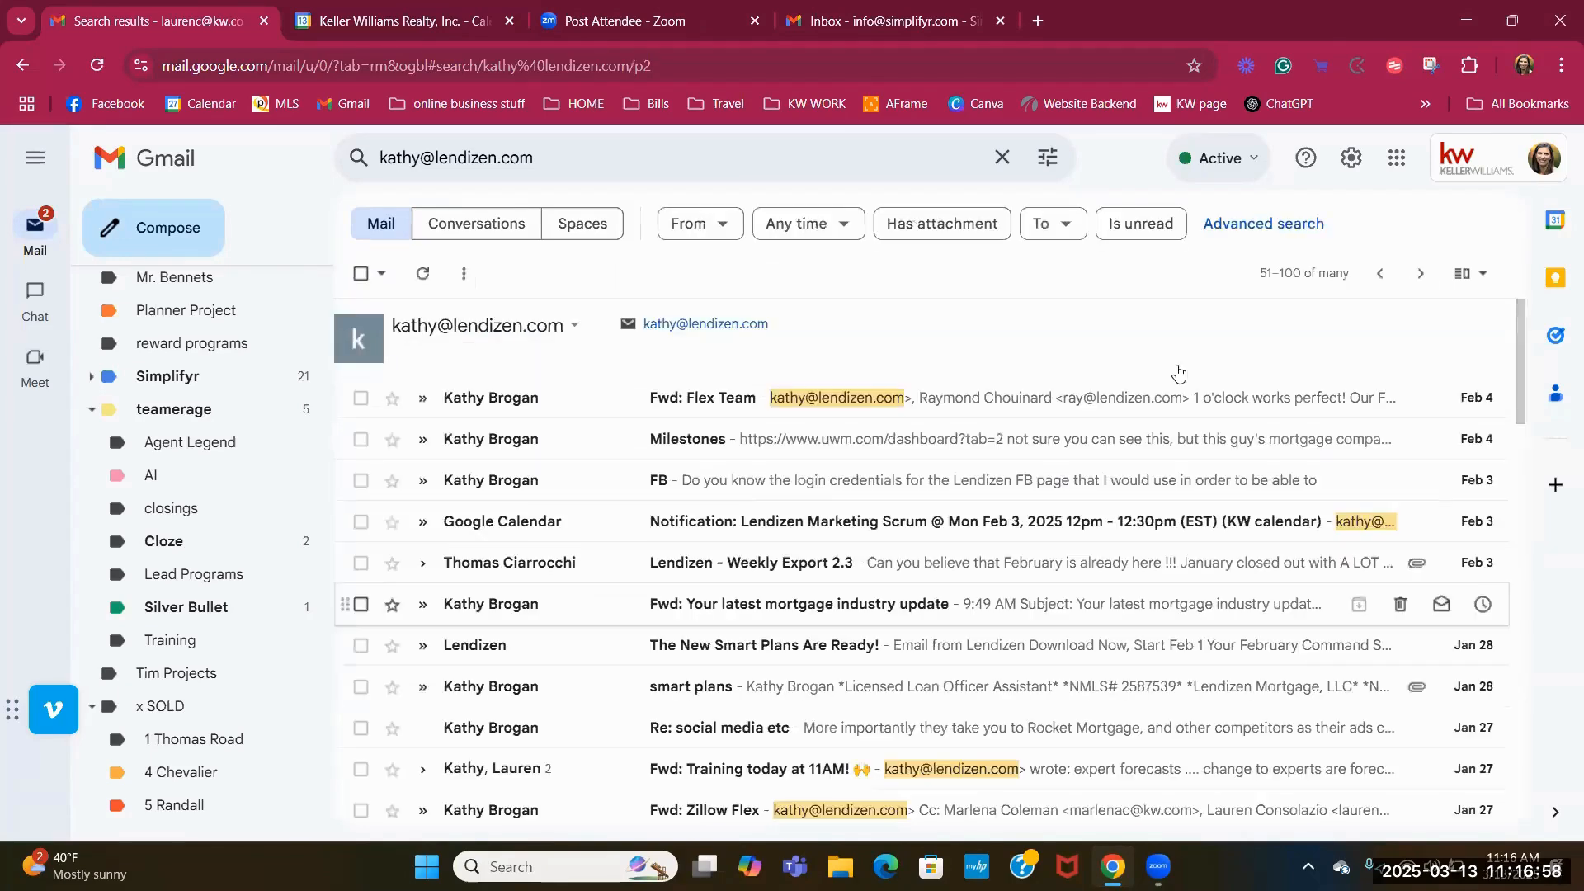
{"action": "left_click", "coordinate": [1422, 280]}
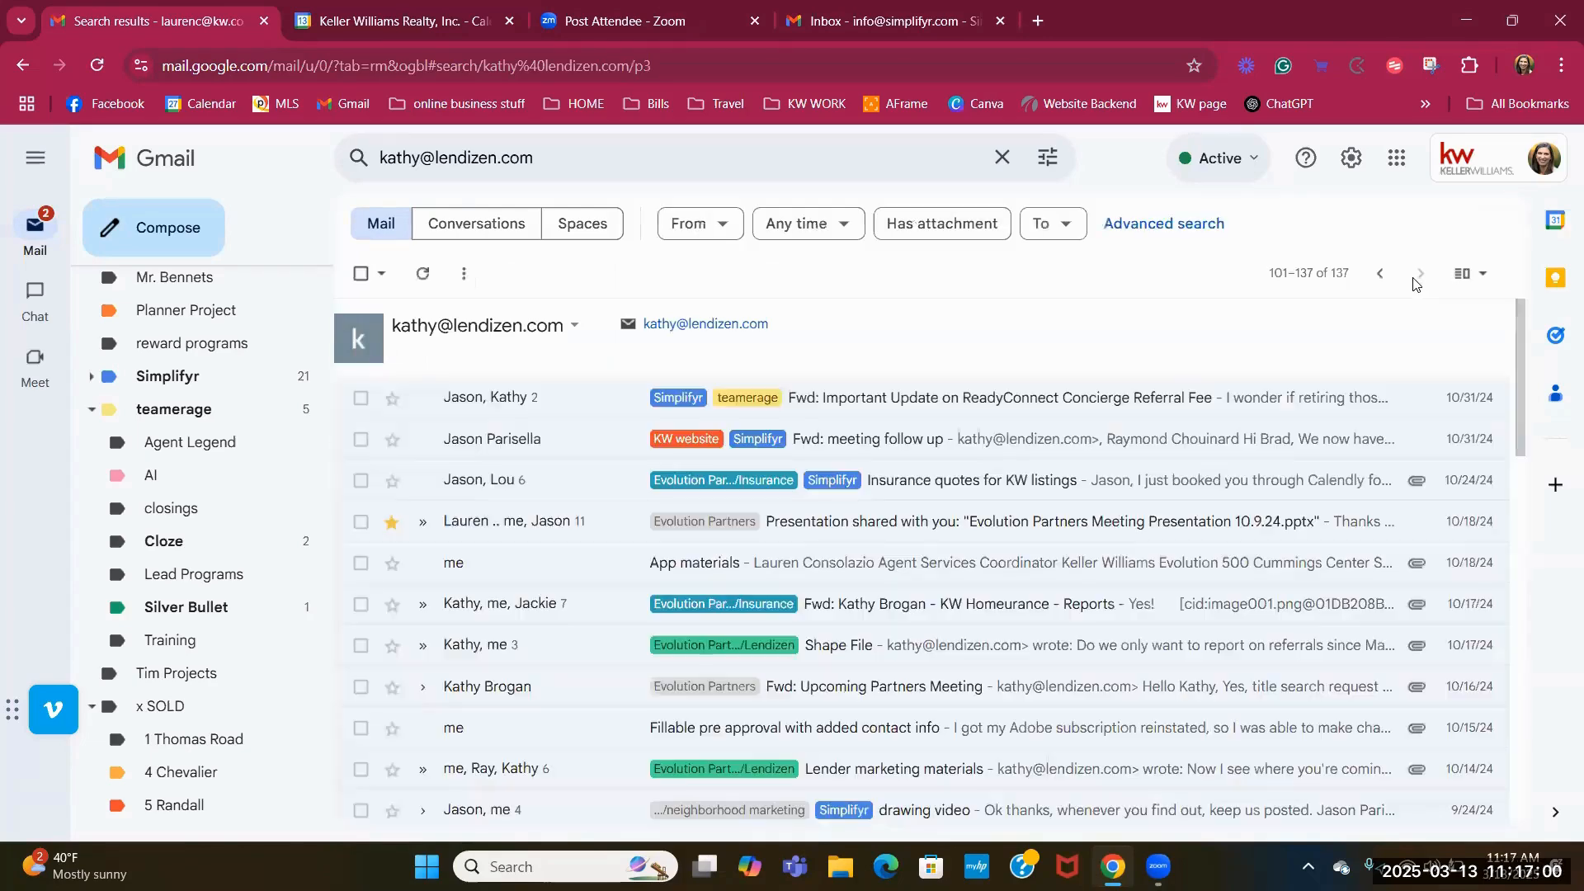
Tick the first two results, open the More actions menu, then switch to the Simplifyr inbox.
{"action": "left_click", "coordinate": [360, 398]}
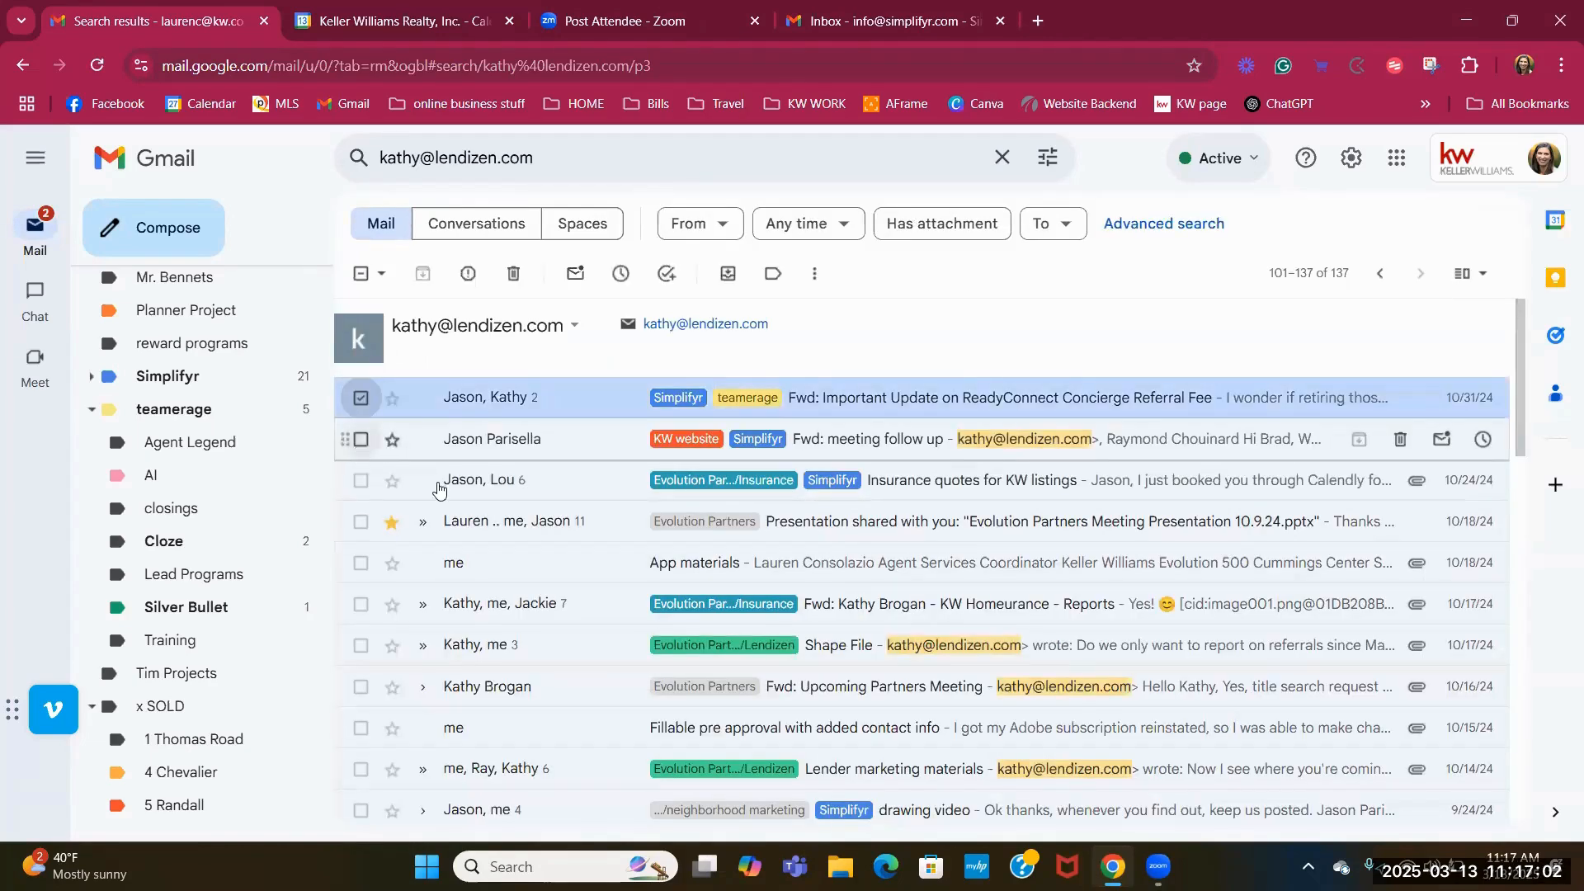
{"action": "left_click", "coordinate": [361, 440]}
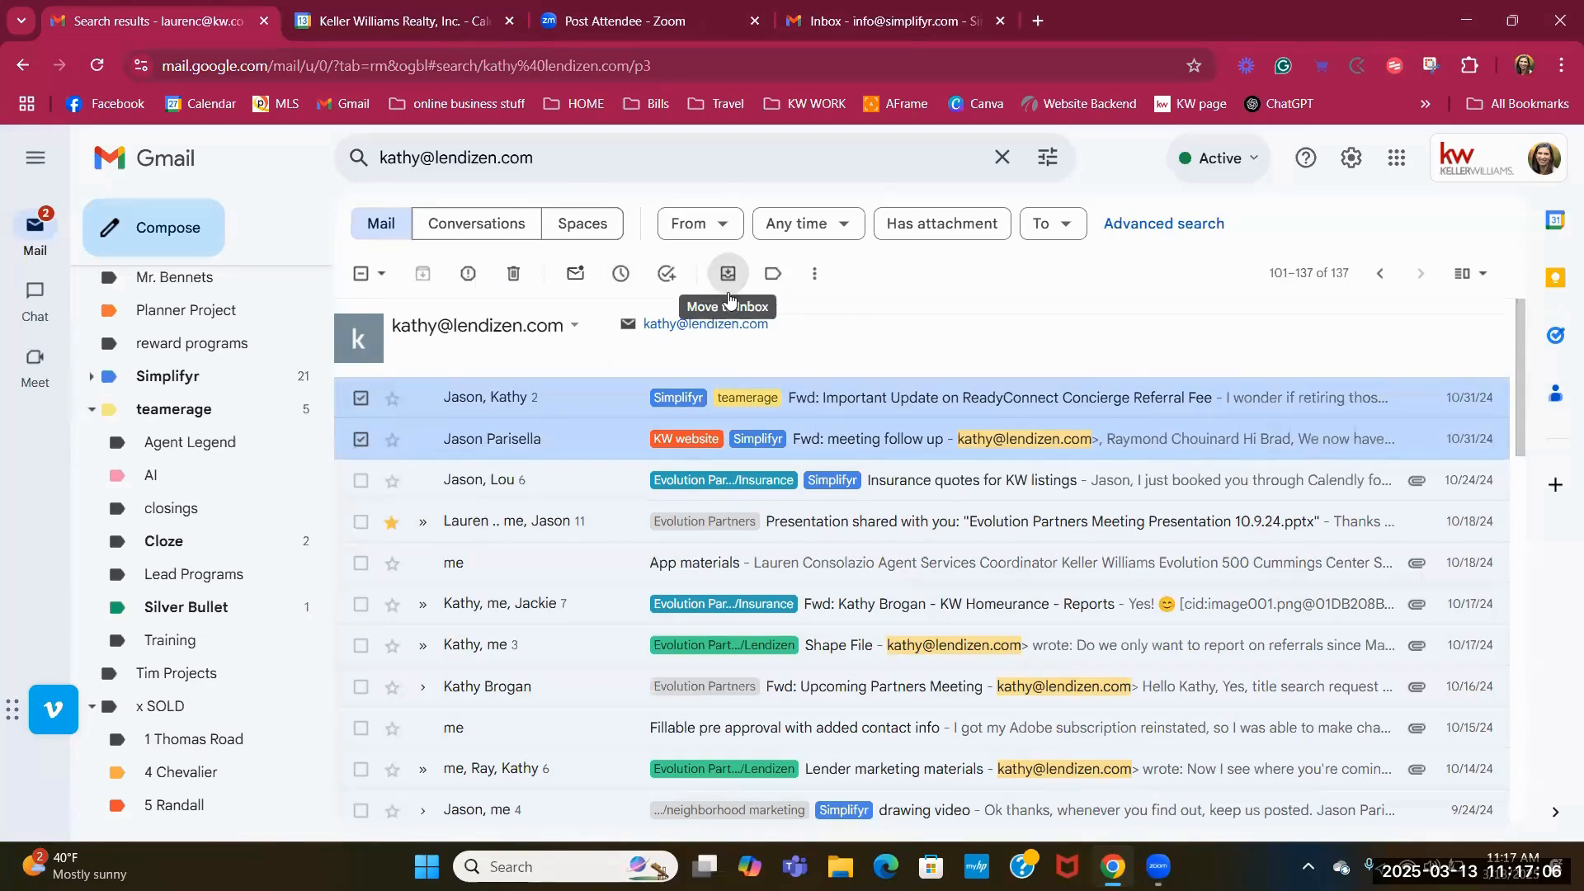
{"action": "left_click", "coordinate": [811, 280]}
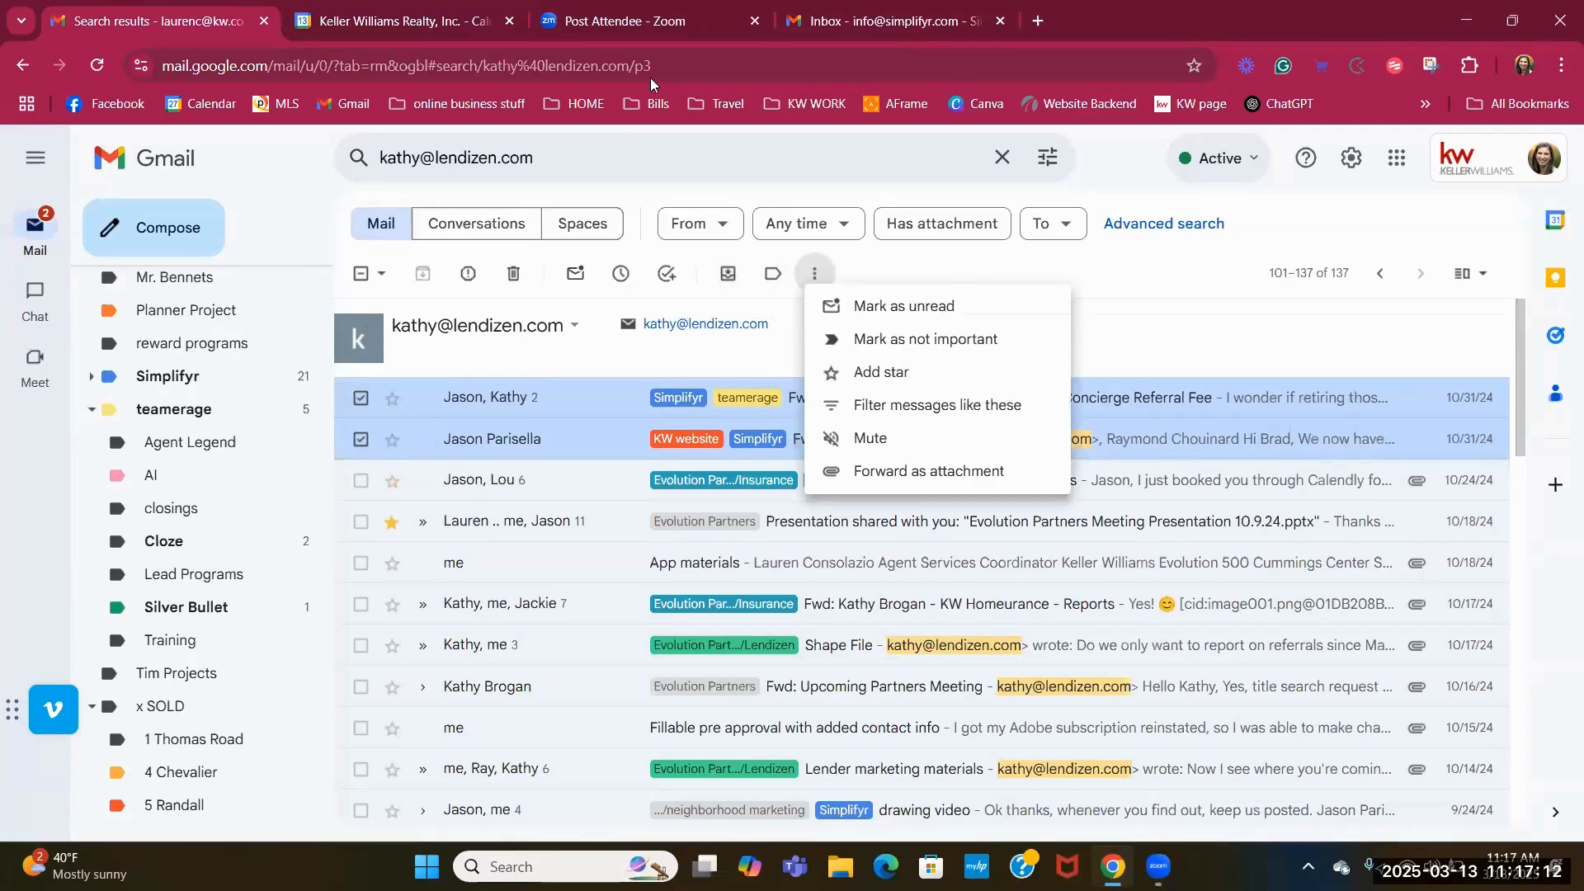
{"action": "left_click", "coordinate": [838, 22]}
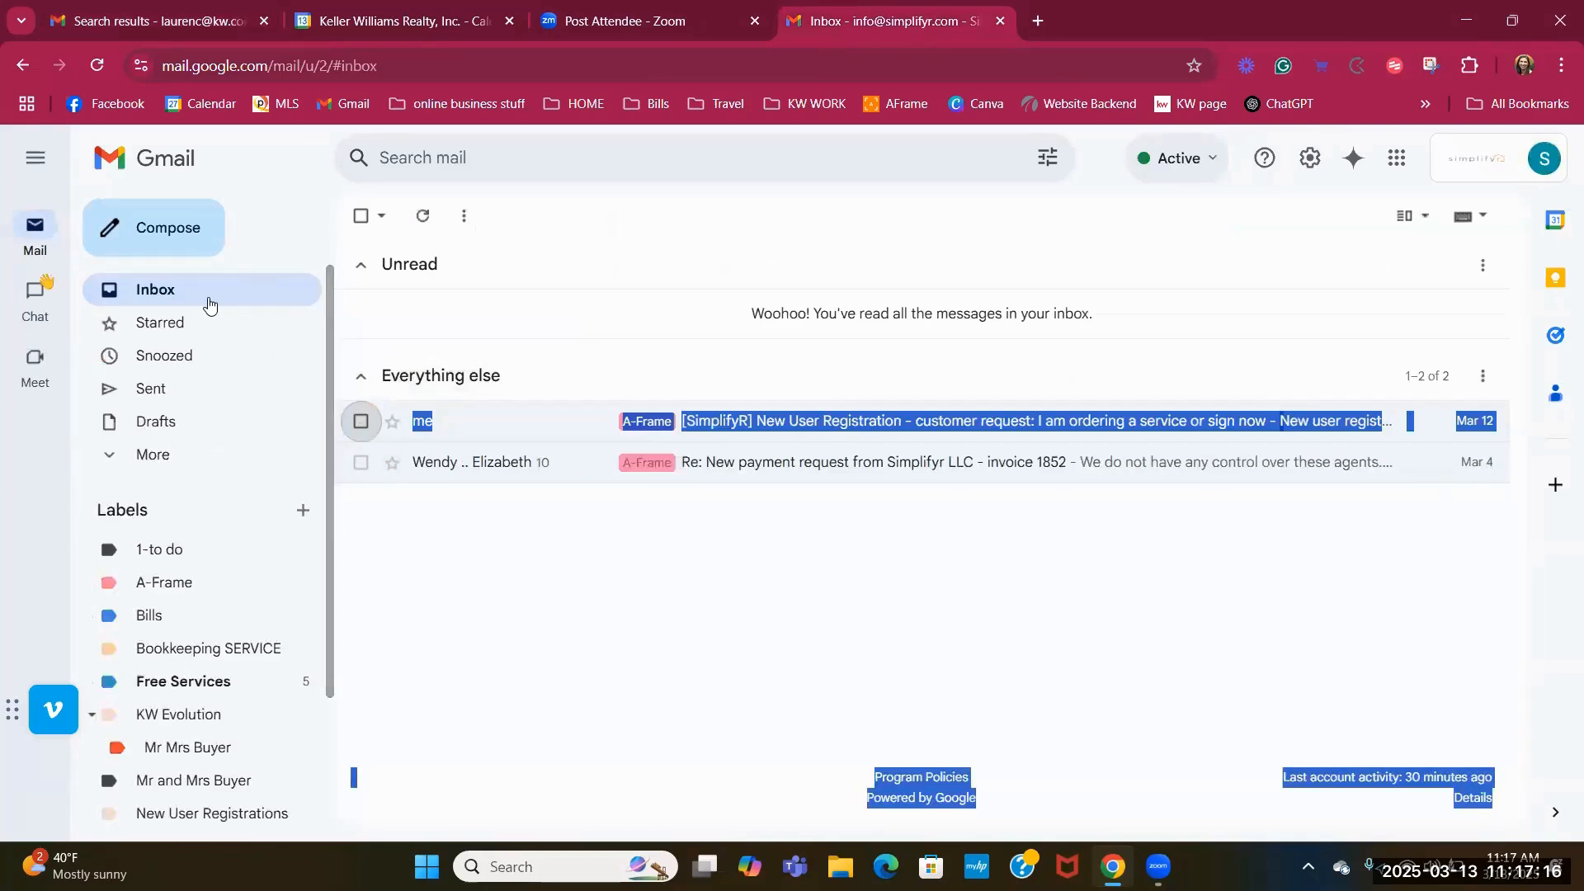
{"action": "left_click", "coordinate": [211, 584]}
{"action": "left_click", "coordinate": [360, 275]}
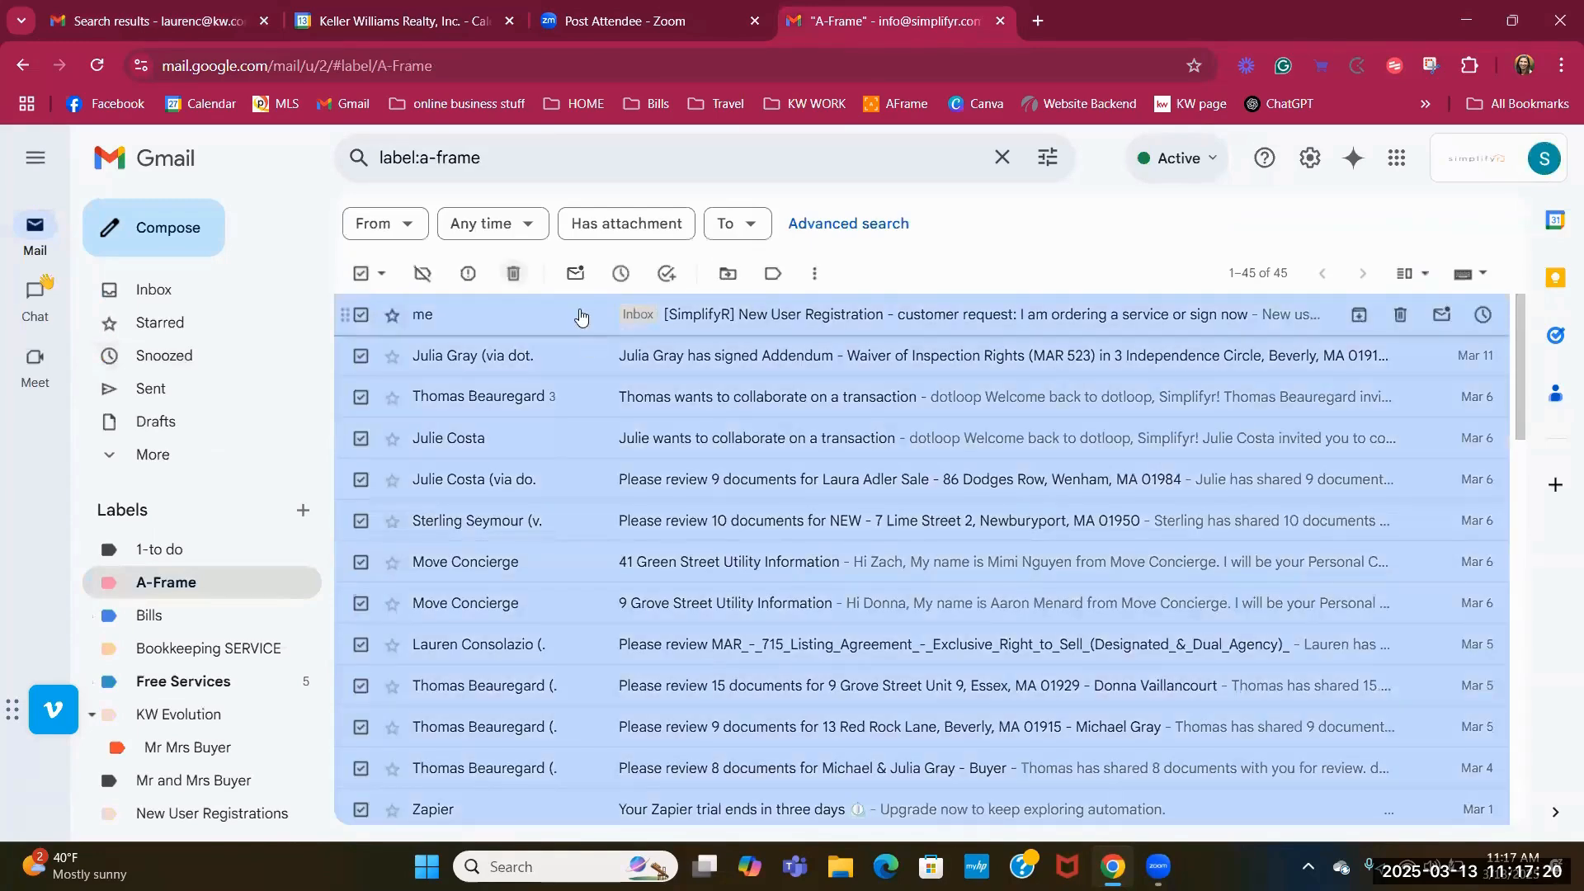
{"action": "left_click", "coordinate": [729, 280]}
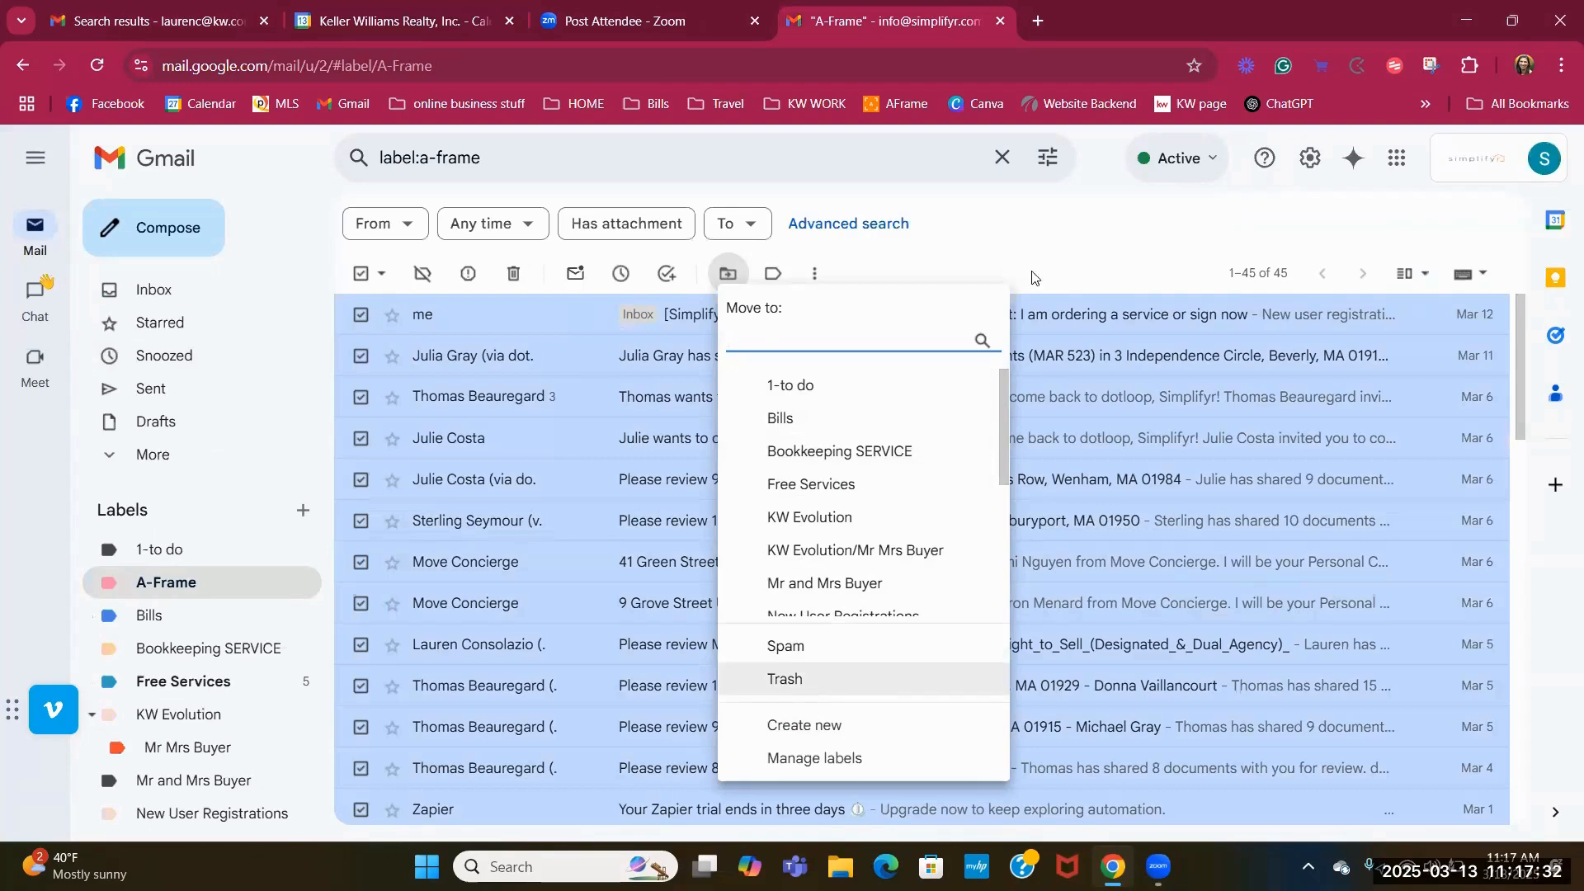
{"action": "left_click", "coordinate": [1044, 231]}
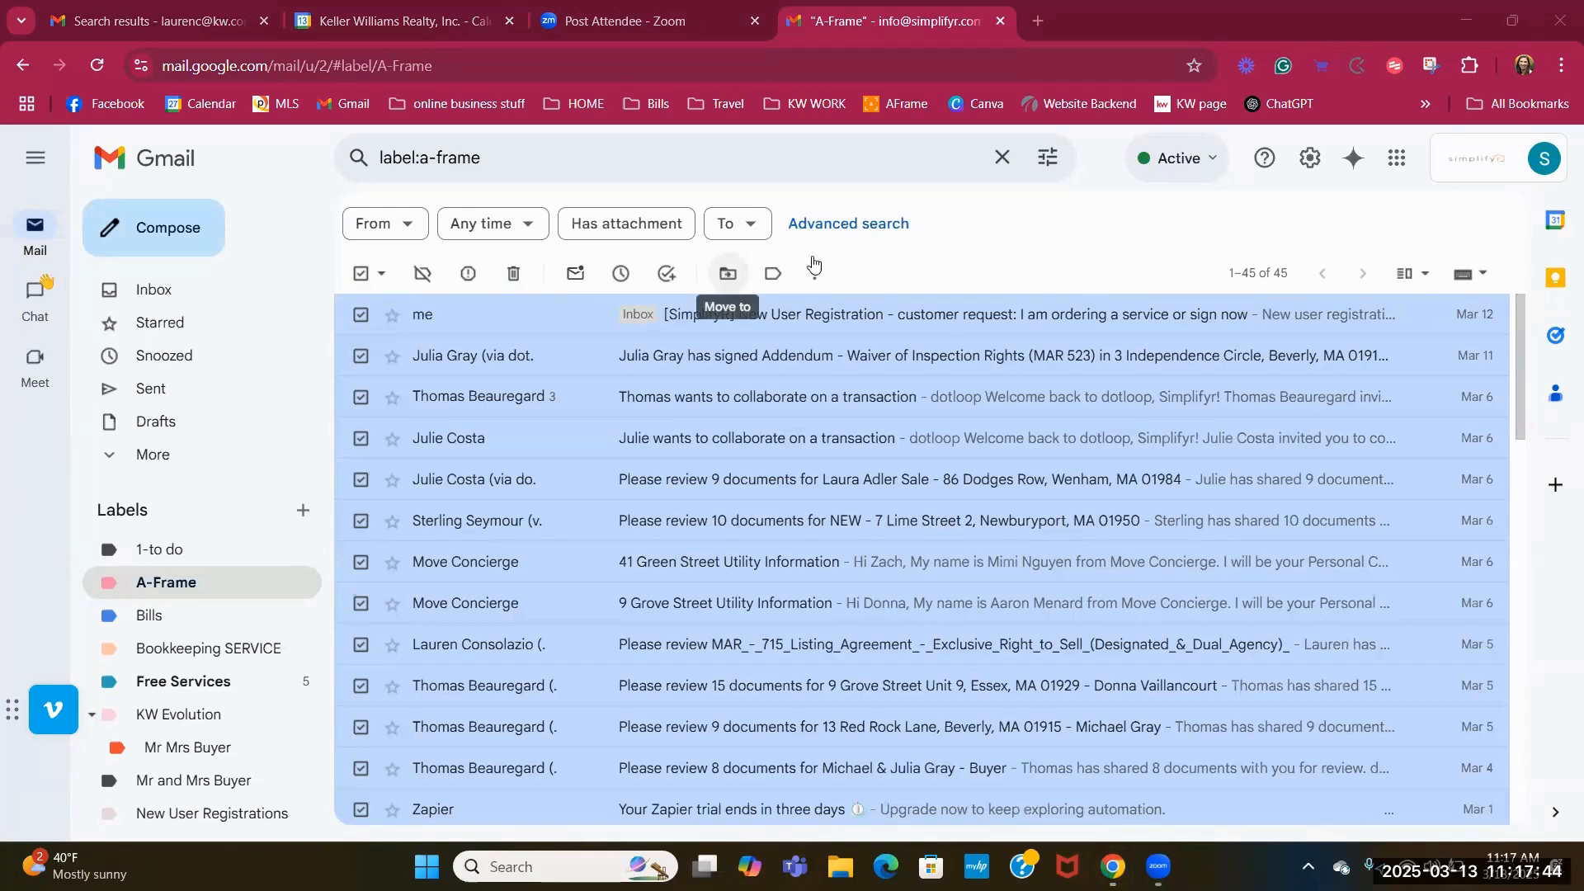
{"action": "left_click", "coordinate": [362, 280]}
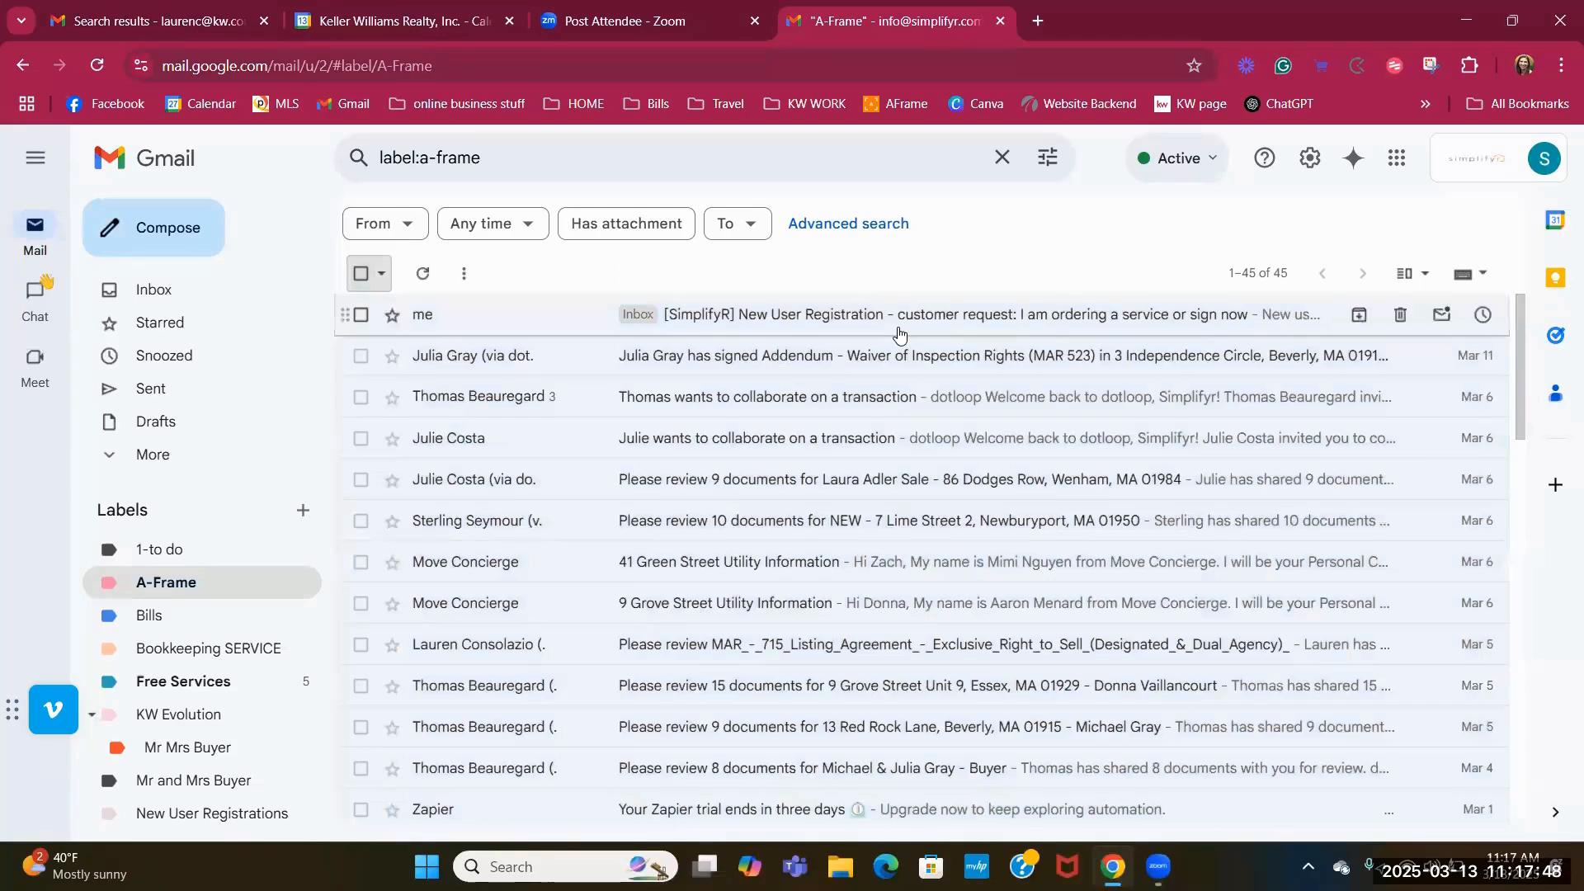
{"action": "left_click", "coordinate": [189, 301]}
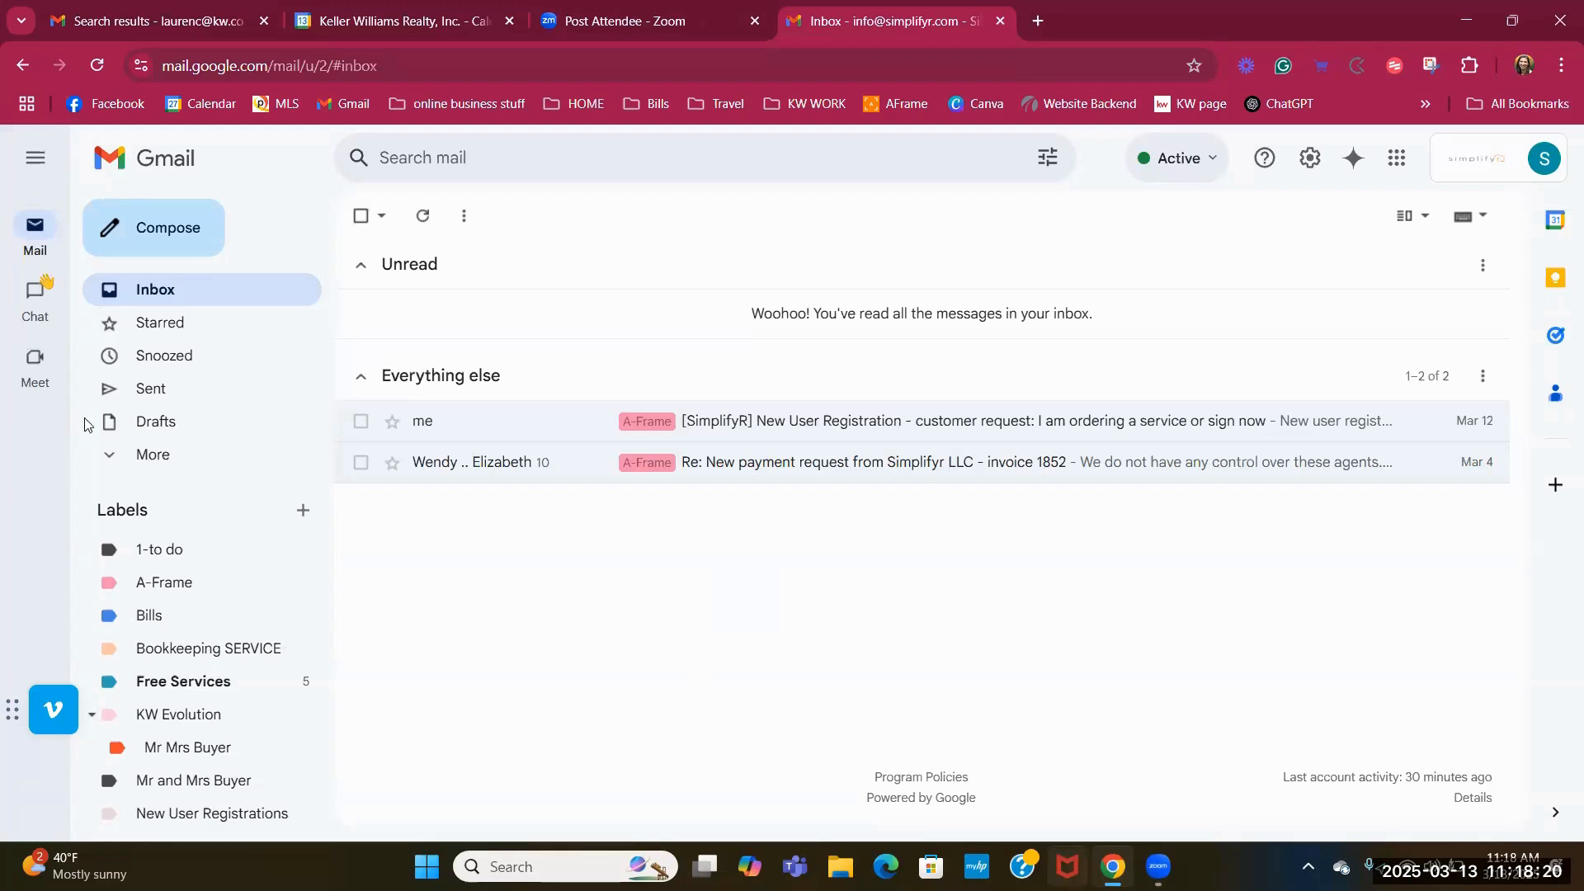
Open the Keller Williams inbox, select all, untick three emails, then clear the selection.
{"action": "left_click", "coordinate": [140, 22]}
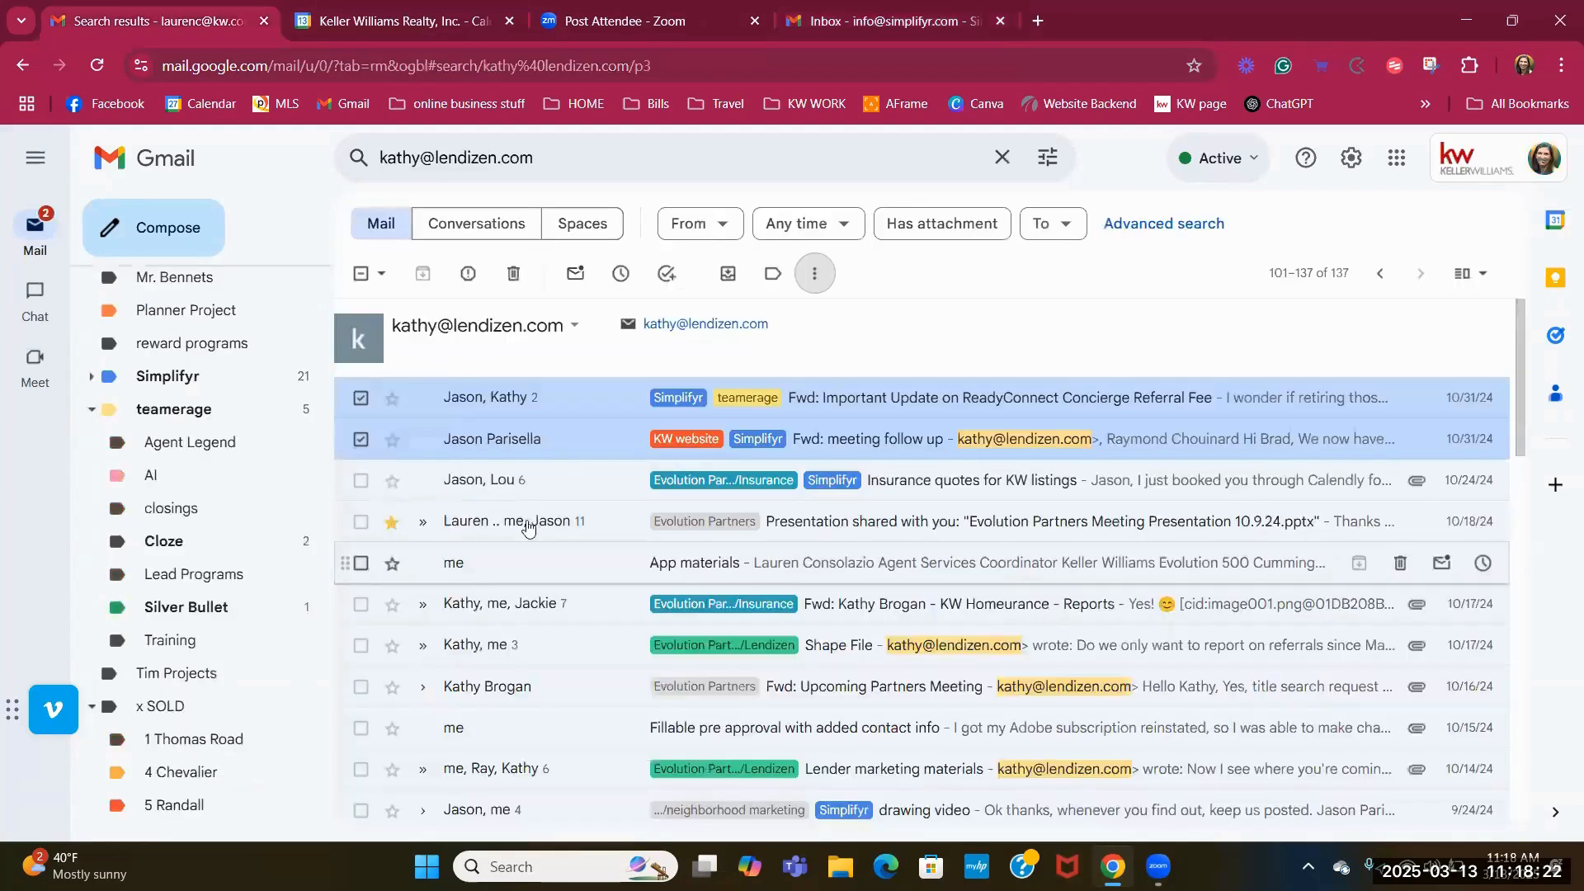
{"action": "left_click", "coordinate": [194, 290]}
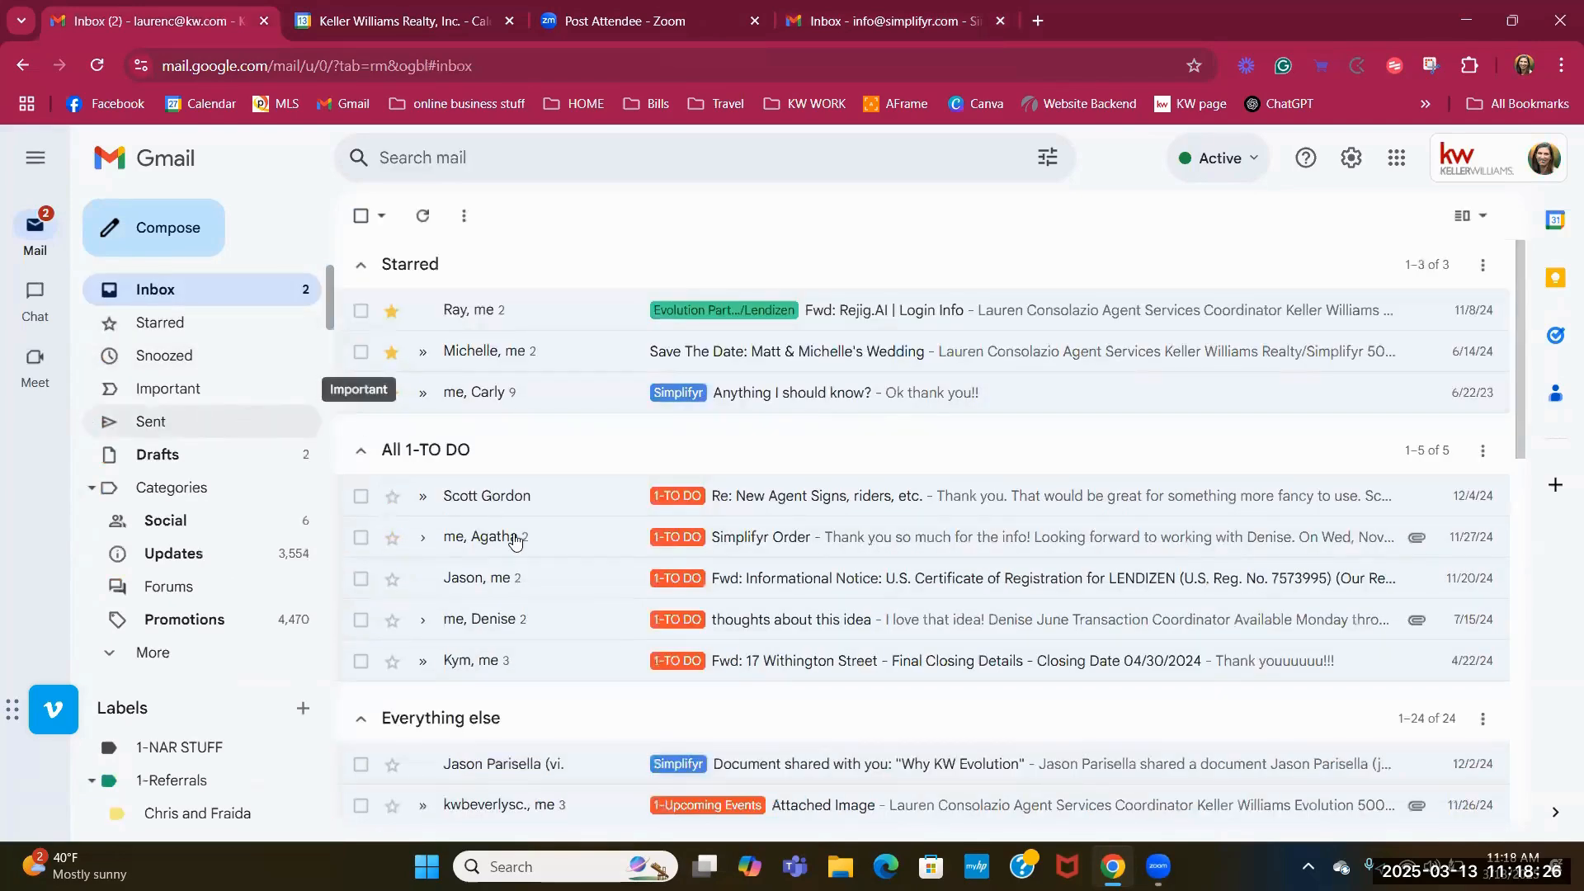
{"action": "left_click", "coordinate": [360, 220]}
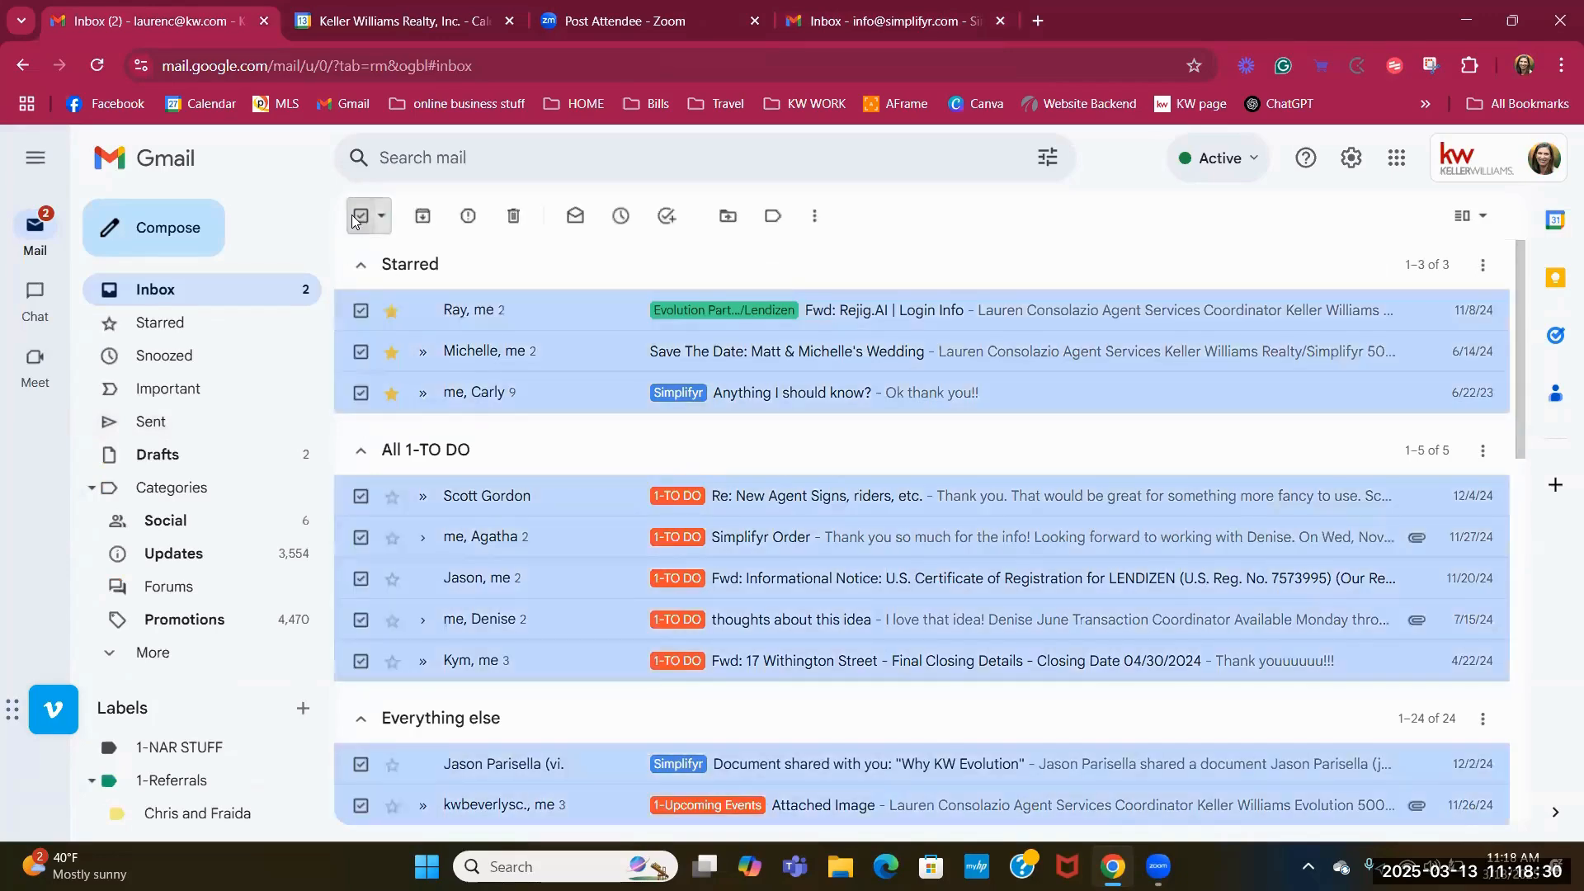
{"action": "left_click", "coordinate": [361, 352]}
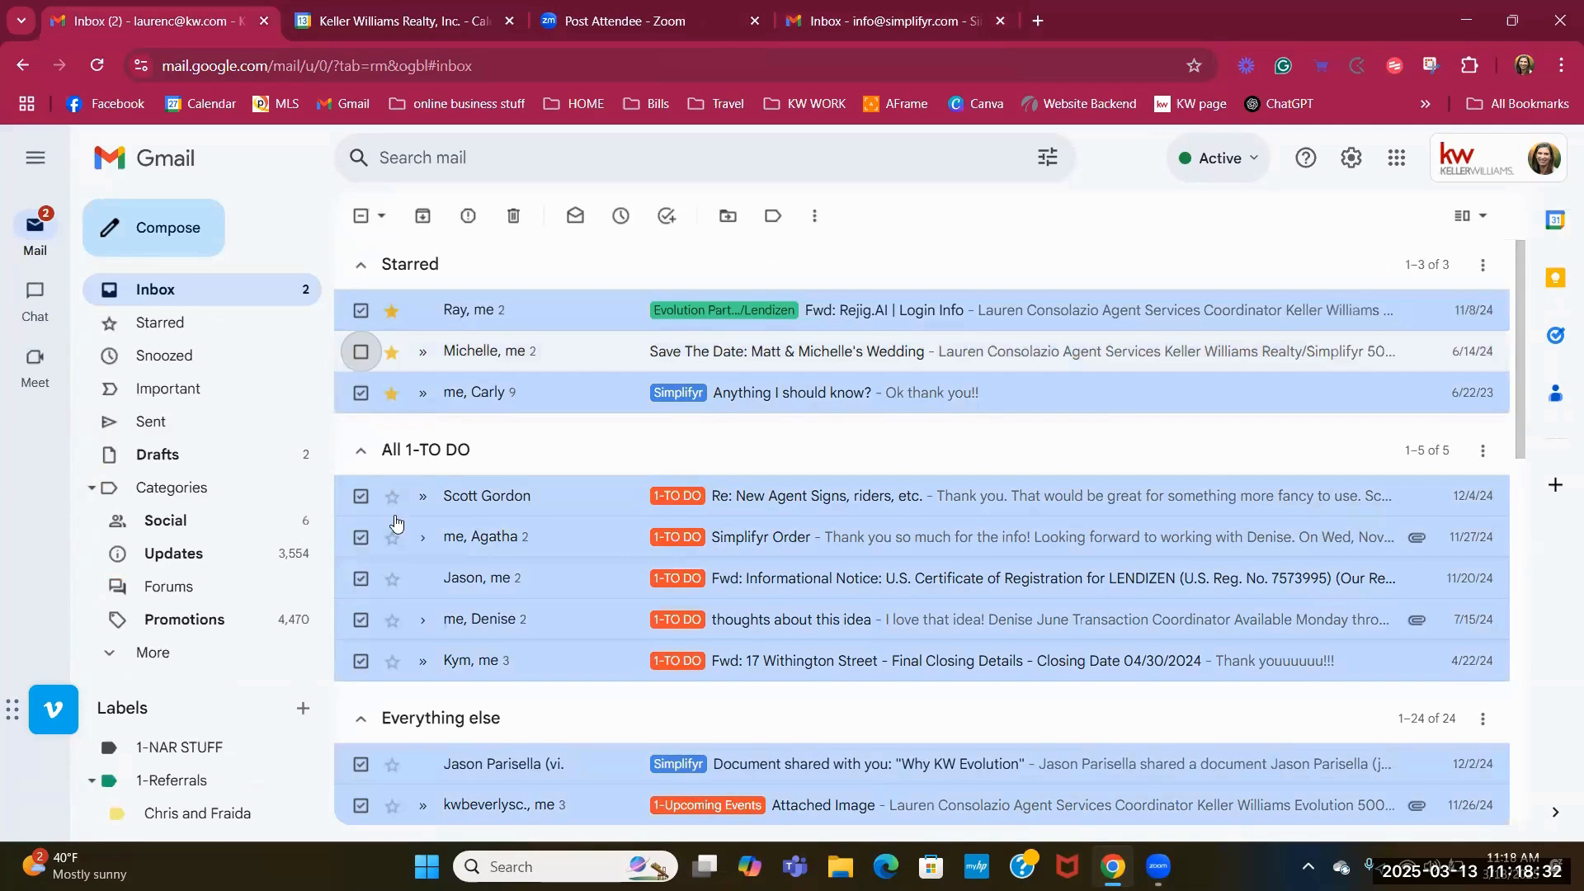
{"action": "left_click", "coordinate": [361, 538]}
{"action": "left_click", "coordinate": [361, 620]}
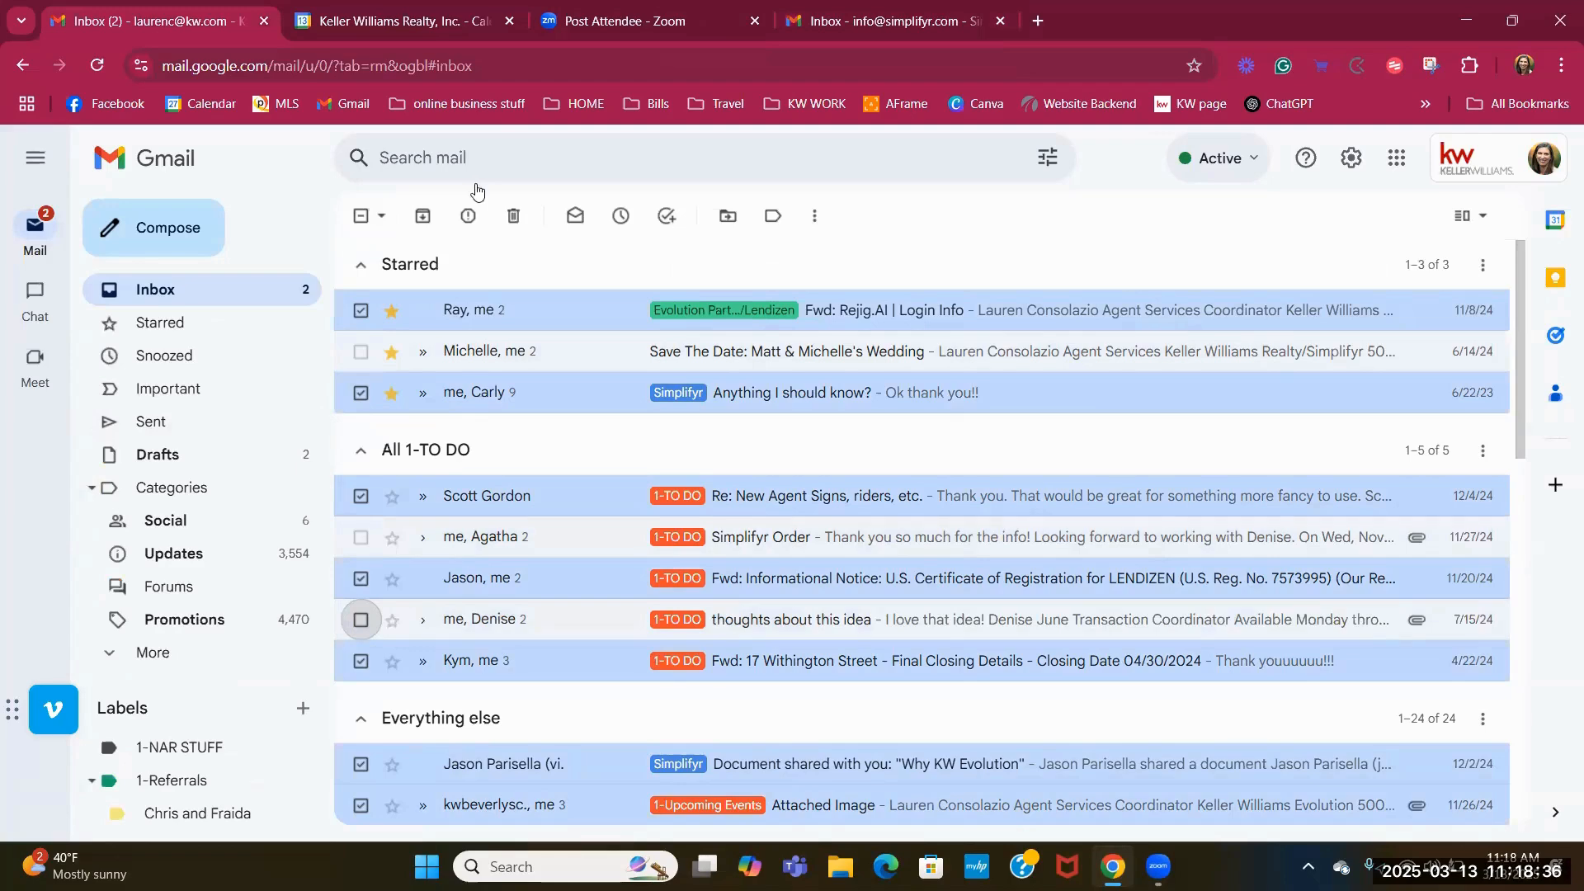
{"action": "left_click", "coordinate": [361, 218]}
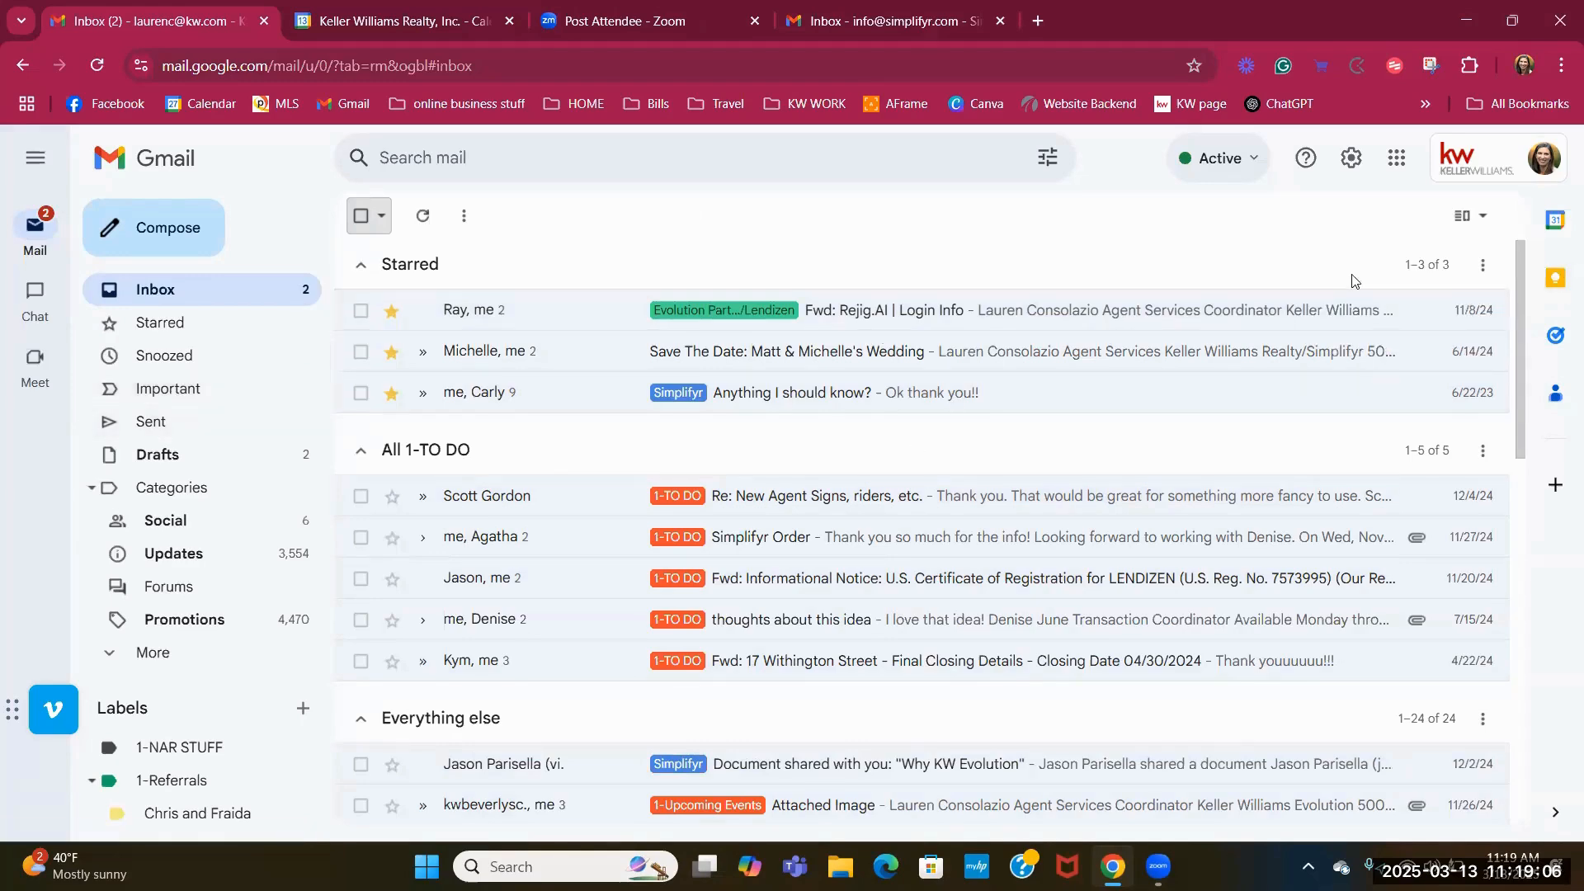
{"action": "scroll", "coordinate": [206, 734], "scroll_direction": "down", "scroll_amount": 4}
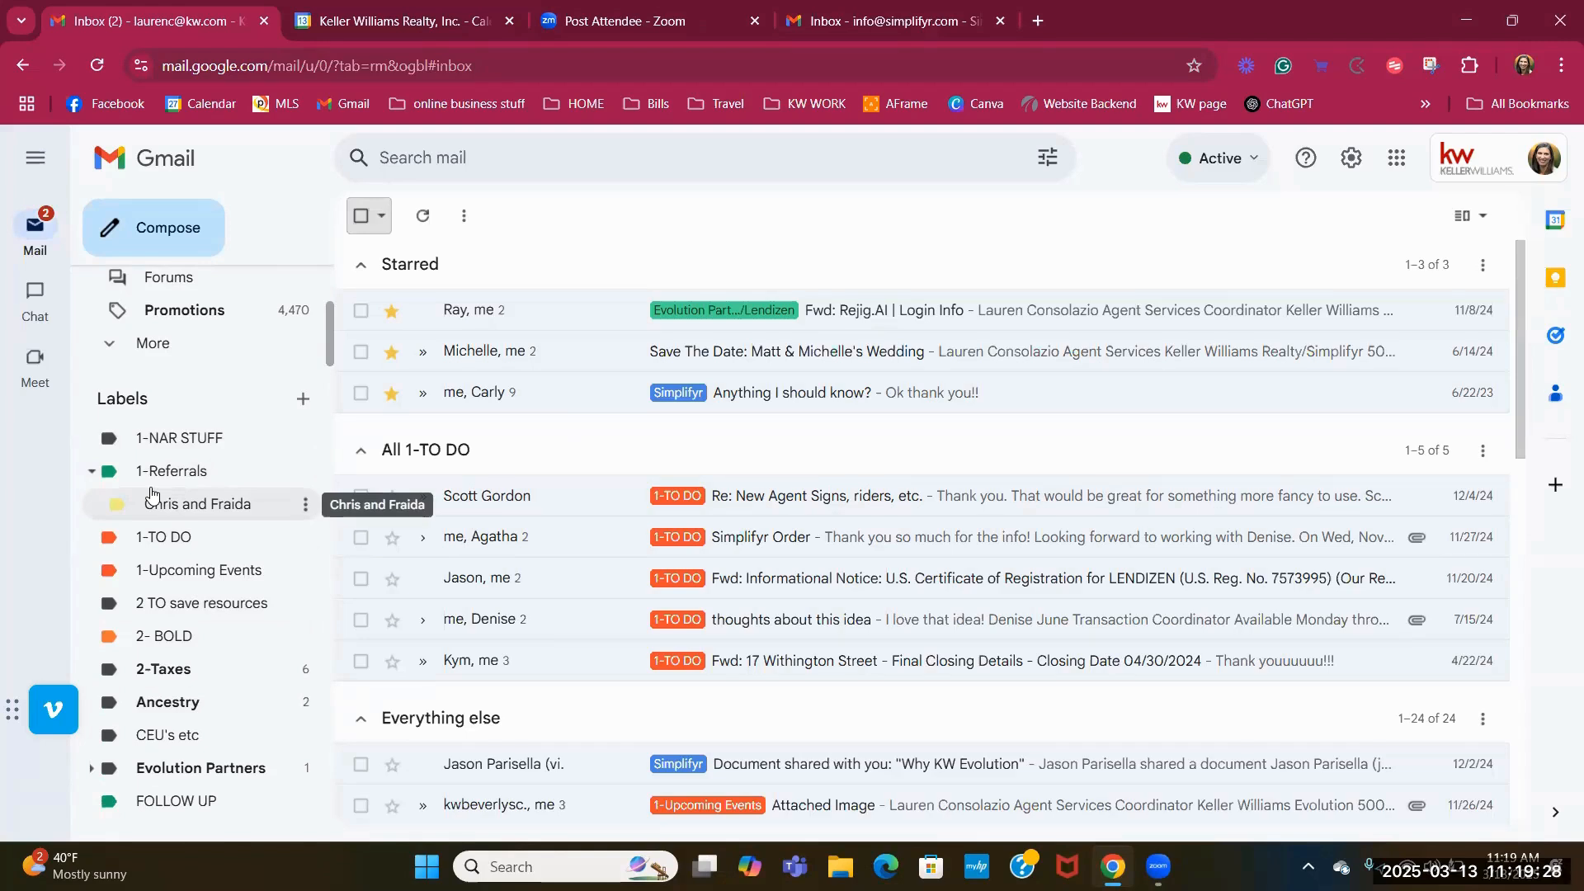
Open the full Gmail settings on the Labels page and scroll through the label list.
{"action": "left_click", "coordinate": [1353, 169]}
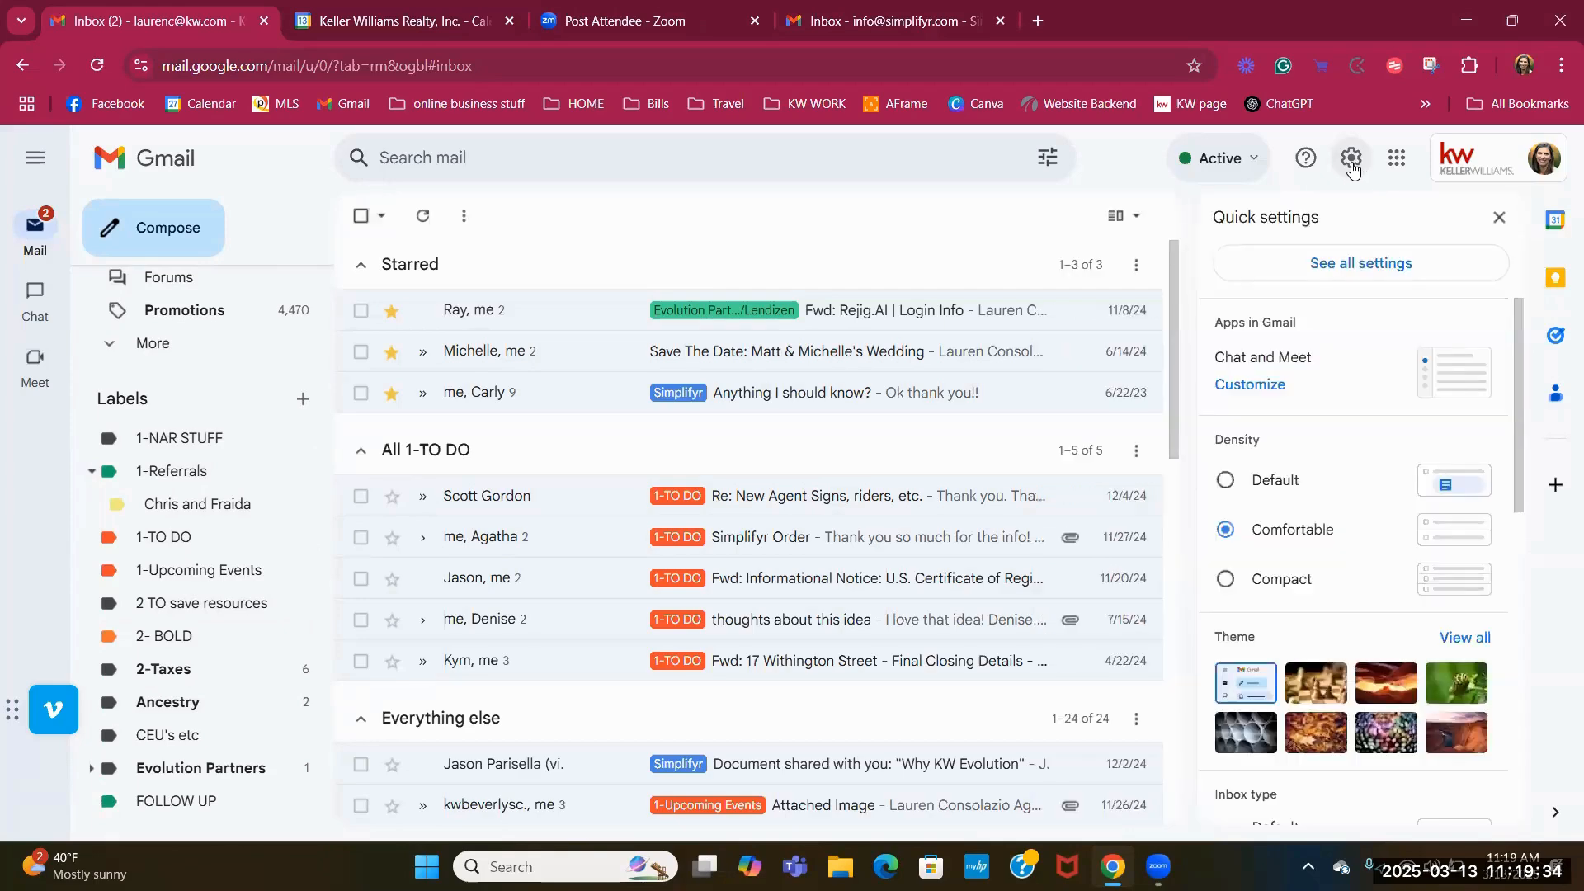
{"action": "left_click", "coordinate": [1375, 279]}
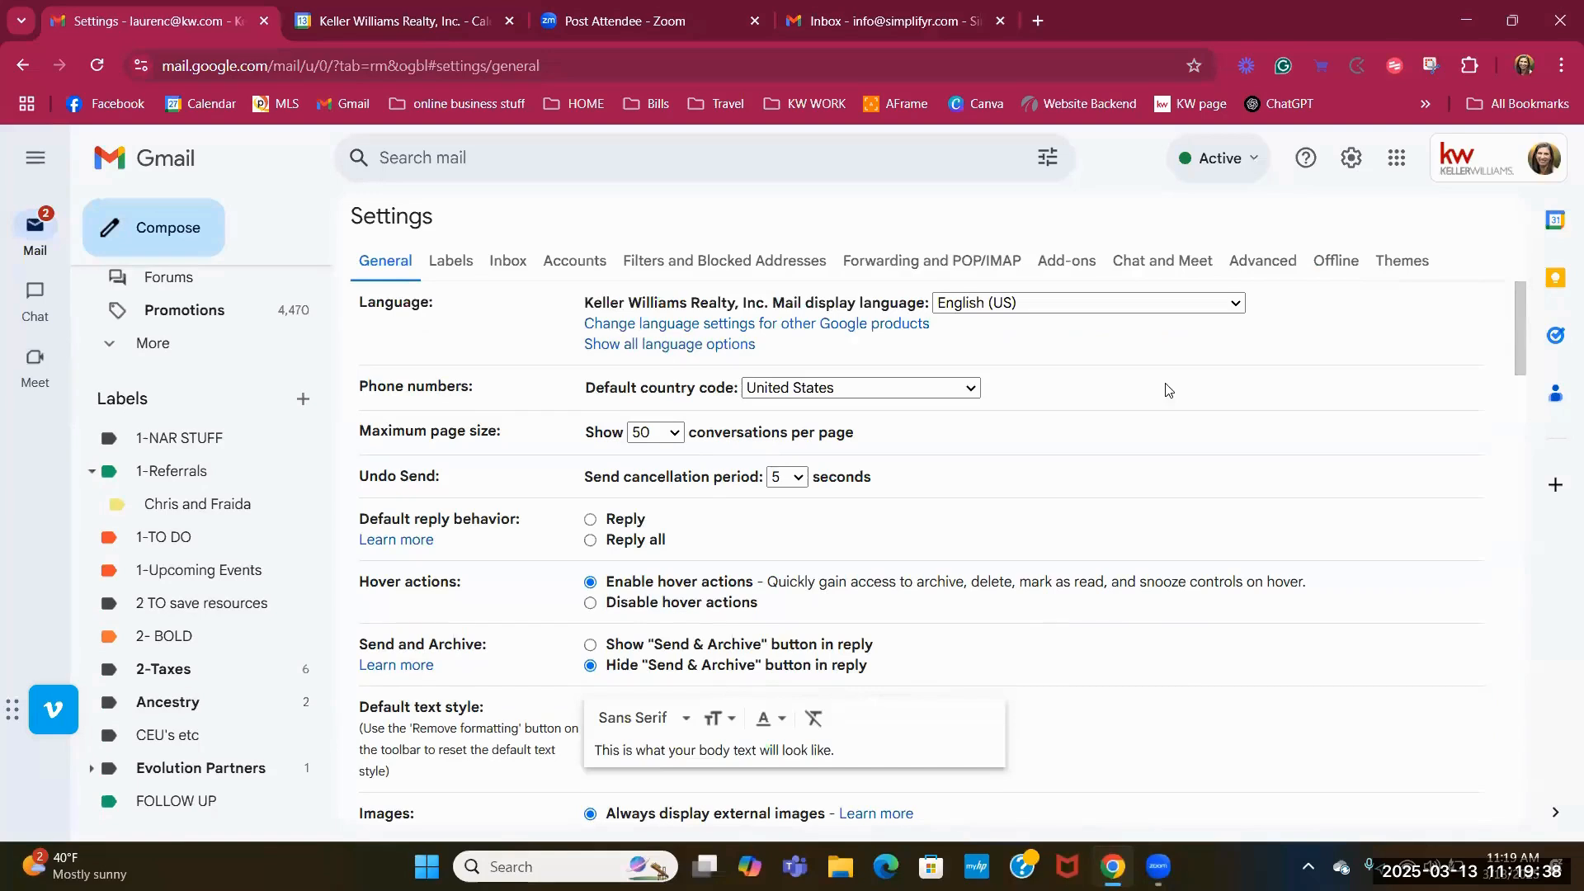
{"action": "left_click", "coordinate": [457, 263]}
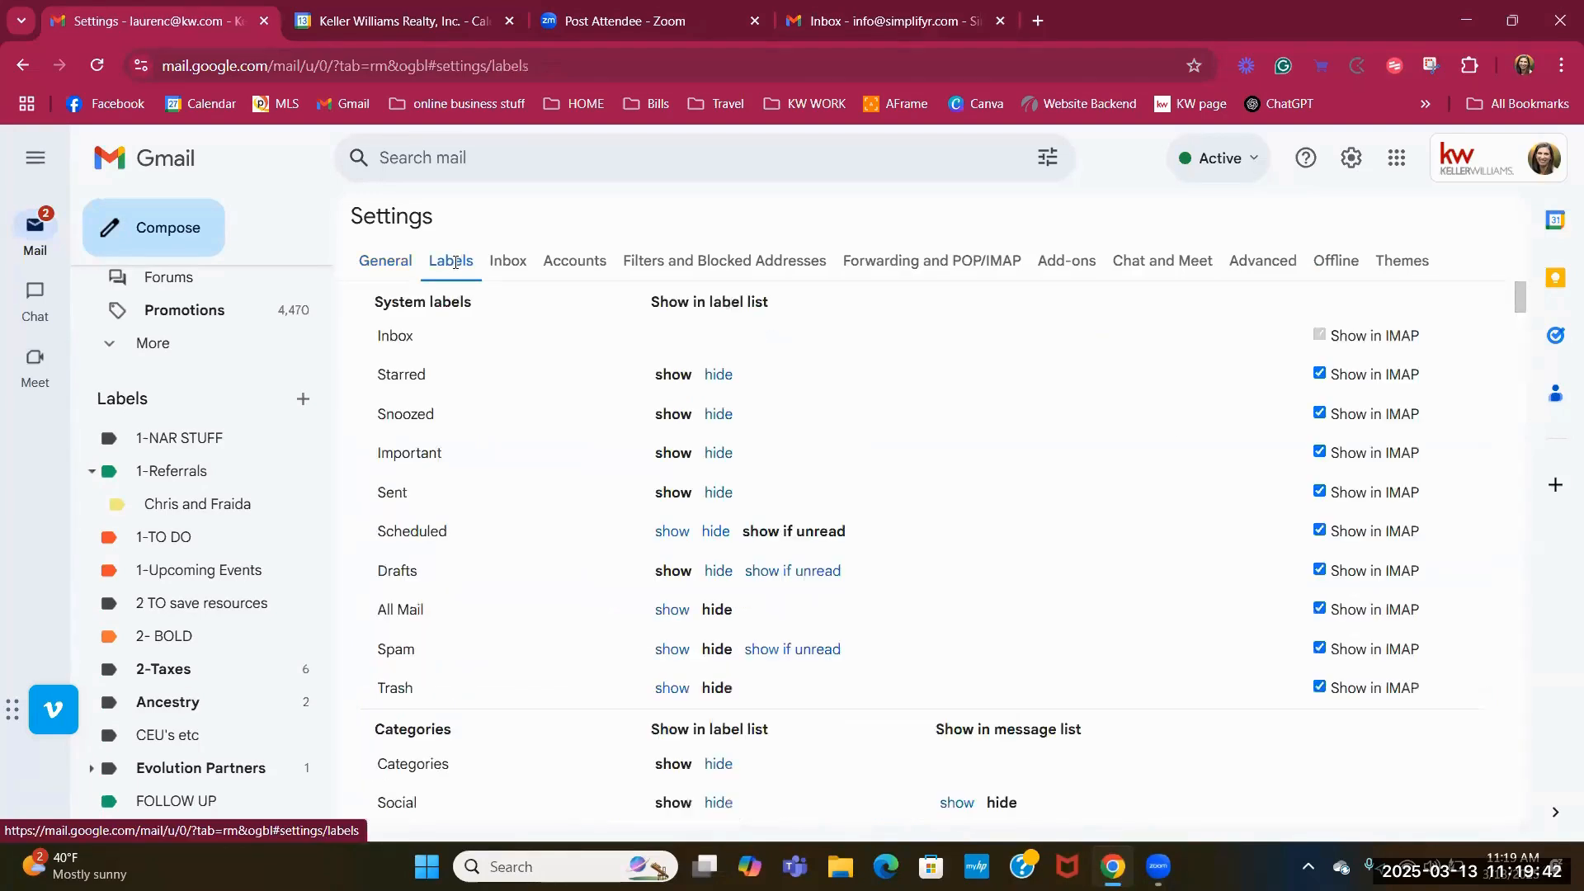
{"action": "scroll", "coordinate": [528, 544], "scroll_direction": "down", "scroll_amount": 2}
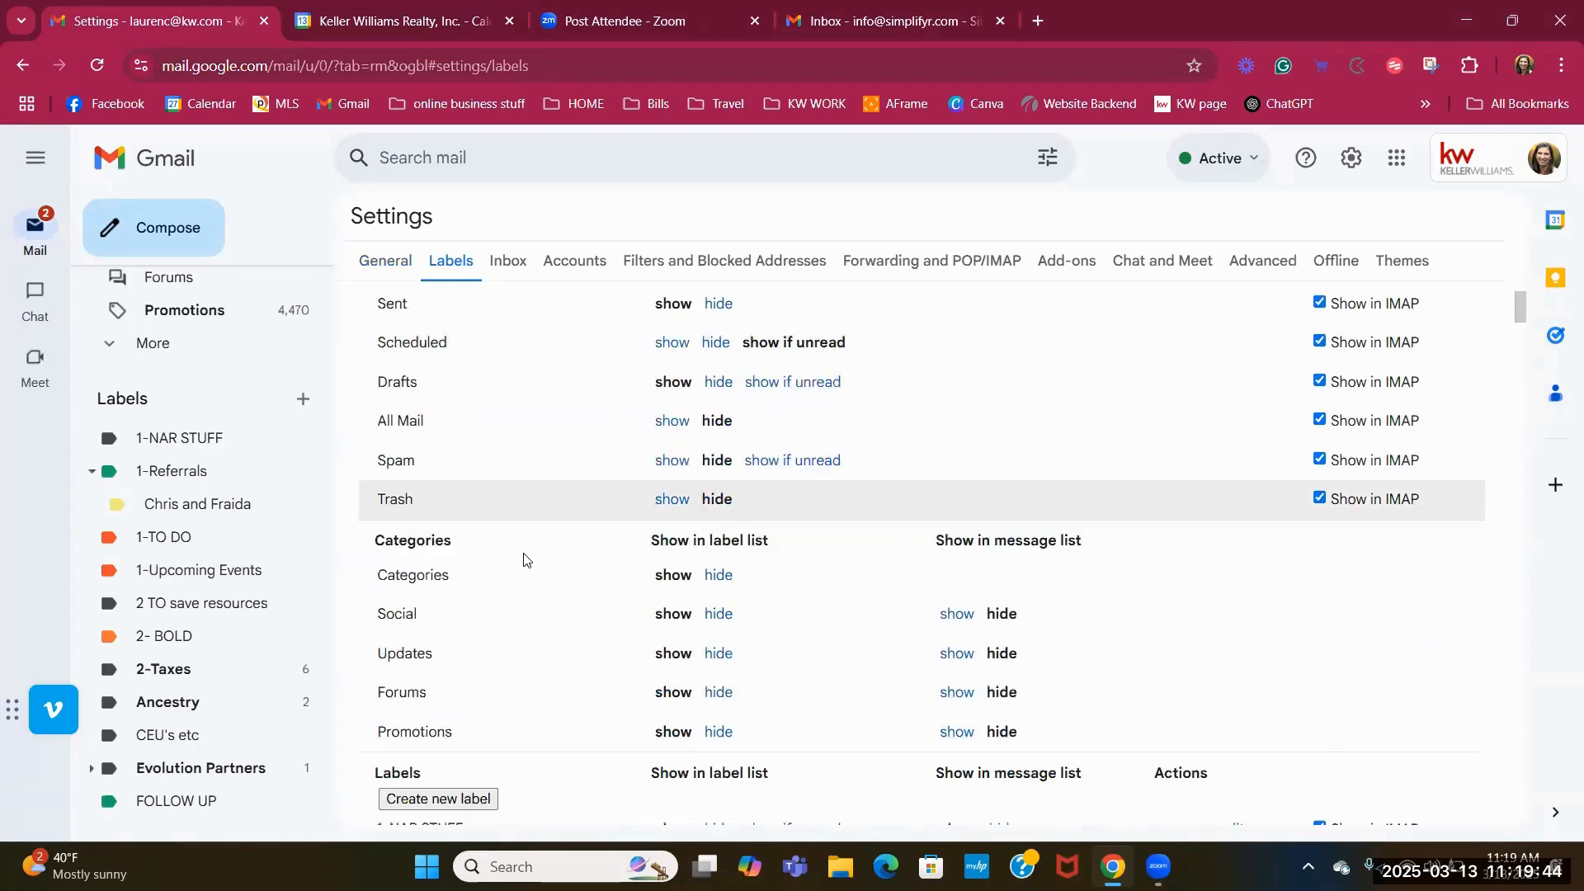
{"action": "scroll", "coordinate": [528, 553], "scroll_direction": "down", "scroll_amount": 1}
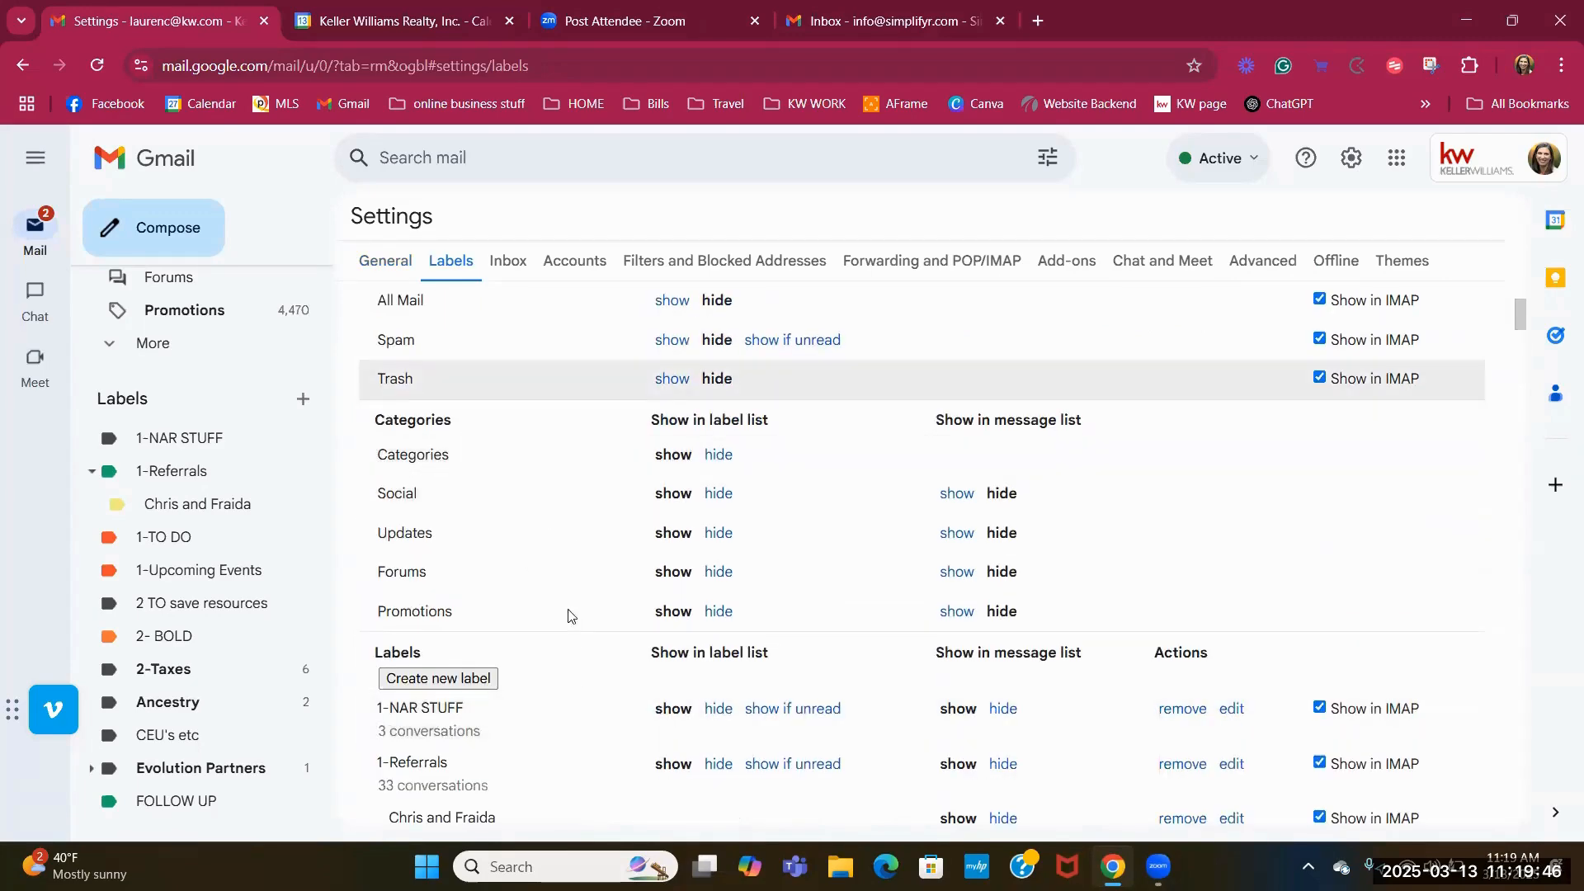
{"action": "scroll", "coordinate": [560, 609], "scroll_direction": "up", "scroll_amount": 3}
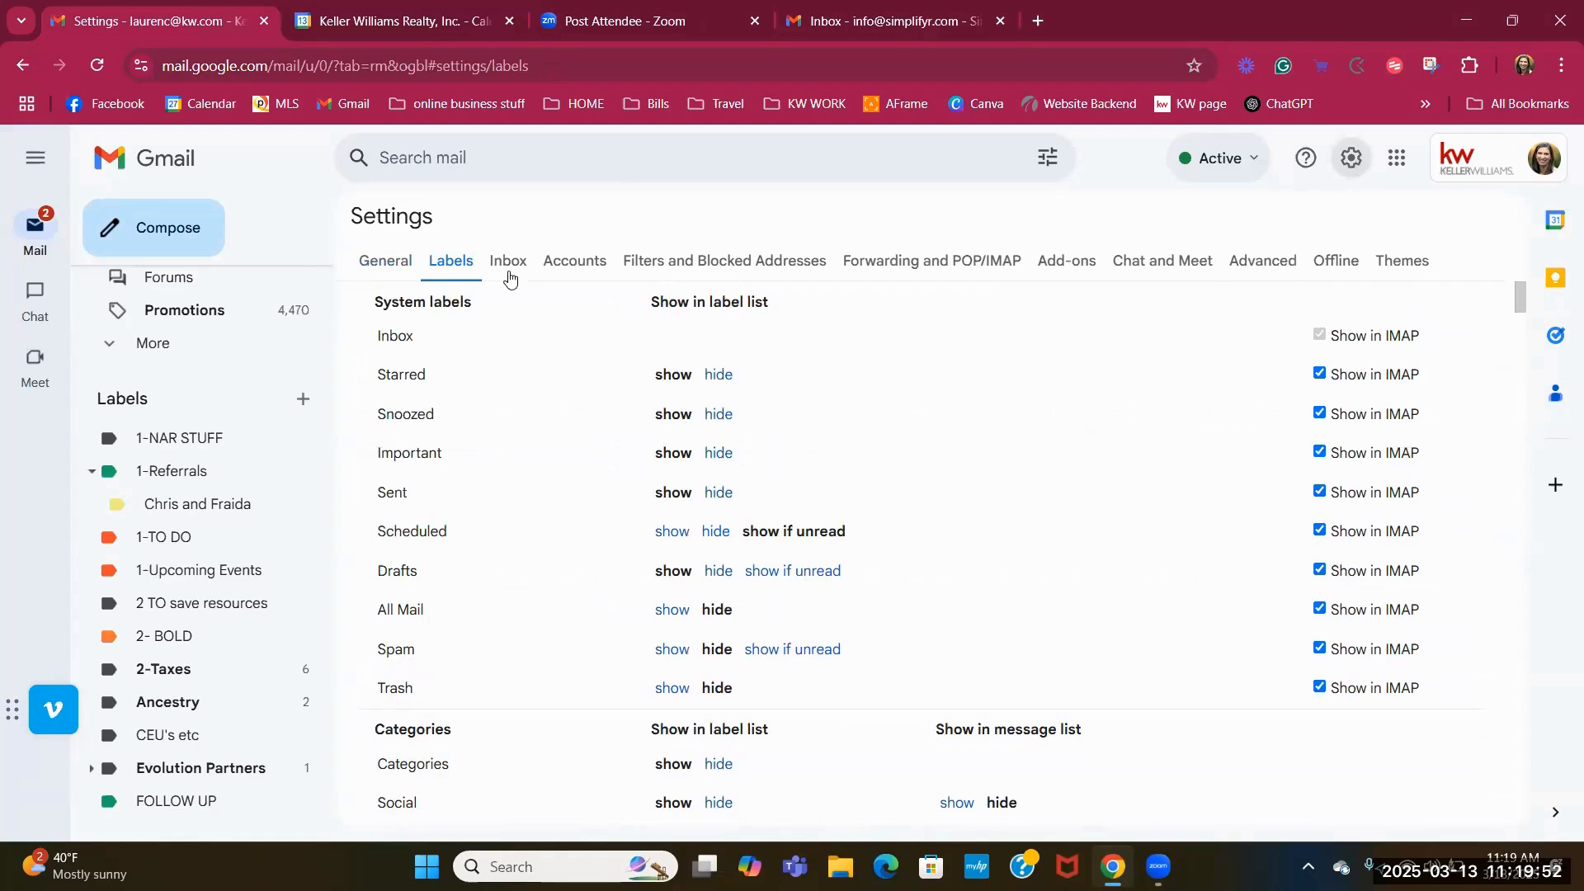
Look over the General settings, then return to the Labels list of system labels.
{"action": "left_click", "coordinate": [374, 265]}
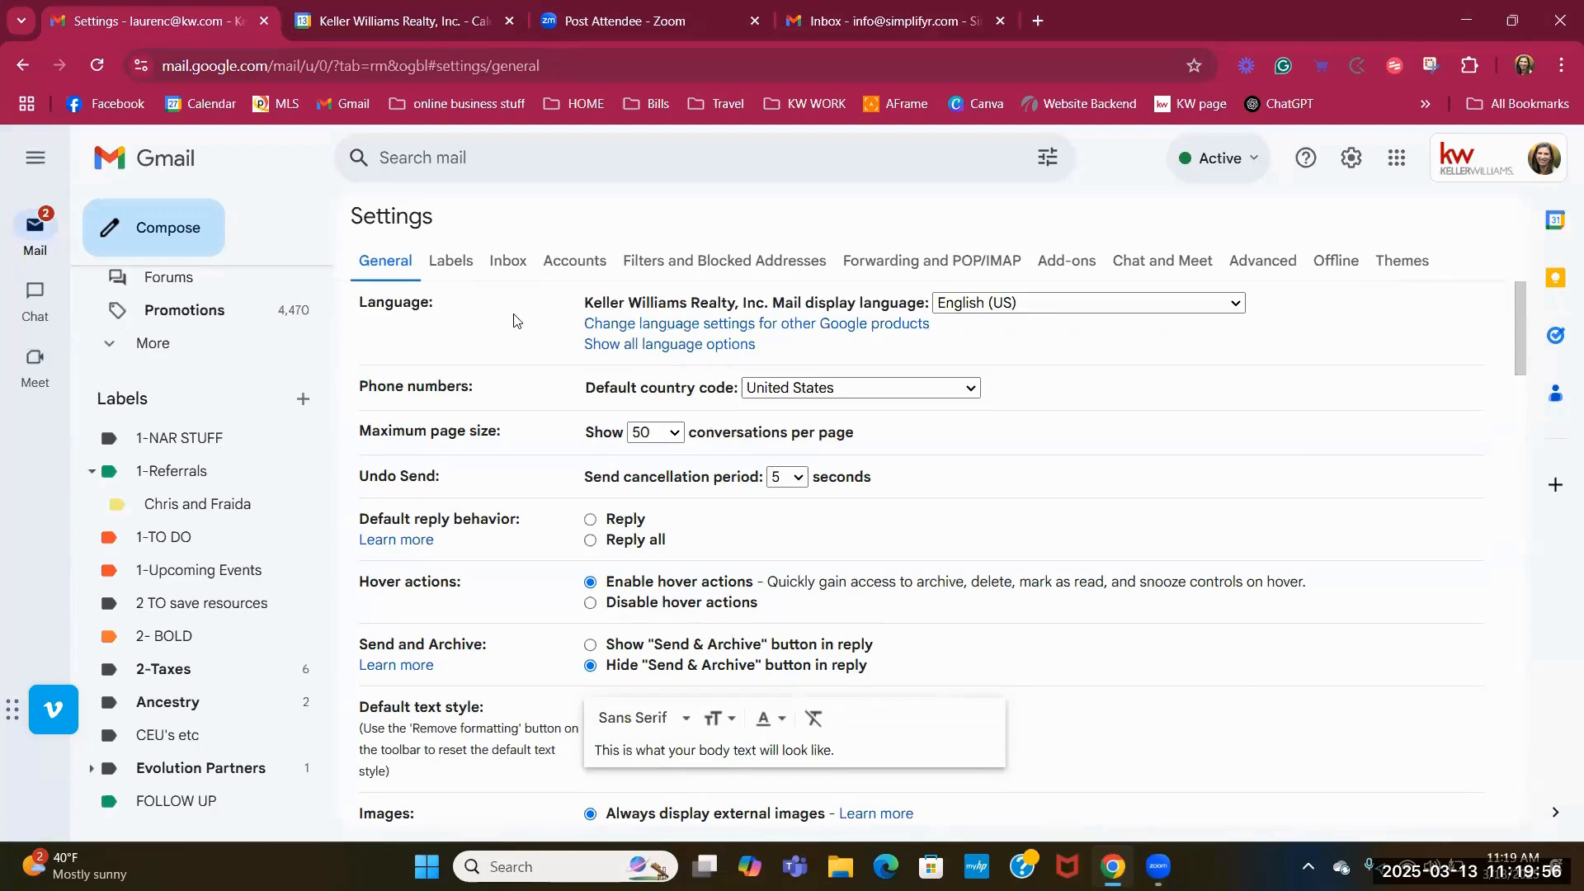
{"action": "scroll", "coordinate": [513, 320], "scroll_direction": "down", "scroll_amount": 2}
{"action": "scroll", "coordinate": [513, 320], "scroll_direction": "down", "scroll_amount": 12}
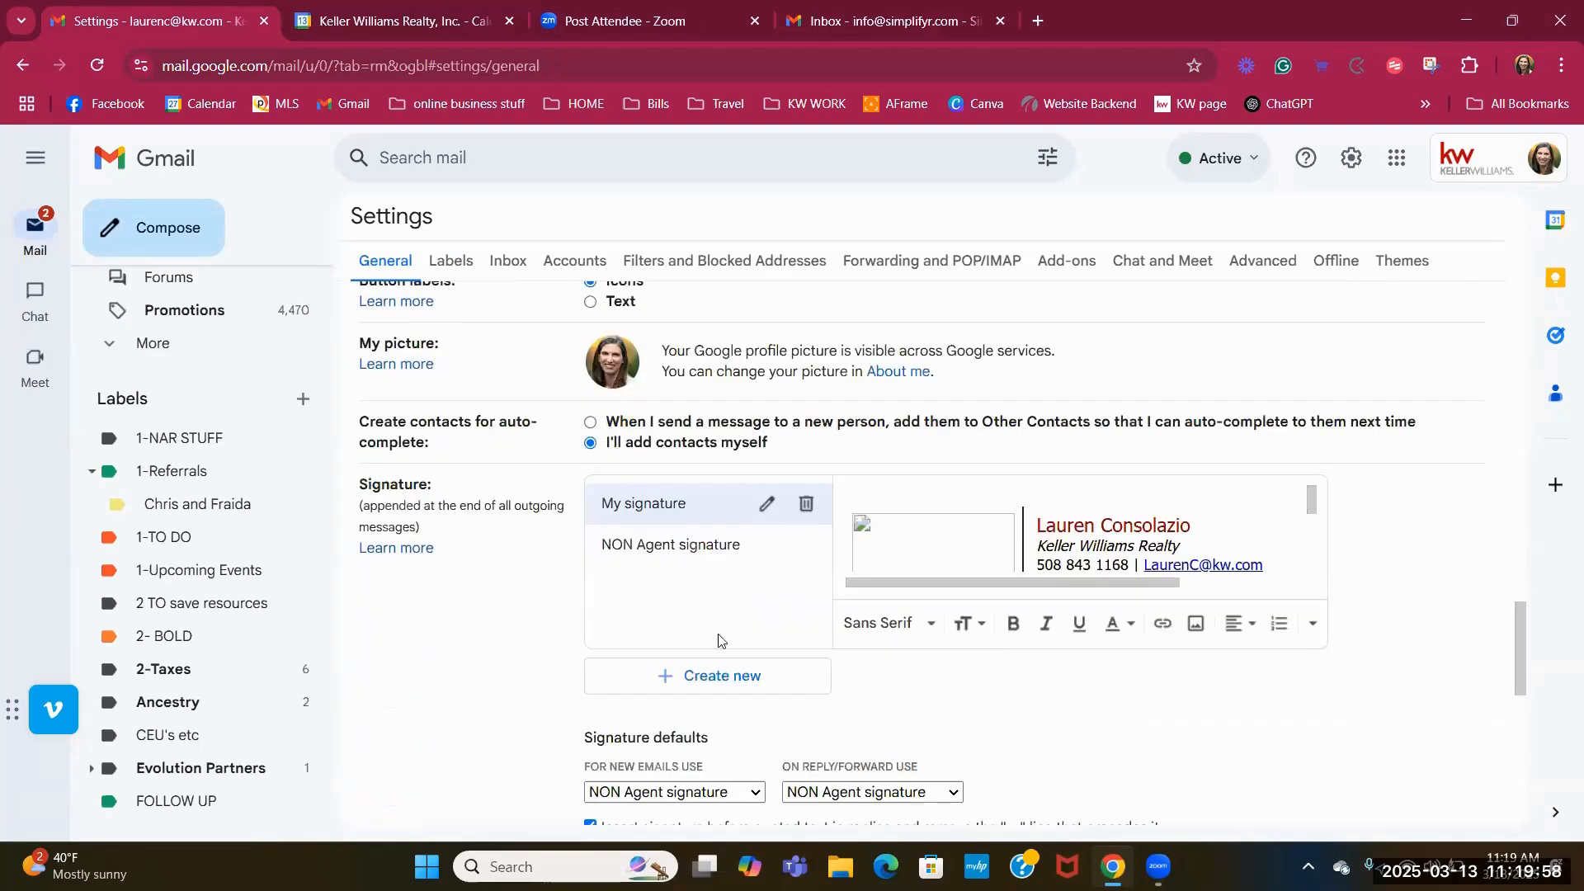
{"action": "scroll", "coordinate": [548, 601], "scroll_direction": "up", "scroll_amount": 14}
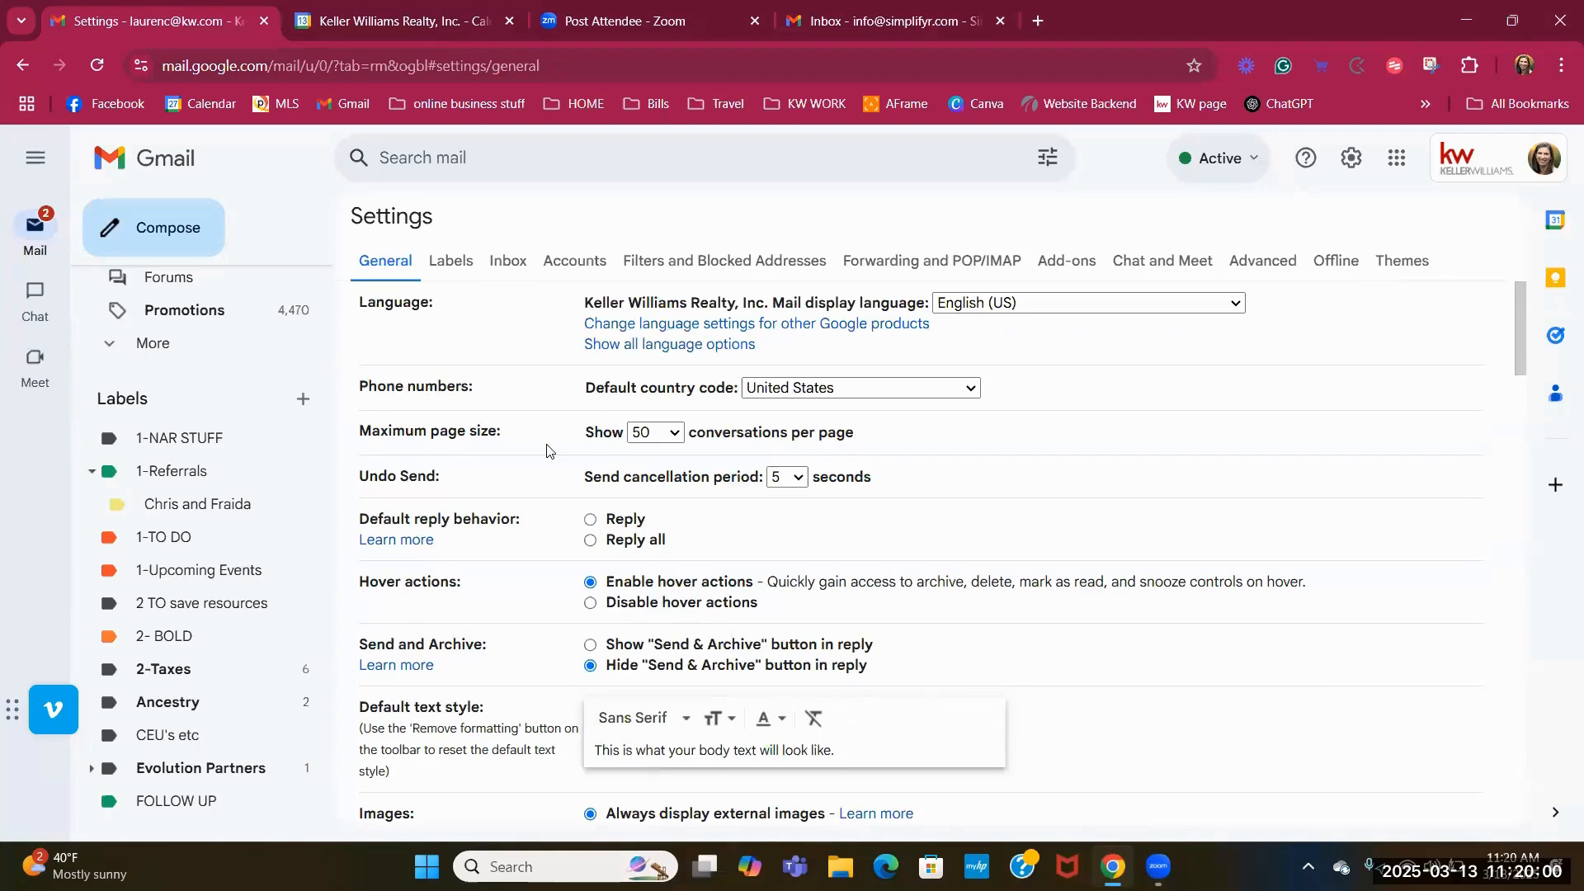
{"action": "left_click", "coordinate": [446, 263]}
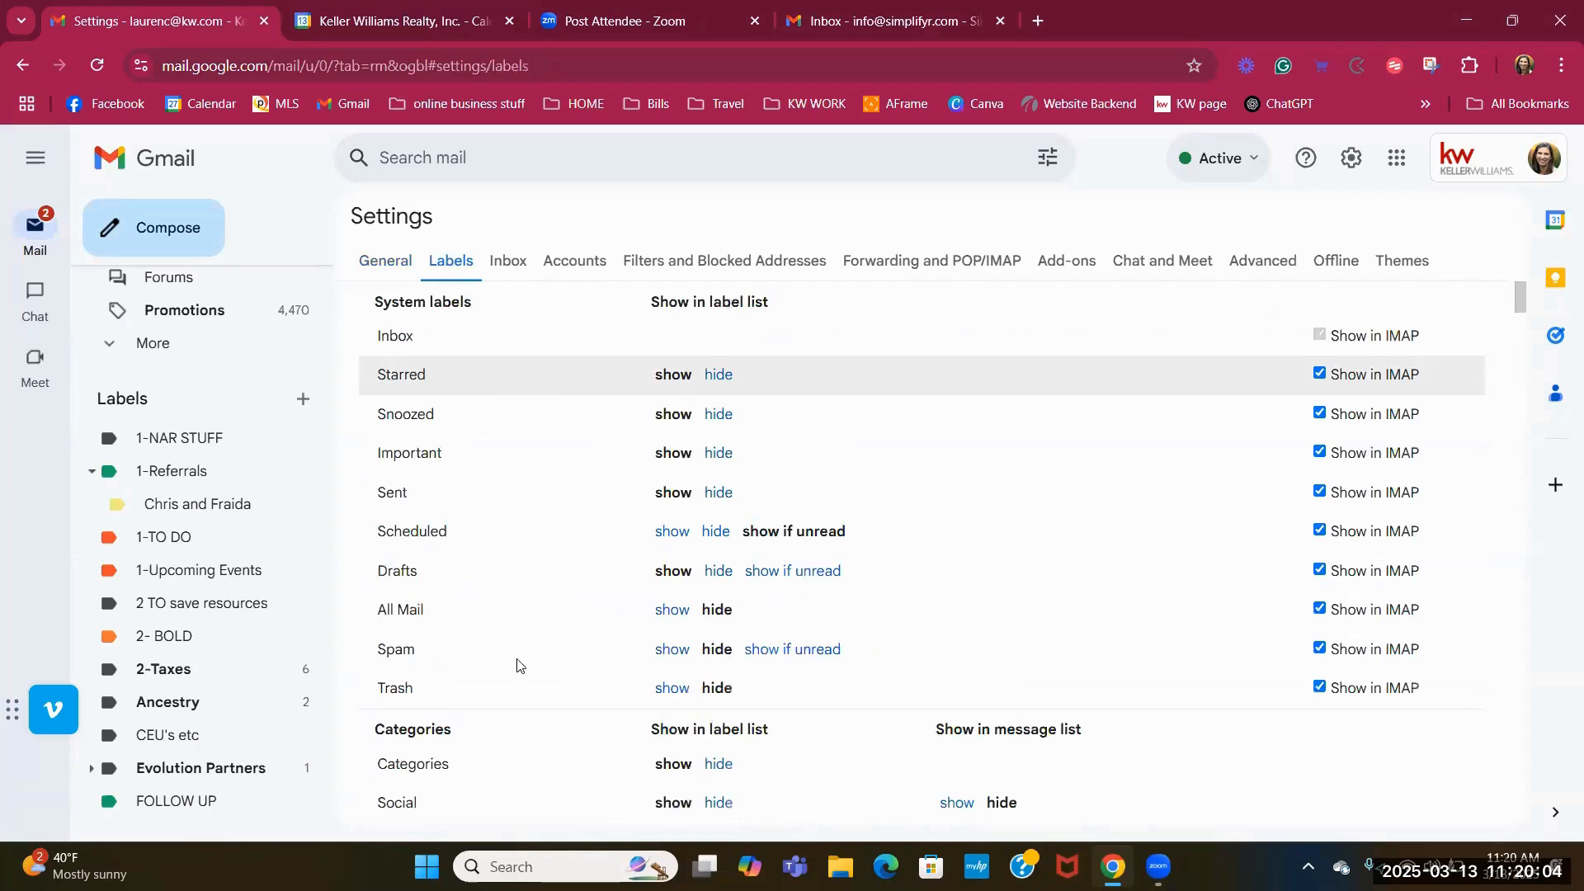
{"action": "scroll", "coordinate": [548, 630], "scroll_direction": "down", "scroll_amount": 10}
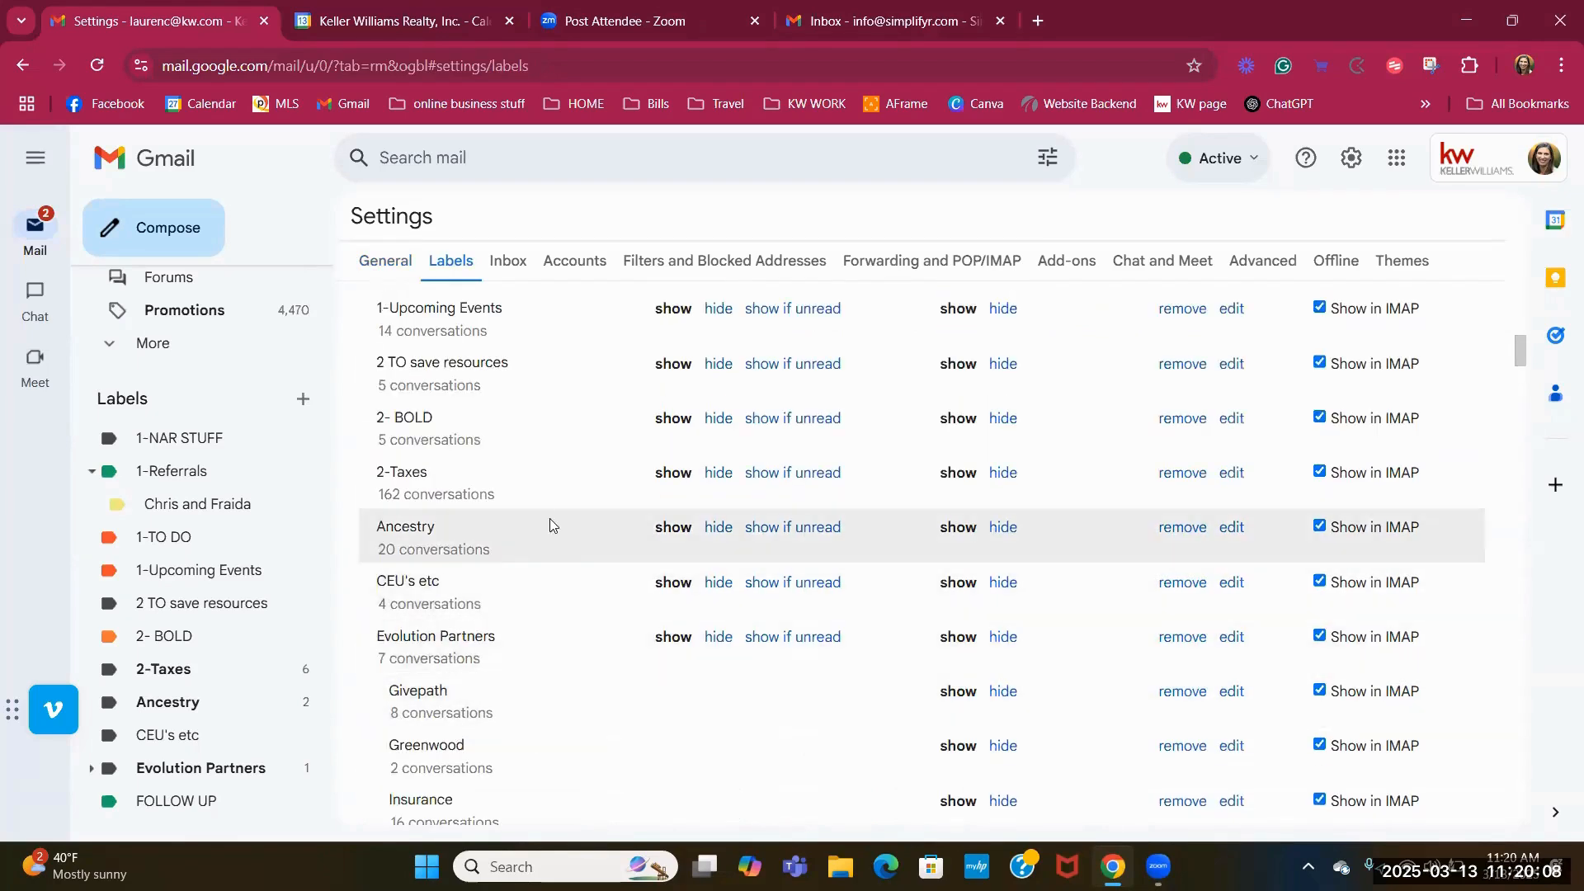
{"action": "scroll", "coordinate": [559, 508], "scroll_direction": "down", "scroll_amount": 4}
{"action": "scroll", "coordinate": [553, 513], "scroll_direction": "up", "scroll_amount": 15}
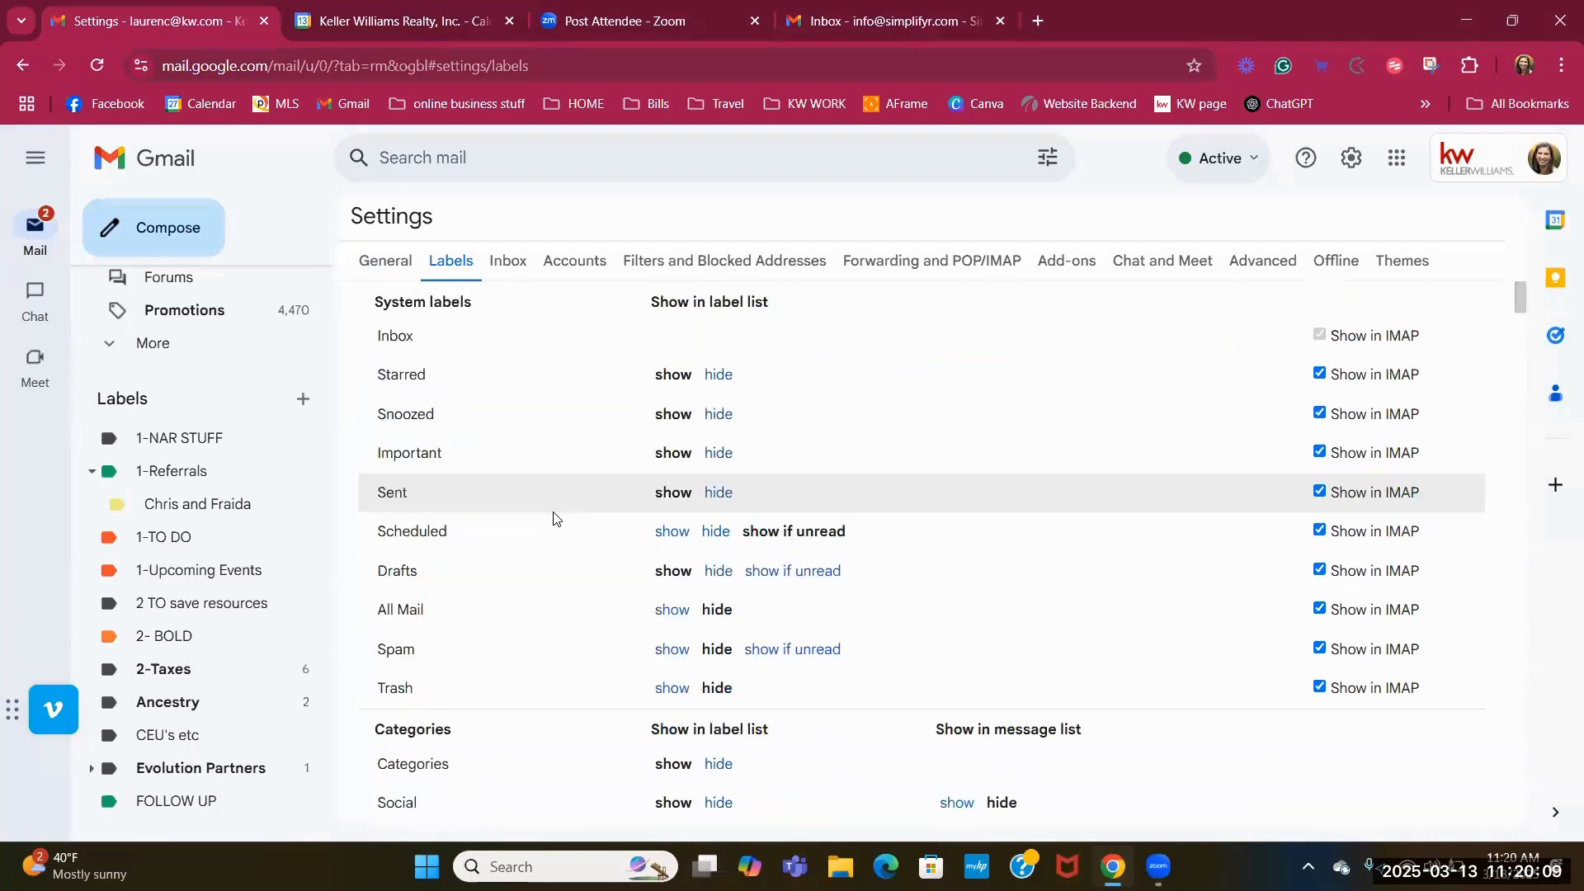
{"action": "left_click", "coordinate": [725, 260]}
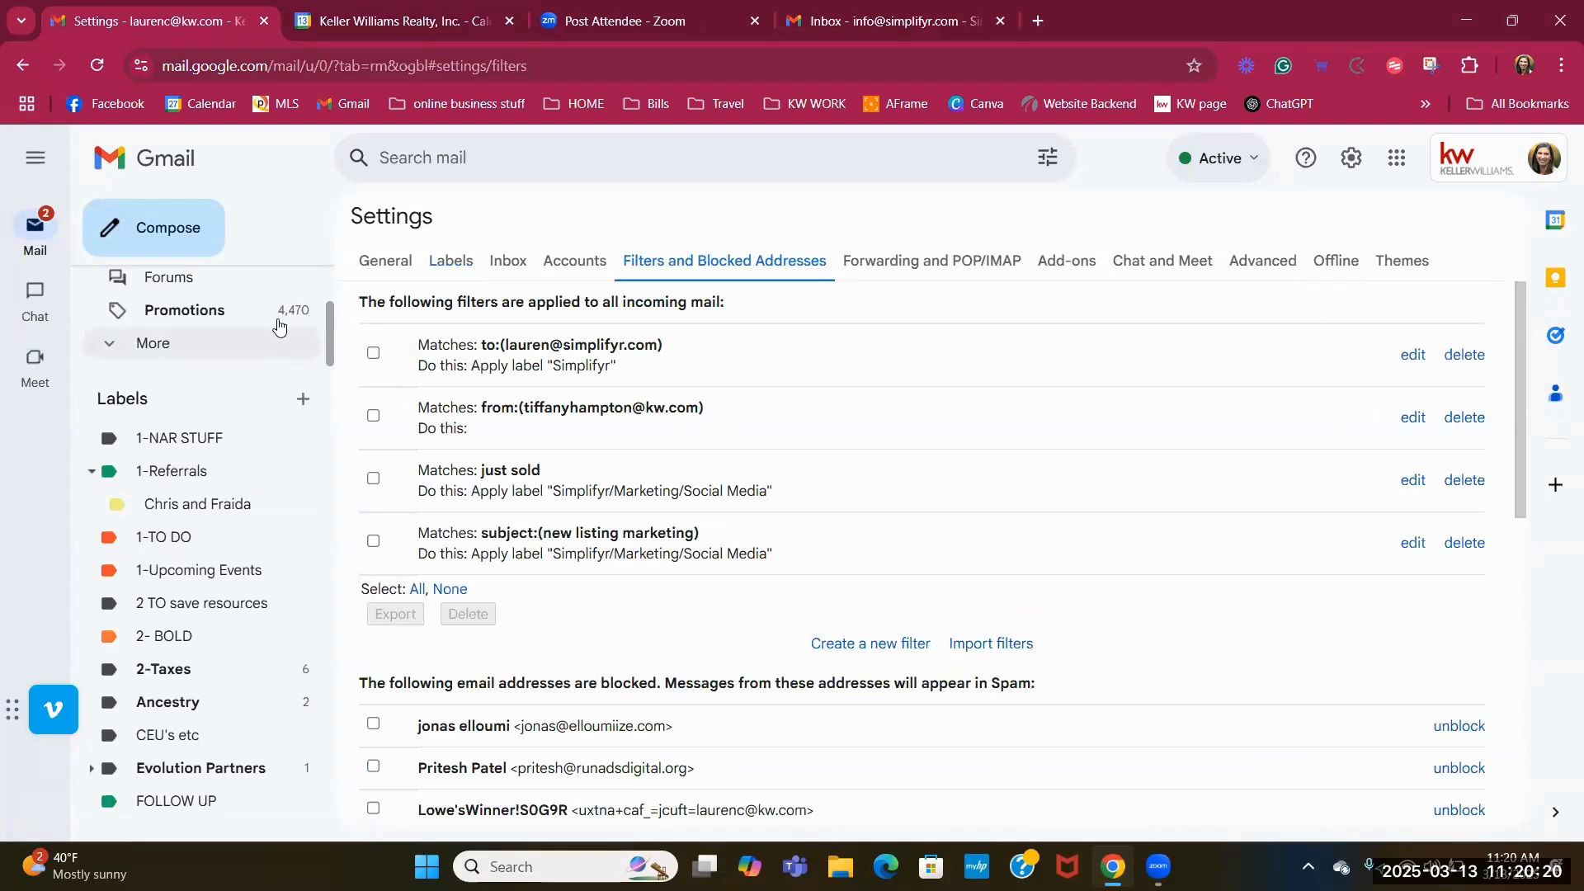
{"action": "scroll", "coordinate": [272, 322], "scroll_direction": "up", "scroll_amount": 4}
{"action": "left_click", "coordinate": [244, 295]}
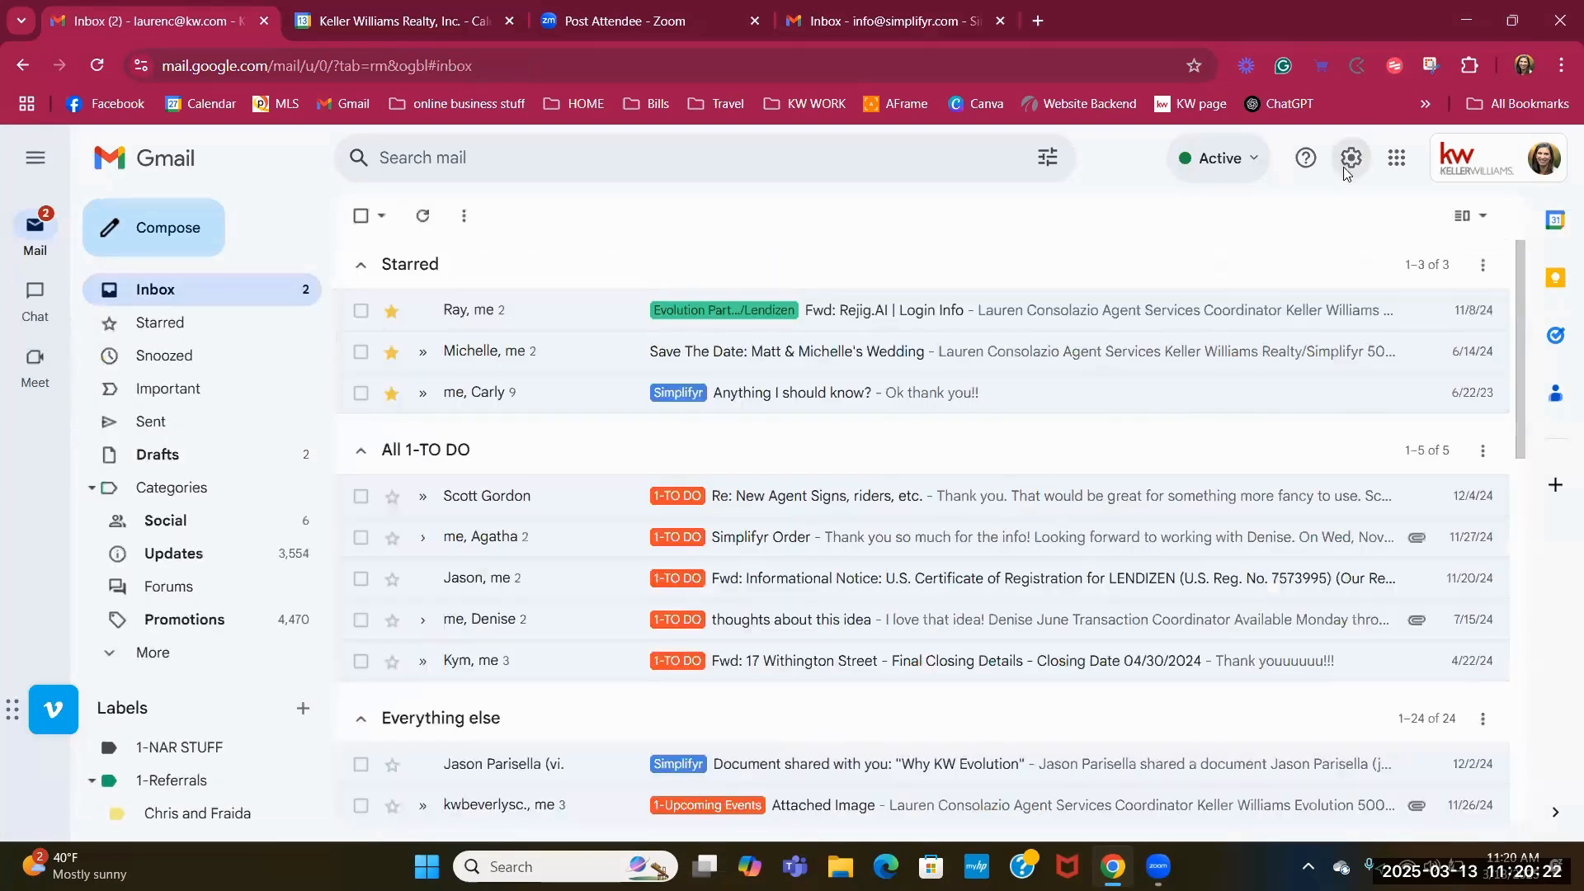
{"action": "left_click", "coordinate": [1350, 159]}
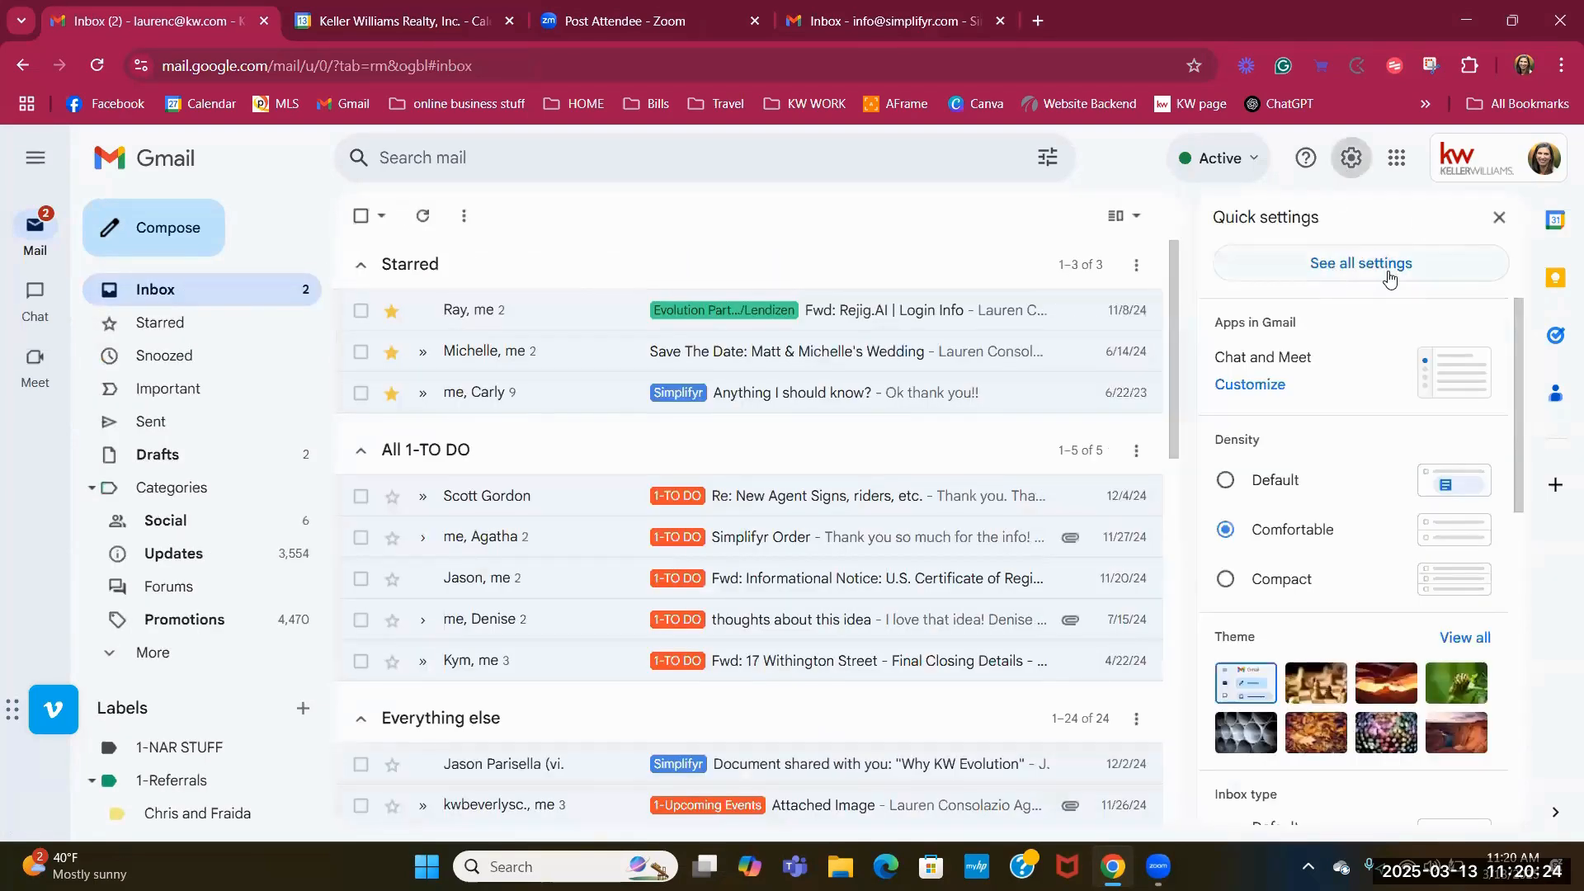
{"action": "left_click", "coordinate": [1388, 278]}
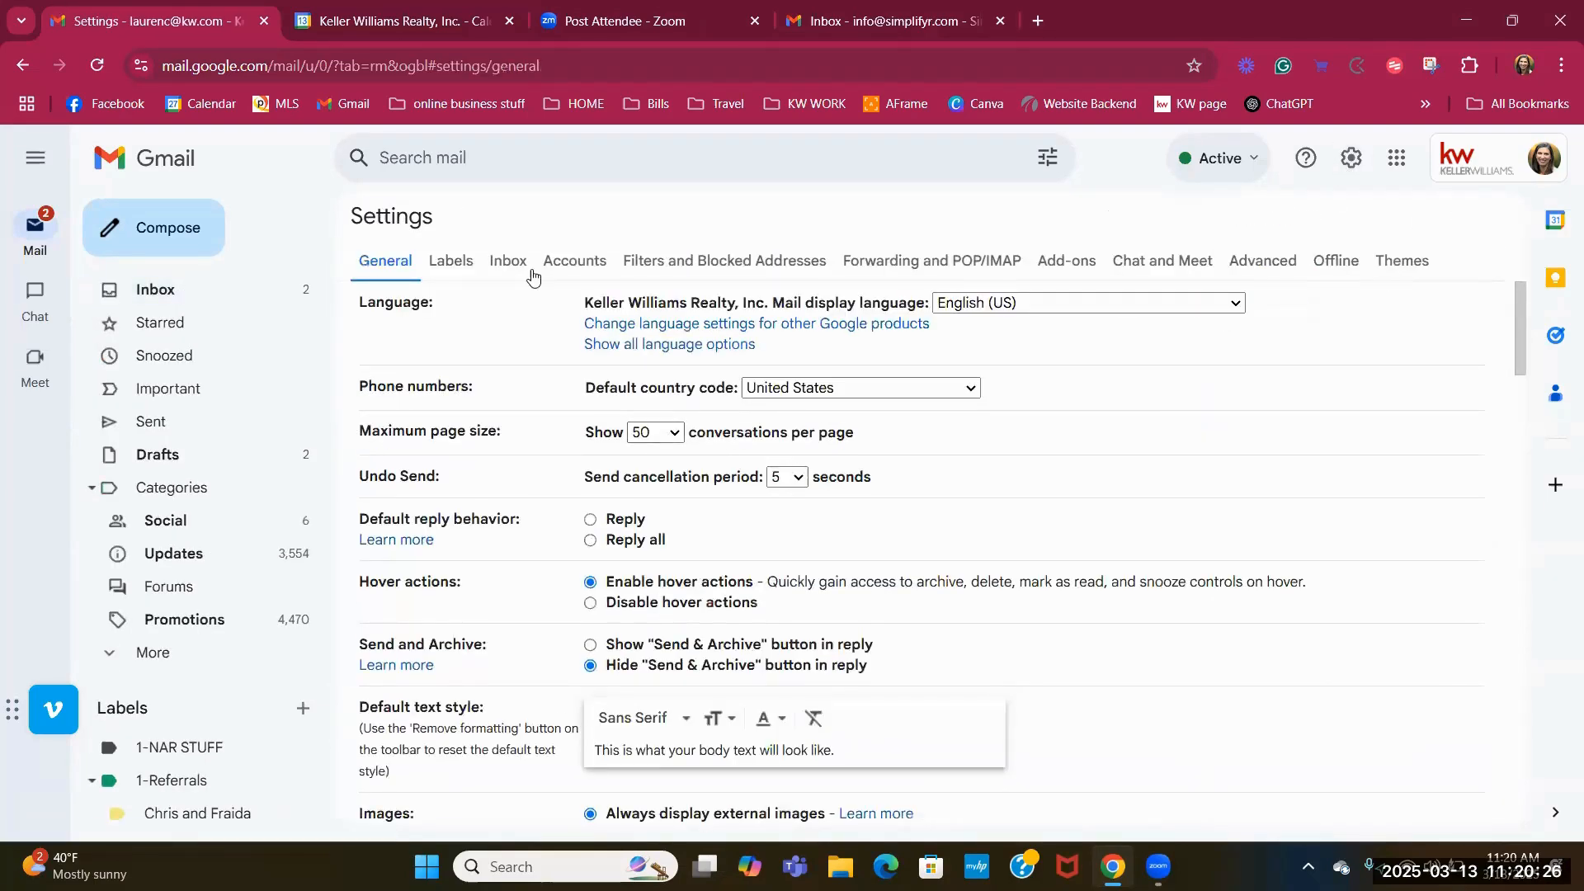
{"action": "left_click", "coordinate": [457, 262]}
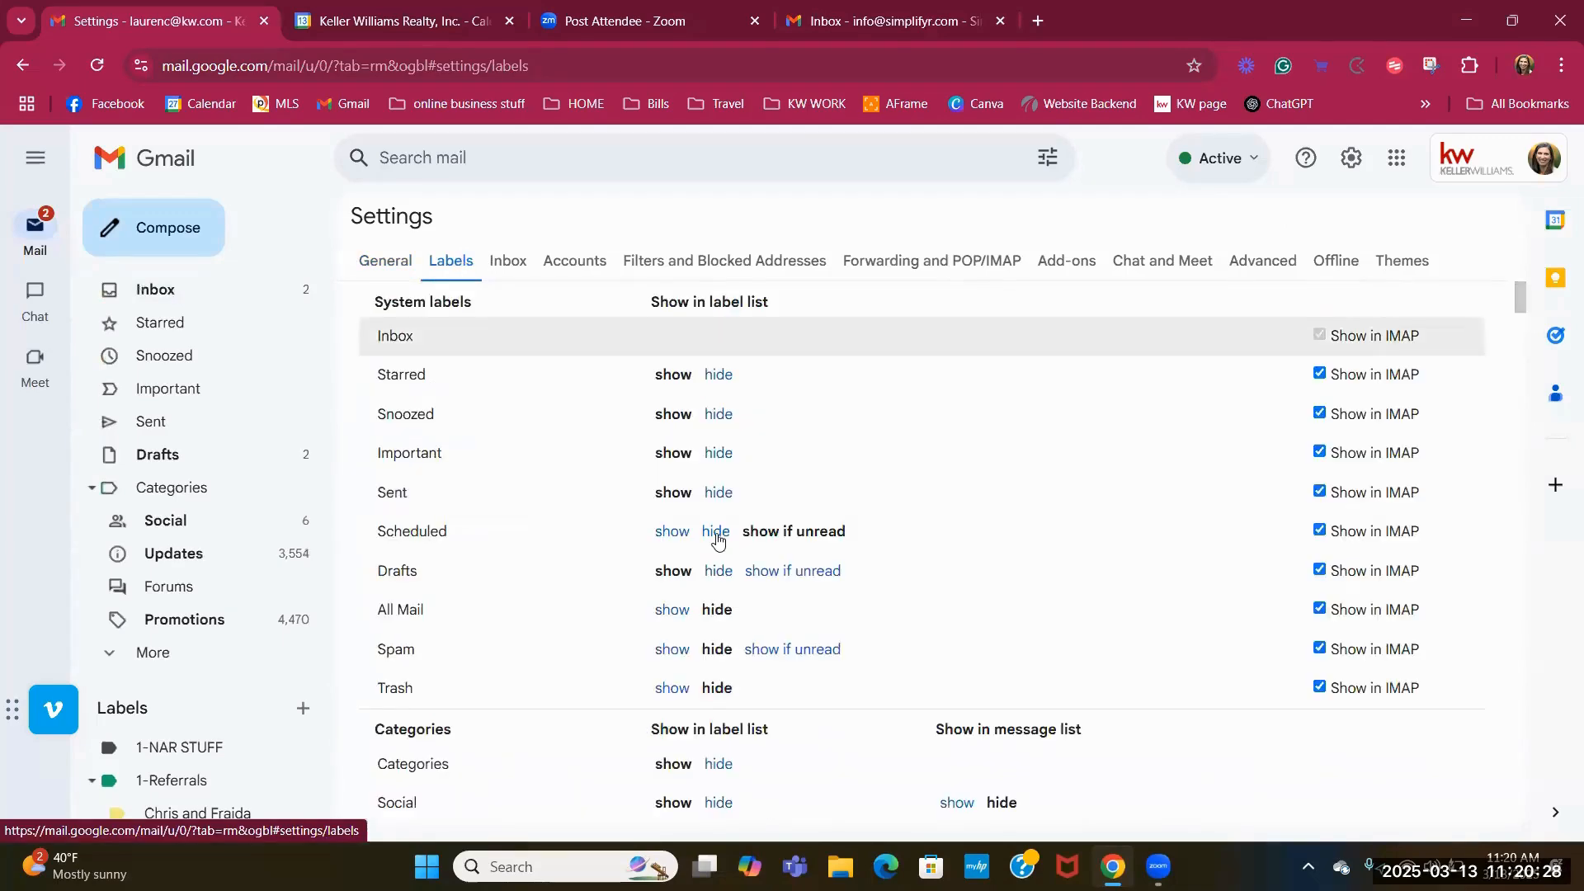
{"action": "scroll", "coordinate": [717, 538], "scroll_direction": "down", "scroll_amount": 4}
{"action": "scroll", "coordinate": [714, 591], "scroll_direction": "down", "scroll_amount": 2}
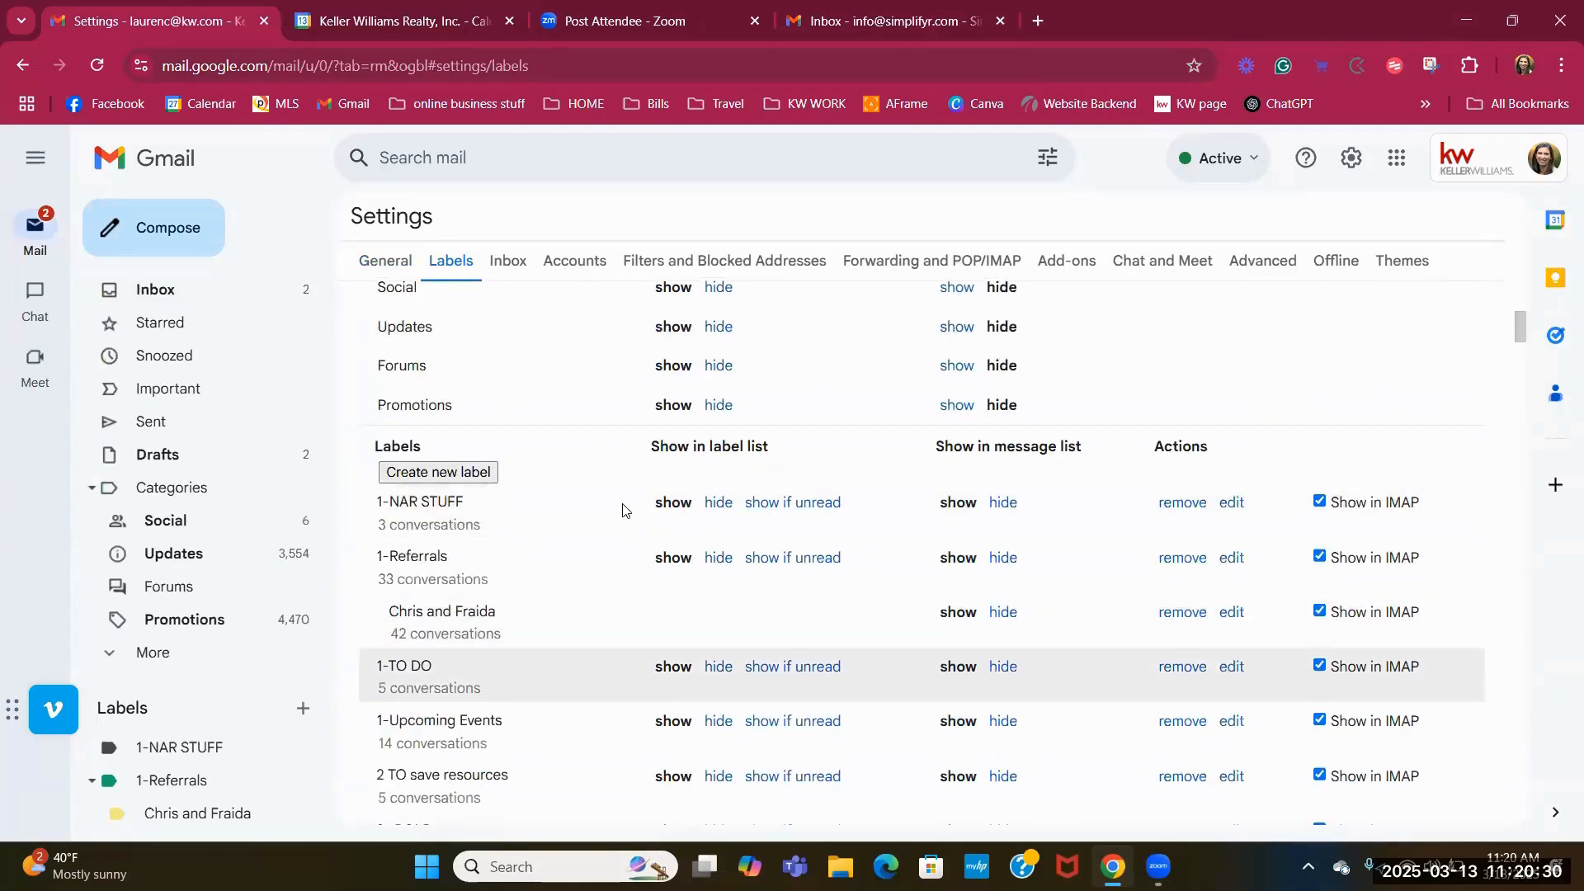
{"action": "scroll", "coordinate": [627, 462], "scroll_direction": "up", "scroll_amount": 6}
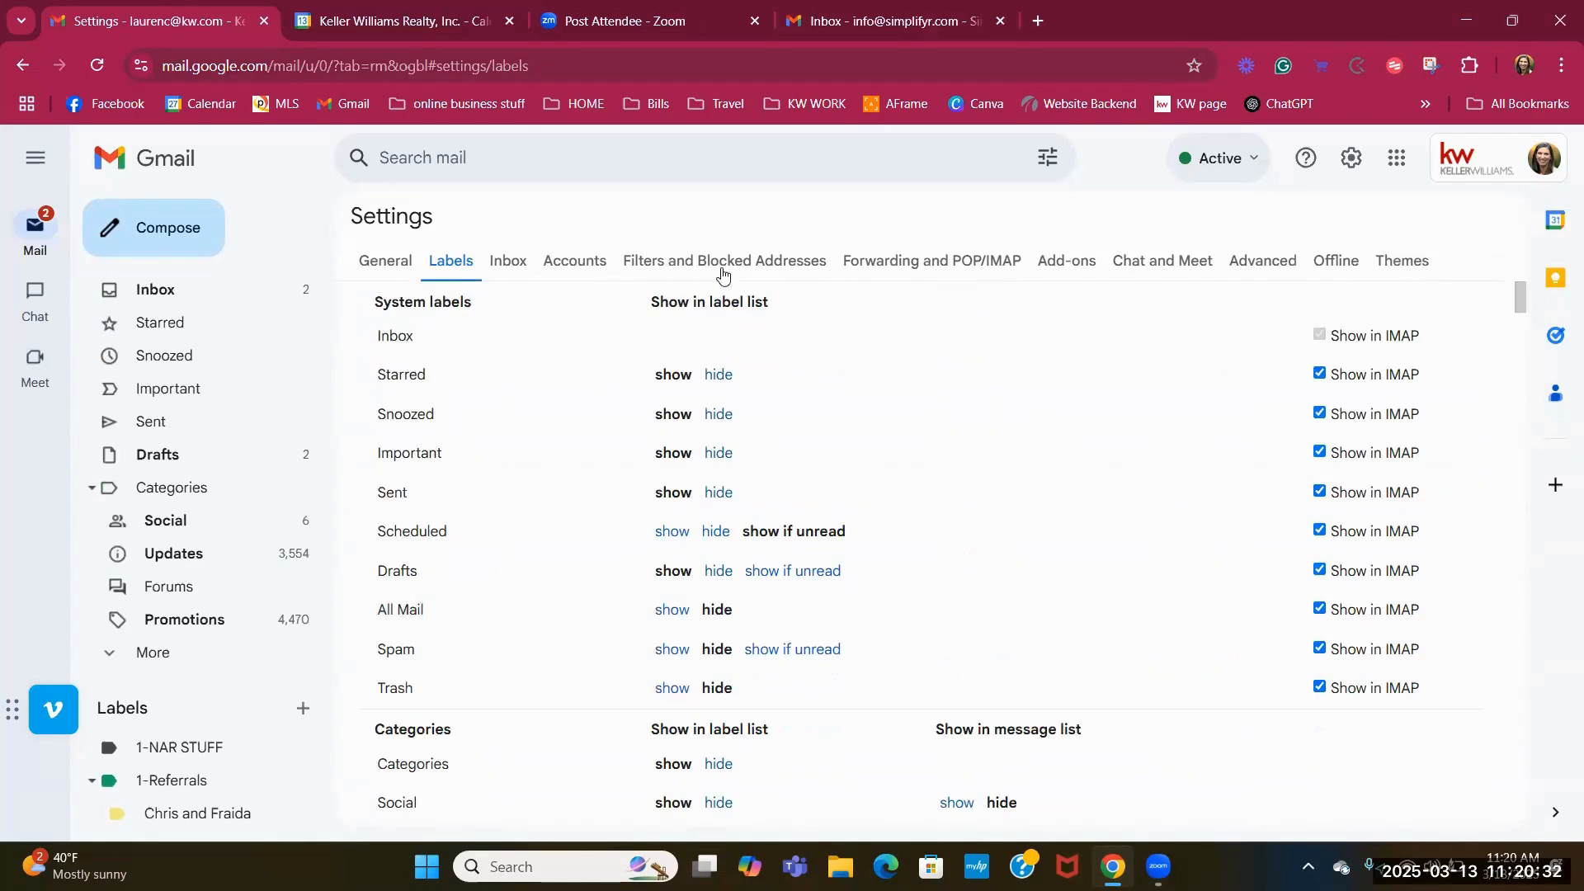
{"action": "left_click", "coordinate": [722, 268]}
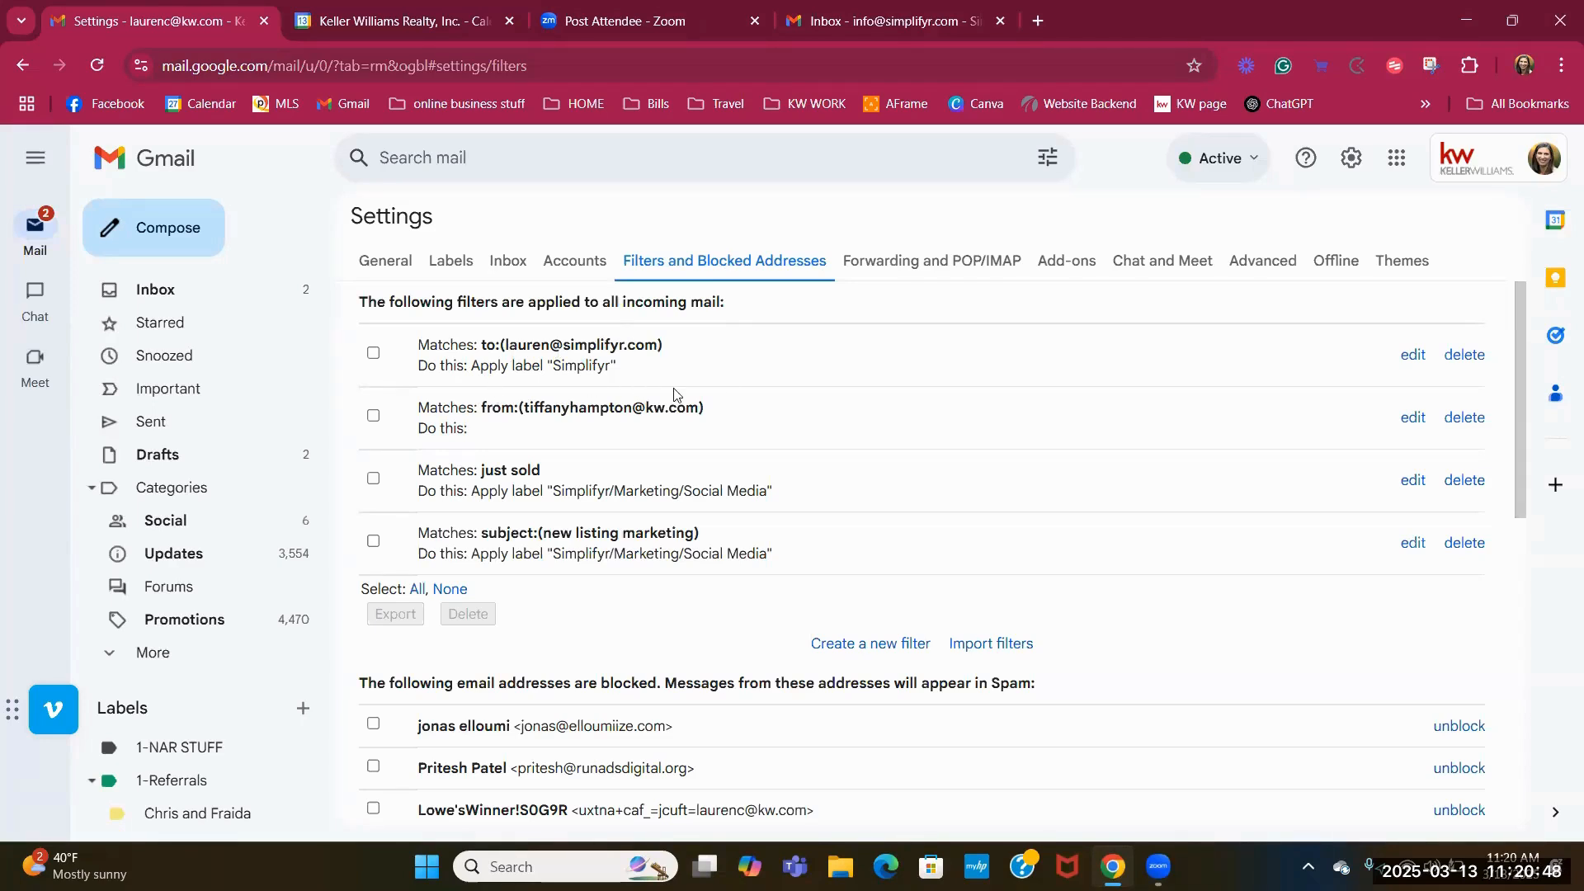
Create a new filter for mail from the Lendizen contact's address and continue to its actions.
{"action": "left_click", "coordinate": [856, 651]}
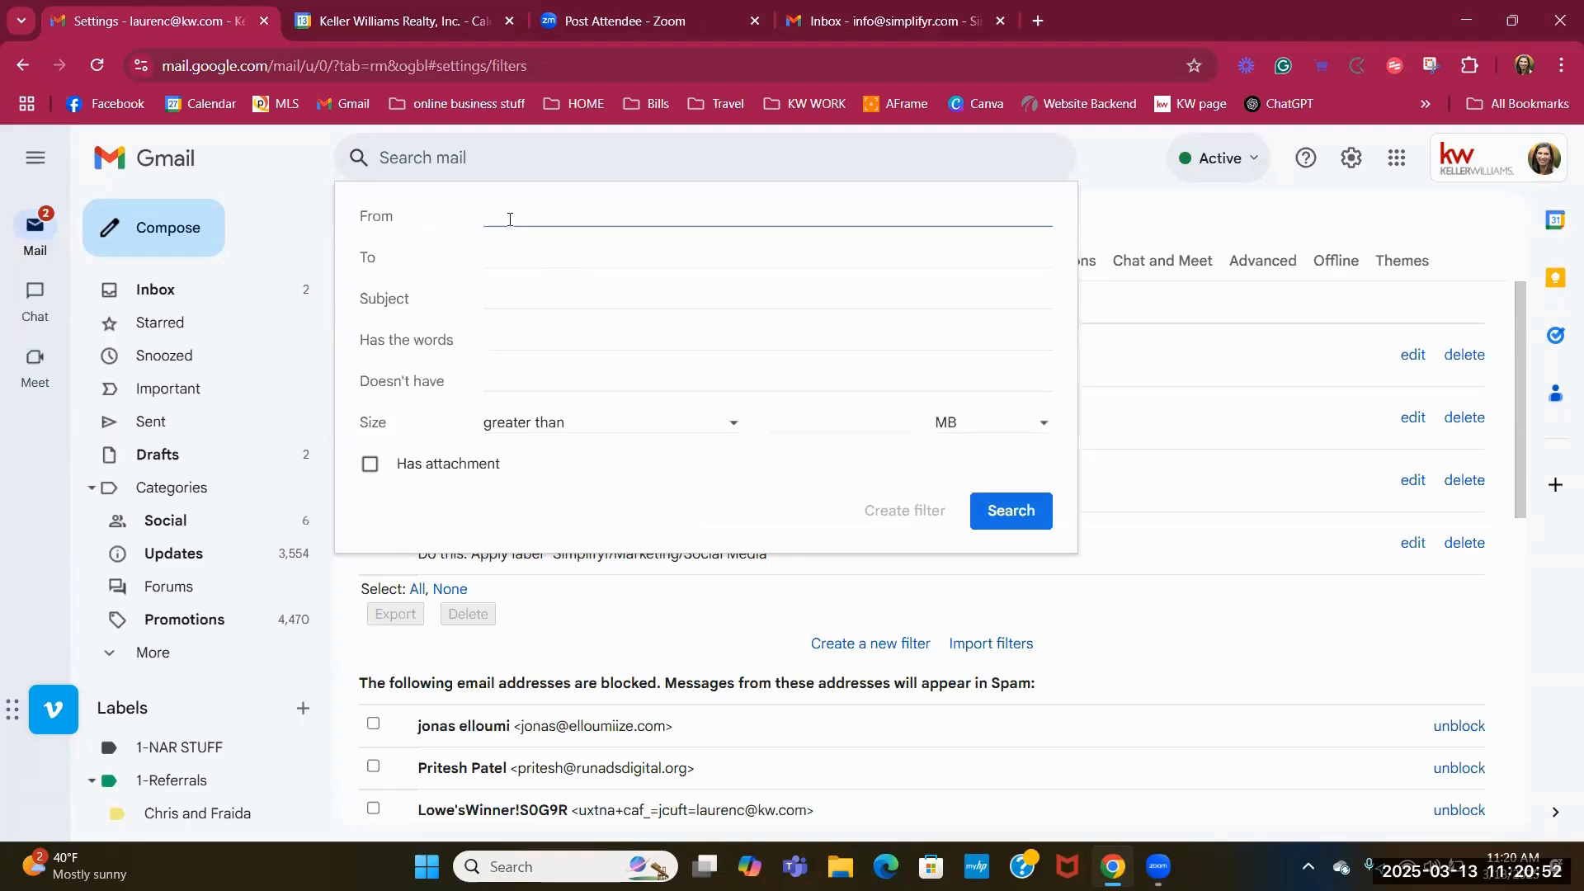
{"action": "type", "text": "kathy"}
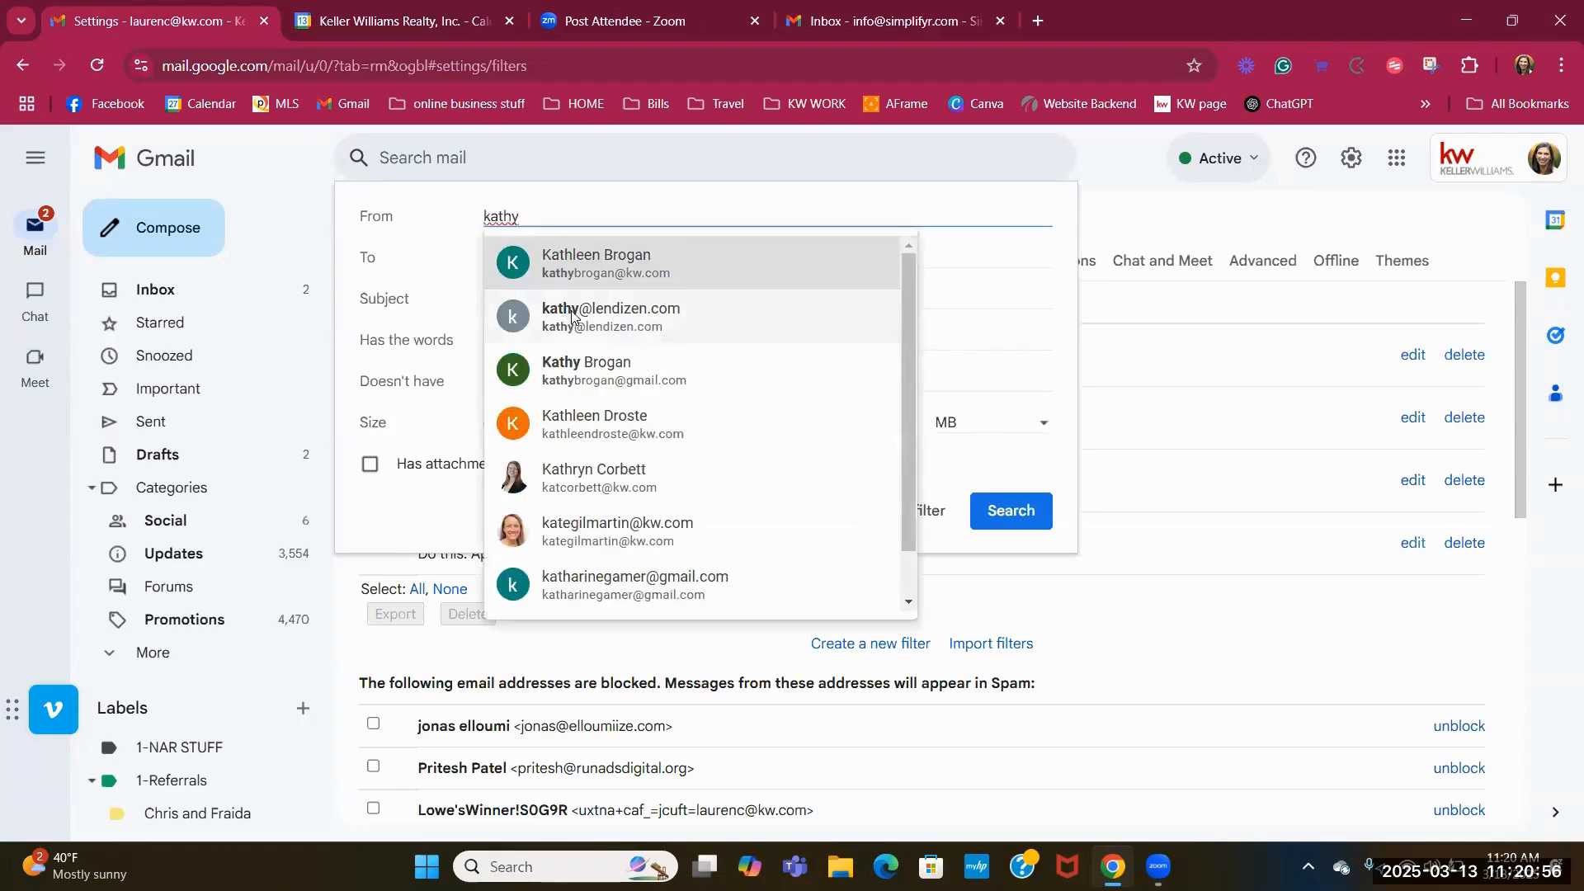
{"action": "left_click", "coordinate": [600, 339]}
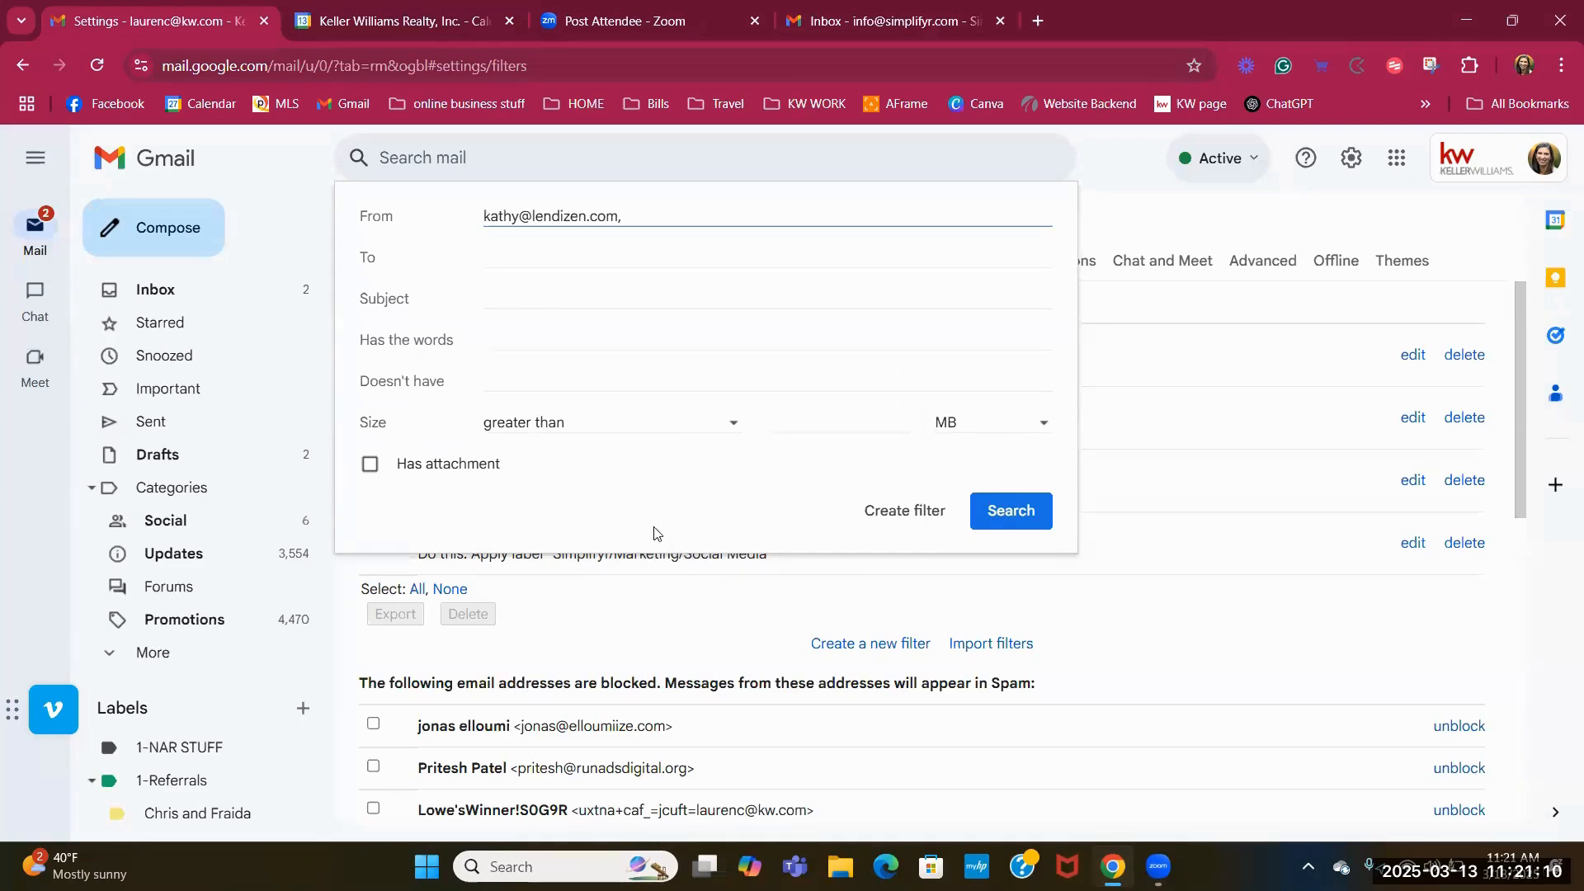
{"action": "left_click", "coordinate": [918, 513]}
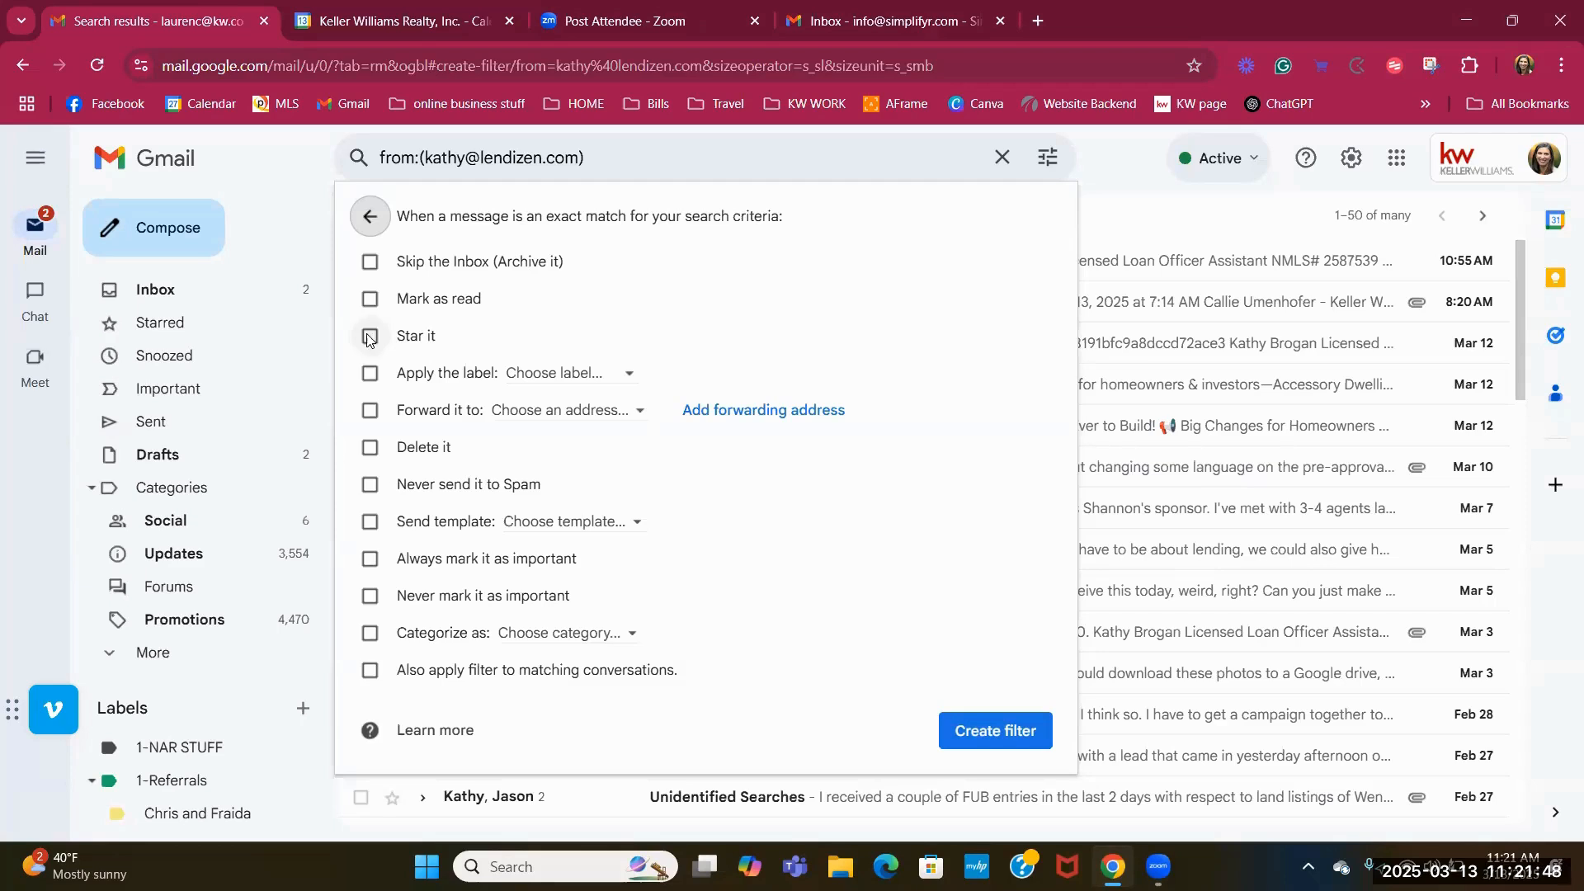
Check the filter's criteria again, then turn on applying a label.
{"action": "left_click", "coordinate": [607, 377]}
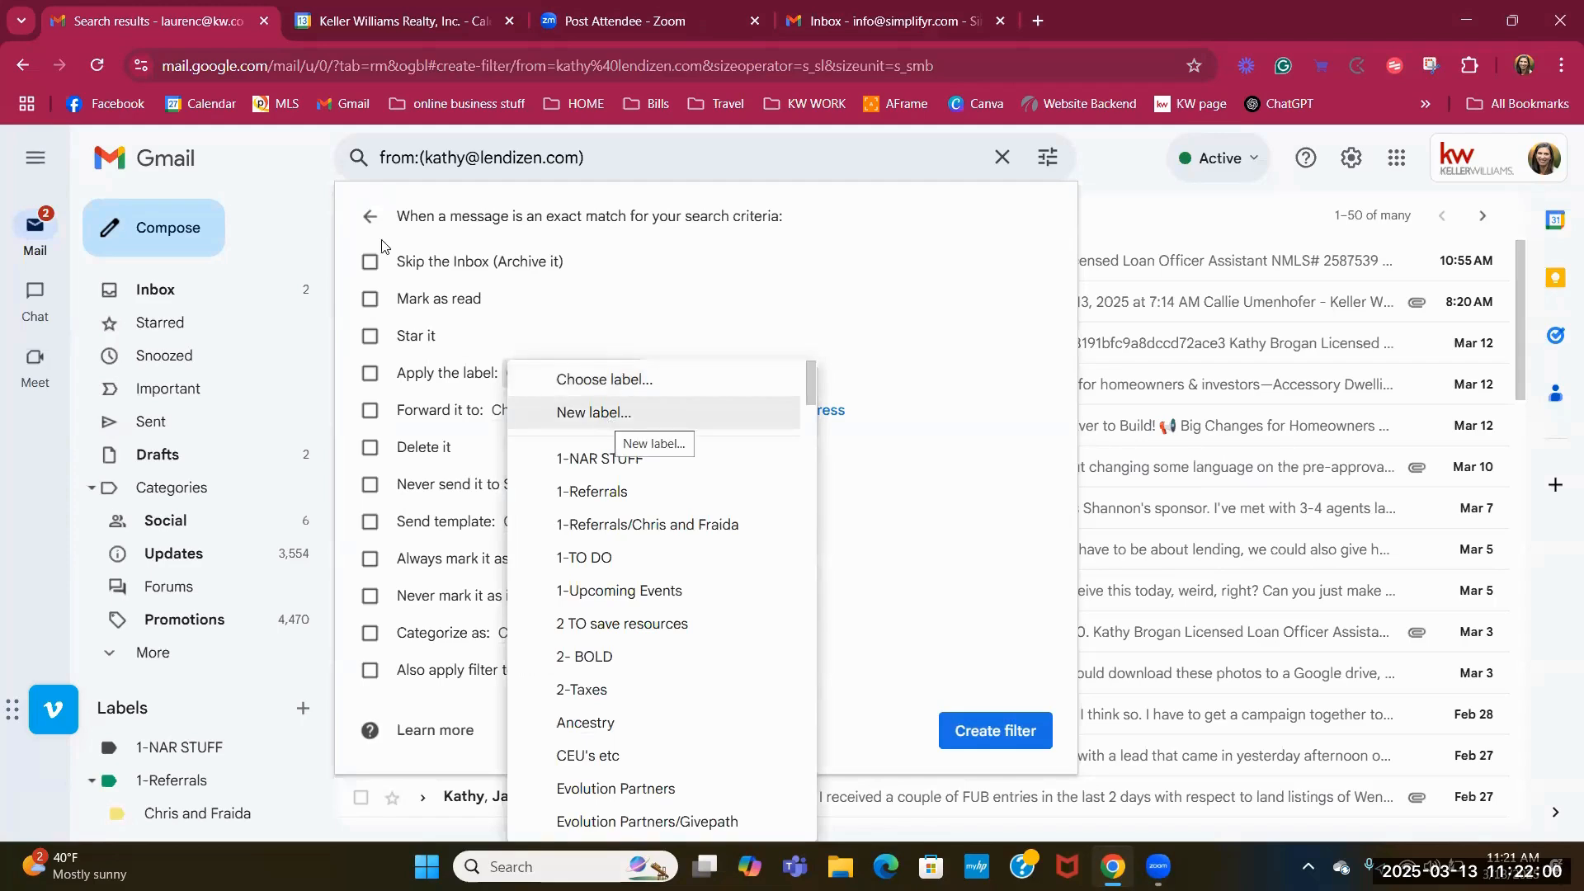
{"action": "left_click", "coordinate": [369, 220]}
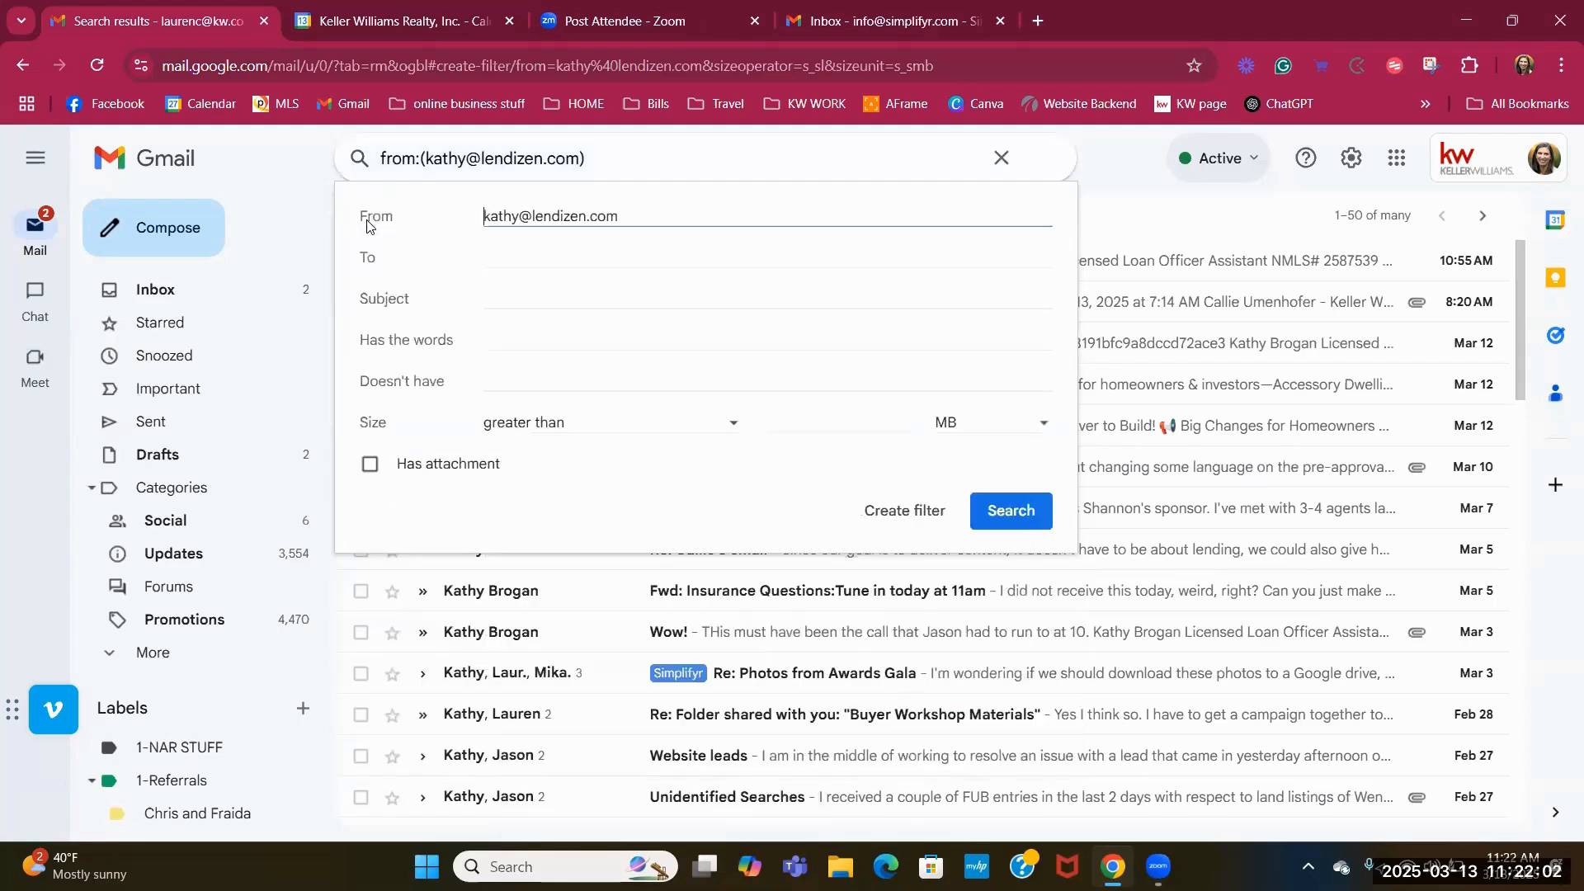
{"action": "left_click", "coordinate": [894, 521]}
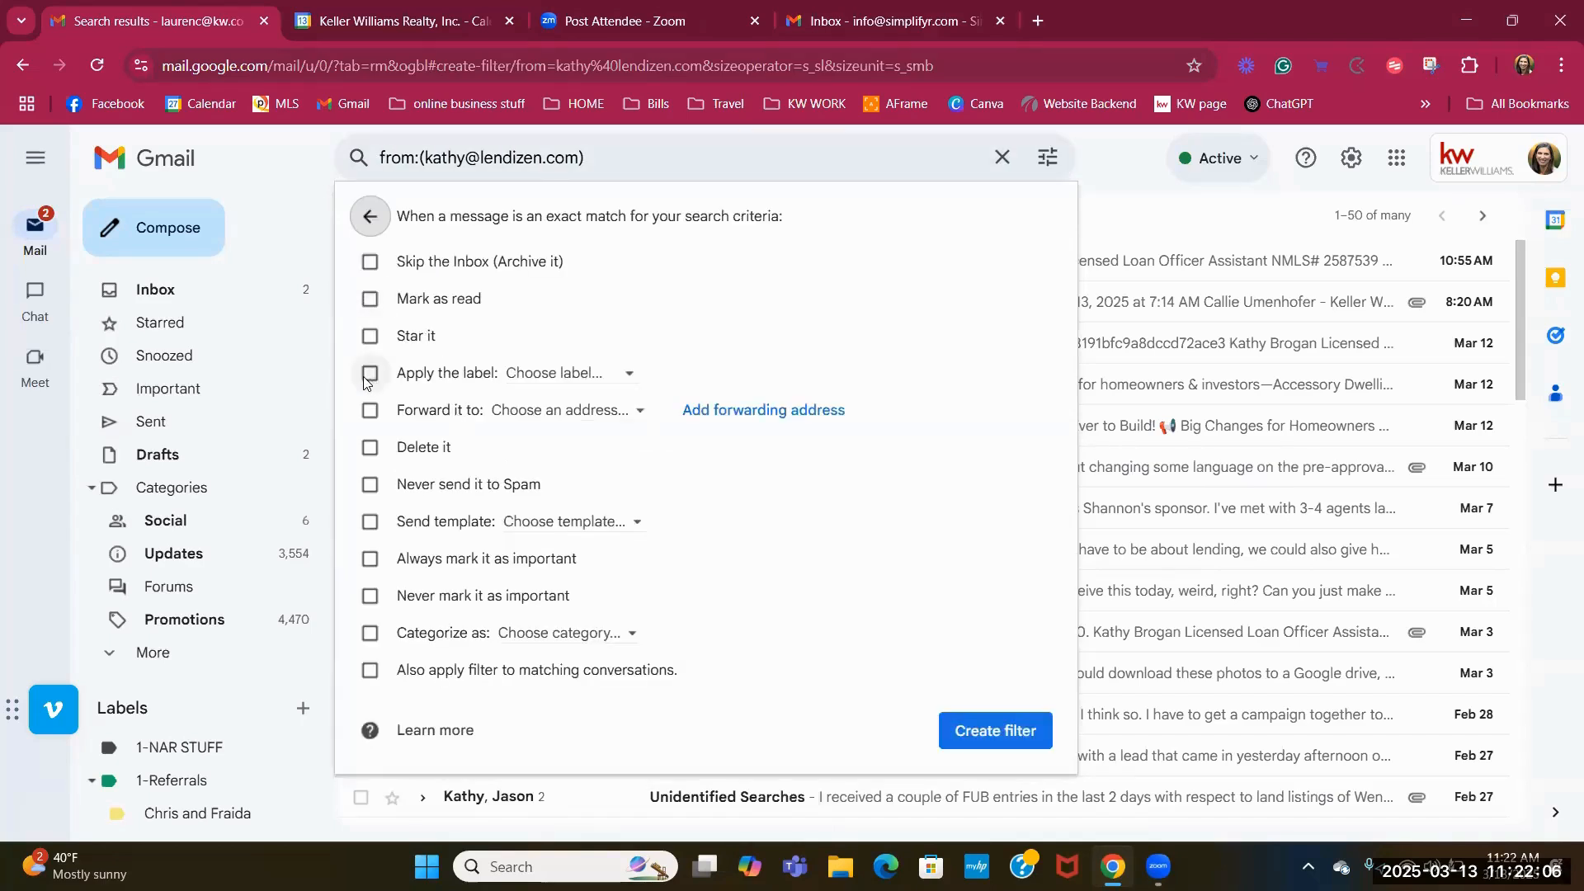
{"action": "left_click", "coordinate": [369, 375]}
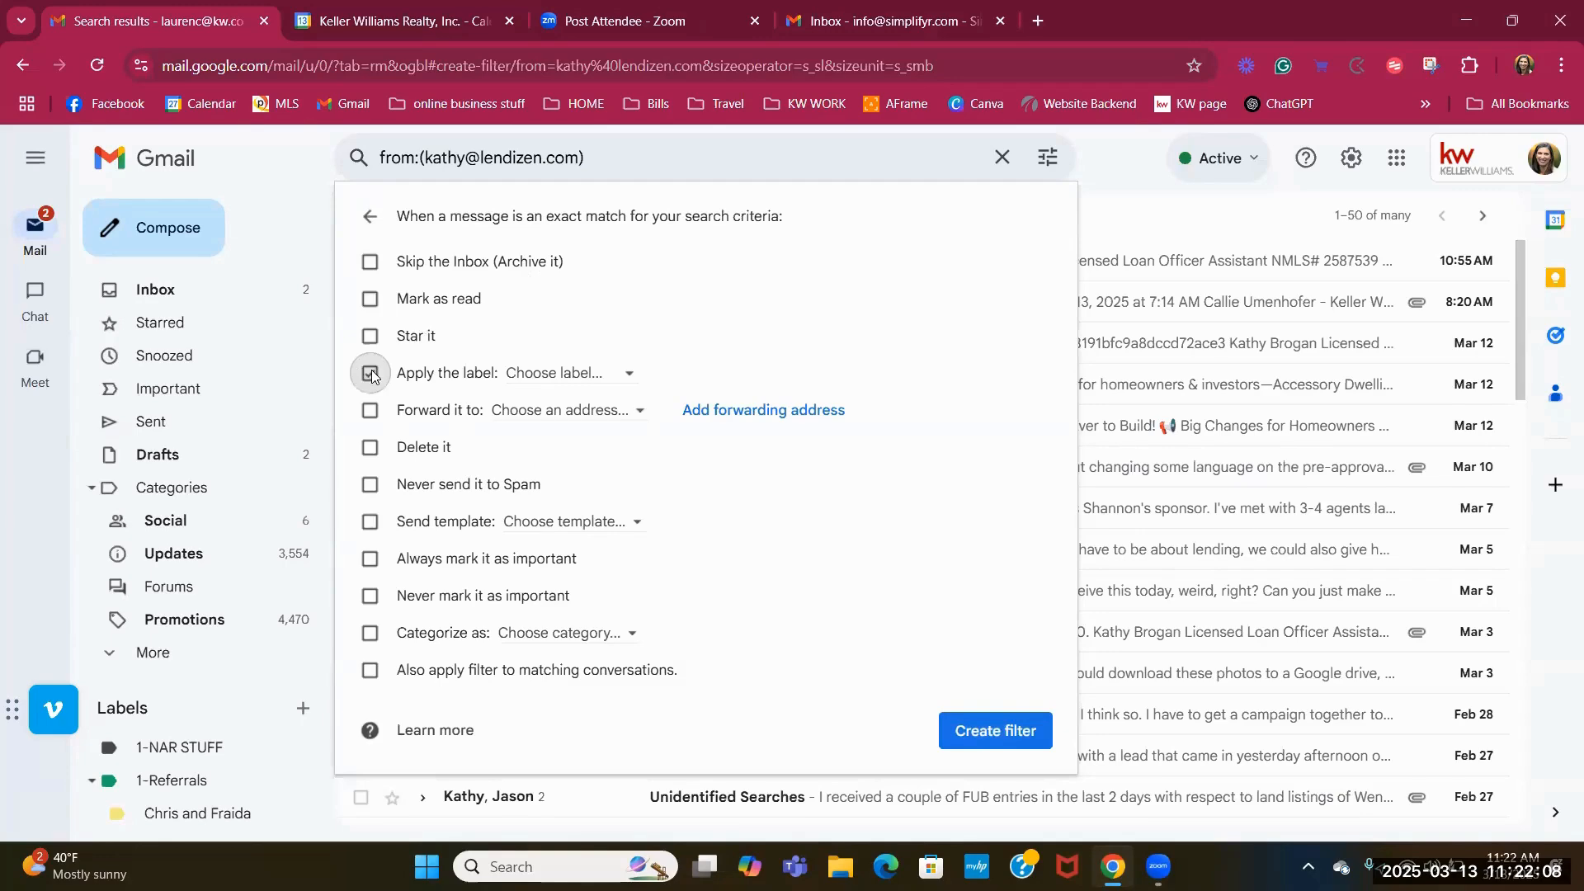
{"action": "left_click", "coordinate": [597, 376]}
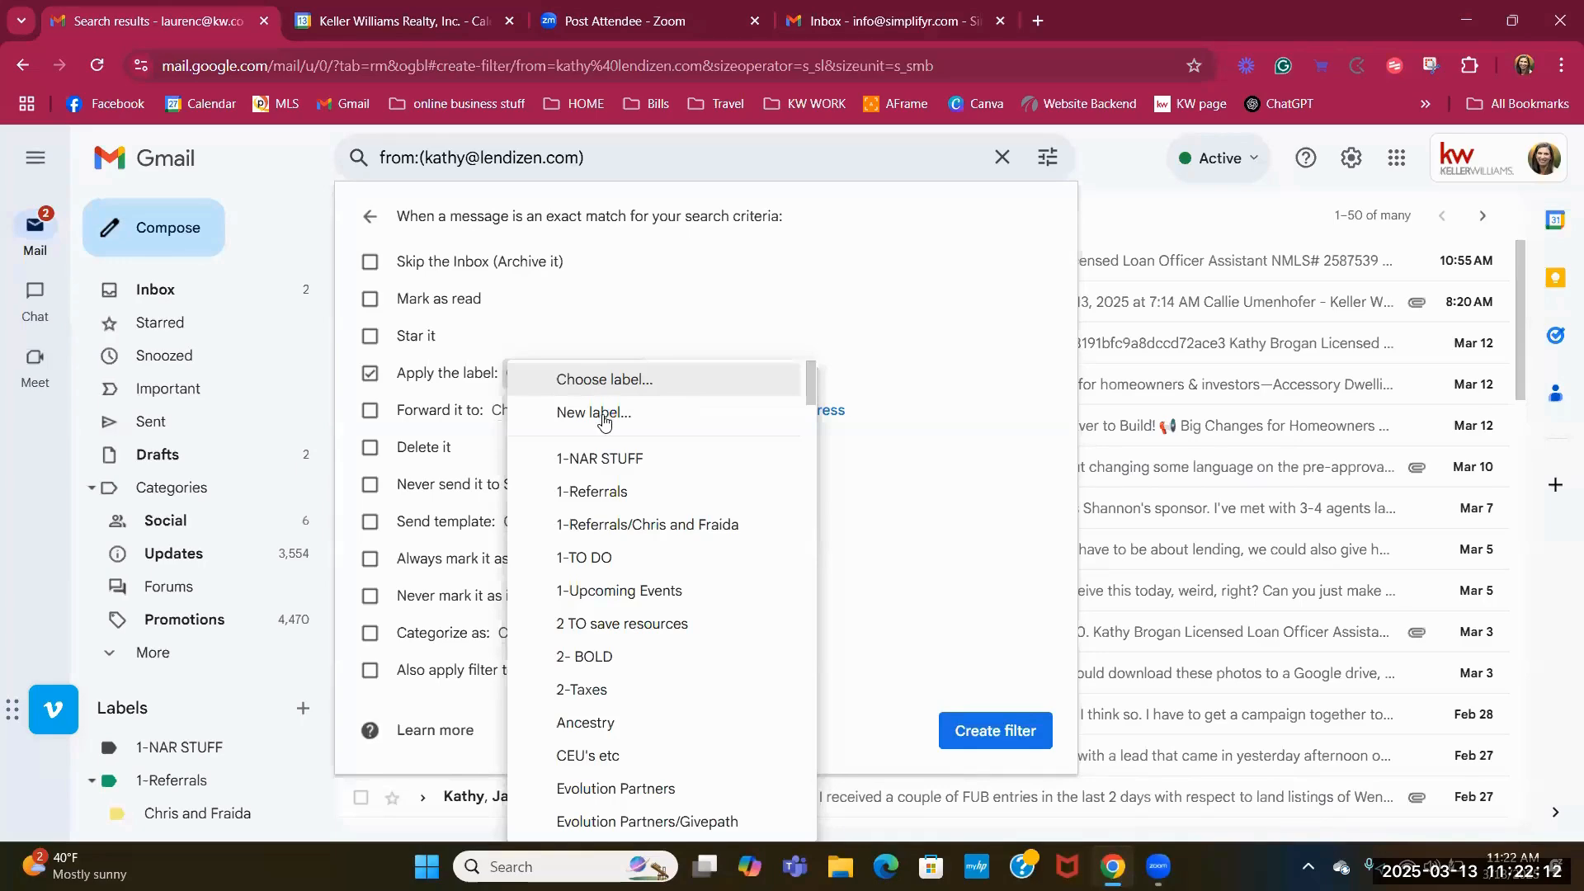
Create a new label named '1 Kathy' for the filter to apply.
{"action": "left_click", "coordinate": [602, 417]}
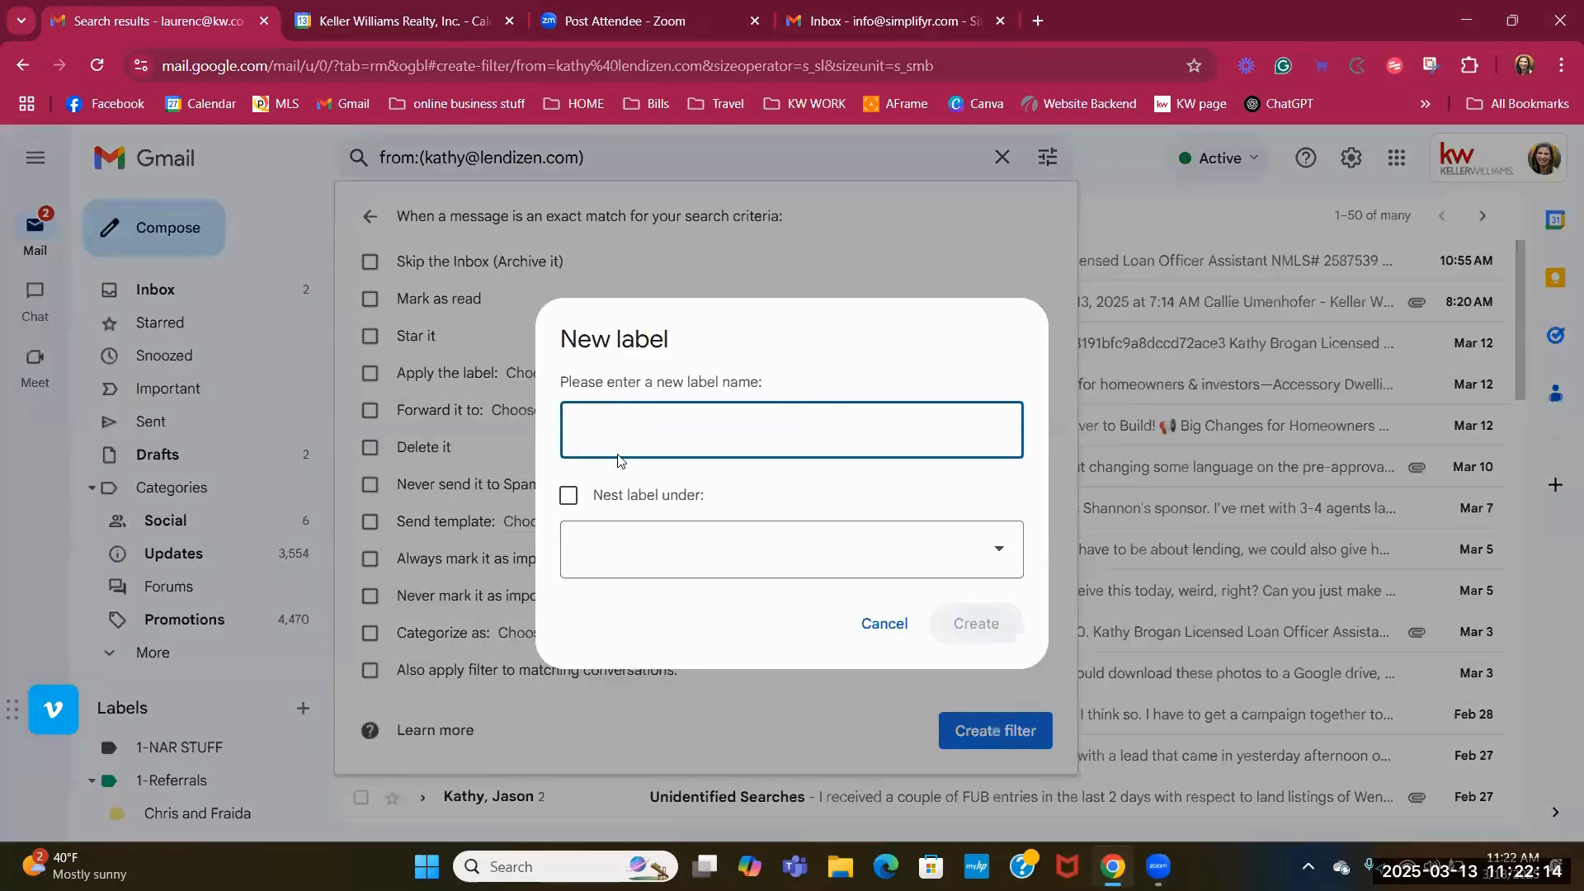
{"action": "type", "text": "Kathy"}
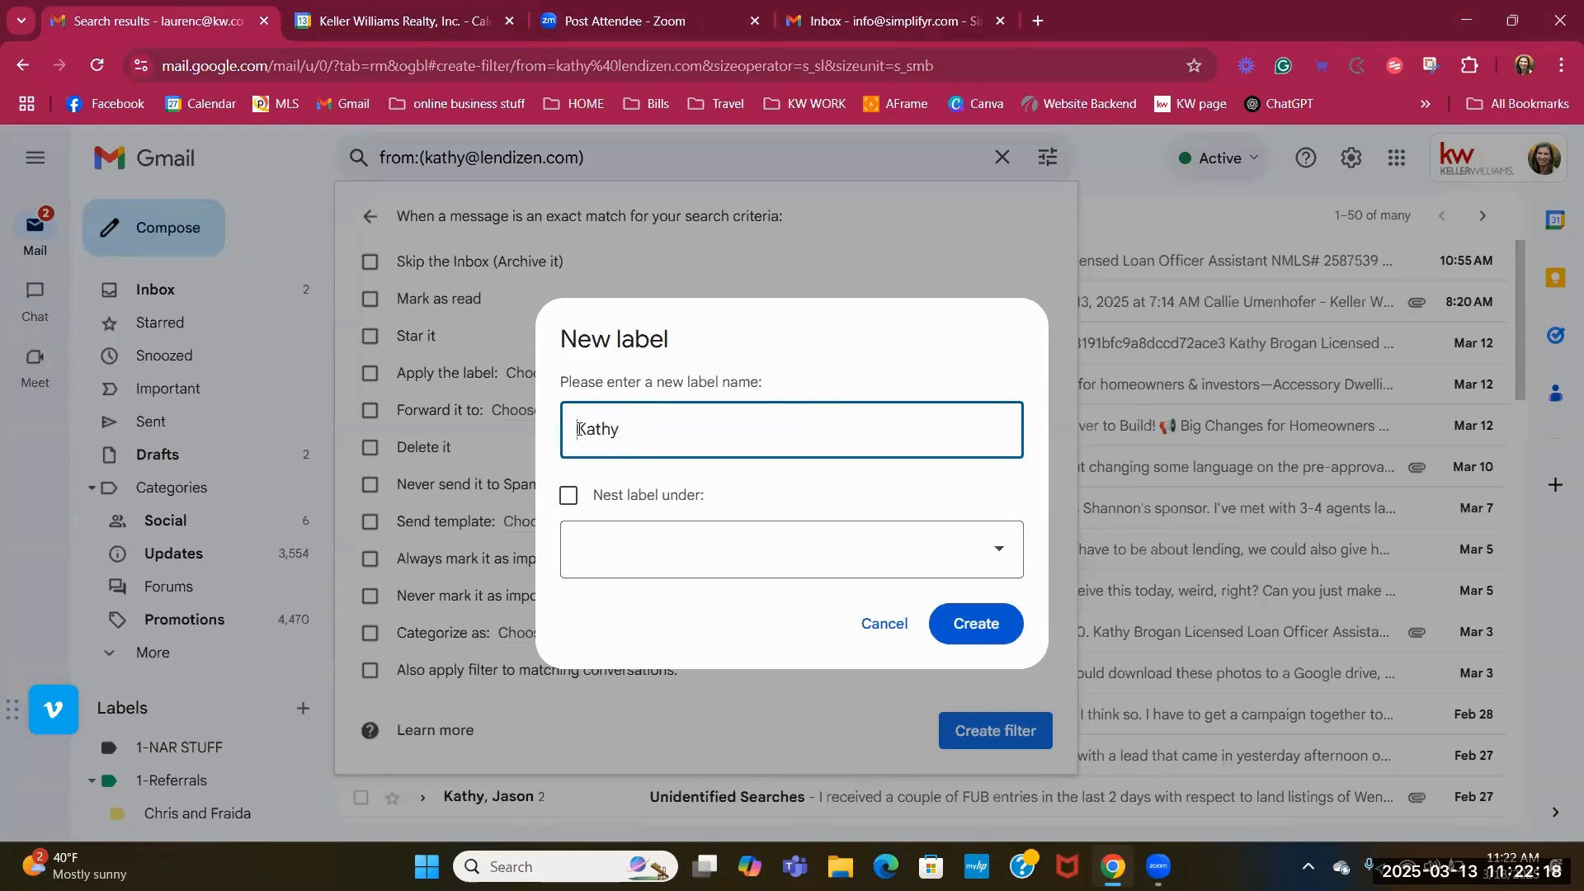
{"action": "left_click", "coordinate": [581, 429]}
{"action": "type", "text": "1"}
{"action": "left_click", "coordinate": [976, 627]}
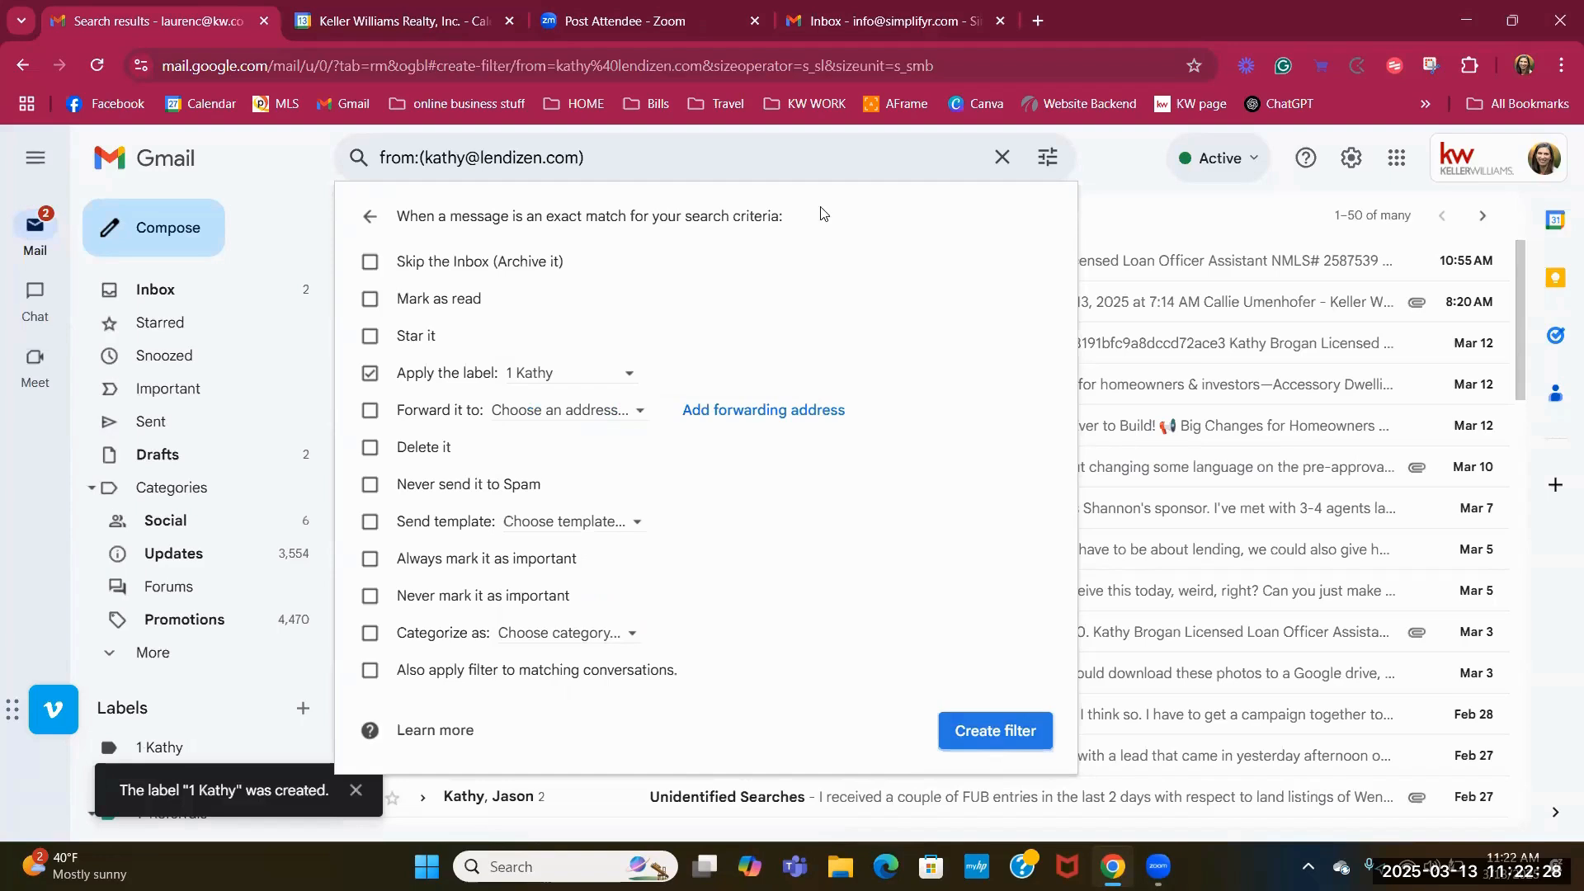
{"action": "left_click_drag", "start_coordinate": [822, 202], "coordinate": [855, 228]}
{"action": "left_click", "coordinate": [856, 231]}
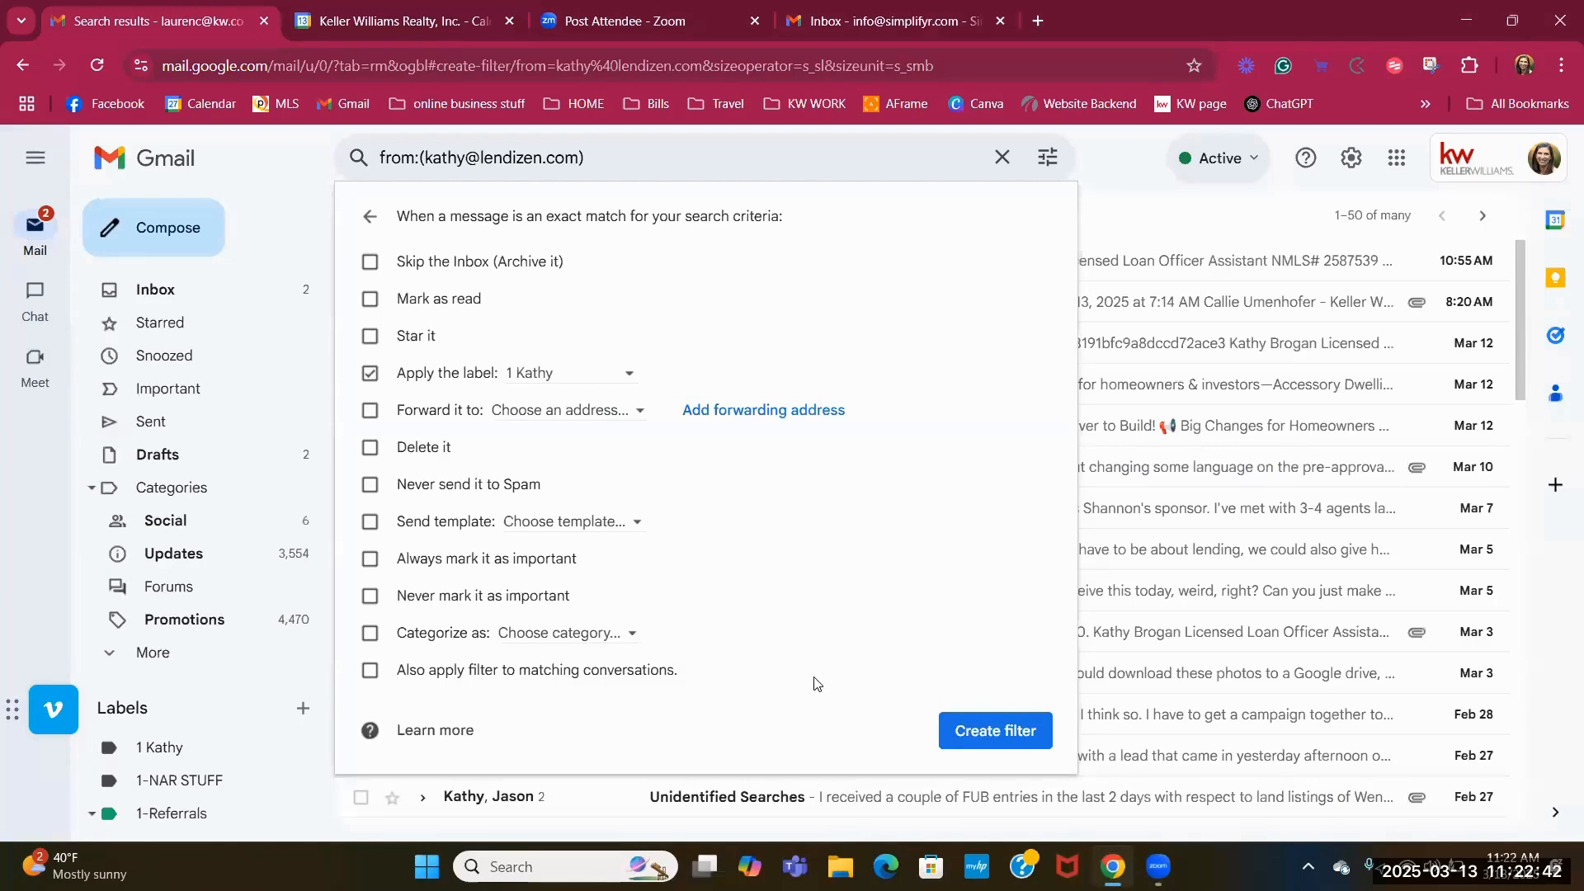
Save the new filter and return to the inbox.
{"action": "left_click", "coordinate": [993, 737]}
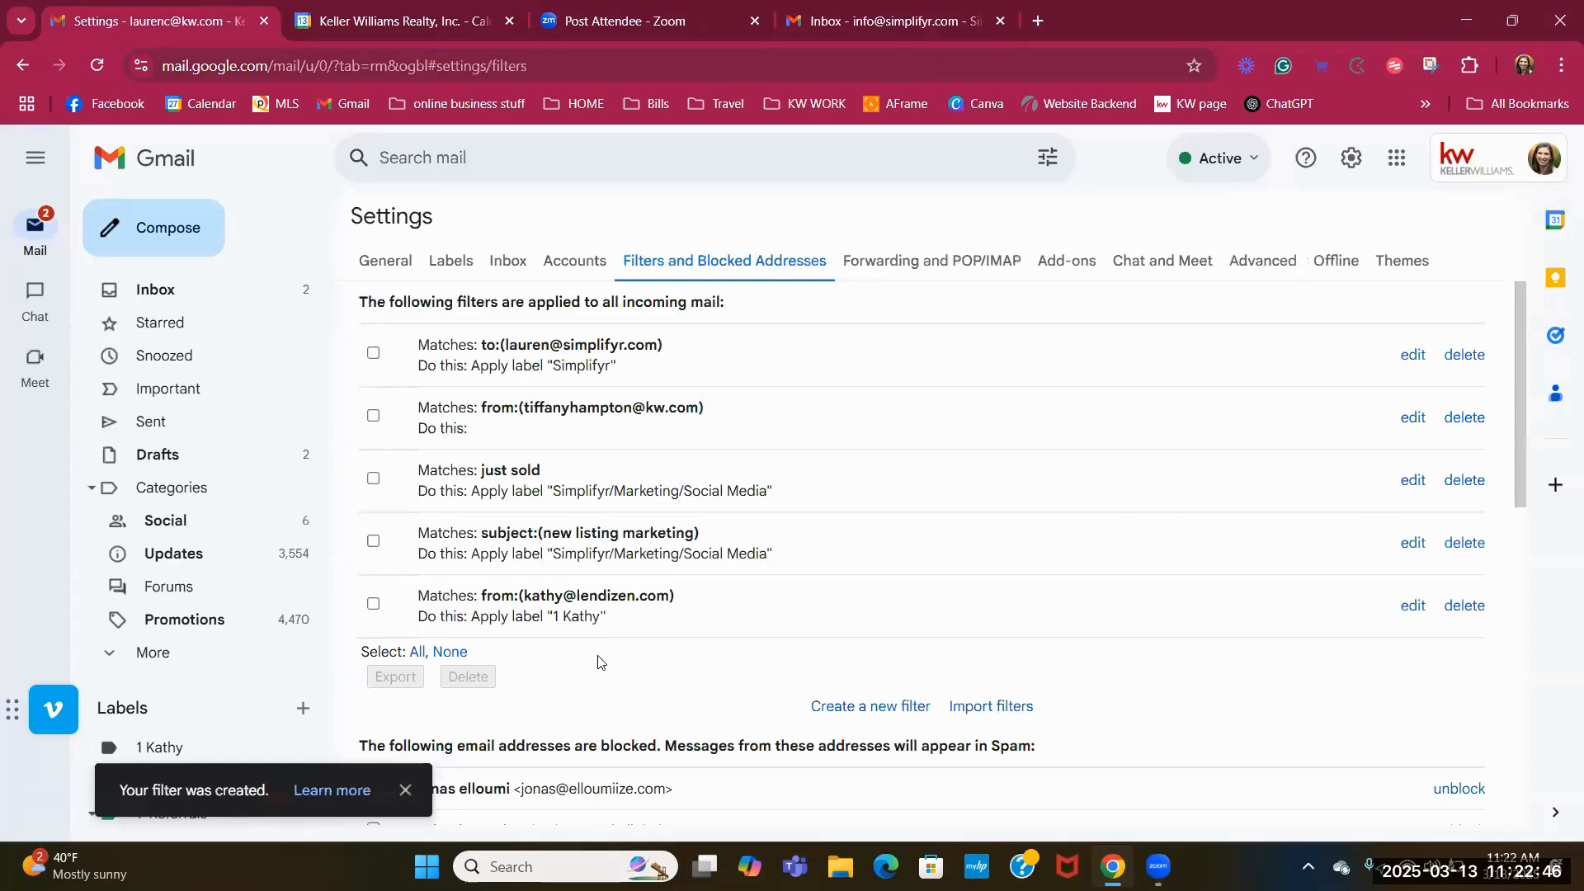
{"action": "left_click", "coordinate": [238, 295]}
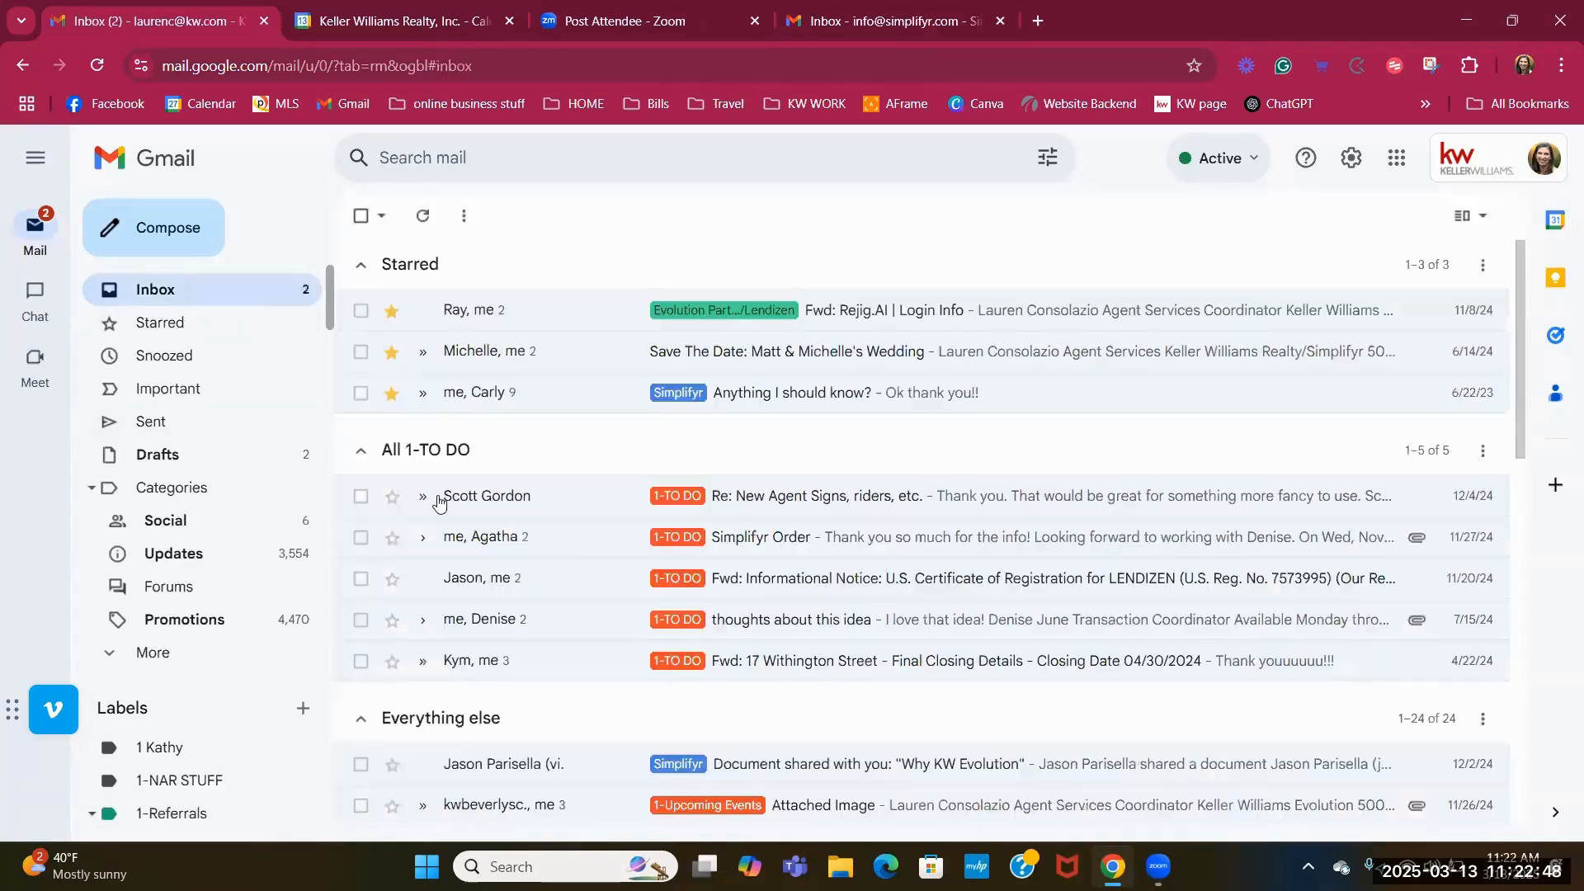
{"action": "scroll", "coordinate": [571, 536], "scroll_direction": "down", "scroll_amount": 5}
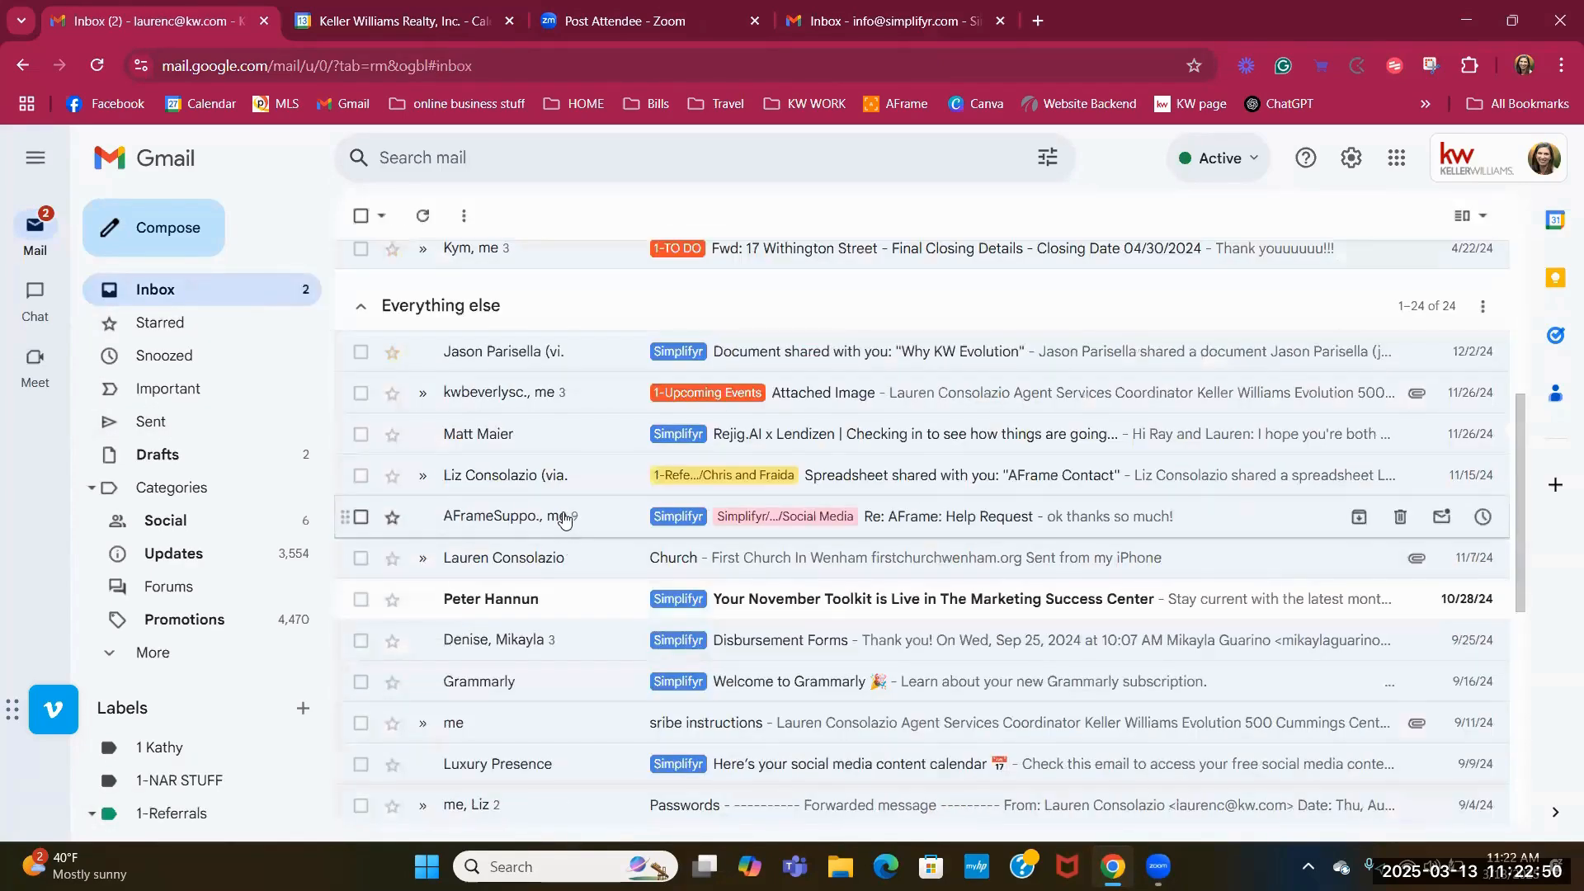
{"action": "scroll", "coordinate": [566, 516], "scroll_direction": "down", "scroll_amount": 6}
{"action": "scroll", "coordinate": [560, 519], "scroll_direction": "up", "scroll_amount": 12}
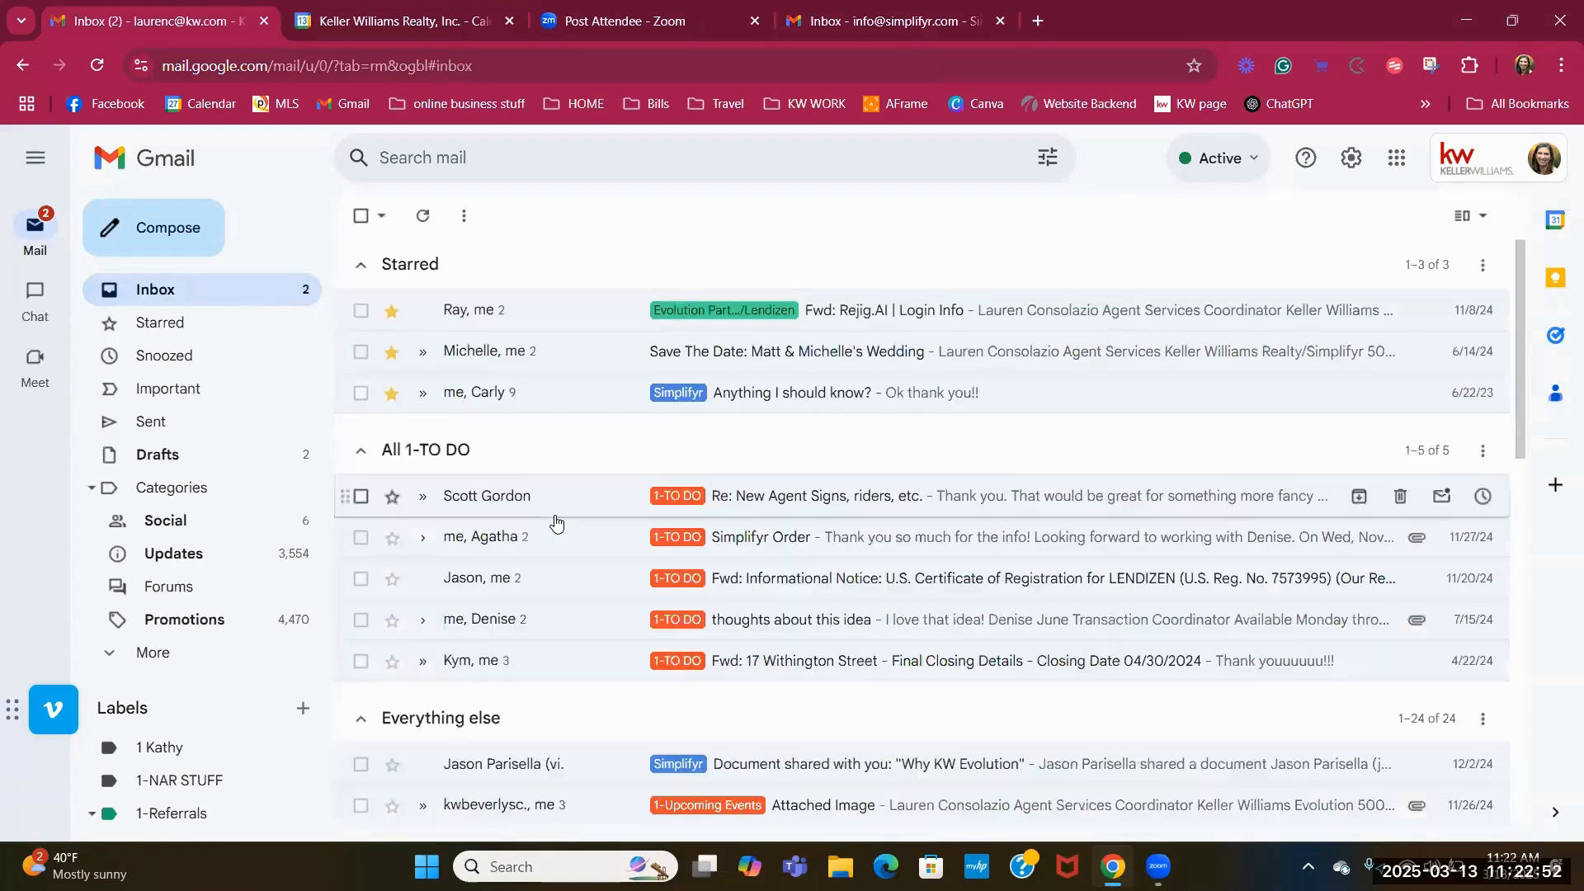
Open the 1 Kathy label from the sidebar, which is still empty.
{"action": "left_click", "coordinate": [180, 751]}
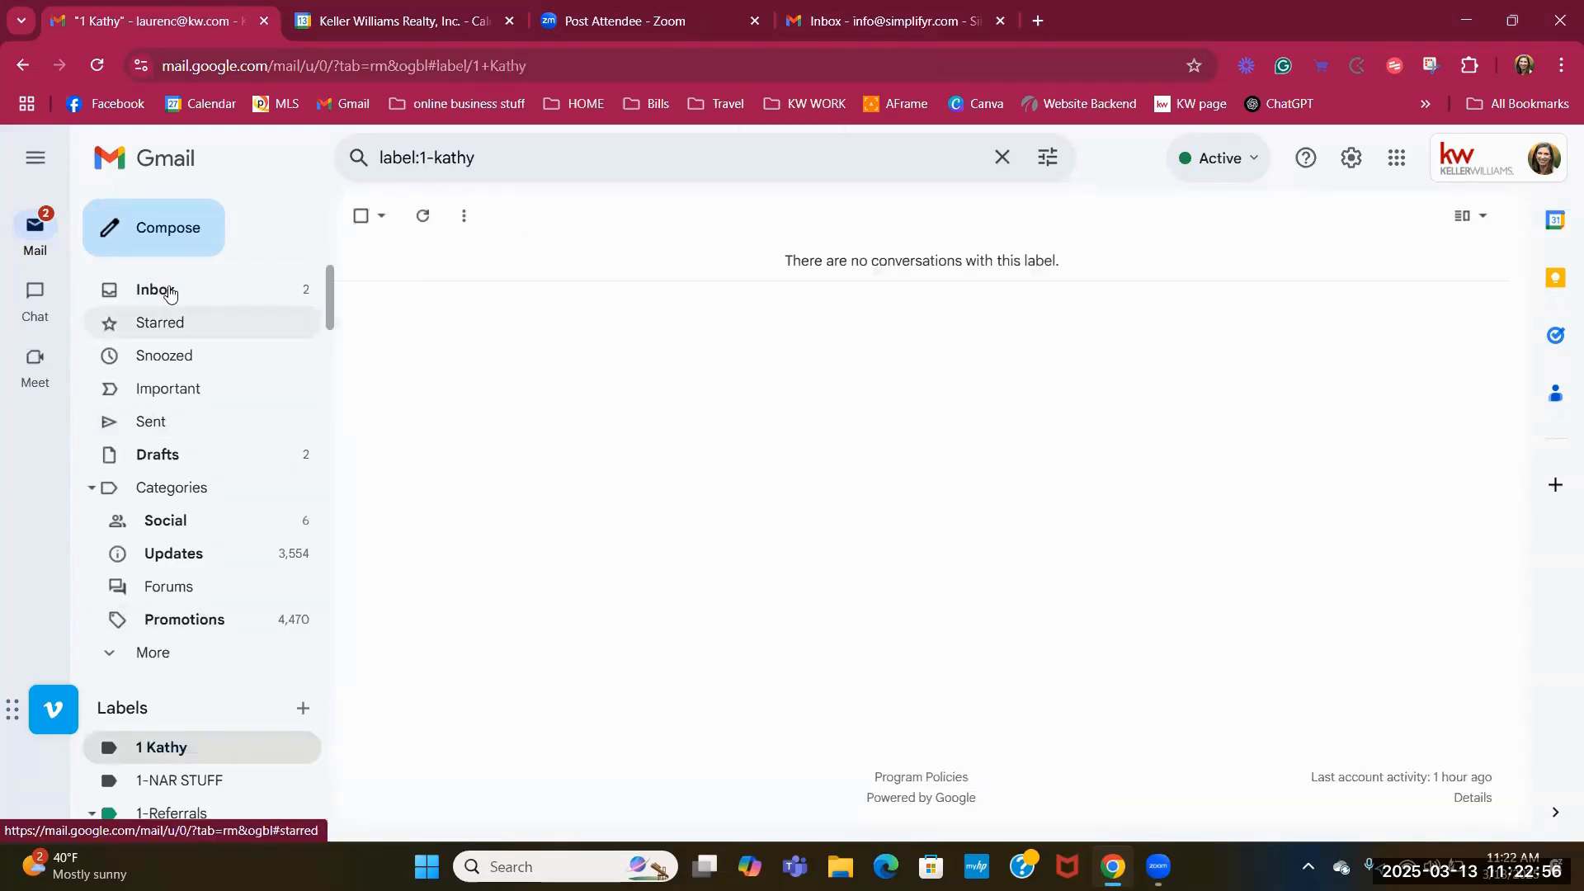
{"action": "left_click", "coordinate": [161, 290]}
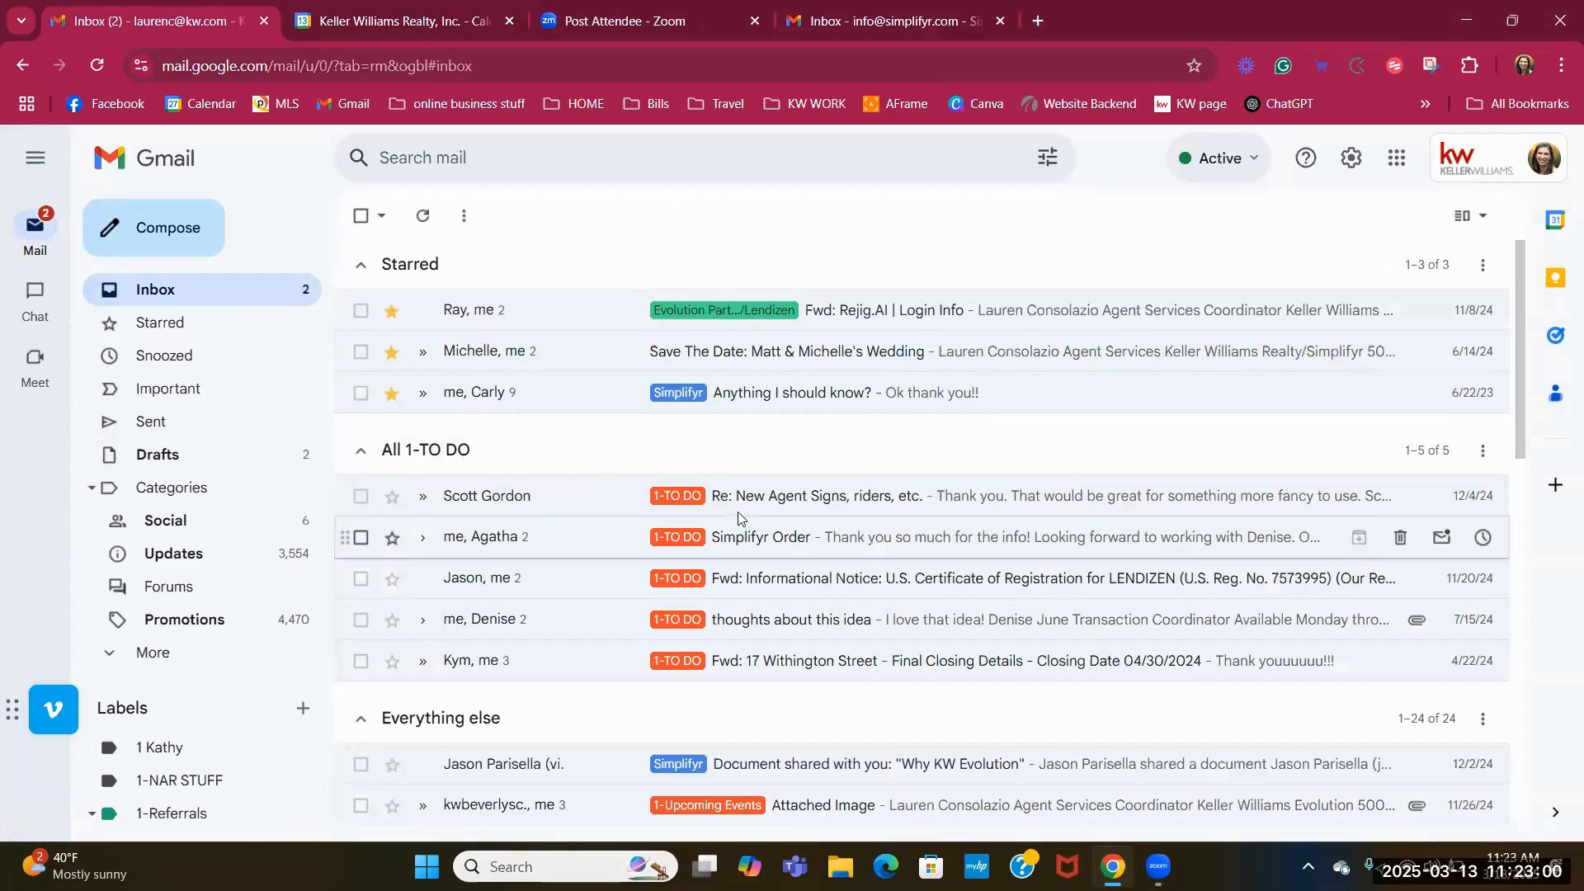
{"action": "left_click", "coordinate": [202, 747]}
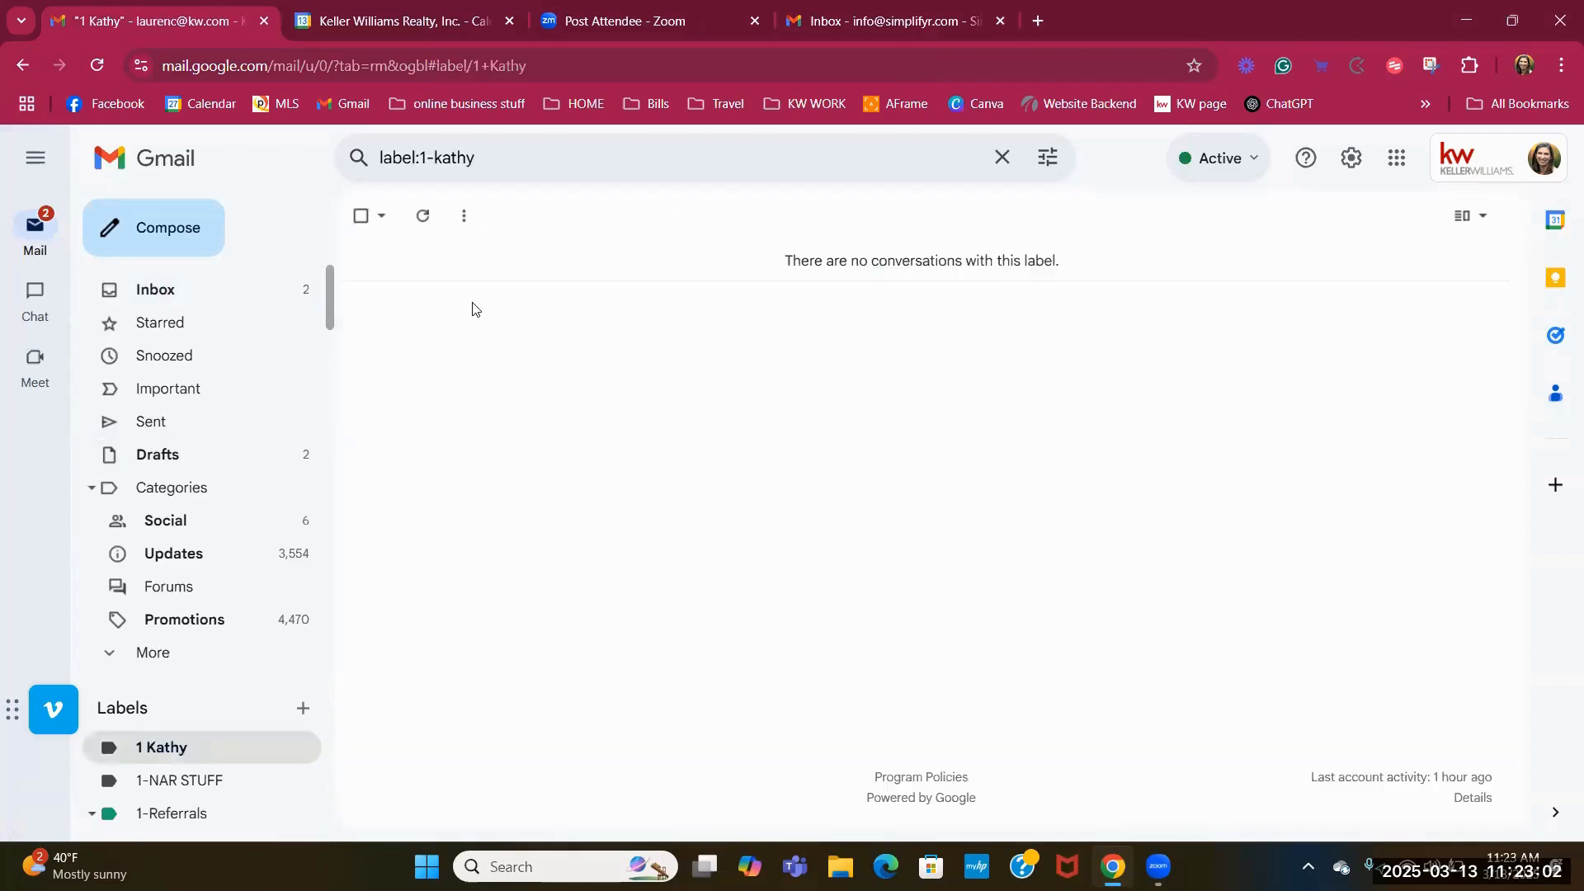
Edit the Lendizen contact's filter in Settings > Filters, save it applying 1 Kathy, and go to the inbox.
{"action": "left_click", "coordinate": [1352, 161]}
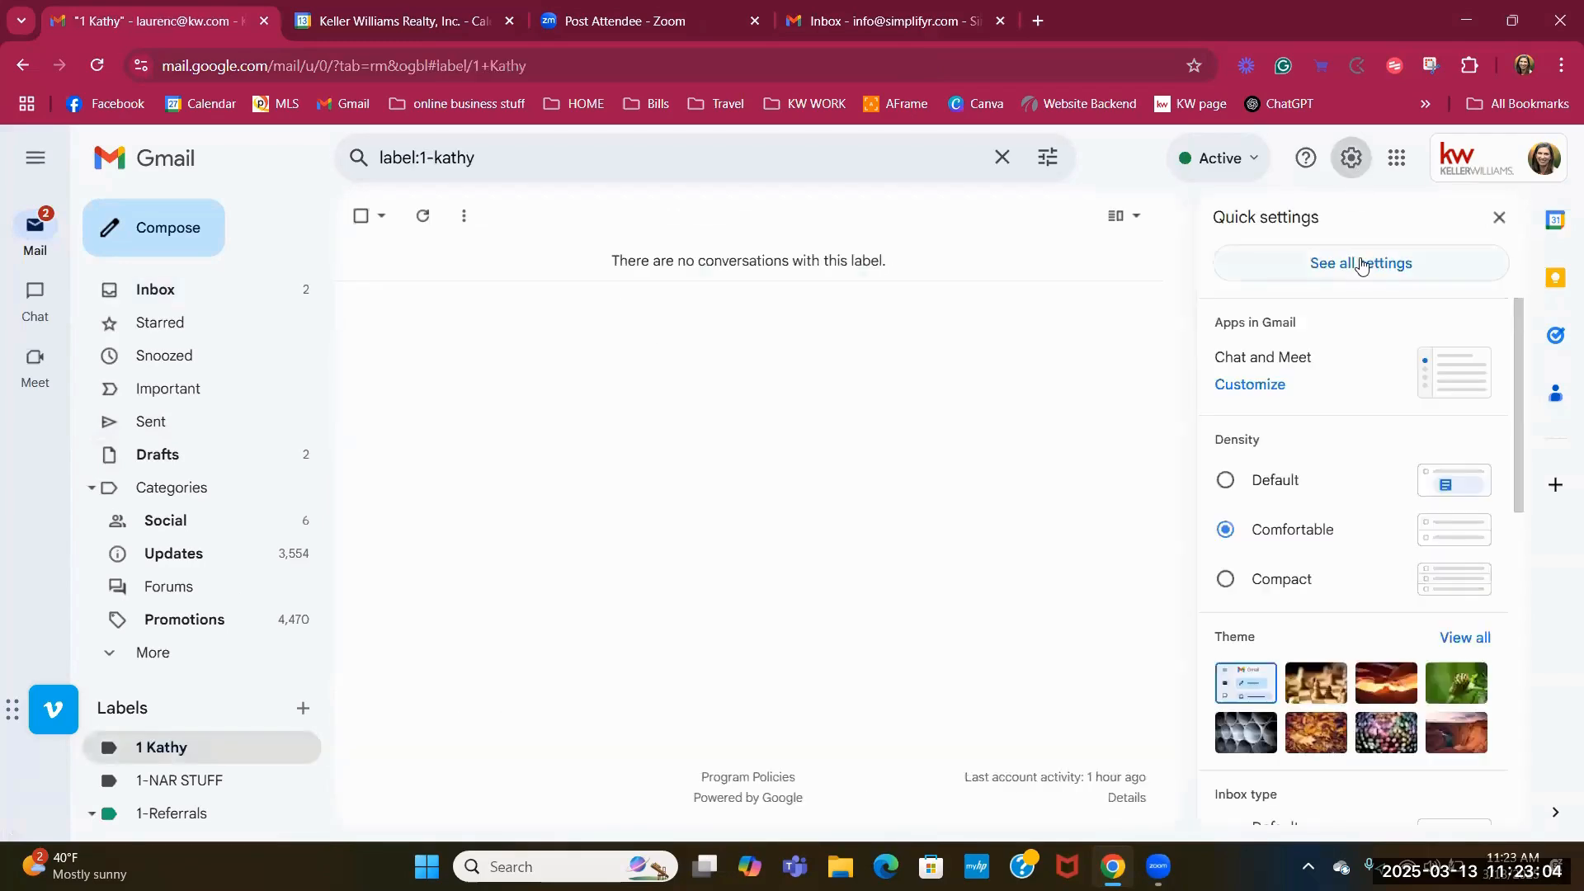
{"action": "left_click", "coordinate": [1357, 262]}
{"action": "left_click", "coordinate": [721, 259]}
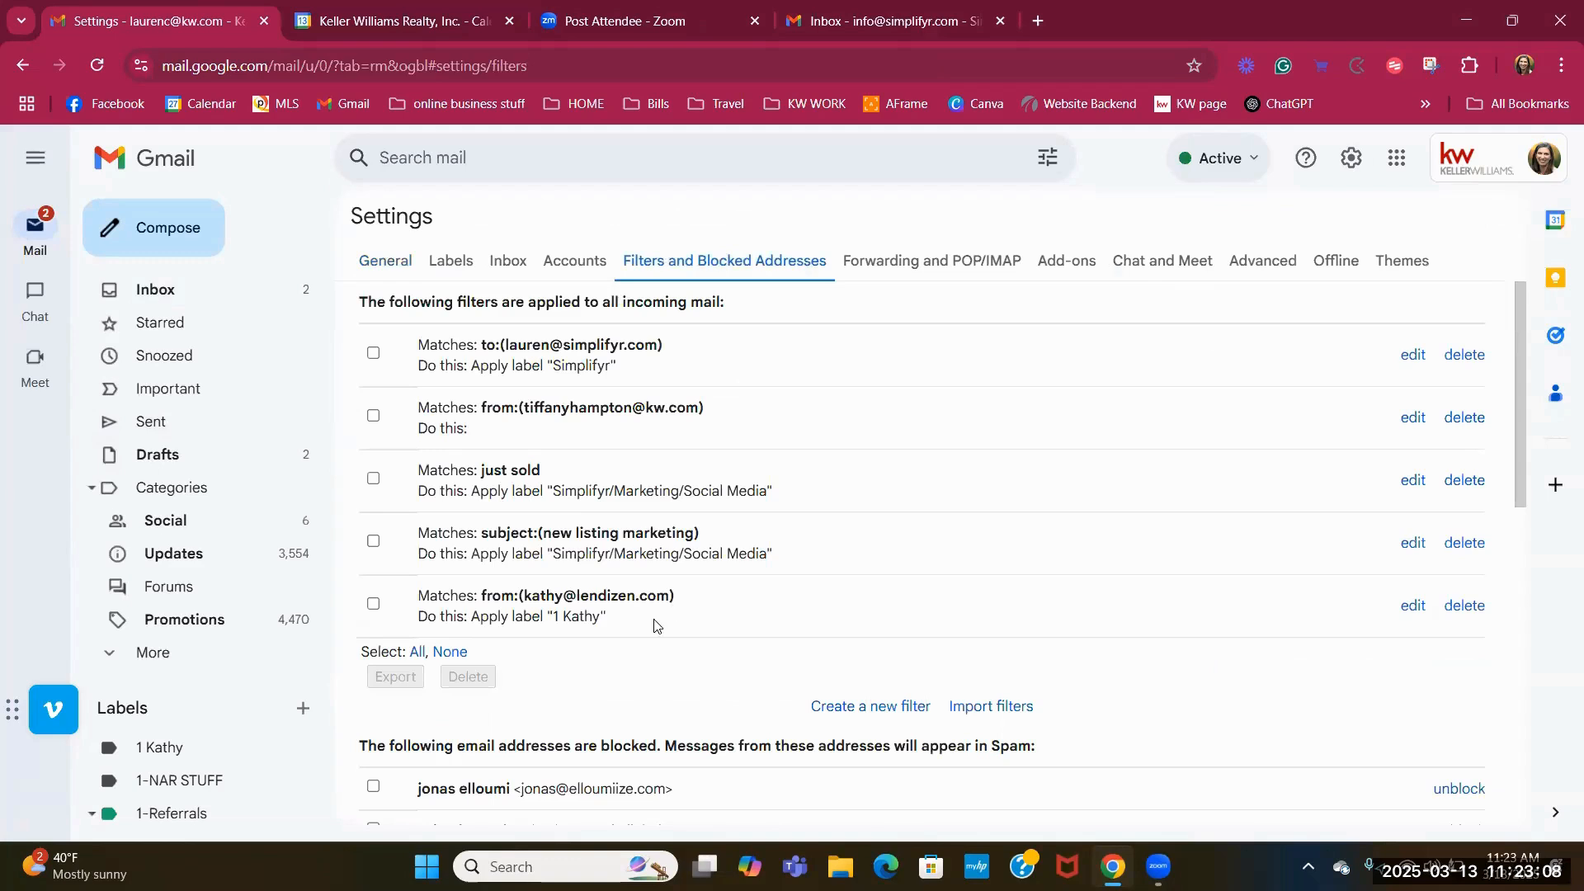
{"action": "left_click", "coordinate": [1412, 608]}
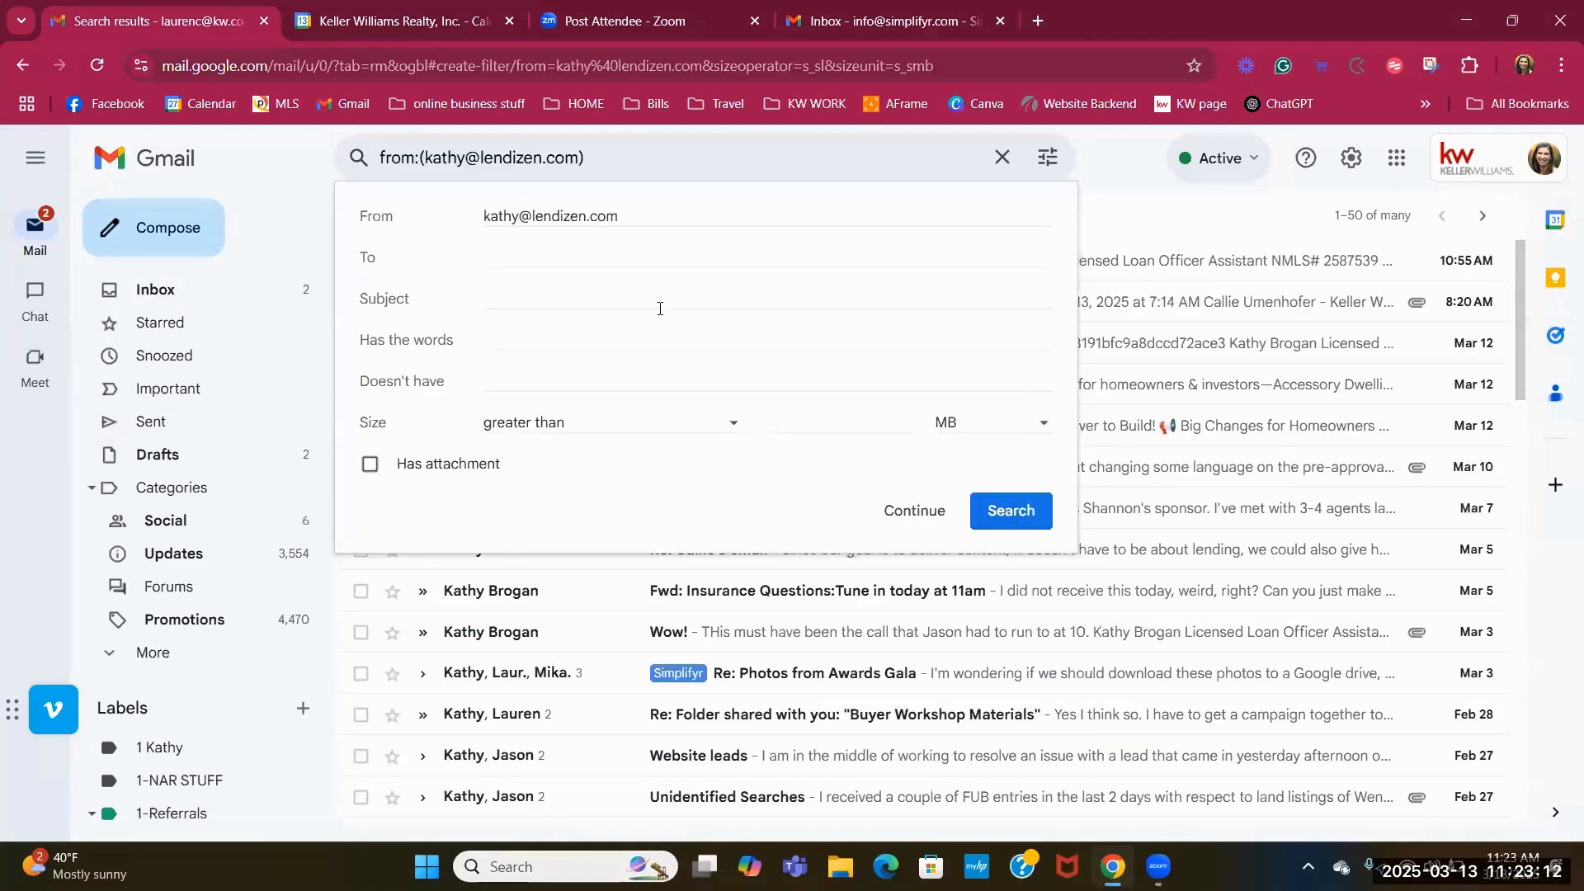
{"action": "left_click", "coordinate": [917, 513]}
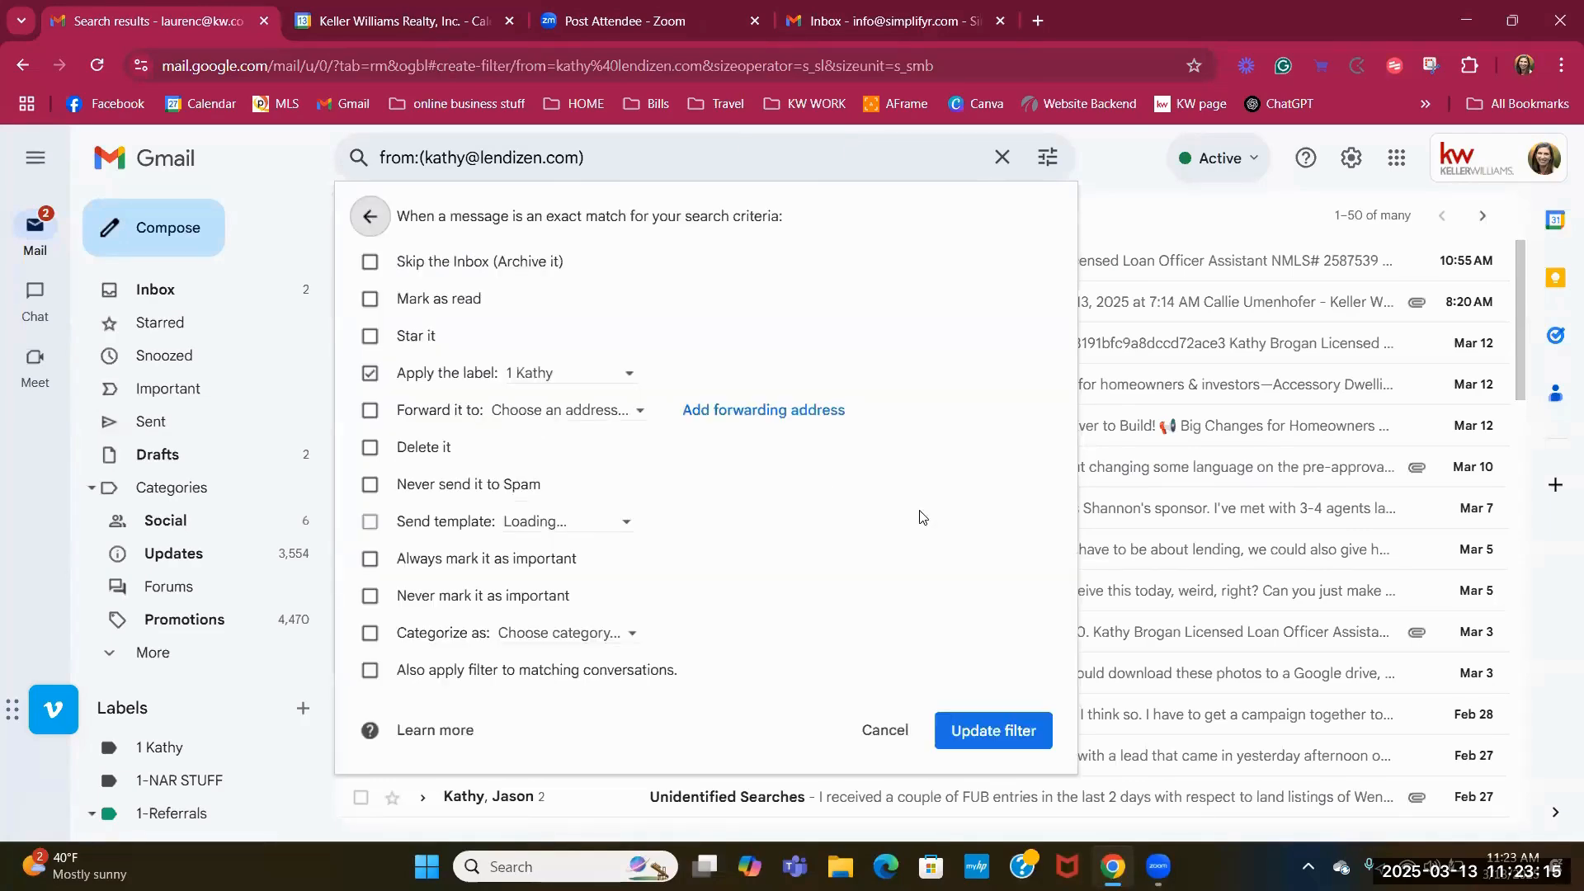
{"action": "left_click", "coordinate": [1045, 740]}
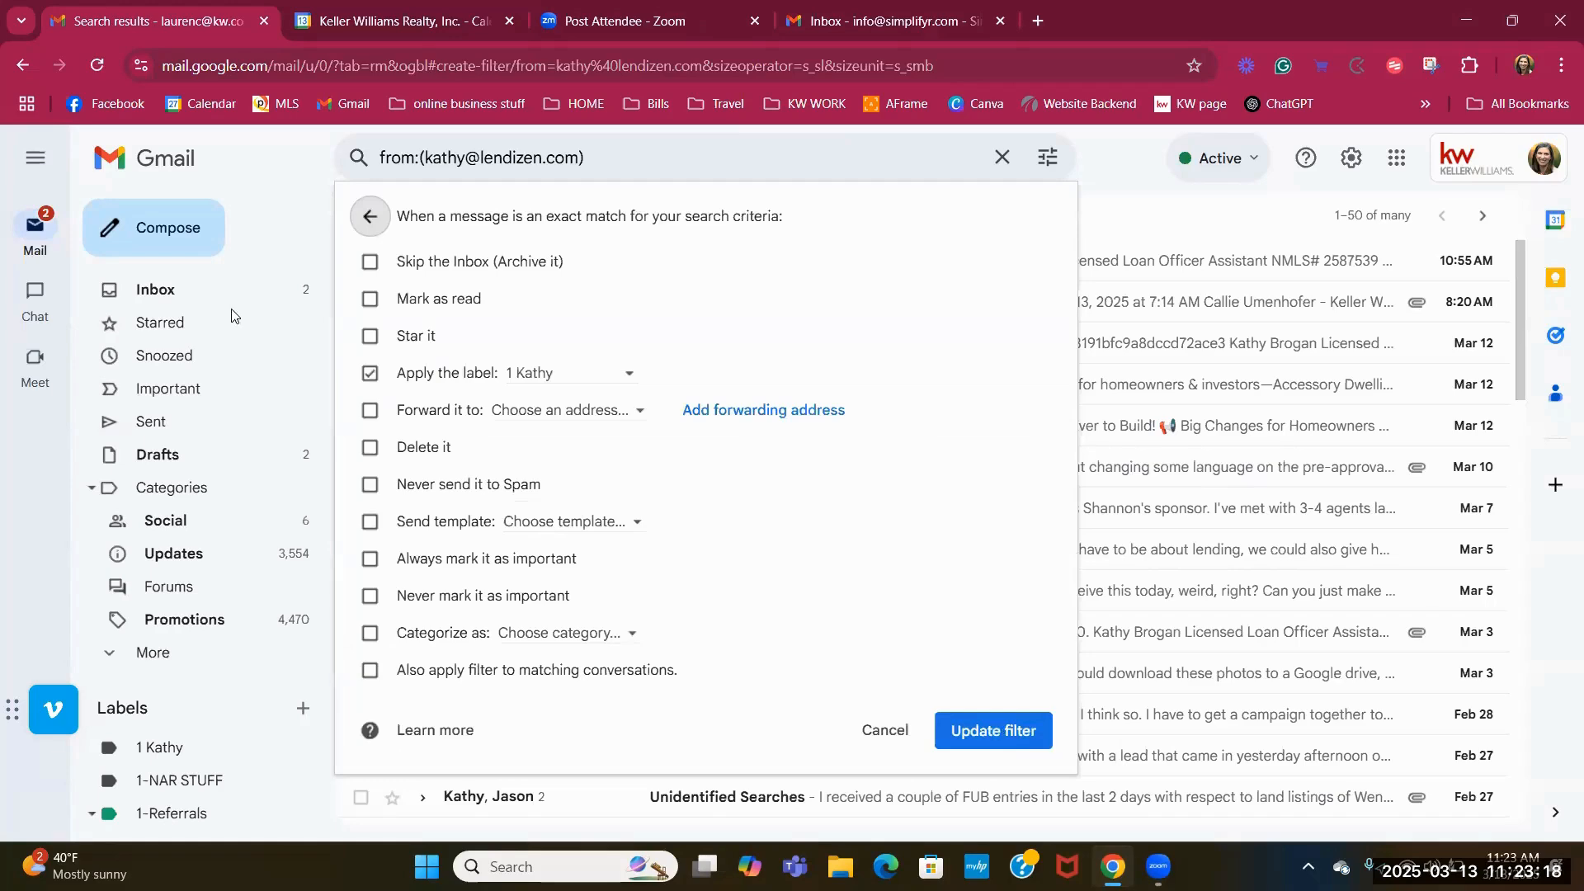
{"action": "left_click", "coordinate": [222, 294]}
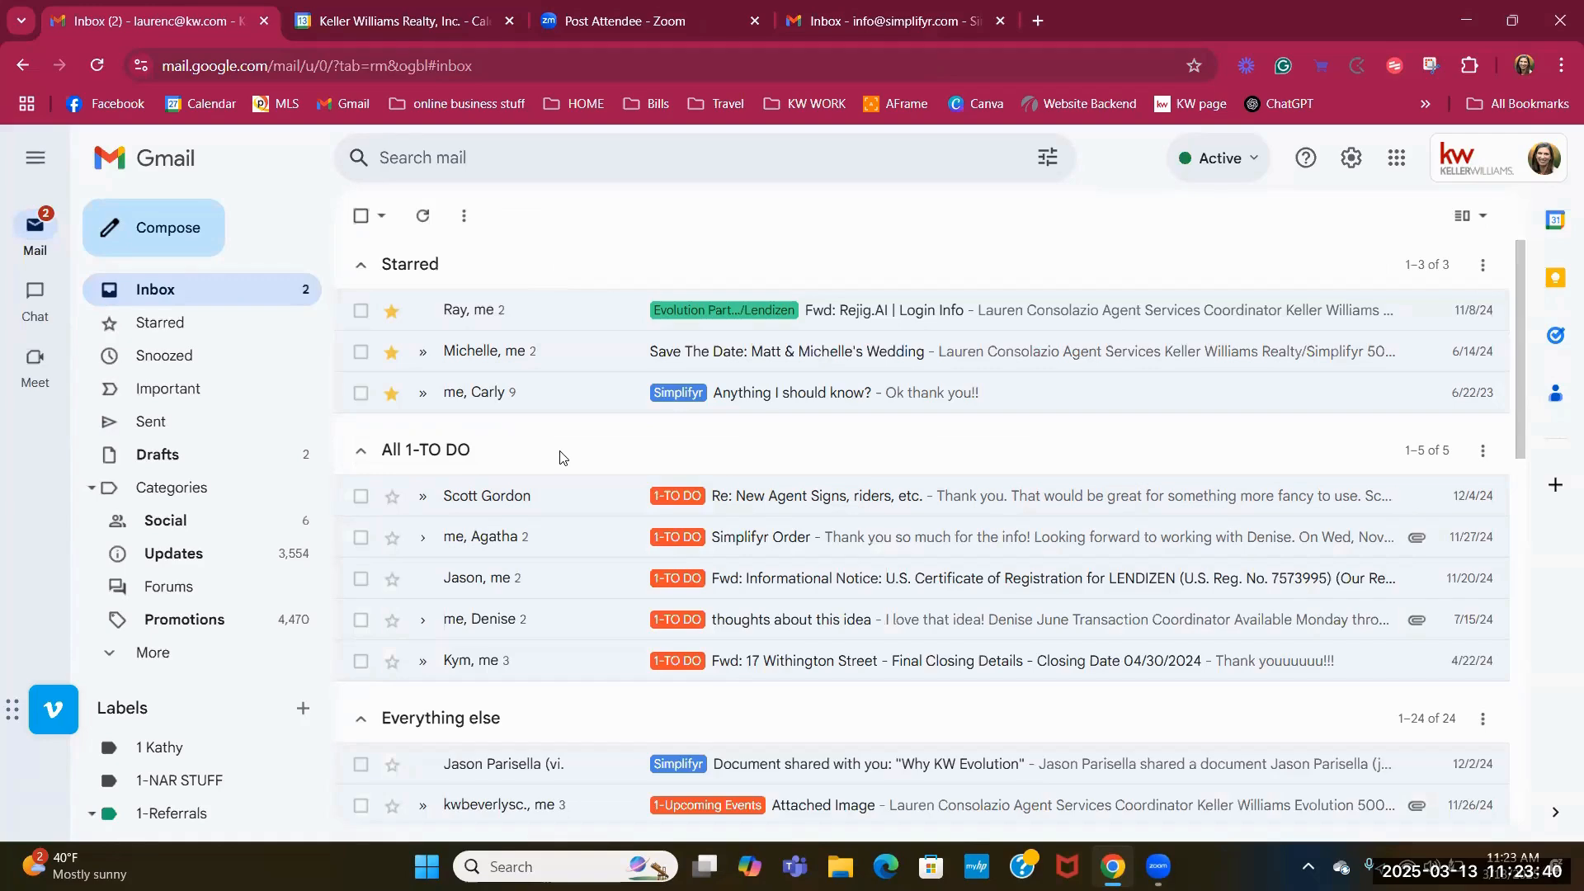
{"action": "left_click", "coordinate": [1353, 165]}
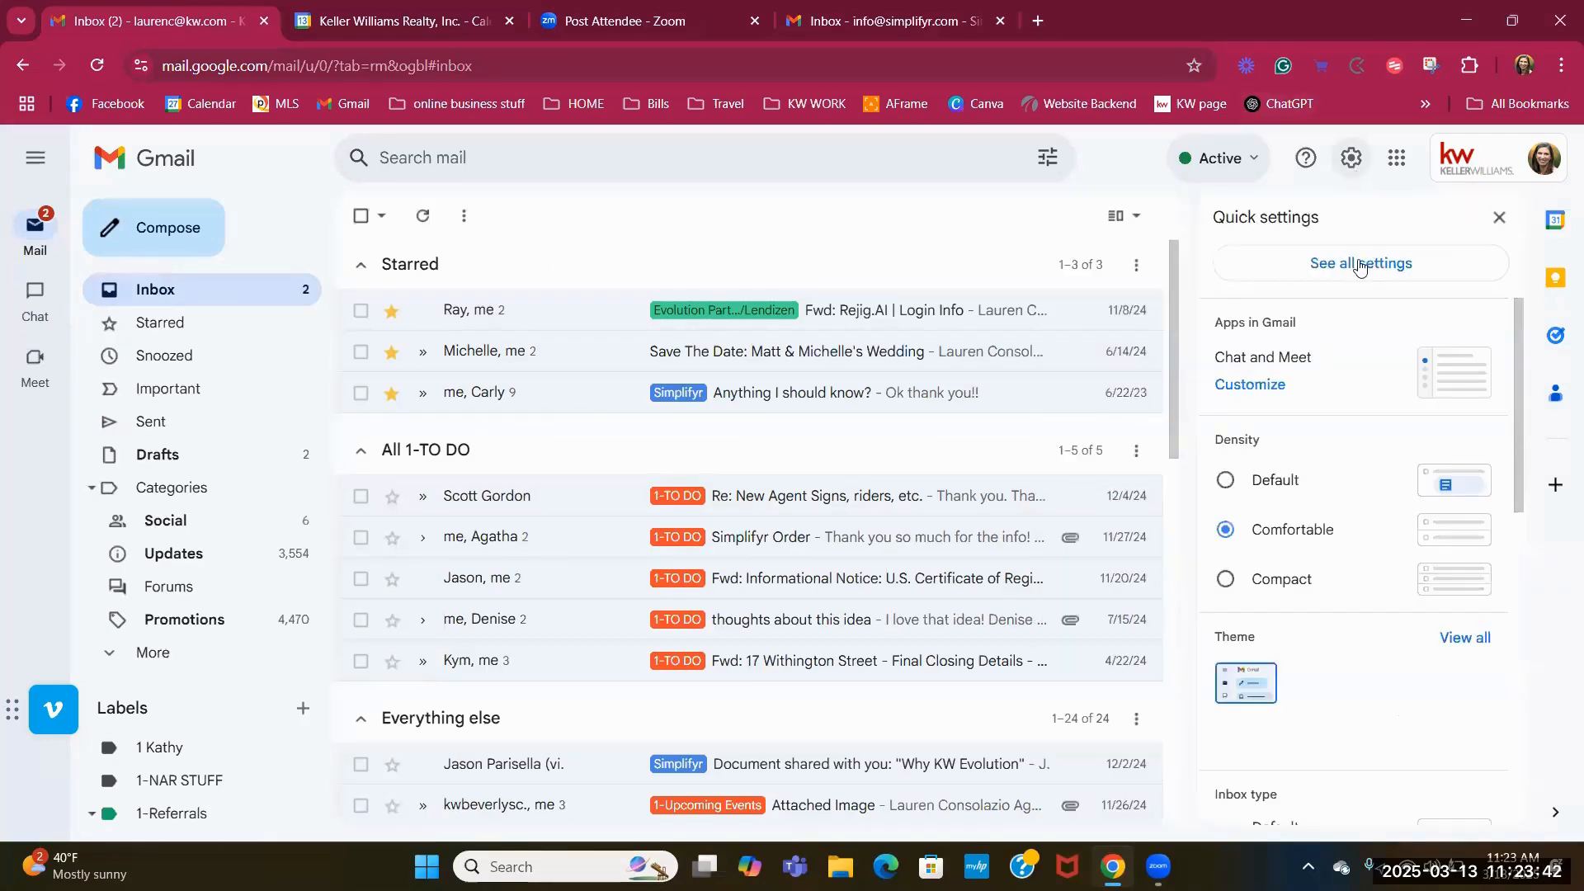
{"action": "left_click", "coordinate": [1358, 262]}
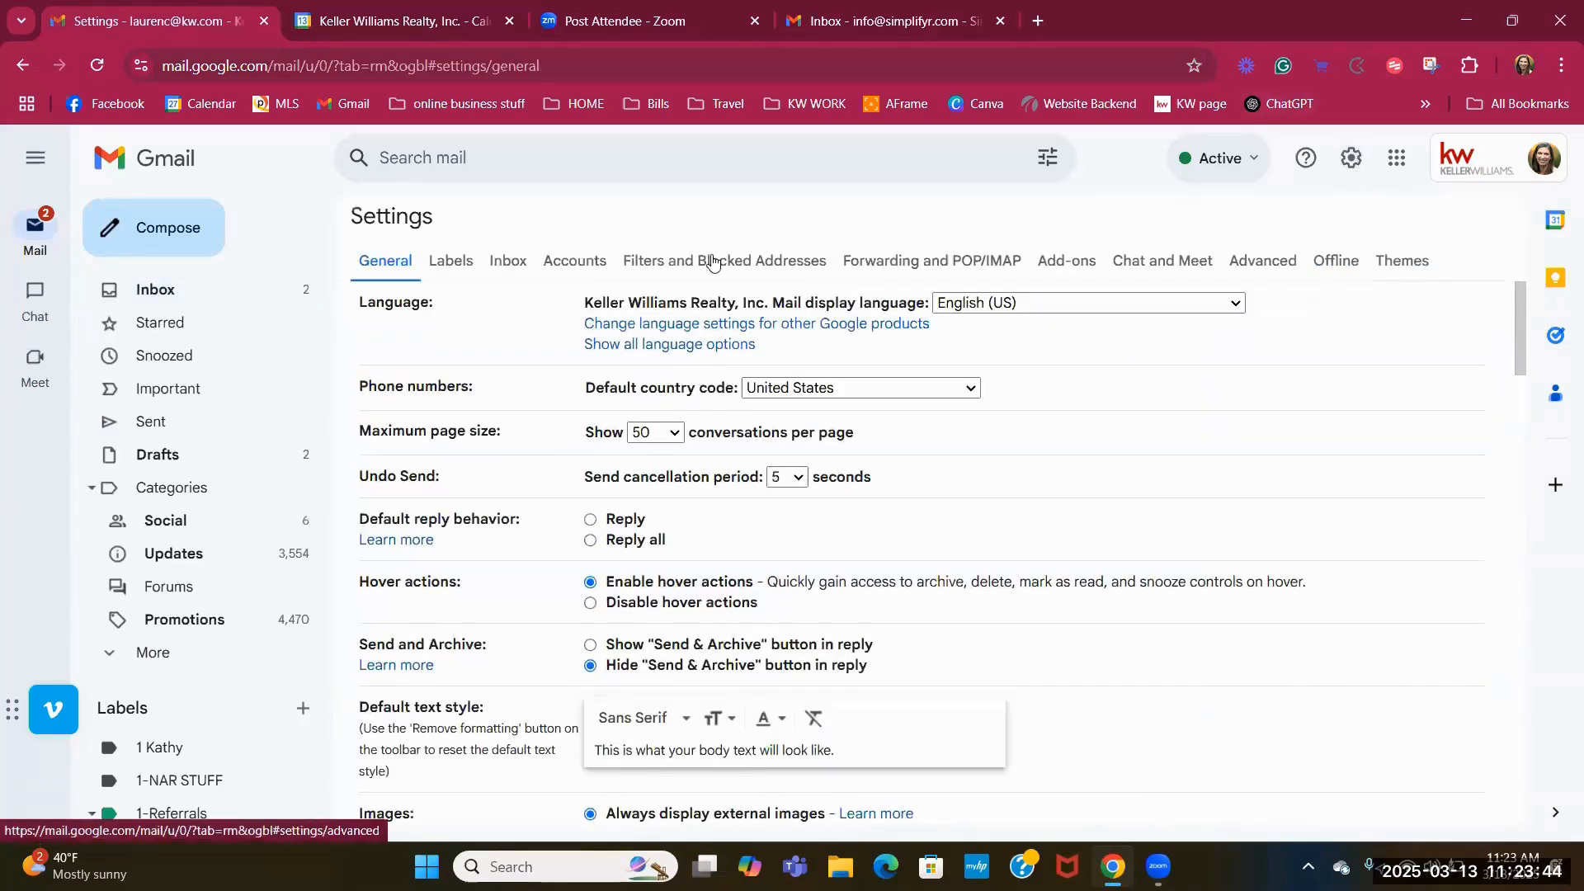
{"action": "left_click", "coordinate": [706, 262]}
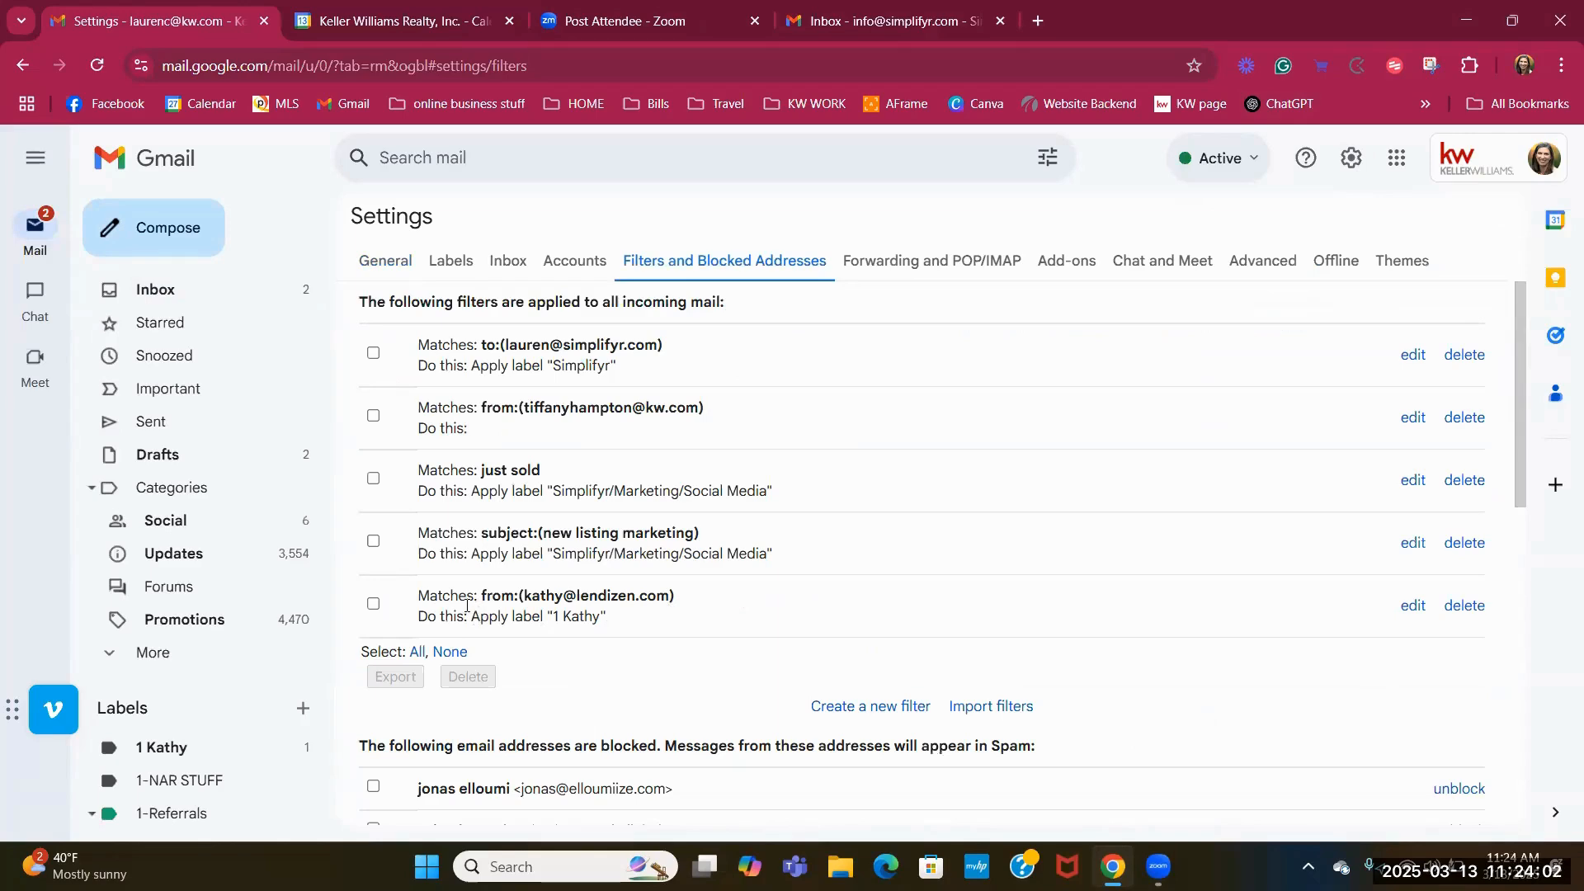
{"action": "left_click", "coordinate": [1411, 607]}
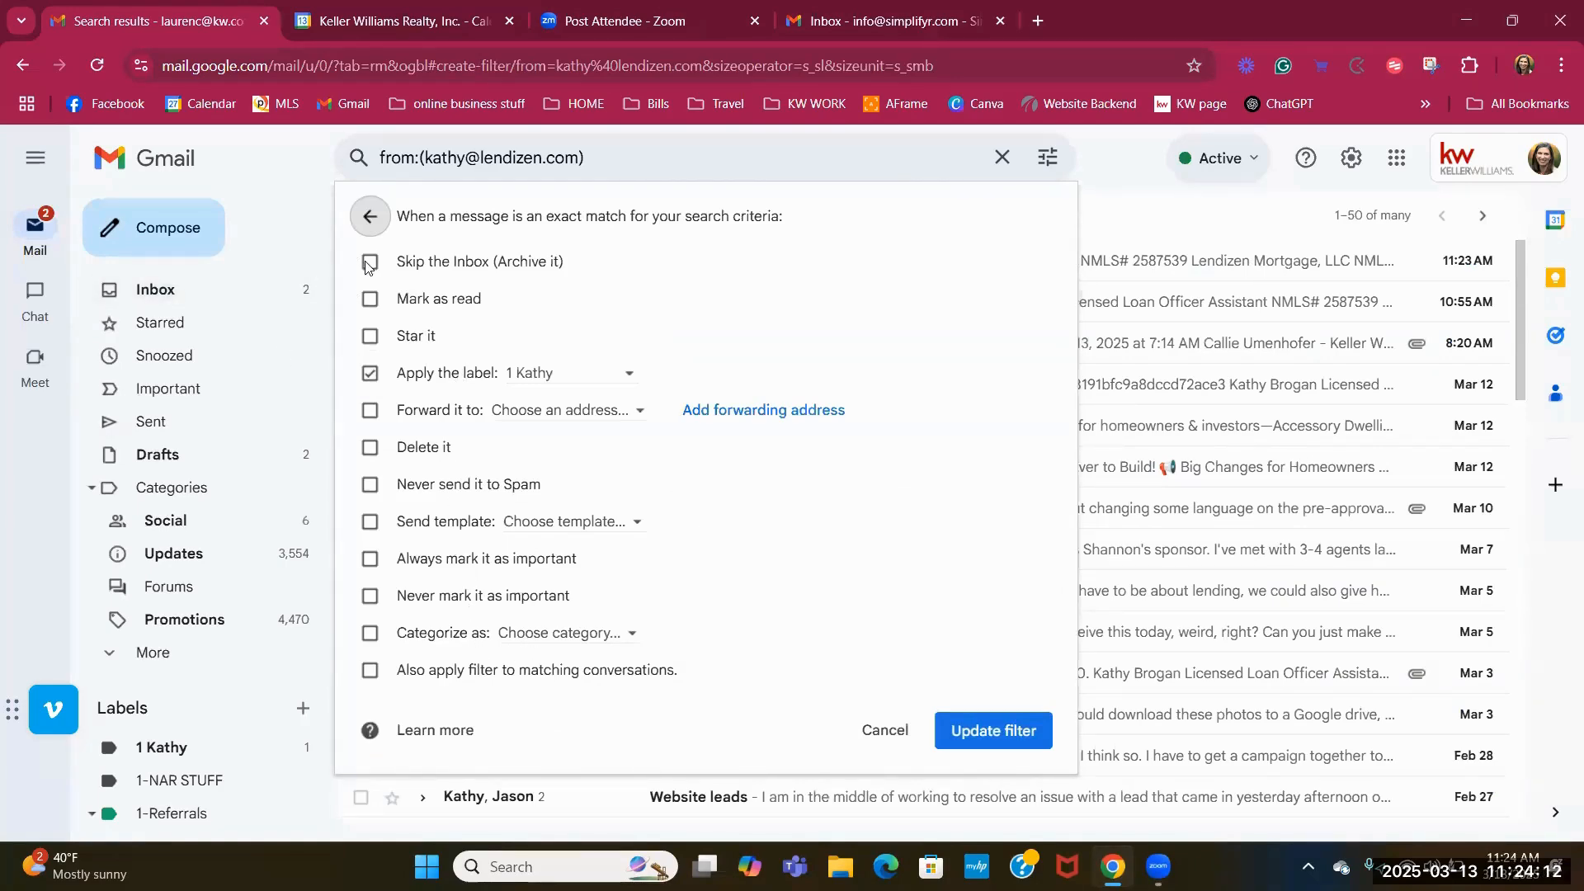
{"action": "left_click", "coordinate": [369, 219]}
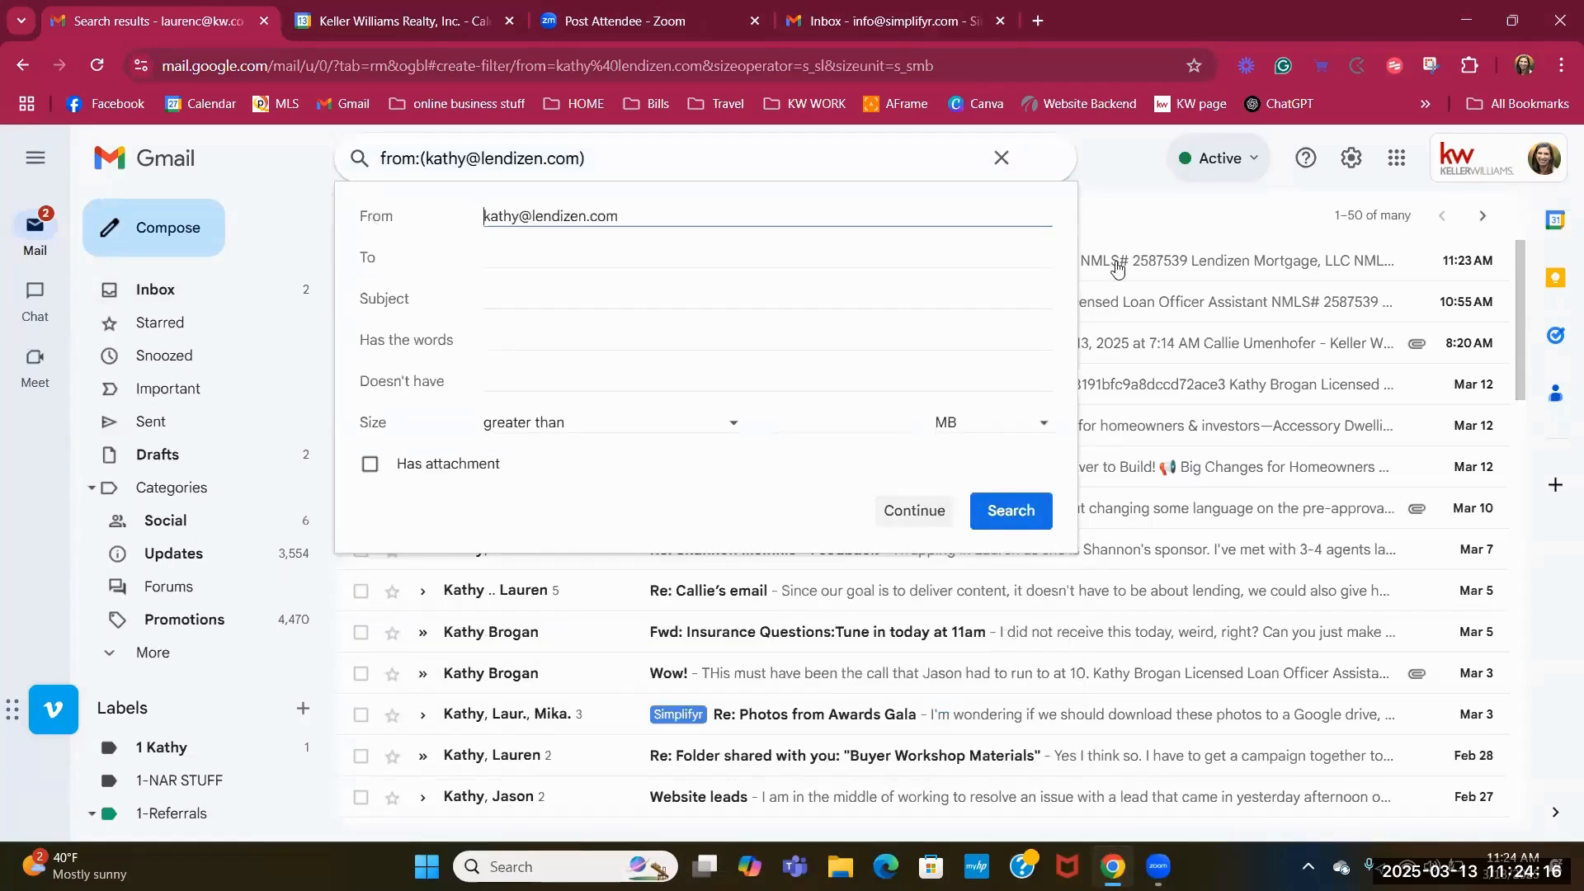
{"action": "left_click", "coordinate": [1128, 208]}
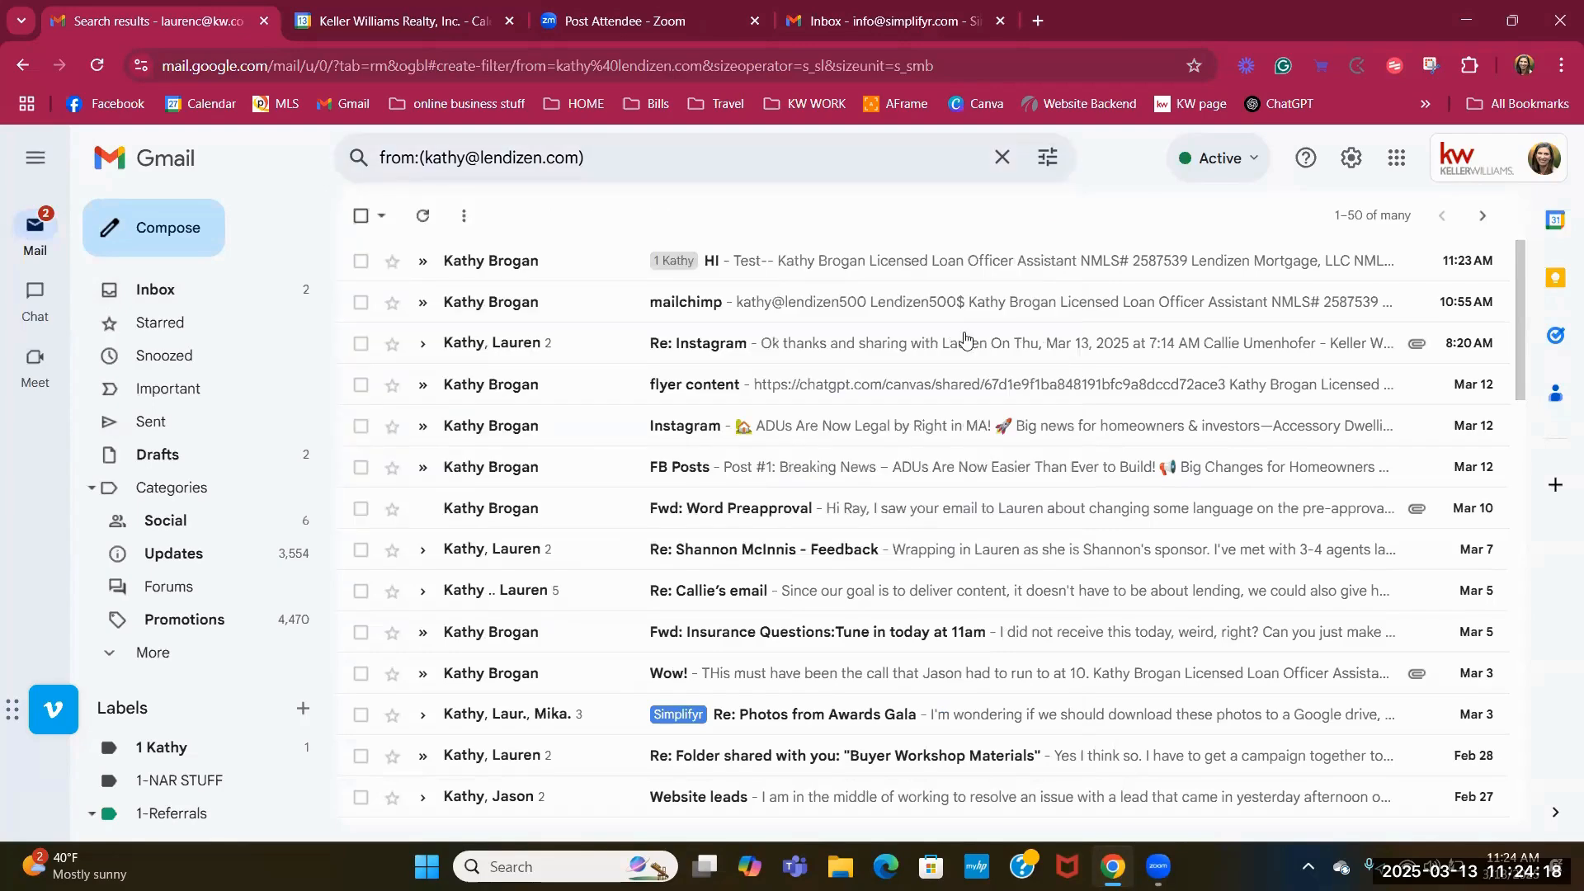
{"action": "left_click", "coordinate": [217, 306]}
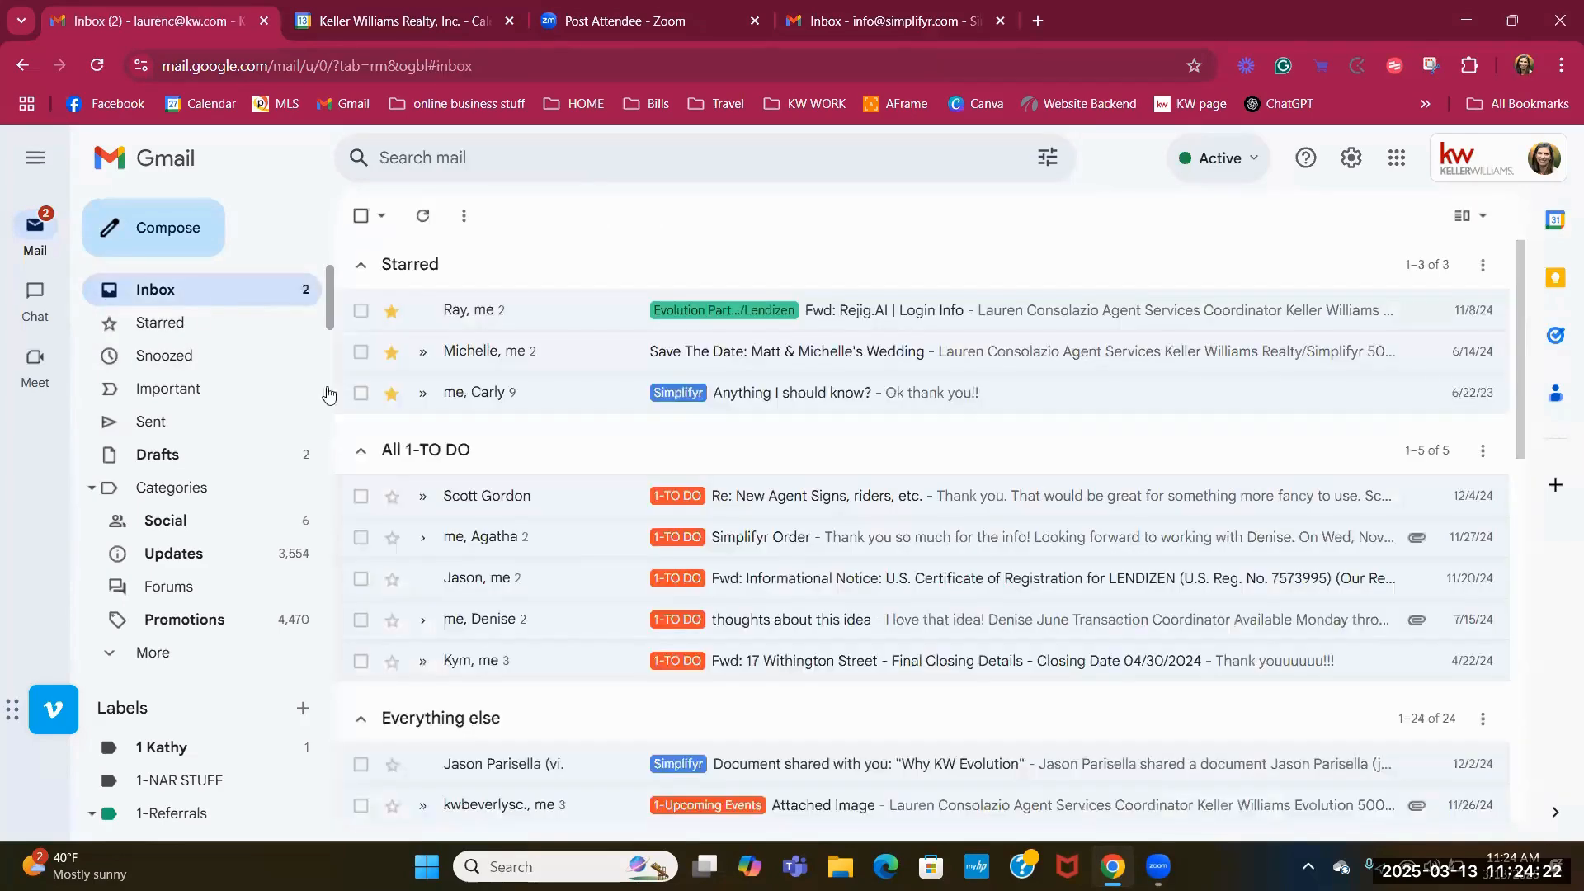
{"action": "scroll", "coordinate": [578, 541], "scroll_direction": "down", "scroll_amount": 2}
{"action": "scroll", "coordinate": [573, 546], "scroll_direction": "down", "scroll_amount": 1}
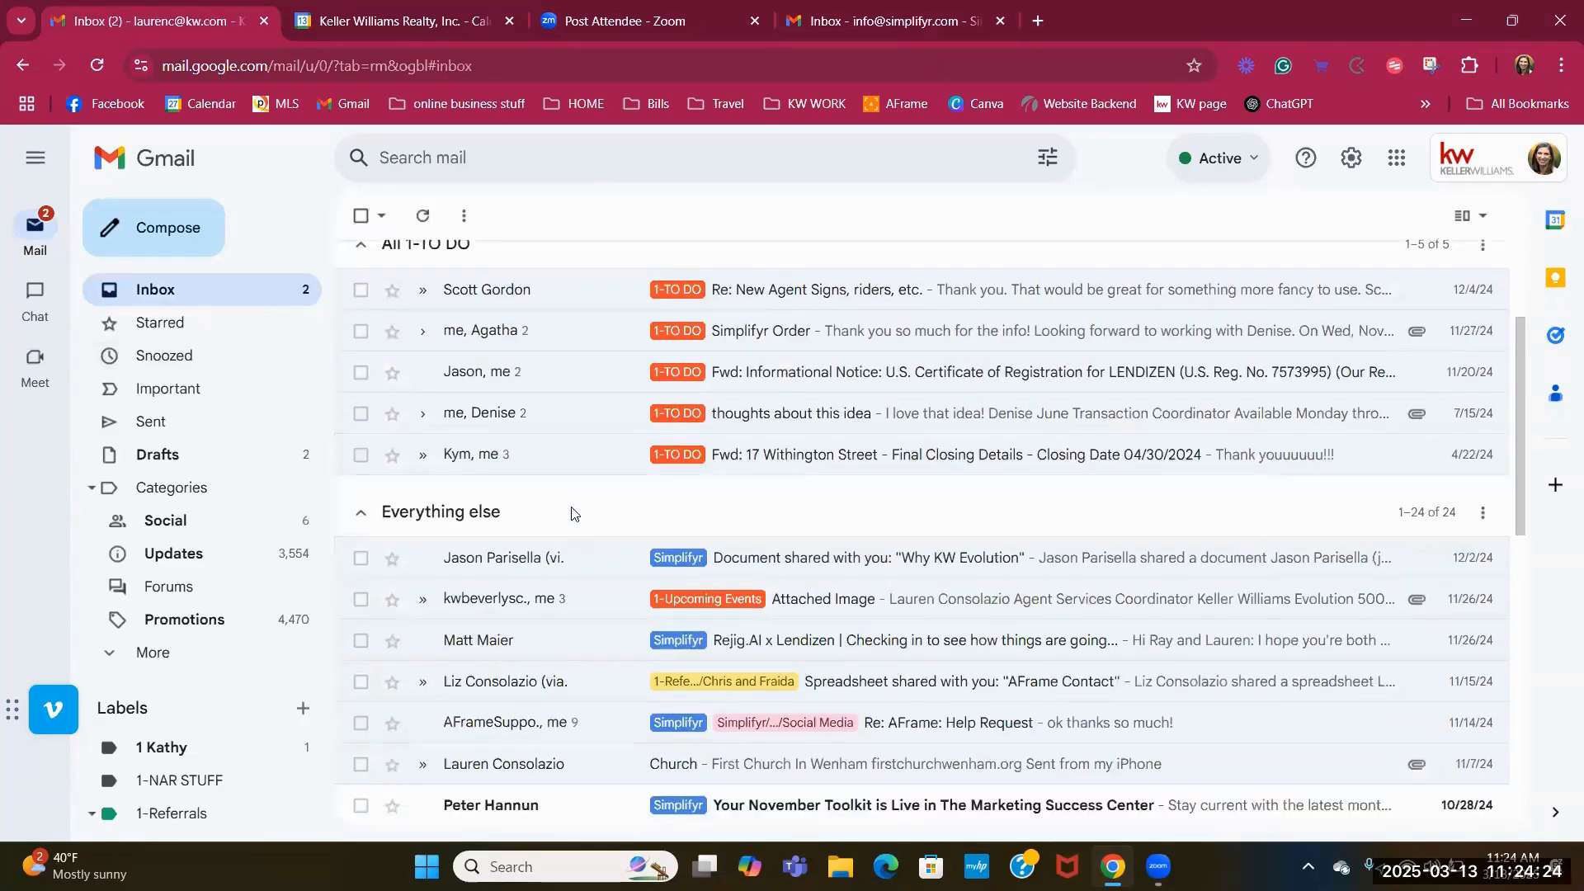
{"action": "scroll", "coordinate": [569, 515], "scroll_direction": "down", "scroll_amount": 5}
{"action": "scroll", "coordinate": [569, 513], "scroll_direction": "up", "scroll_amount": 7}
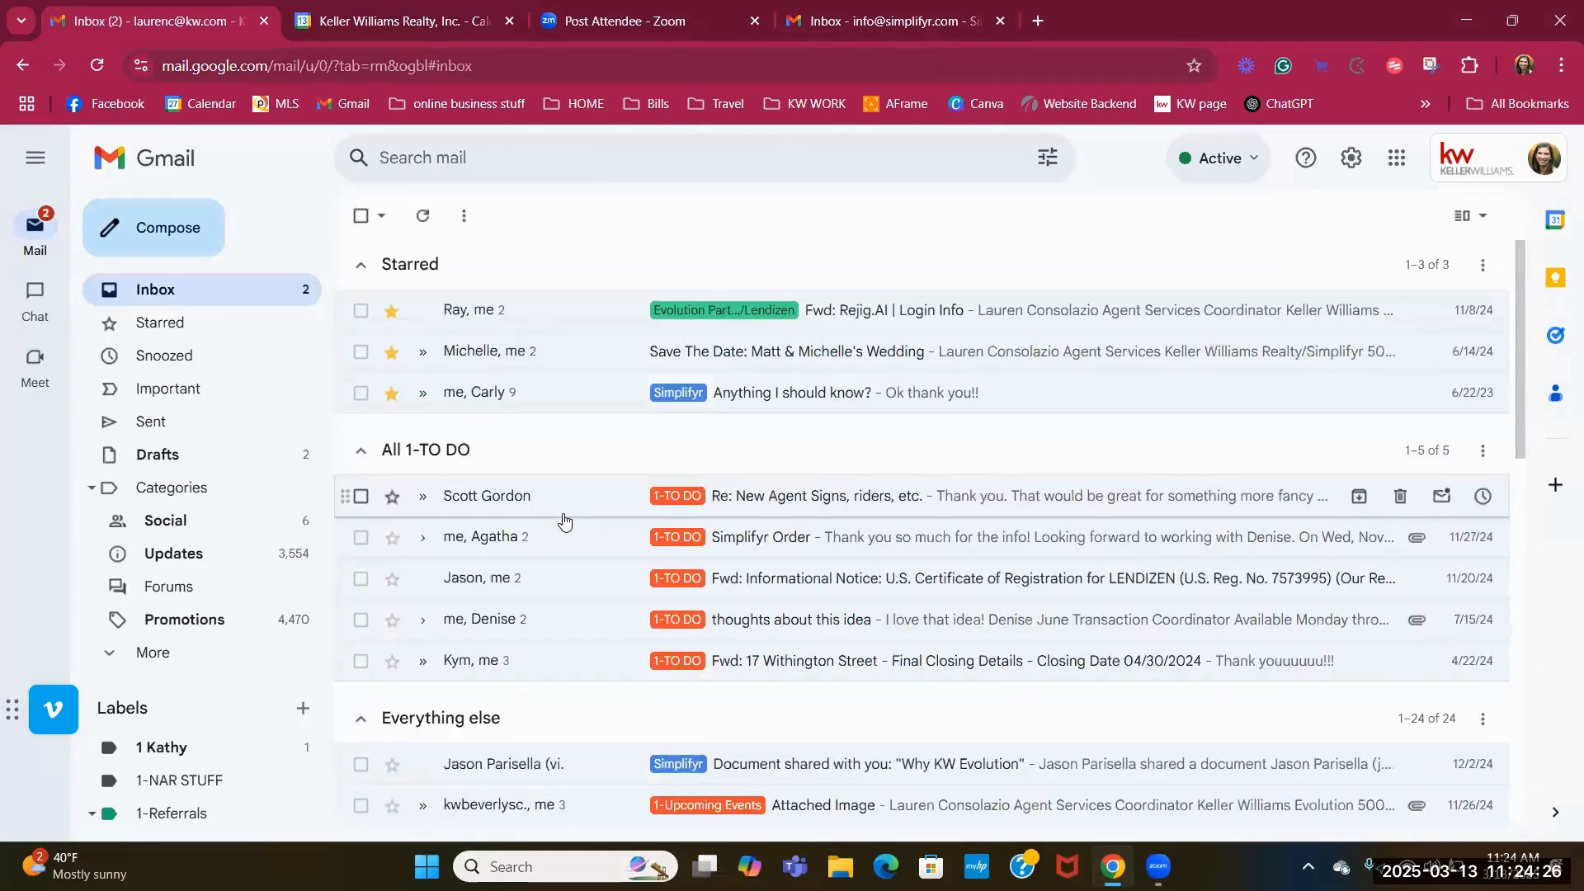
{"action": "left_click", "coordinate": [97, 65]}
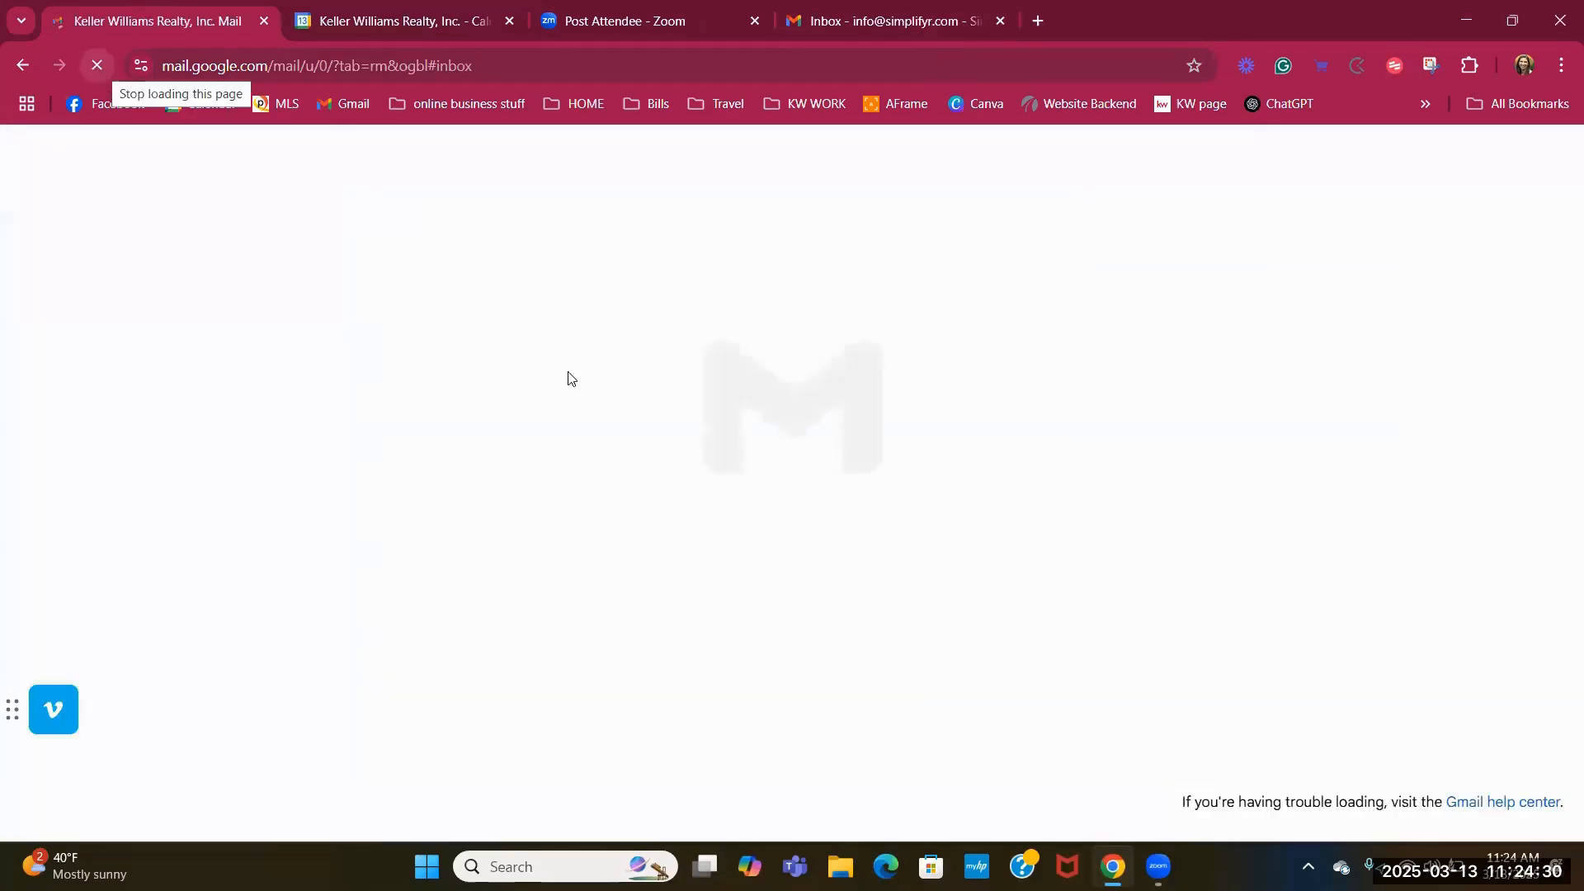
{"action": "scroll", "coordinate": [635, 548], "scroll_direction": "down", "scroll_amount": 8}
{"action": "scroll", "coordinate": [611, 658], "scroll_direction": "down", "scroll_amount": 5}
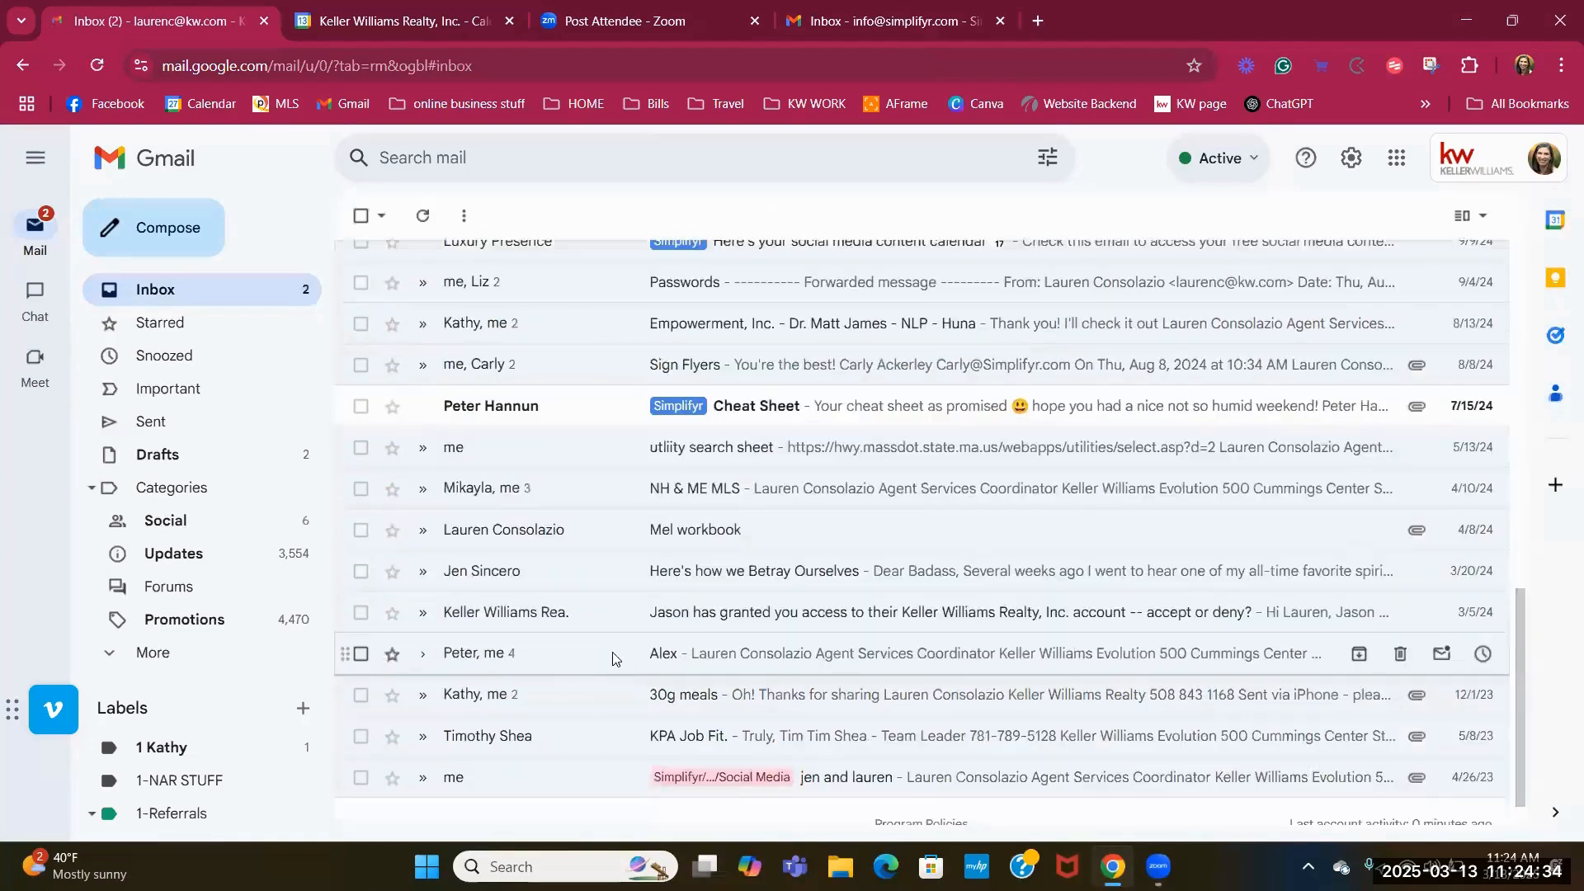
{"action": "scroll", "coordinate": [611, 657], "scroll_direction": "up", "scroll_amount": 10}
{"action": "scroll", "coordinate": [611, 660], "scroll_direction": "up", "scroll_amount": 2}
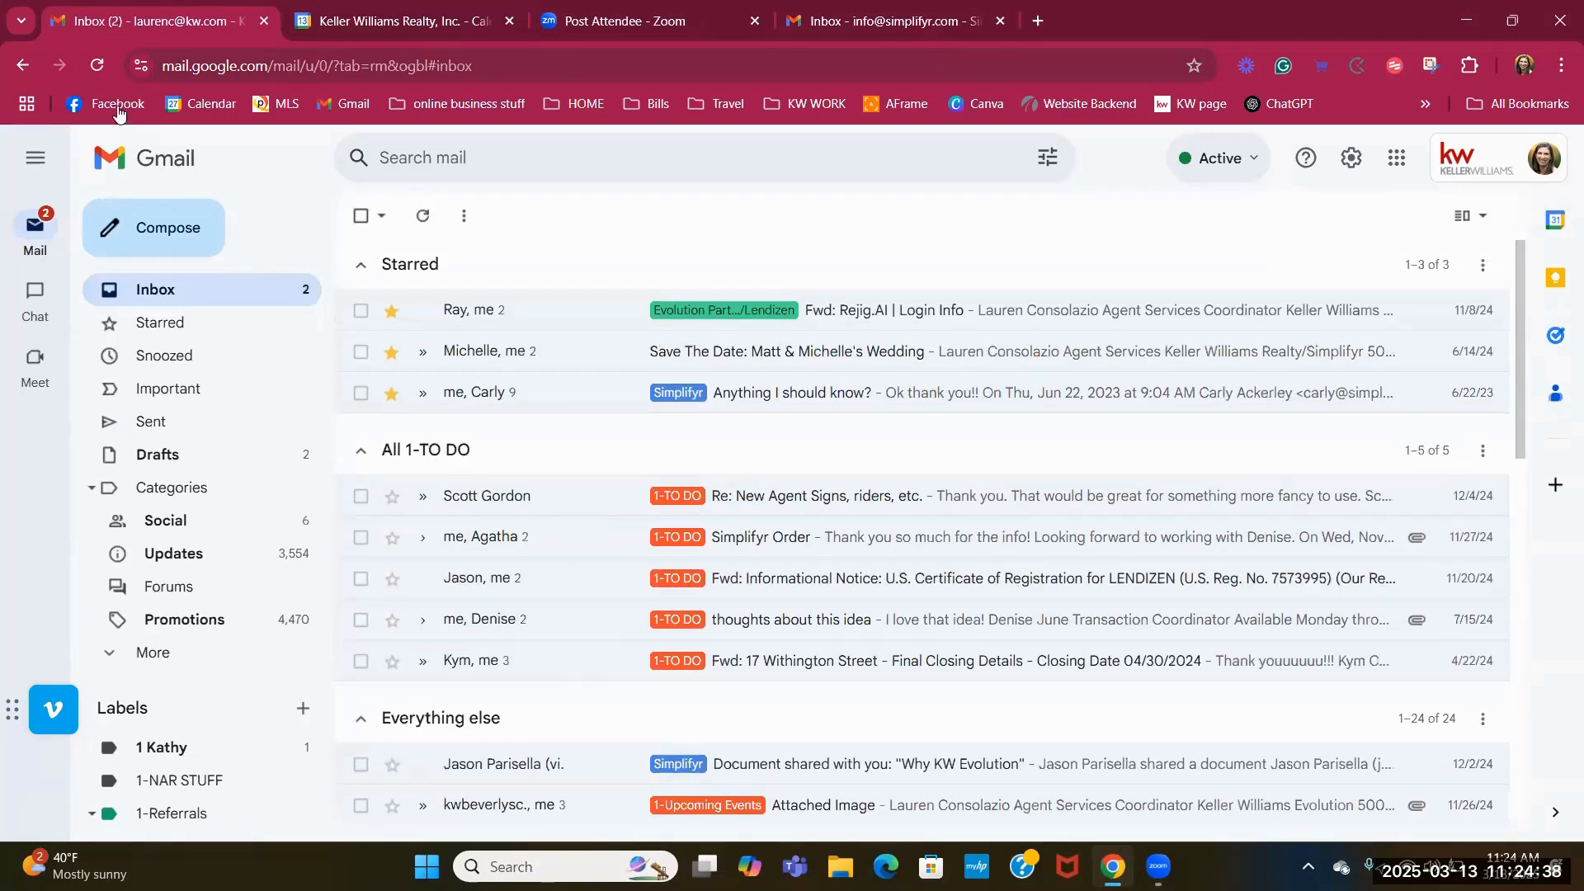
{"action": "left_click", "coordinate": [96, 66]}
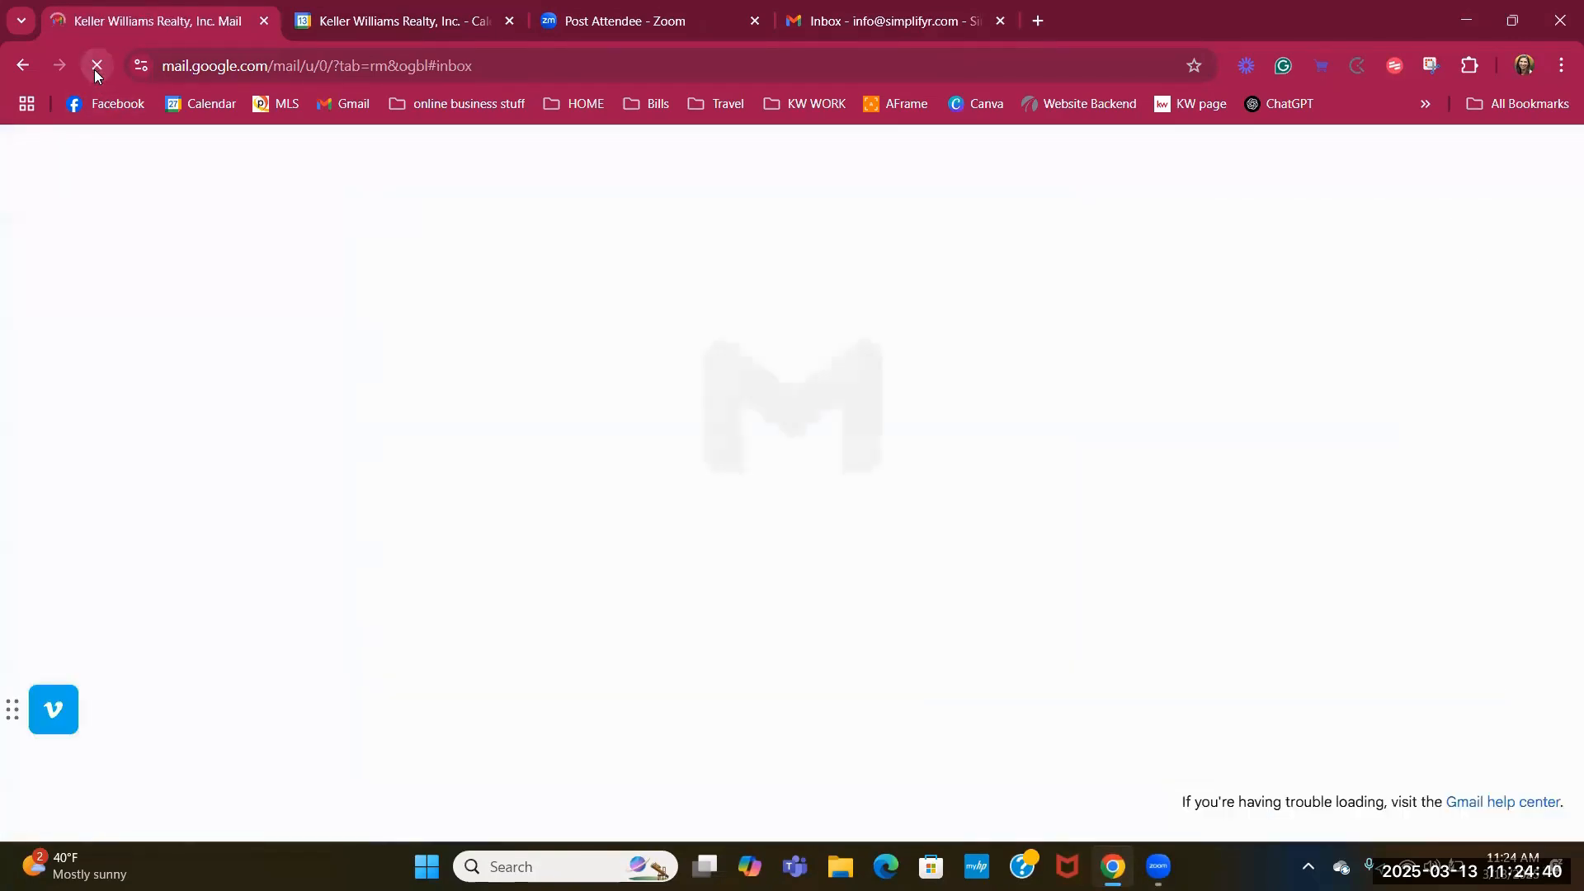
{"action": "scroll", "coordinate": [547, 595], "scroll_direction": "down", "scroll_amount": 3}
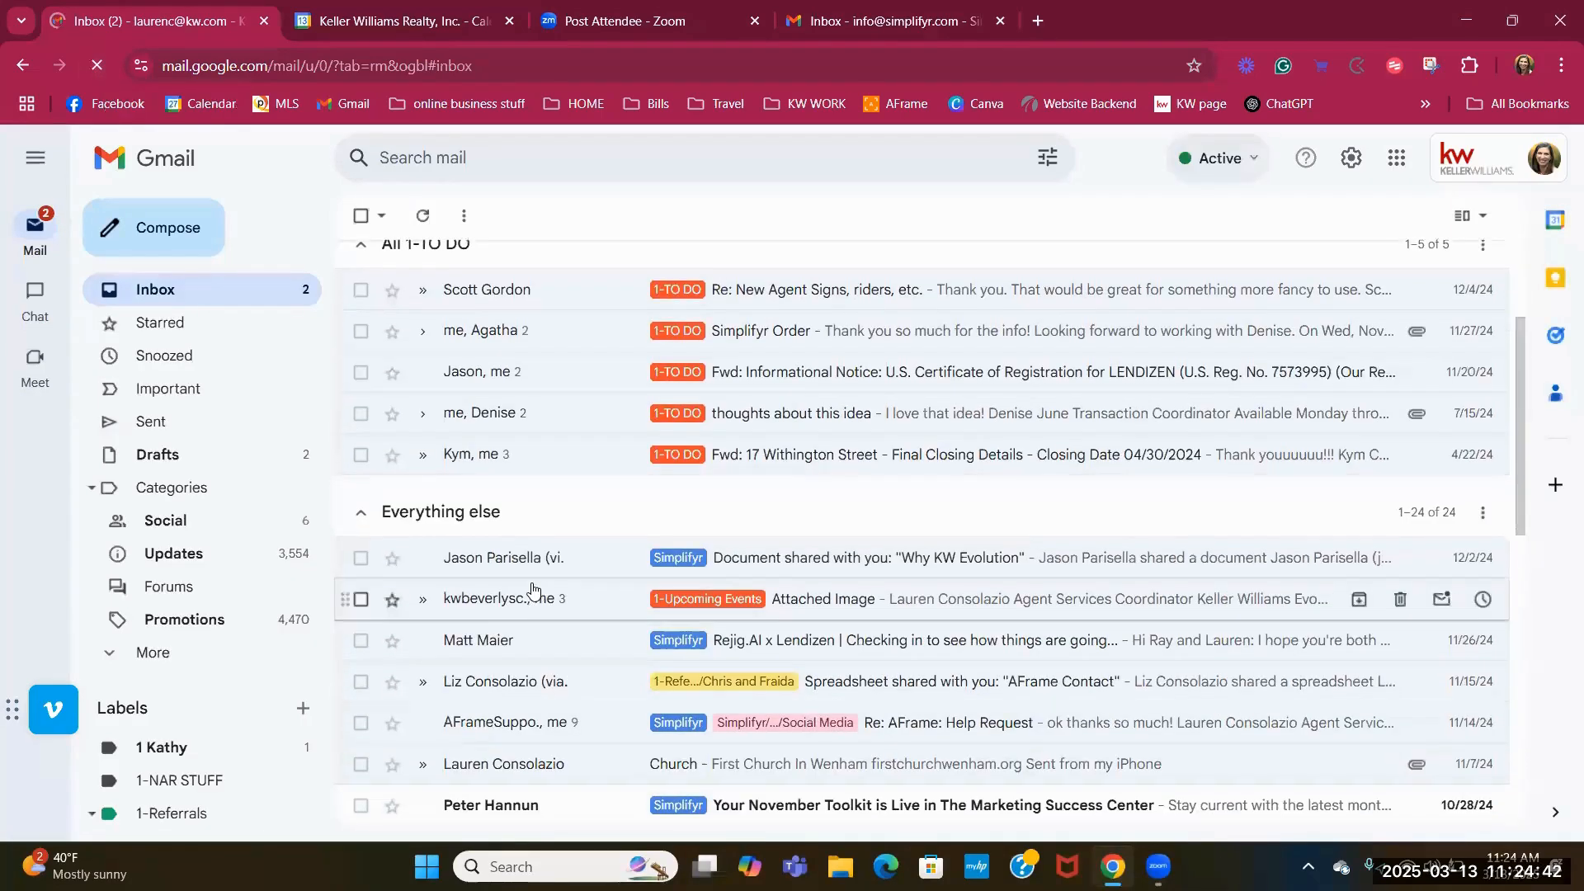
{"action": "scroll", "coordinate": [1166, 402], "scroll_direction": "up", "scroll_amount": 3}
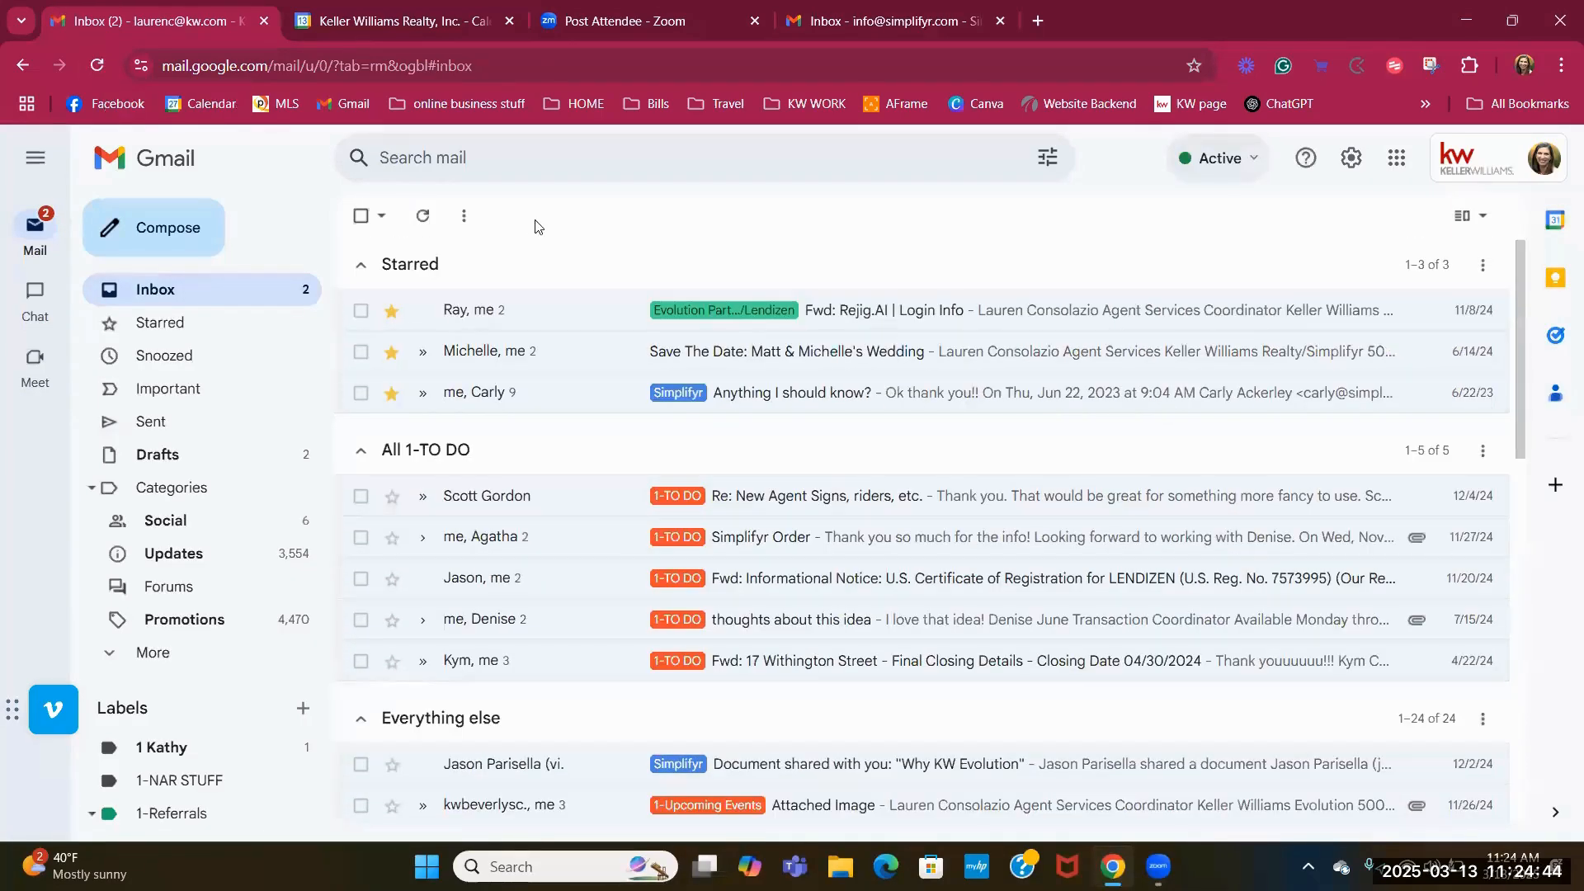
{"action": "left_click", "coordinate": [484, 157]}
{"action": "type", "text": "kathy"}
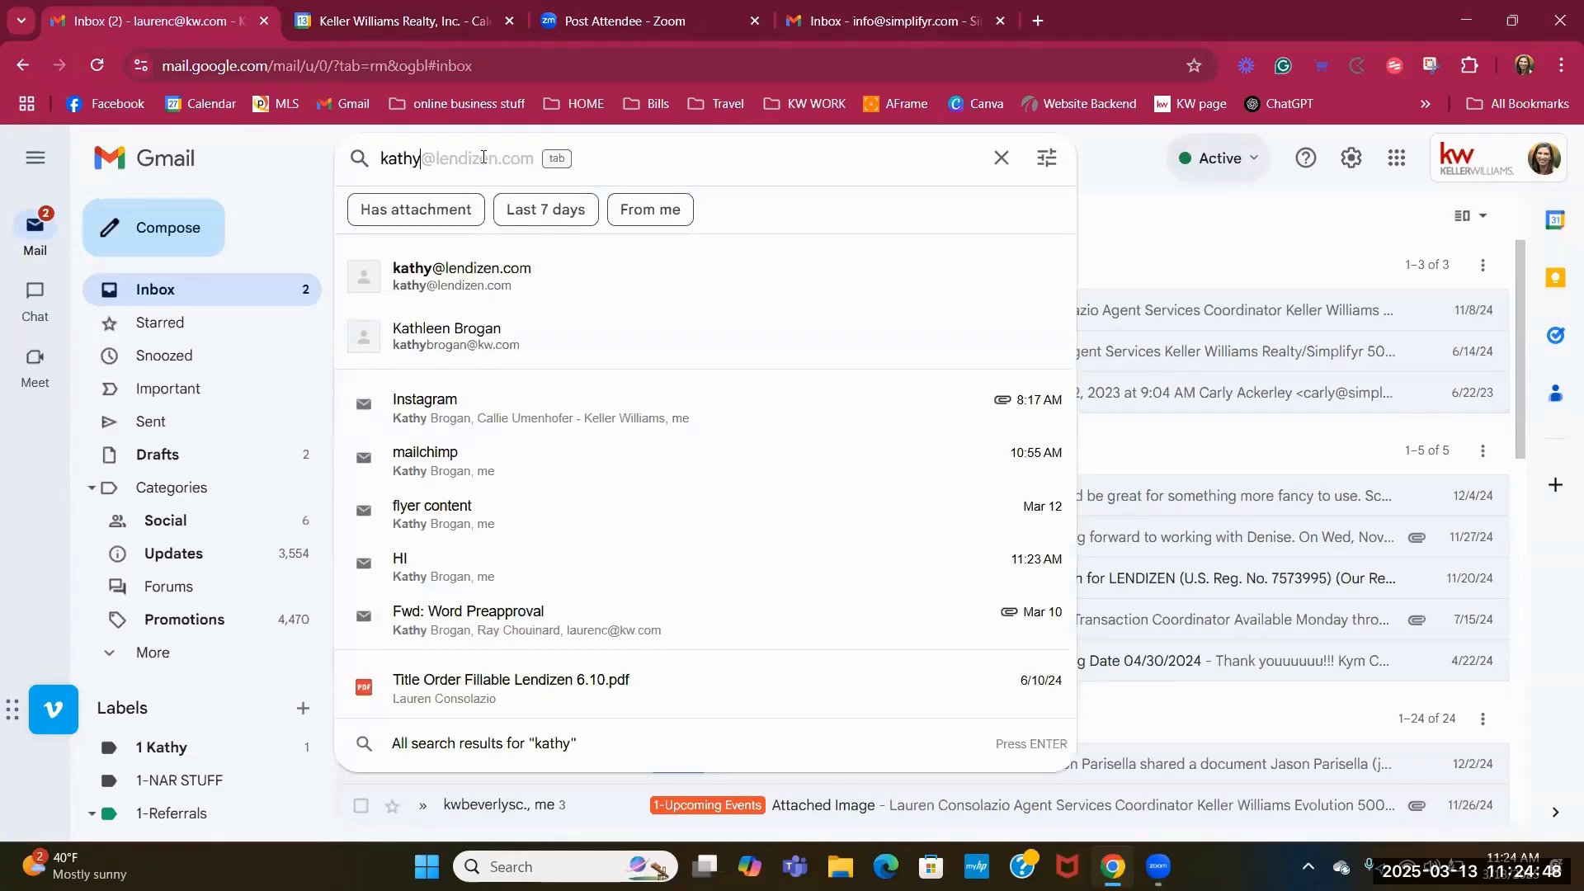
{"action": "left_click", "coordinate": [495, 286]}
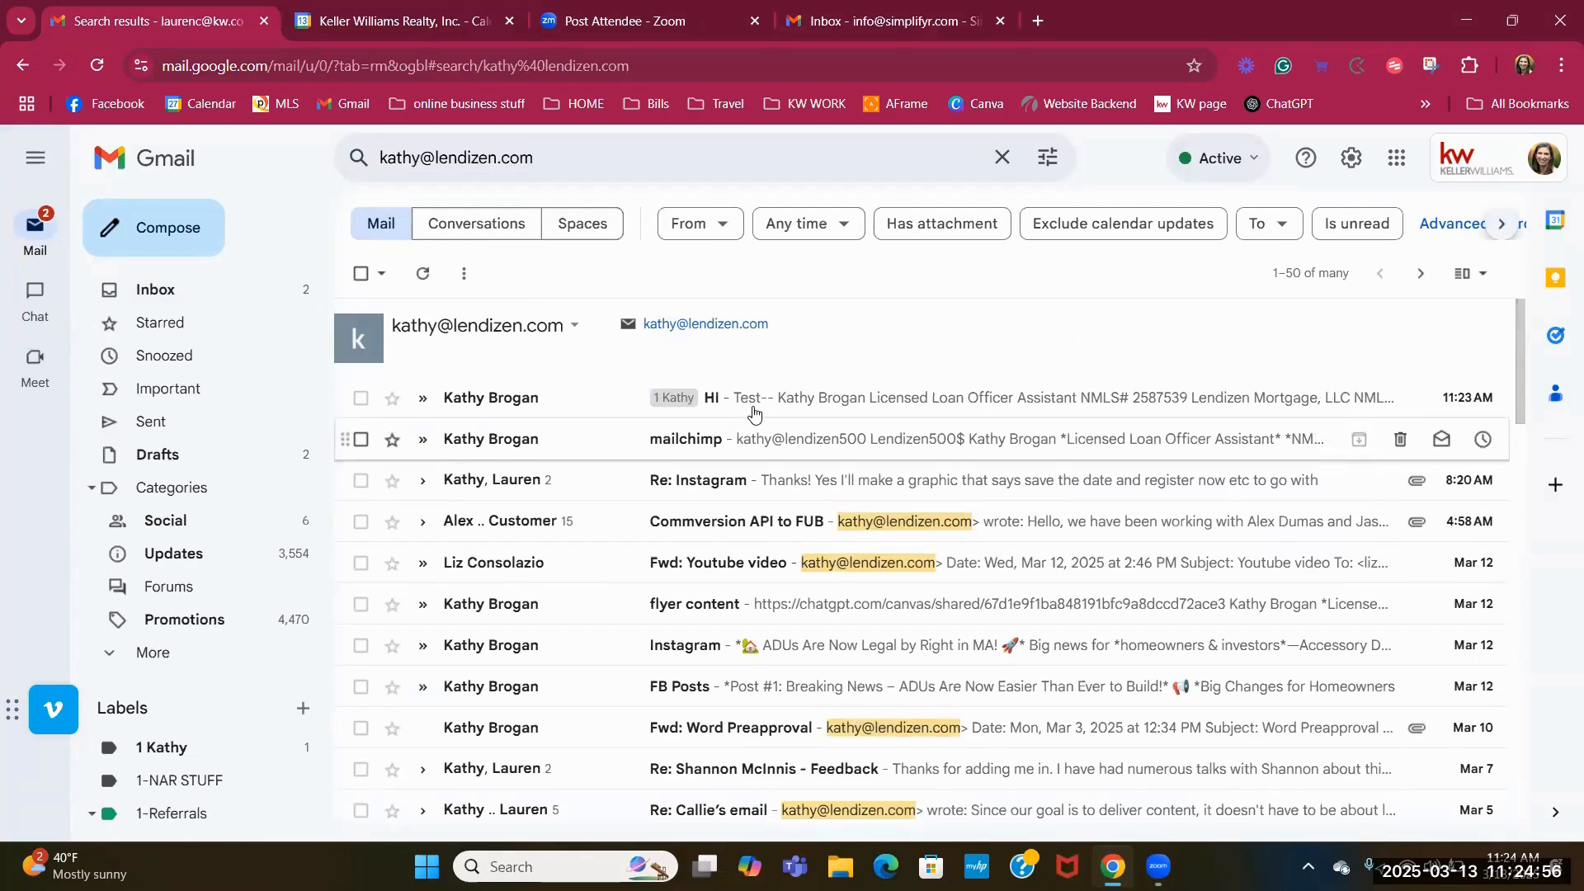
{"action": "left_click", "coordinate": [585, 407]}
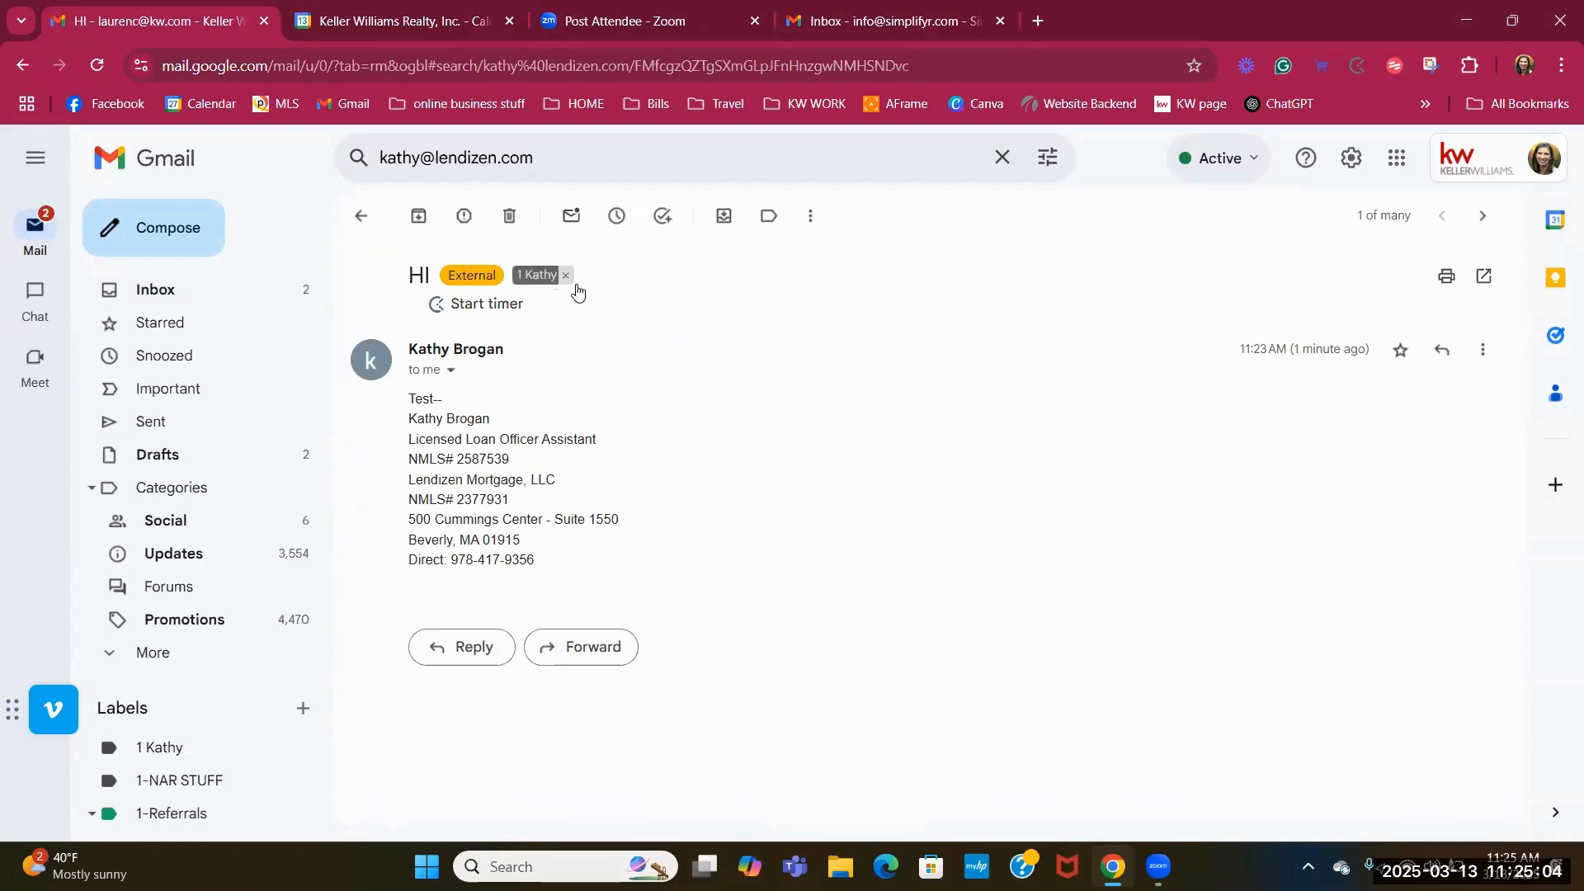
{"action": "left_click", "coordinate": [361, 216]}
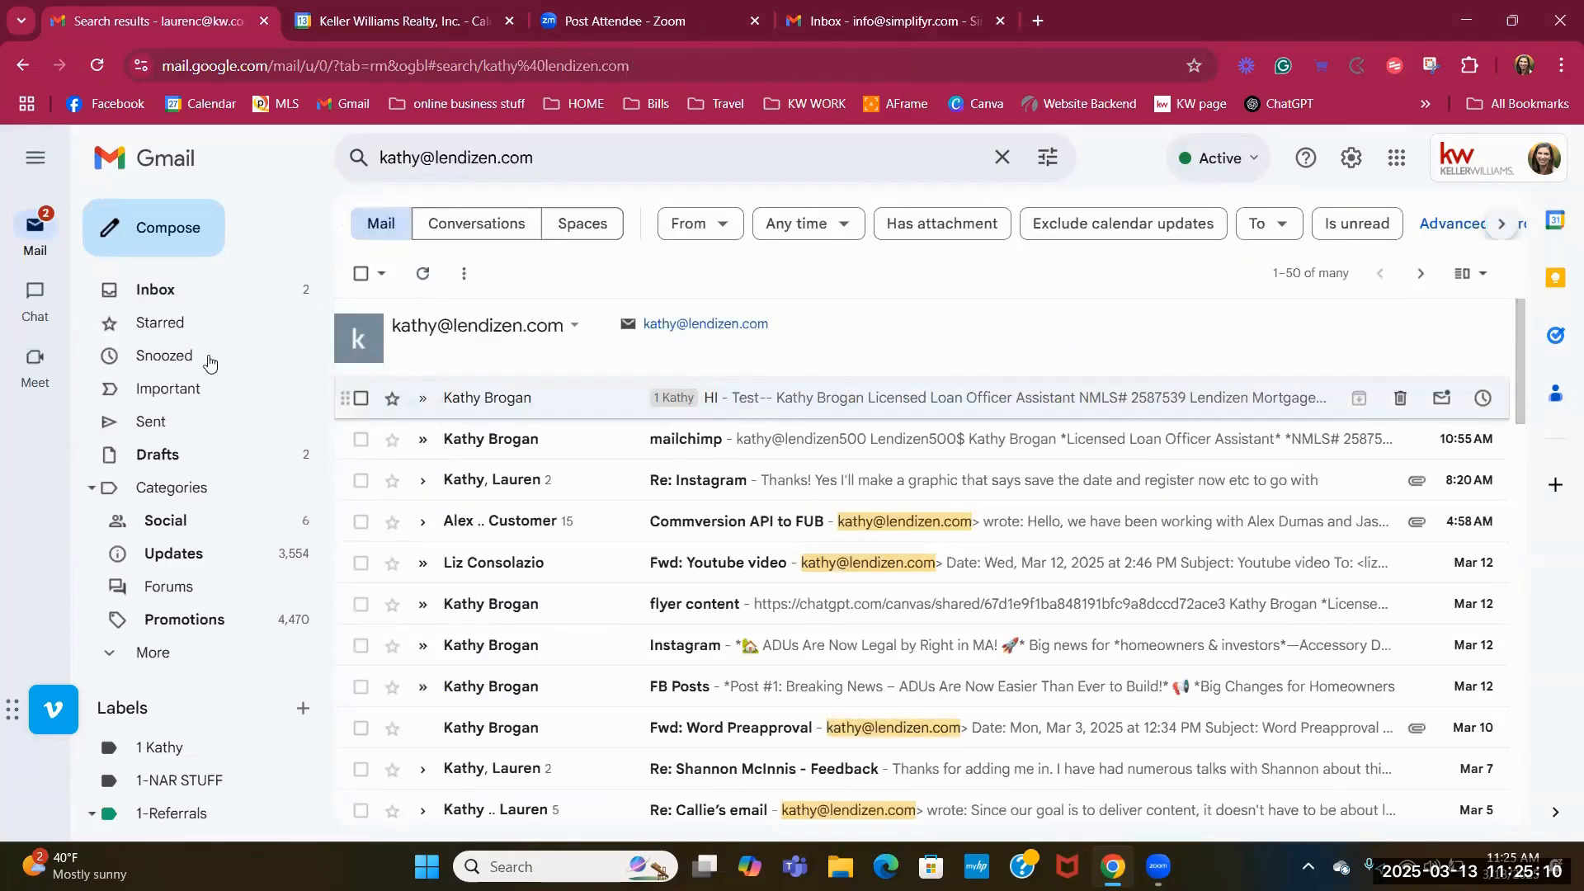
{"action": "left_click", "coordinate": [187, 281]}
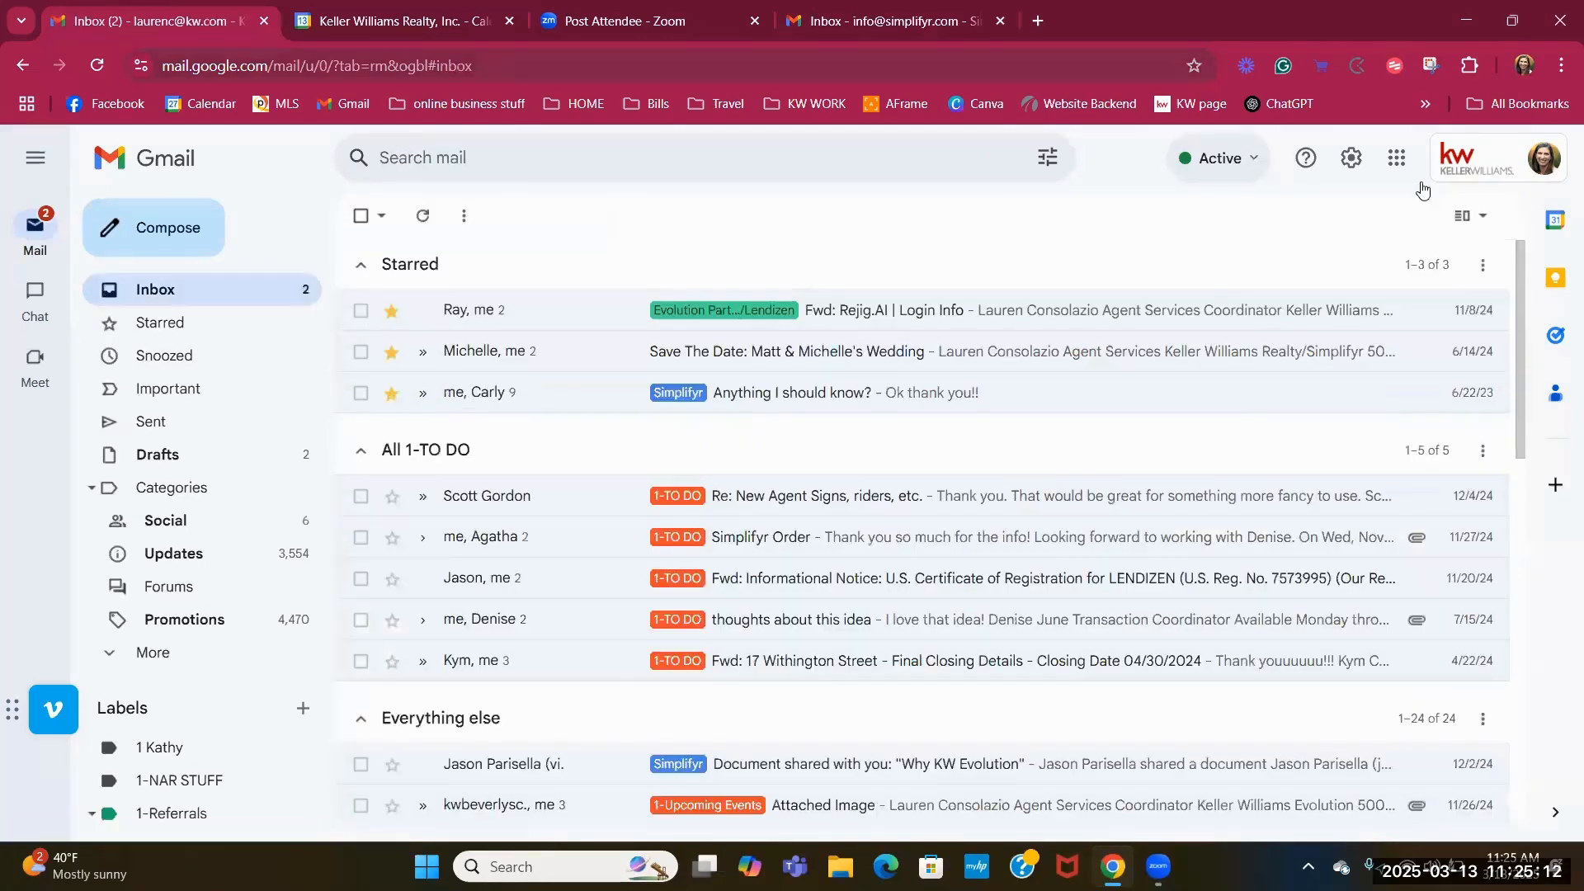
Open the Lendizen contact's filter from Settings > Filters and search its matching emails.
{"action": "left_click", "coordinate": [1349, 159]}
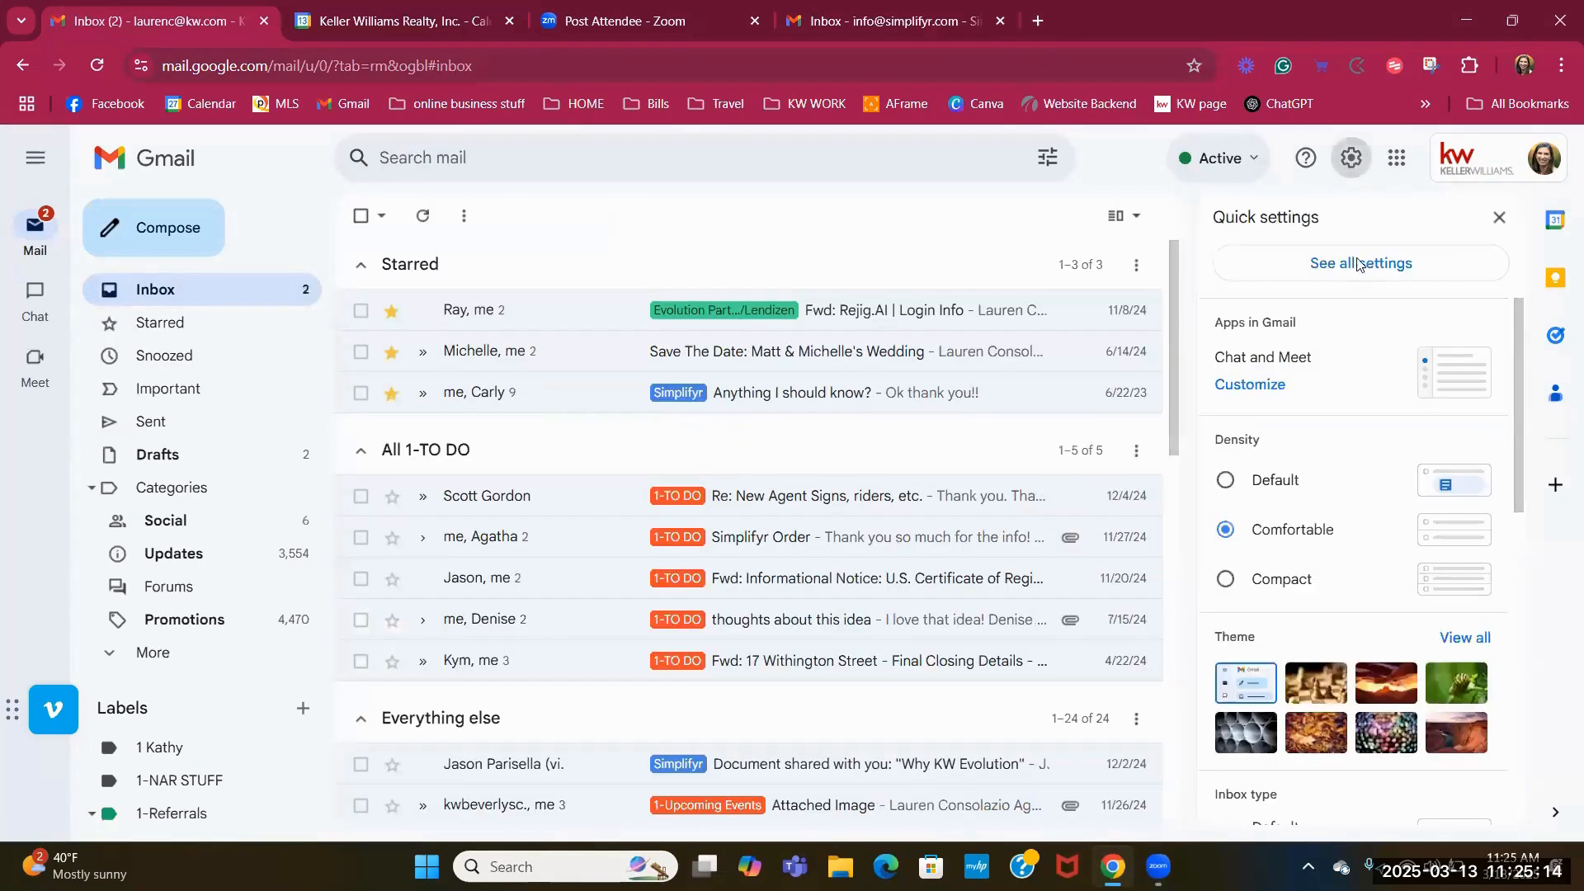
{"action": "left_click", "coordinate": [1386, 262]}
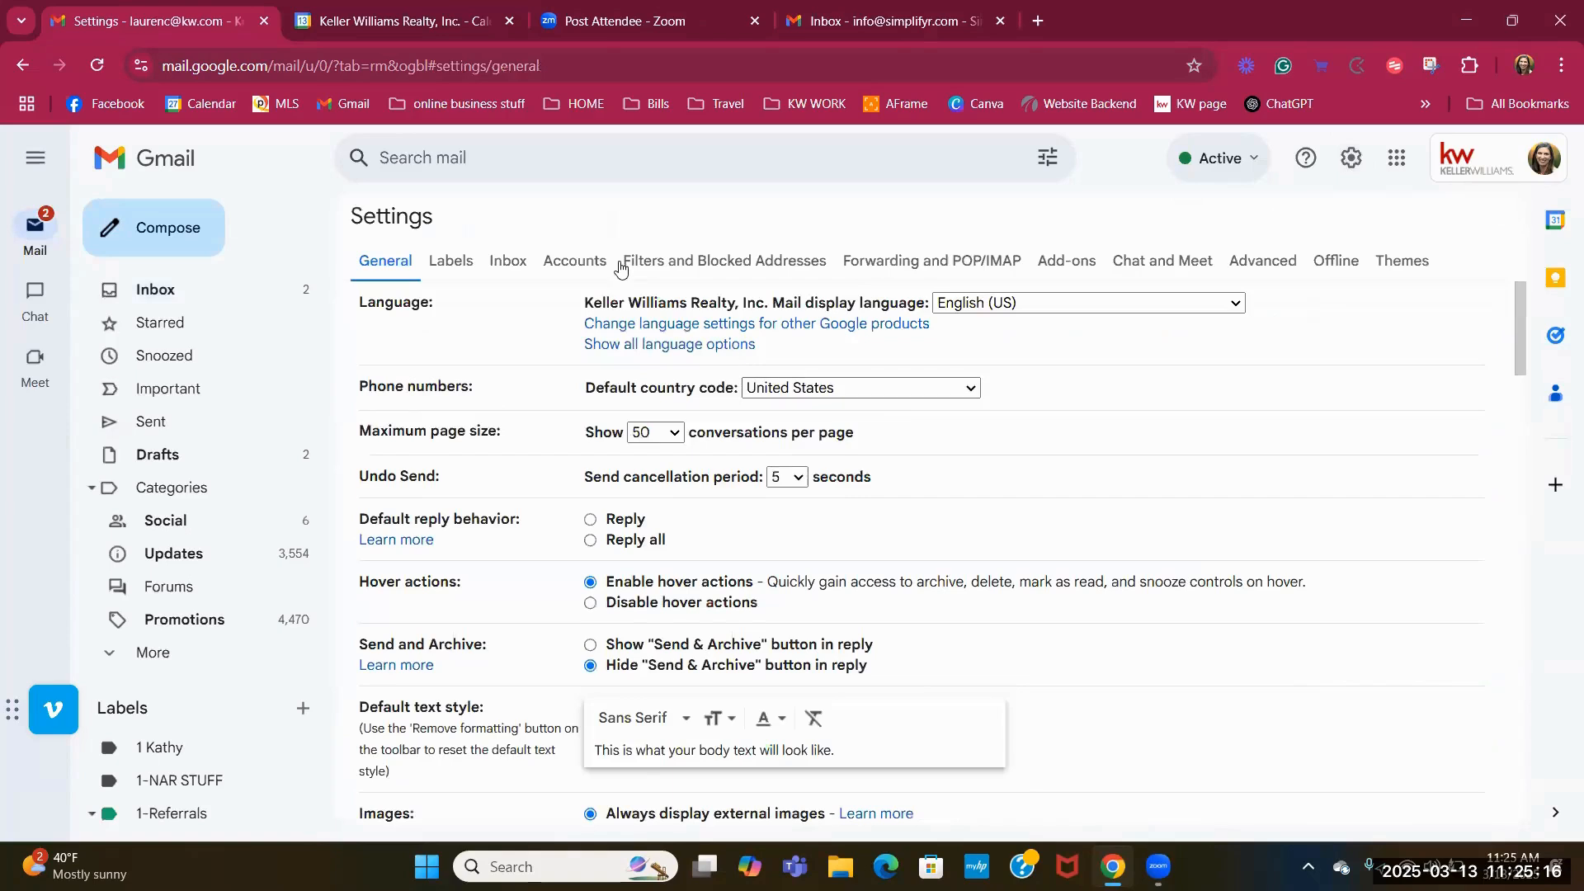
{"action": "left_click", "coordinate": [654, 265]}
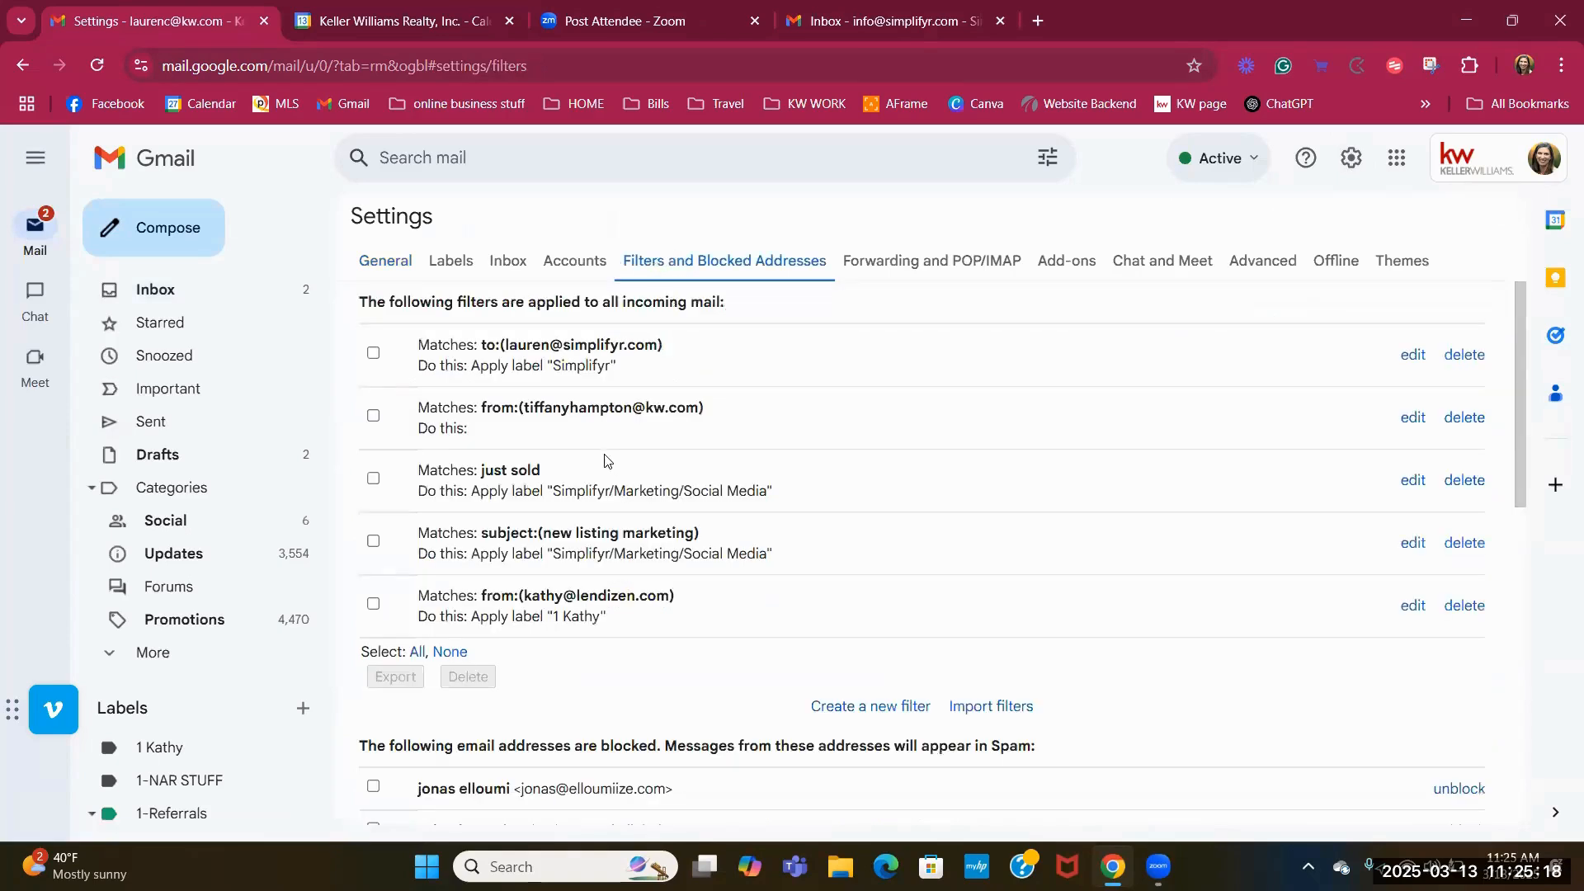
{"action": "left_click", "coordinate": [1412, 605]}
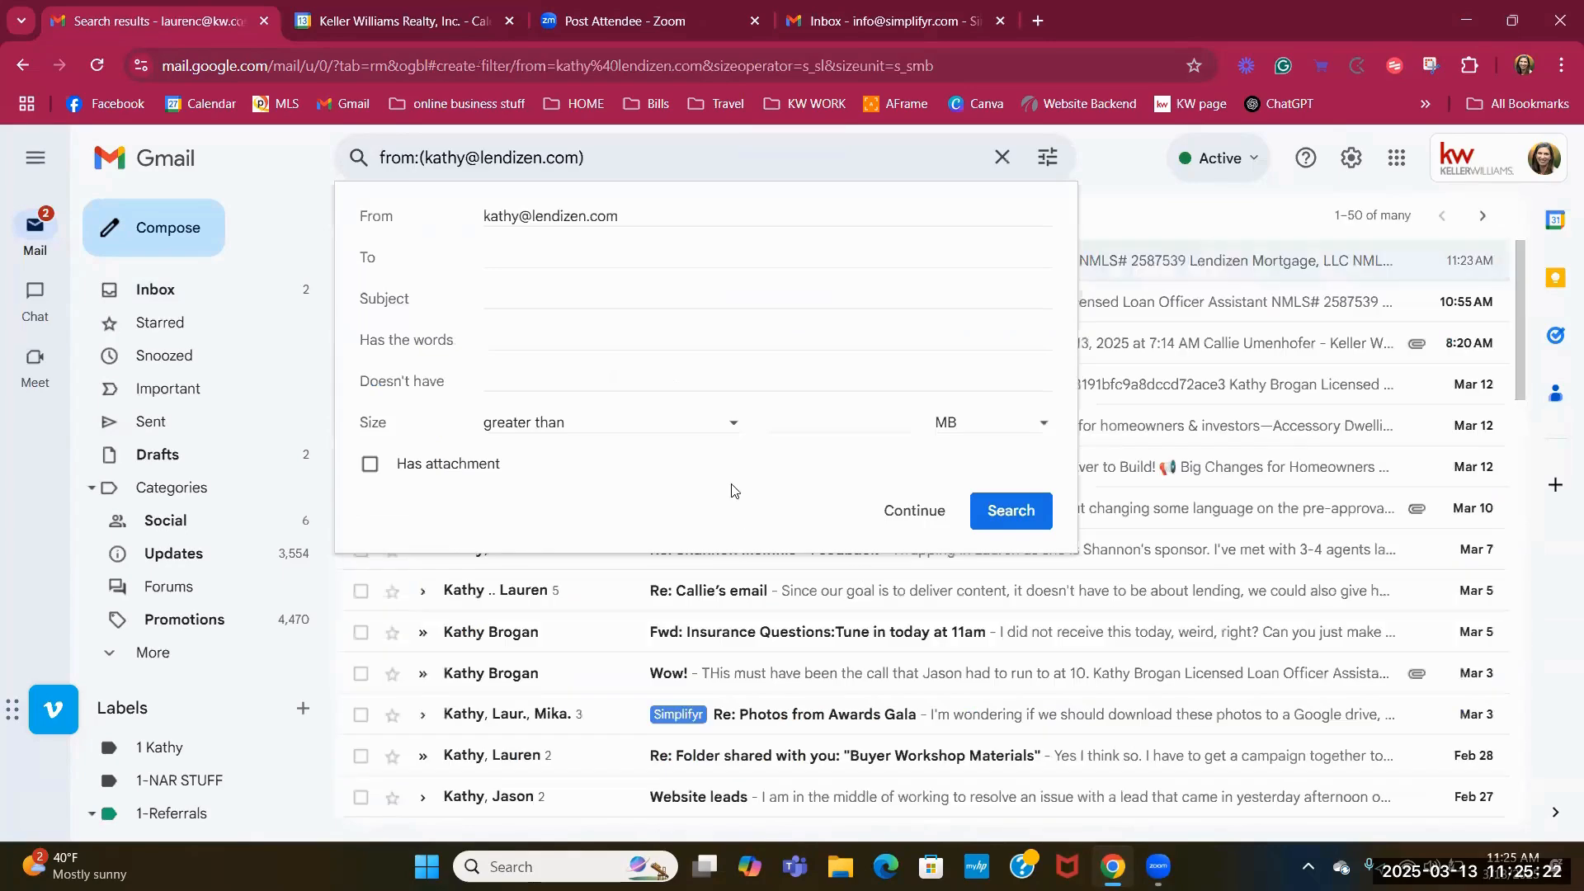
{"action": "left_click", "coordinate": [1009, 513]}
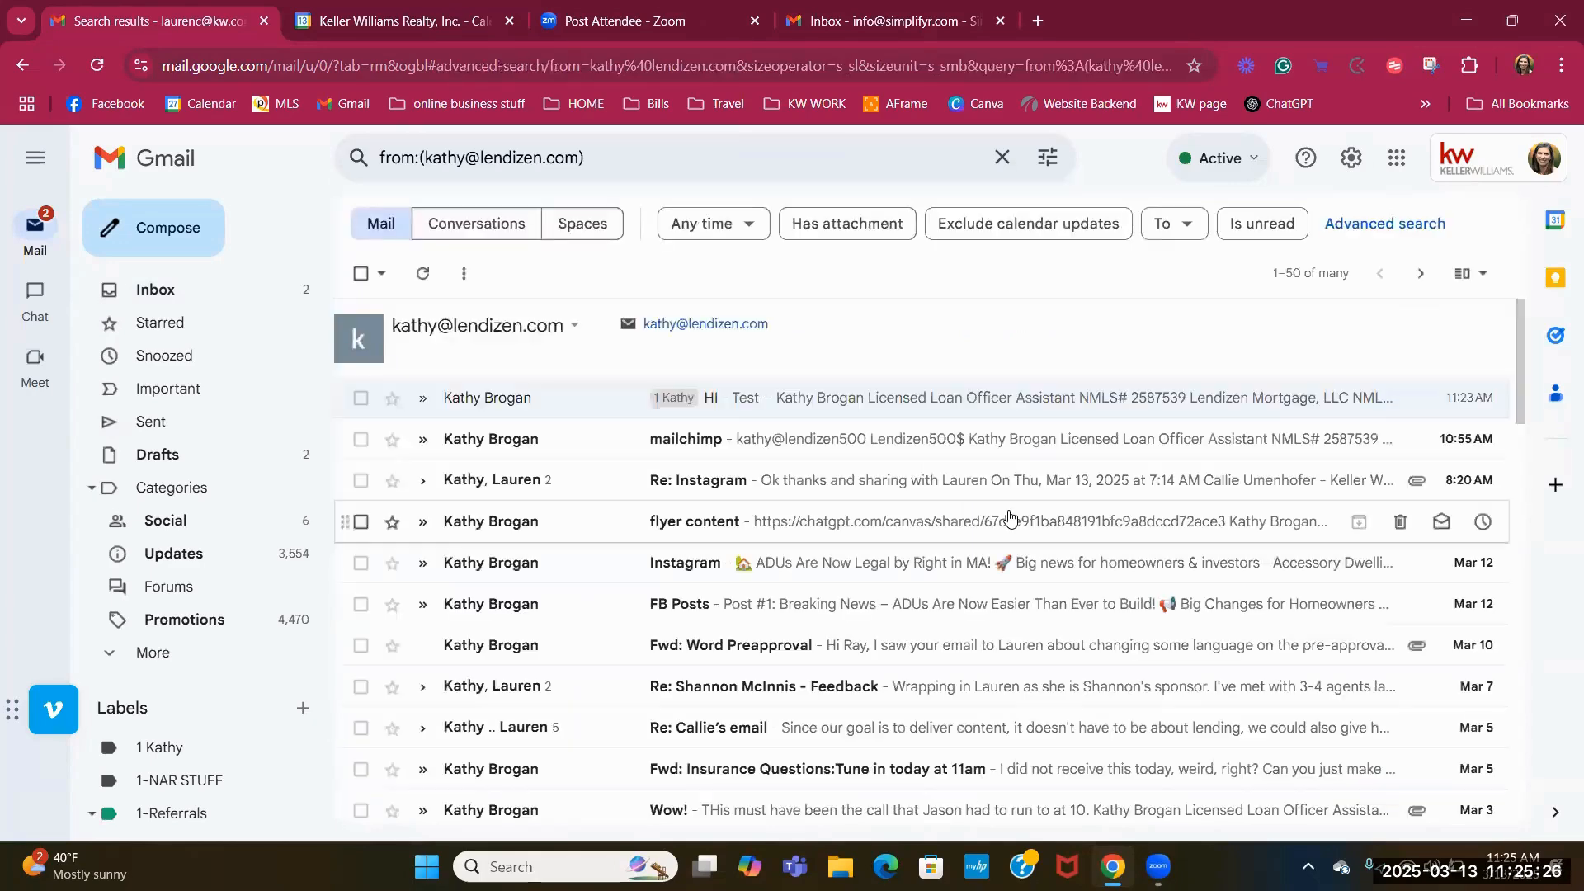
Reopen the filter and save it with the 'Apply the label: 1 Kathy' action.
{"action": "left_click", "coordinate": [1350, 157]}
{"action": "left_click", "coordinate": [1355, 264]}
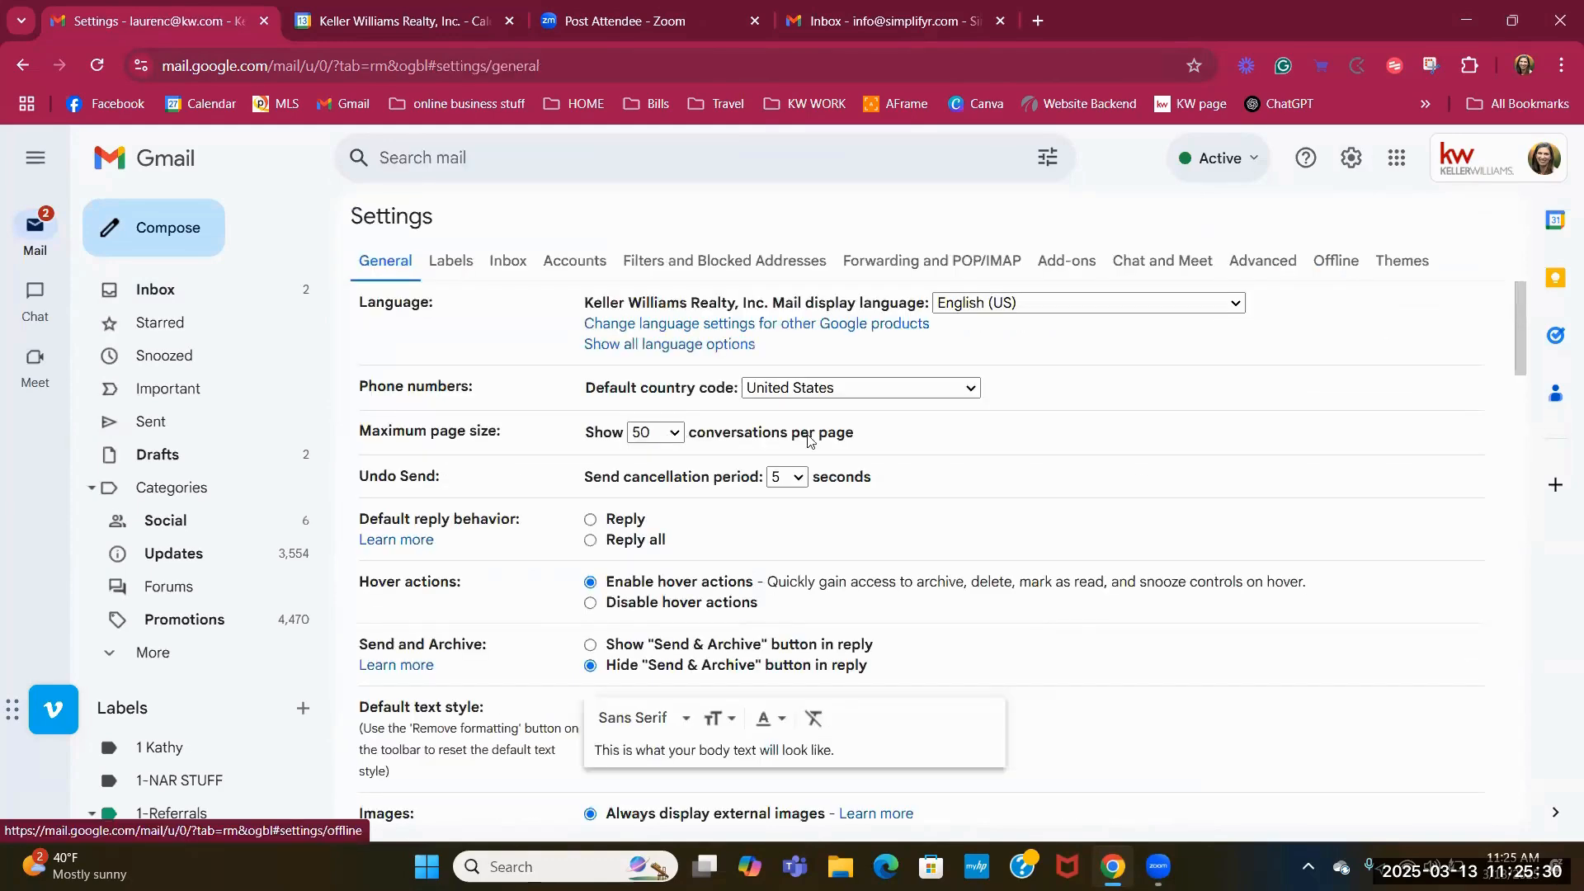
{"action": "left_click", "coordinate": [763, 263]}
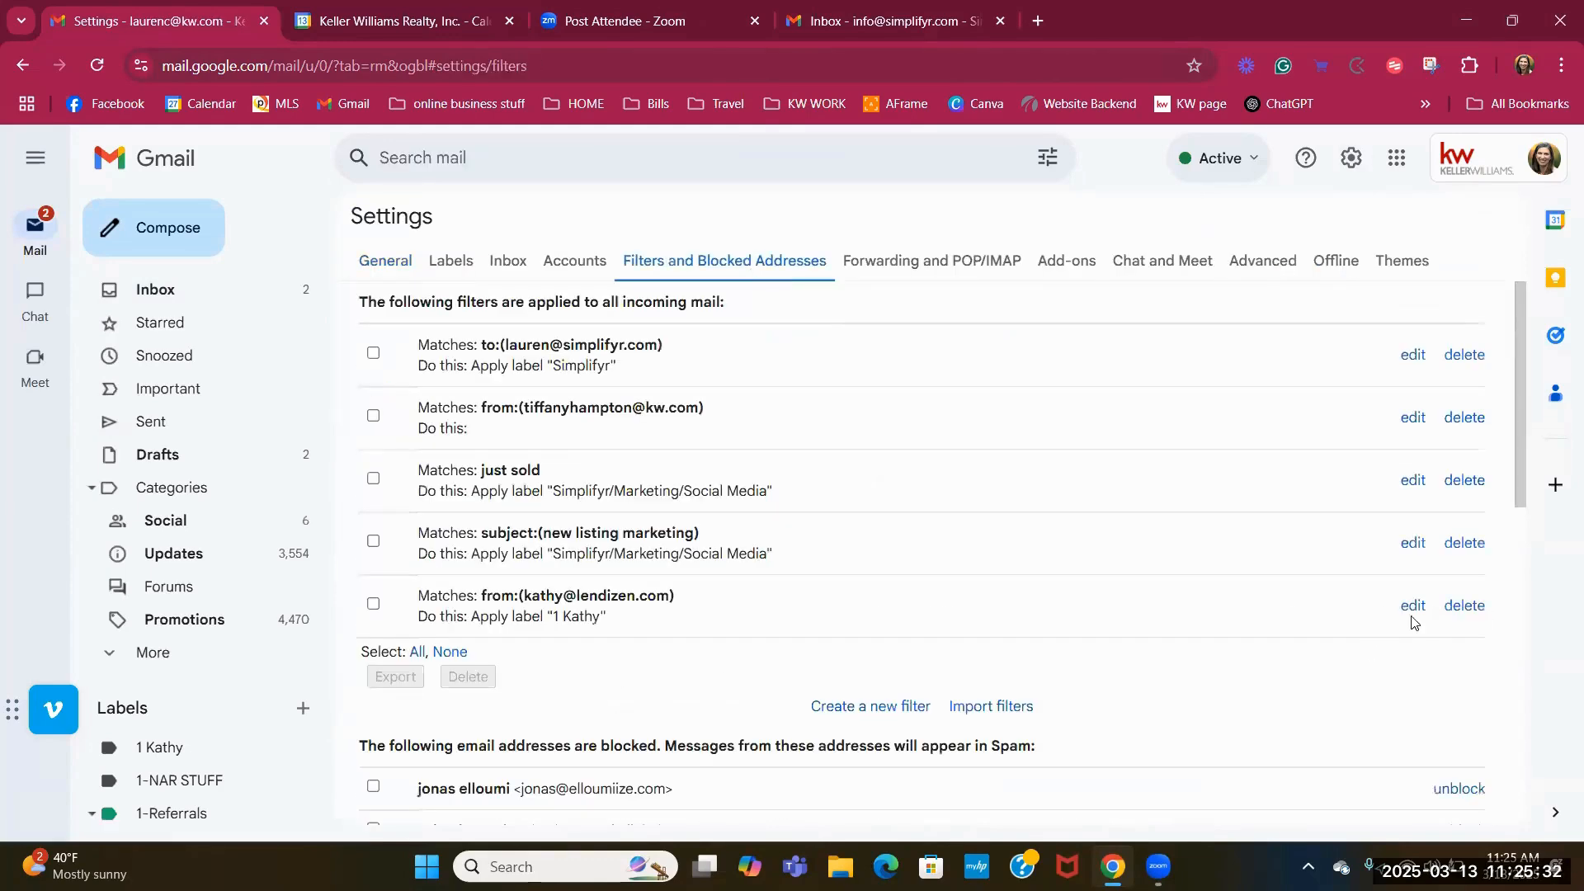
{"action": "left_click", "coordinate": [1413, 604]}
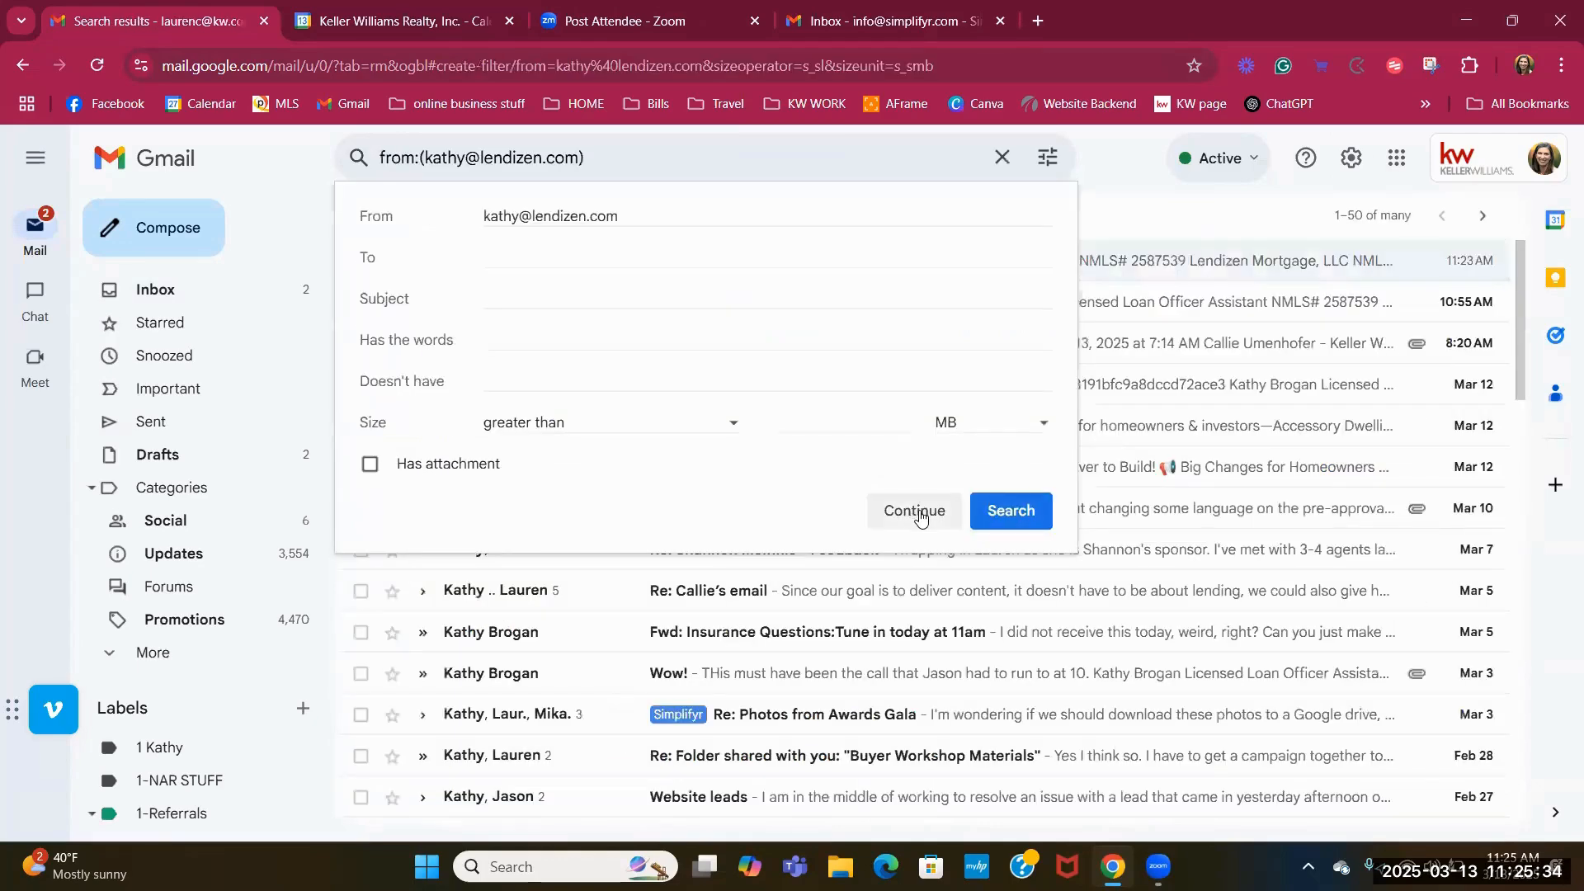
{"action": "left_click", "coordinate": [914, 511]}
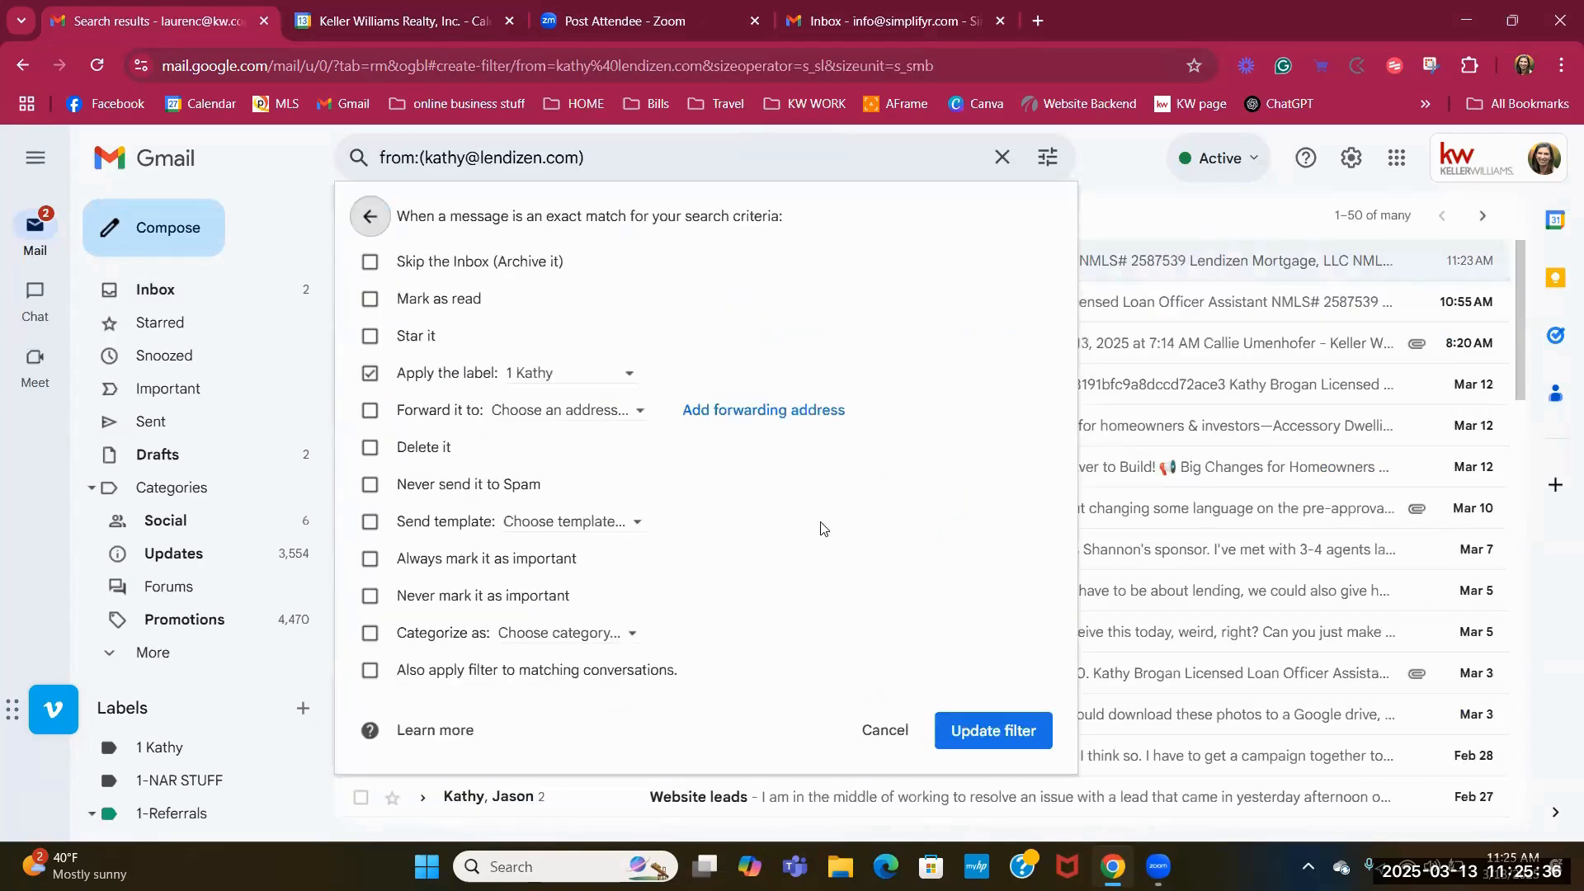
{"action": "left_click", "coordinate": [1008, 729]}
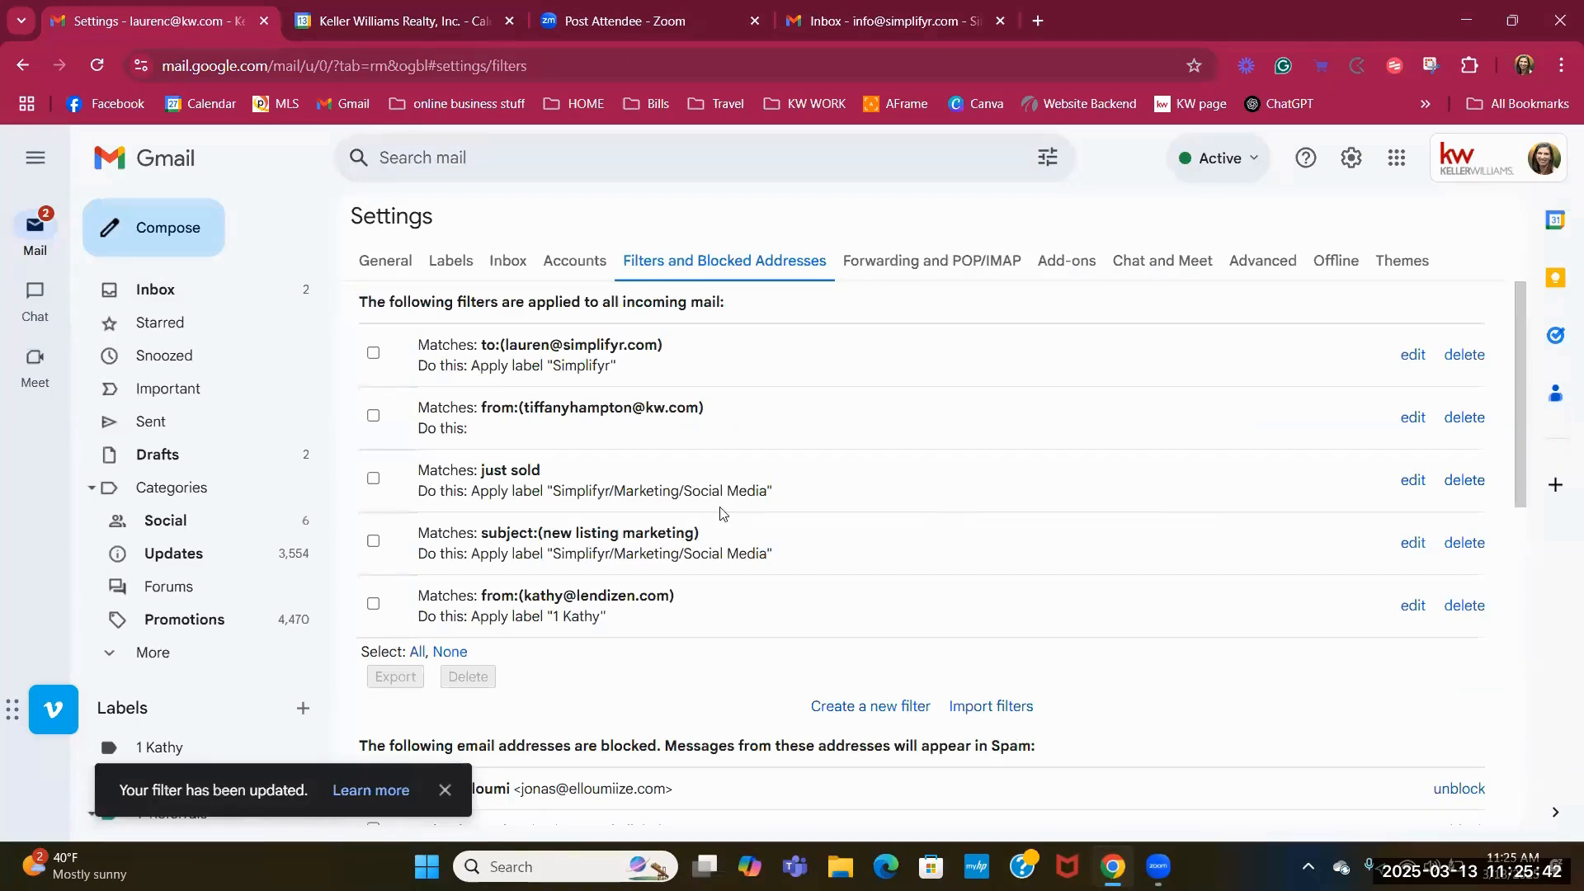
{"action": "left_click", "coordinate": [879, 24]}
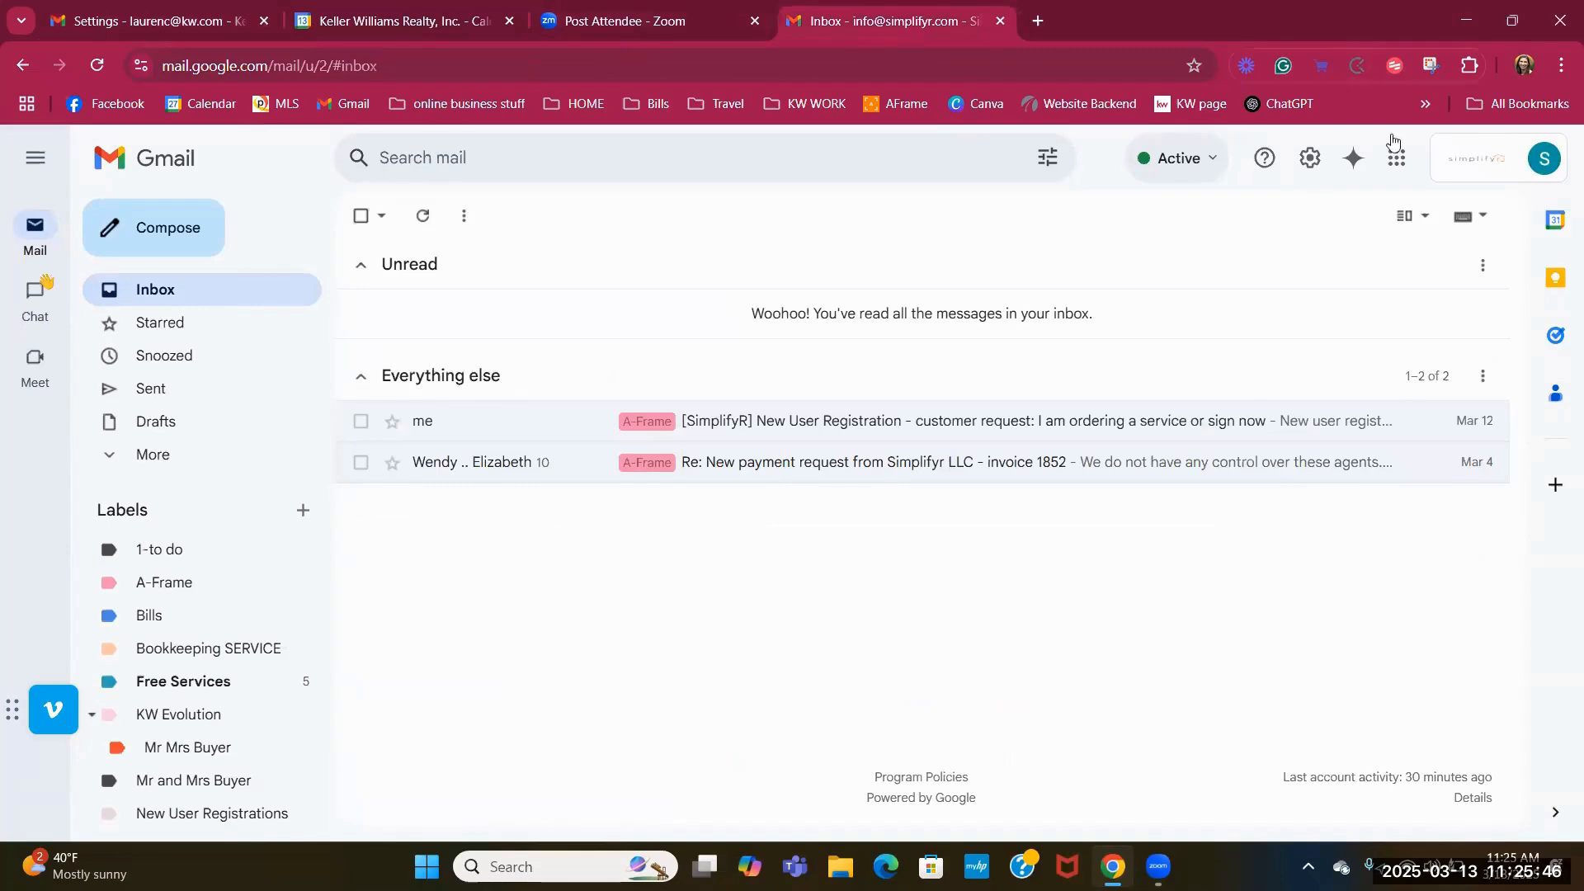
{"action": "left_click", "coordinate": [1311, 159]}
{"action": "left_click", "coordinate": [1364, 262]}
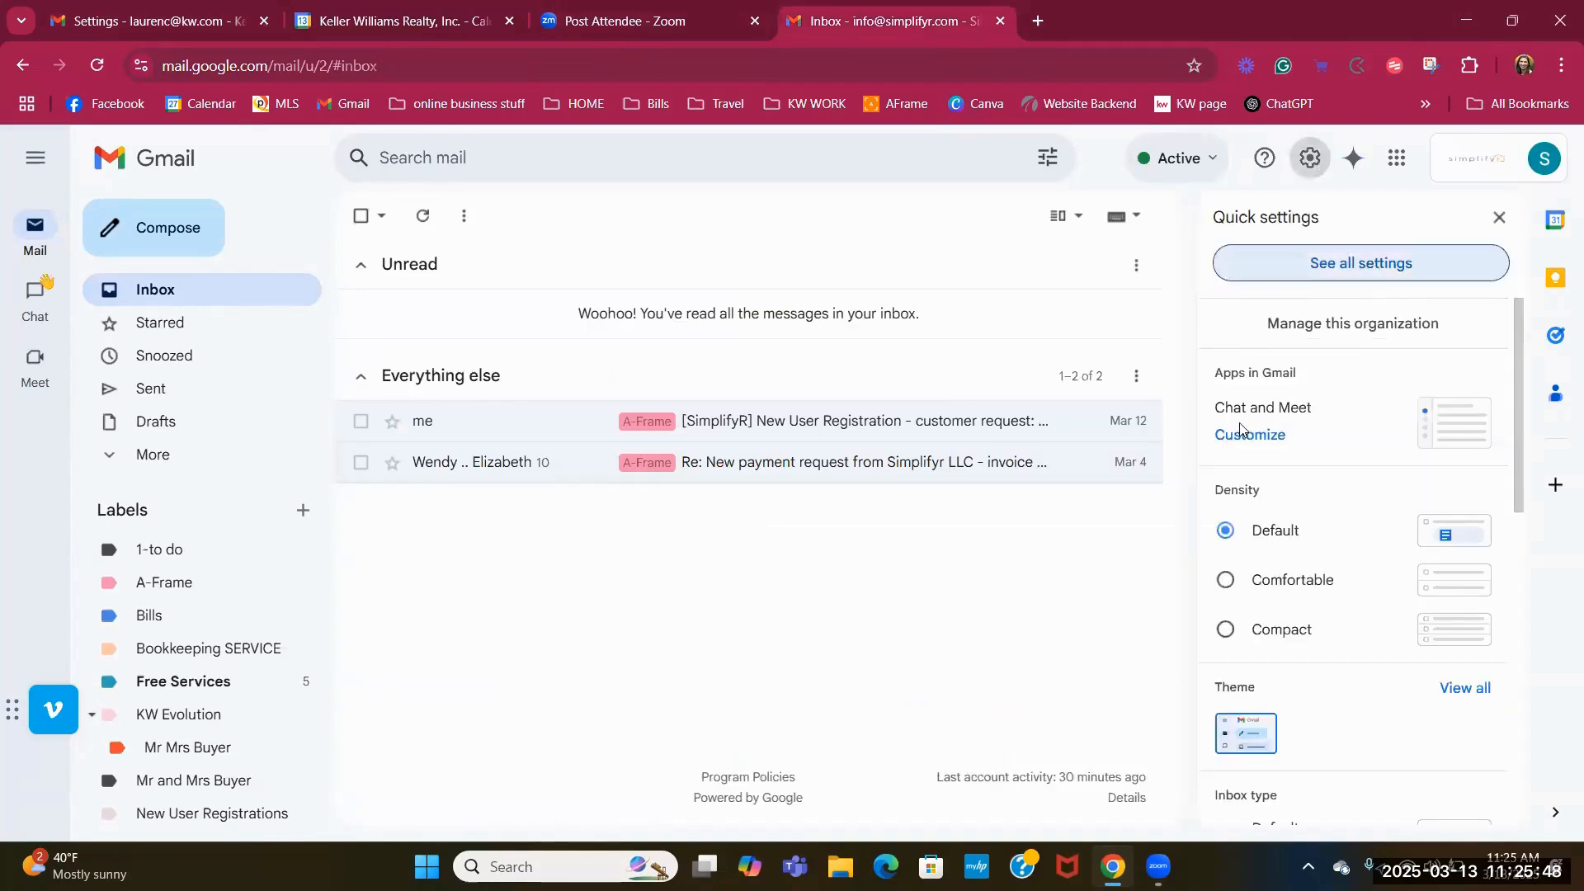
{"action": "left_click", "coordinate": [742, 274]}
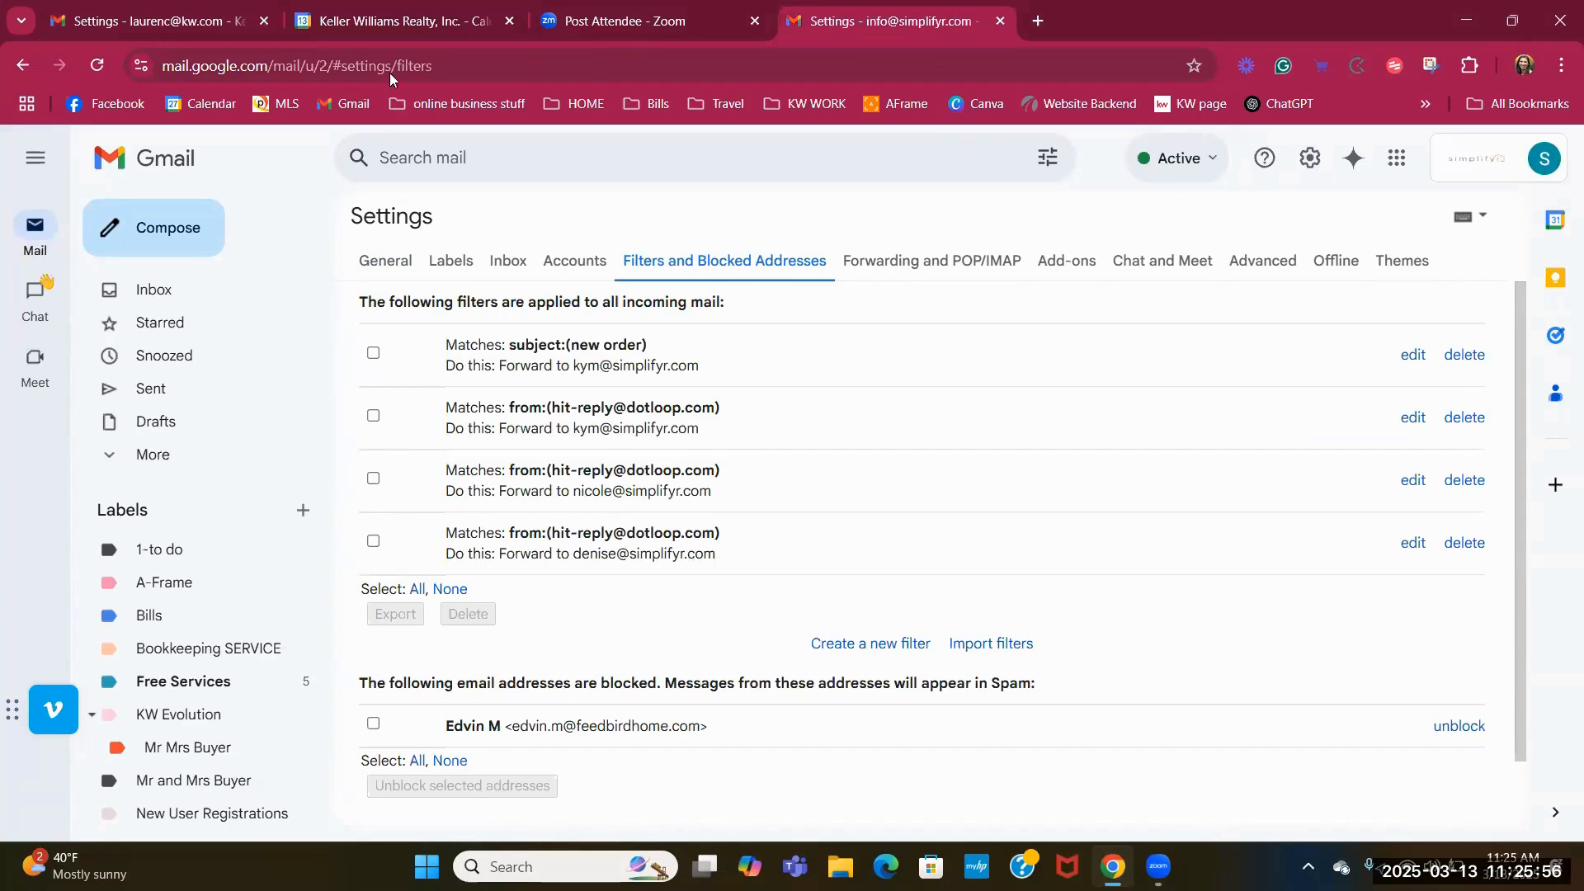
{"action": "left_click", "coordinate": [196, 23]}
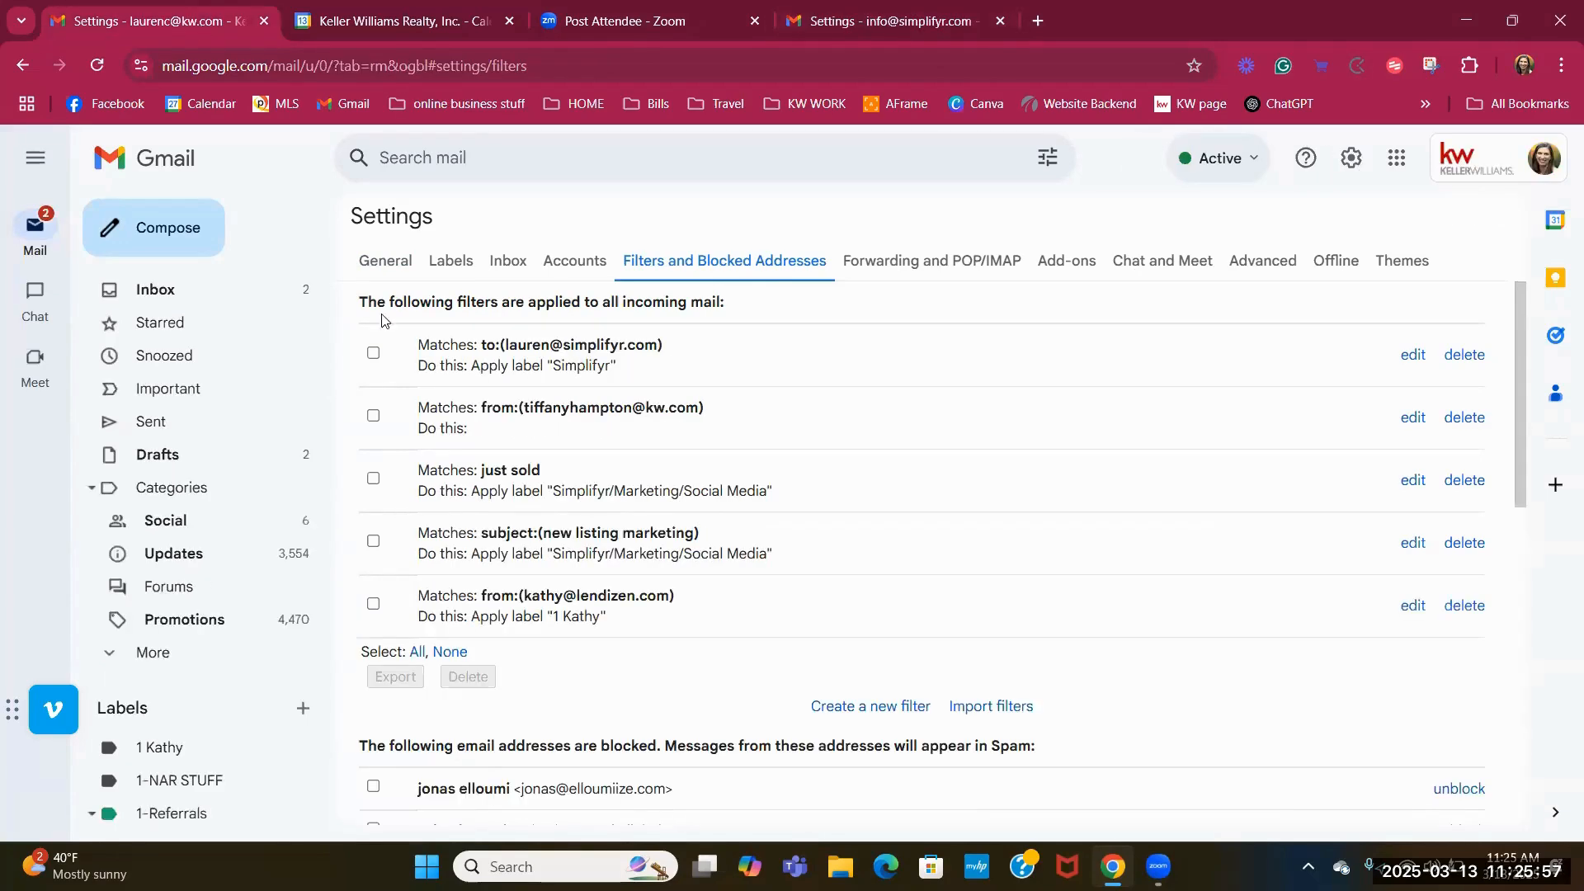
Search for all messages matching the 1 Kathy filter, reopening it from Settings > Filters.
{"action": "left_click", "coordinate": [1413, 607]}
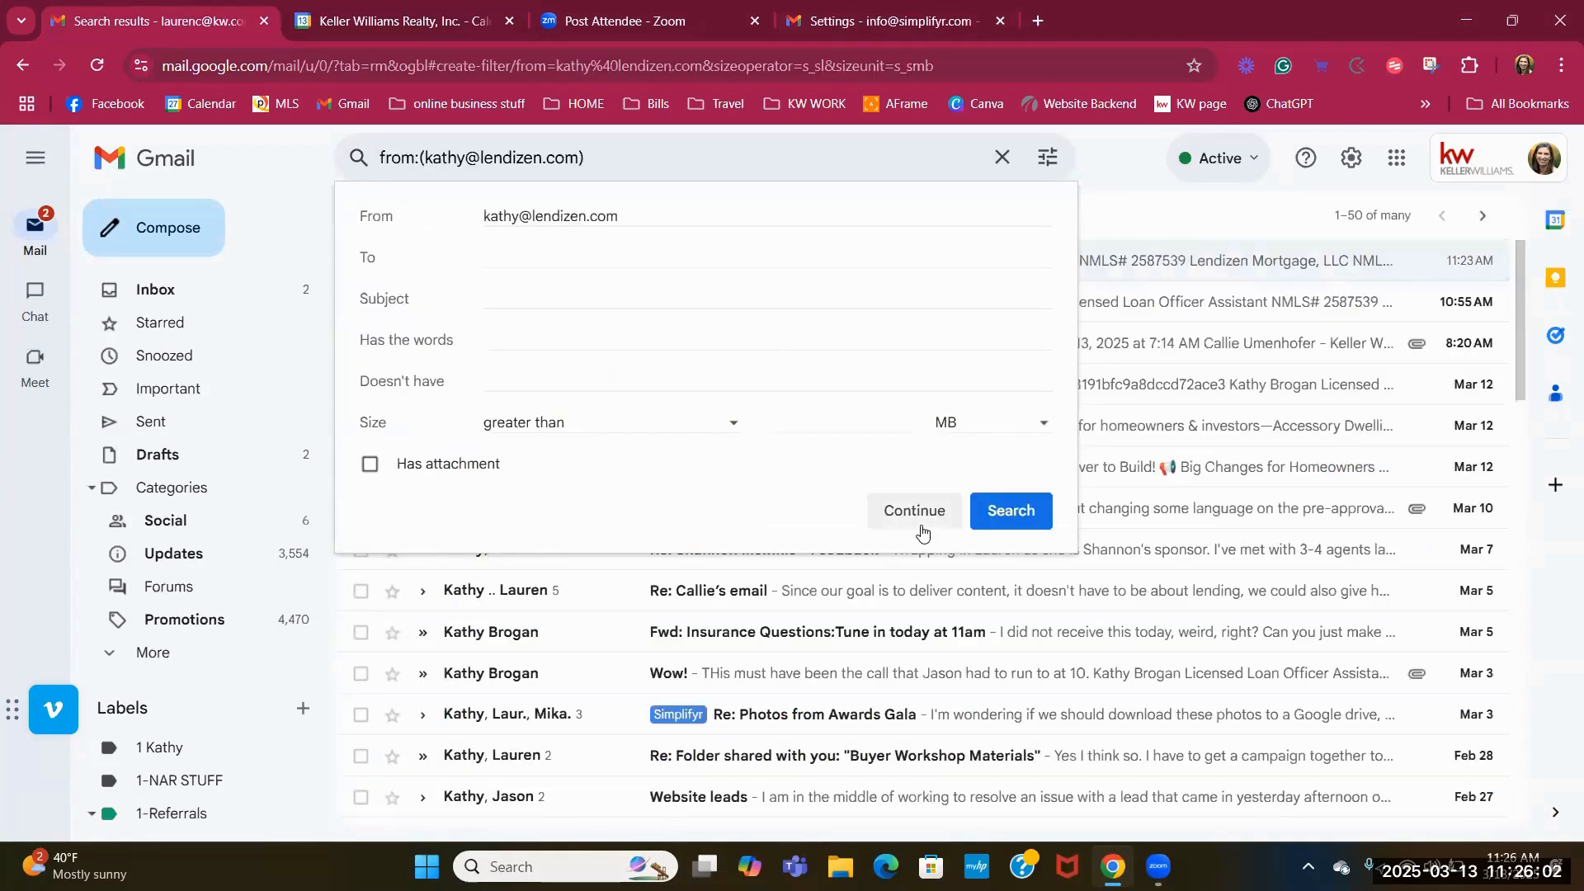
{"action": "left_click", "coordinate": [1021, 517]}
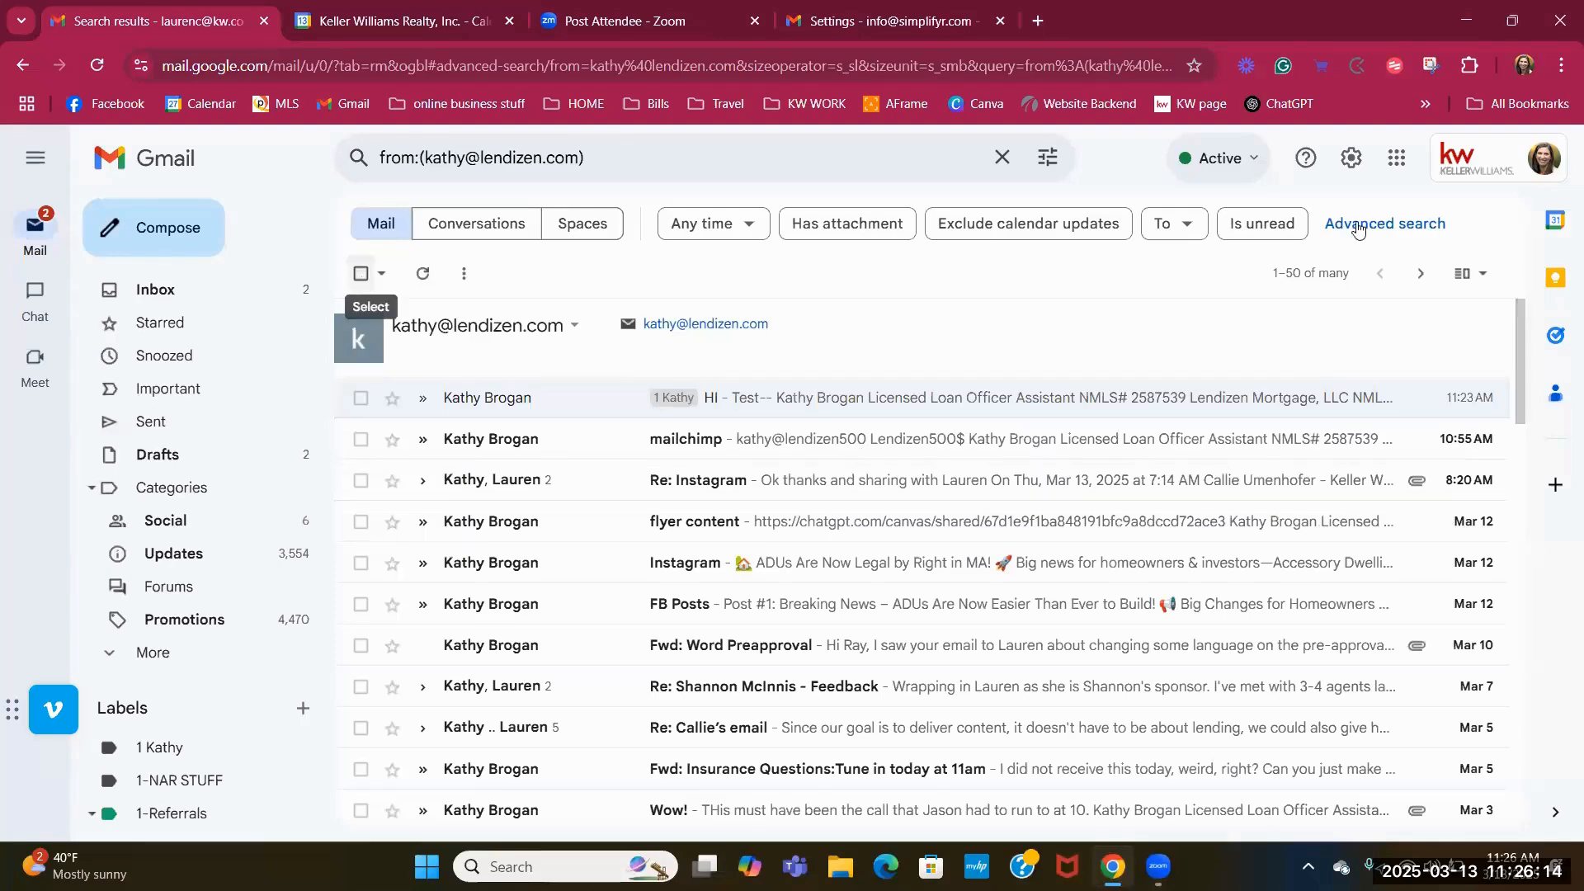
{"action": "left_click", "coordinate": [1352, 158]}
{"action": "left_click", "coordinate": [1365, 262]}
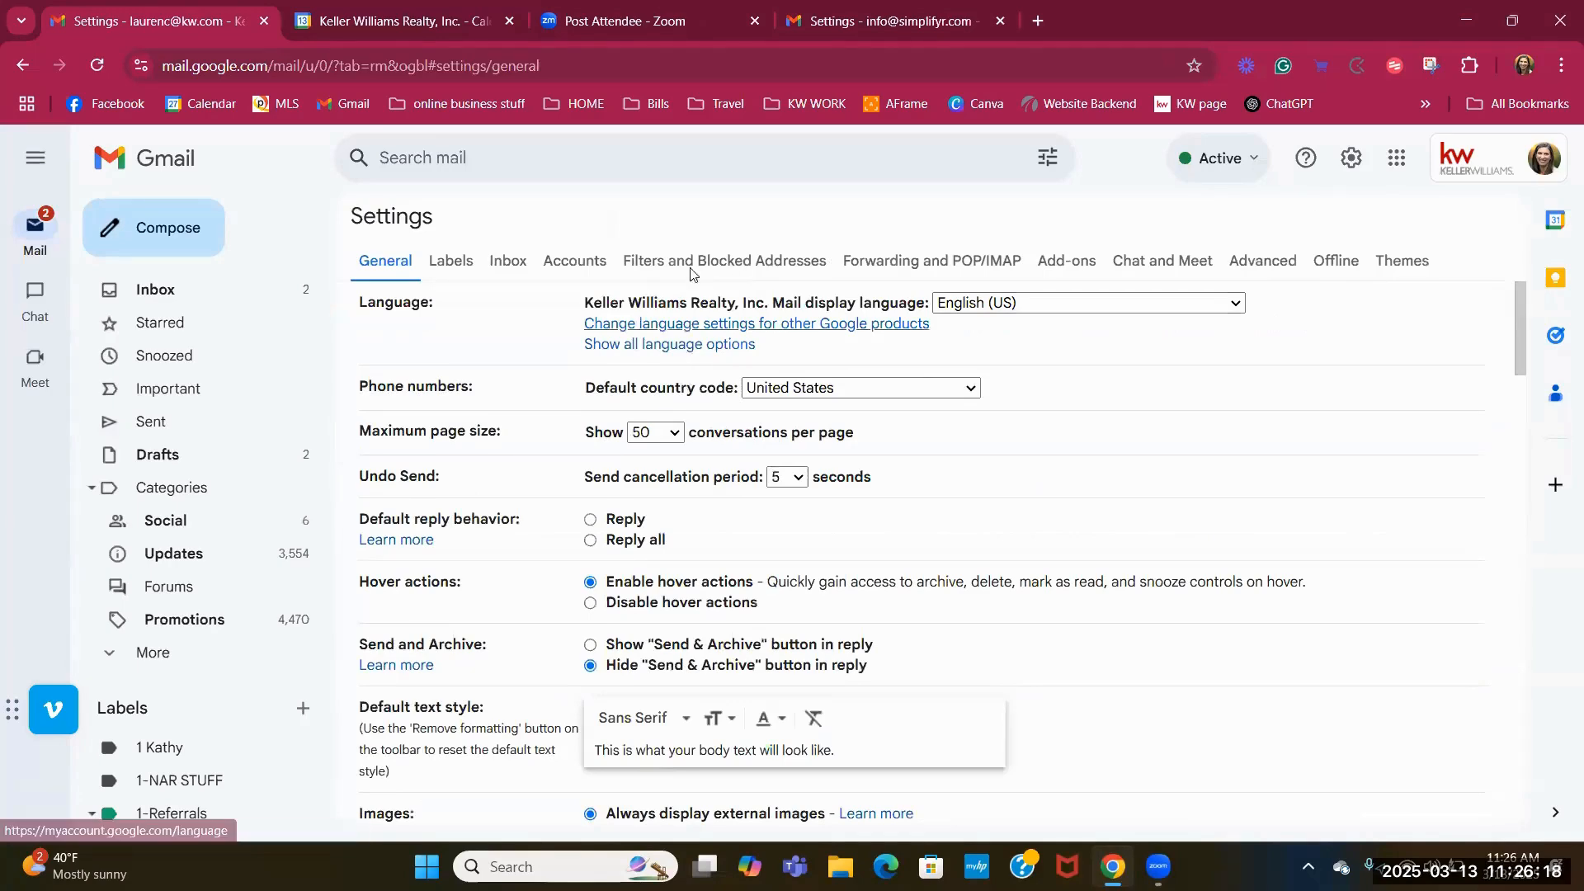
{"action": "left_click", "coordinate": [756, 262]}
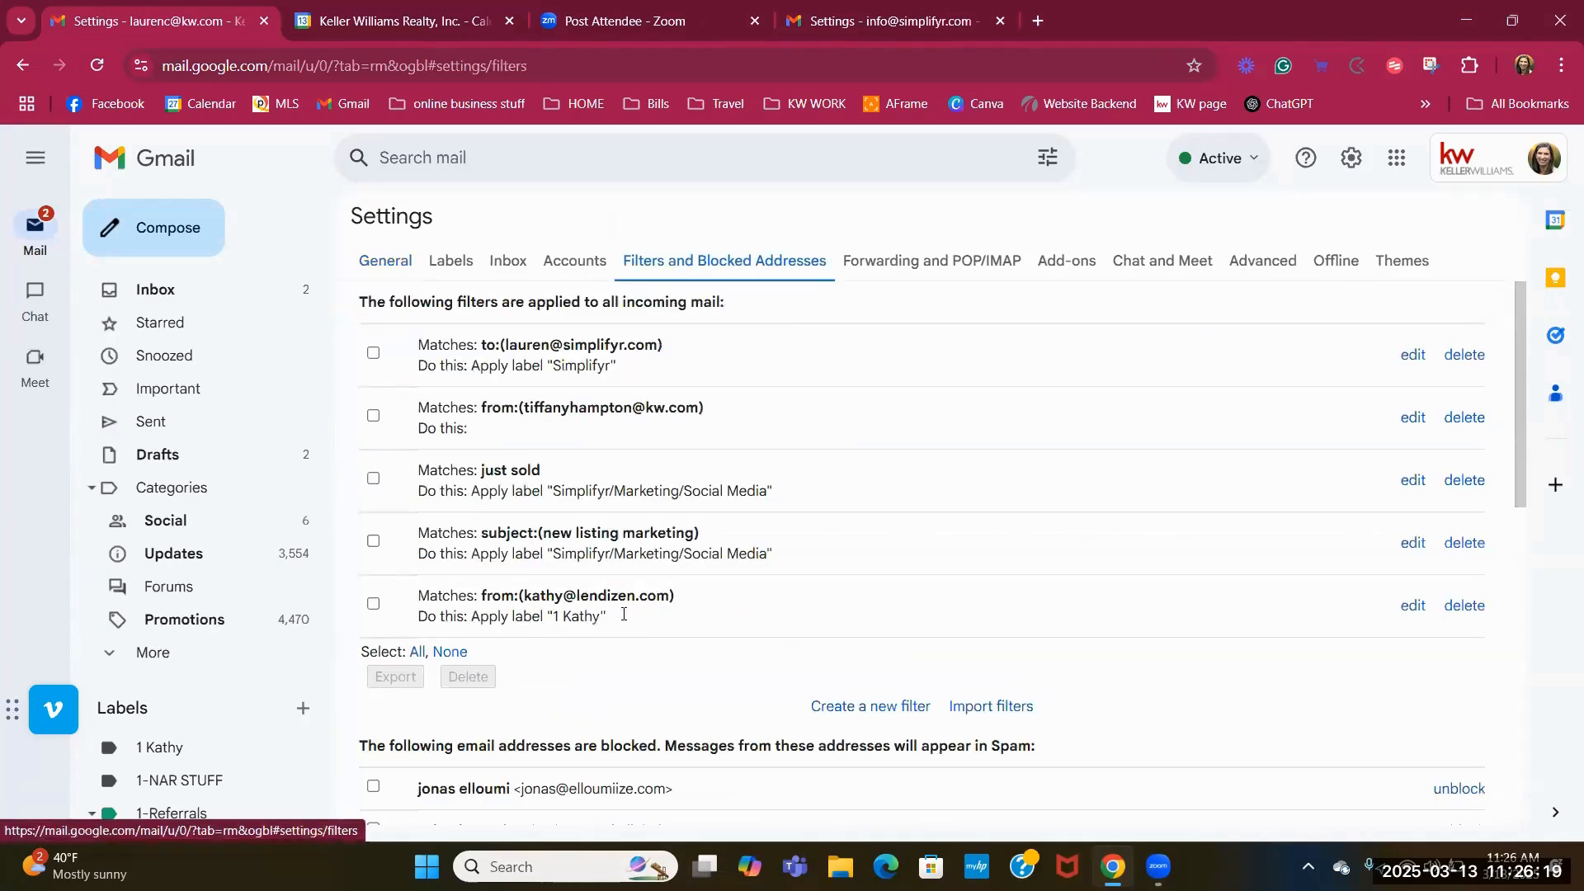
{"action": "left_click", "coordinate": [1412, 605]}
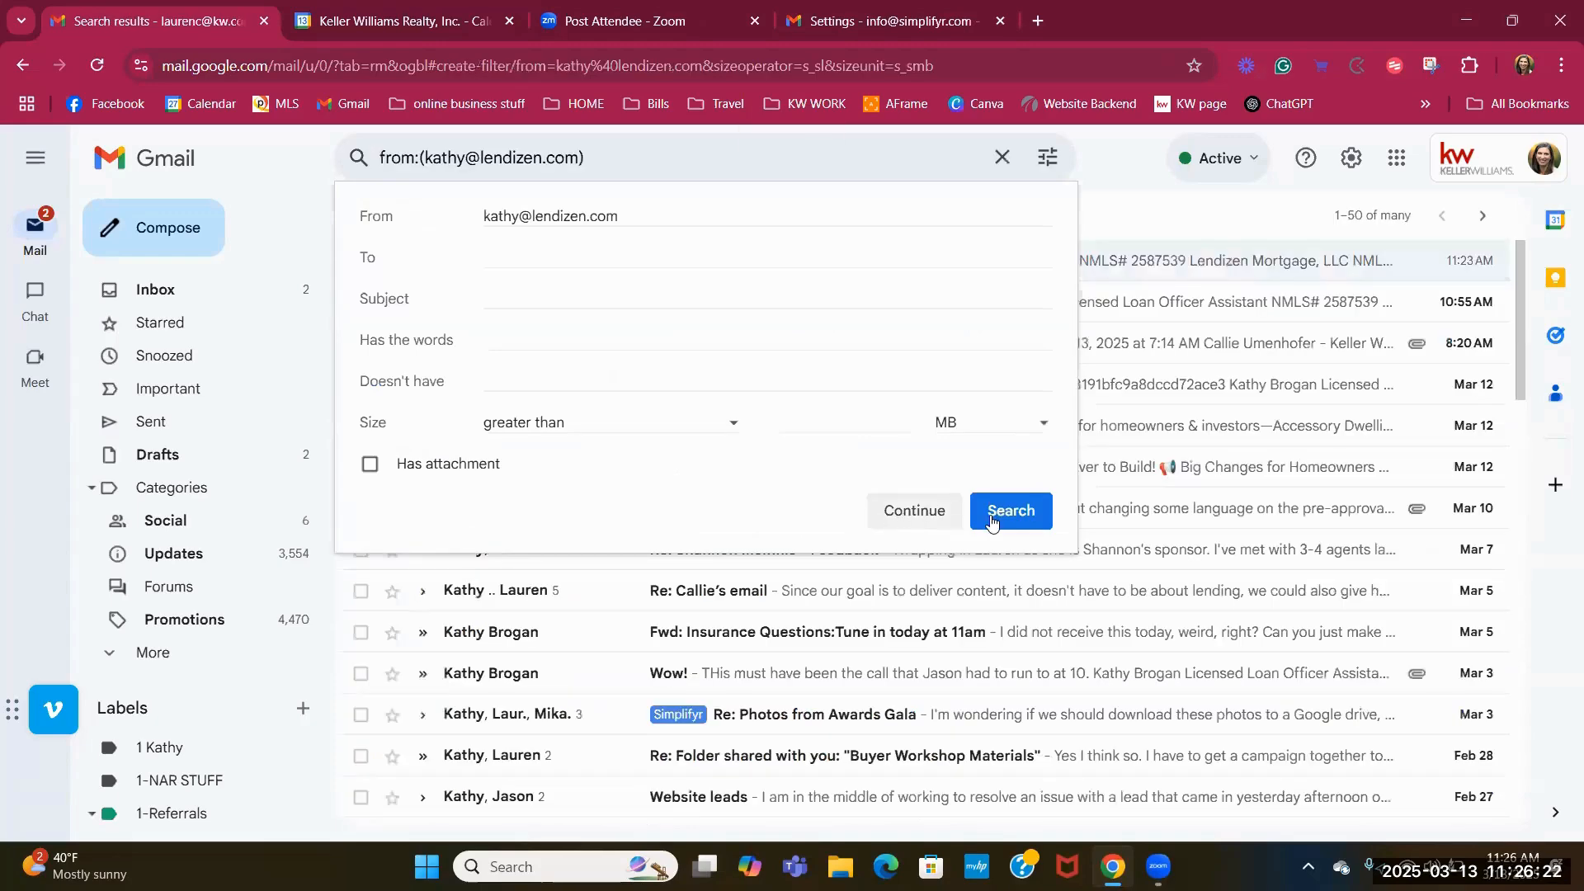
{"action": "left_click", "coordinate": [1003, 513]}
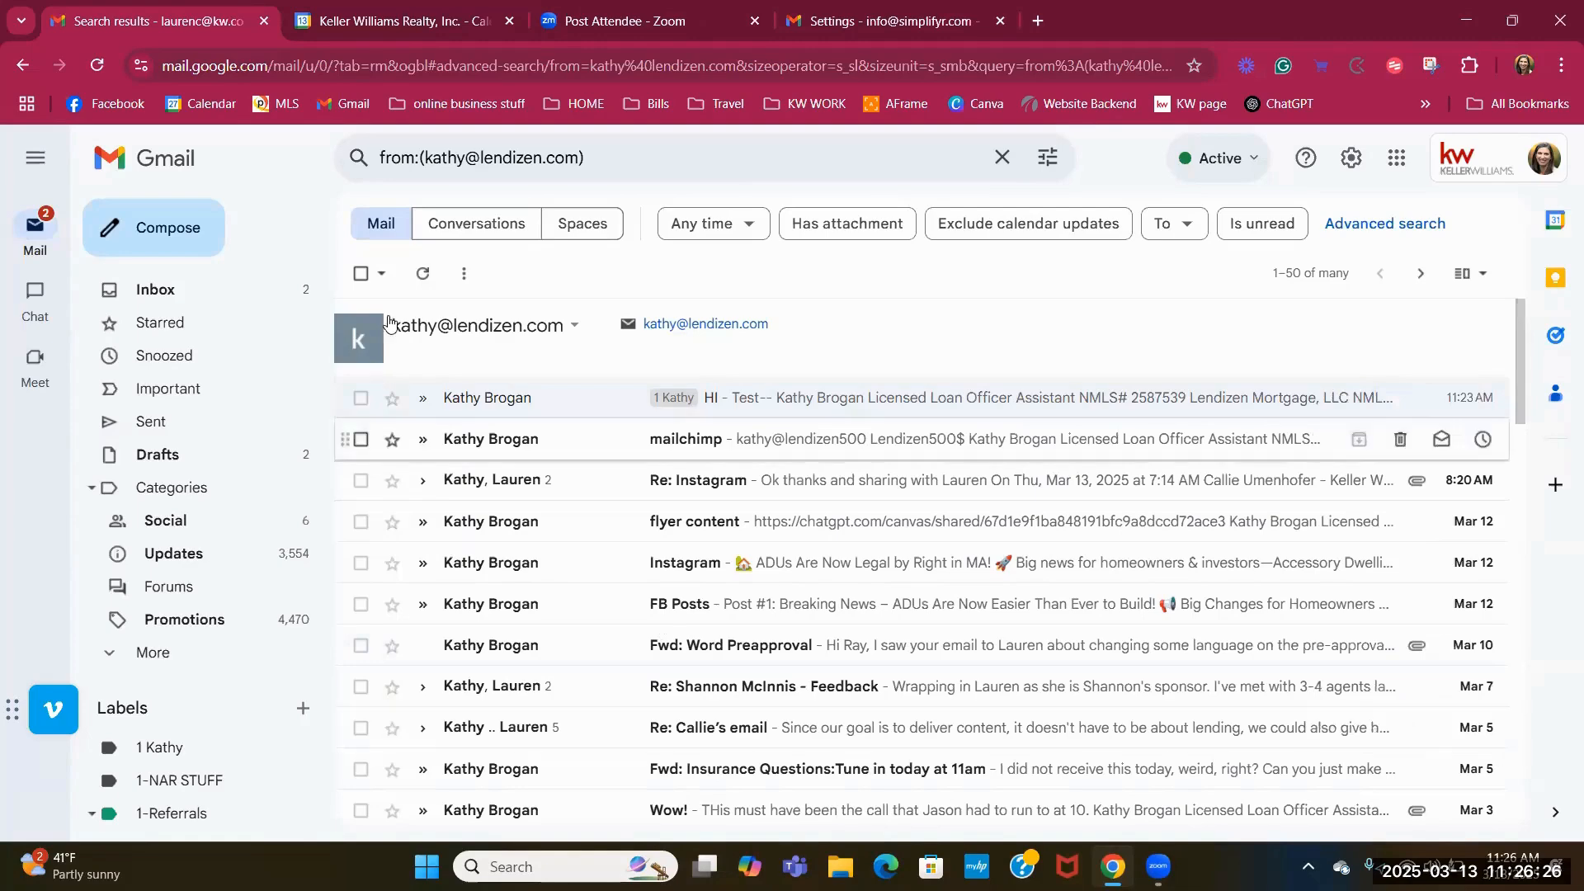
Select all 50 found conversations, apply the 1 Kathy label, and return to the inbox.
{"action": "left_click", "coordinate": [360, 276]}
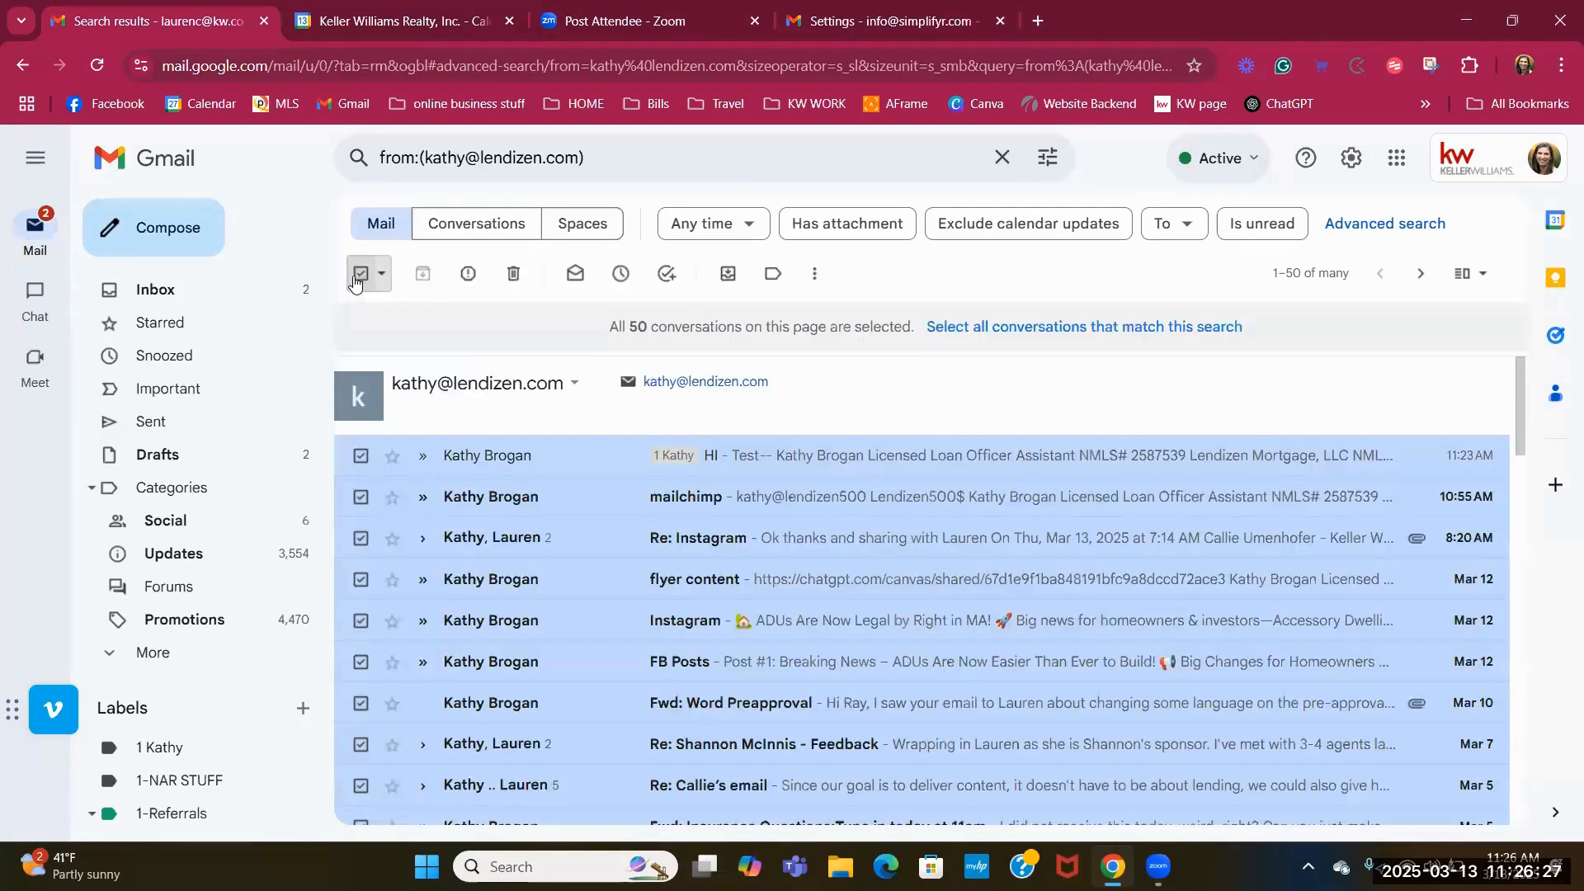
{"action": "left_click", "coordinate": [772, 275]}
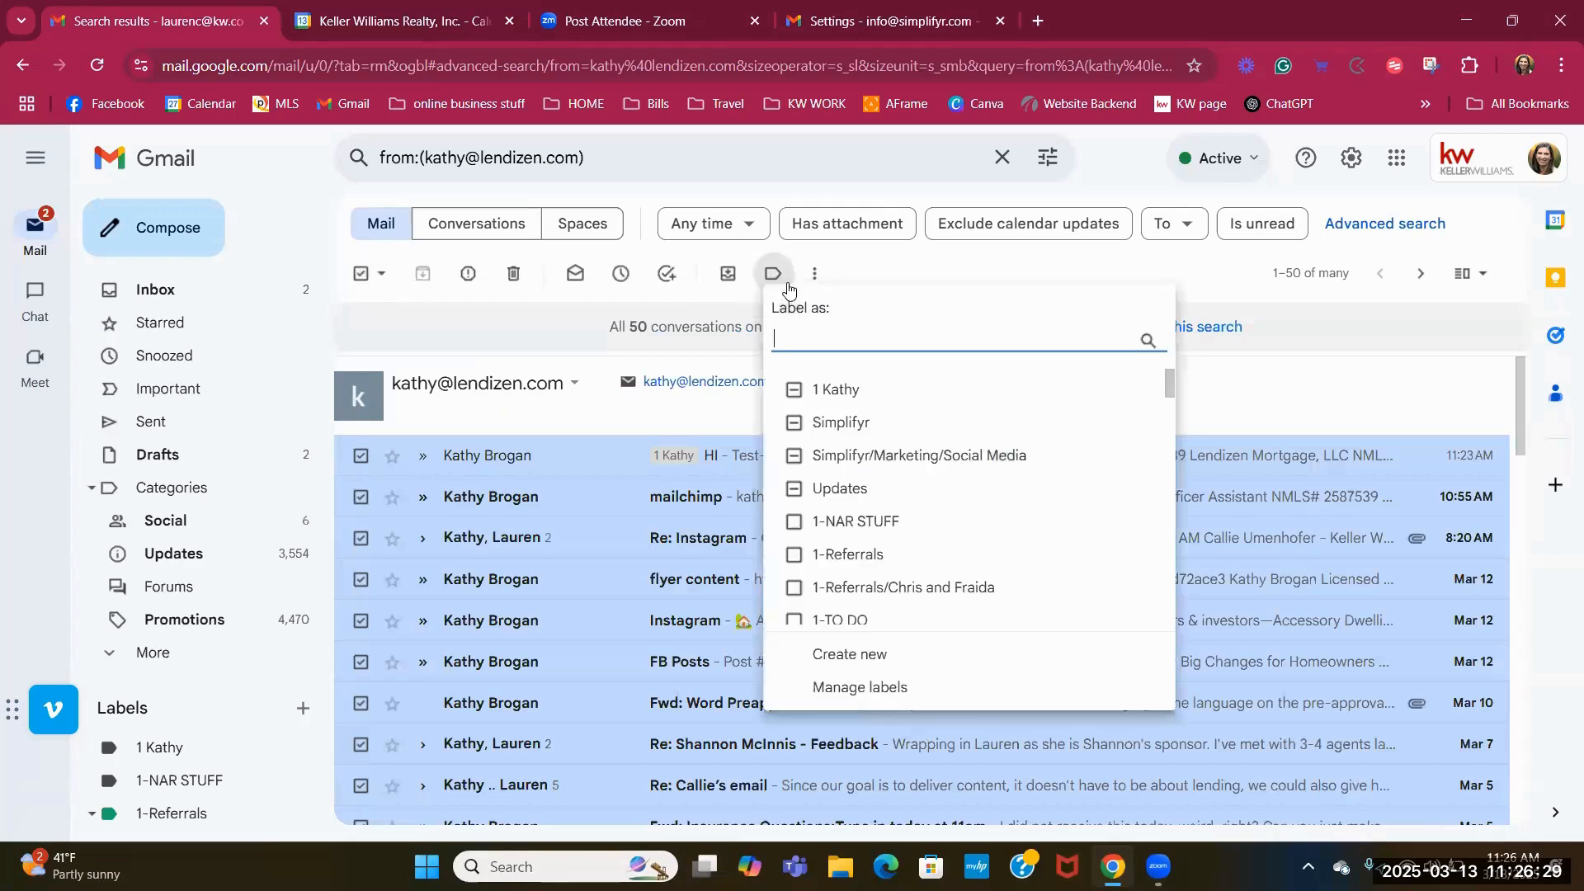
{"action": "left_click", "coordinate": [793, 389]}
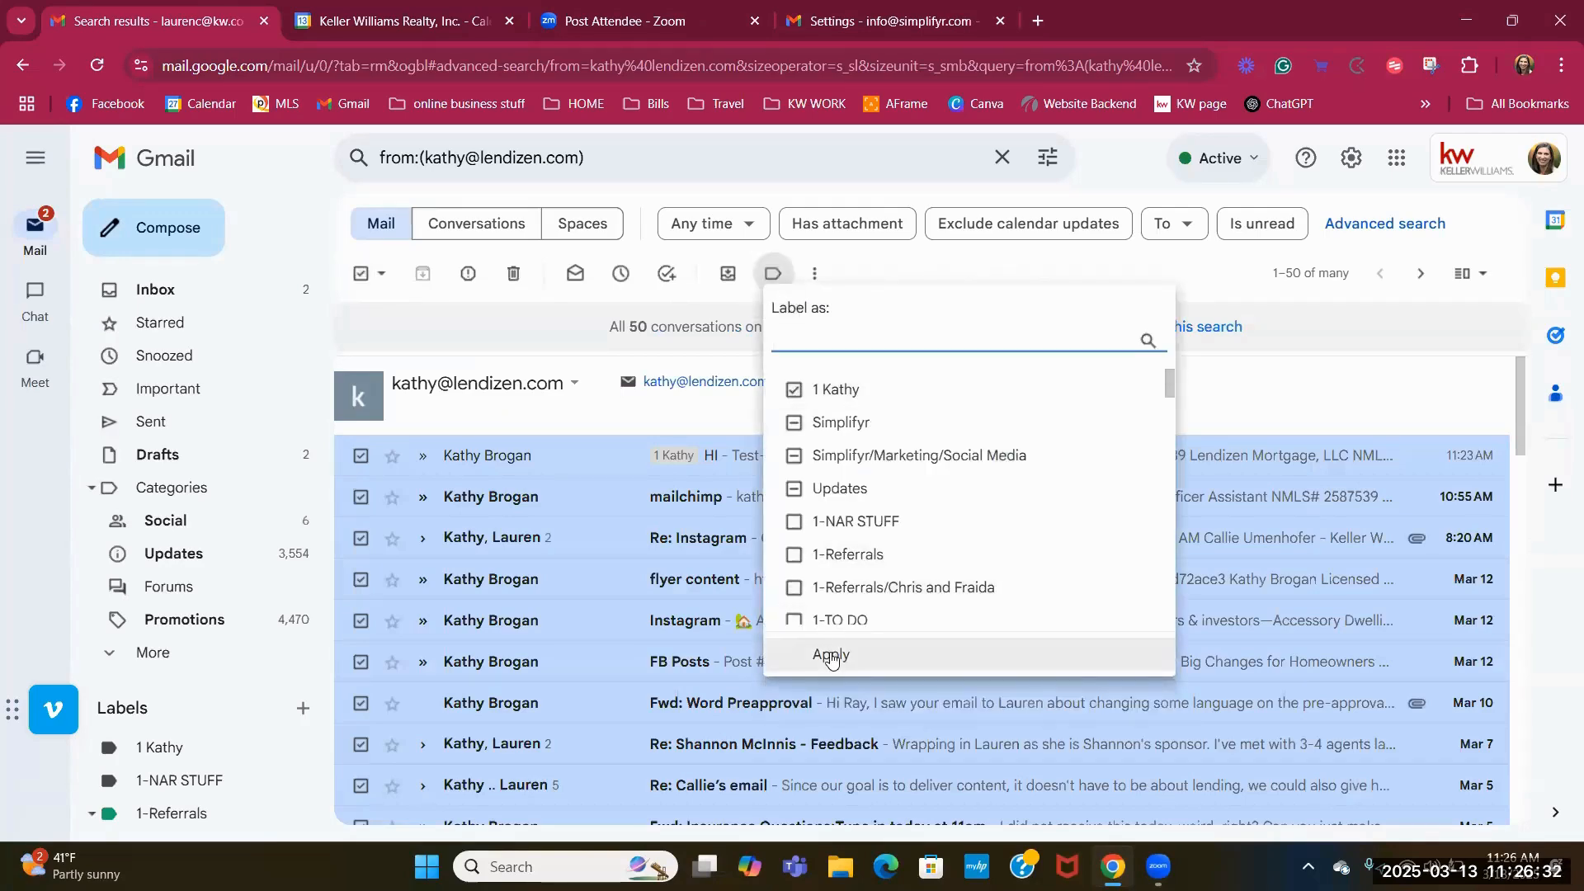
{"action": "left_click", "coordinate": [829, 653]}
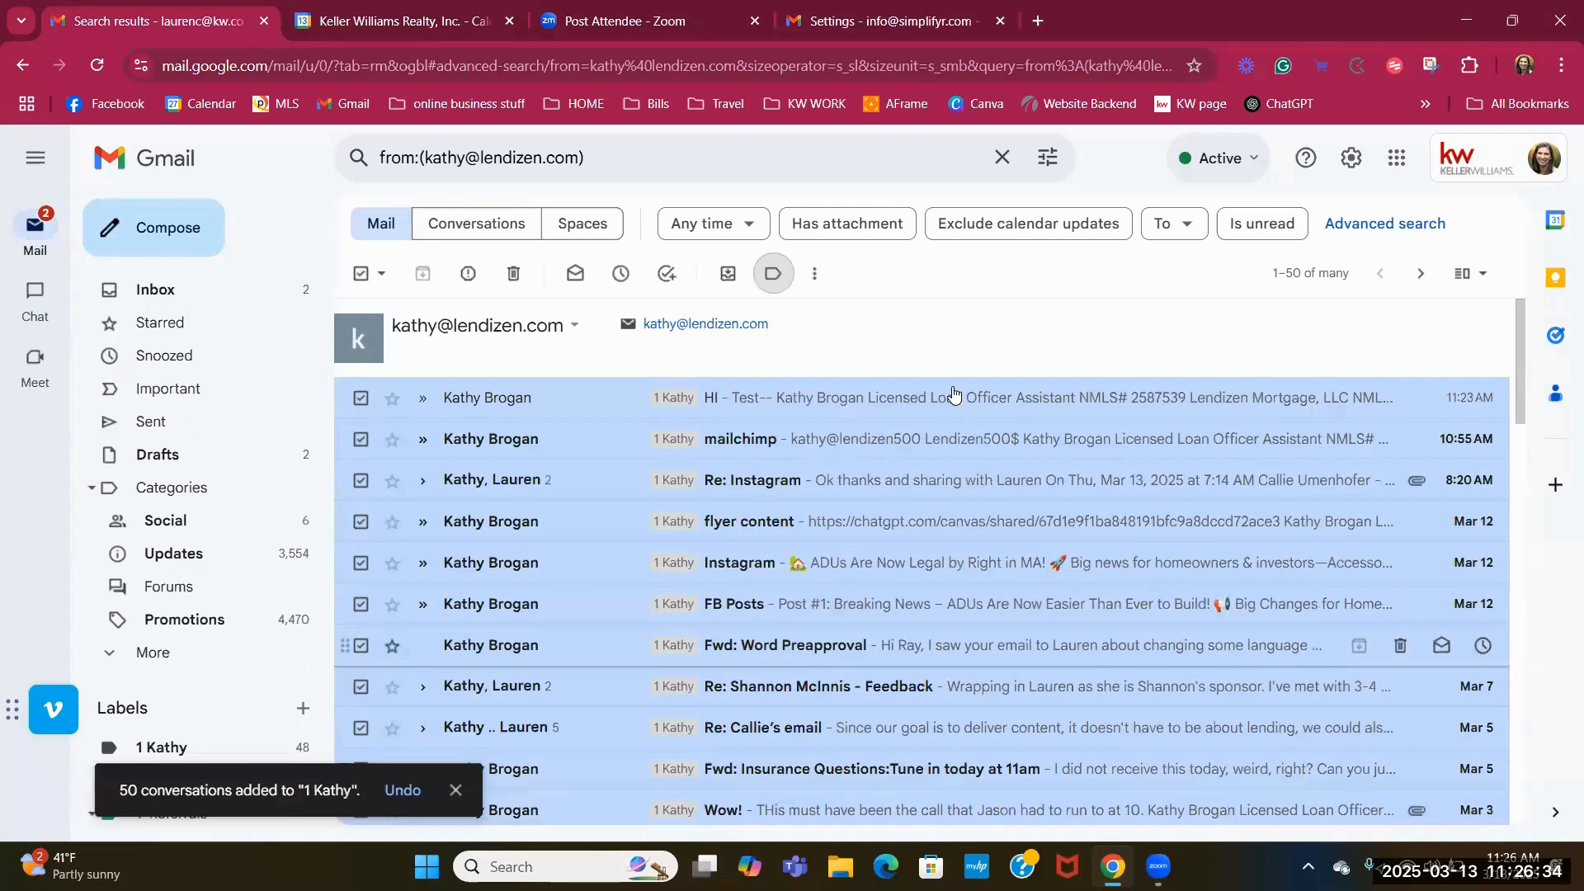
{"action": "left_click", "coordinate": [237, 290]}
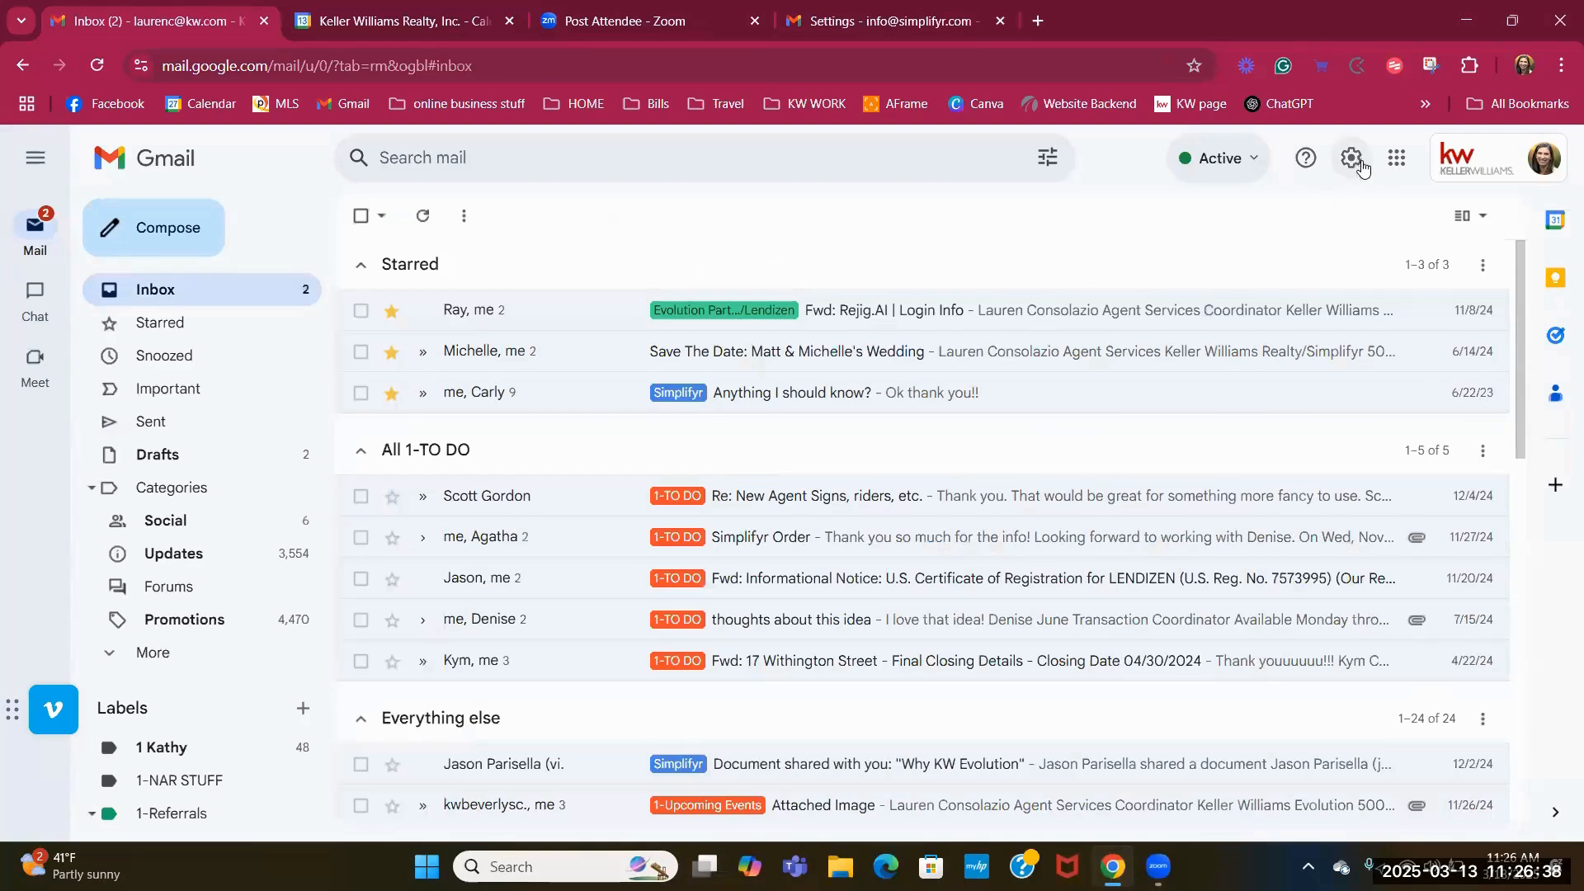
{"action": "left_click", "coordinate": [1350, 157]}
{"action": "left_click", "coordinate": [1337, 264]}
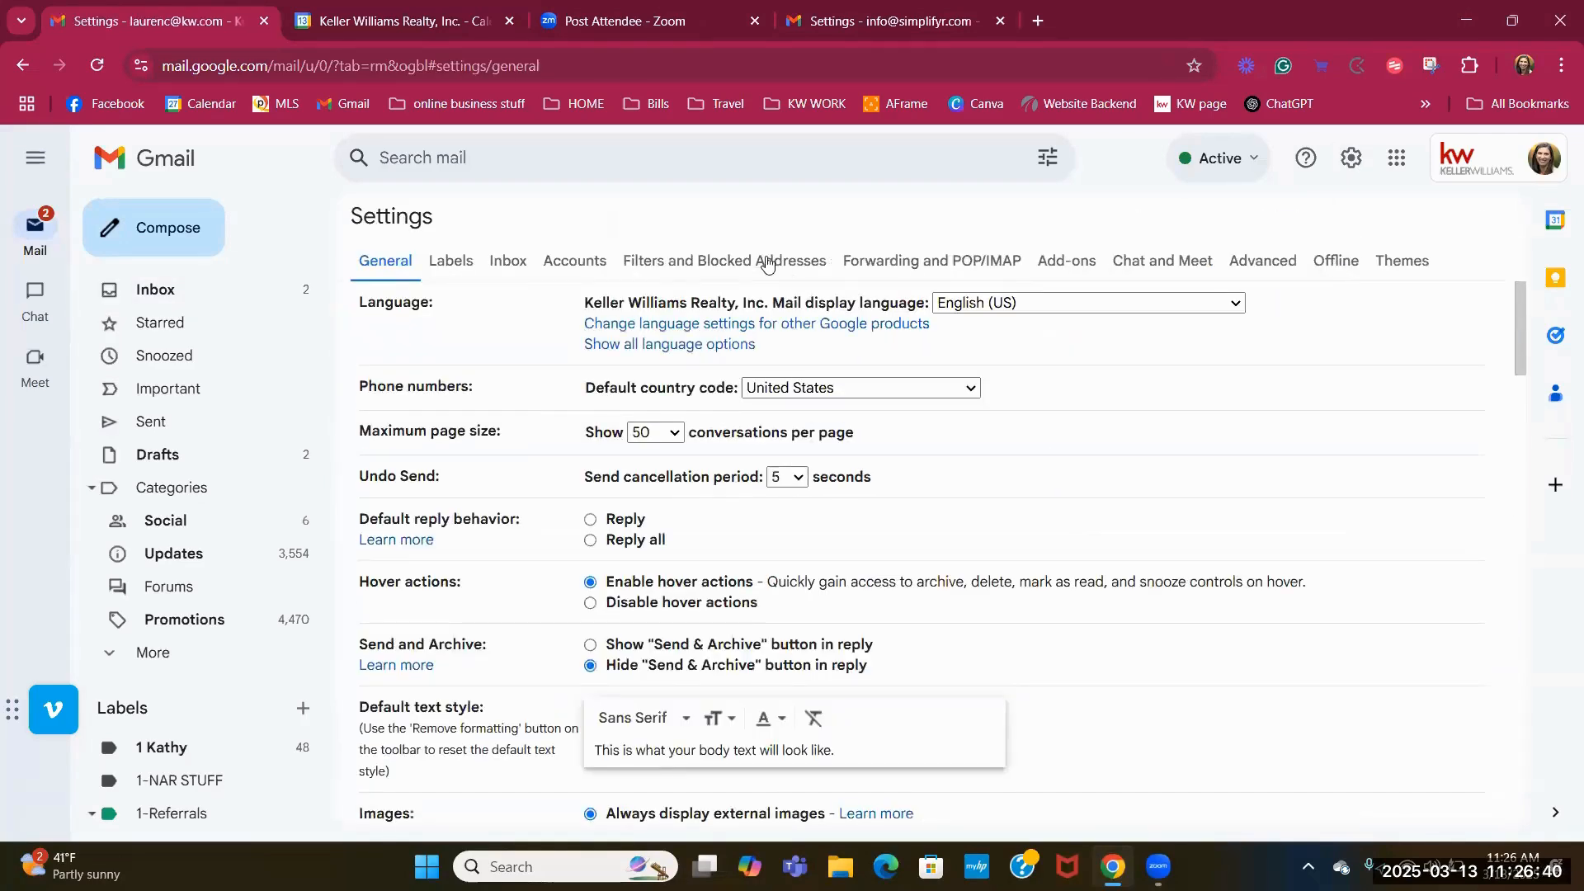
{"action": "left_click", "coordinate": [767, 262]}
{"action": "left_click", "coordinate": [1413, 606]}
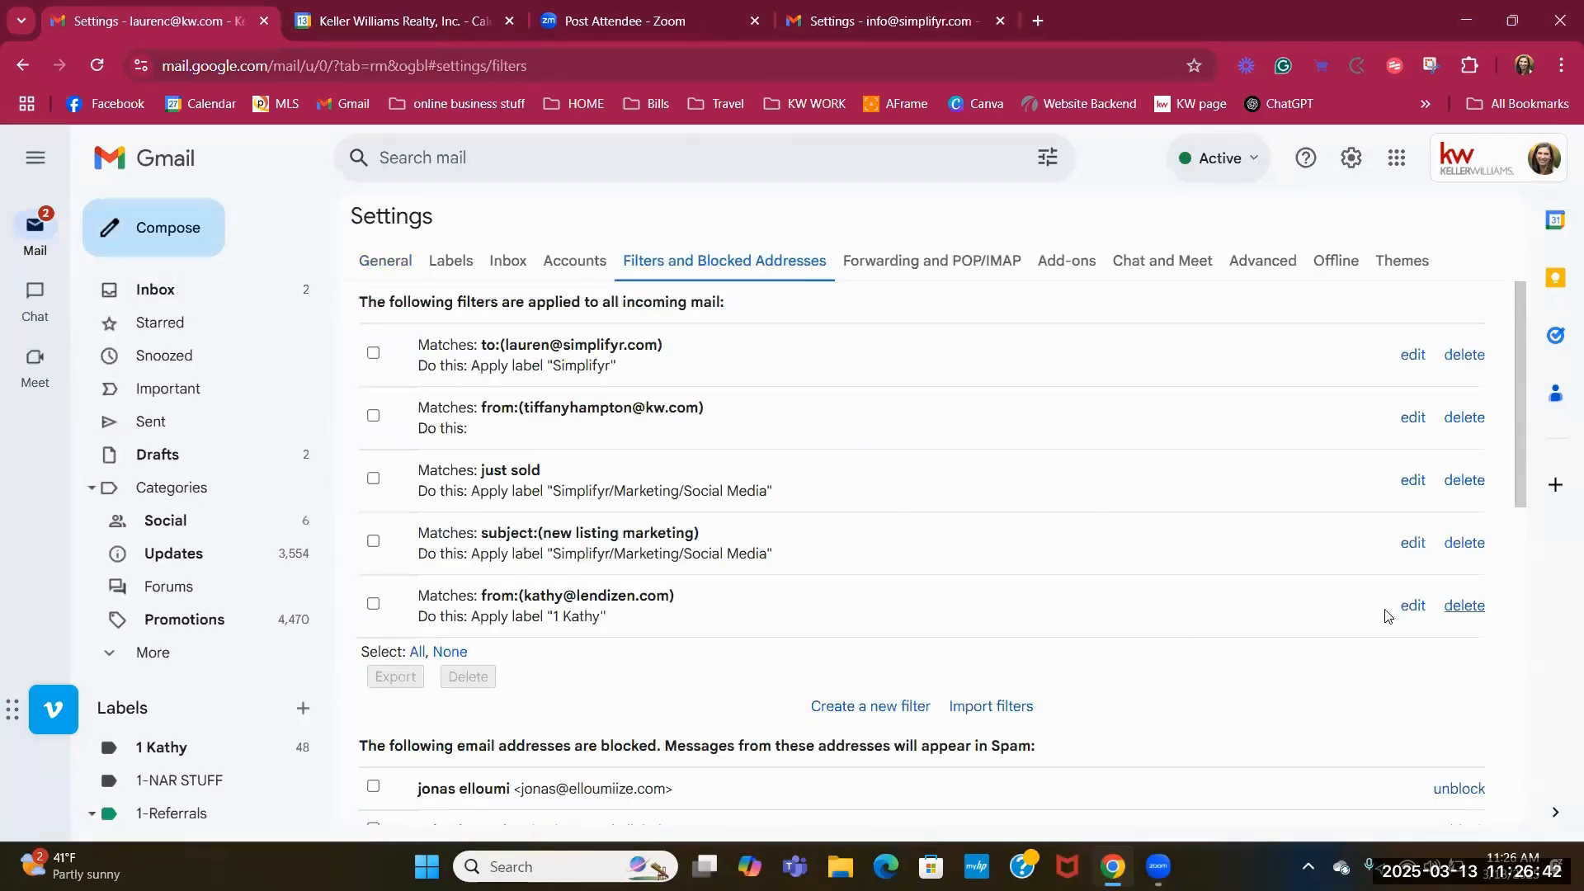
{"action": "left_click", "coordinate": [993, 513]}
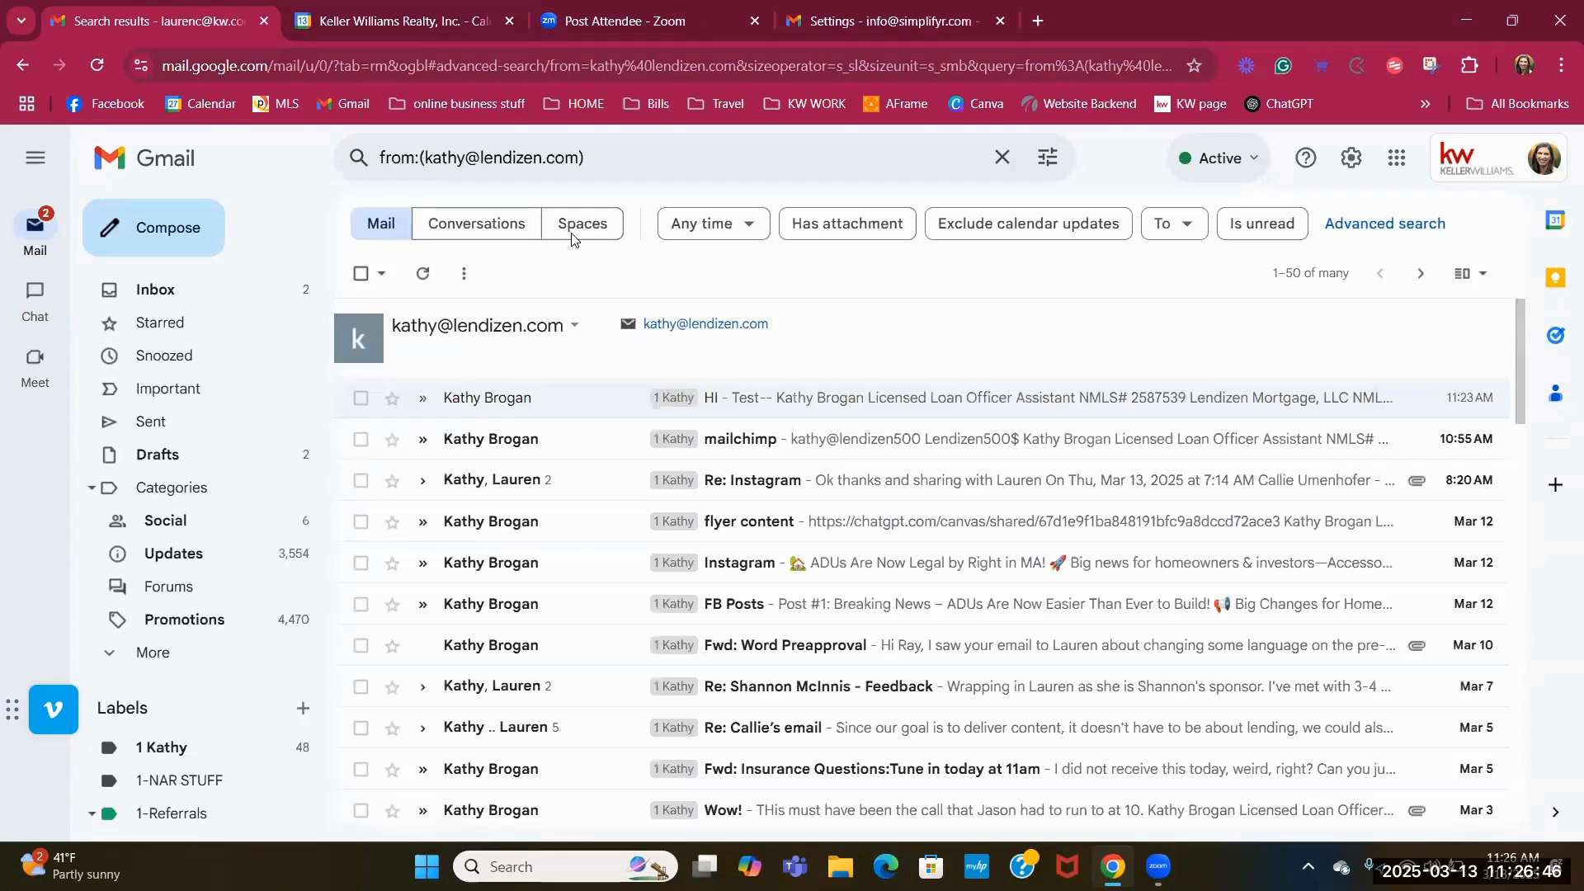
{"action": "left_click", "coordinate": [152, 293]}
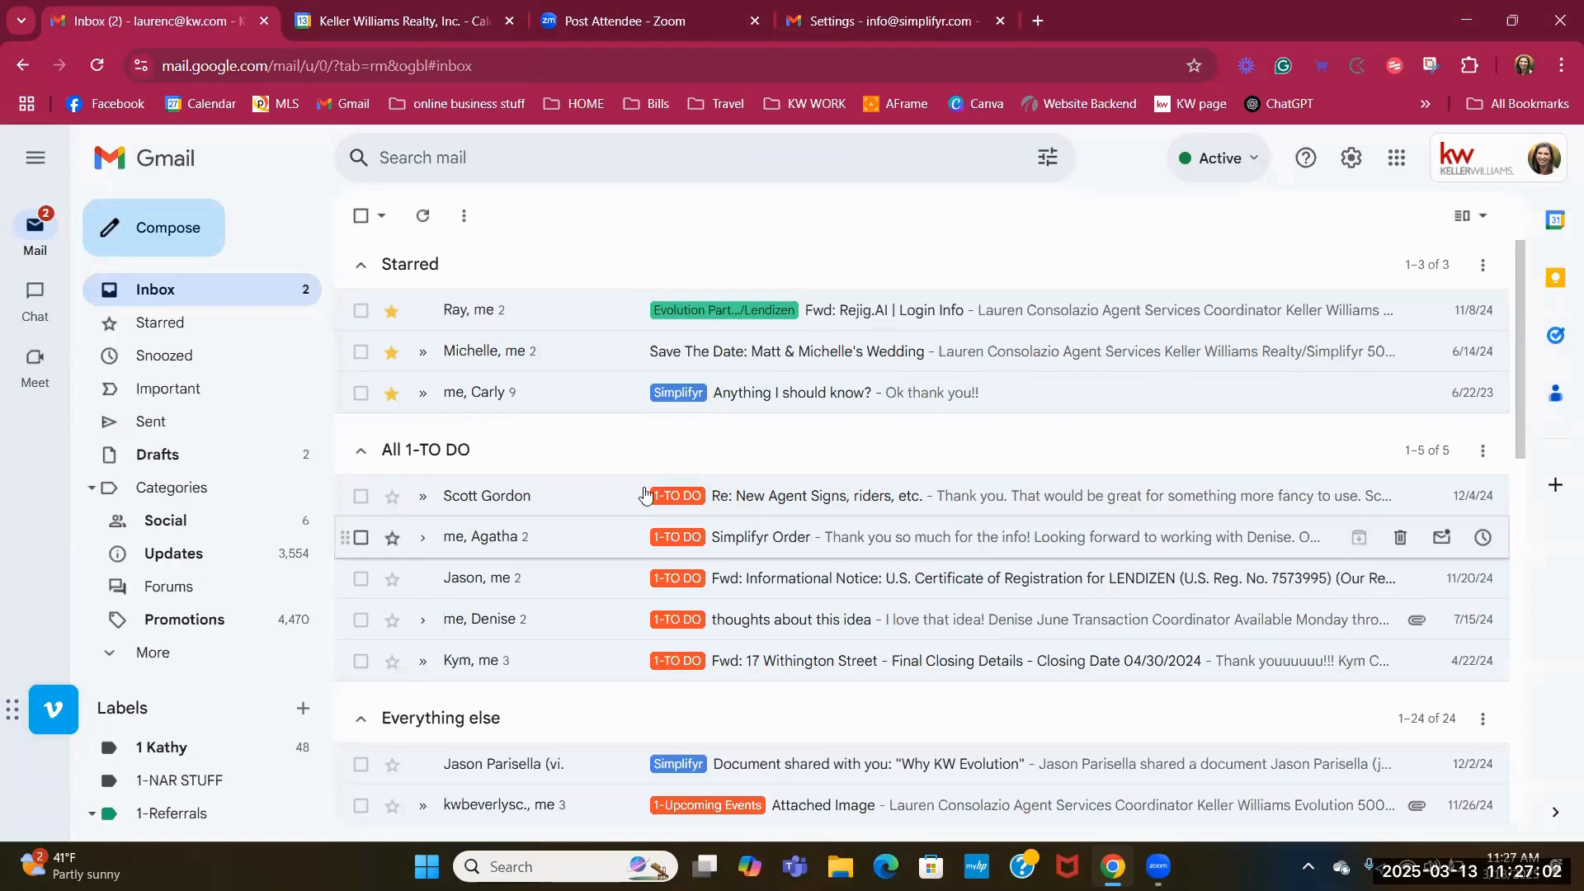
Scroll to Everything else and drag the AFrame Contact spreadsheet email.
{"action": "scroll", "coordinate": [619, 499], "scroll_direction": "down", "scroll_amount": 5}
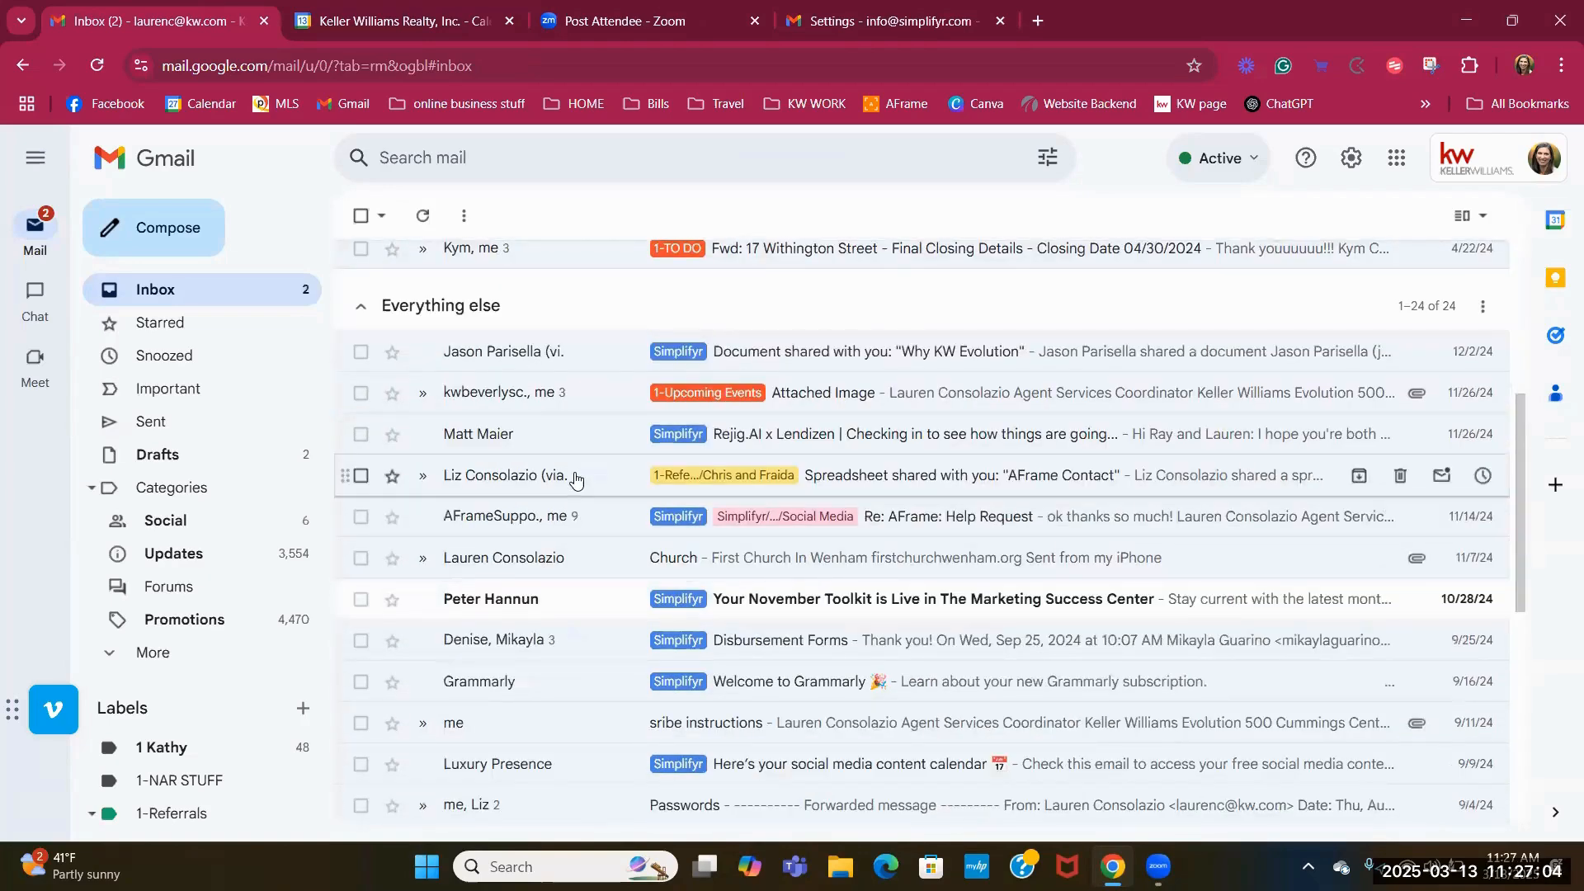
{"action": "left_click_drag", "start_coordinate": [458, 477], "coordinate": [523, 477]}
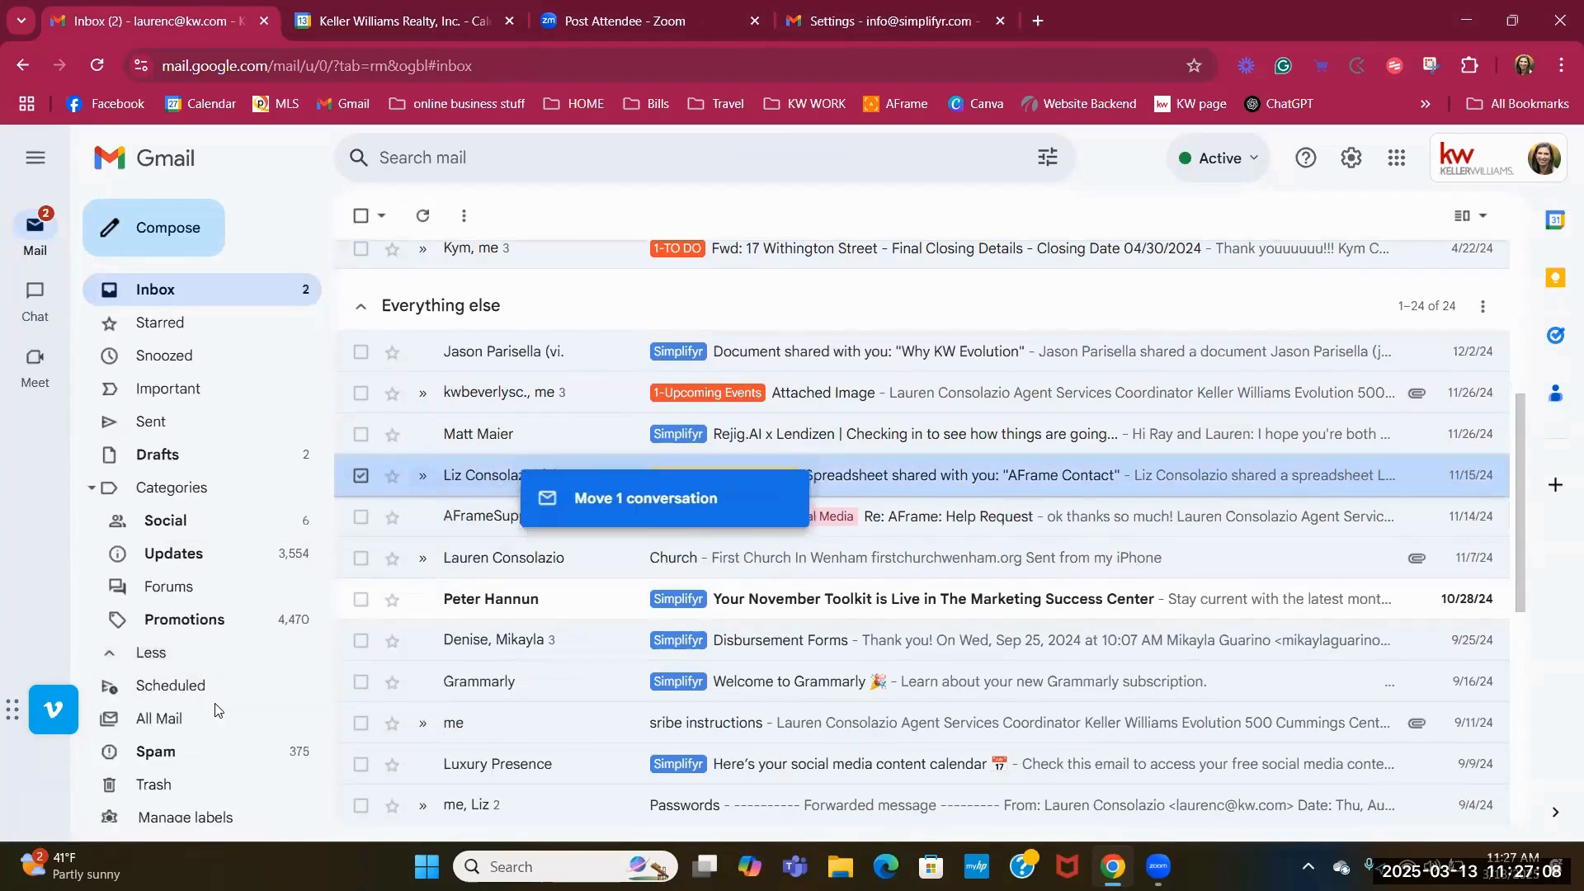
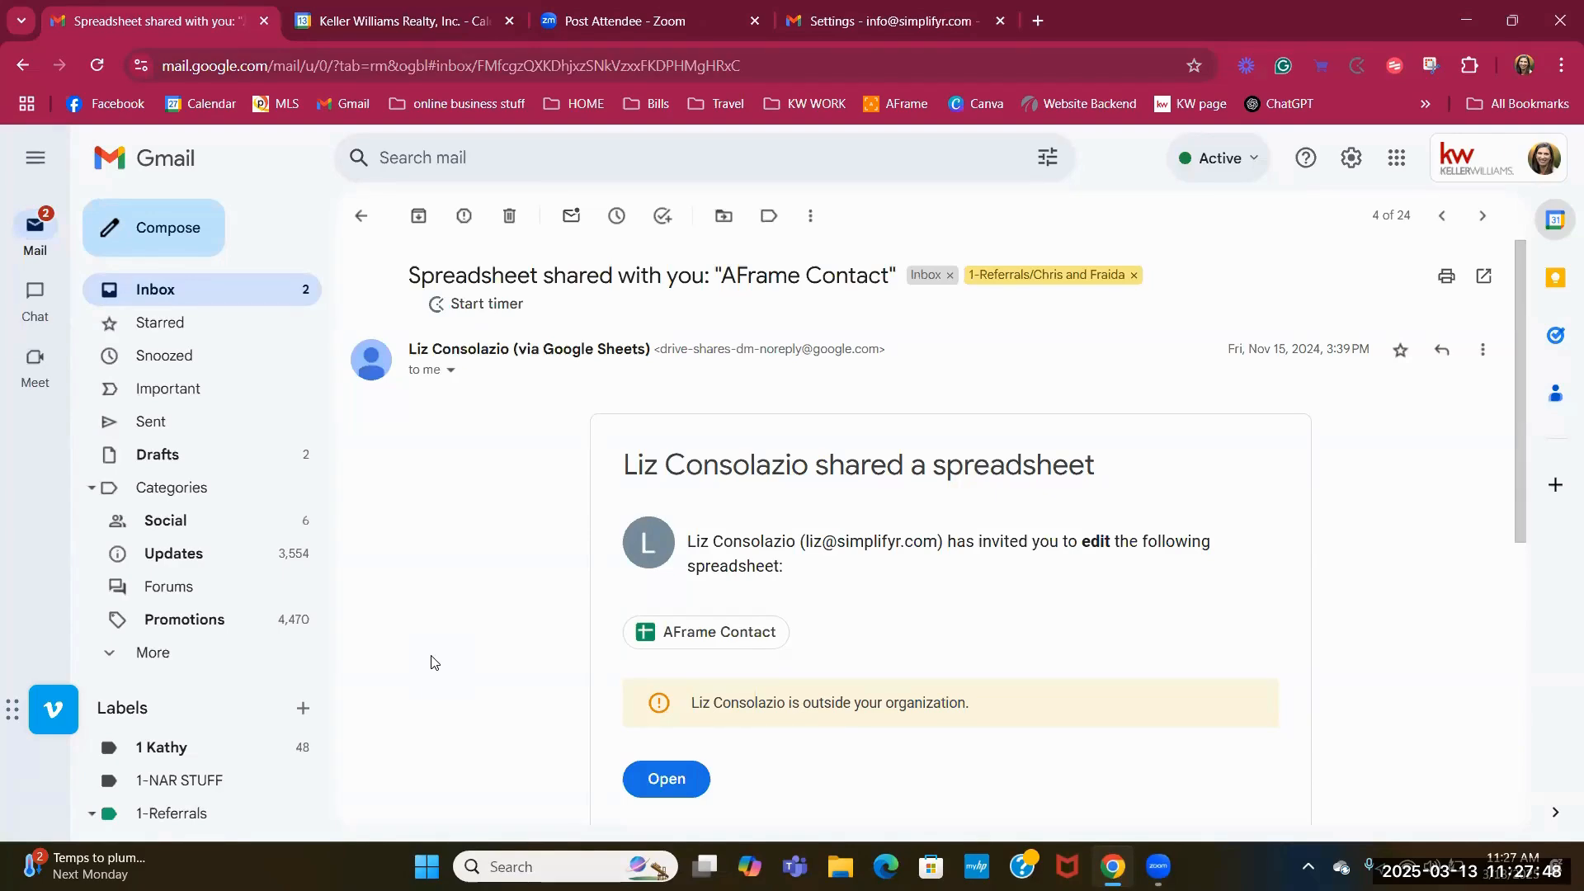
Leave the spreadsheet email for the inbox list and scroll up to the Starred section.
{"action": "left_click", "coordinate": [218, 286]}
{"action": "scroll", "coordinate": [526, 541], "scroll_direction": "up", "scroll_amount": 5}
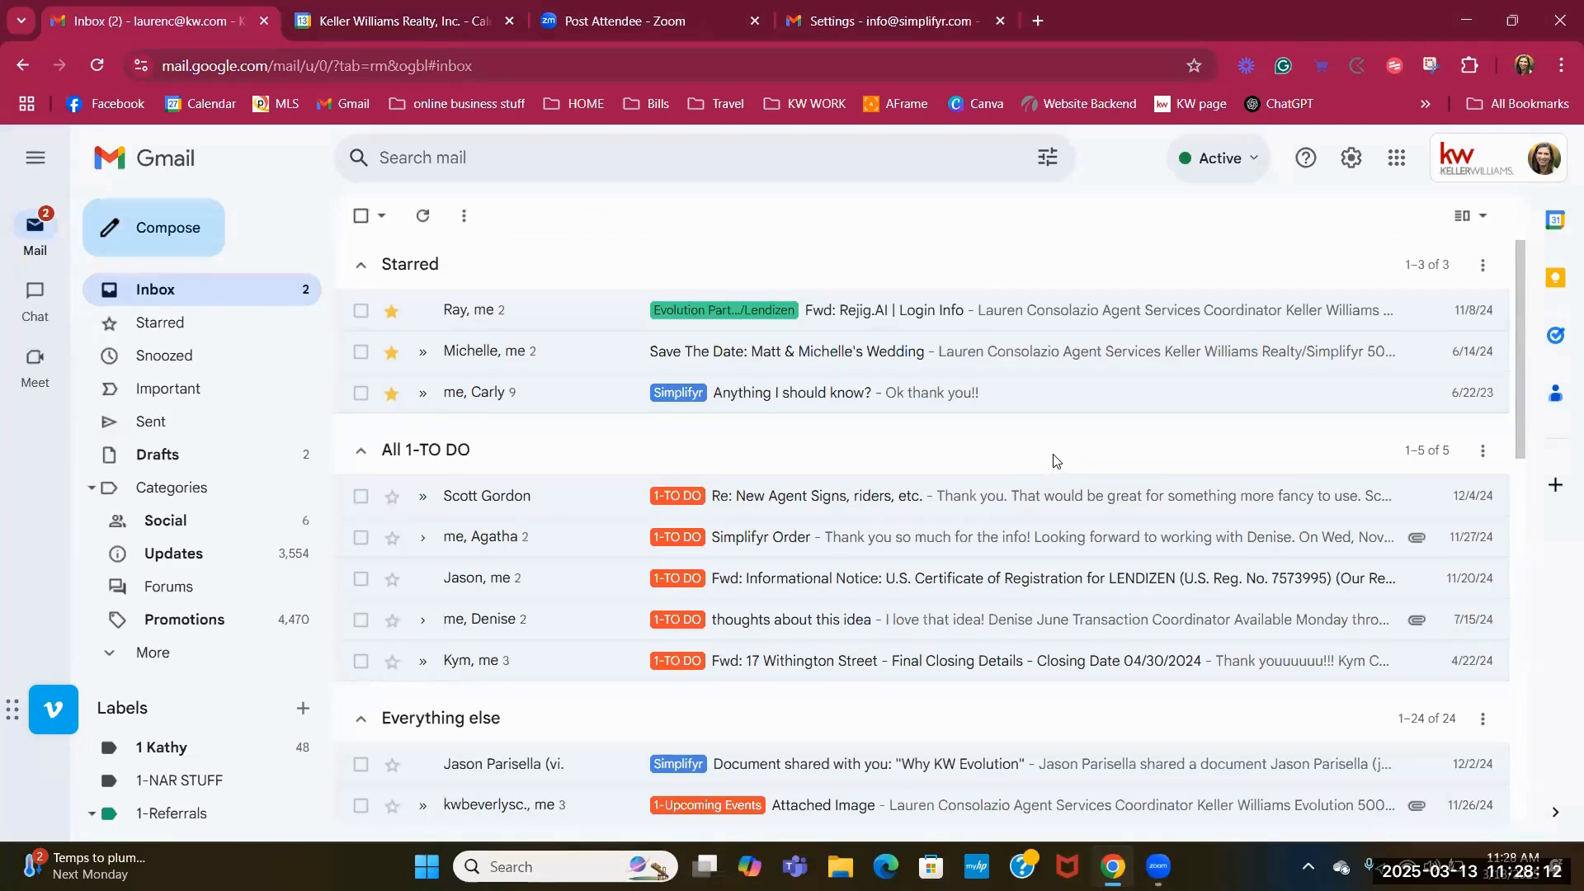
Re-sign in to the expired account from the account switcher, using its saved password.
{"action": "left_click", "coordinate": [1498, 167]}
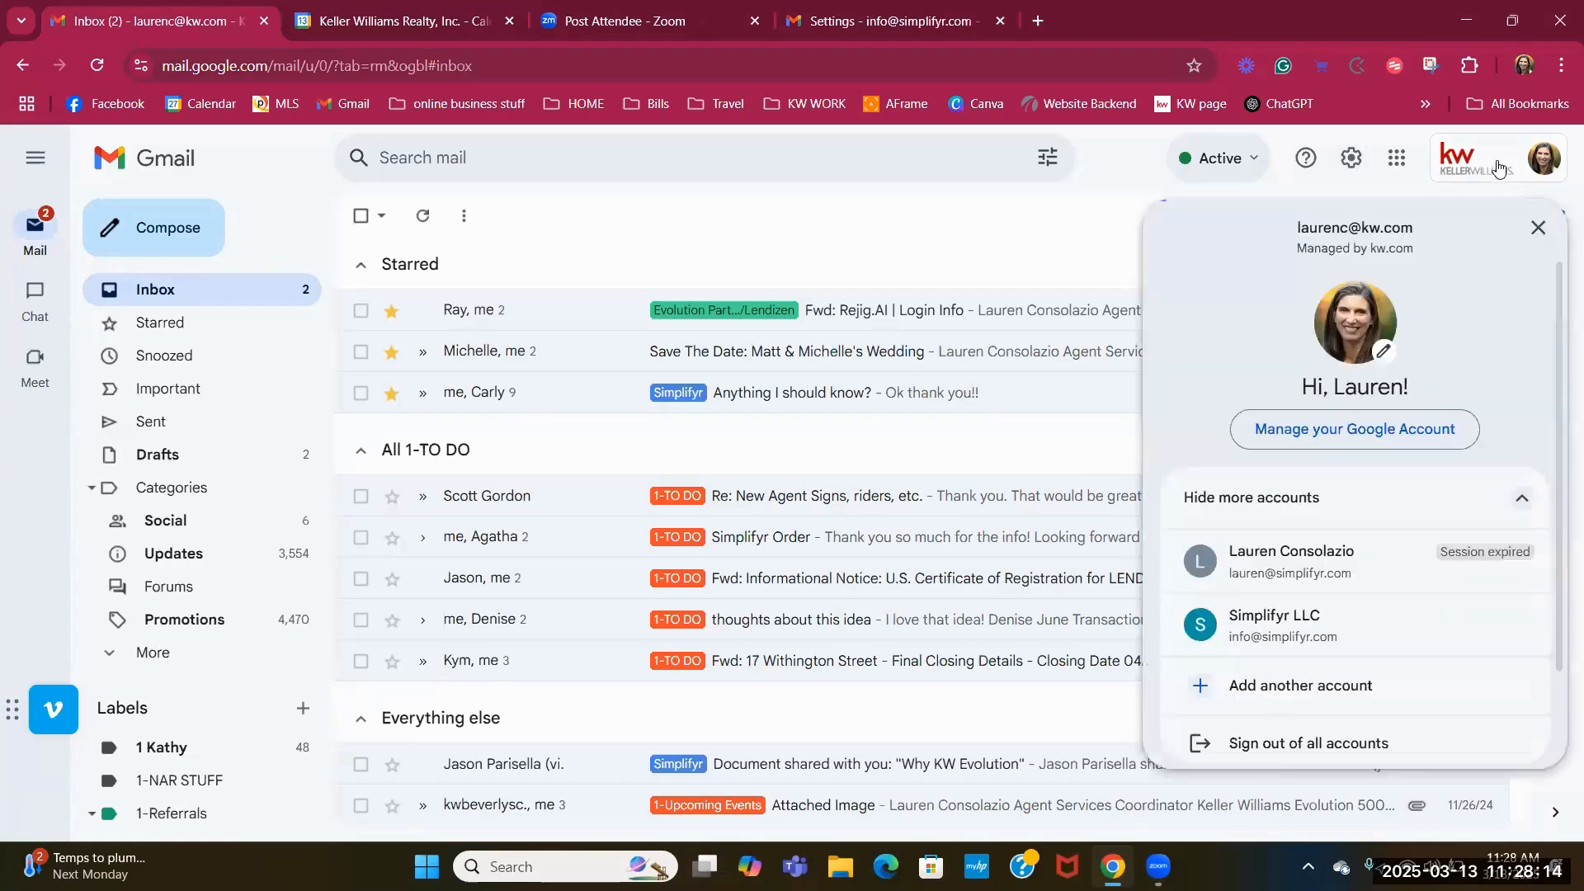
{"action": "left_click", "coordinate": [1283, 624]}
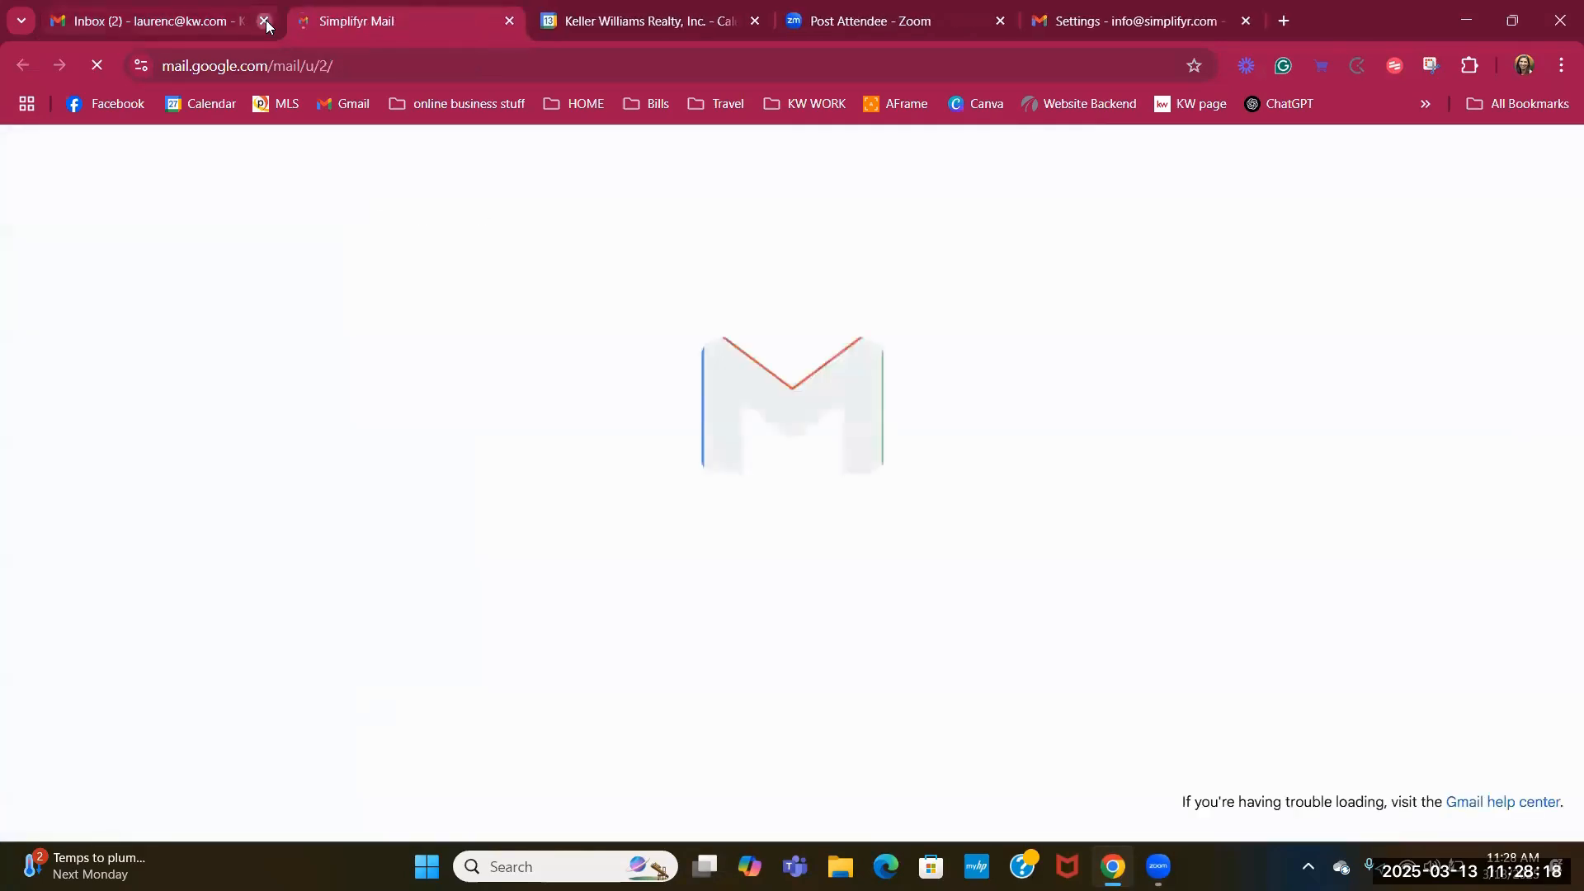
{"action": "left_click", "coordinate": [1498, 167]}
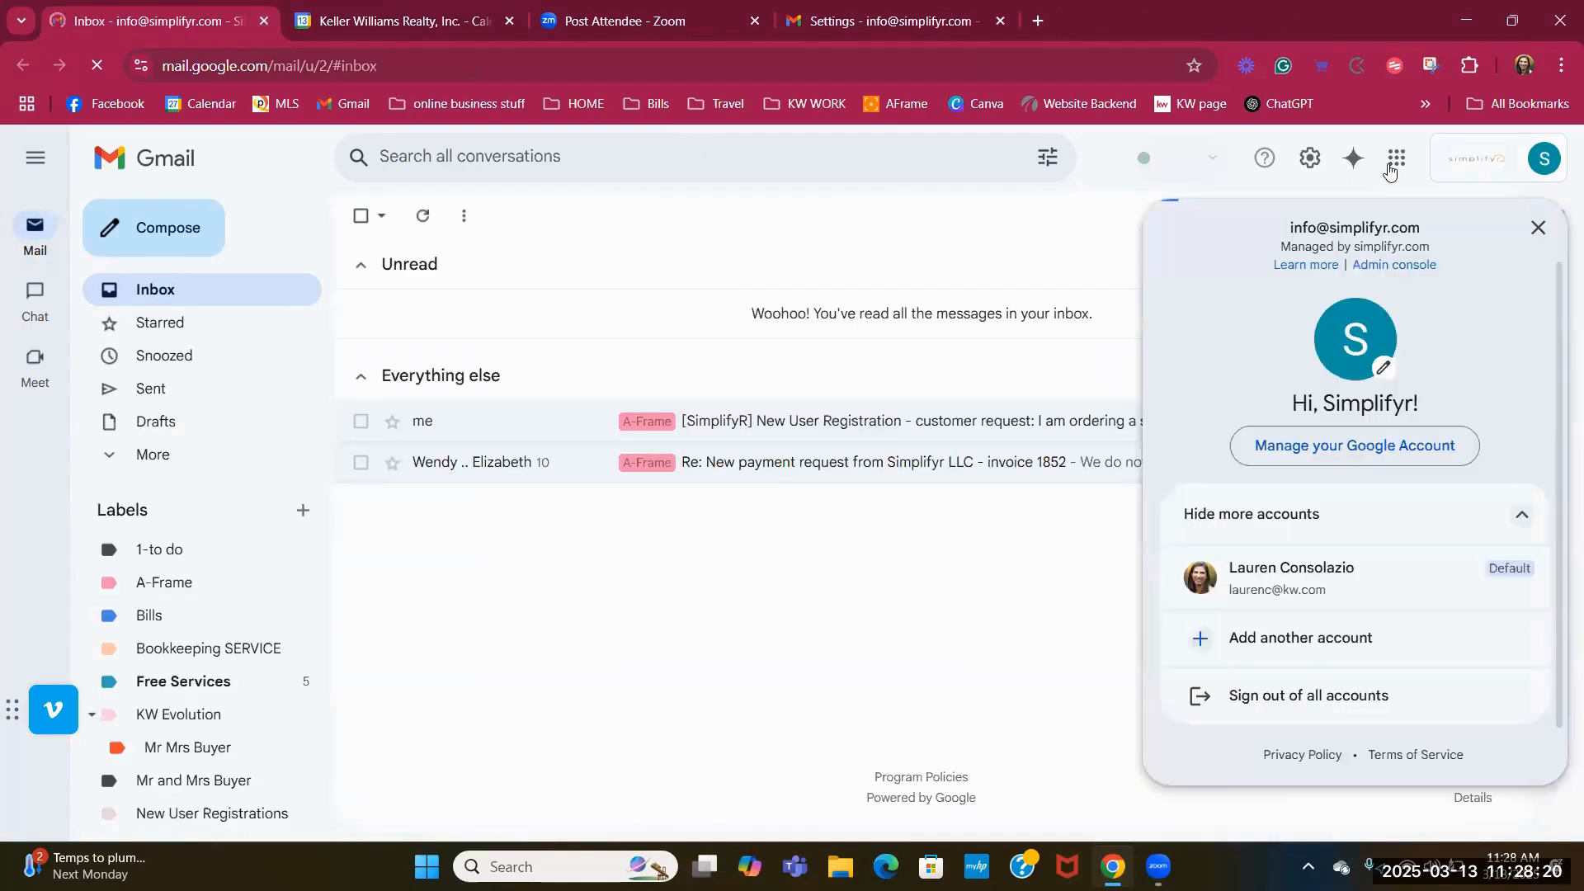
{"action": "left_click", "coordinate": [1337, 646]}
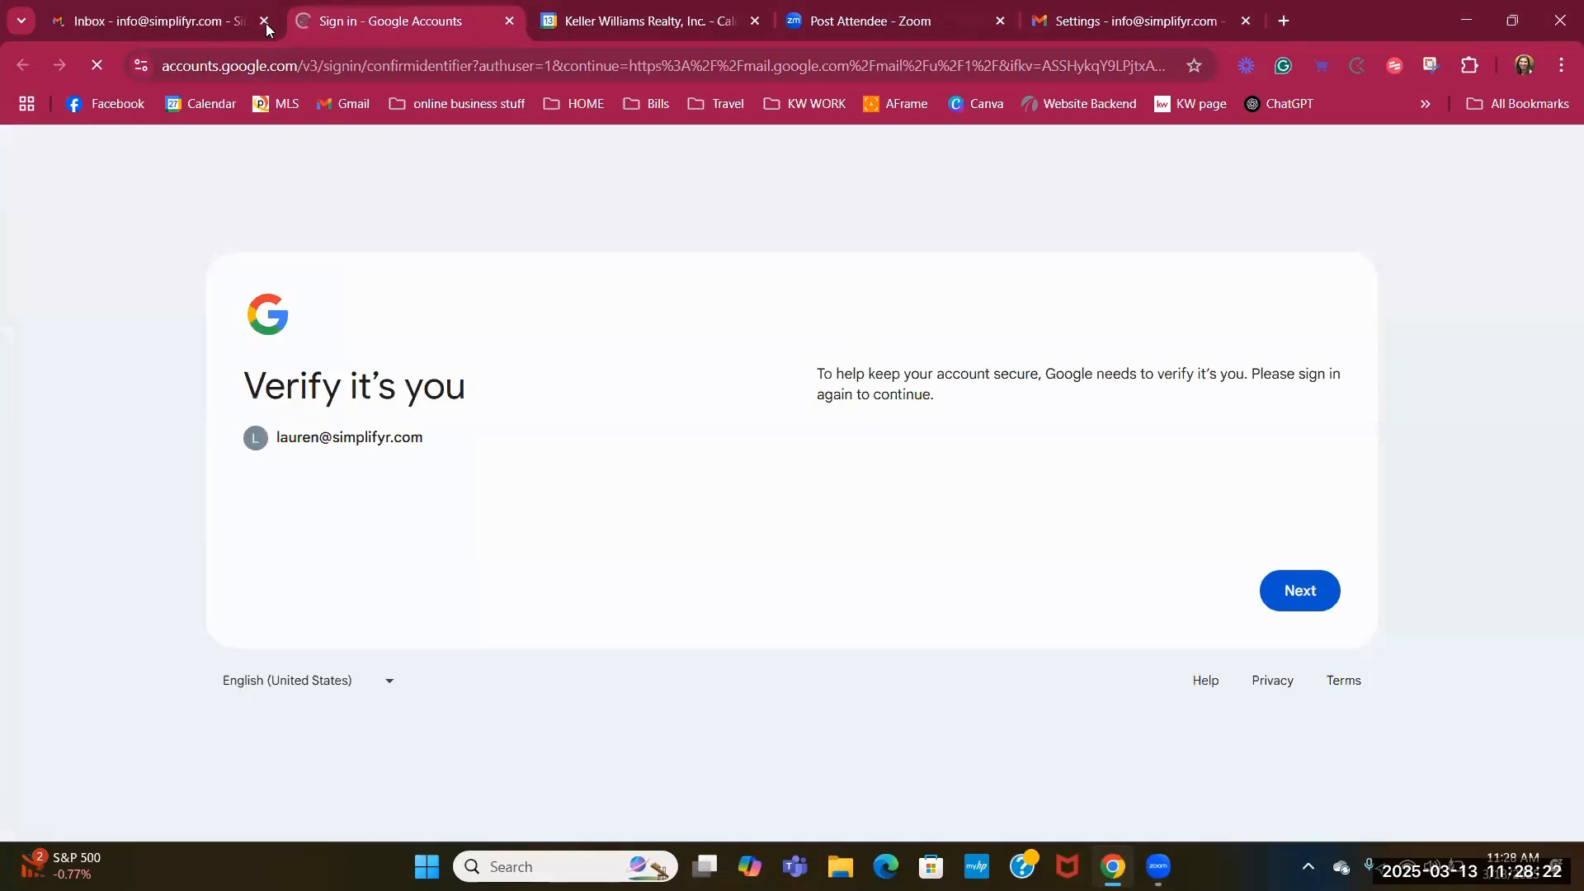
{"action": "left_click", "coordinate": [264, 22]}
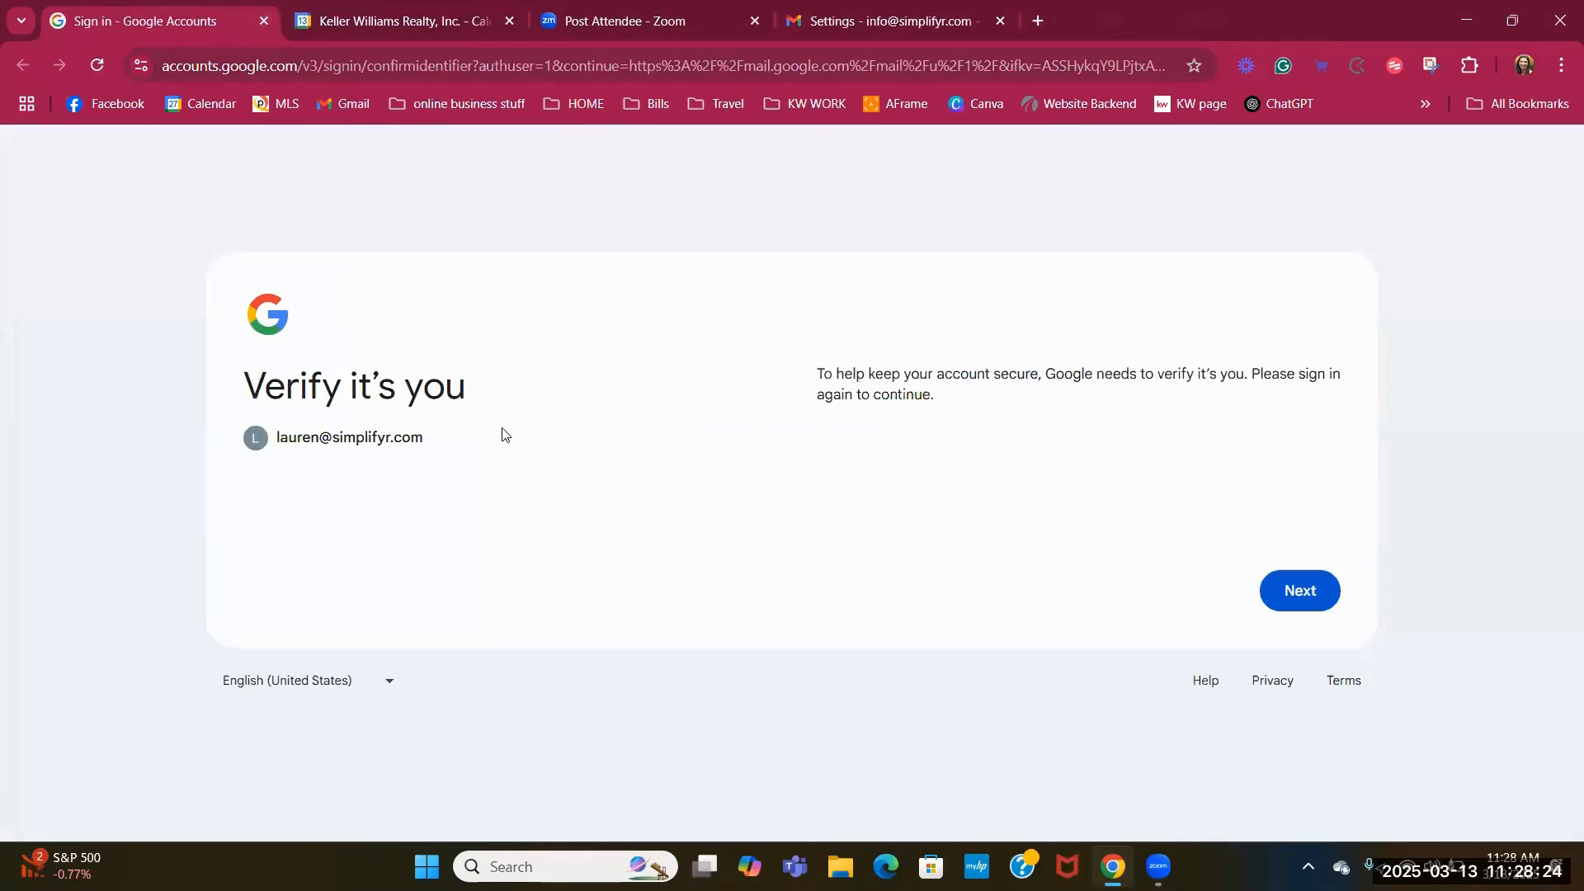
{"action": "left_click", "coordinate": [1319, 607]}
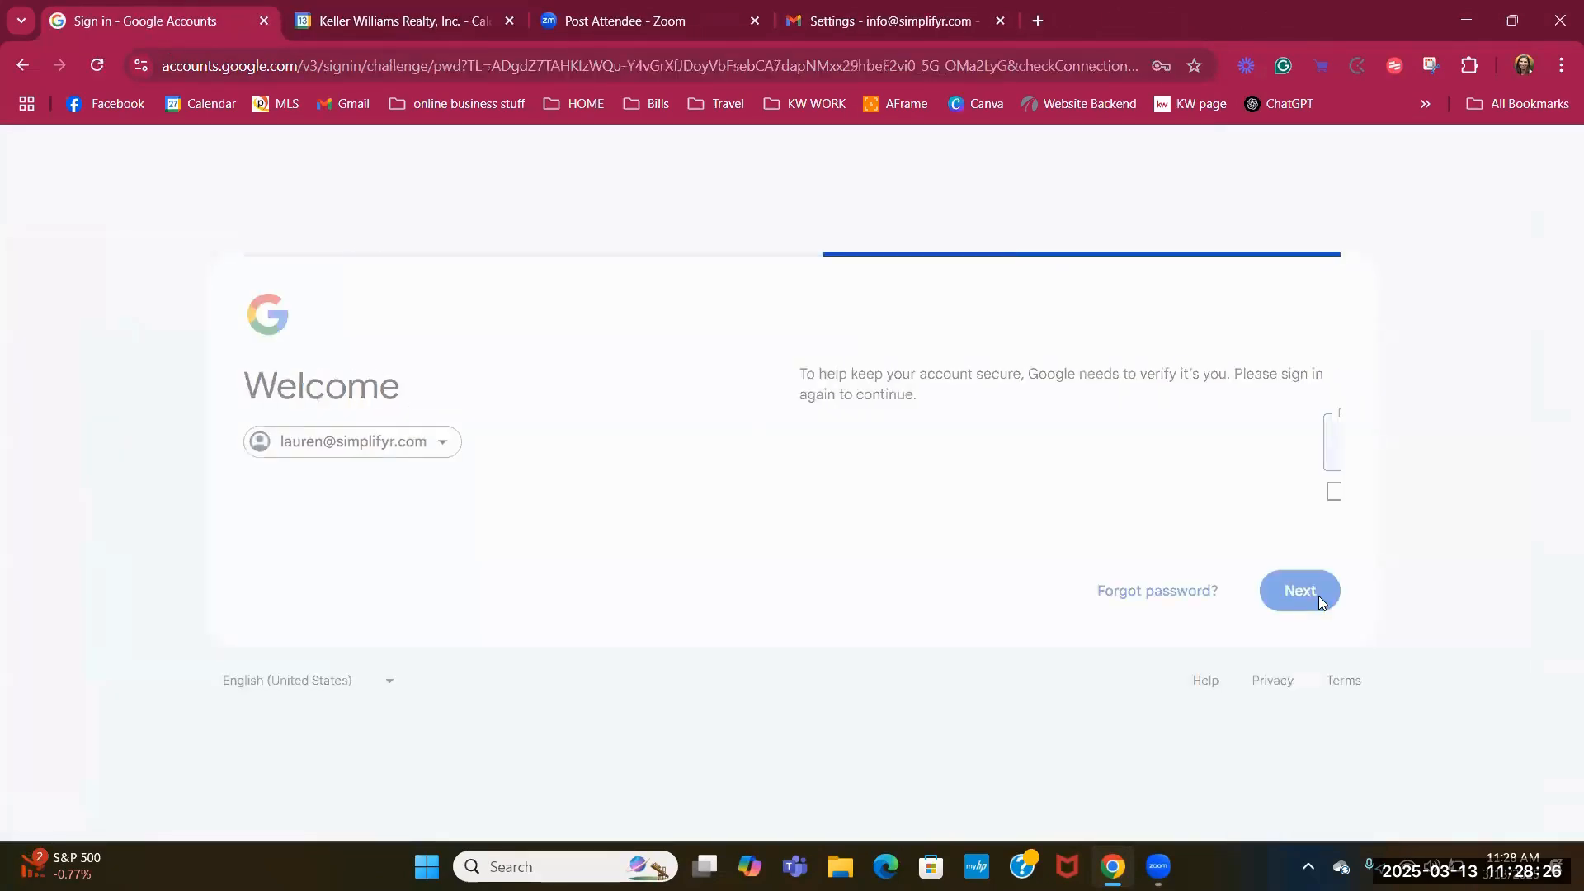
{"action": "left_click", "coordinate": [1318, 600]}
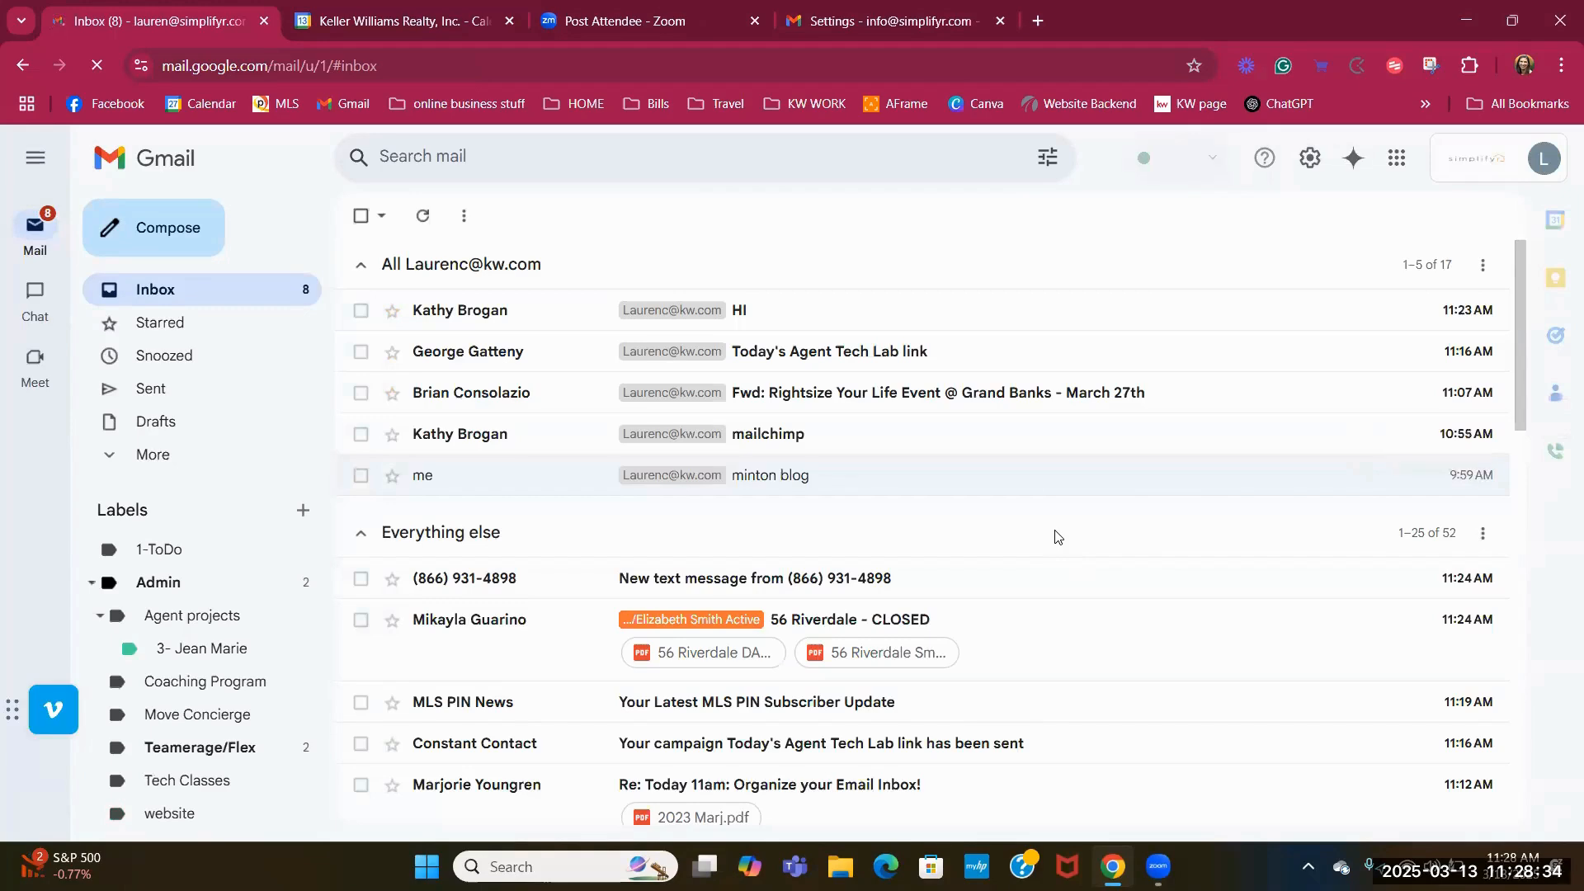
Bring the other account's Settings tab back to its inbox.
{"action": "left_click", "coordinate": [868, 20]}
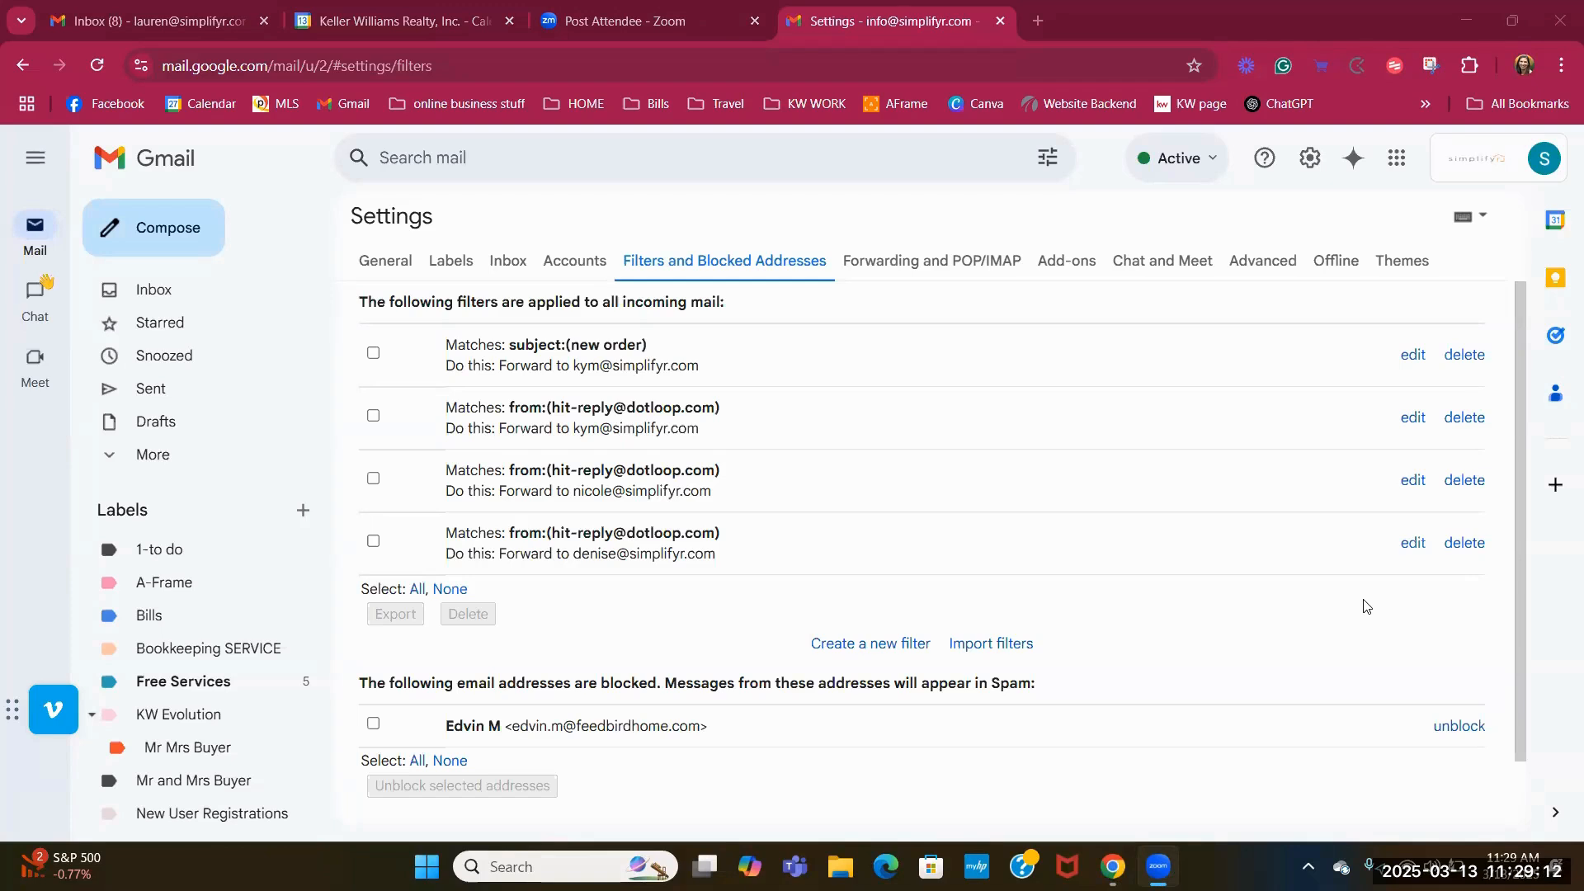
{"action": "left_click", "coordinate": [150, 291]}
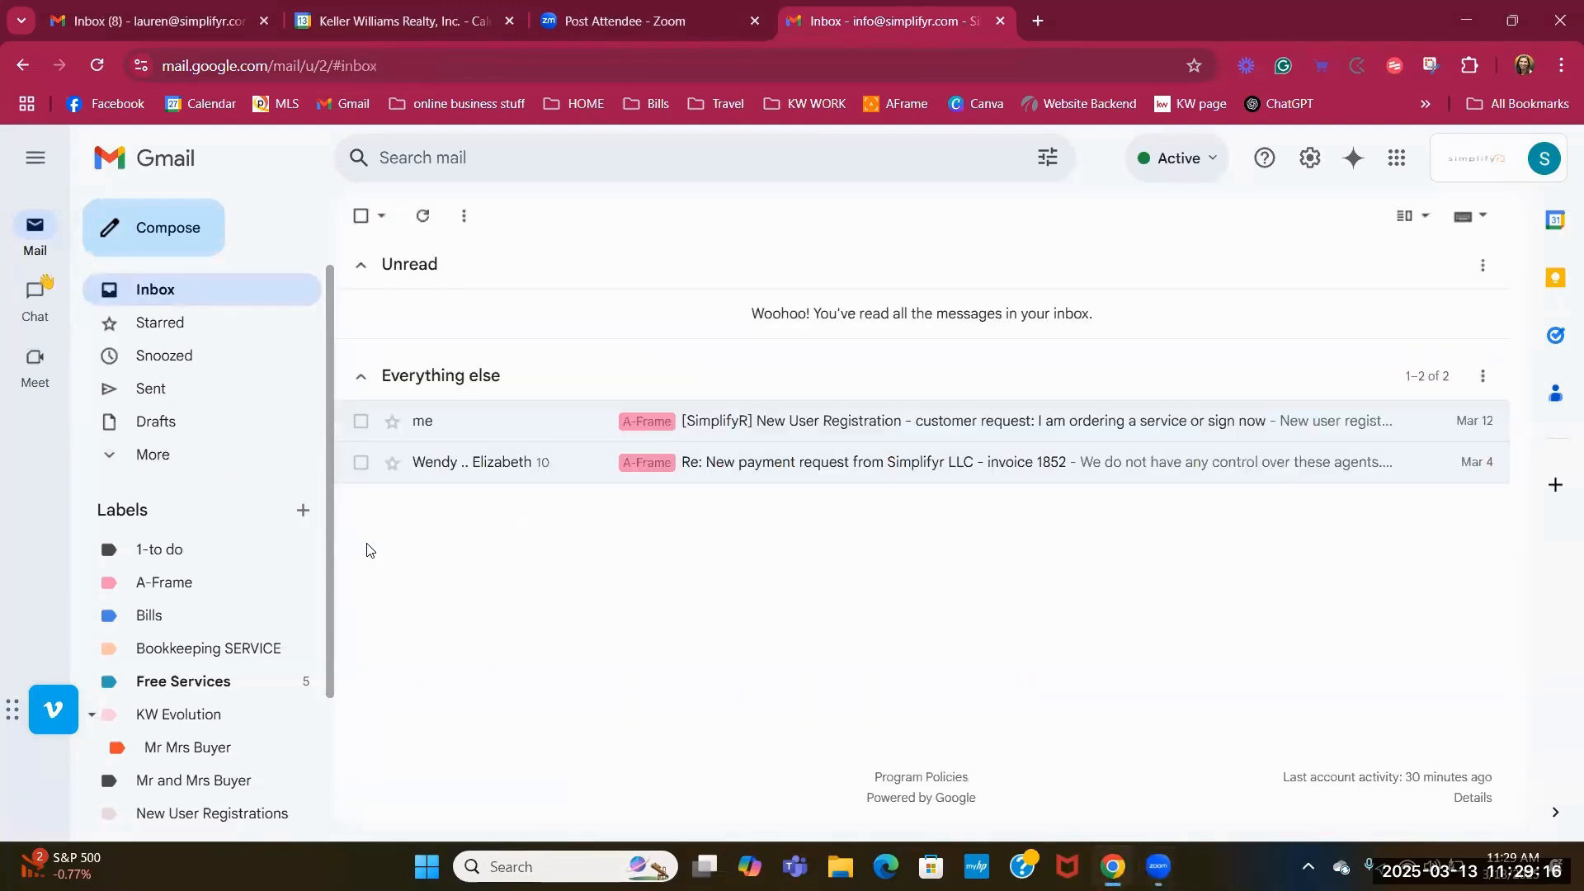
Swap the New User Registration conversation's A-Frame label for Bills.
{"action": "left_click", "coordinate": [360, 424]}
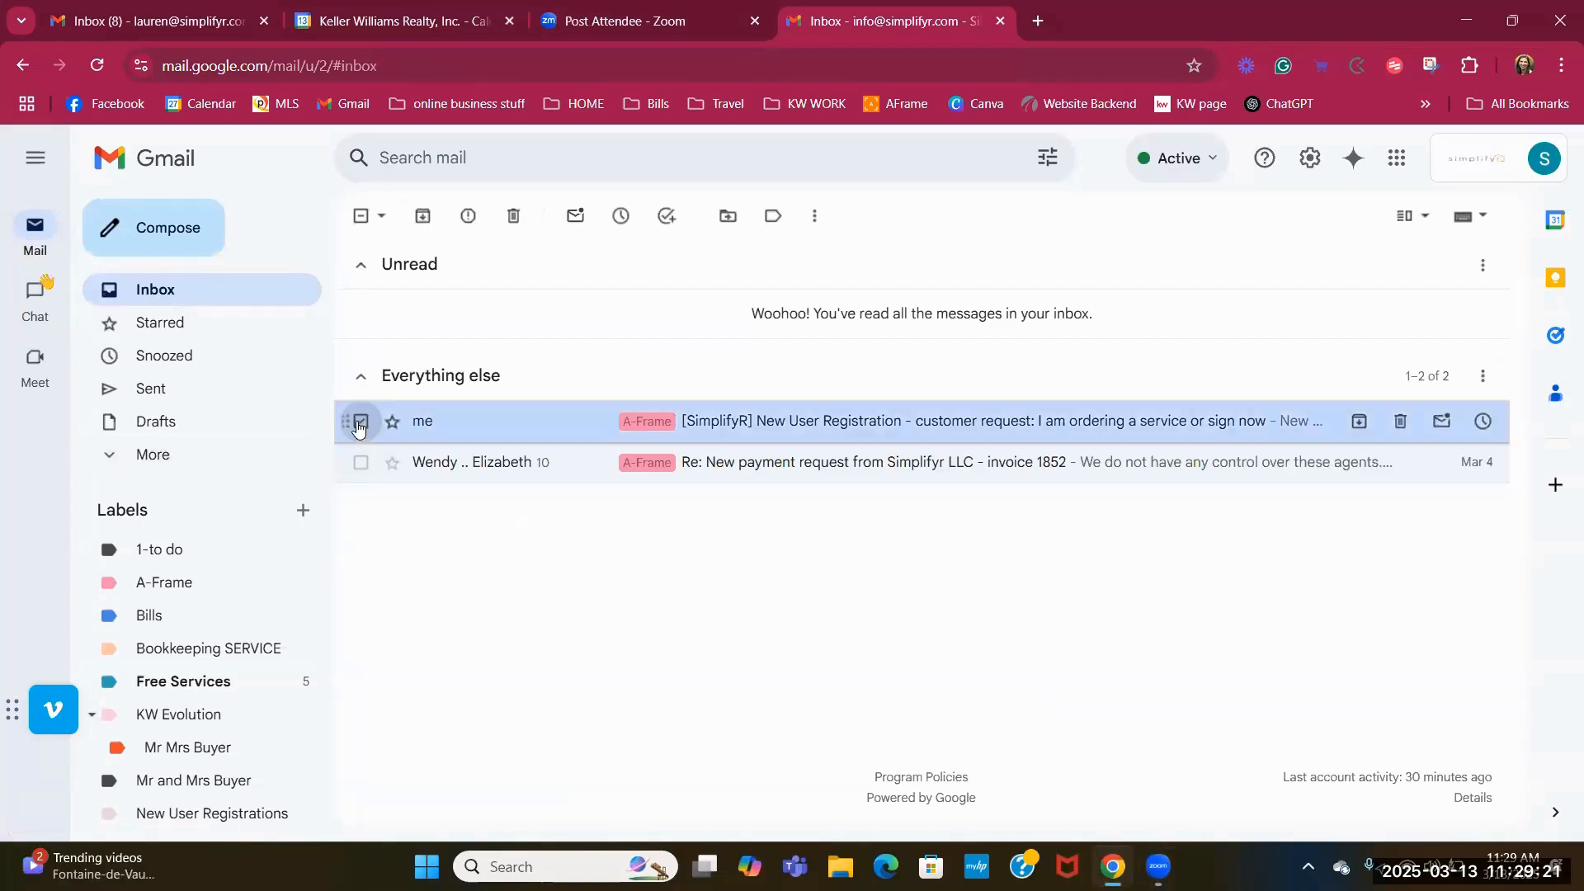
{"action": "left_click", "coordinate": [772, 218]}
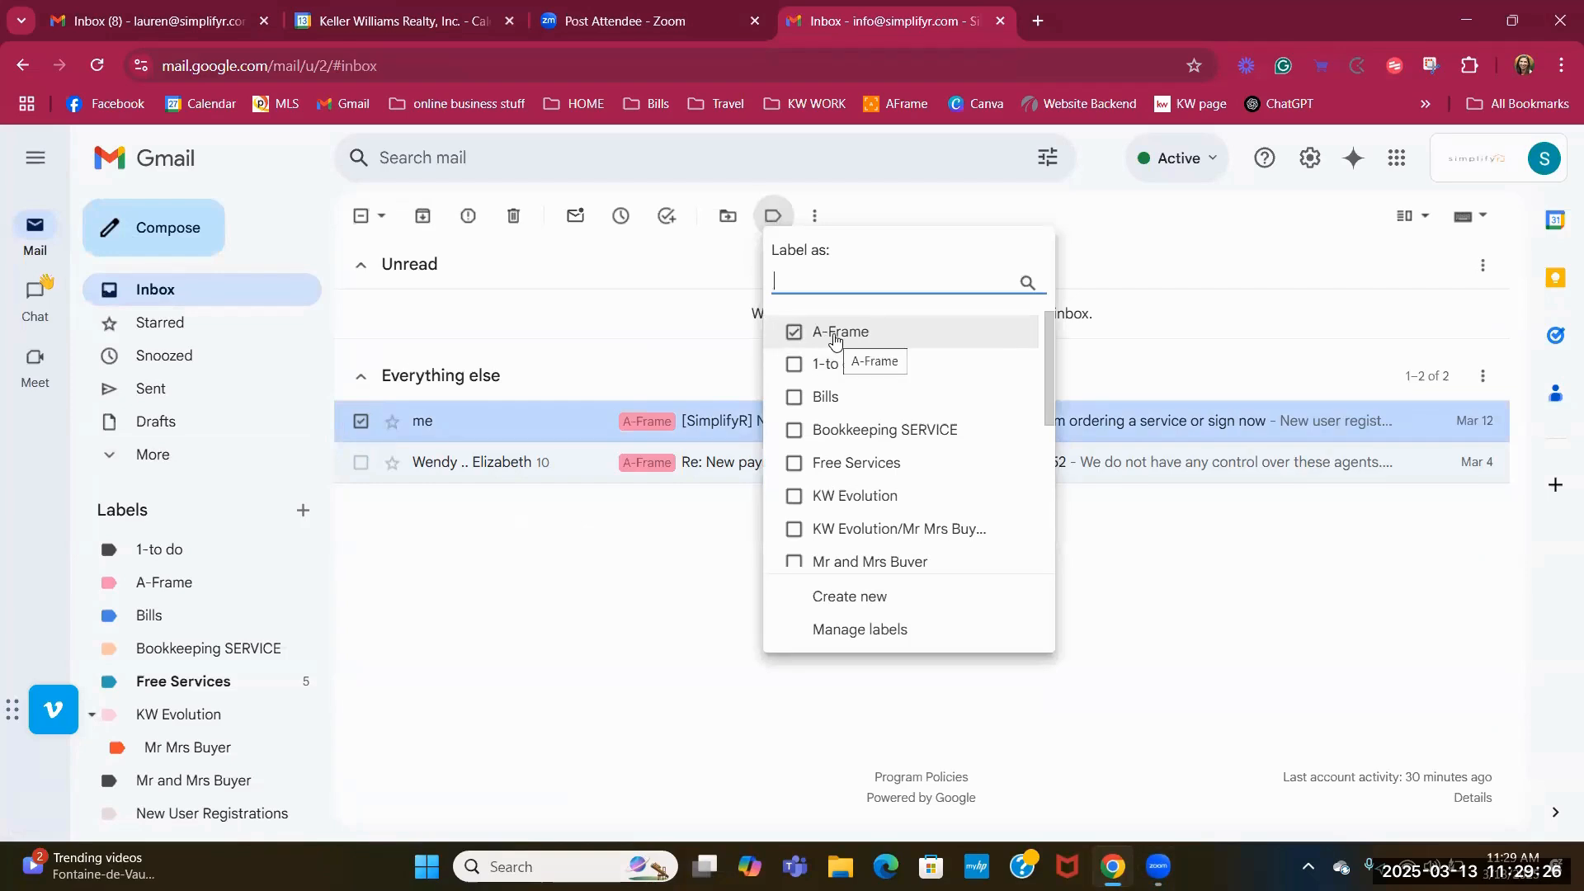
{"action": "left_click", "coordinate": [794, 335]}
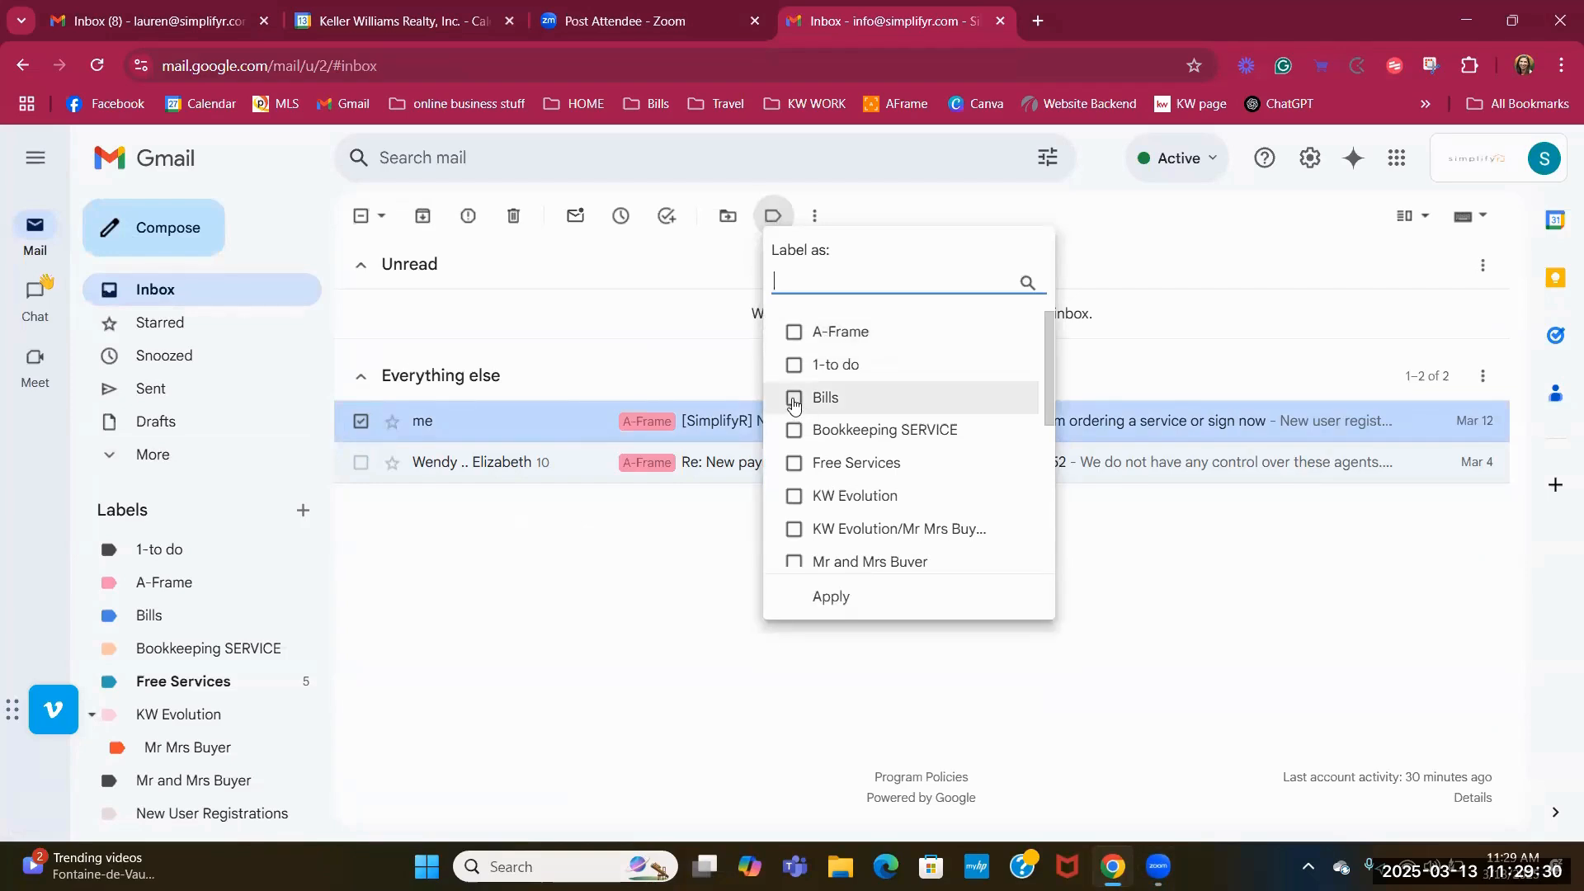
{"action": "left_click", "coordinate": [829, 600]}
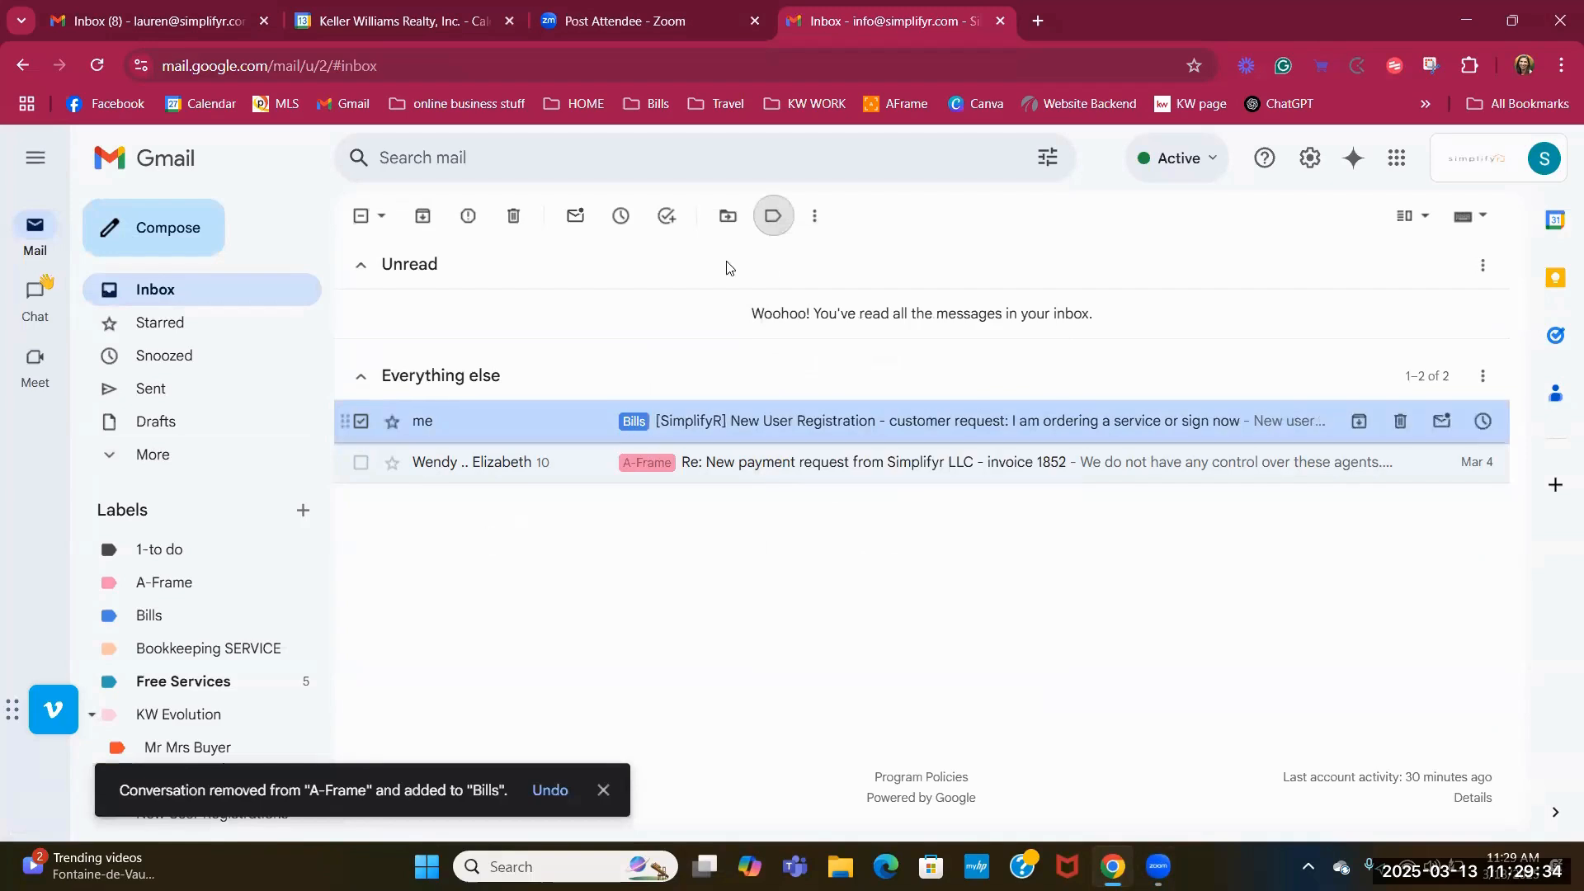
Add the A-Frame and KW Evolution labels back and drag the conversation onto a sidebar label.
{"action": "left_click", "coordinate": [769, 217]}
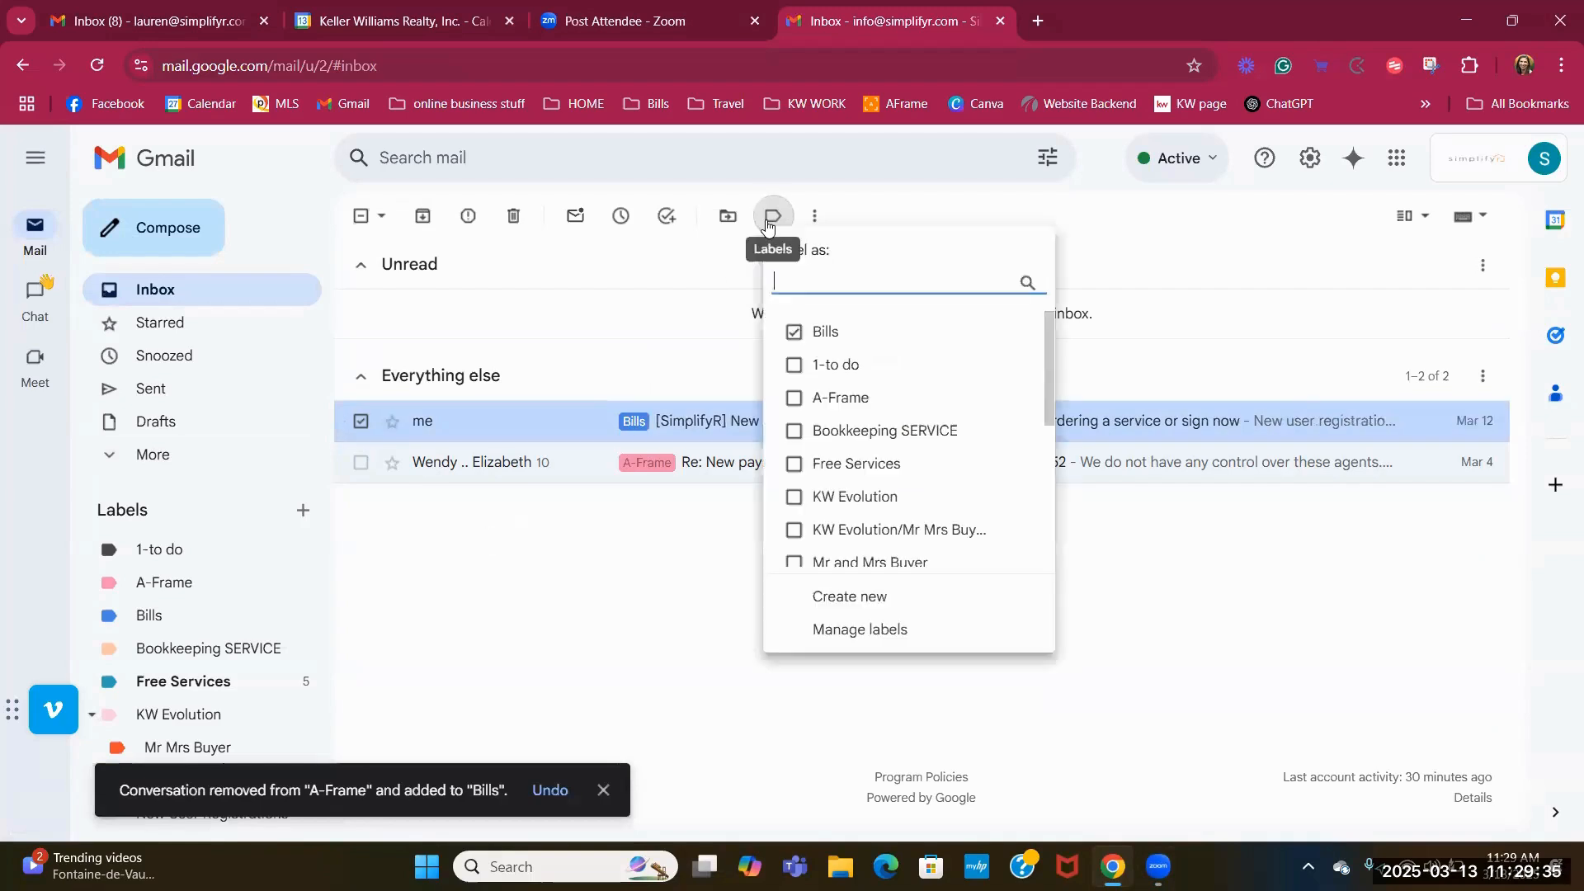
{"action": "left_click", "coordinate": [796, 399]}
{"action": "left_click", "coordinate": [794, 496]}
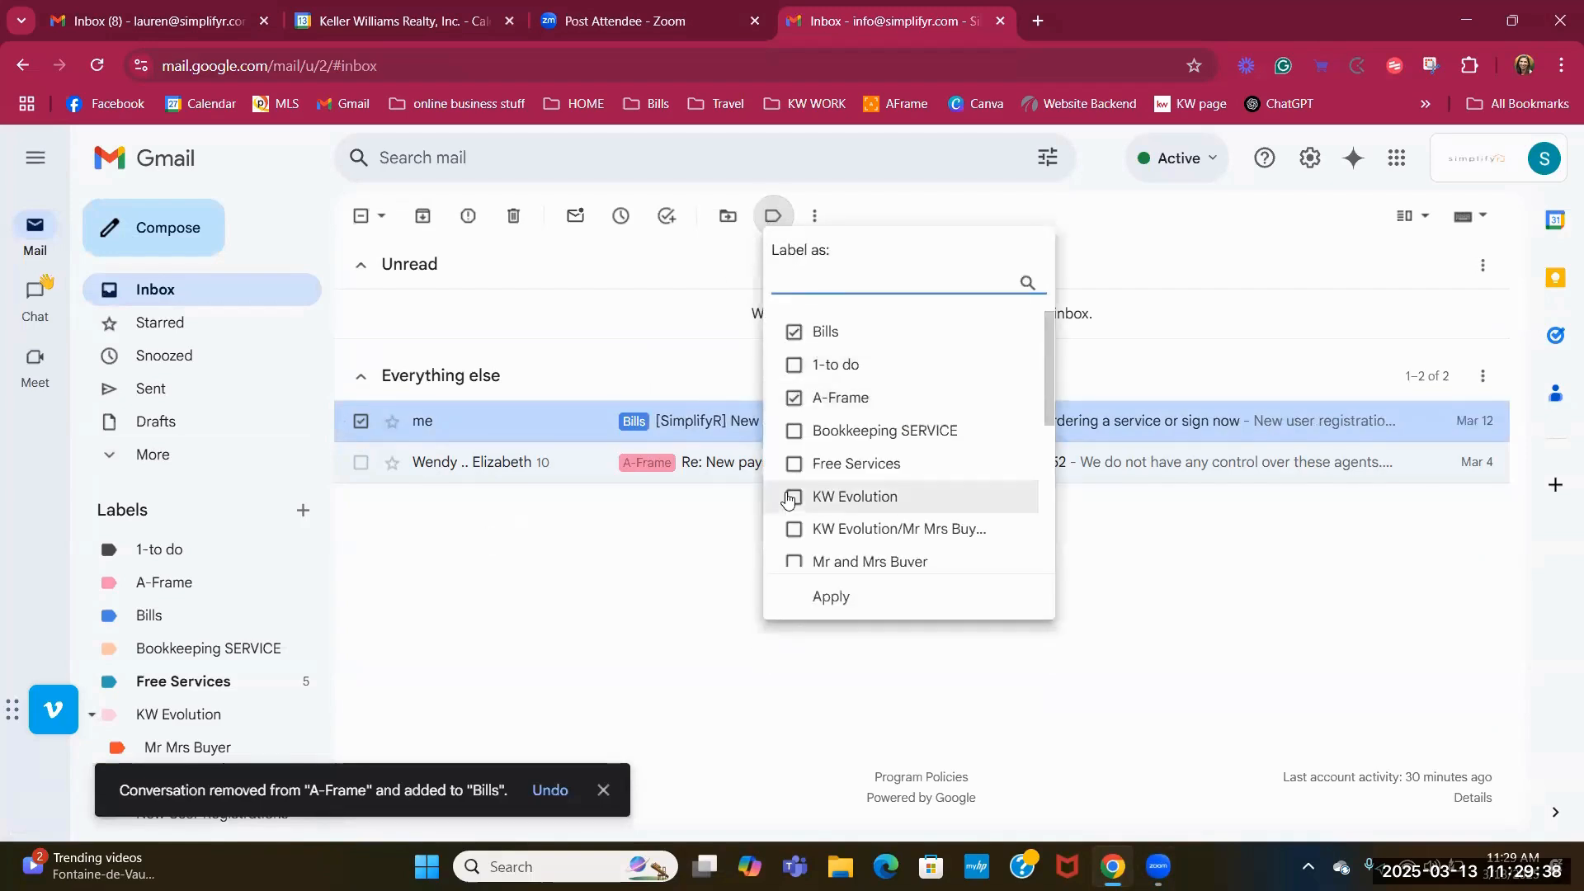
{"action": "left_click", "coordinate": [827, 609]}
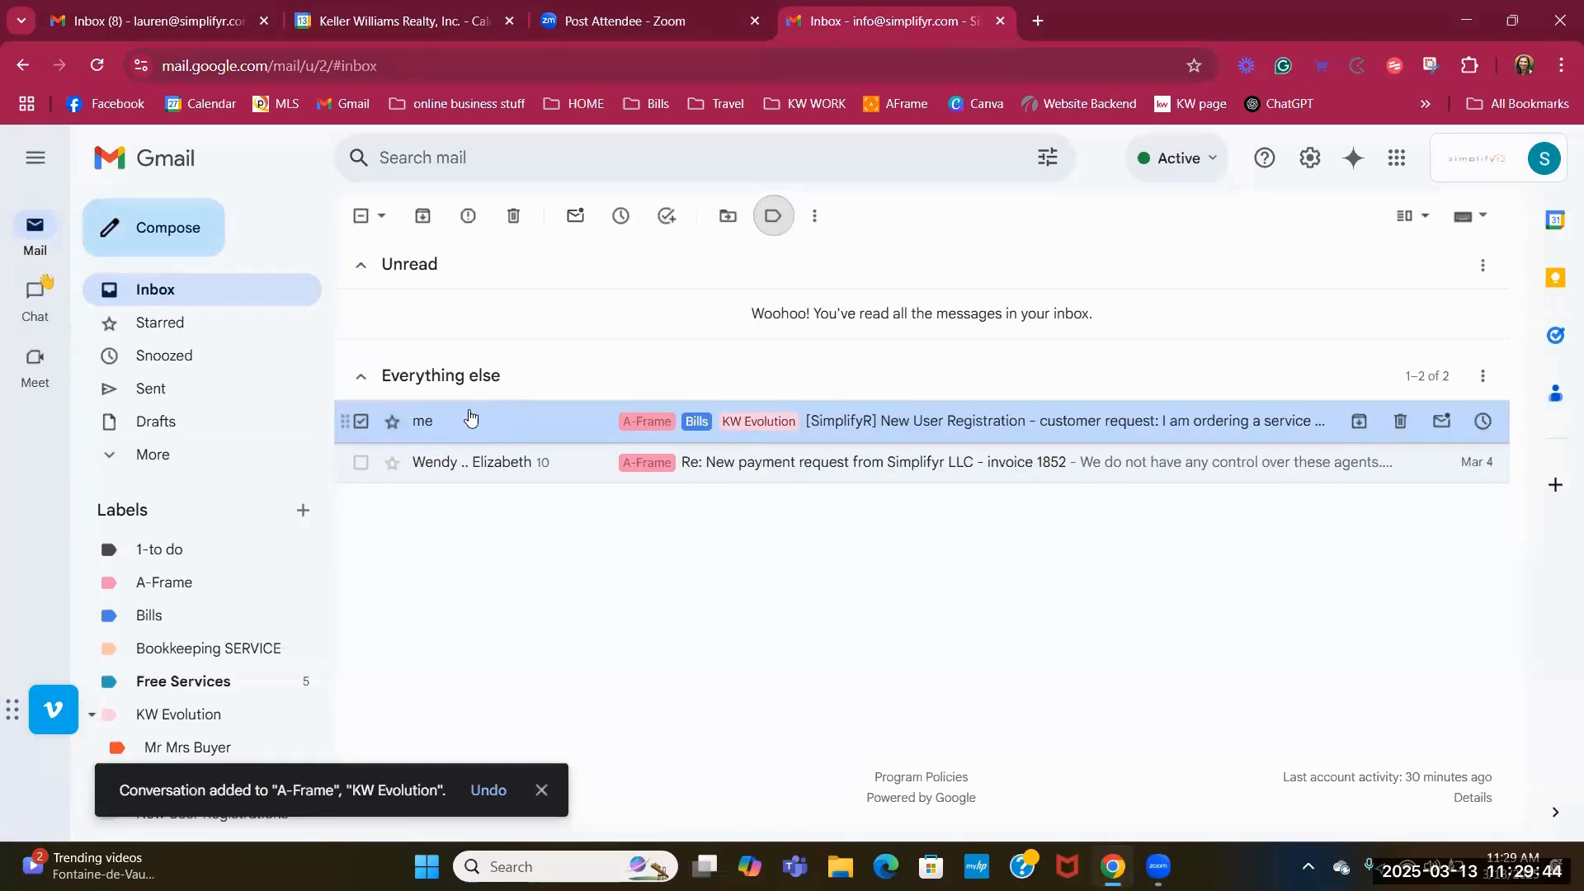
{"action": "left_click_drag", "start_coordinate": [528, 422], "coordinate": [441, 429]}
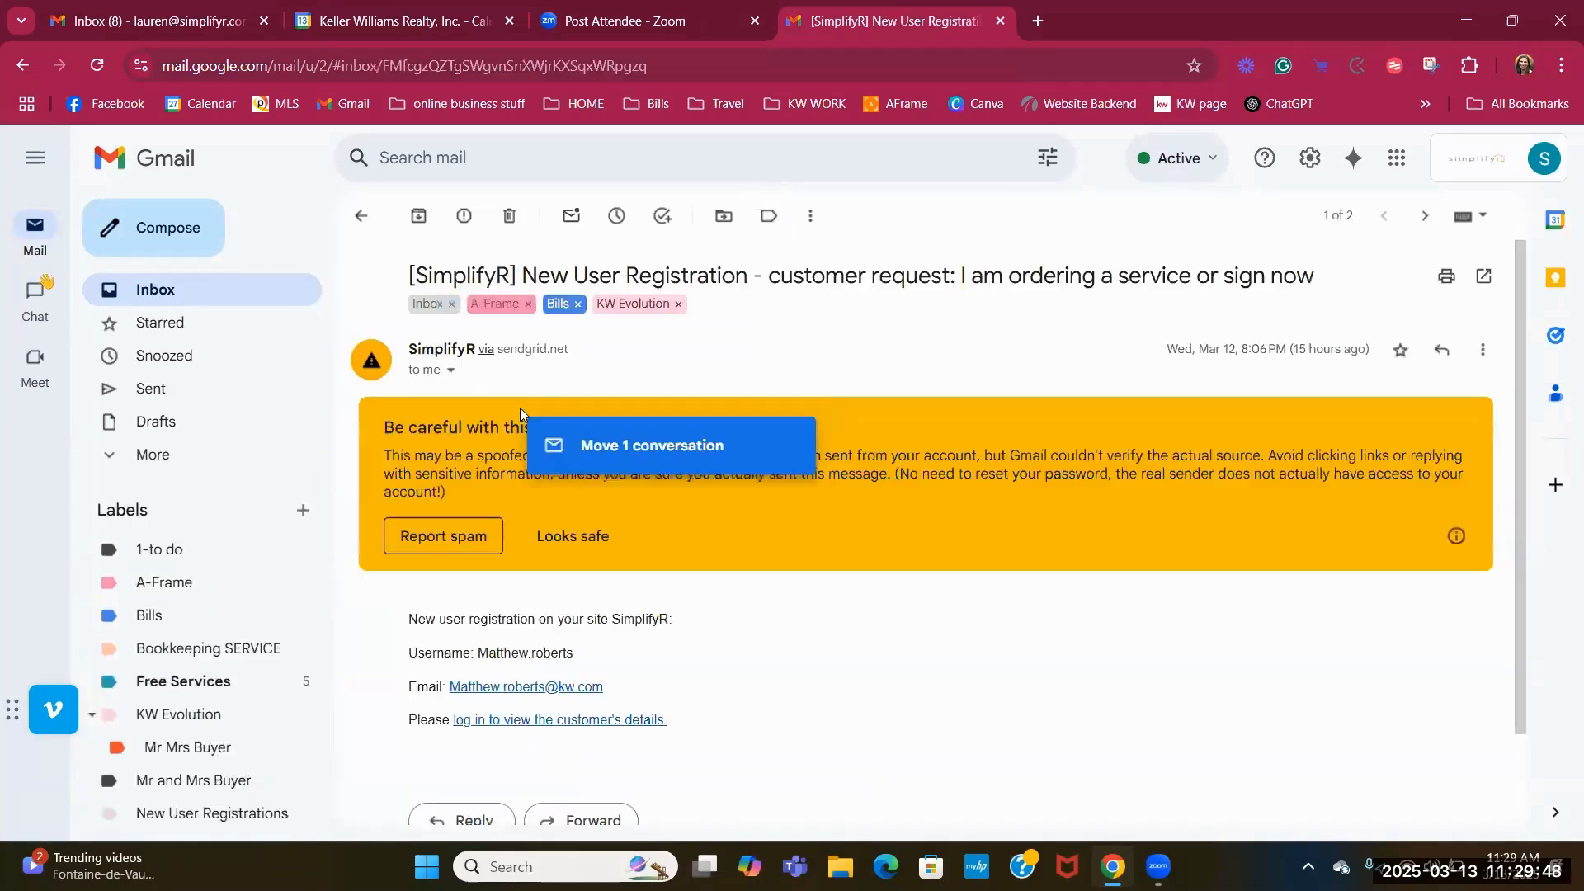
Remove Bills and KW Evolution so only A-Frame remains, then view the first tab's inbox.
{"action": "left_click", "coordinate": [361, 216]}
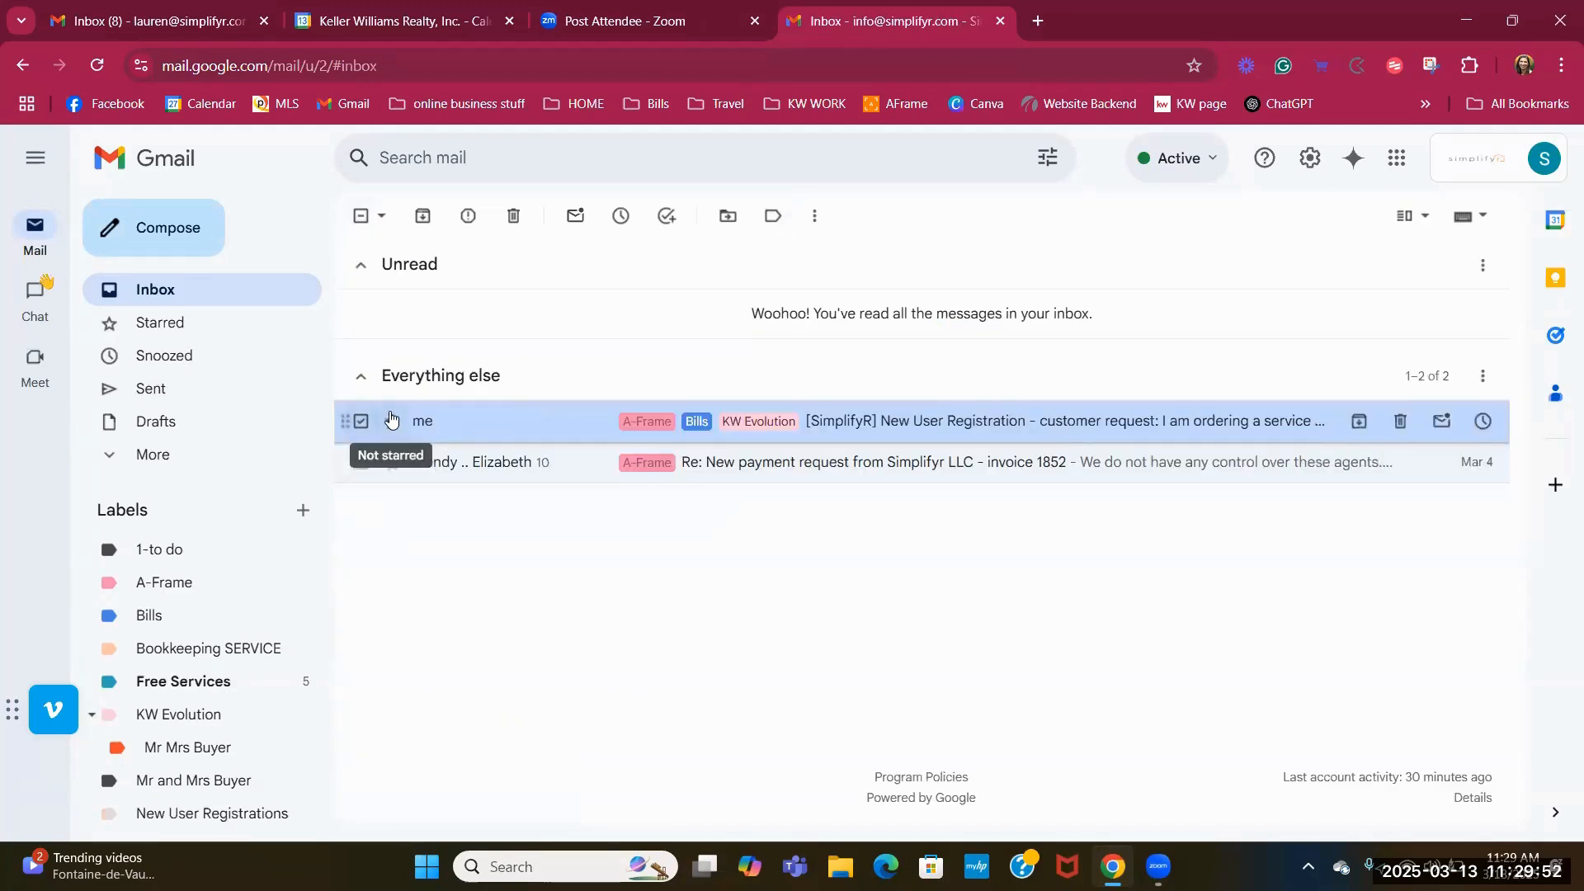
{"action": "left_click", "coordinate": [773, 216]}
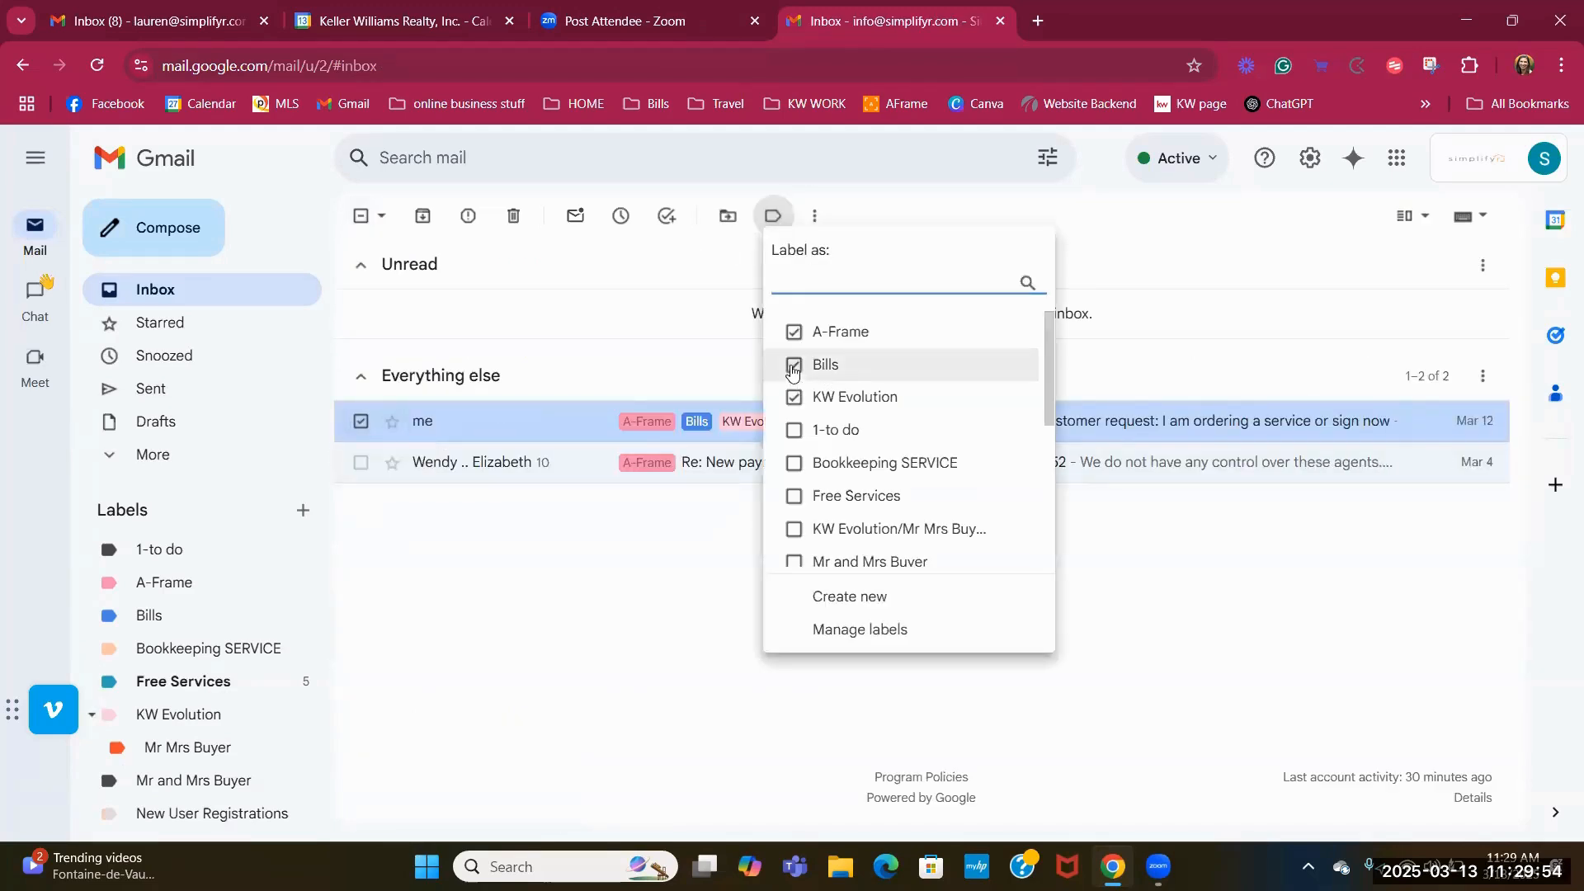
{"action": "left_click", "coordinate": [793, 400]}
{"action": "left_click", "coordinate": [834, 597]}
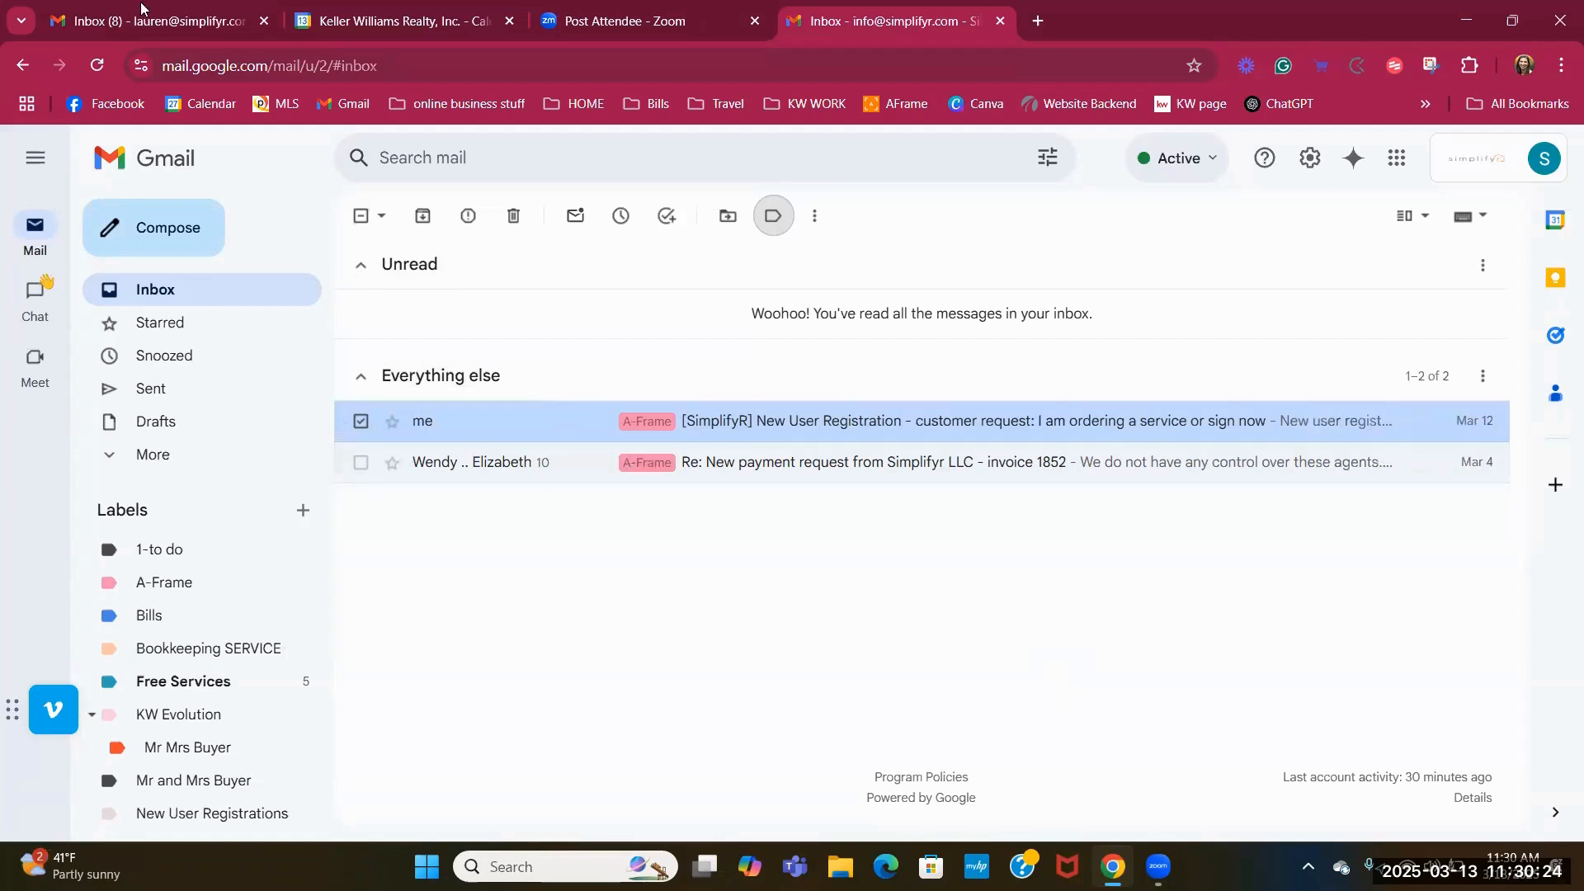
{"action": "left_click", "coordinate": [132, 20]}
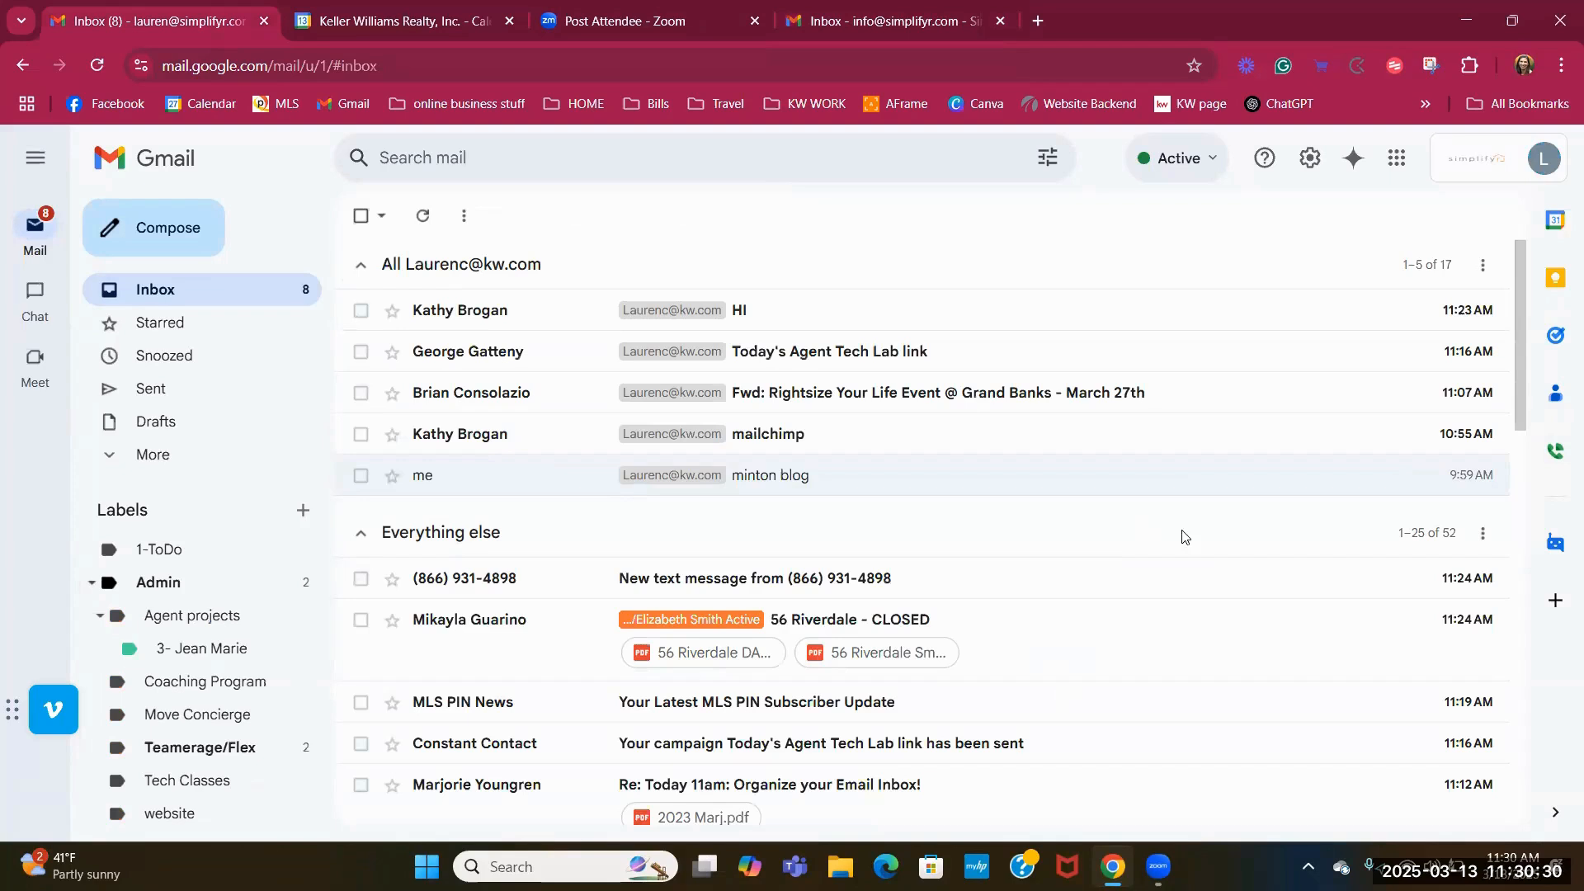
Open Settings > Inbox and keep Priority Inbox as the inbox type.
{"action": "left_click", "coordinate": [1313, 165]}
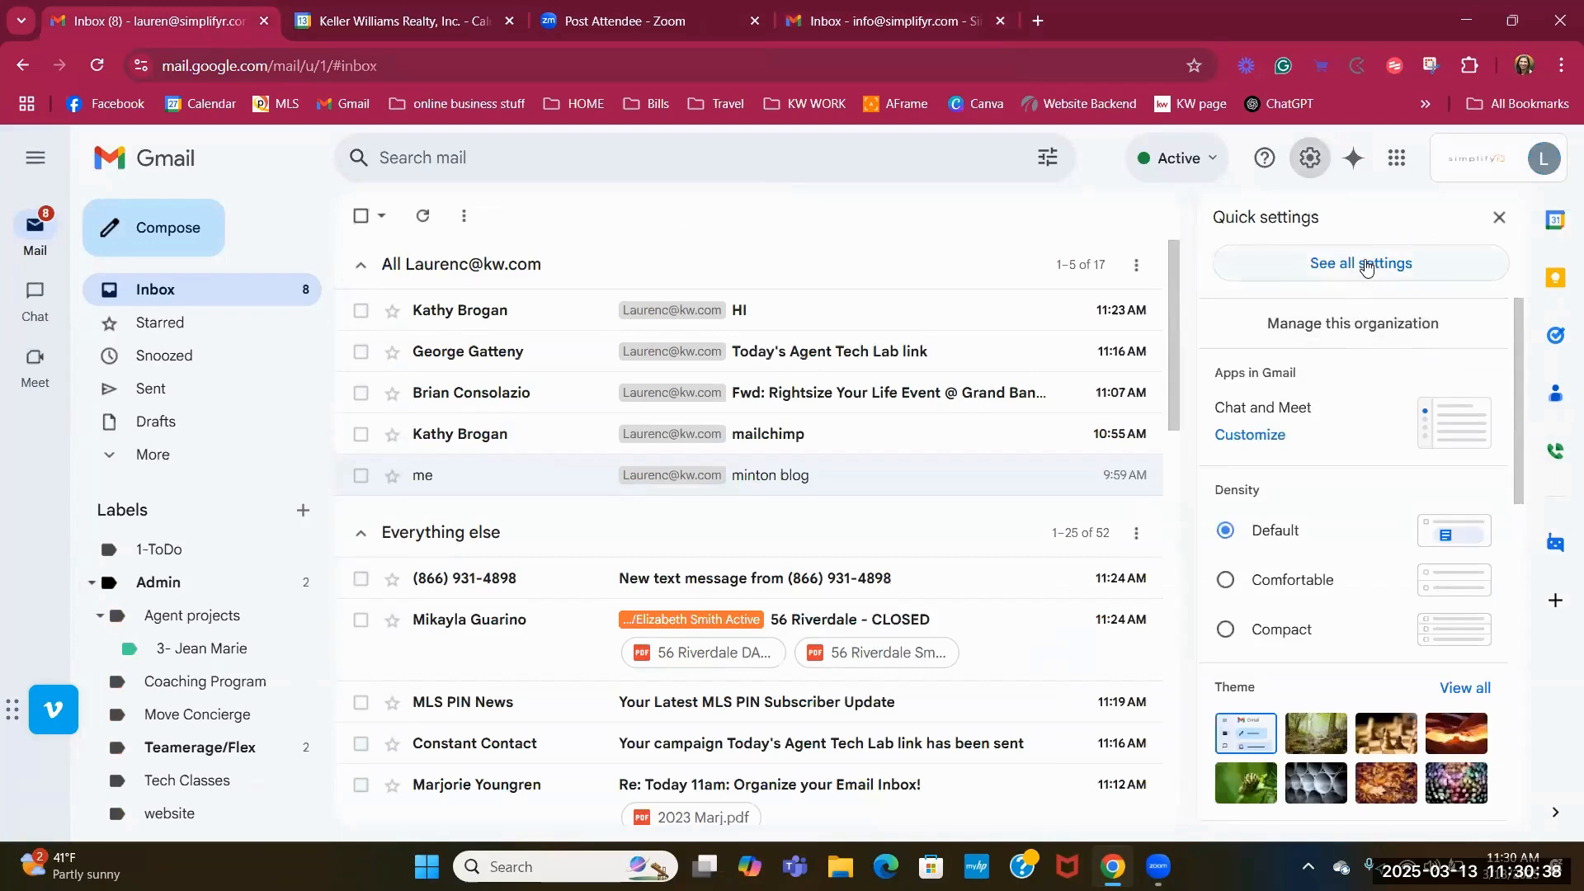
{"action": "left_click", "coordinate": [1365, 264]}
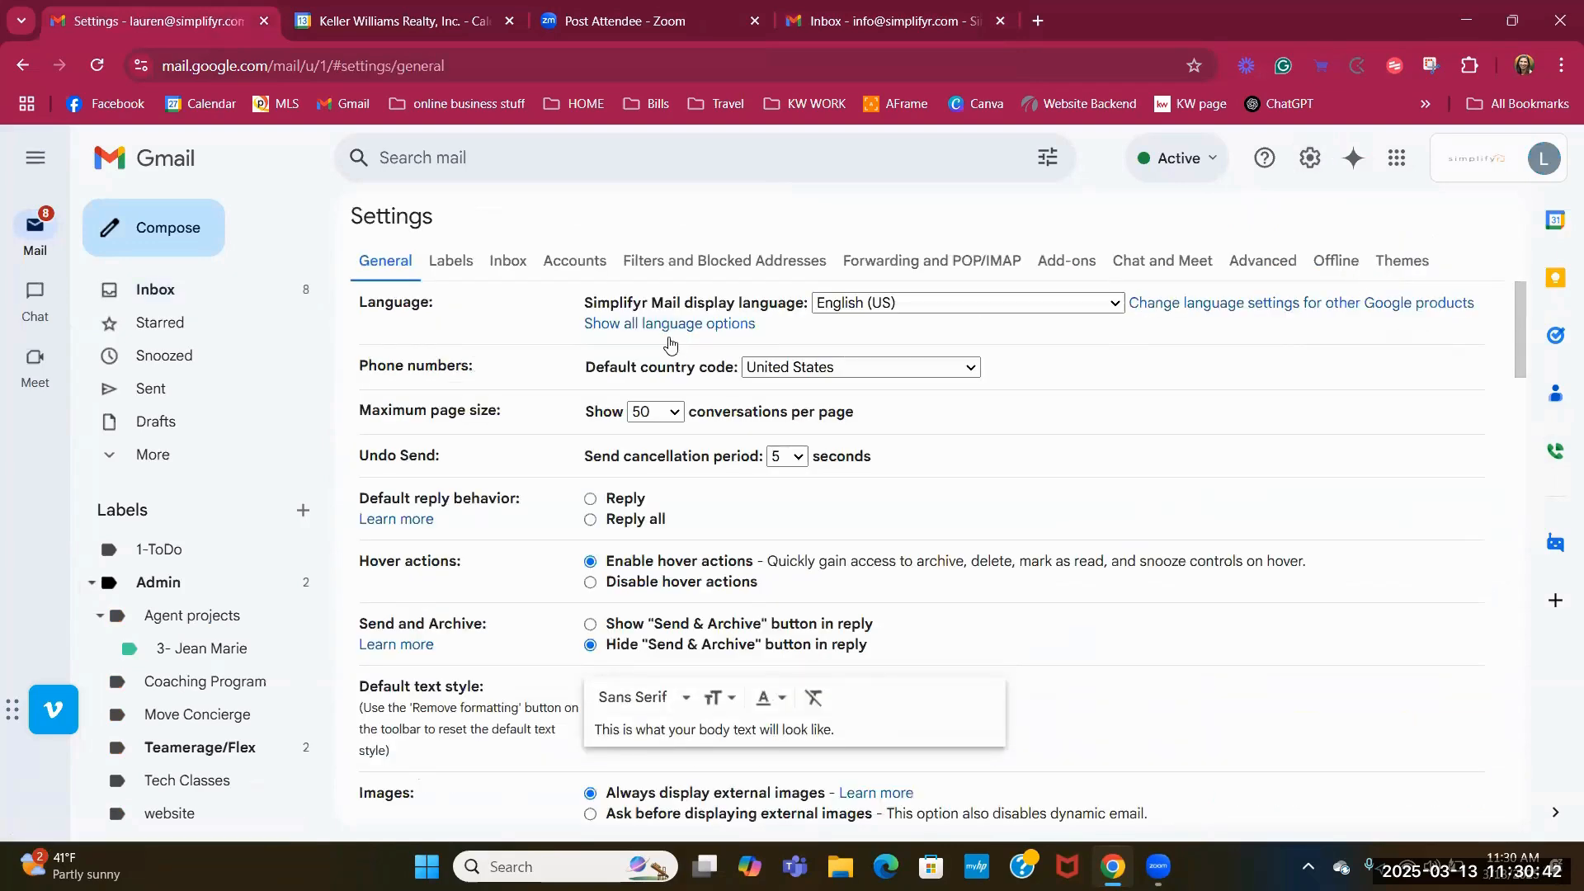
{"action": "left_click", "coordinate": [512, 259]}
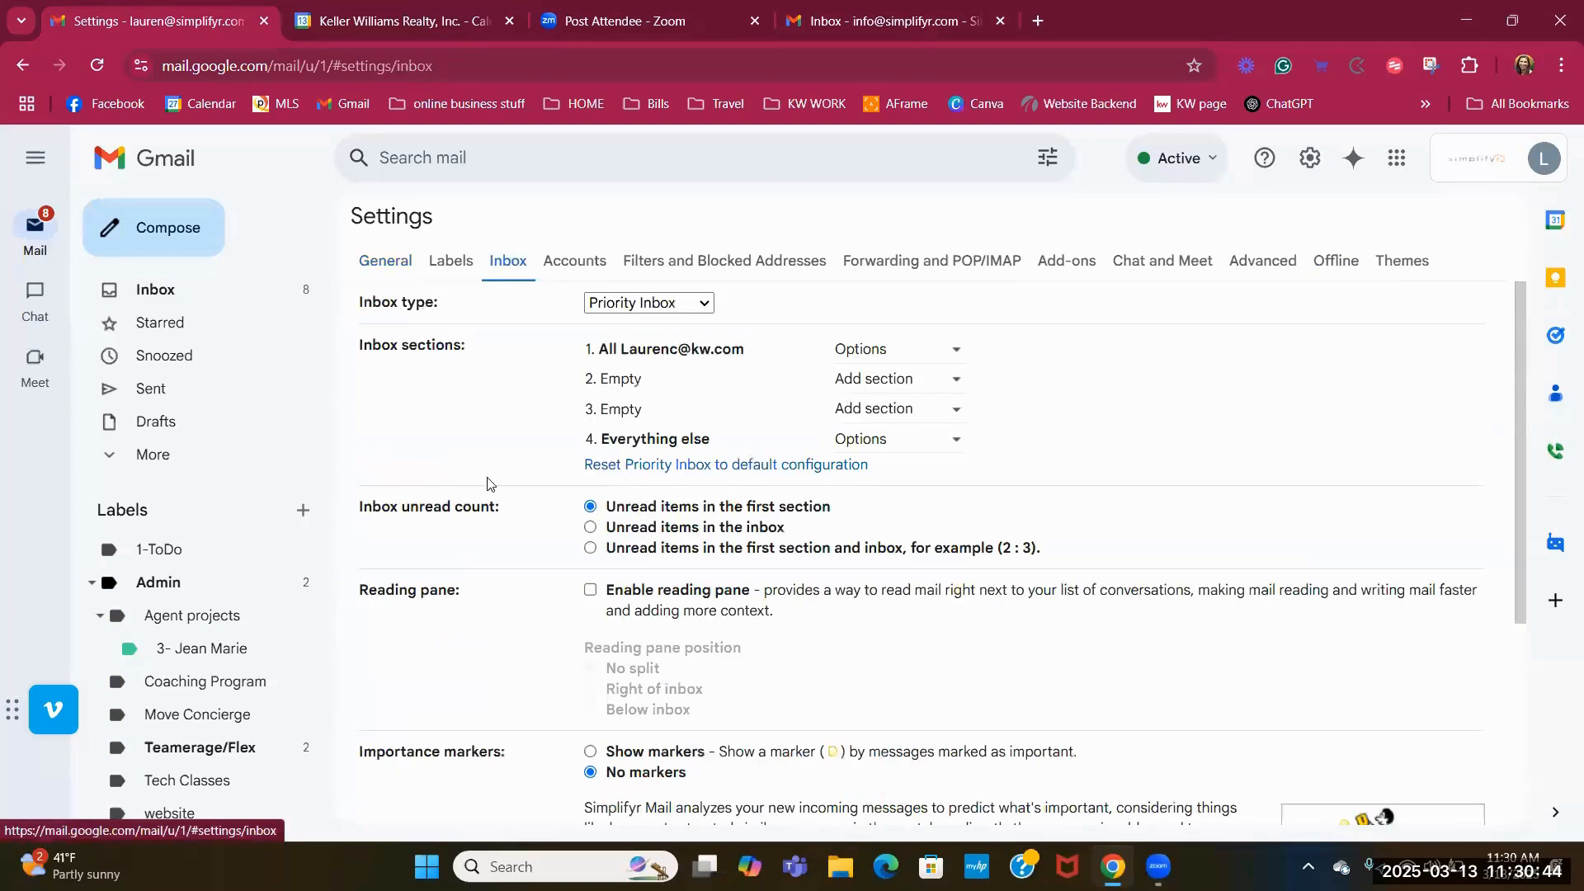
{"action": "left_click", "coordinate": [704, 307]}
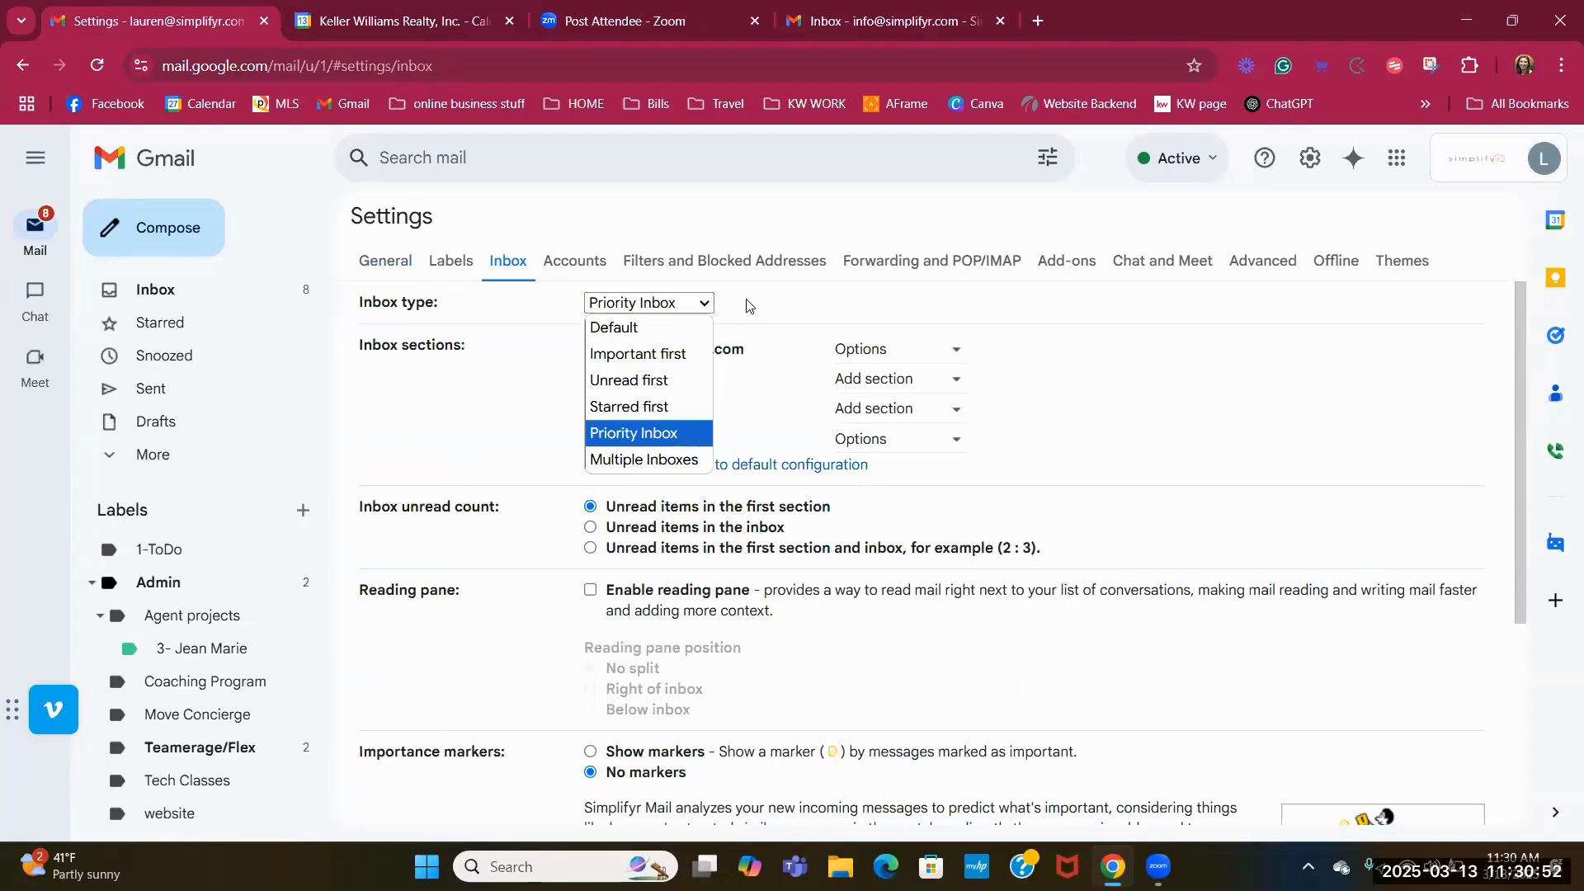
{"action": "left_click", "coordinate": [740, 307]}
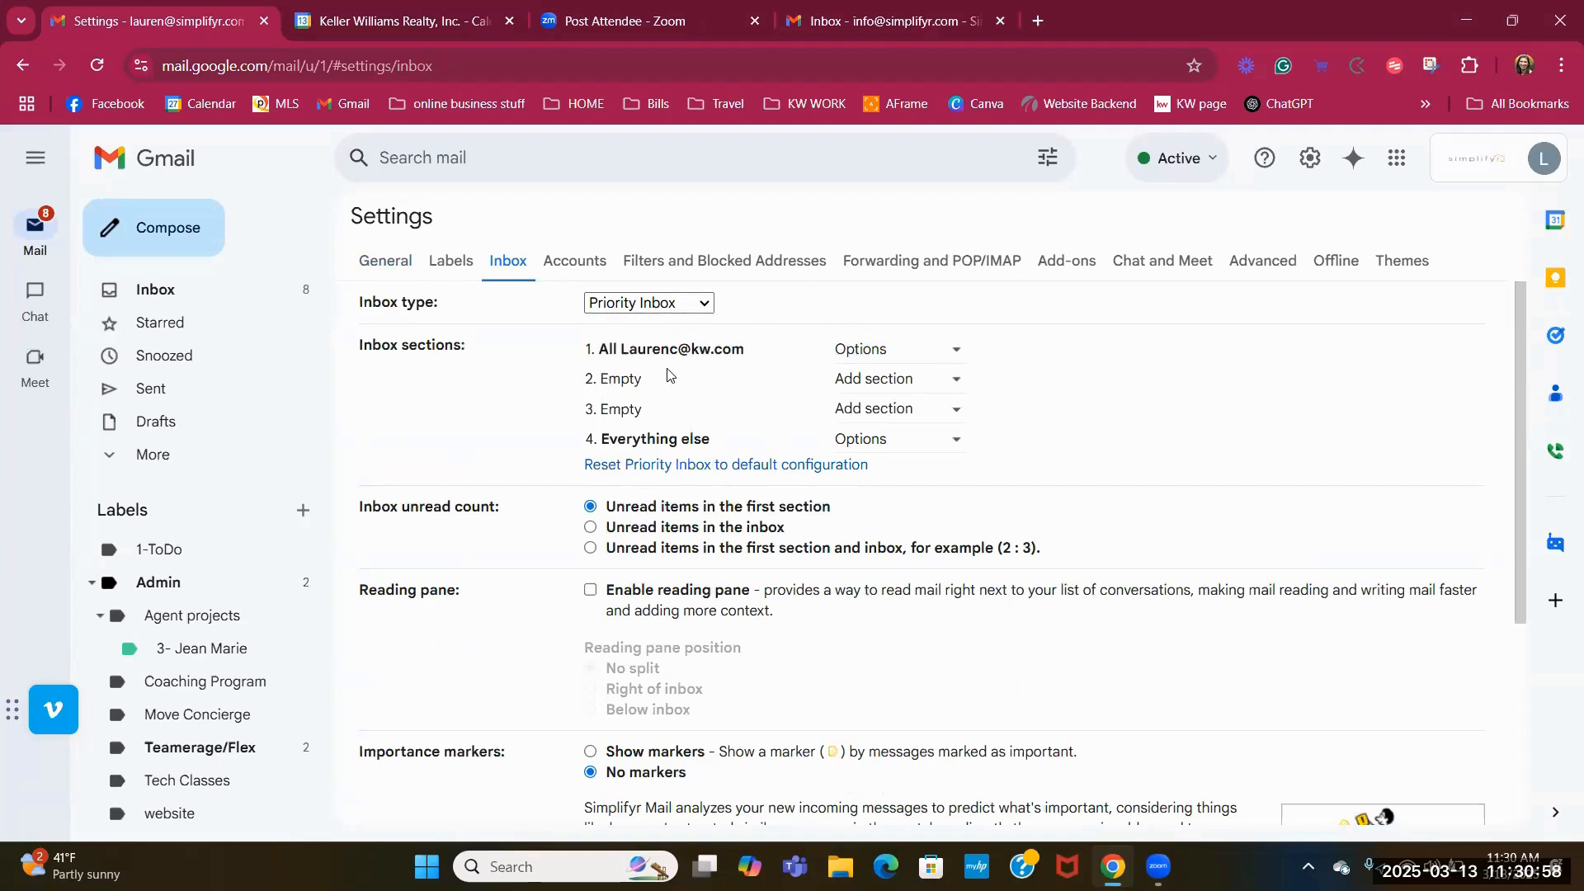
In the other account's Inbox settings, change the inbox type to Priority Inbox.
{"action": "left_click", "coordinate": [1310, 157]}
{"action": "left_click", "coordinate": [1308, 261]}
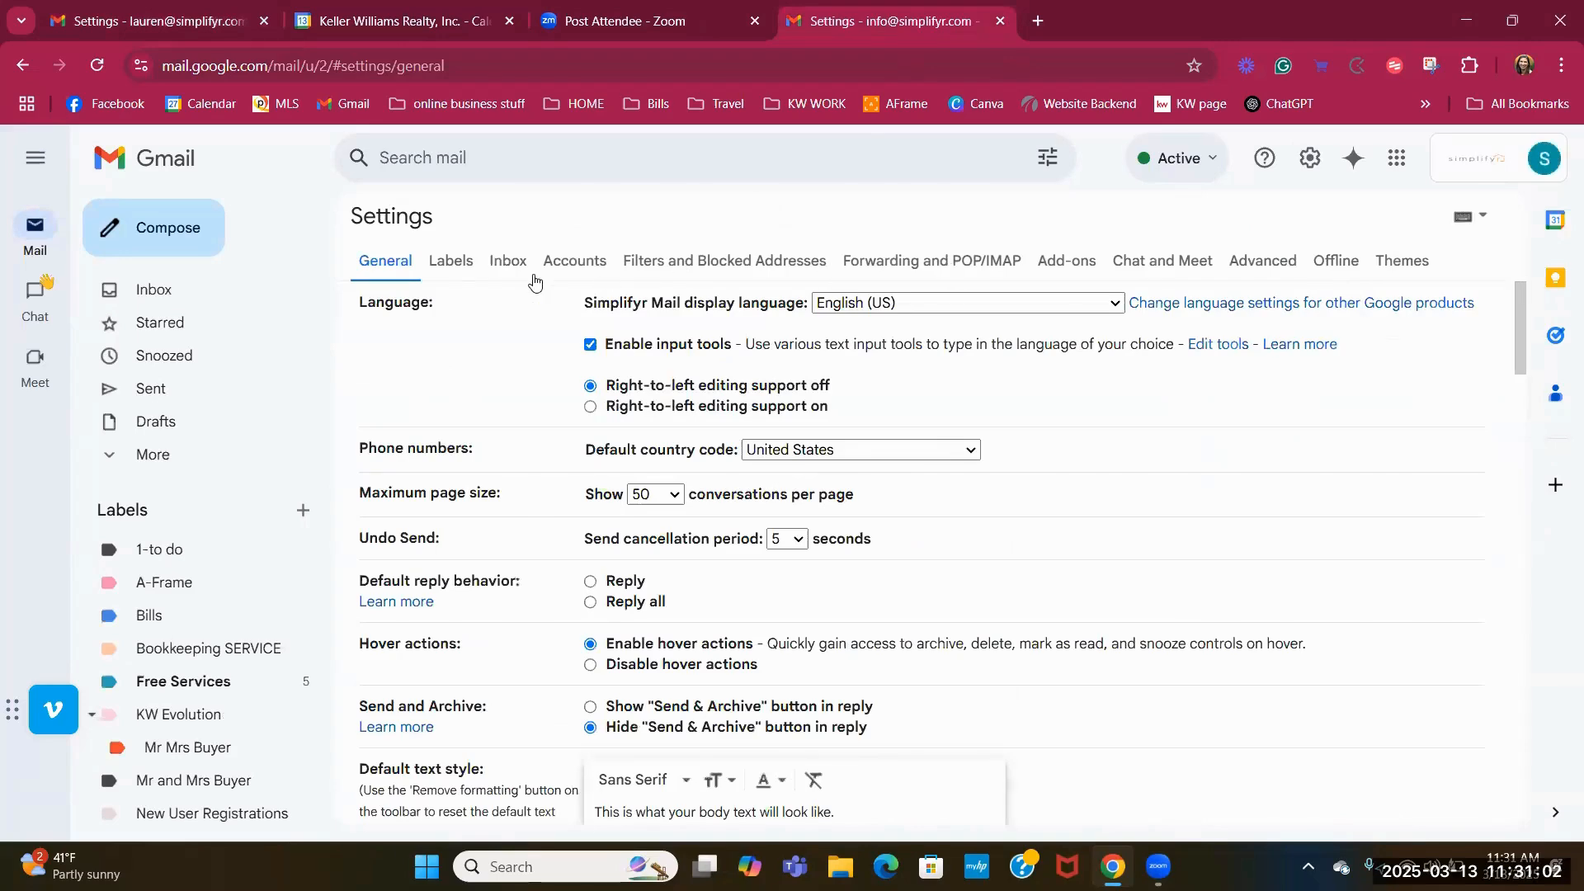
{"action": "left_click", "coordinate": [506, 262]}
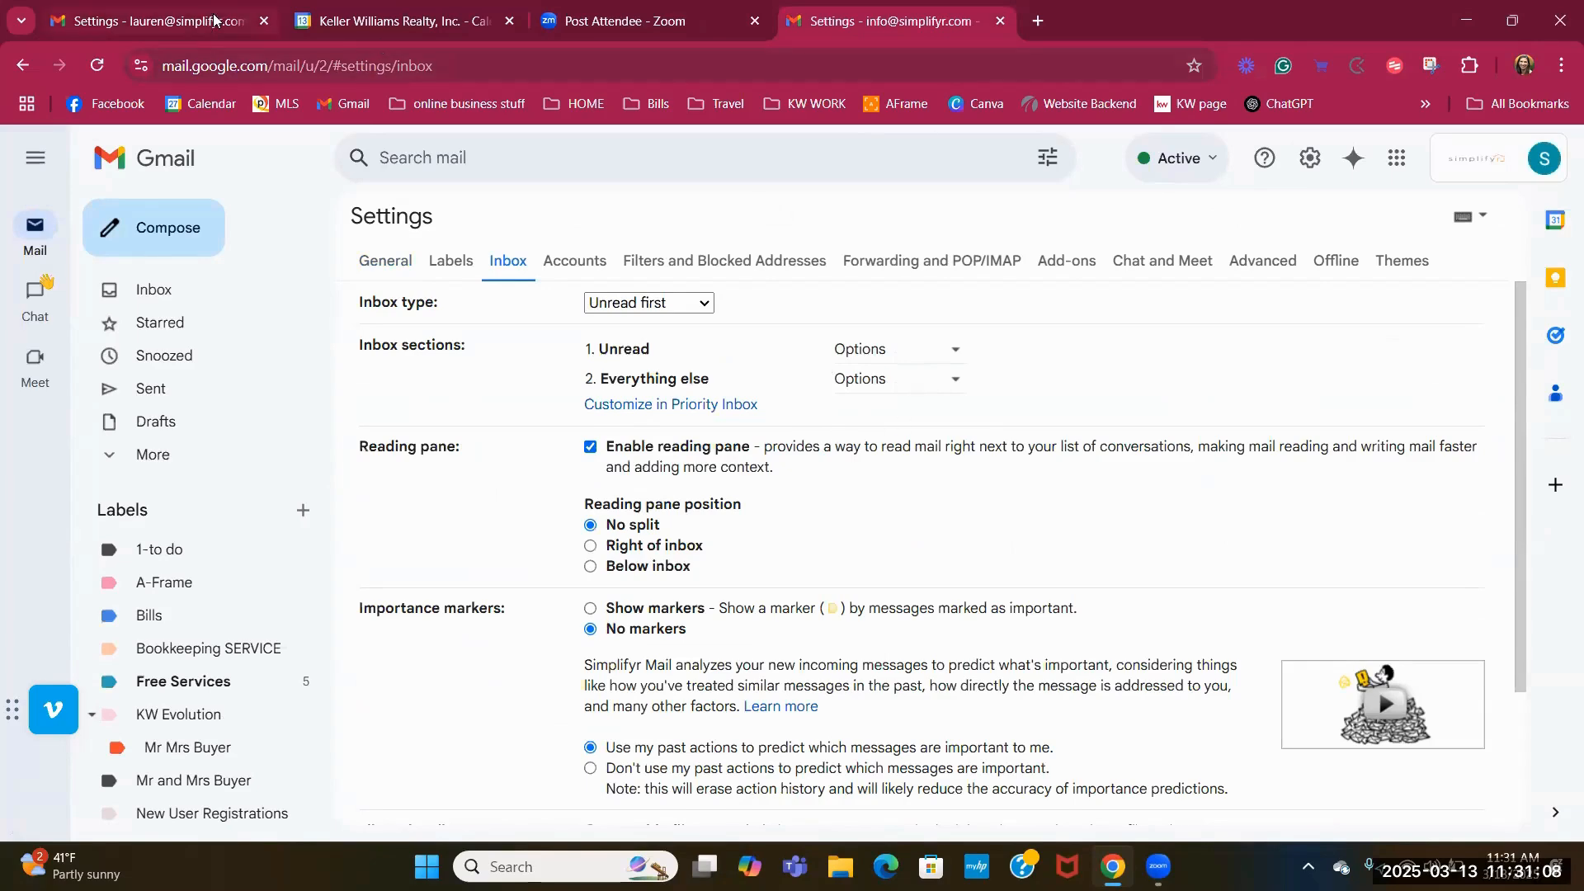
{"action": "left_click", "coordinate": [702, 308]}
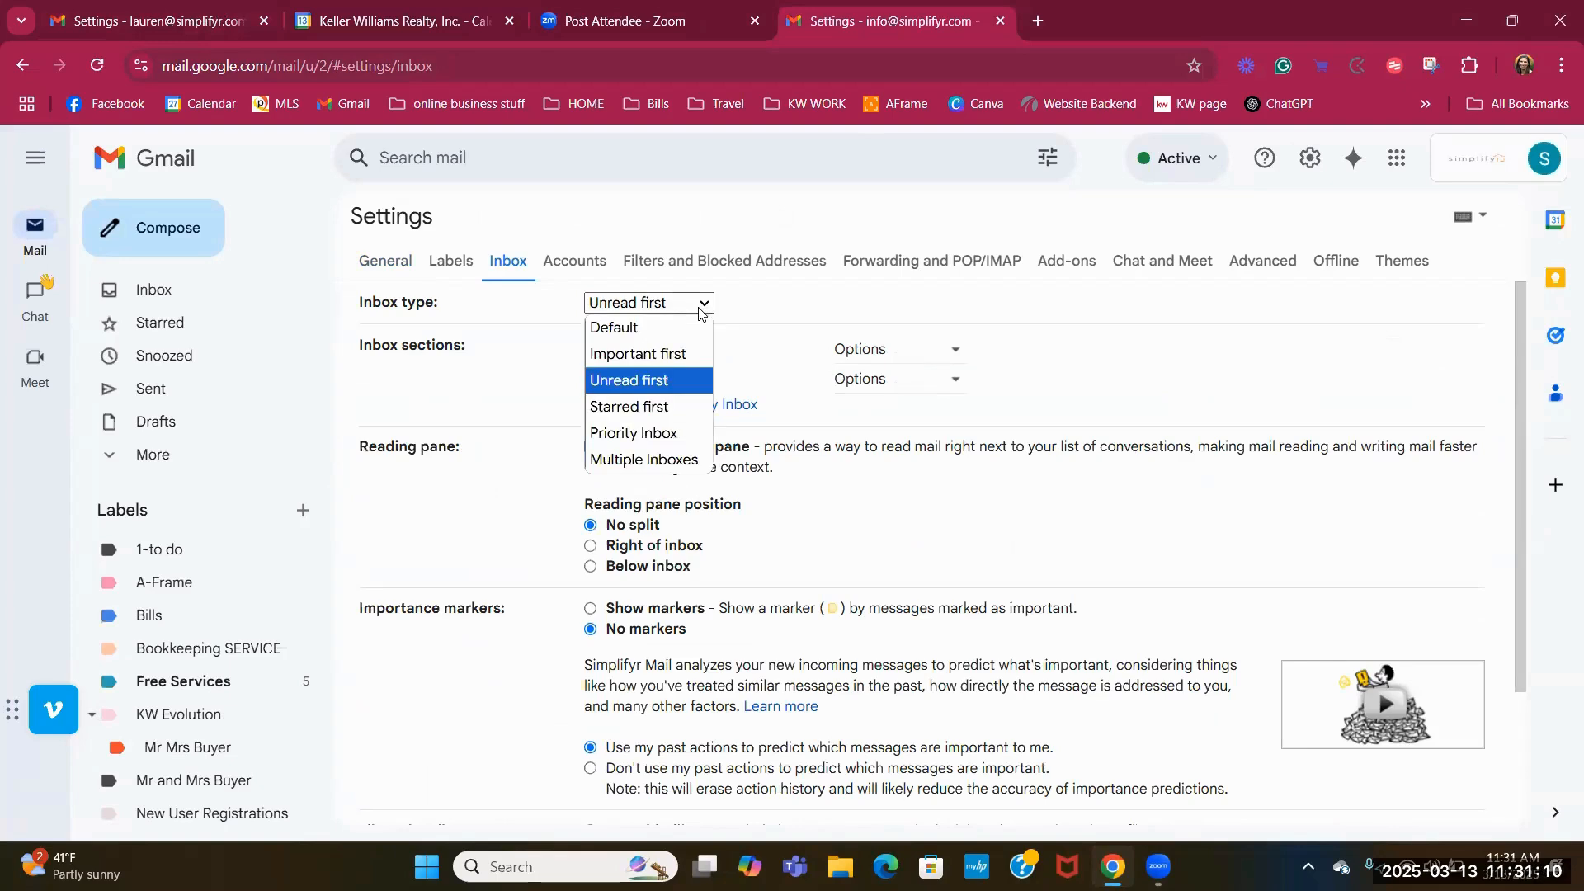
{"action": "left_click", "coordinate": [681, 431]}
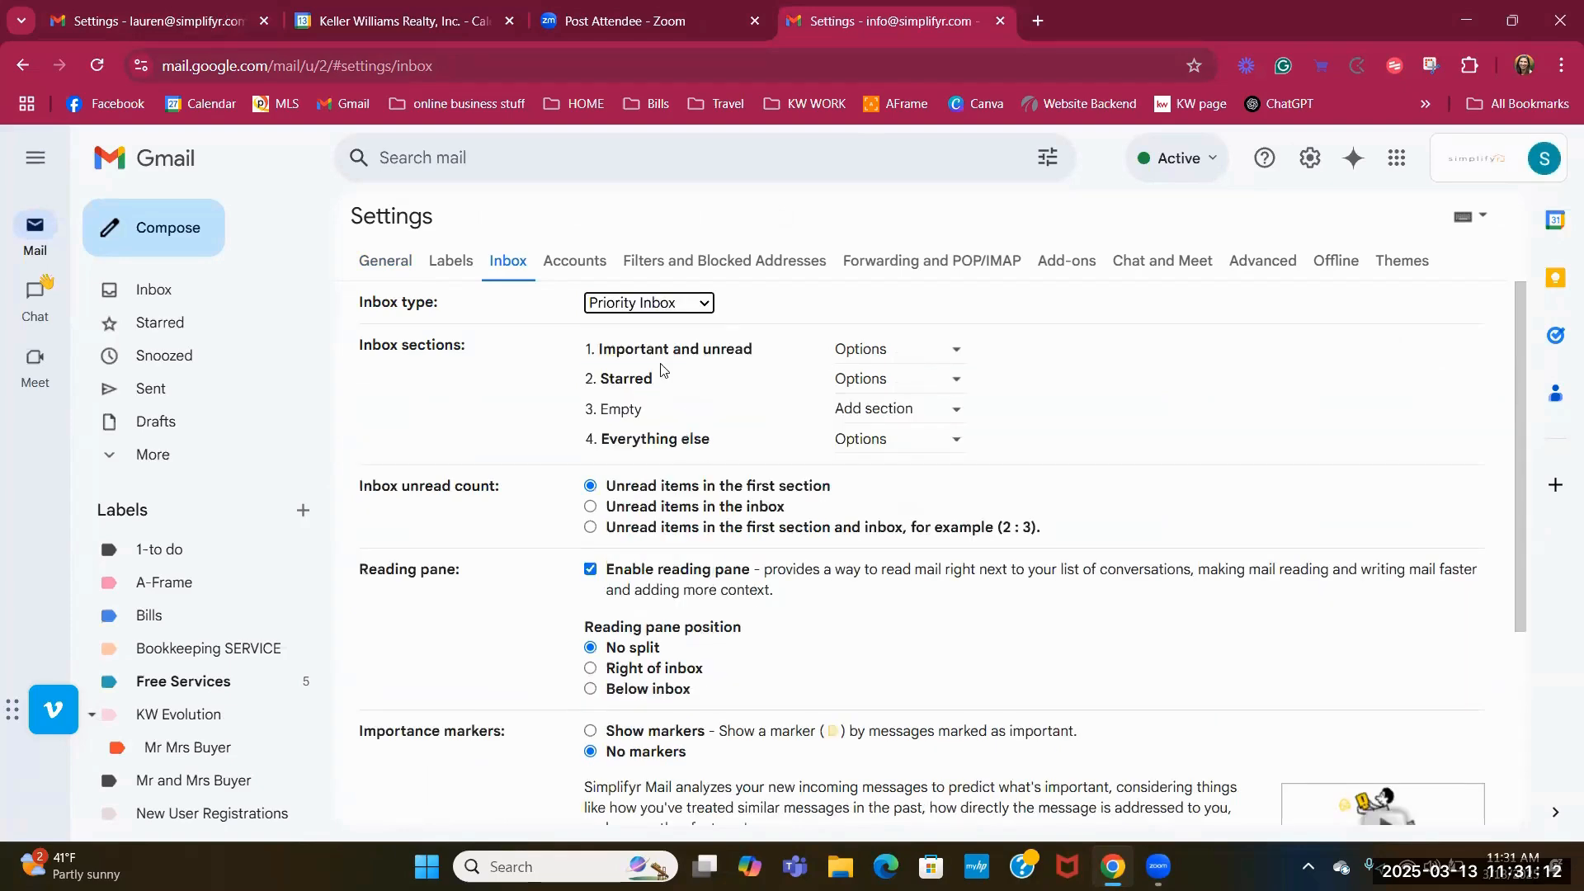
Set section 1 to show all Bills mail and save the changes.
{"action": "left_click", "coordinate": [905, 356]}
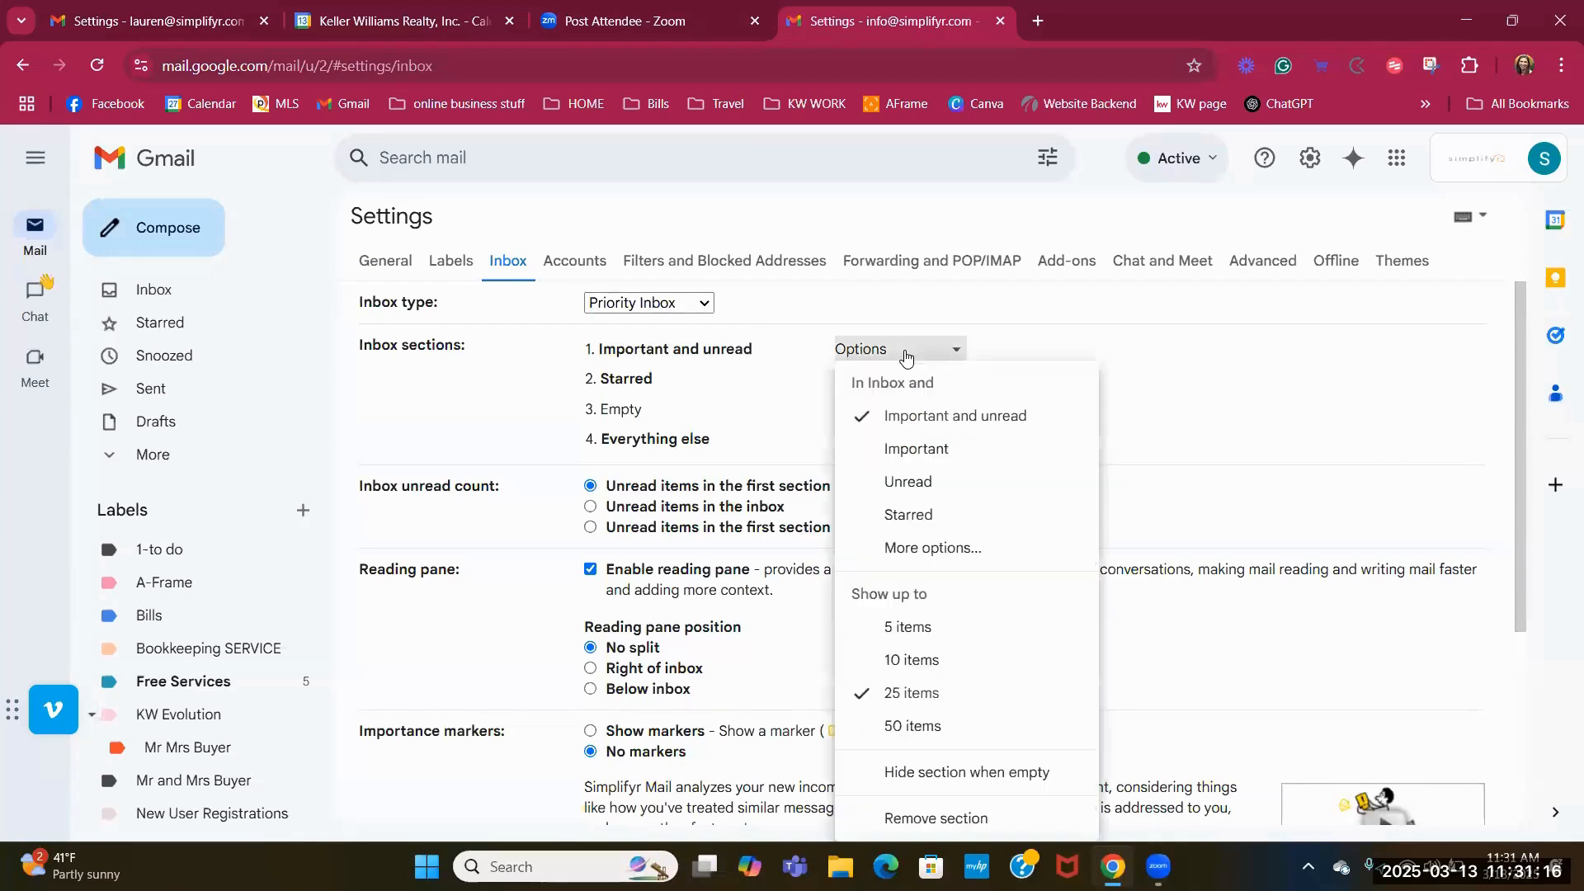
{"action": "left_click", "coordinate": [955, 550]}
{"action": "left_click", "coordinate": [937, 520]}
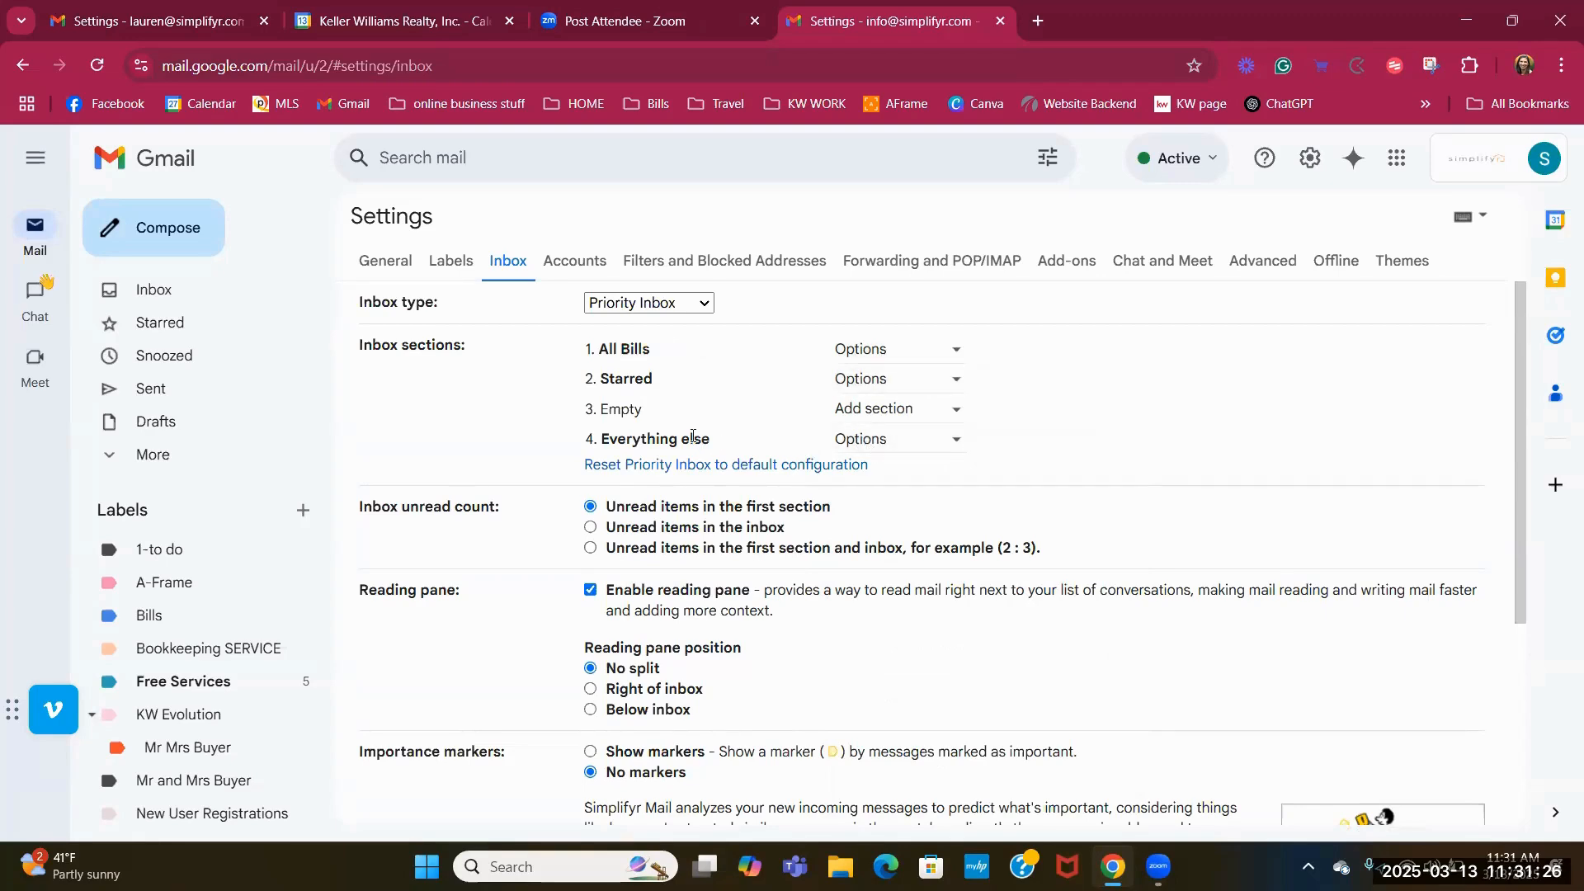
{"action": "scroll", "coordinate": [982, 474], "scroll_direction": "down", "scroll_amount": 5}
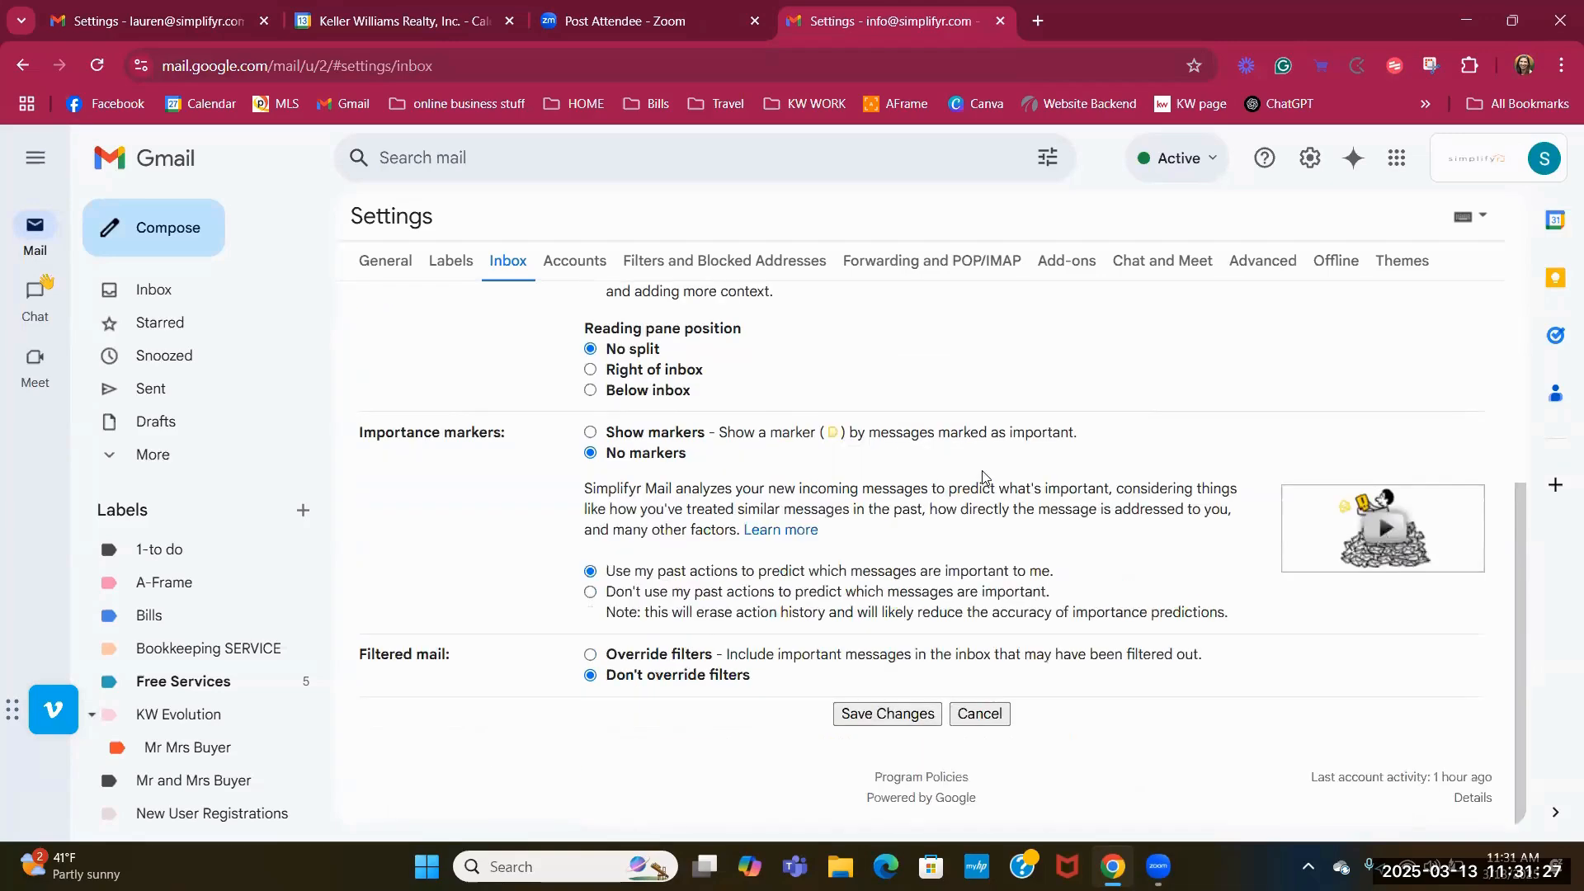
{"action": "left_click", "coordinate": [899, 714]}
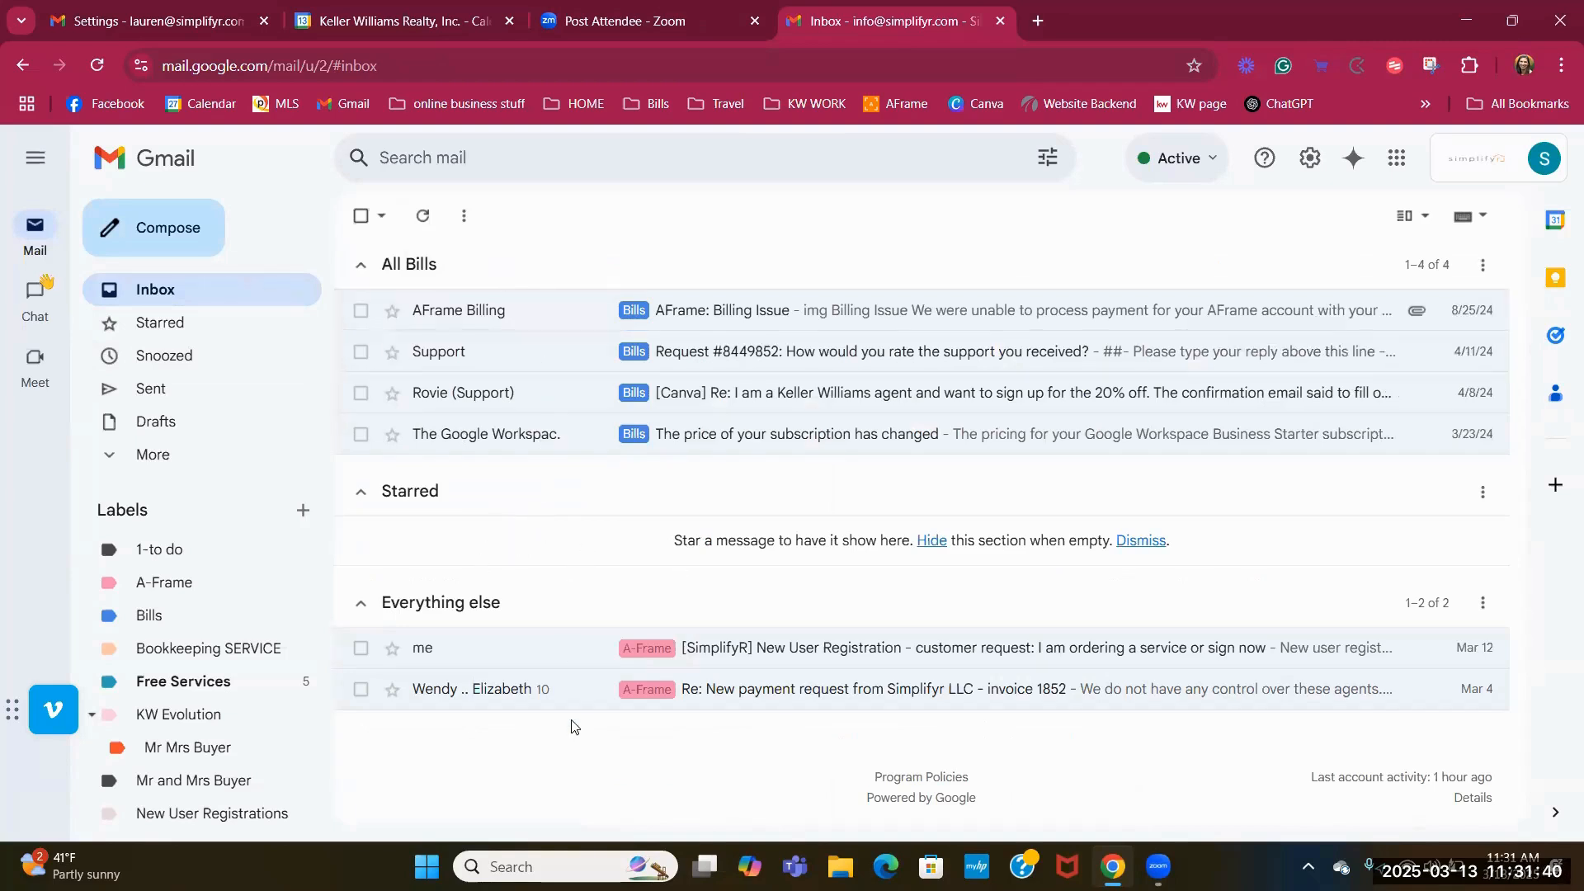
Reopen Inbox settings and try Important and unread for section 1.
{"action": "left_click", "coordinate": [1310, 158]}
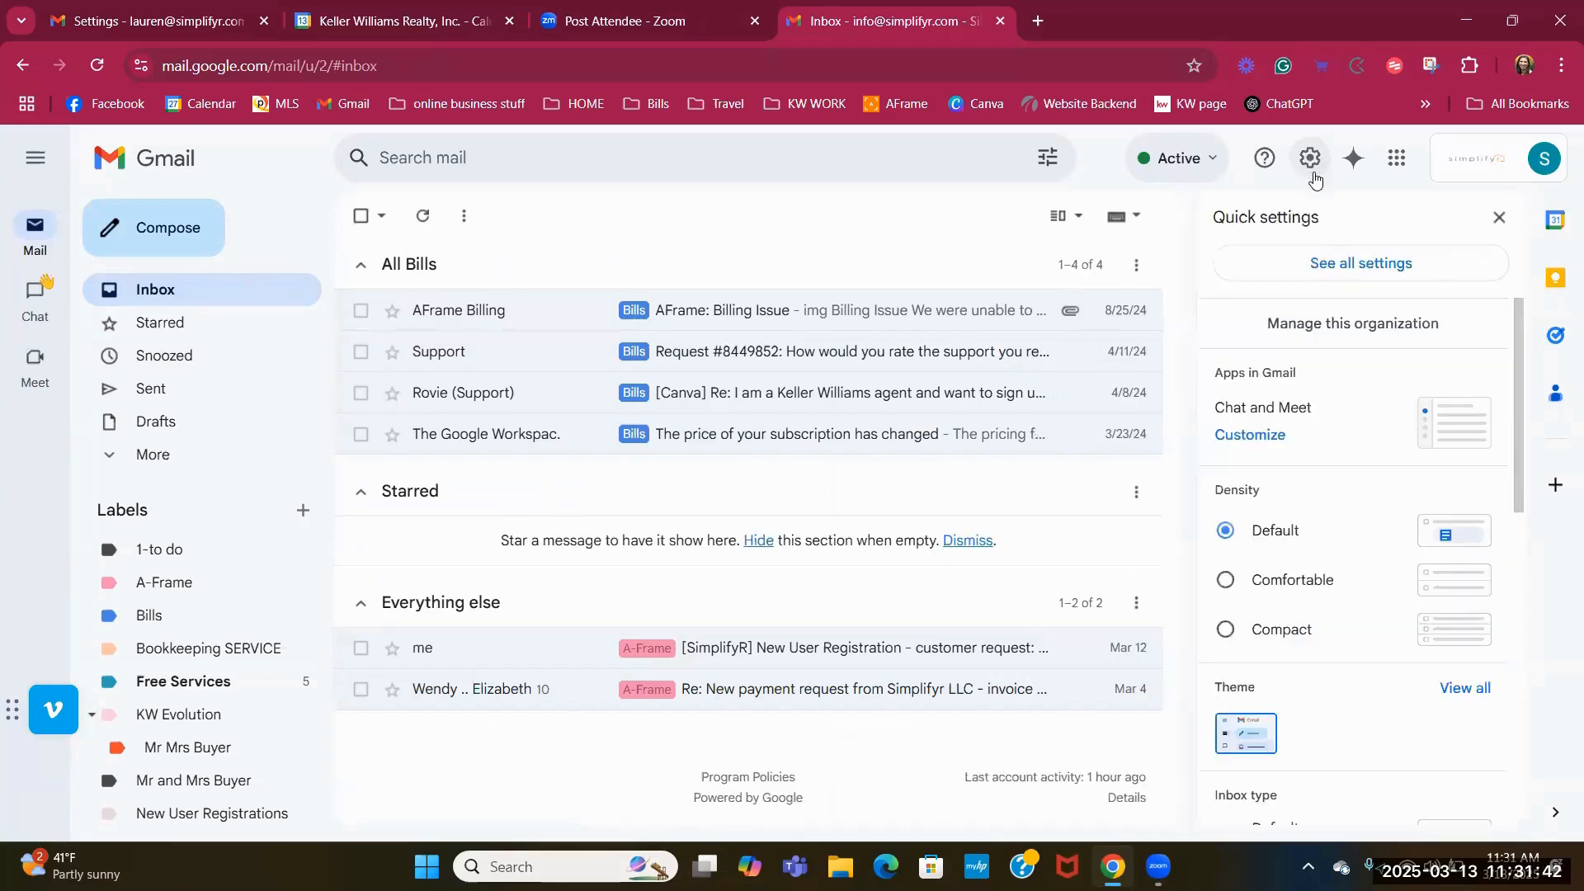
{"action": "left_click", "coordinate": [1360, 264]}
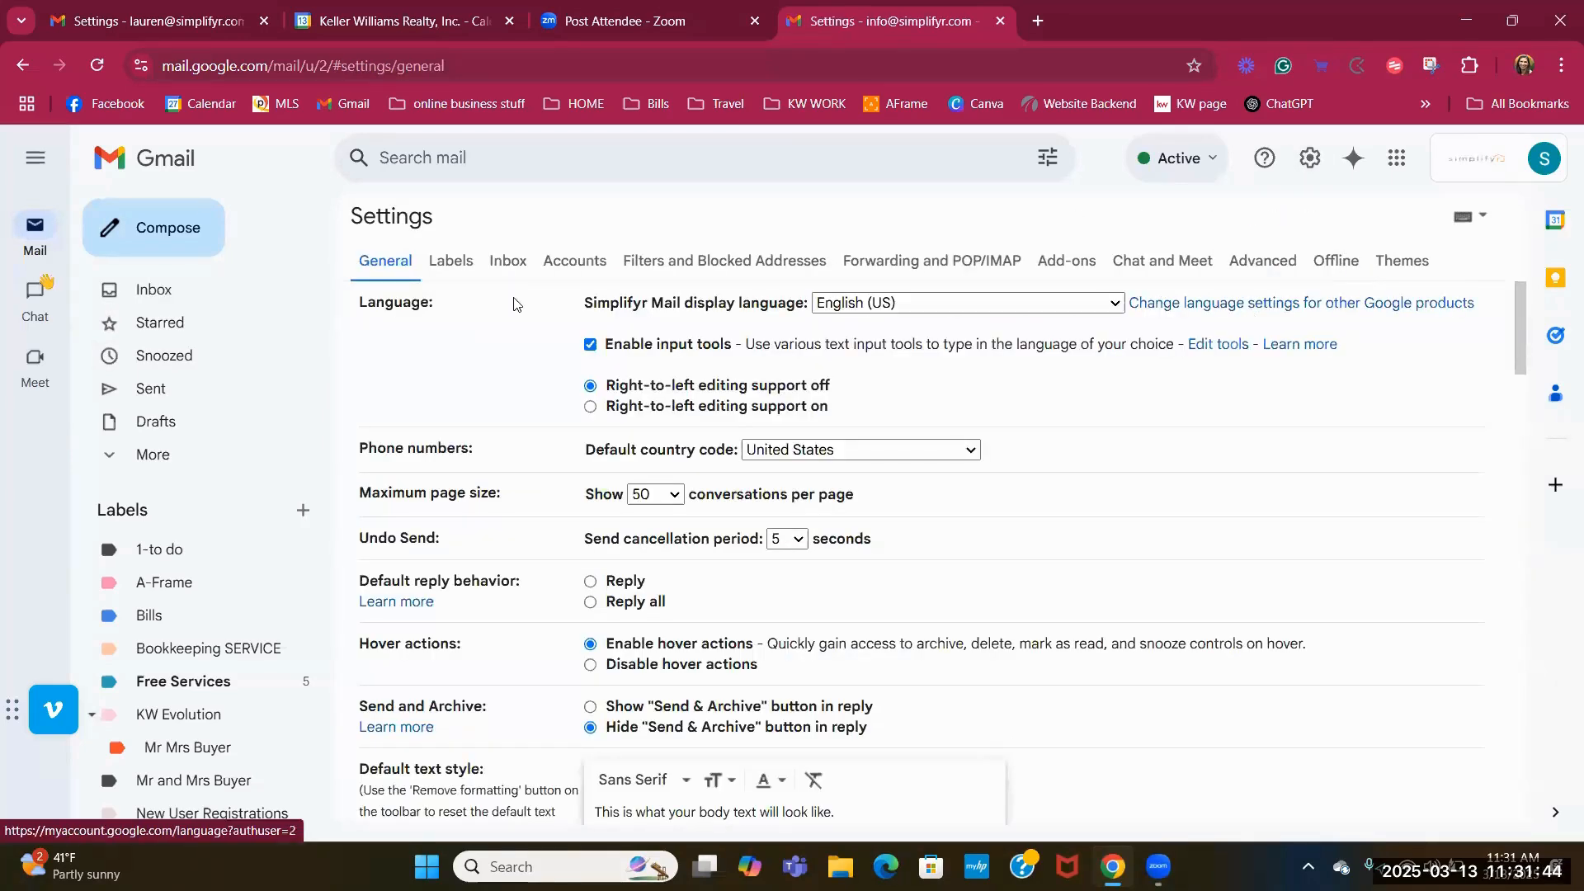
{"action": "left_click", "coordinate": [506, 268]}
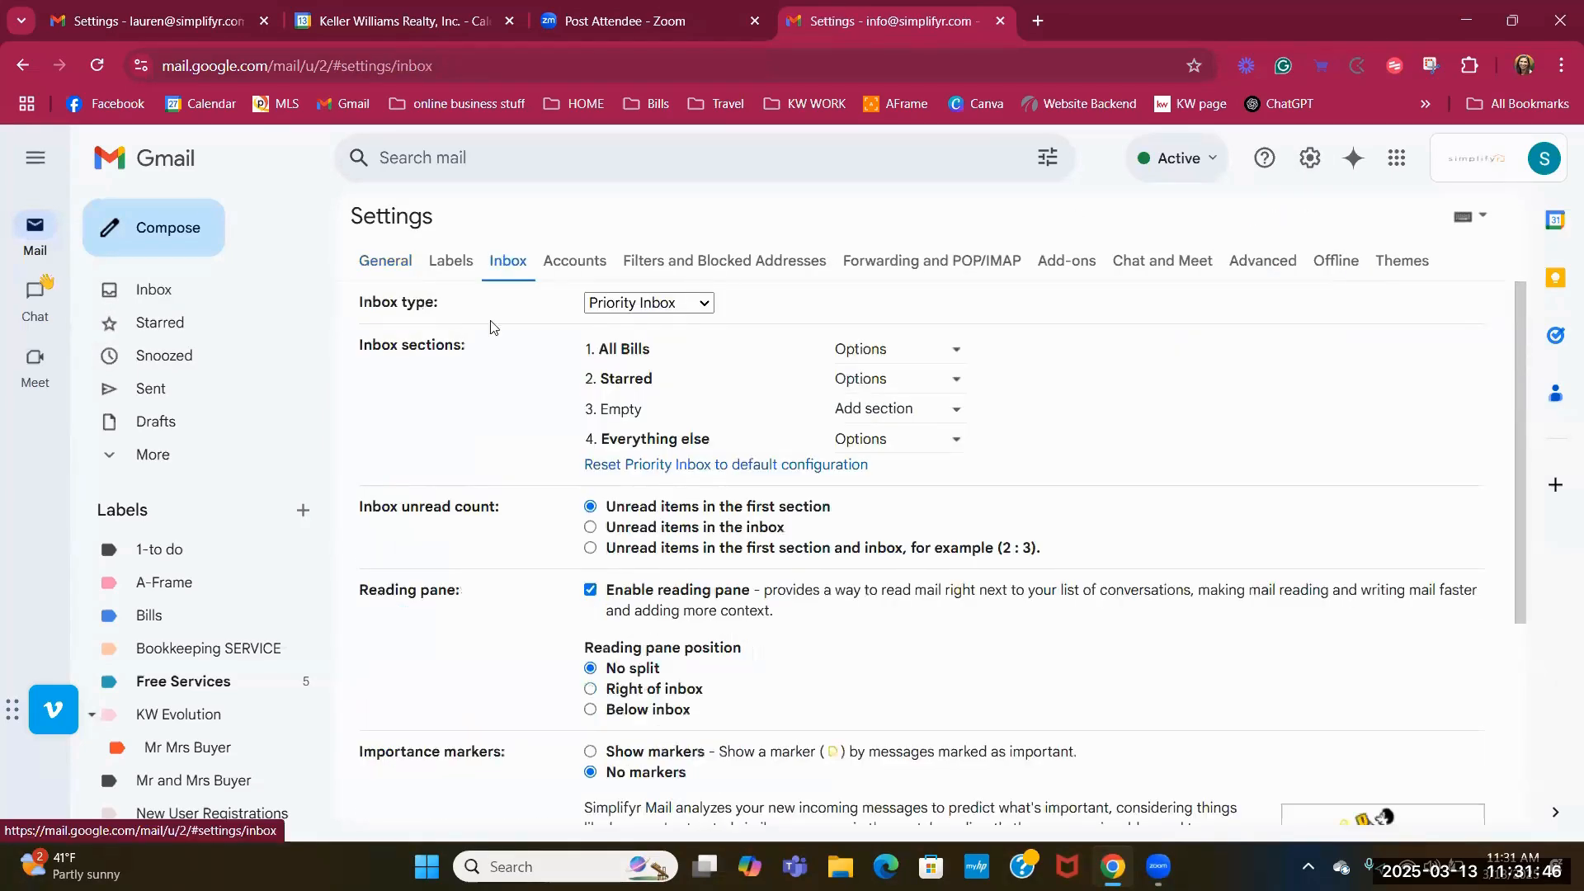
{"action": "left_click", "coordinate": [954, 358]}
{"action": "left_click", "coordinate": [957, 356]}
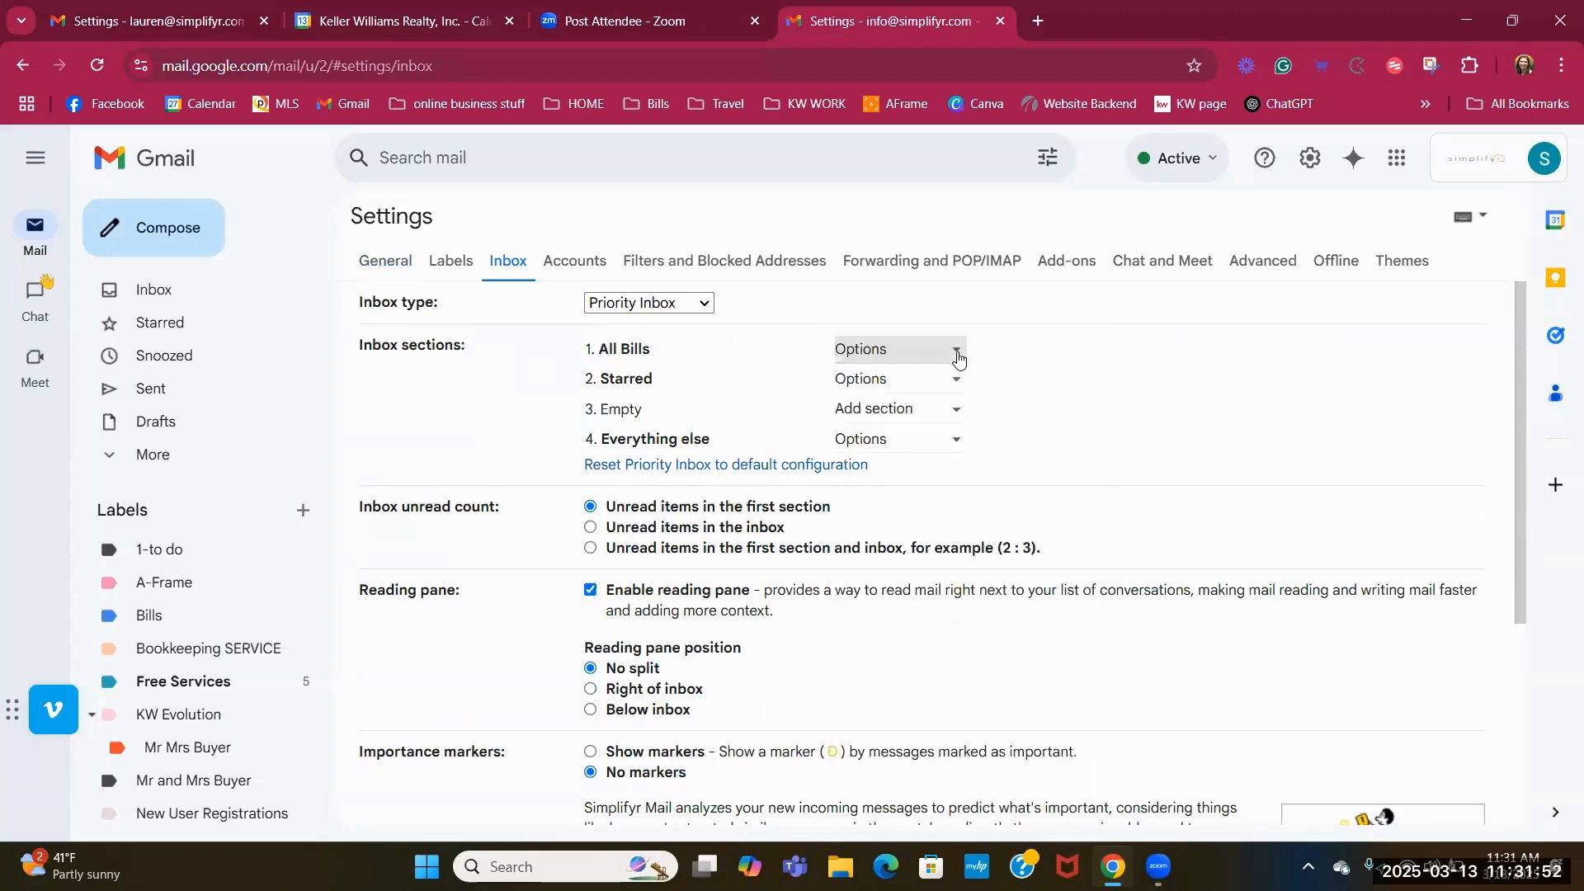
{"action": "left_click", "coordinate": [958, 357]}
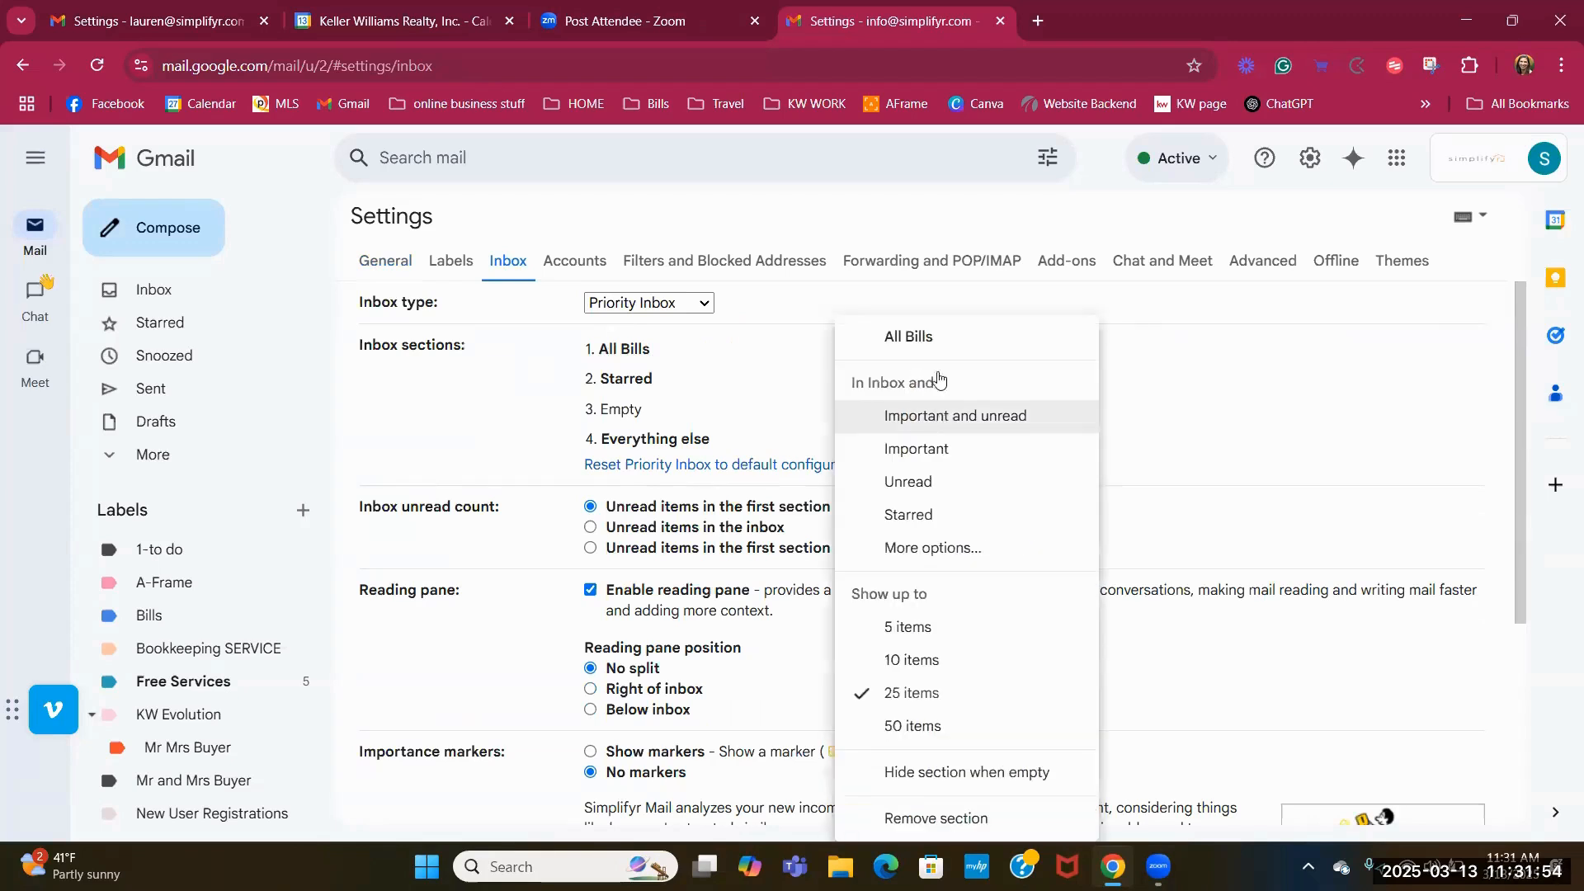
{"action": "left_click", "coordinate": [944, 413]}
Try Important for section 1, then set it to all Bookkeeping SERVICE mail.
{"action": "left_click", "coordinate": [950, 357]}
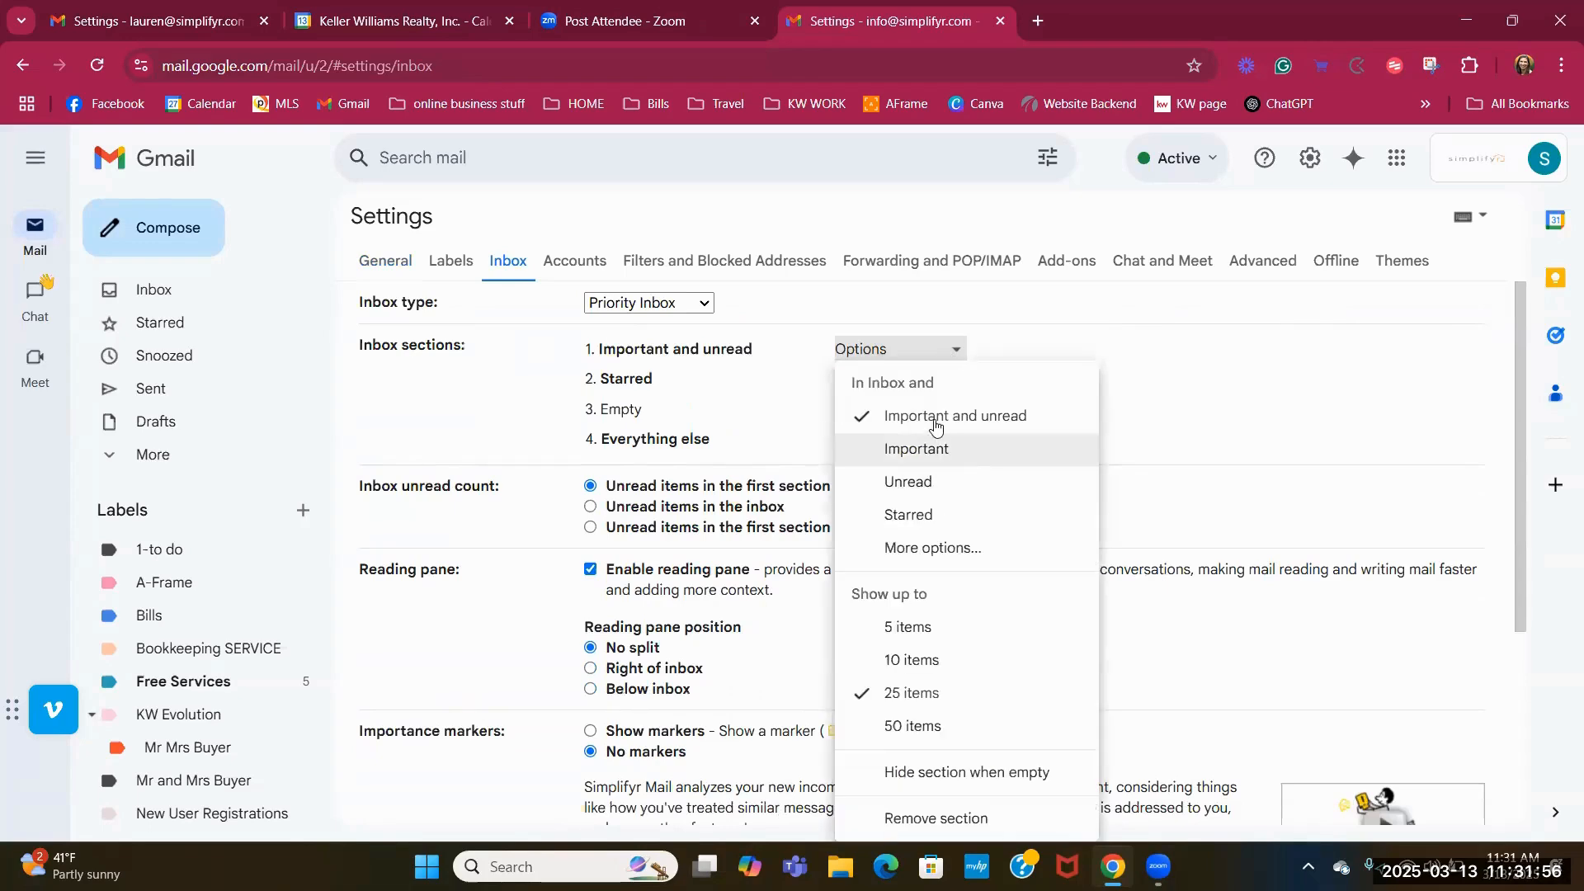
{"action": "left_click", "coordinate": [930, 451]}
{"action": "left_click", "coordinate": [950, 356]}
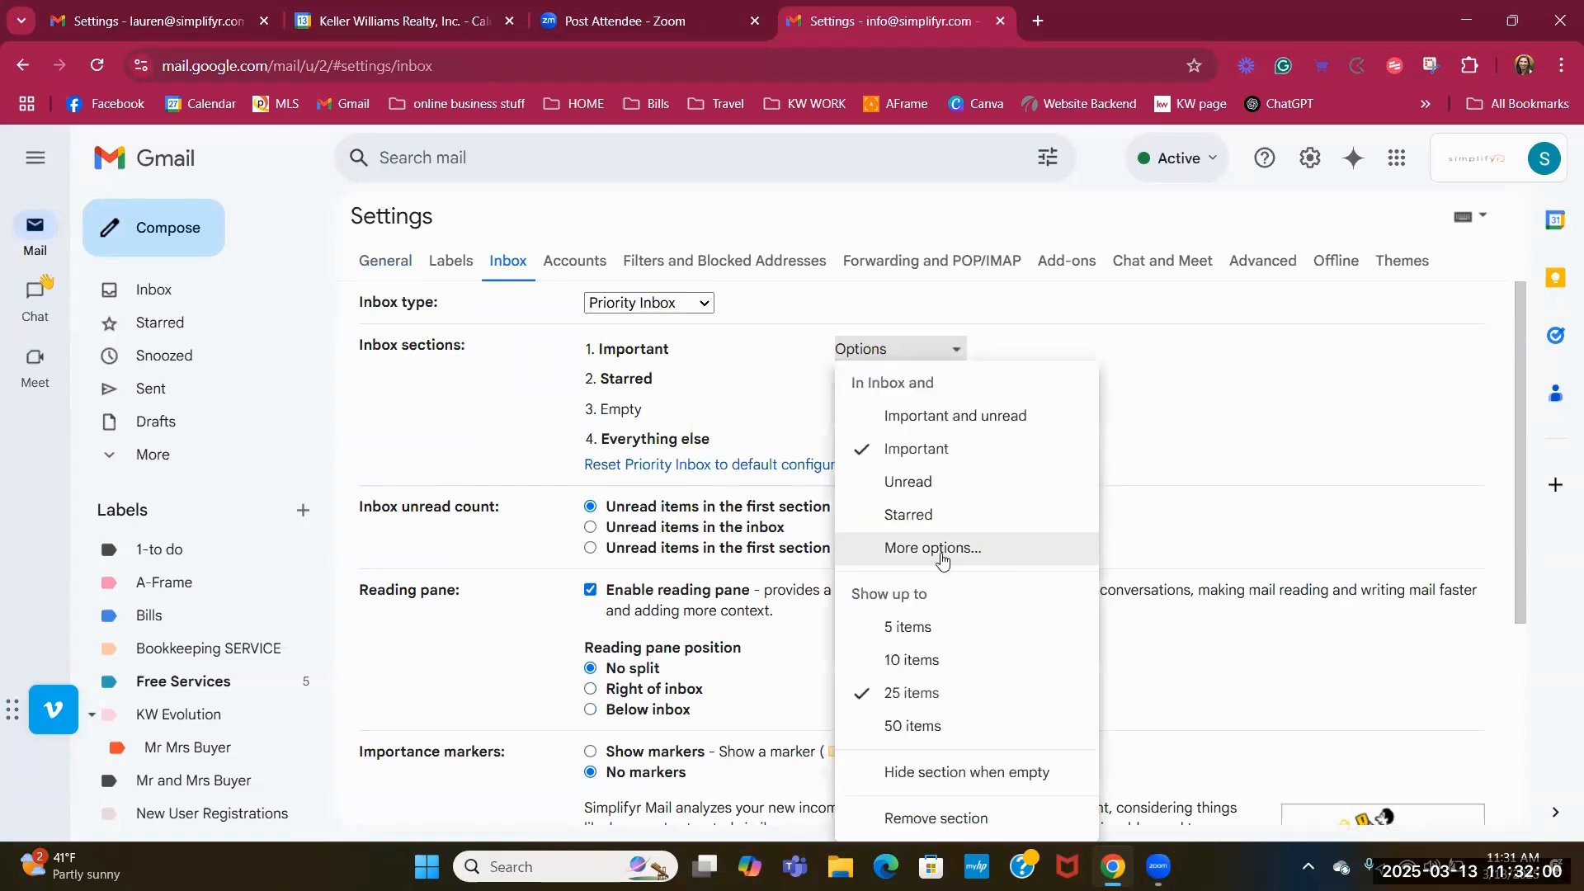
{"action": "left_click", "coordinate": [943, 552]}
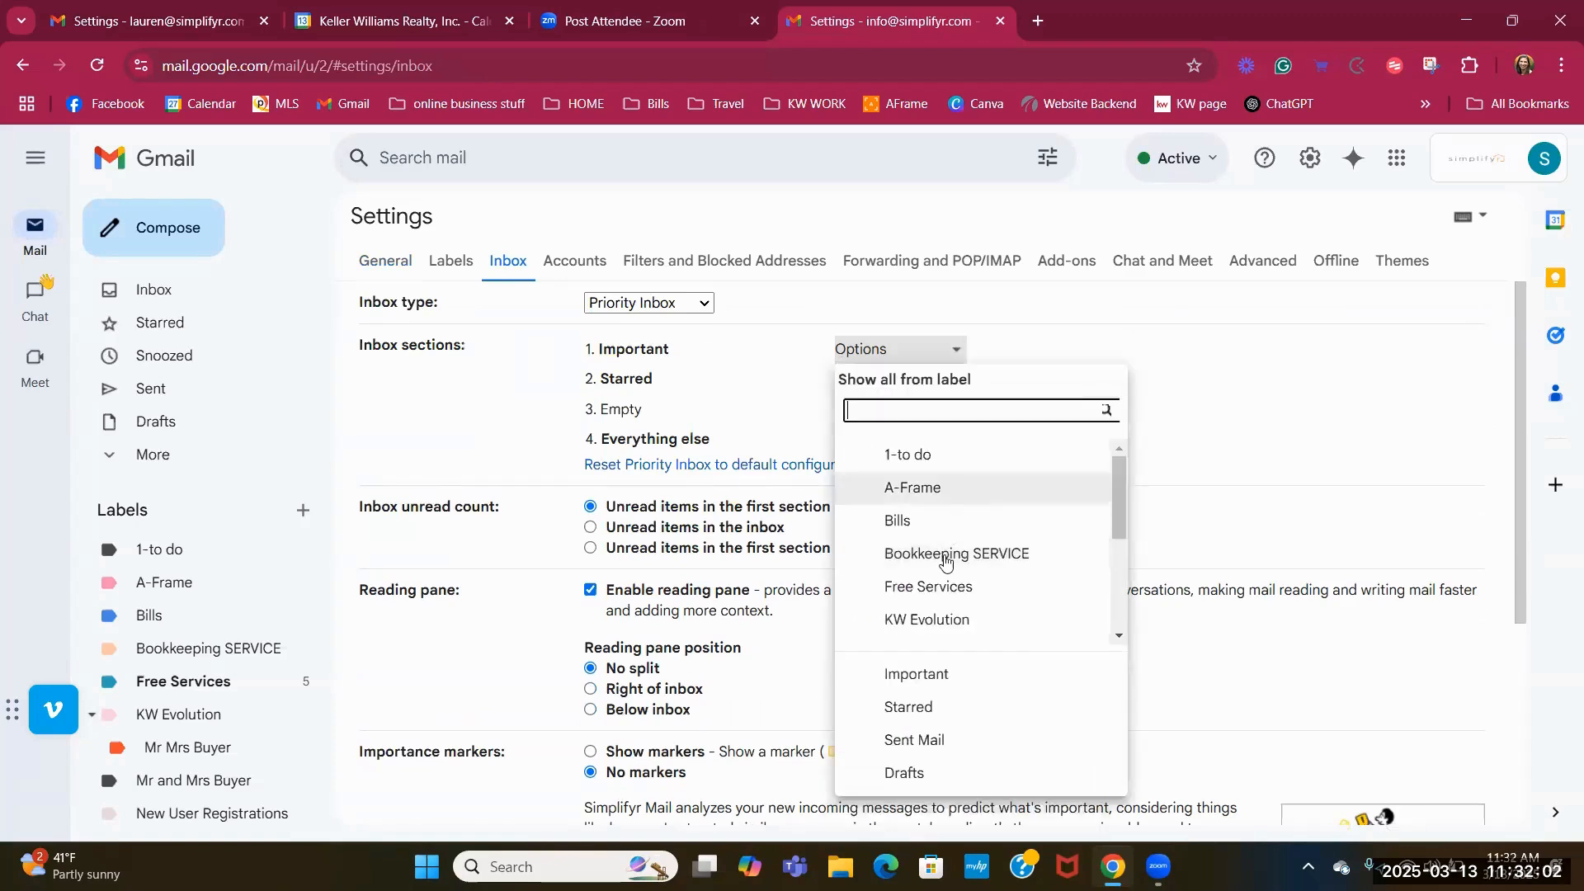
{"action": "left_click", "coordinate": [945, 554]}
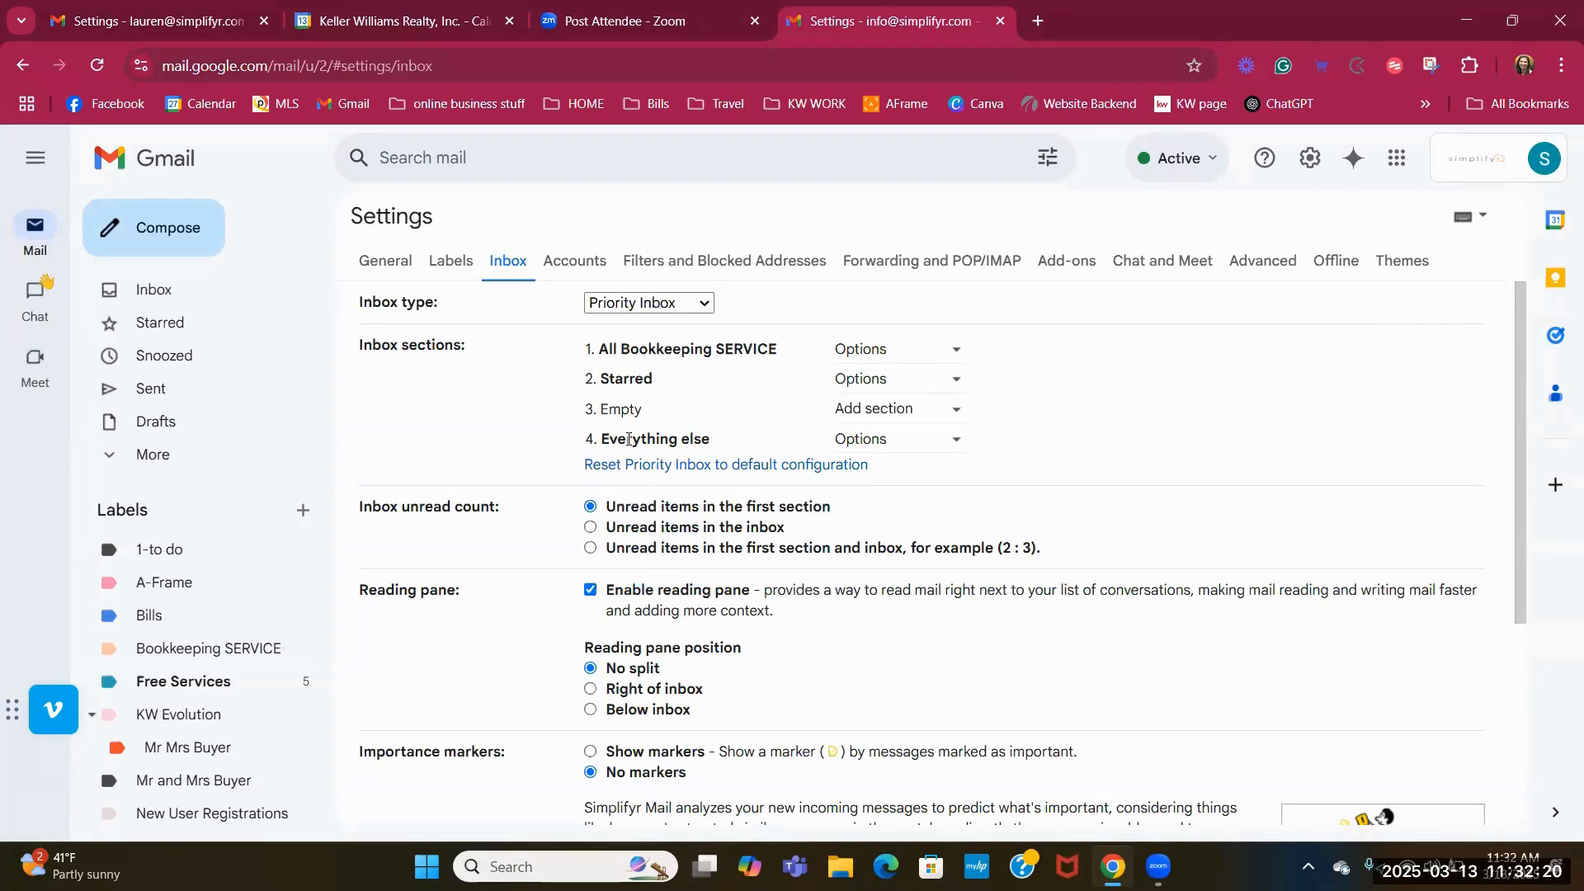
Open the other account's inbox and scroll through its Priority Inbox sections.
{"action": "left_click", "coordinate": [207, 29]}
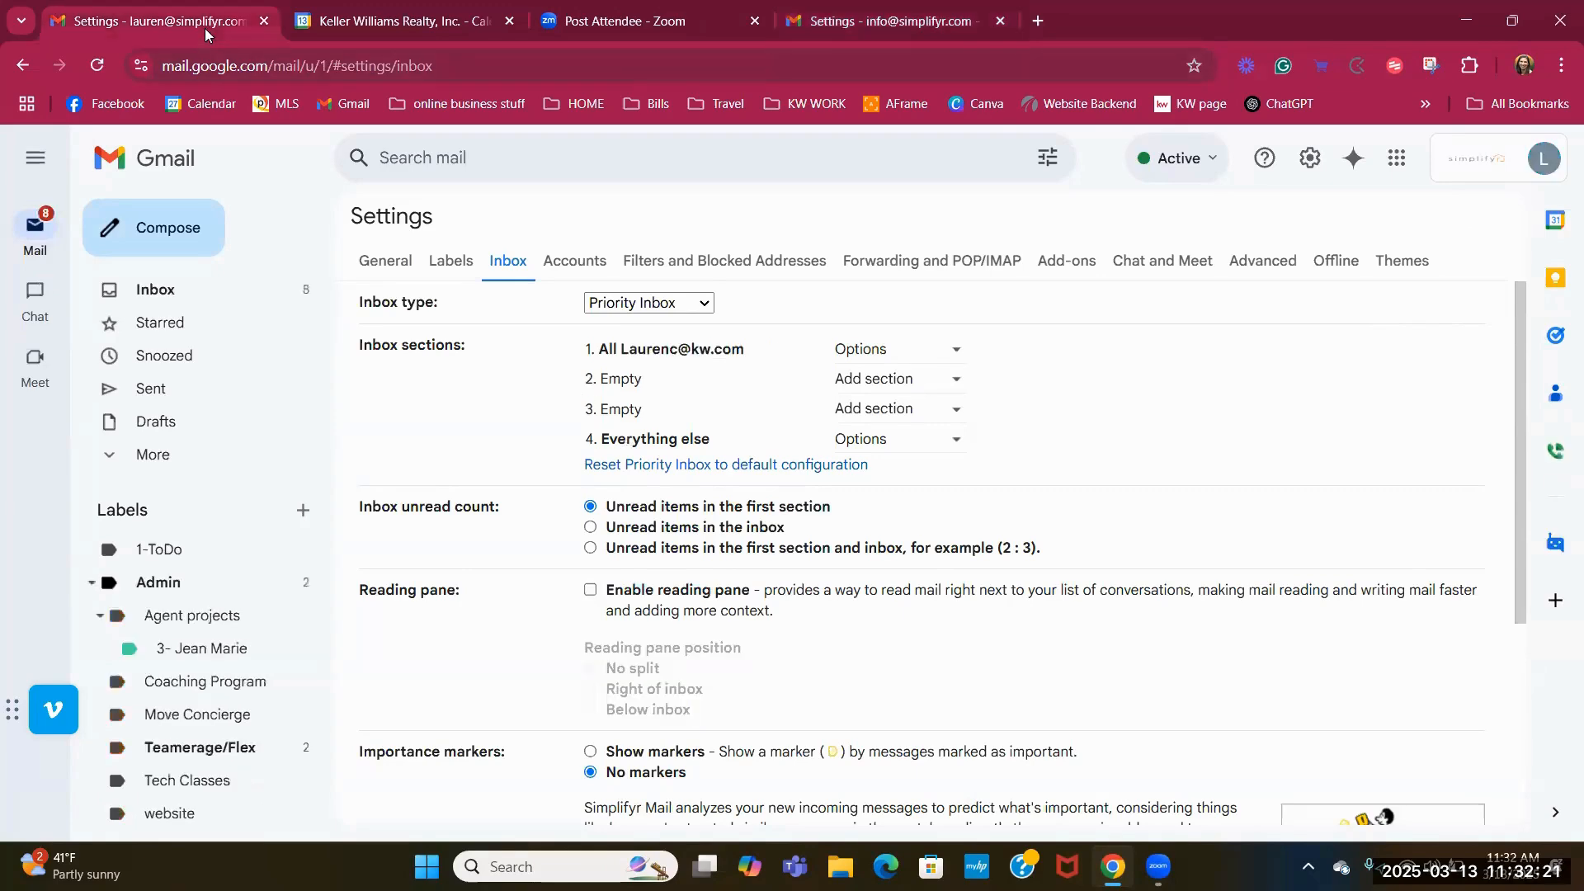
{"action": "left_click", "coordinate": [841, 20]}
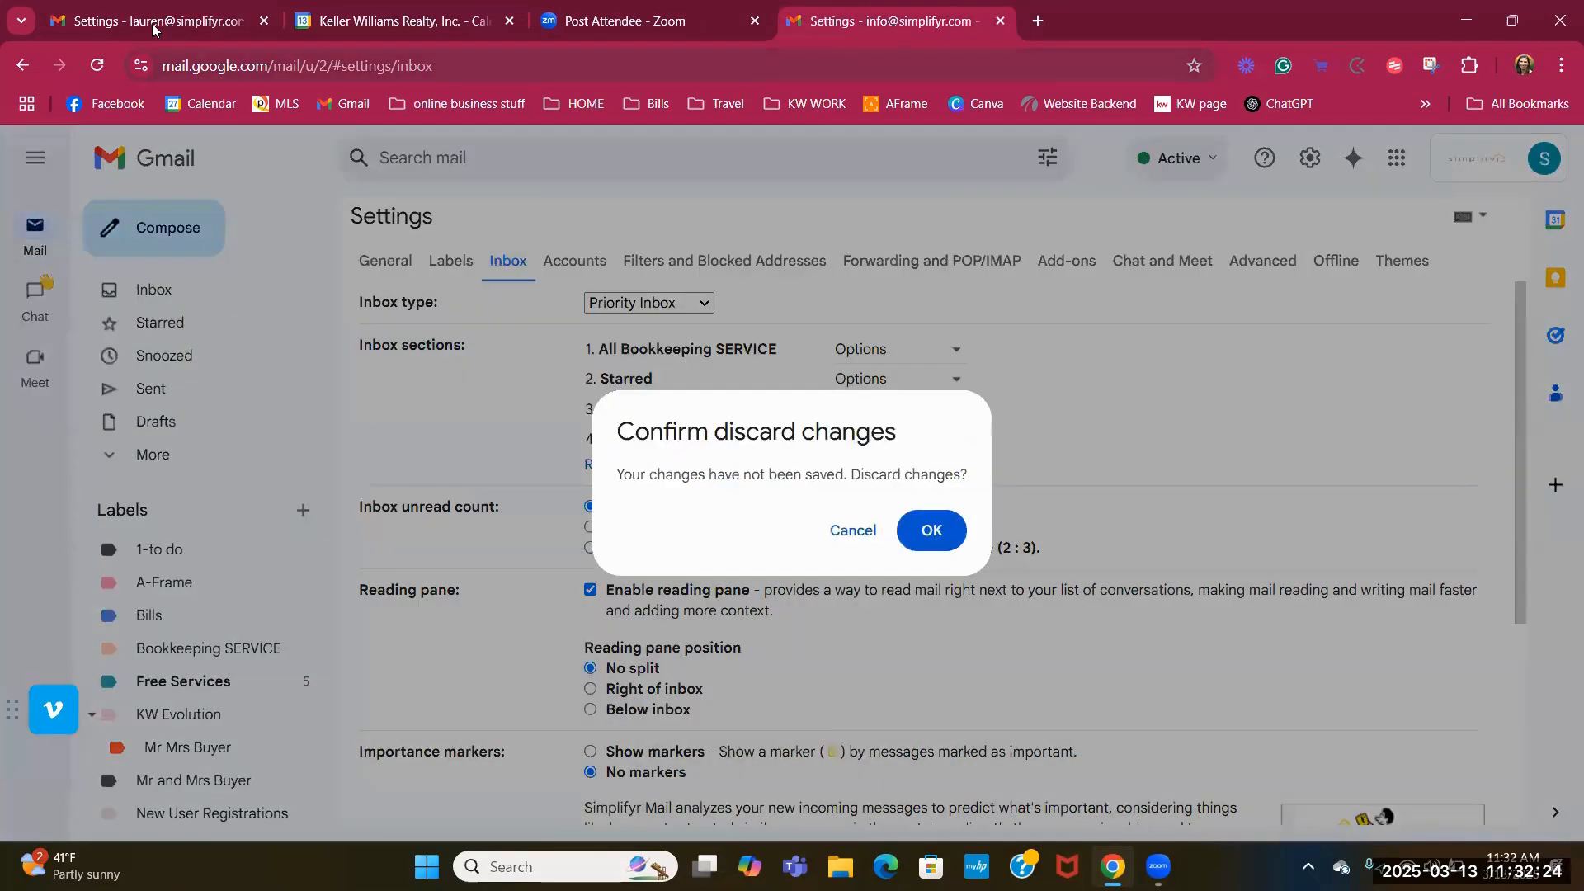
{"action": "left_click", "coordinate": [151, 22]}
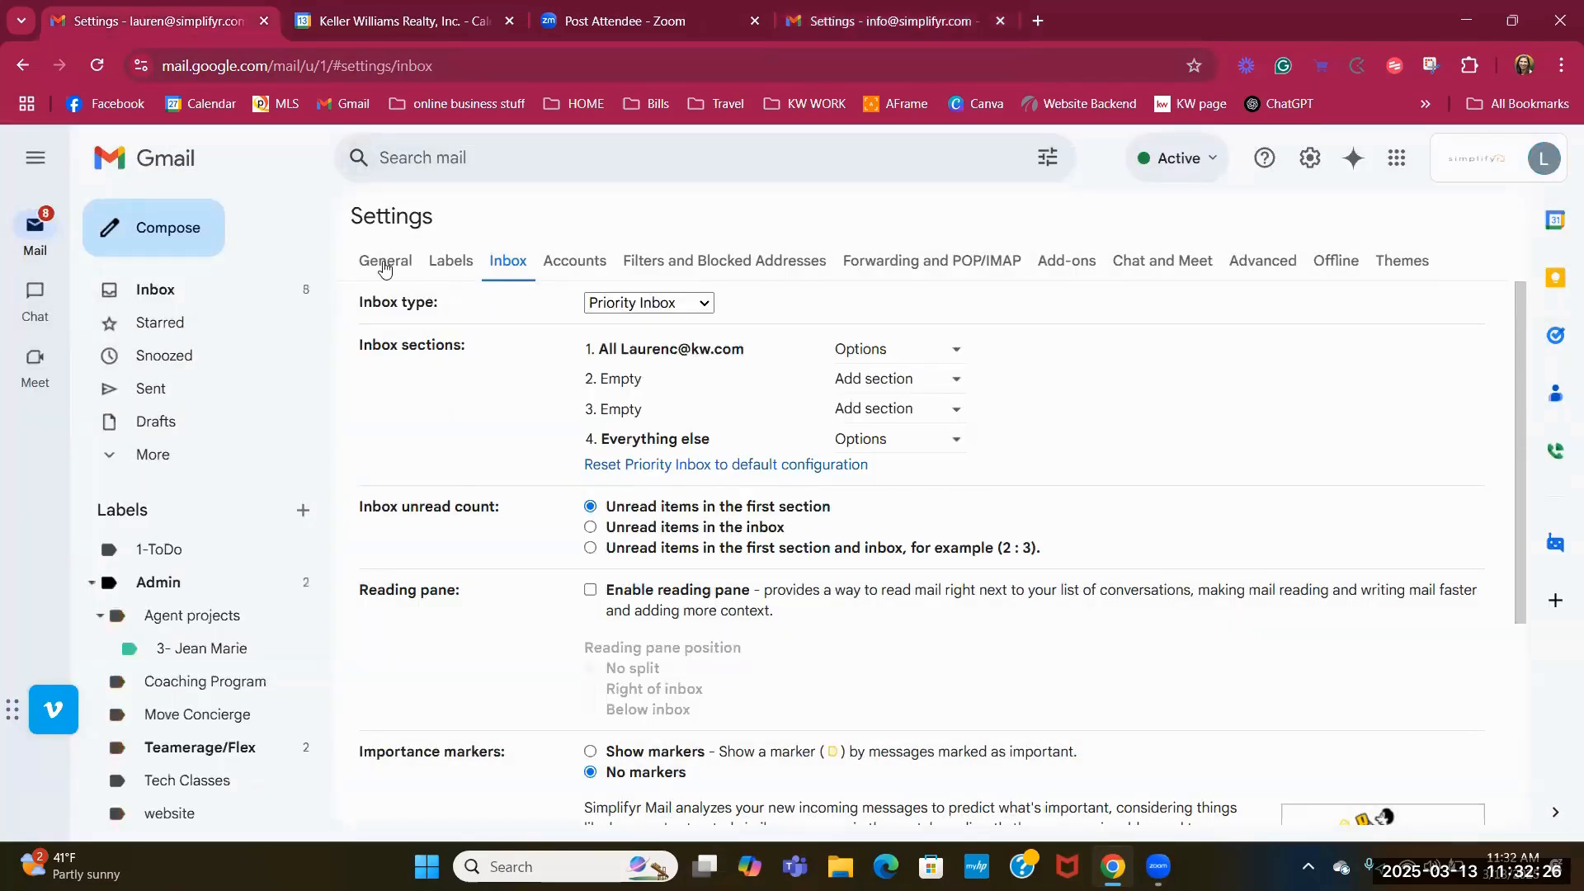
{"action": "left_click", "coordinate": [236, 294]}
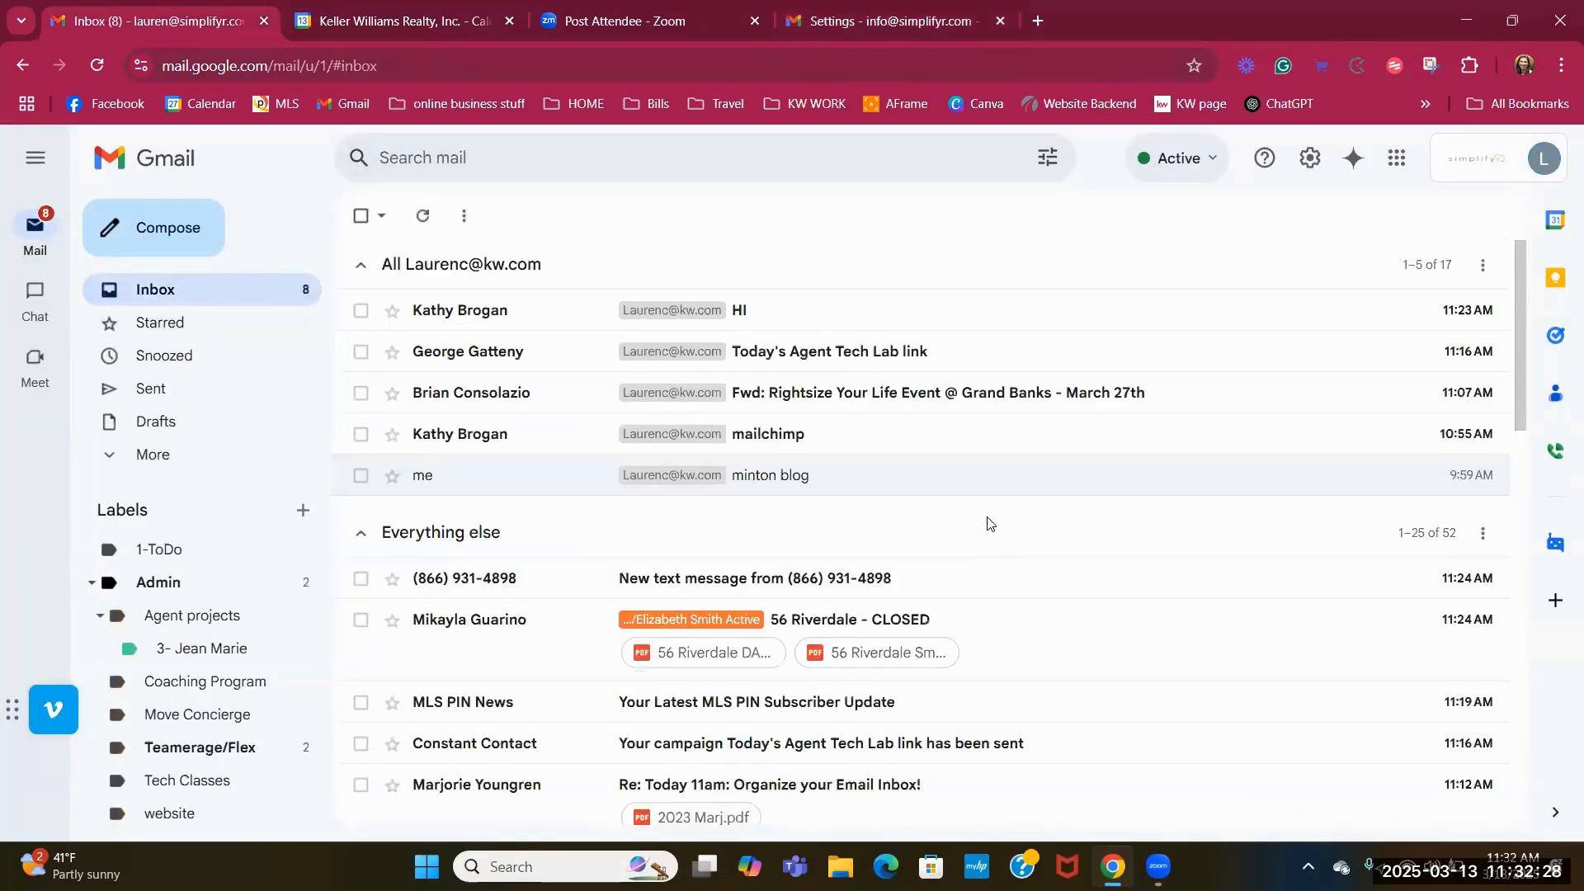
{"action": "scroll", "coordinate": [987, 524], "scroll_direction": "down", "scroll_amount": 3}
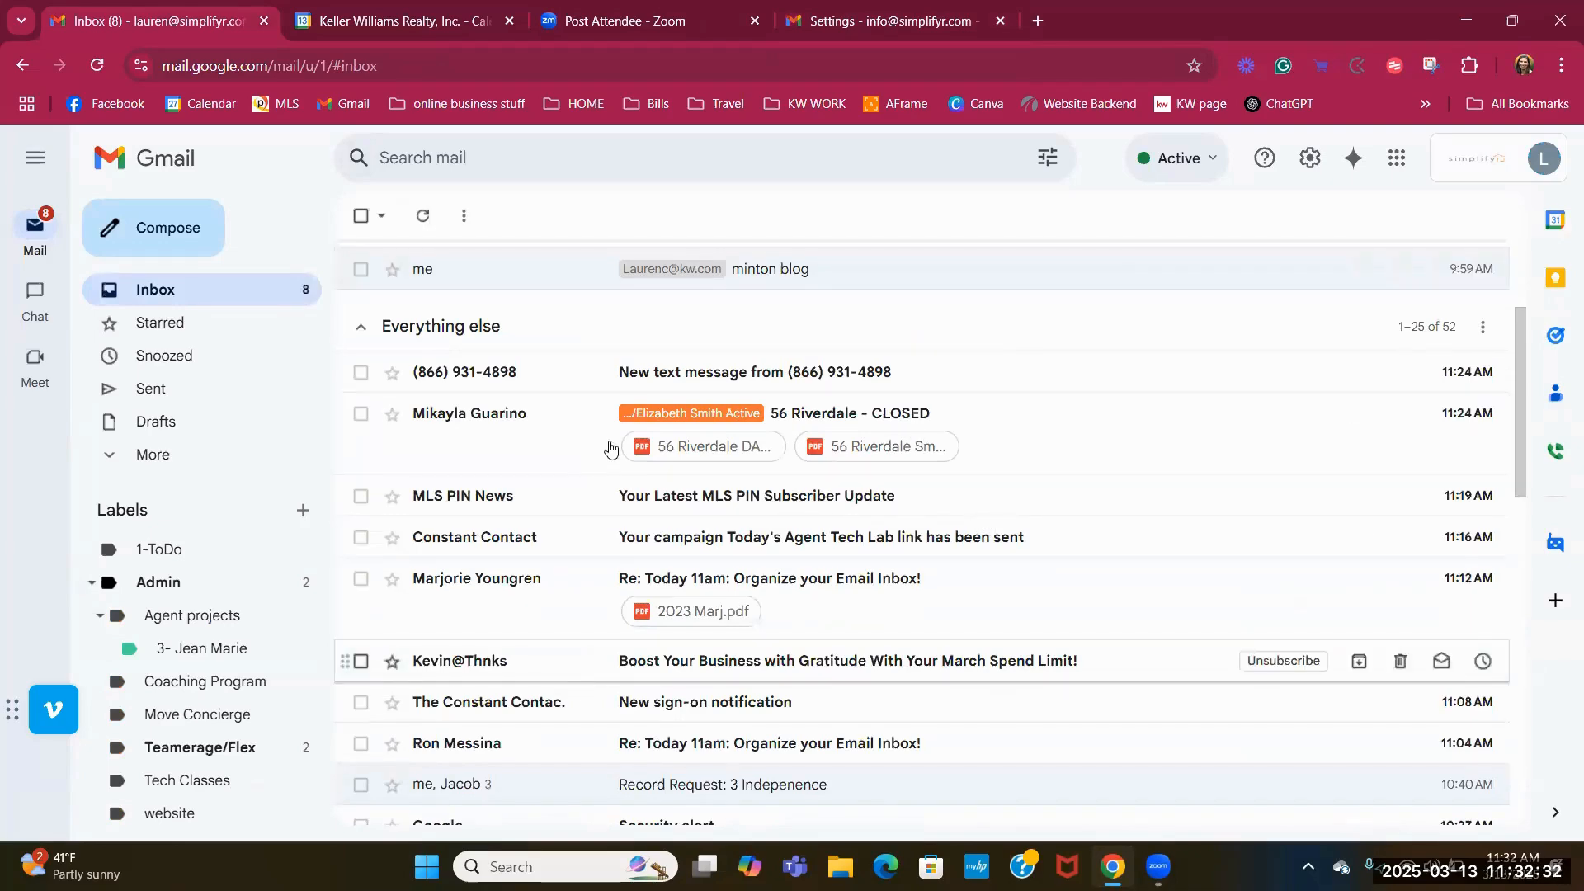
{"action": "scroll", "coordinate": [619, 429], "scroll_direction": "up", "scroll_amount": 3}
{"action": "scroll", "coordinate": [684, 594], "scroll_direction": "down", "scroll_amount": 4}
{"action": "scroll", "coordinate": [672, 568], "scroll_direction": "down", "scroll_amount": 6}
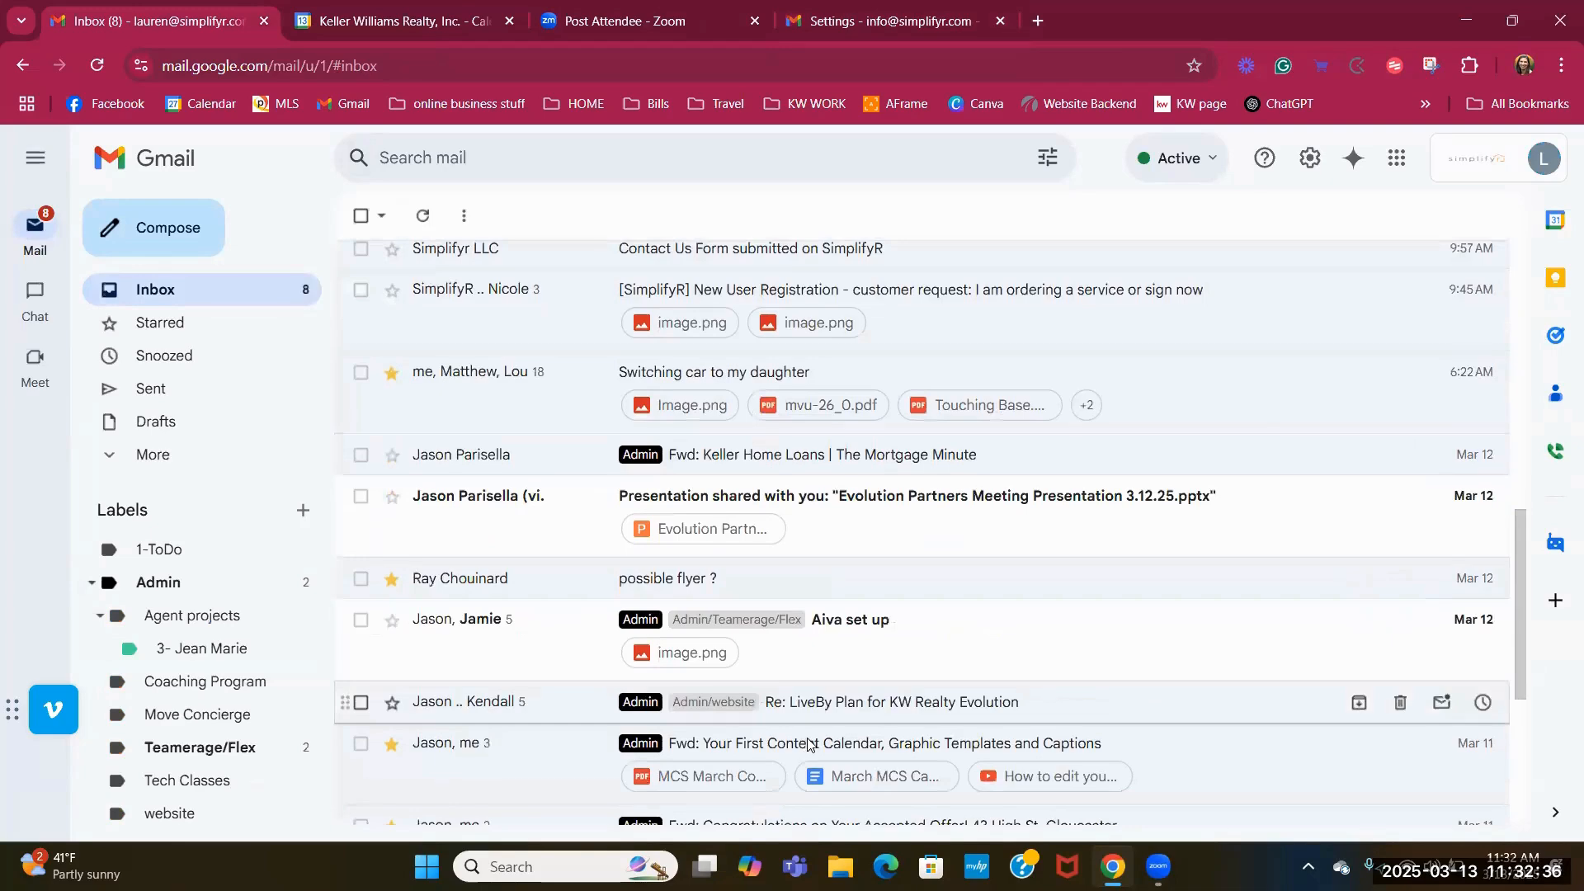
{"action": "scroll", "coordinate": [932, 486], "scroll_direction": "up", "scroll_amount": 6}
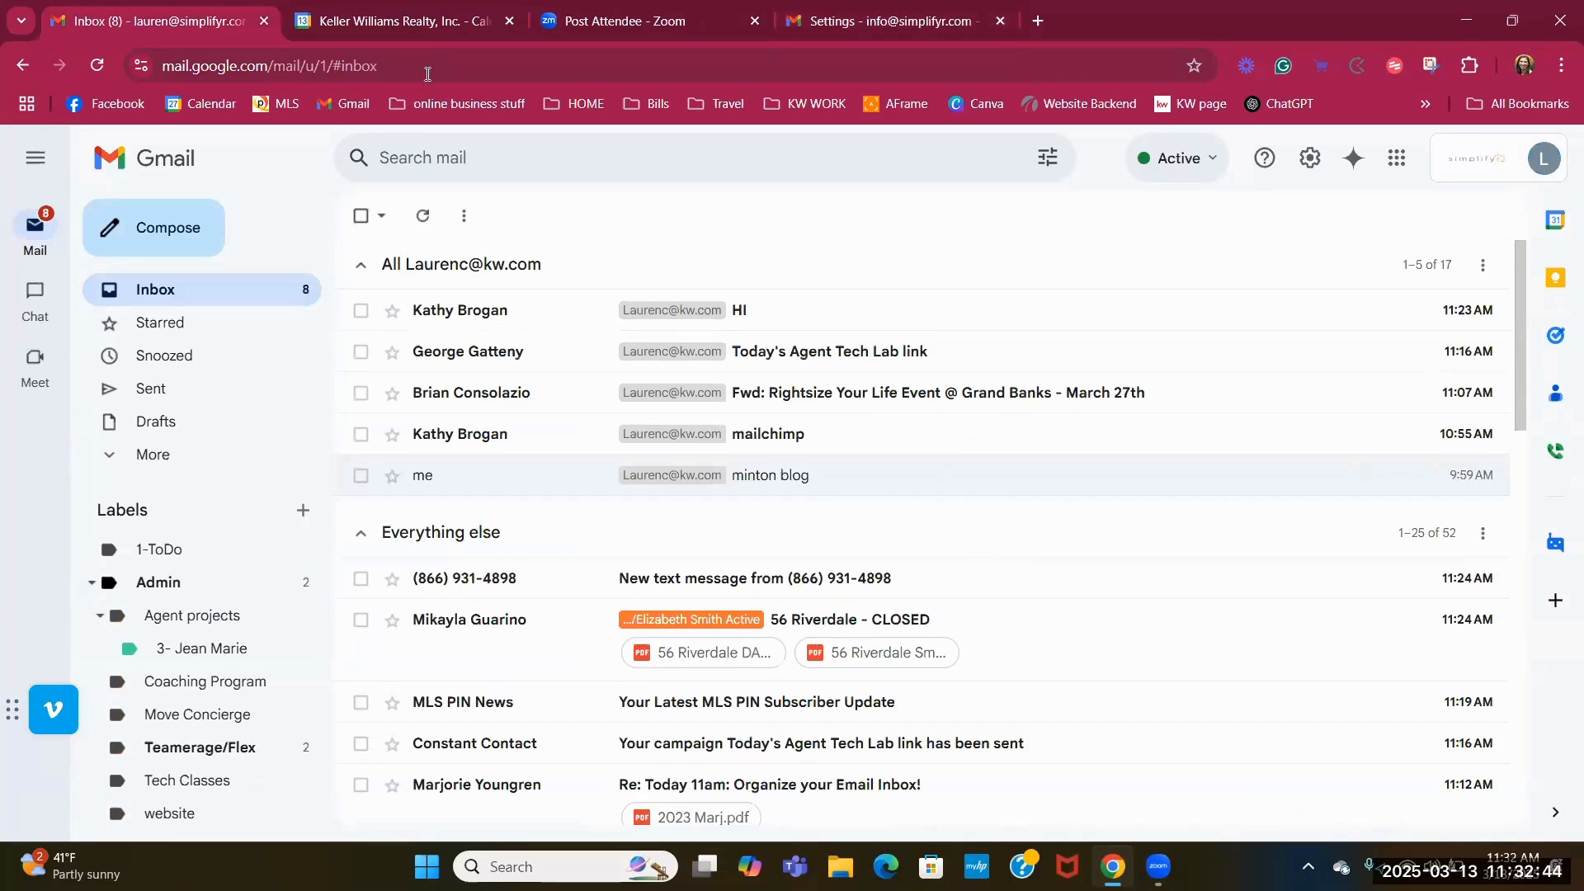
{"action": "left_click", "coordinate": [1313, 166]}
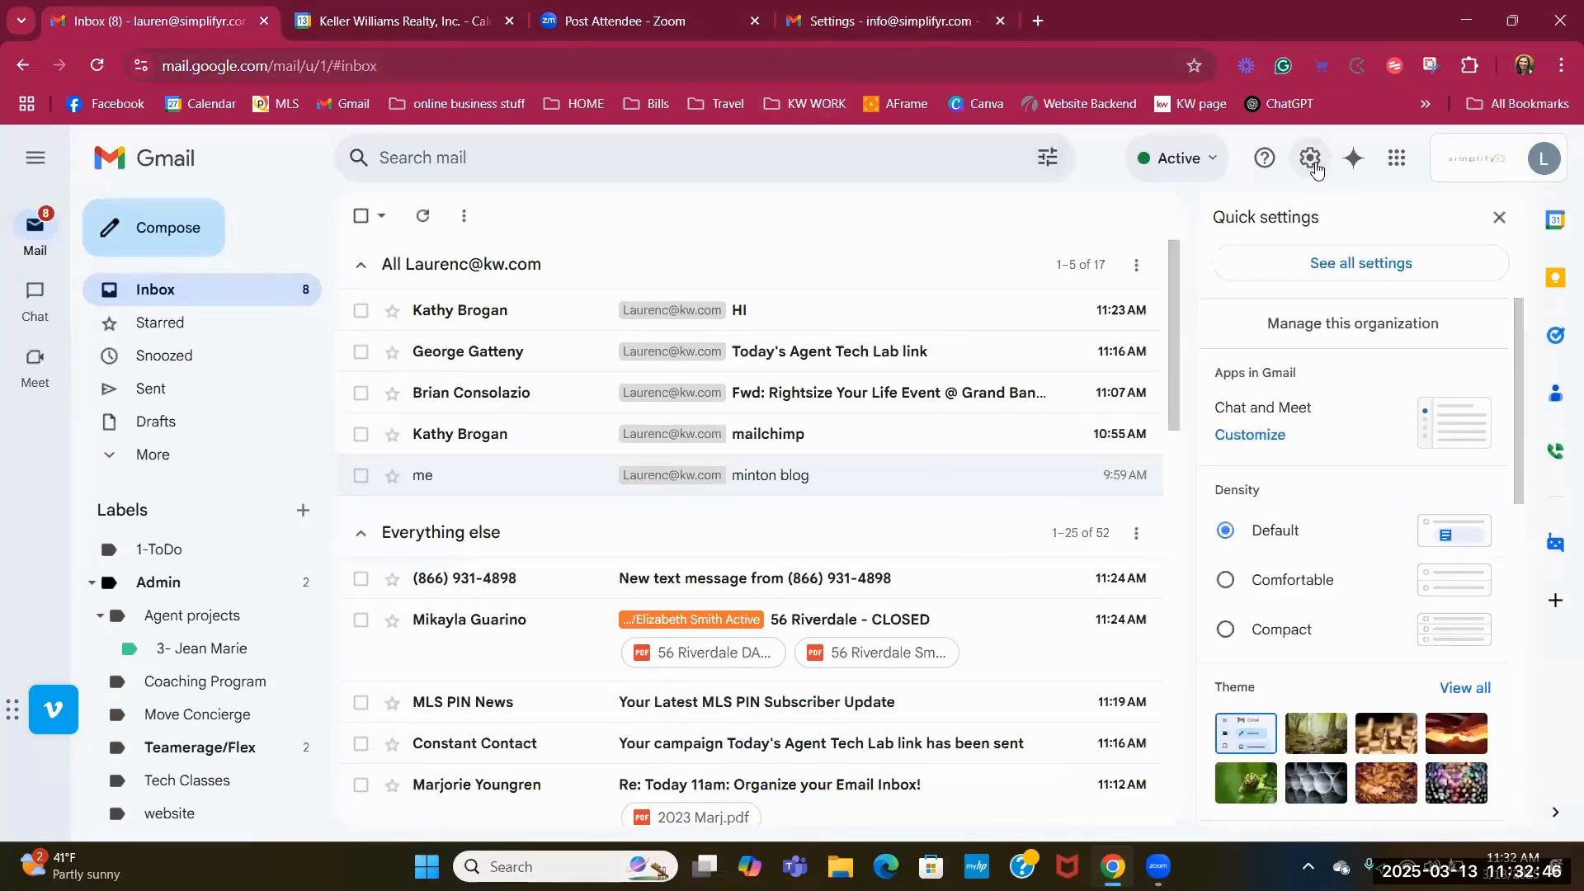
{"action": "left_click", "coordinate": [1393, 267]}
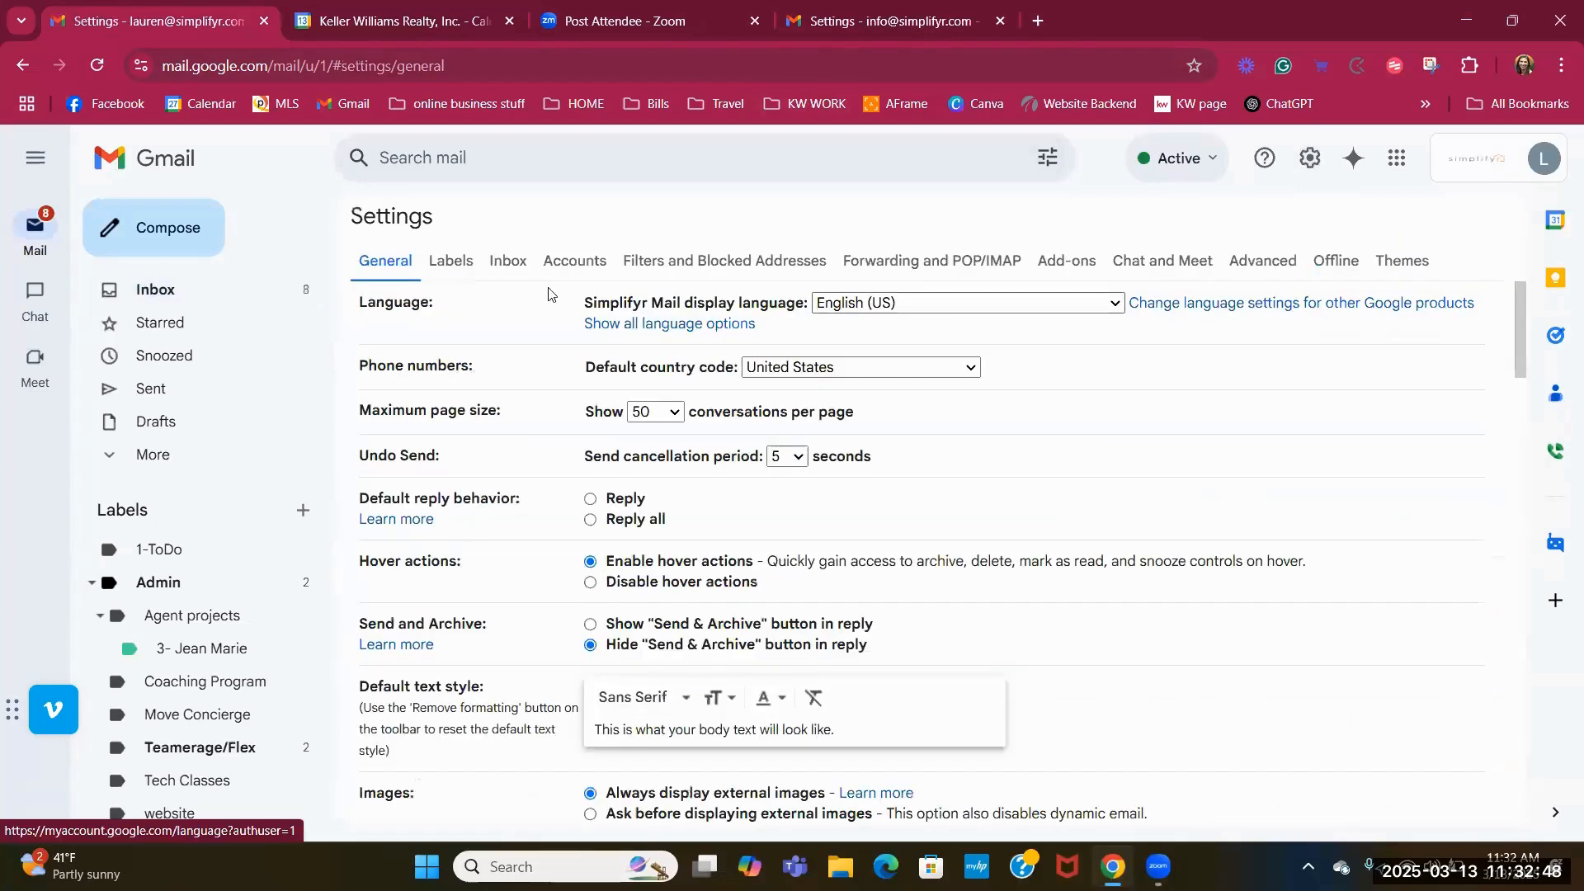
{"action": "left_click", "coordinate": [509, 267]}
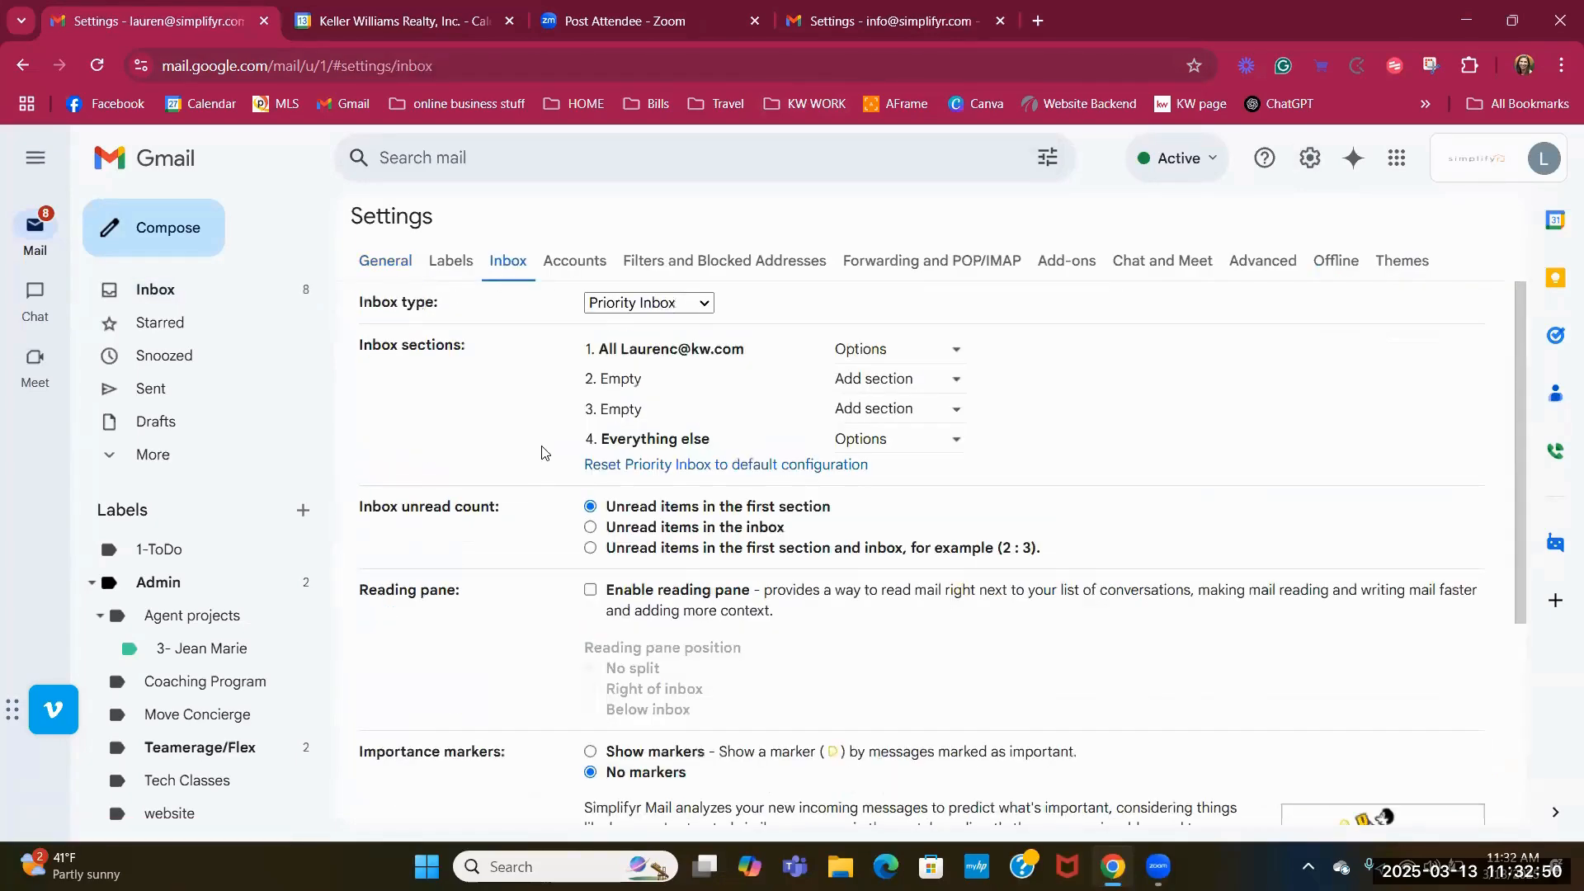
{"action": "left_click", "coordinate": [702, 466]}
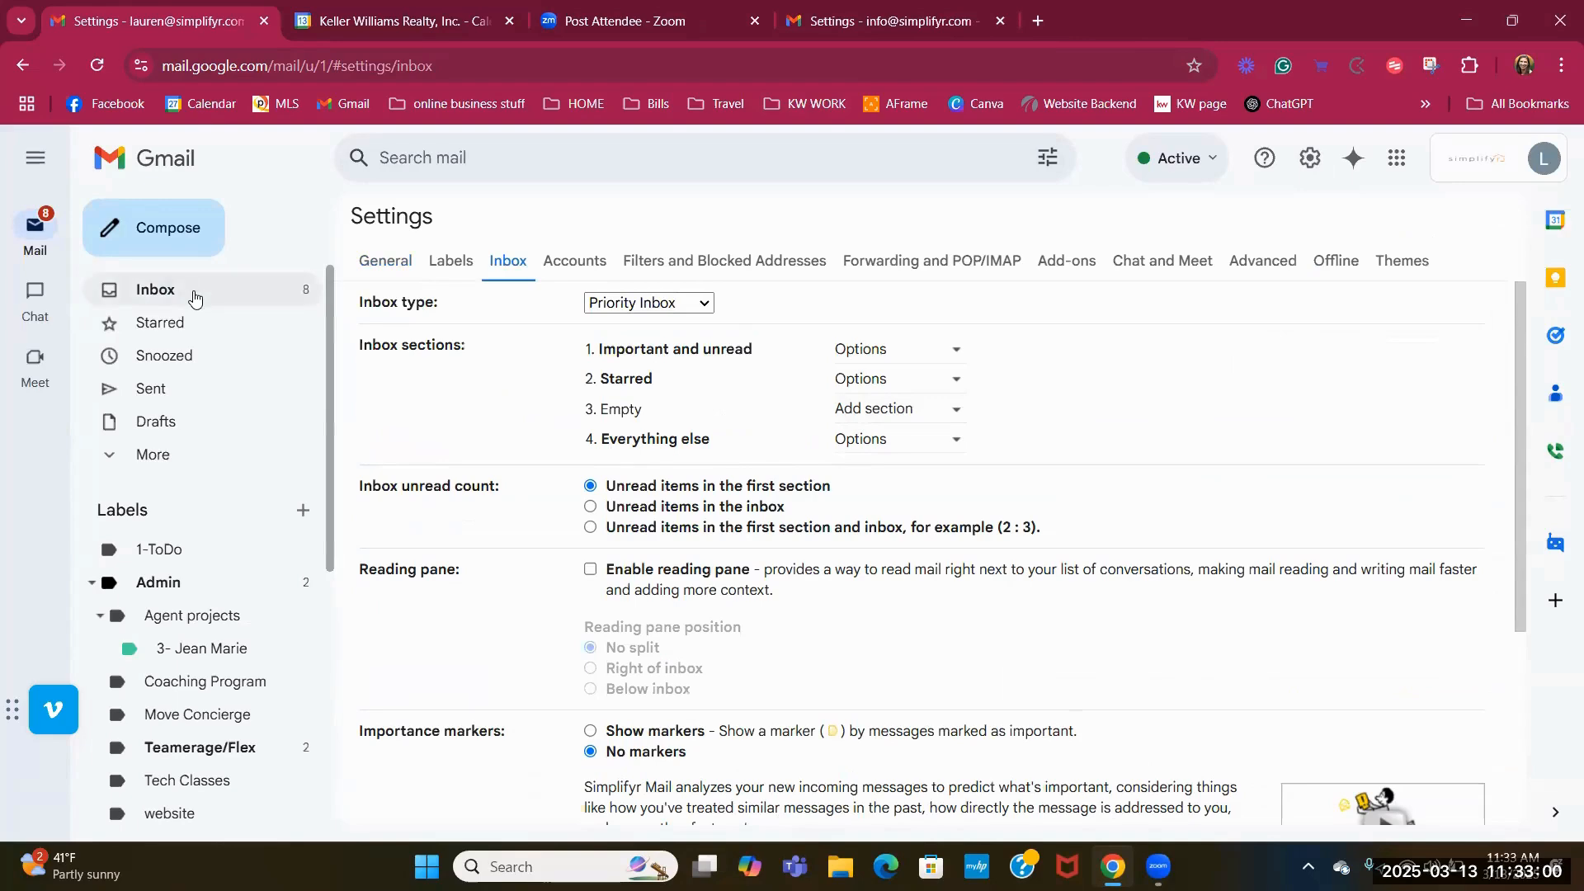
{"action": "left_click", "coordinate": [157, 290]}
{"action": "left_click", "coordinate": [931, 537]}
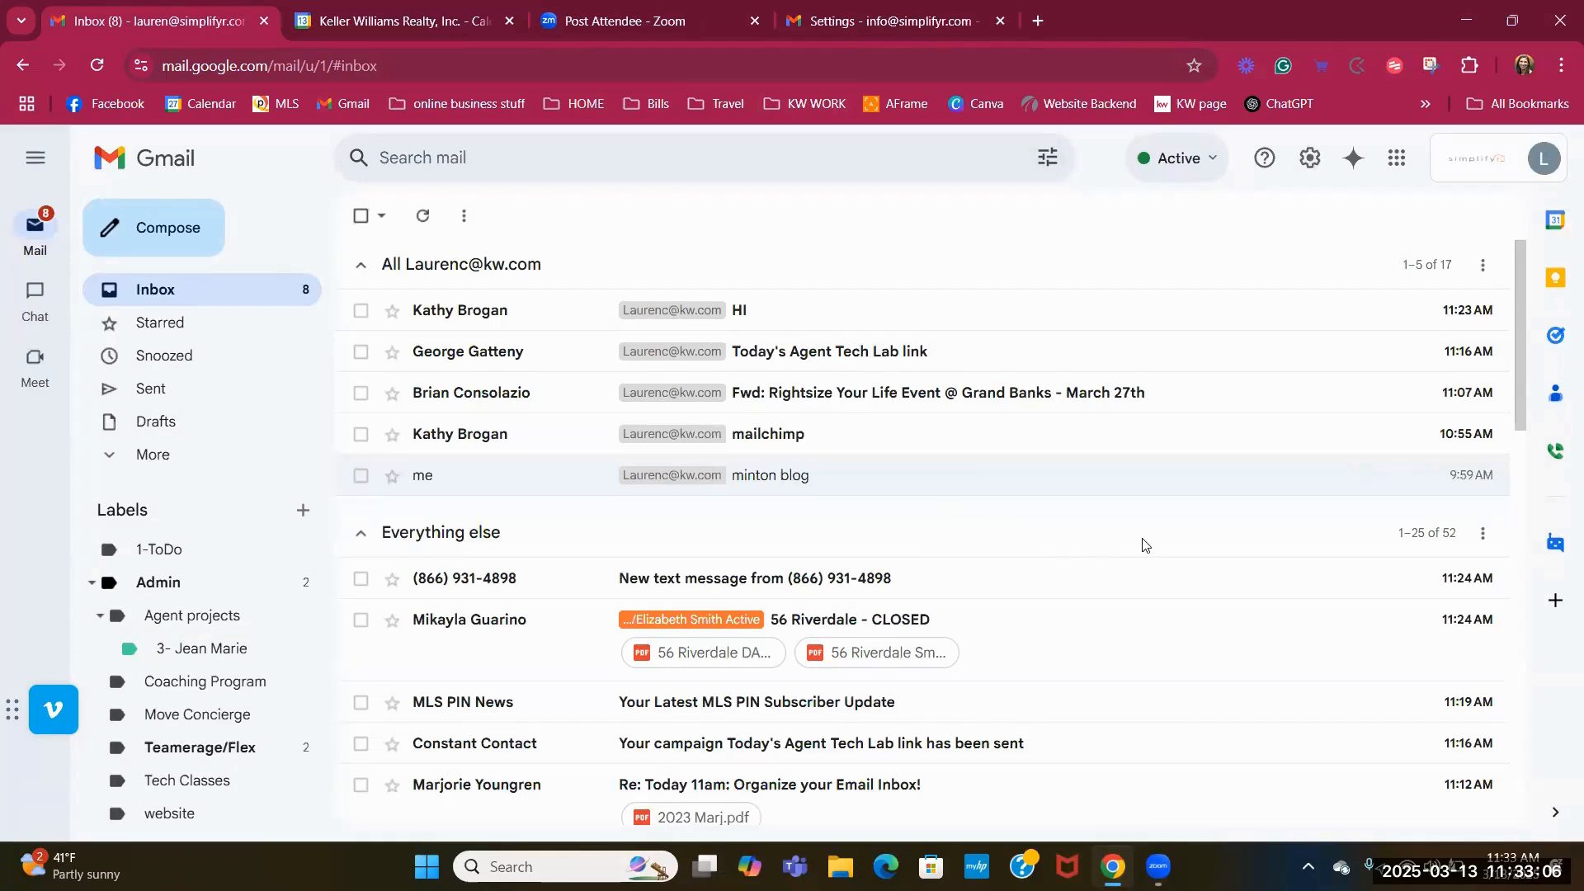
{"action": "scroll", "coordinate": [1138, 537], "scroll_direction": "down", "scroll_amount": 3}
{"action": "scroll", "coordinate": [1139, 544], "scroll_direction": "up", "scroll_amount": 3}
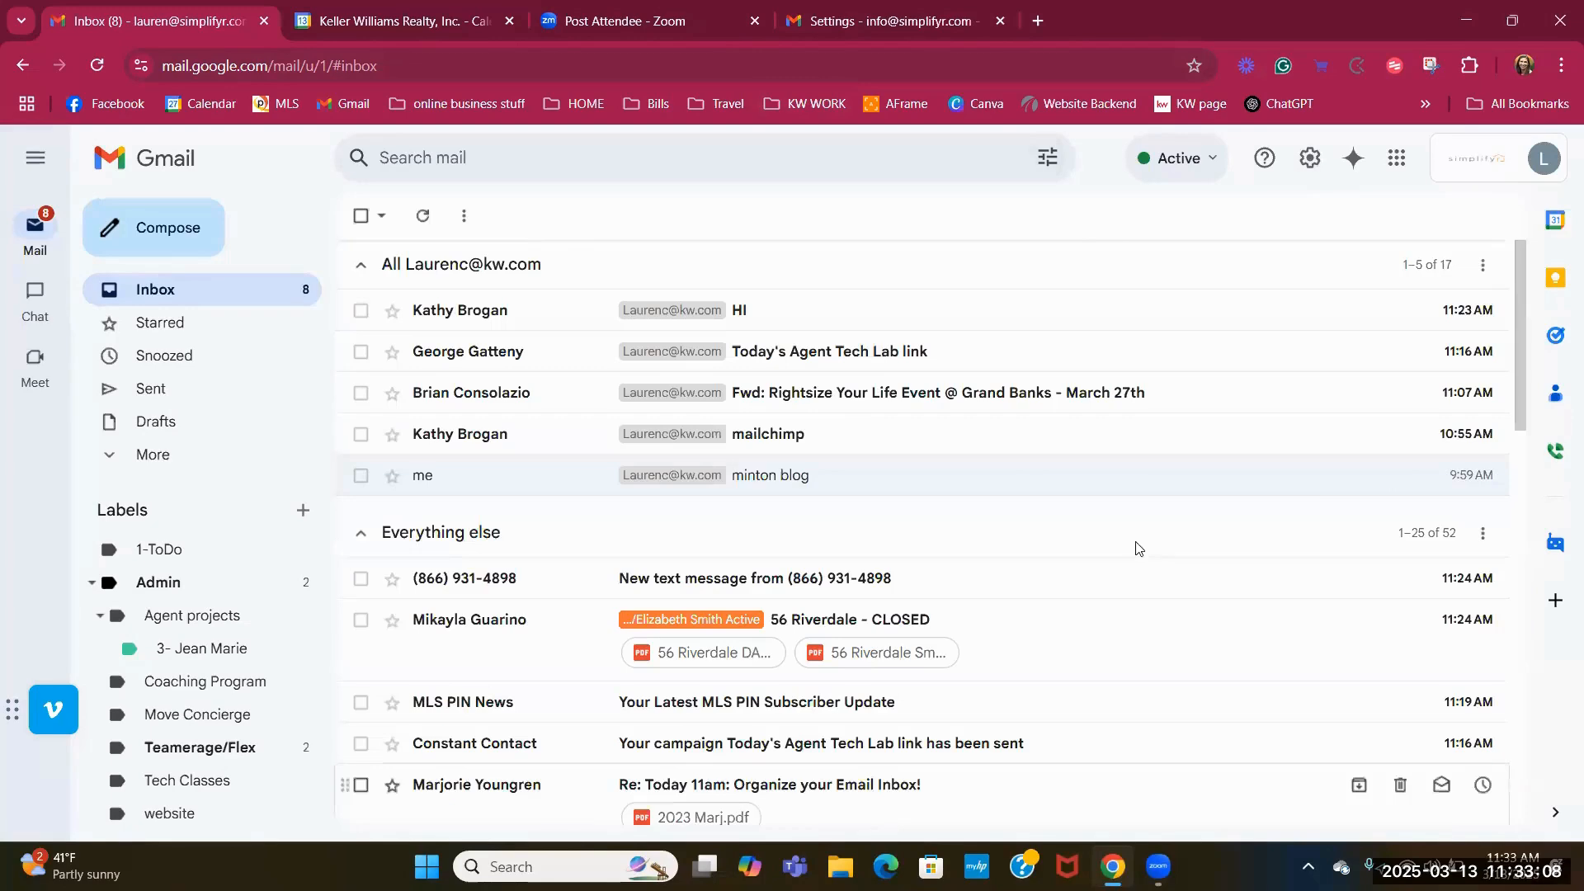
{"action": "left_click", "coordinate": [1477, 176]}
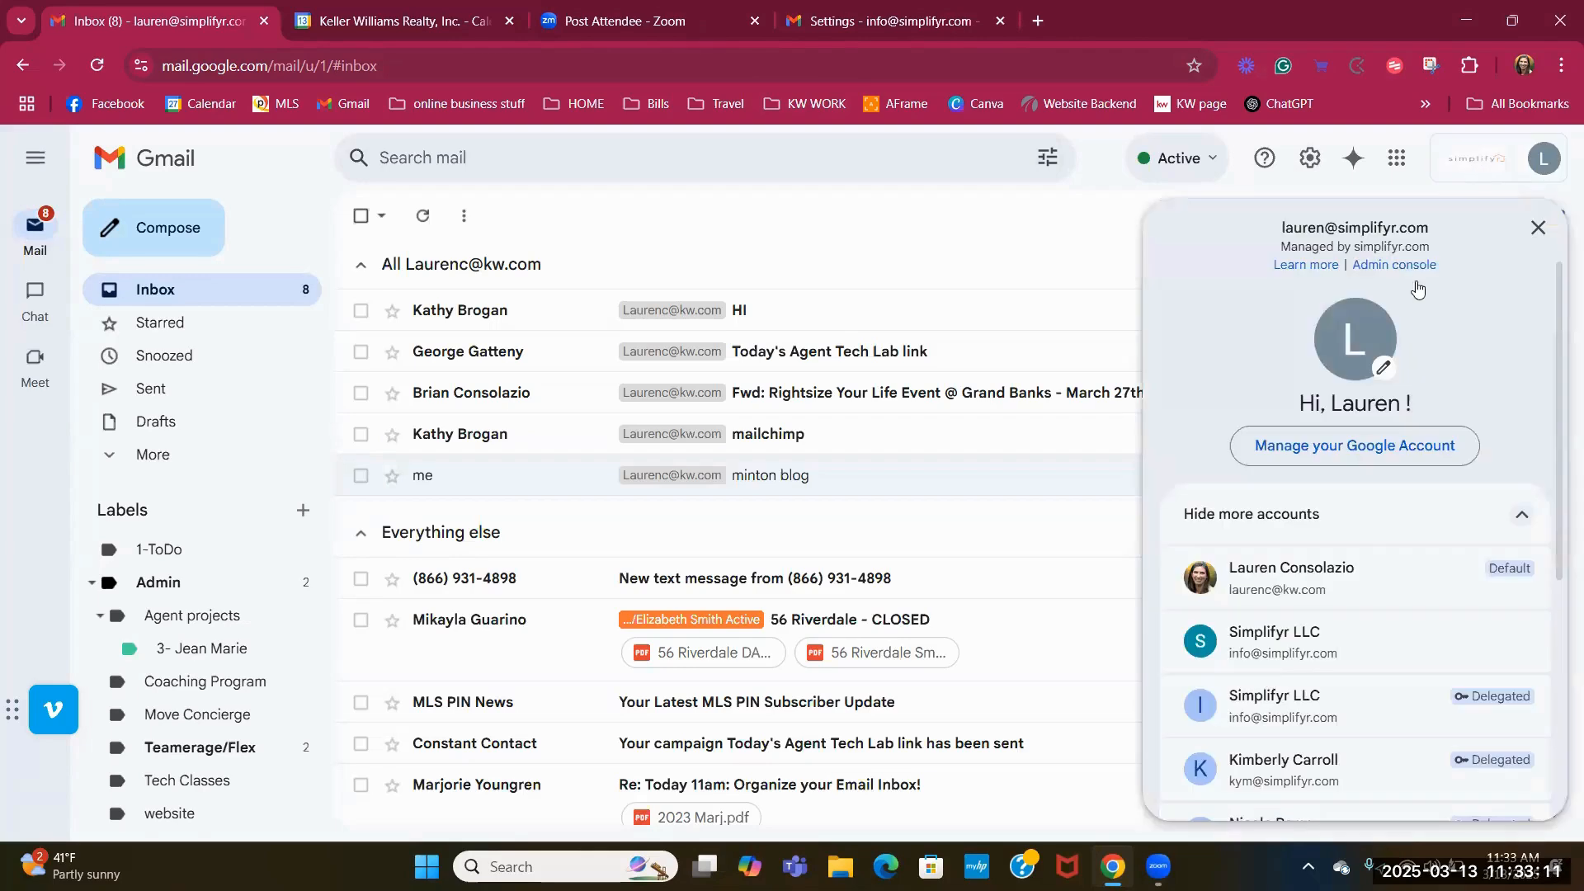
{"action": "left_click", "coordinate": [1345, 574]}
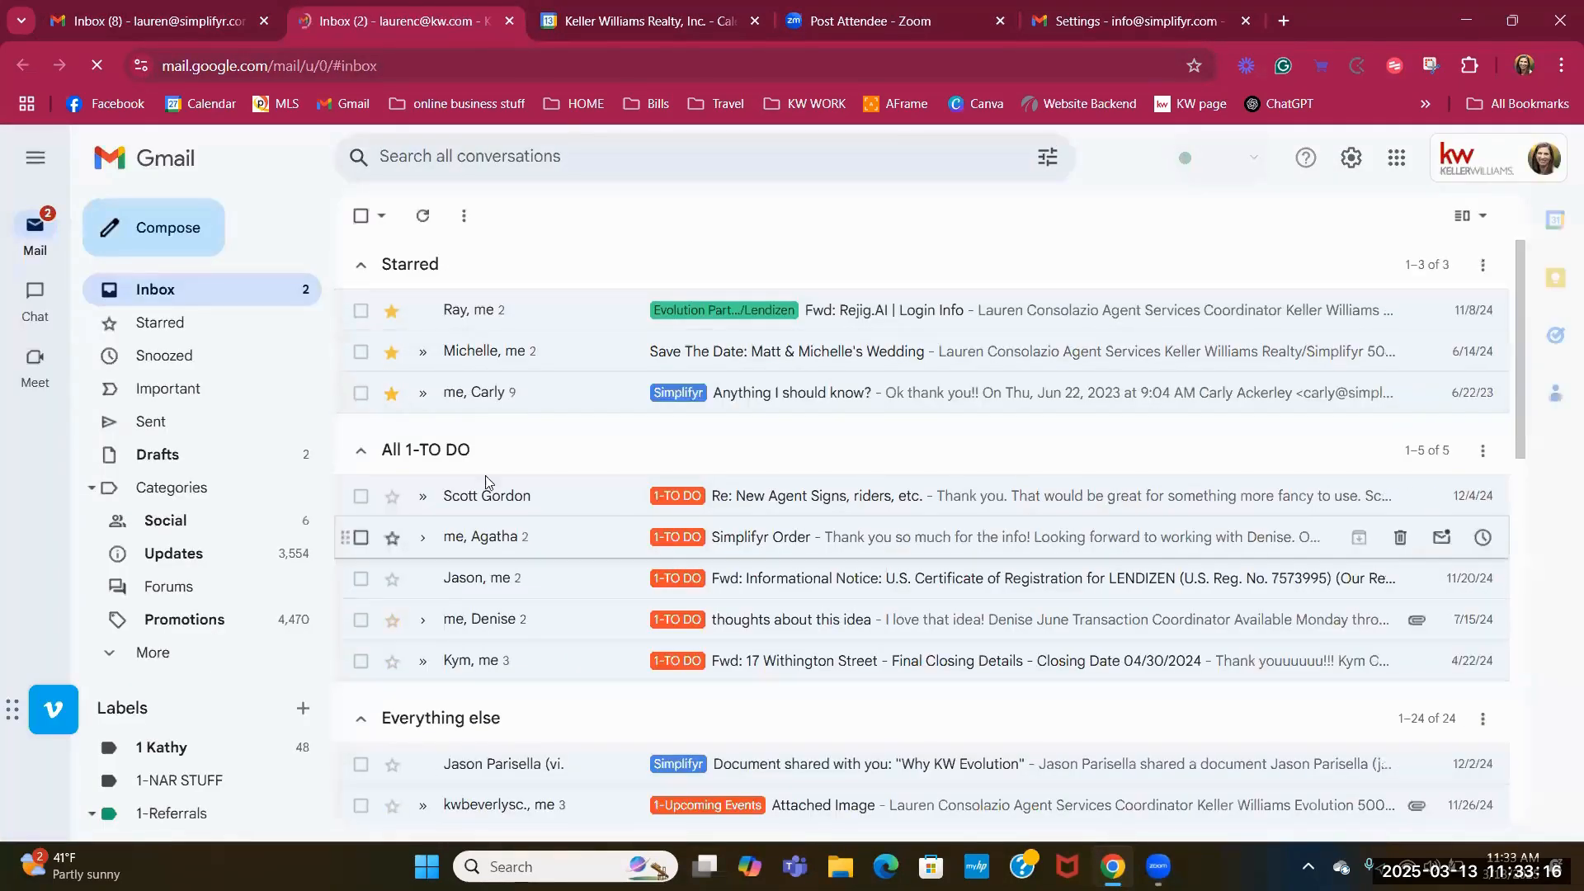
{"action": "scroll", "coordinate": [569, 652], "scroll_direction": "down", "scroll_amount": 2}
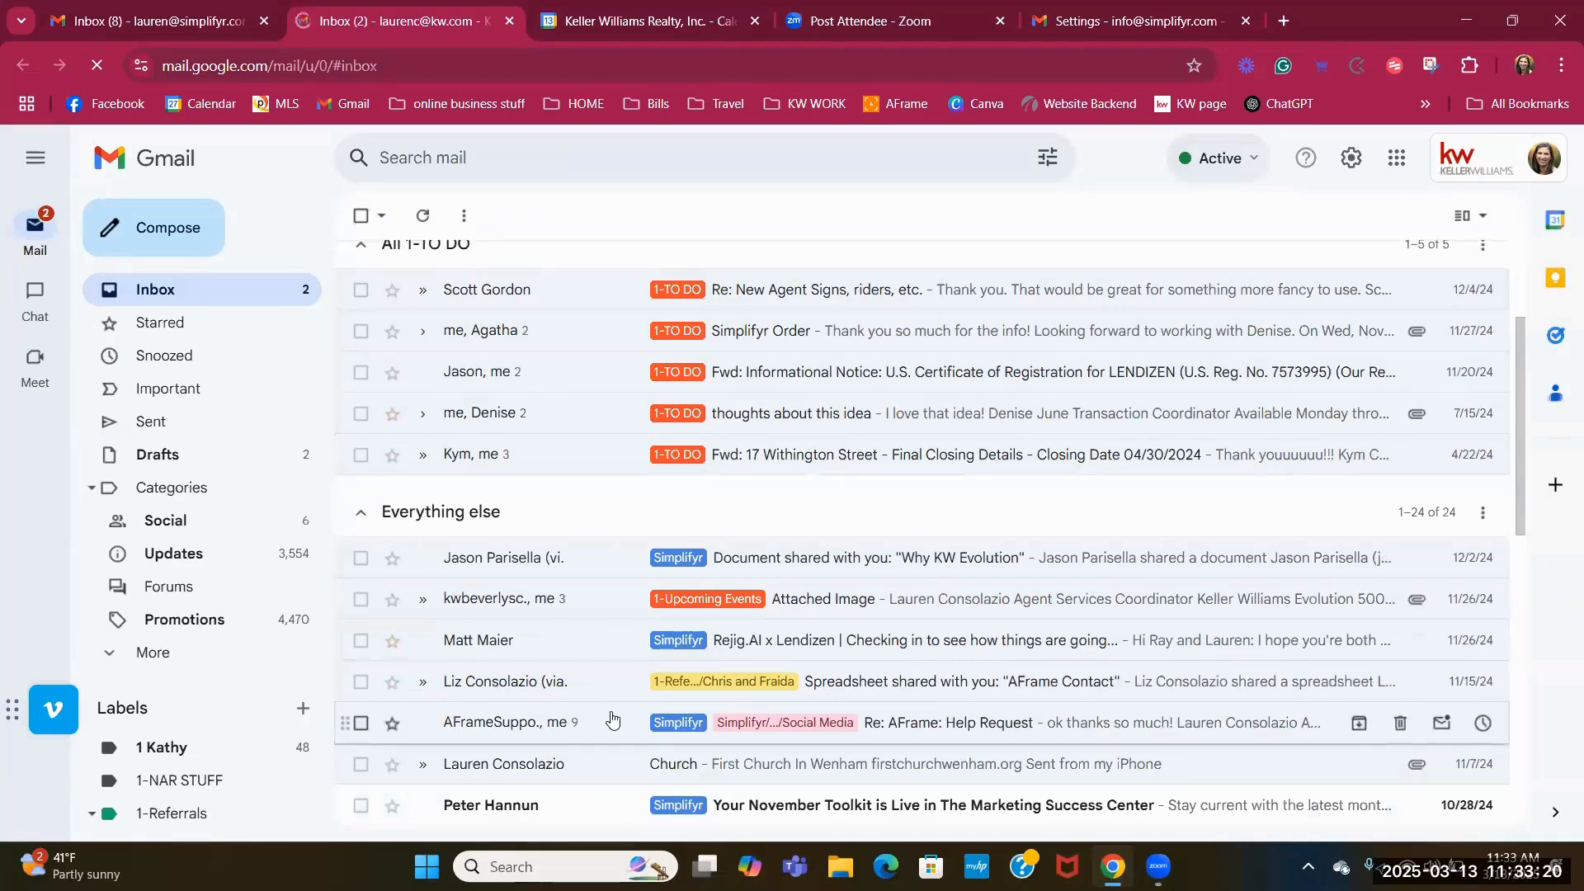
{"action": "scroll", "coordinate": [610, 718], "scroll_direction": "down", "scroll_amount": 4}
{"action": "scroll", "coordinate": [594, 701], "scroll_direction": "up", "scroll_amount": 6}
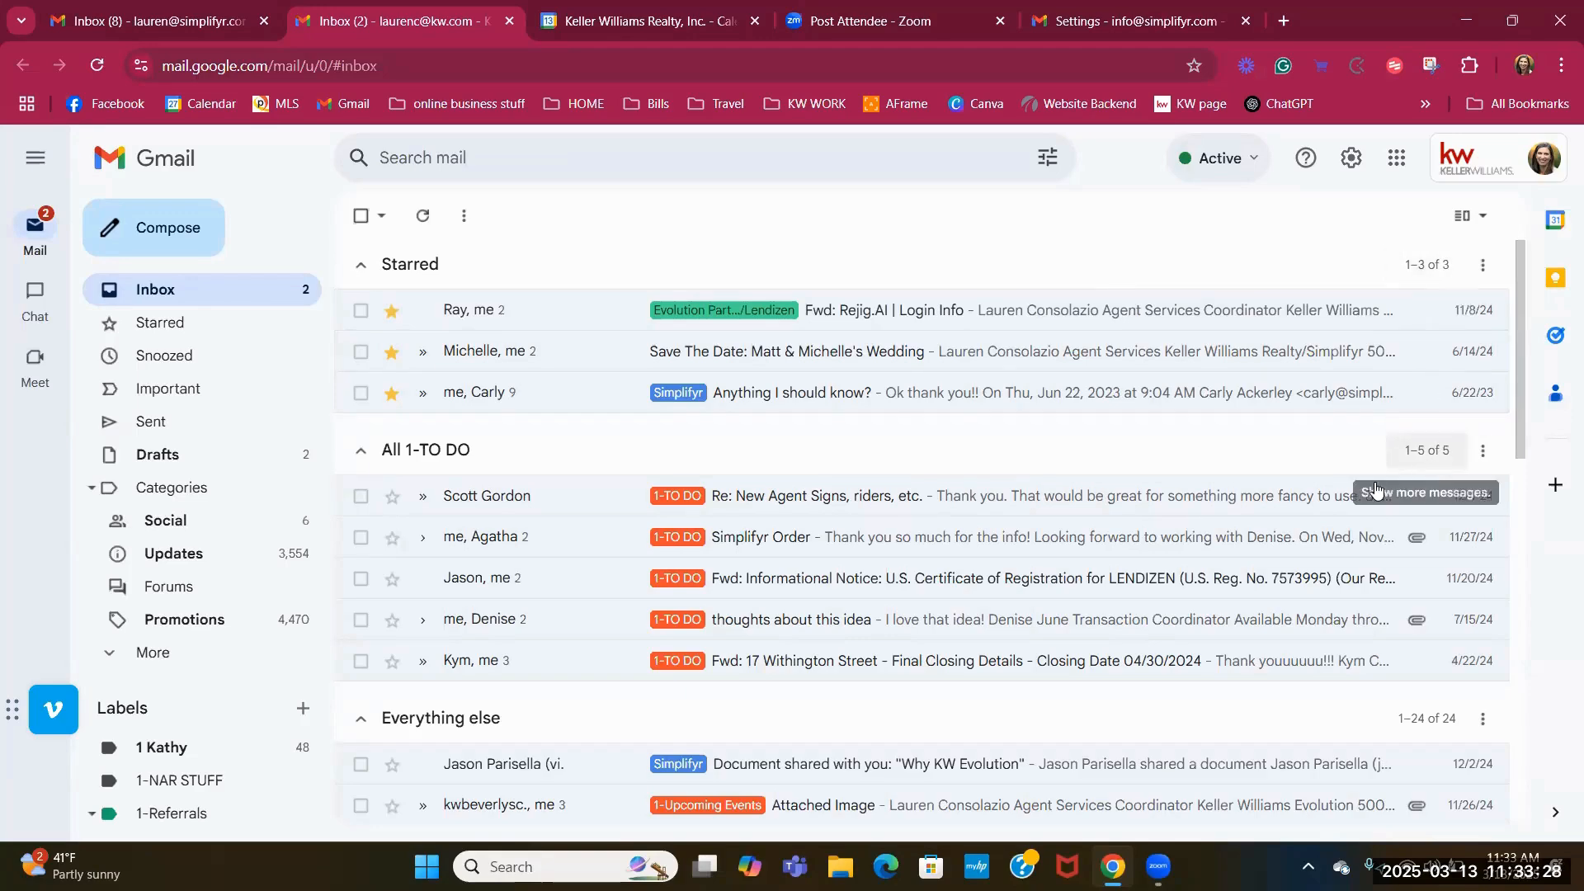
{"action": "scroll", "coordinate": [1389, 495], "scroll_direction": "down", "scroll_amount": 3}
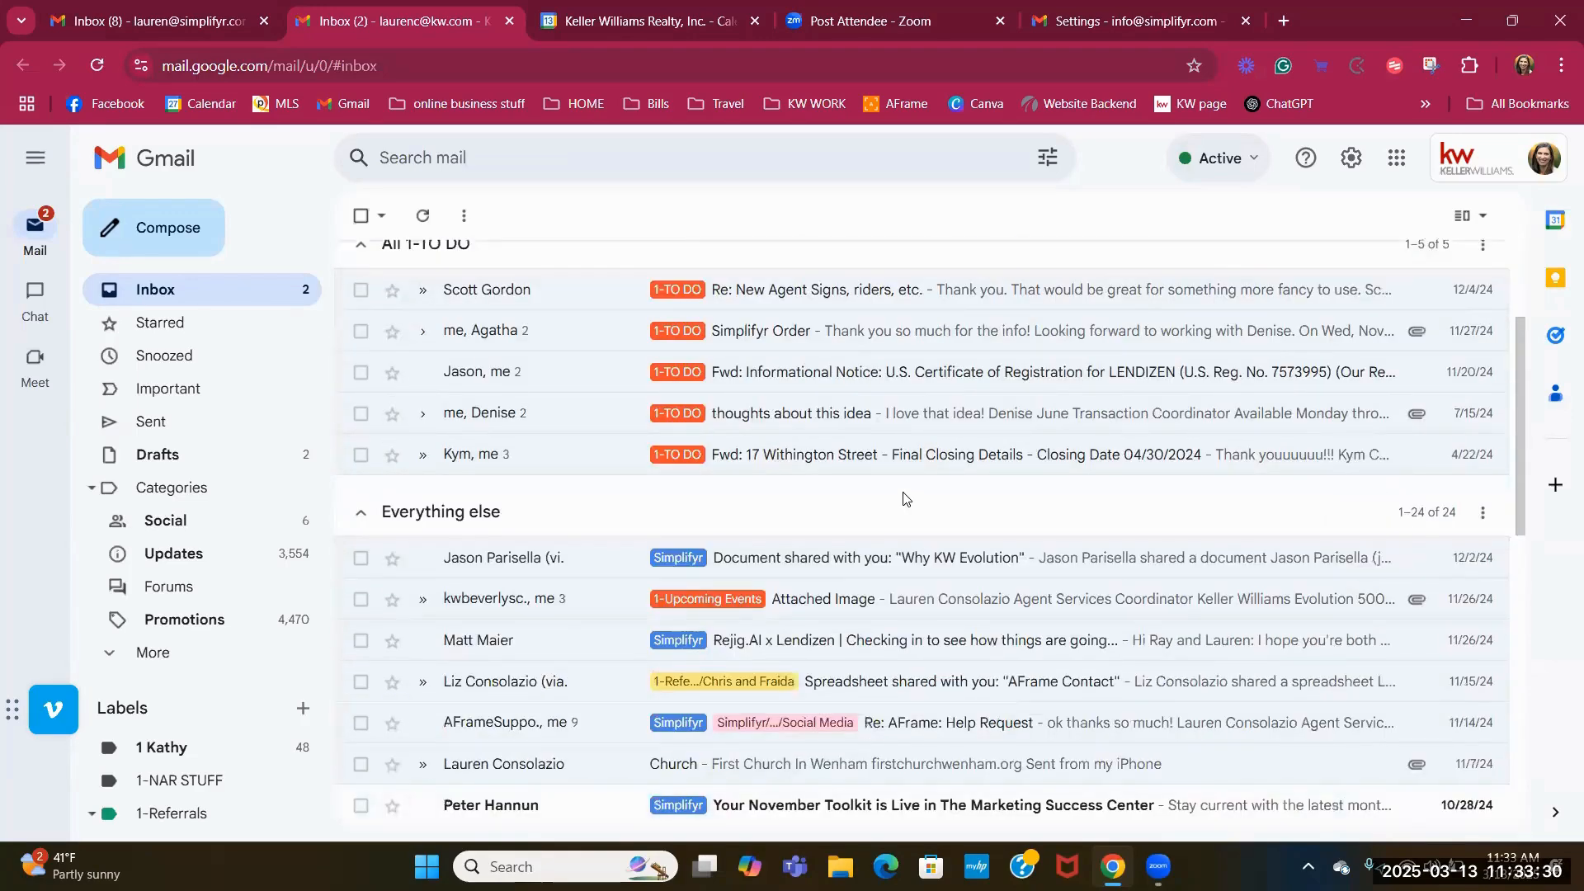
{"action": "scroll", "coordinate": [907, 501], "scroll_direction": "up", "scroll_amount": 3}
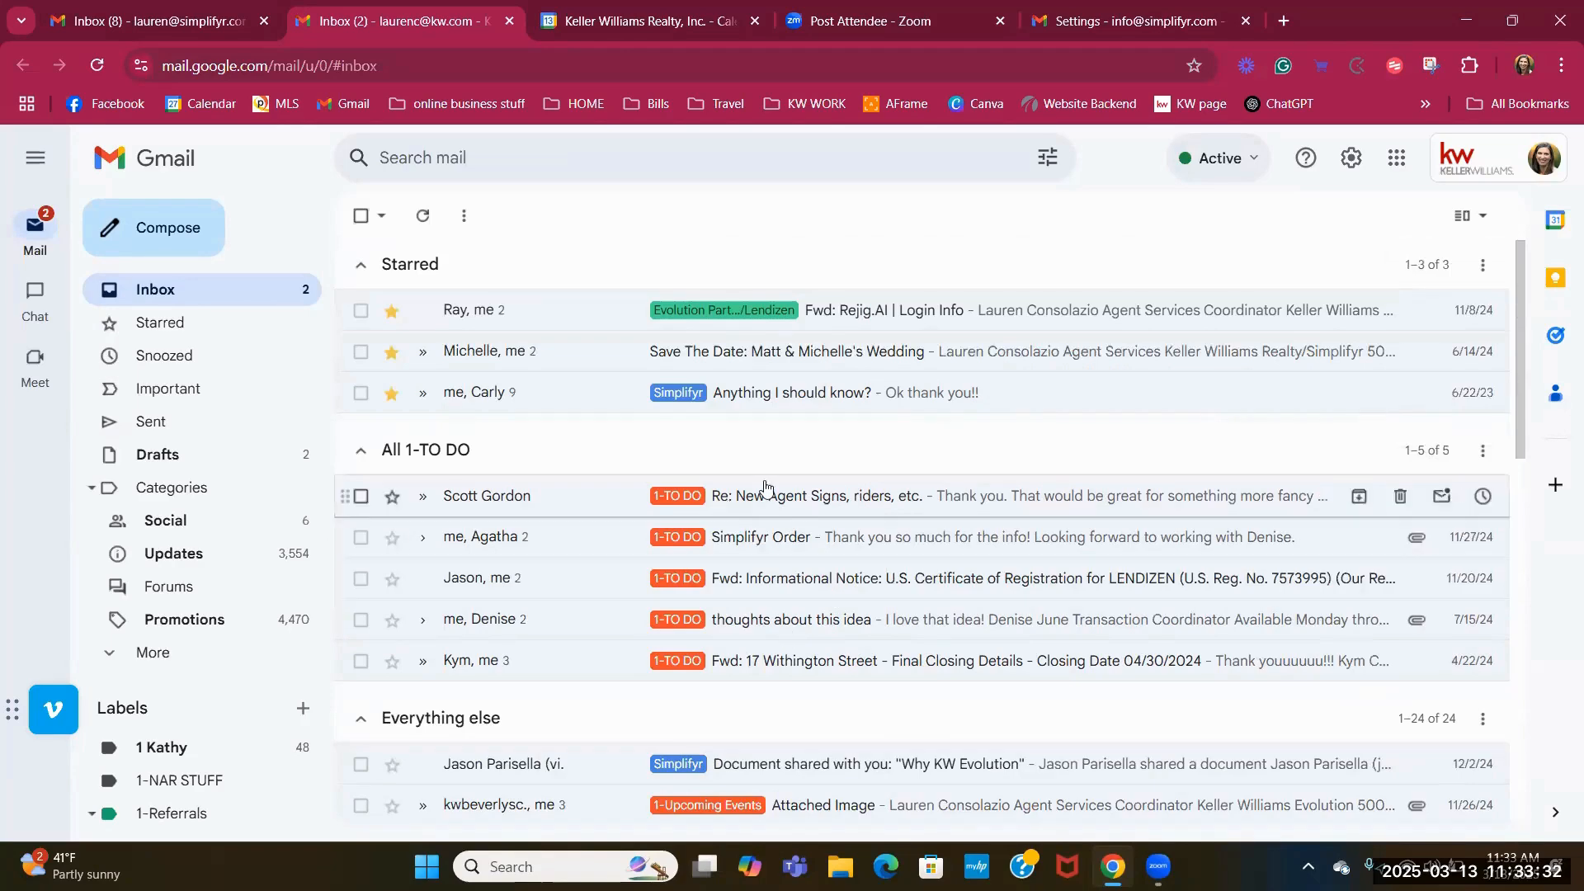
Star New Agent Signs, Certificate of Registration notice, thoughts about this idea and final closing details.
{"action": "left_click_drag", "start_coordinate": [562, 433], "coordinate": [554, 431]}
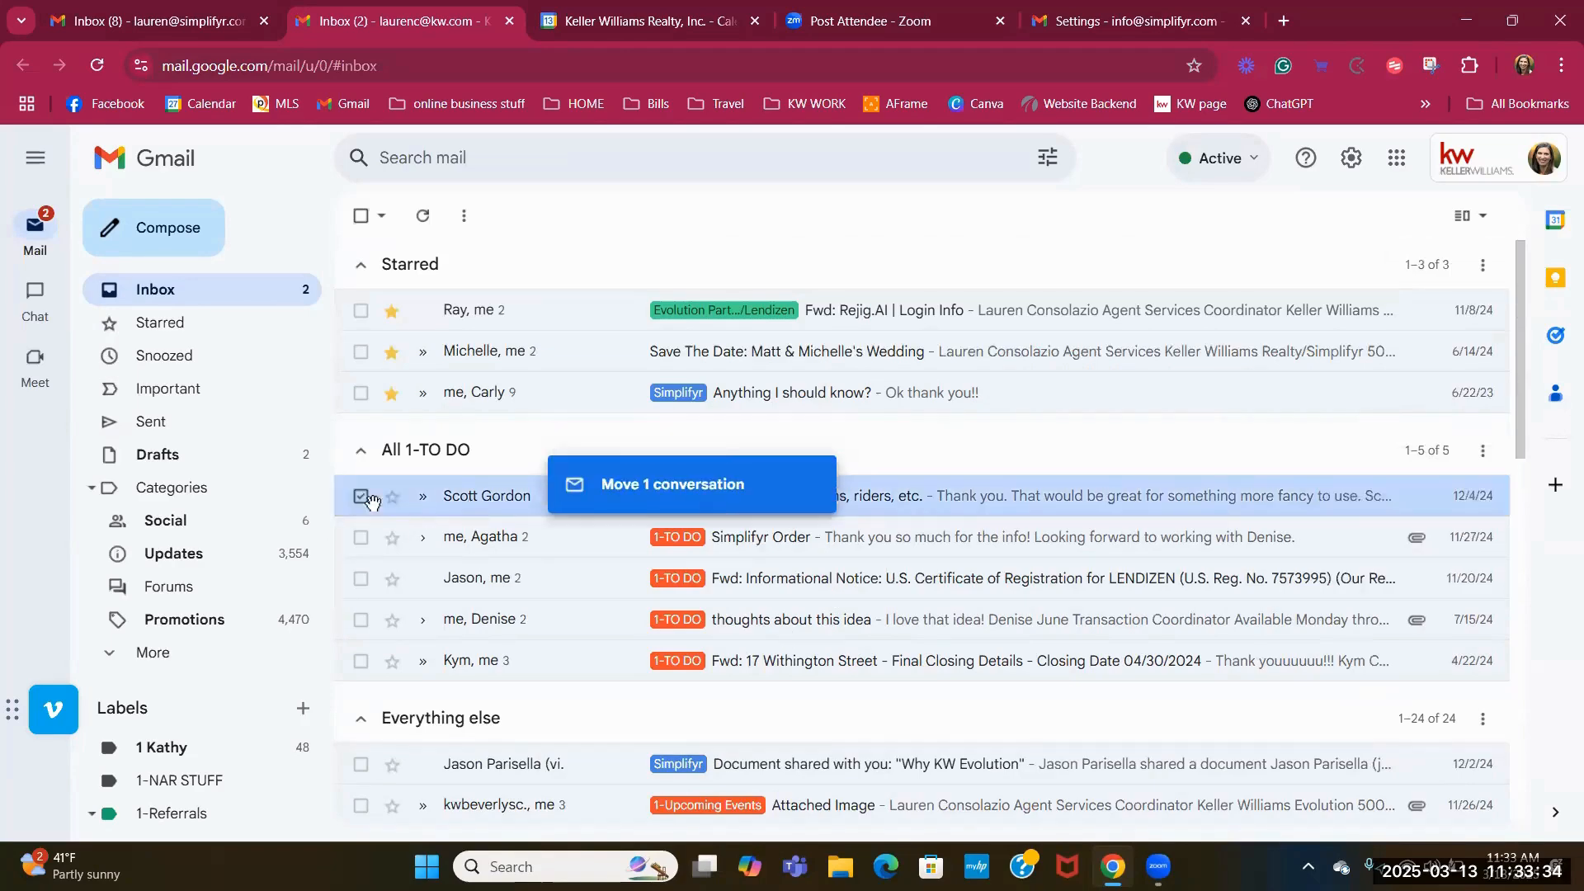
{"action": "left_click", "coordinate": [361, 497]}
{"action": "left_click", "coordinate": [392, 497]}
{"action": "left_click", "coordinate": [392, 578]}
{"action": "left_click", "coordinate": [392, 537]}
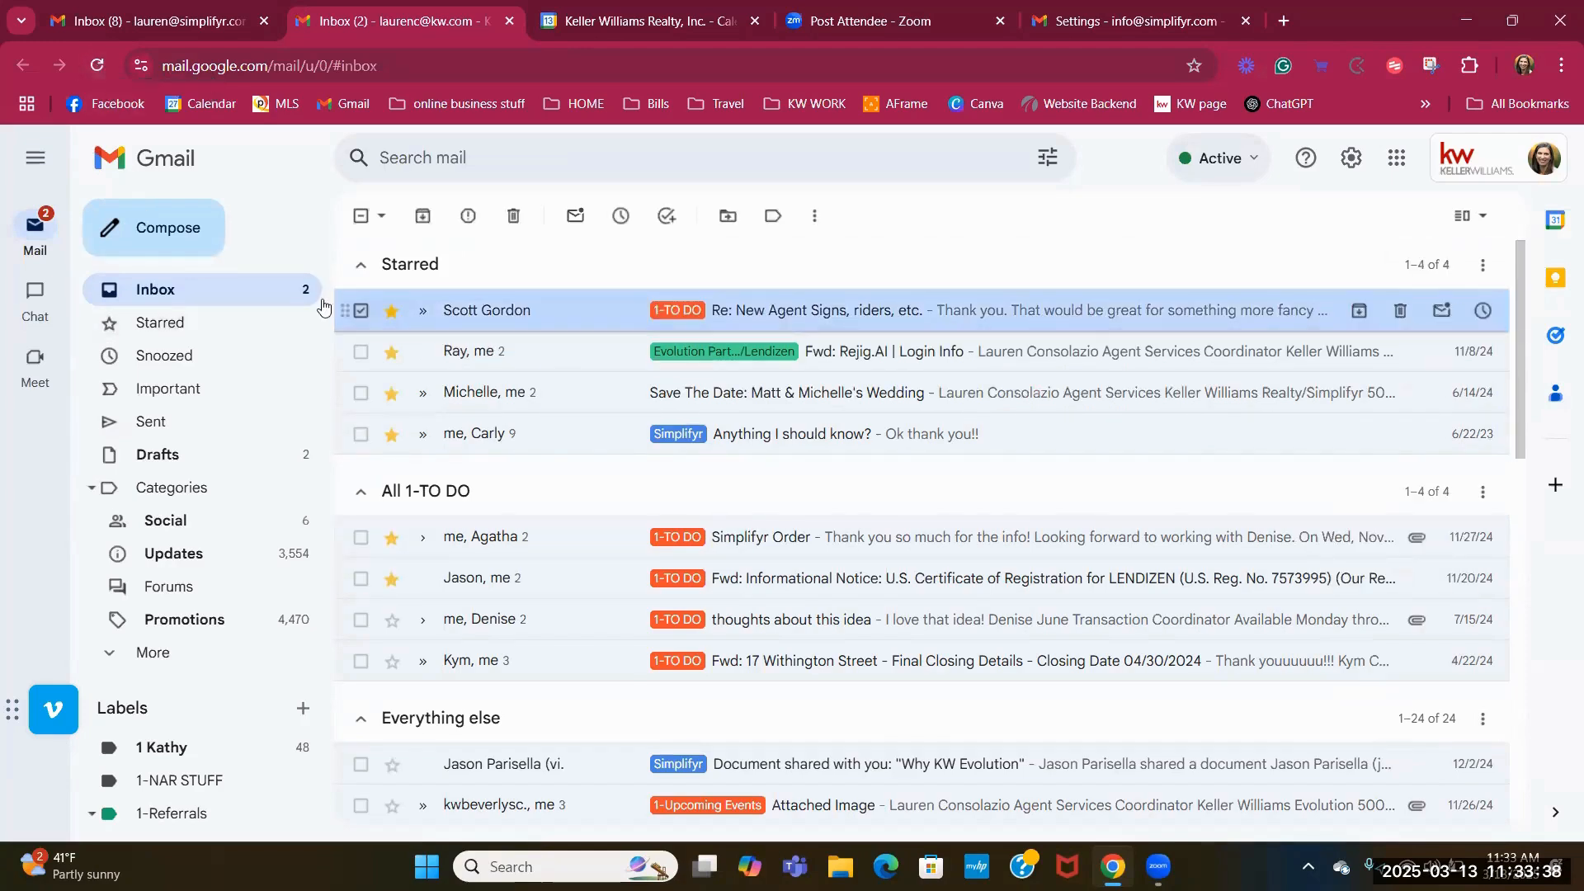
{"action": "left_click", "coordinate": [392, 660]}
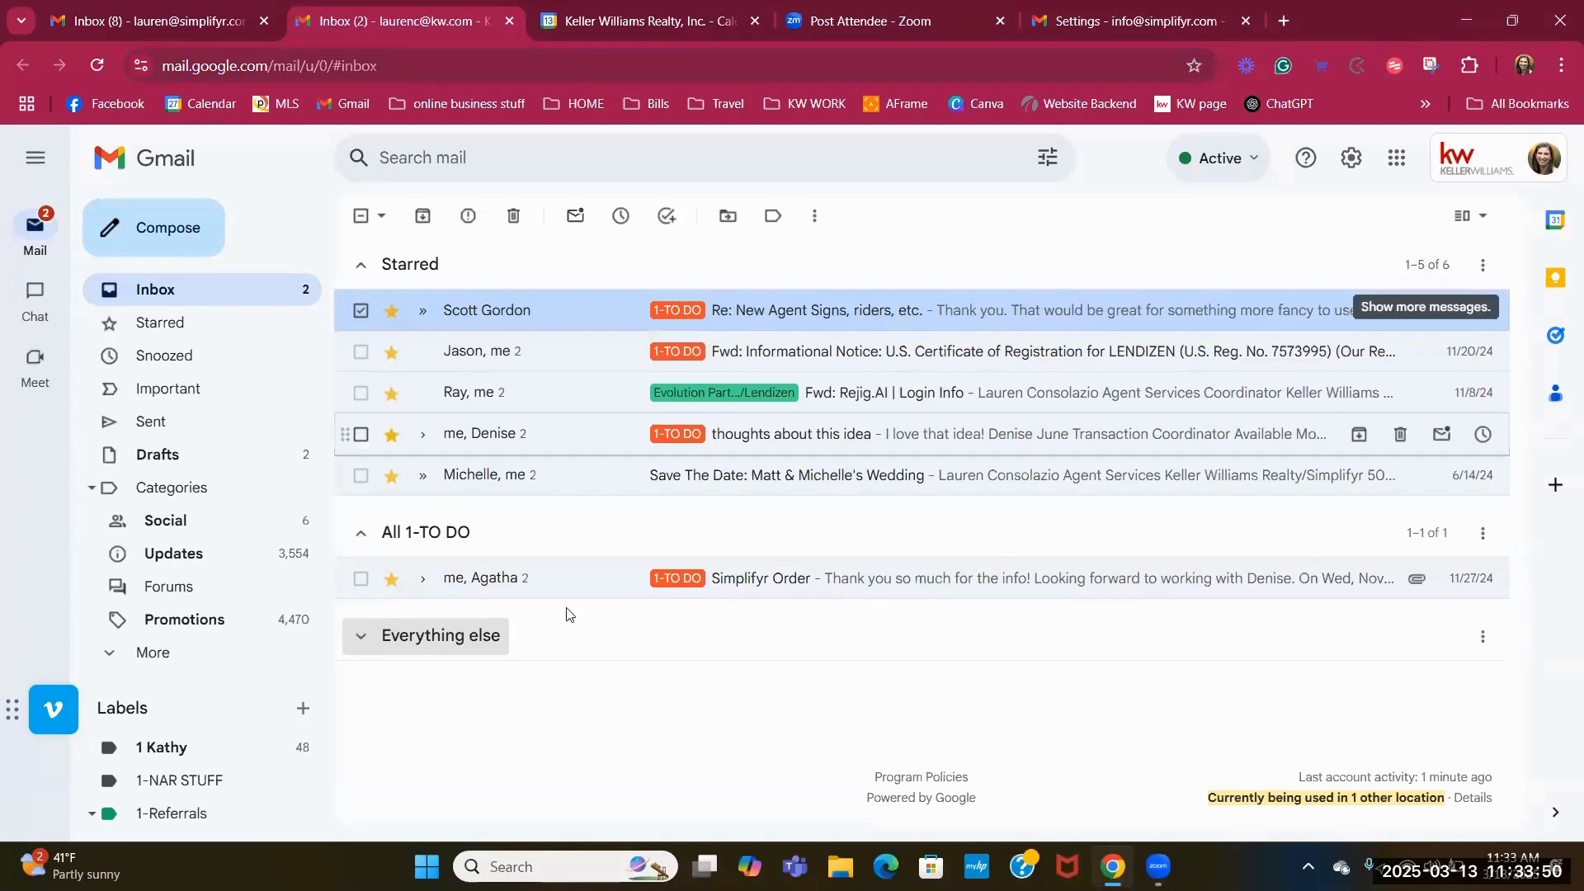
Show every conversation in the Starred section, then return to the full inbox.
{"action": "left_click", "coordinate": [187, 302]}
{"action": "left_click", "coordinate": [377, 643]}
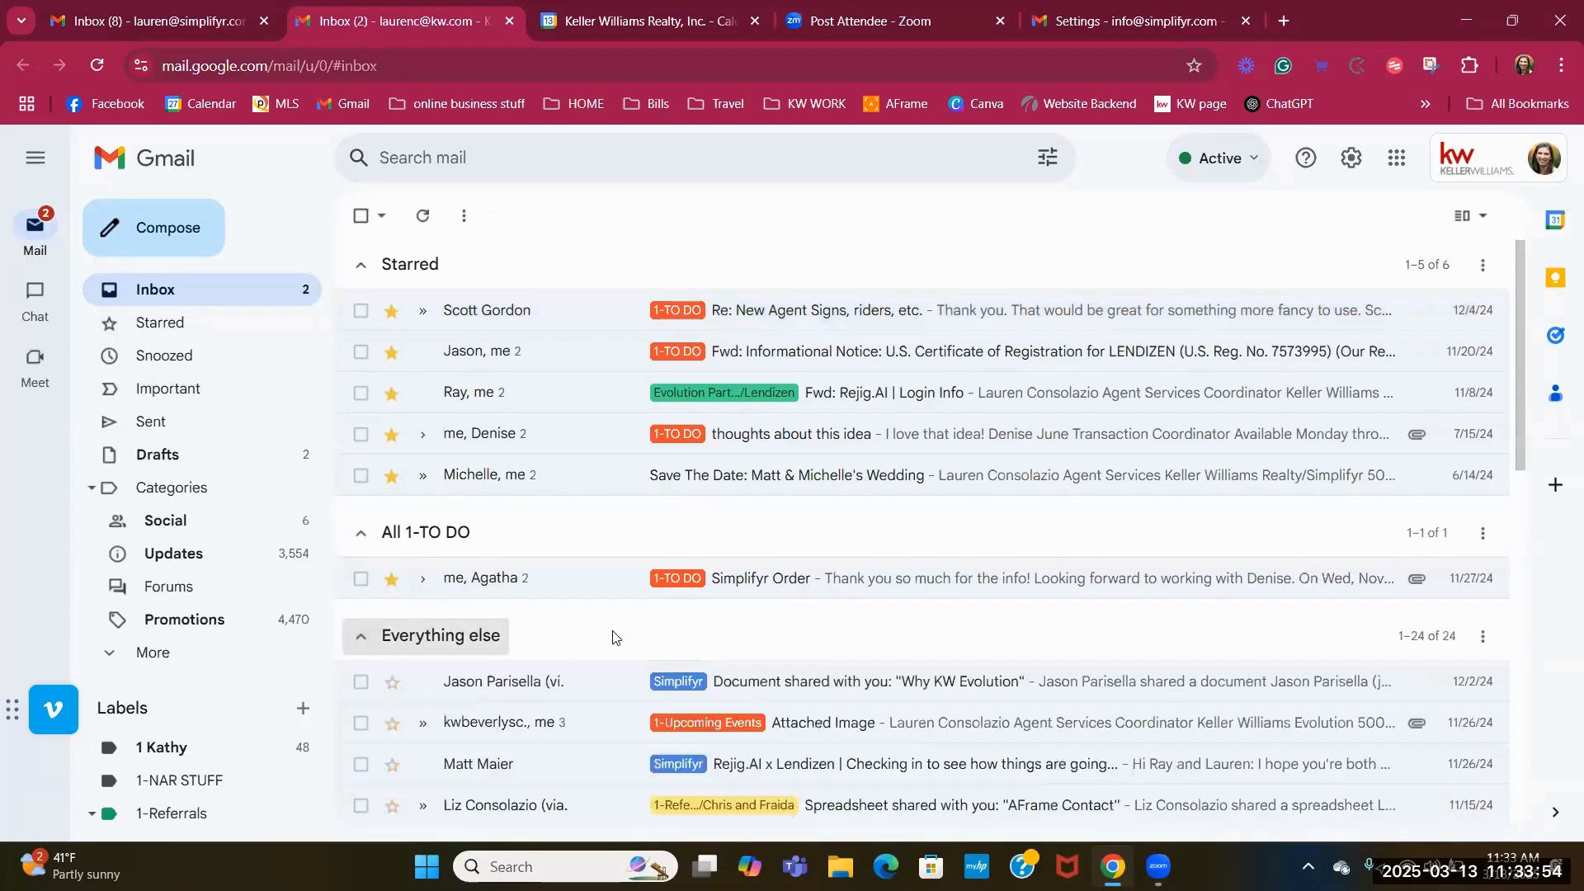
{"action": "scroll", "coordinate": [978, 661], "scroll_direction": "down", "scroll_amount": 5}
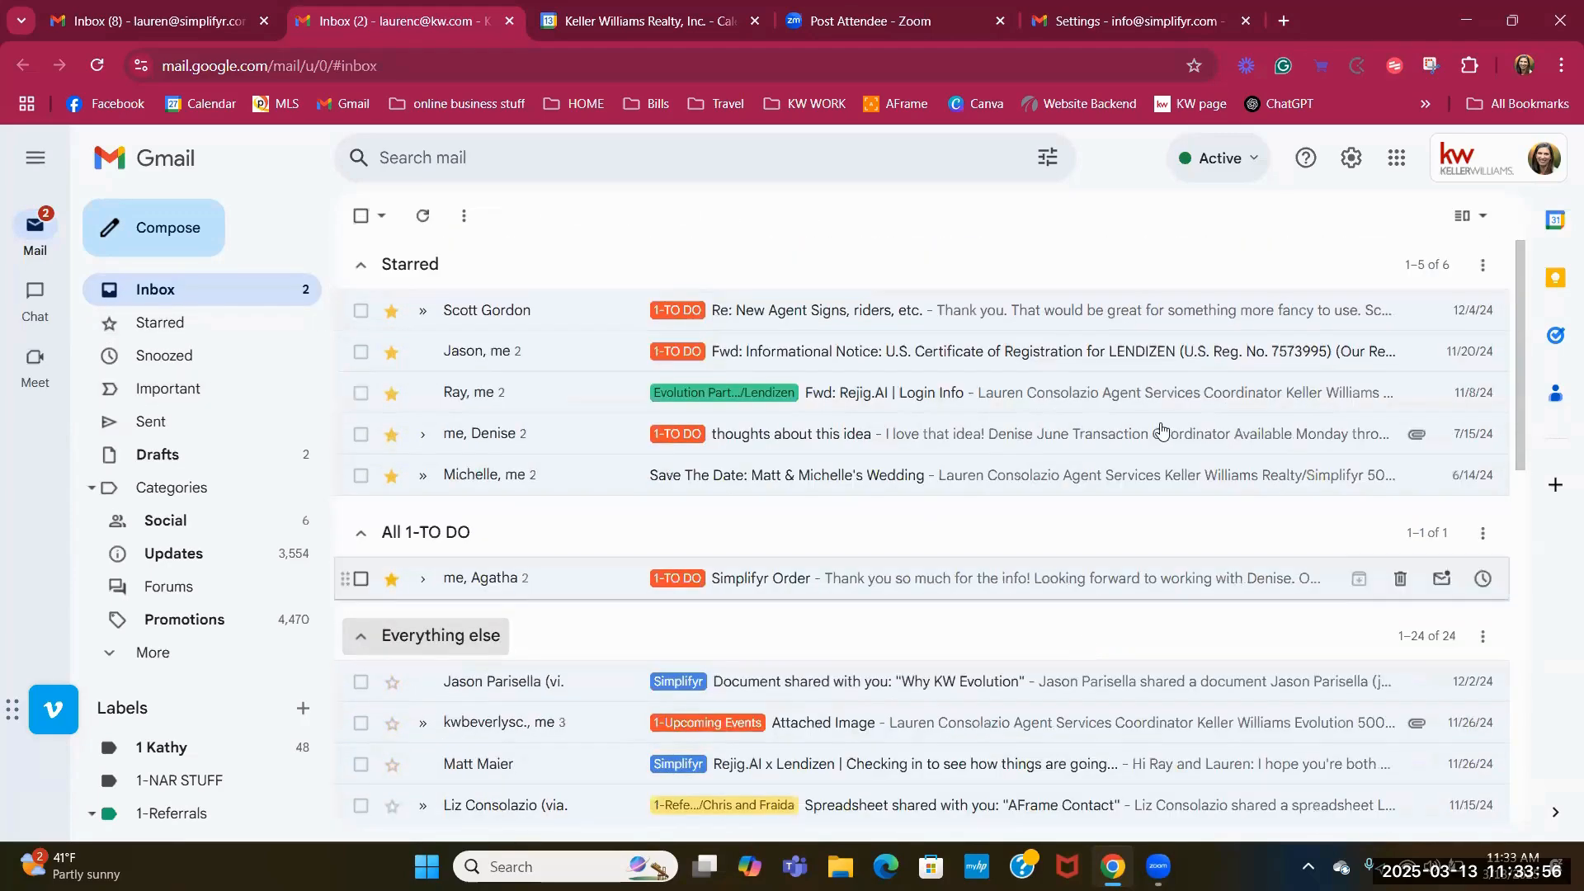
{"action": "left_click", "coordinate": [1427, 266]}
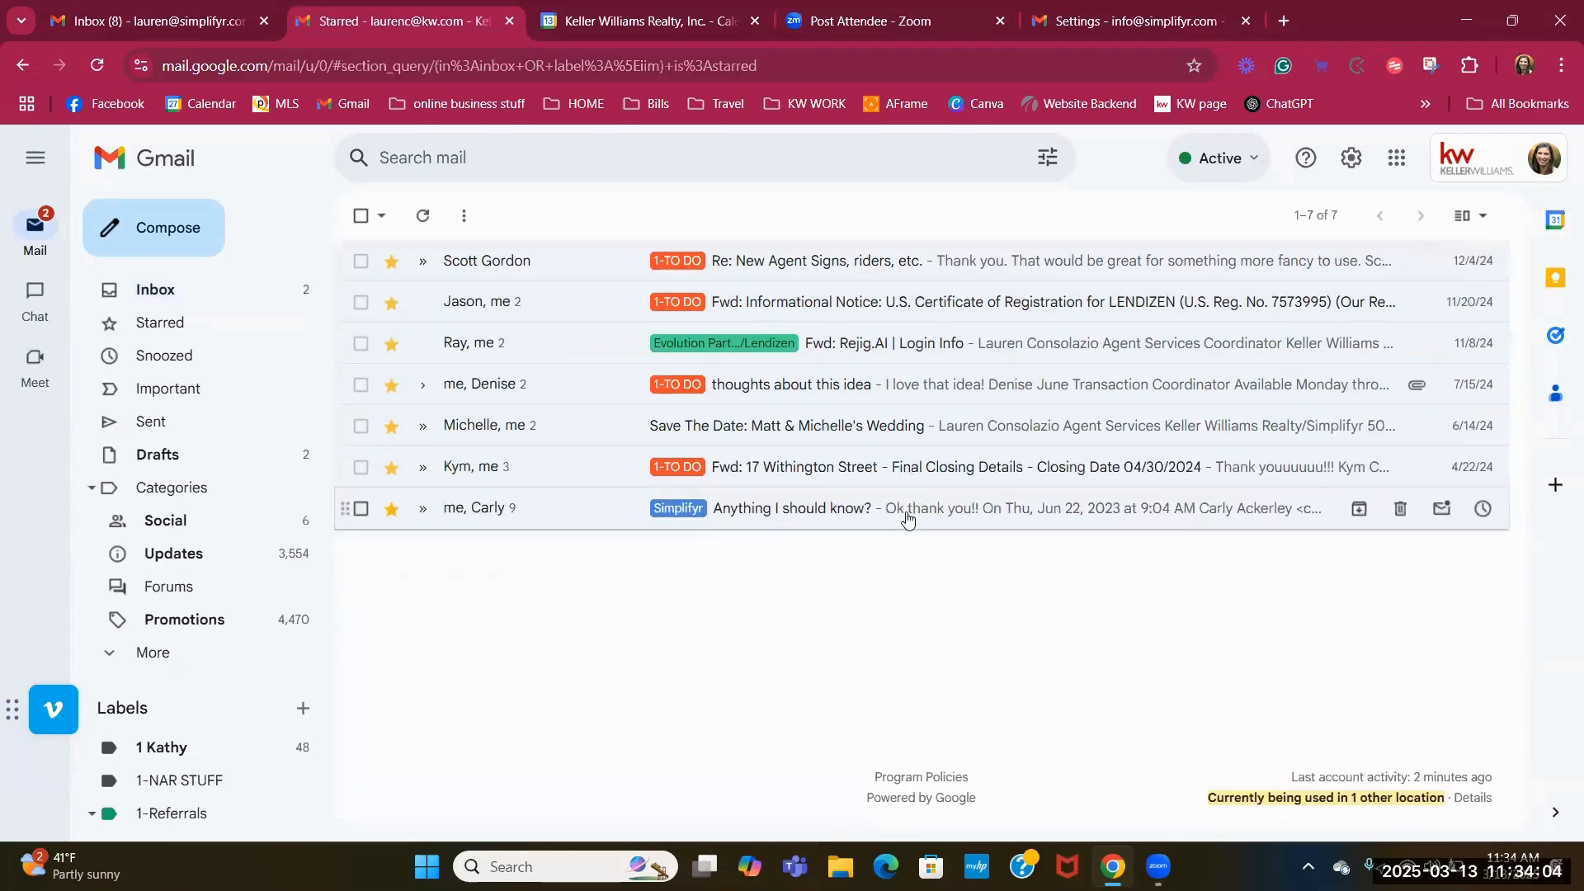
{"action": "left_click", "coordinate": [190, 290]}
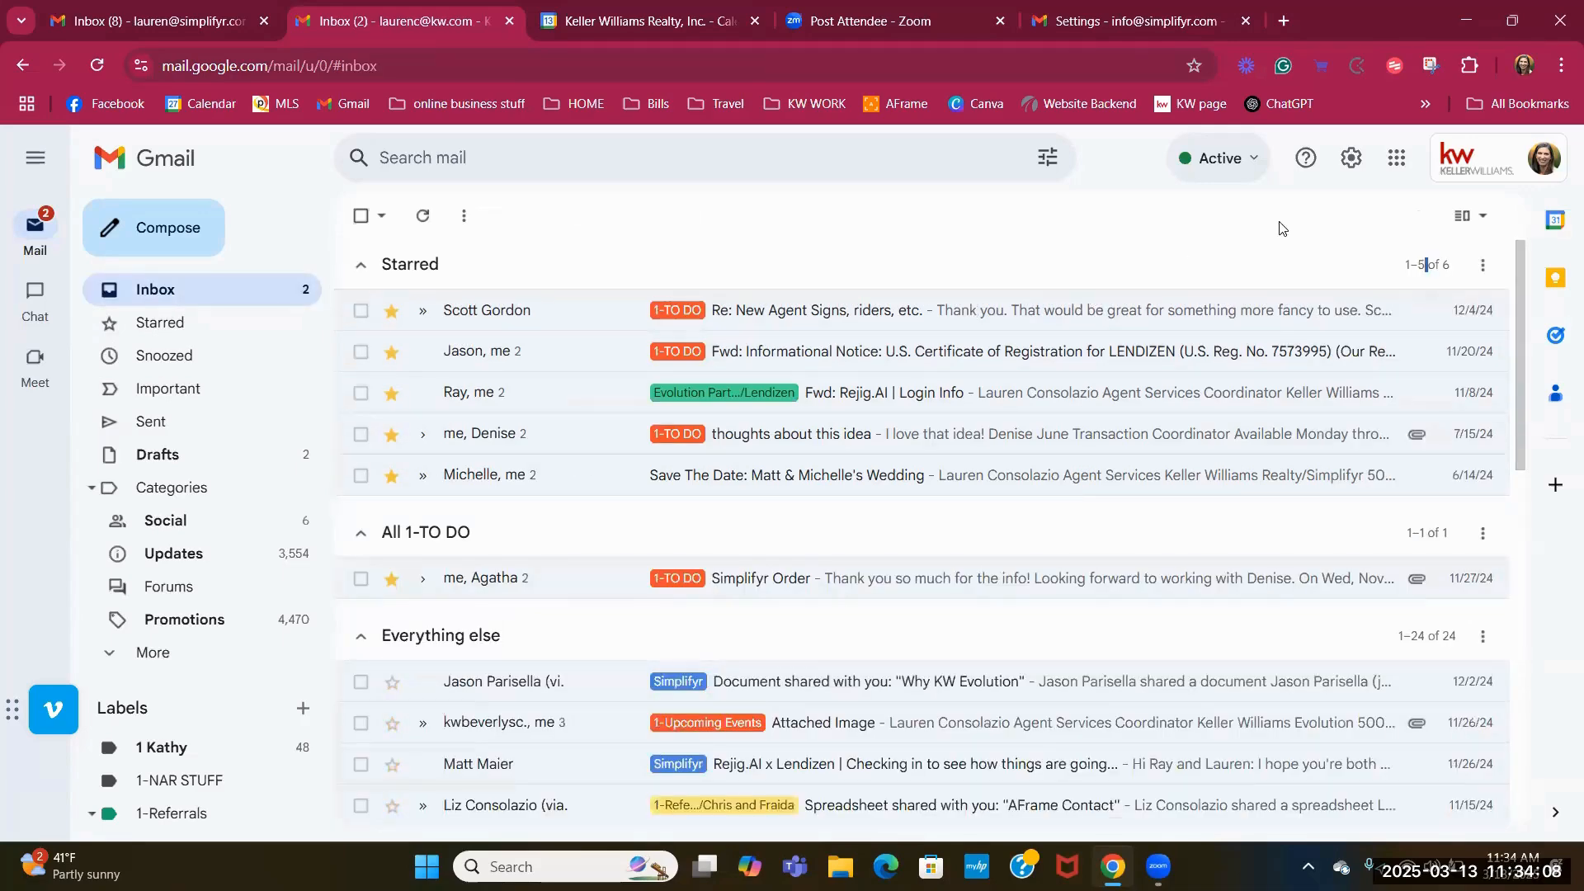
On the Settings tab, discard unsaved changes and reopen Settings > Inbox.
{"action": "left_click", "coordinate": [1126, 26]}
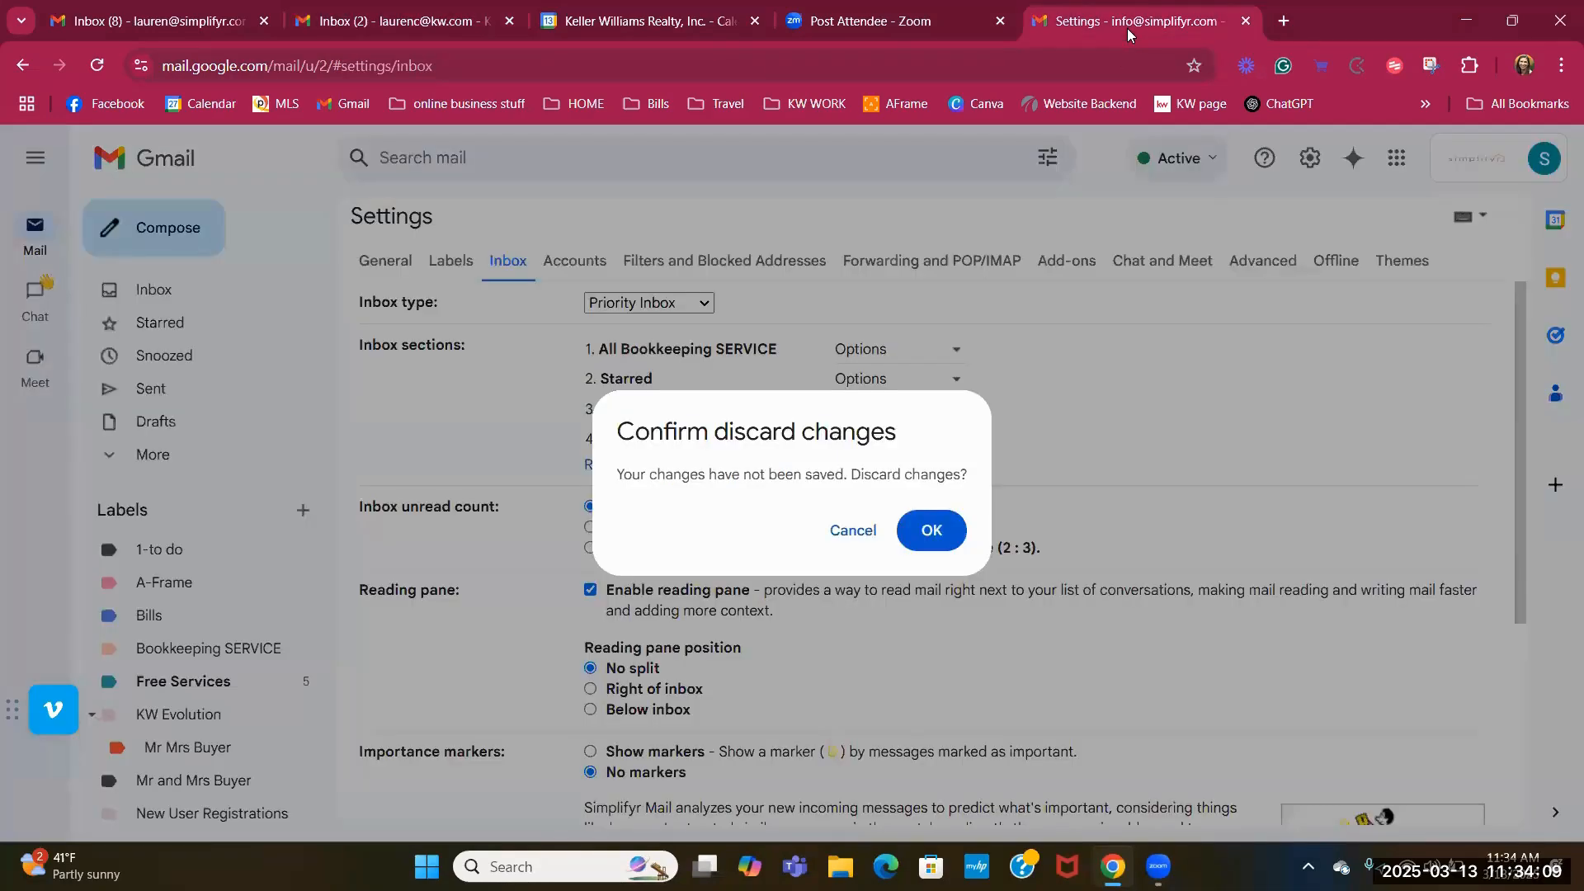
{"action": "left_click", "coordinate": [945, 538]}
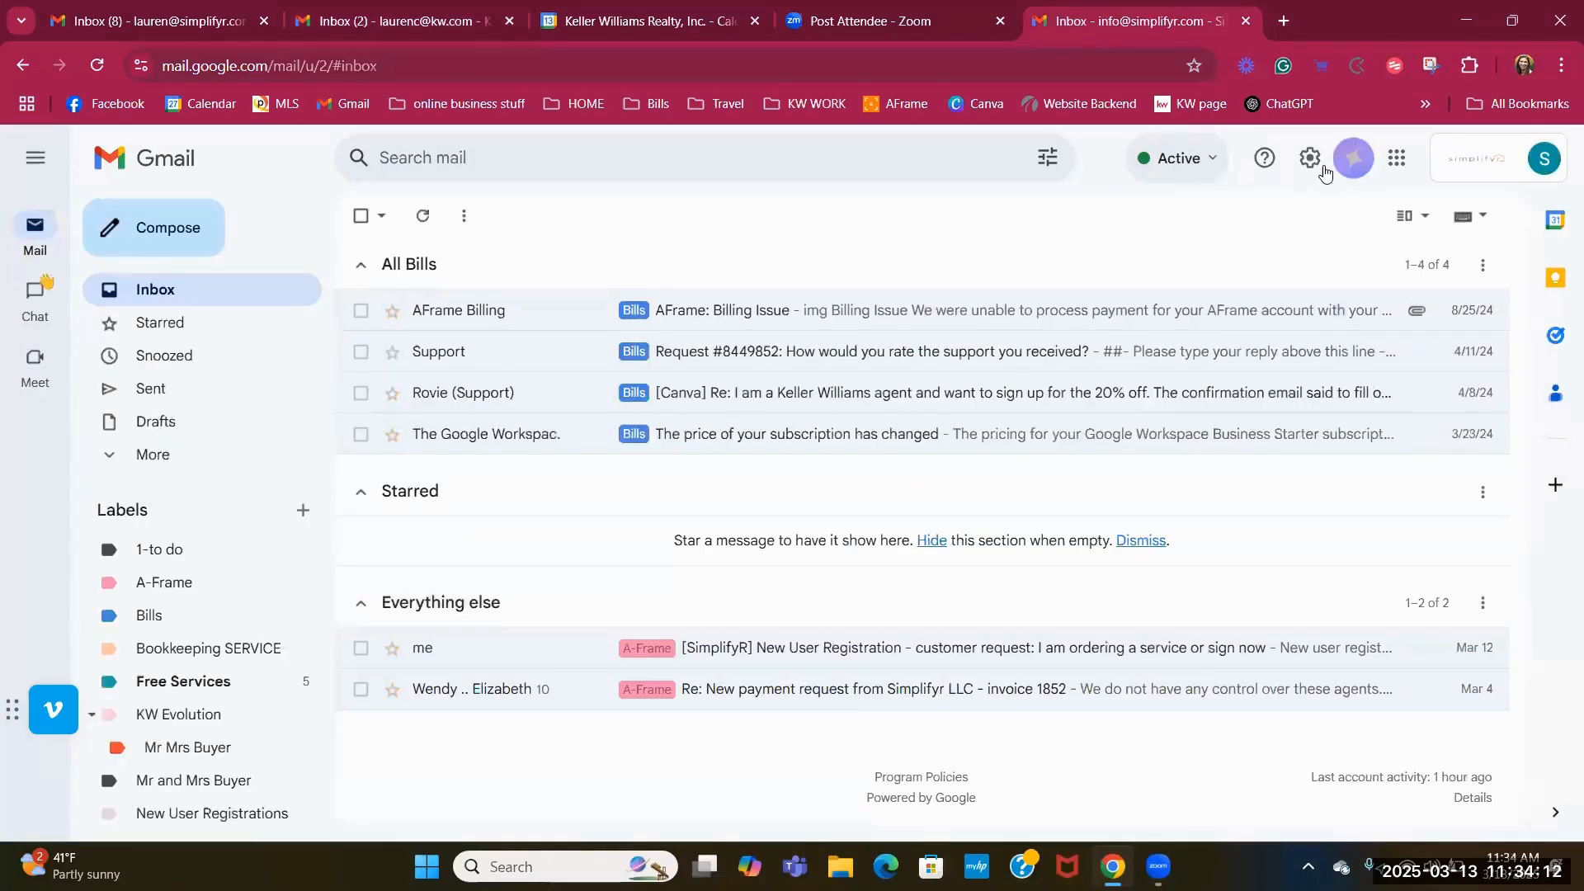
{"action": "left_click", "coordinate": [1313, 174]}
{"action": "left_click", "coordinate": [1328, 268]}
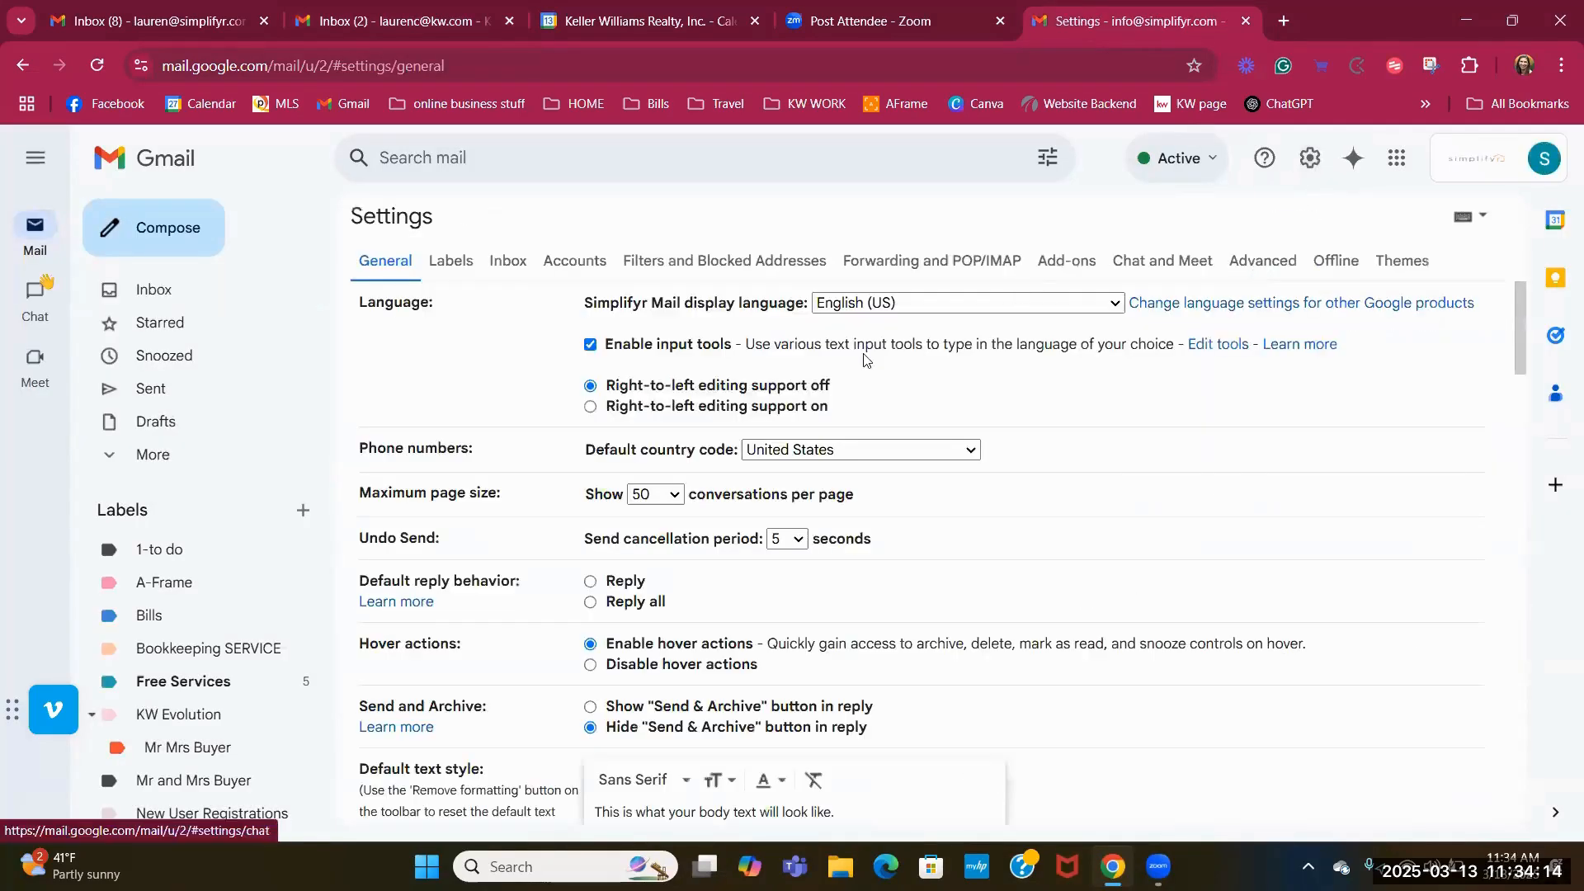
{"action": "left_click", "coordinate": [508, 265]}
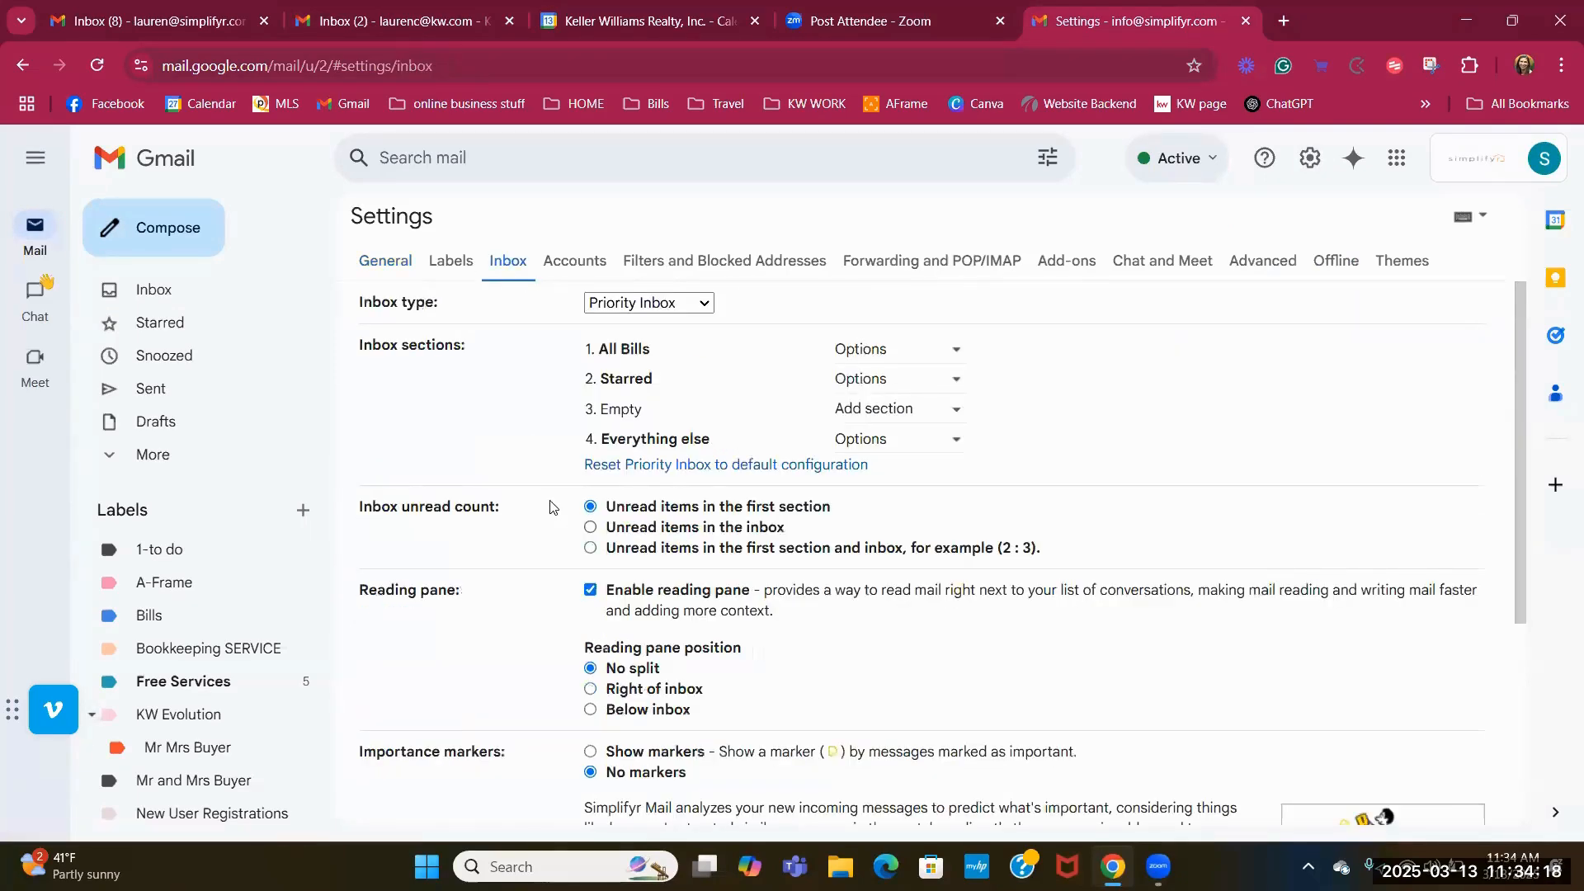
Switch to the first account's Priority Inbox: 17 conversations above Everything else's 52.
{"action": "left_click", "coordinate": [195, 23]}
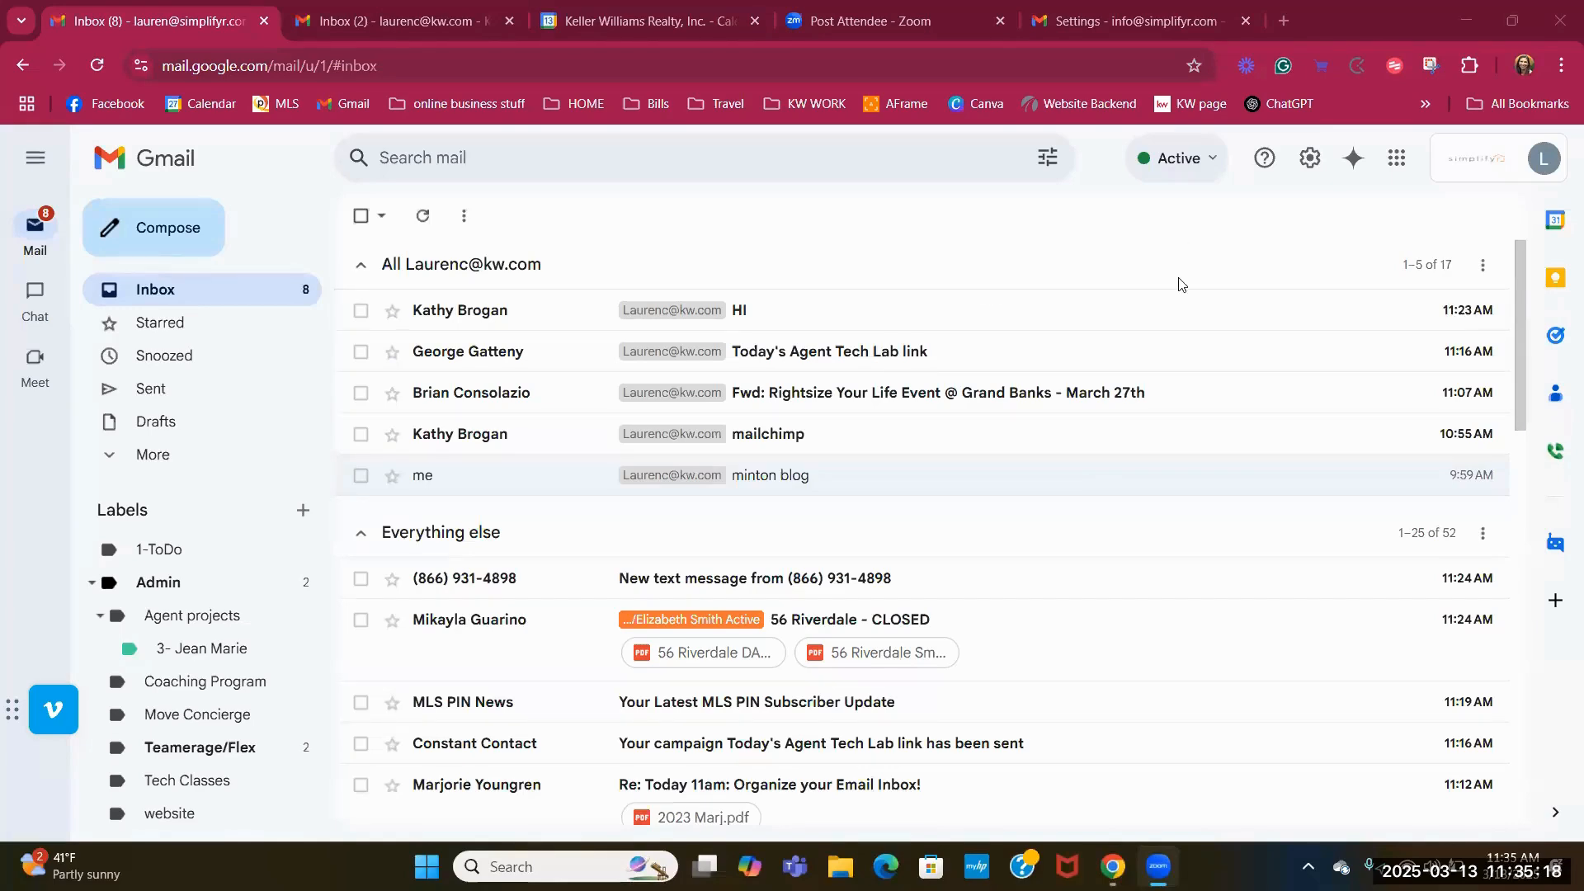
Go from the quick settings panel to the full settings page's Inbox settings.
{"action": "left_click", "coordinate": [1309, 158]}
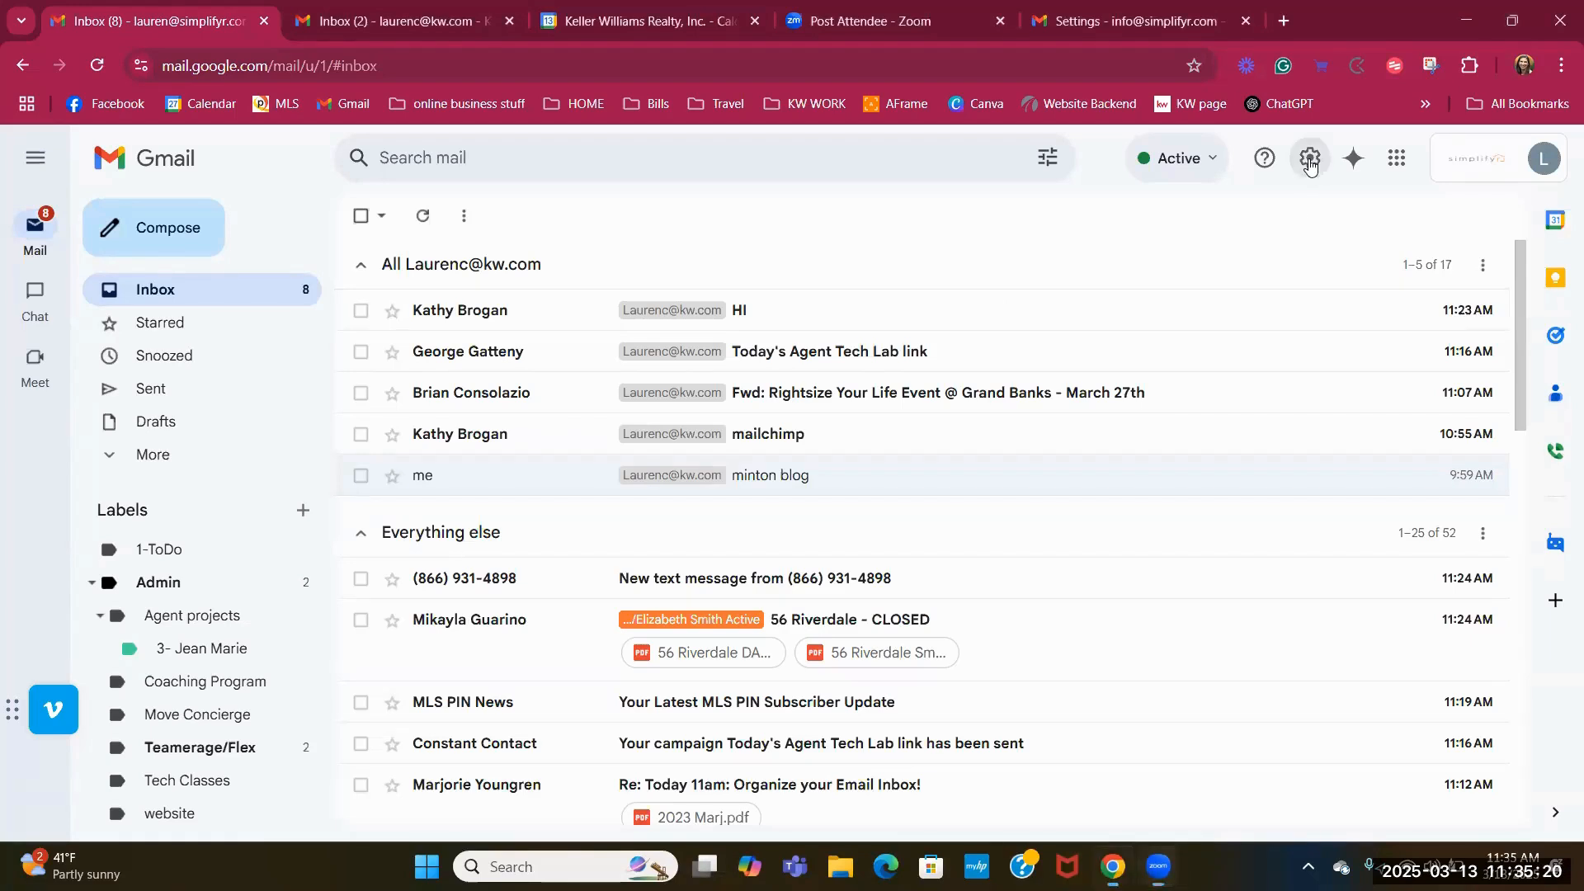
{"action": "scroll", "coordinate": [1338, 373], "scroll_direction": "down", "scroll_amount": 1}
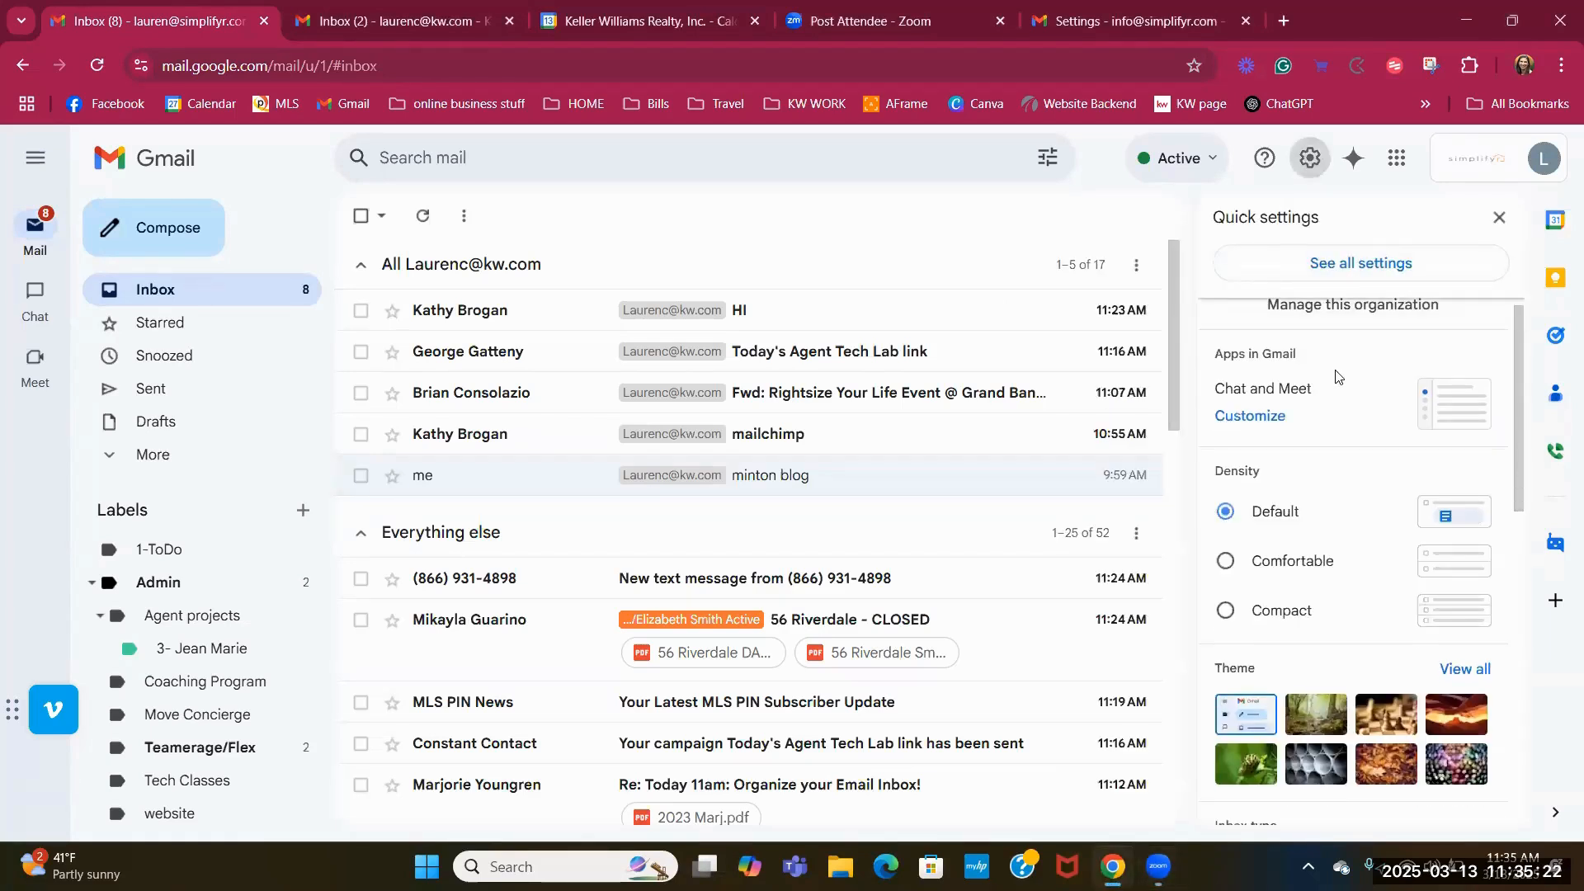
{"action": "scroll", "coordinate": [1340, 347], "scroll_direction": "down", "scroll_amount": 3}
{"action": "scroll", "coordinate": [1320, 297], "scroll_direction": "up", "scroll_amount": 4}
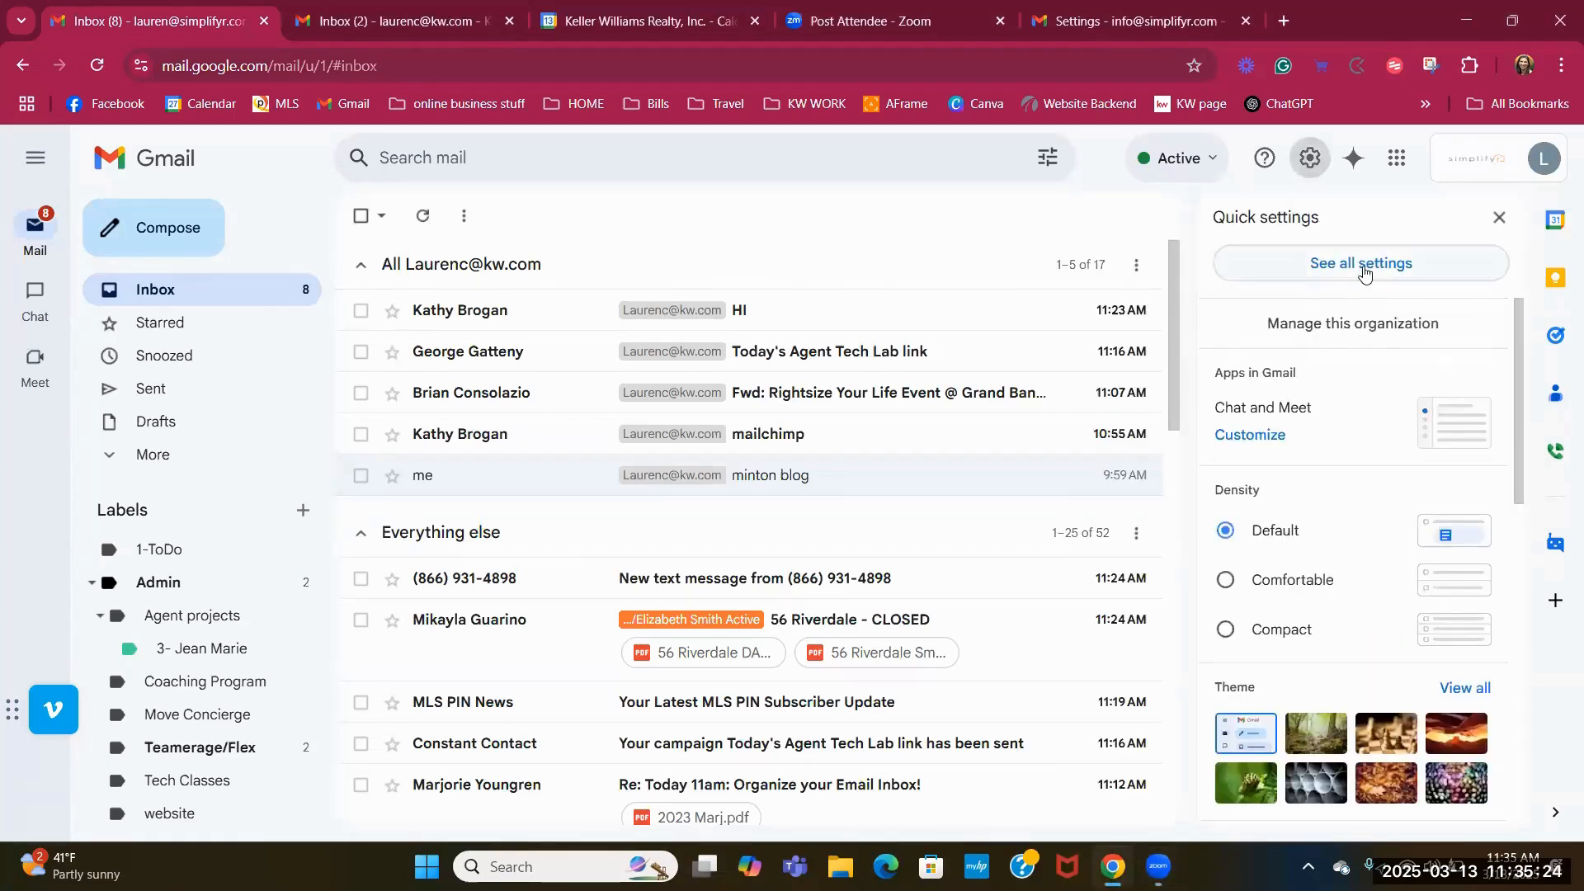
{"action": "left_click", "coordinate": [1336, 264]}
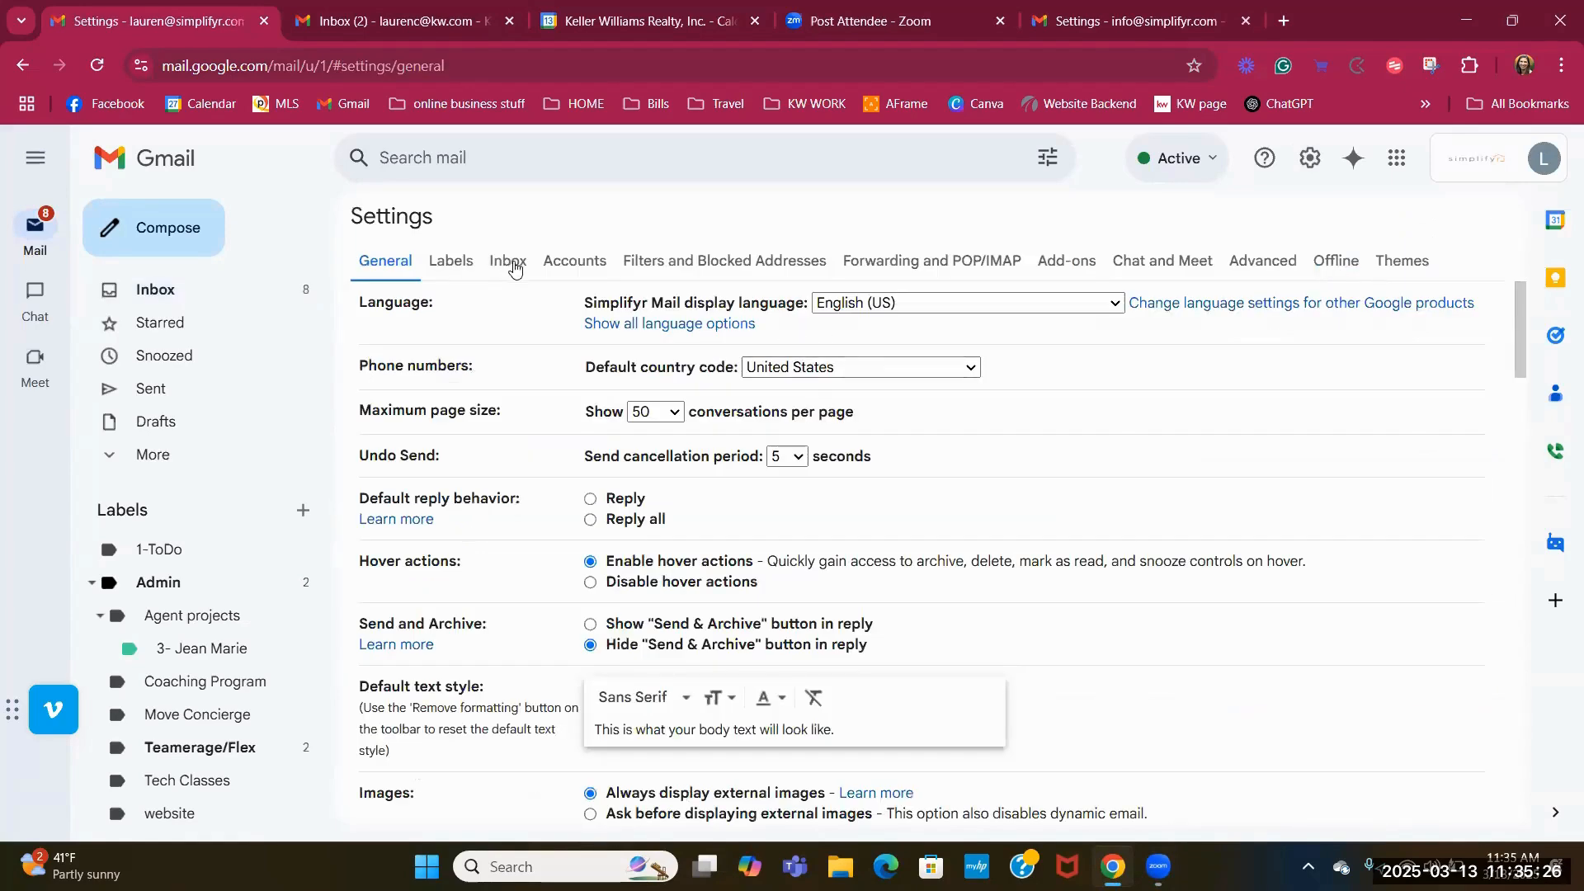
{"action": "left_click", "coordinate": [506, 260]}
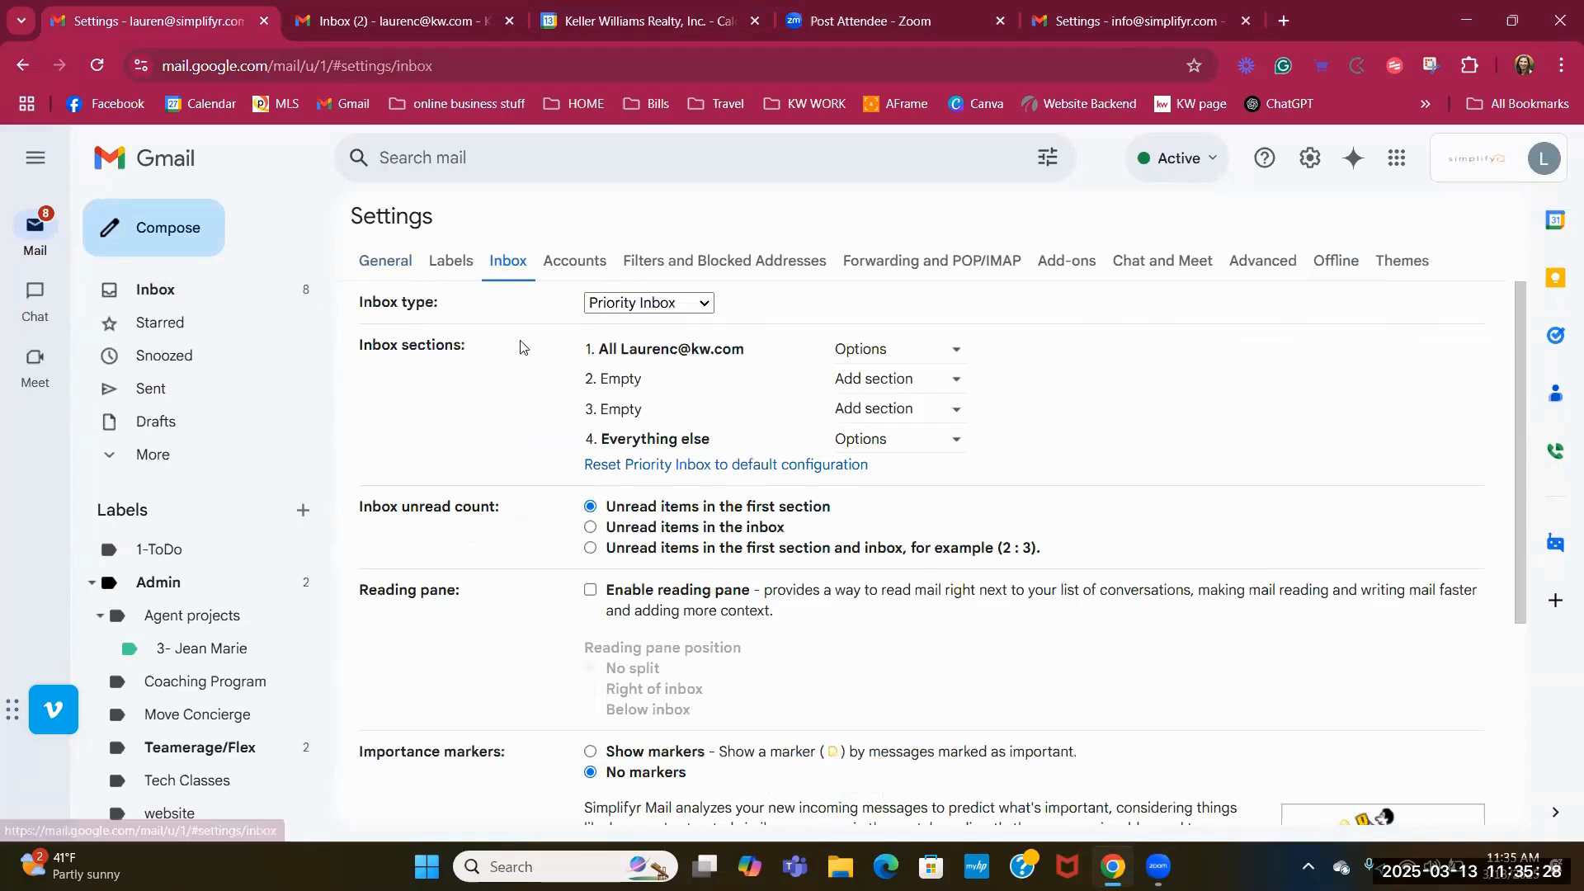
Try the Multiple Inboxes and Default inbox types, then discard the change, keeping Priority Inbox.
{"action": "left_click", "coordinate": [696, 305]}
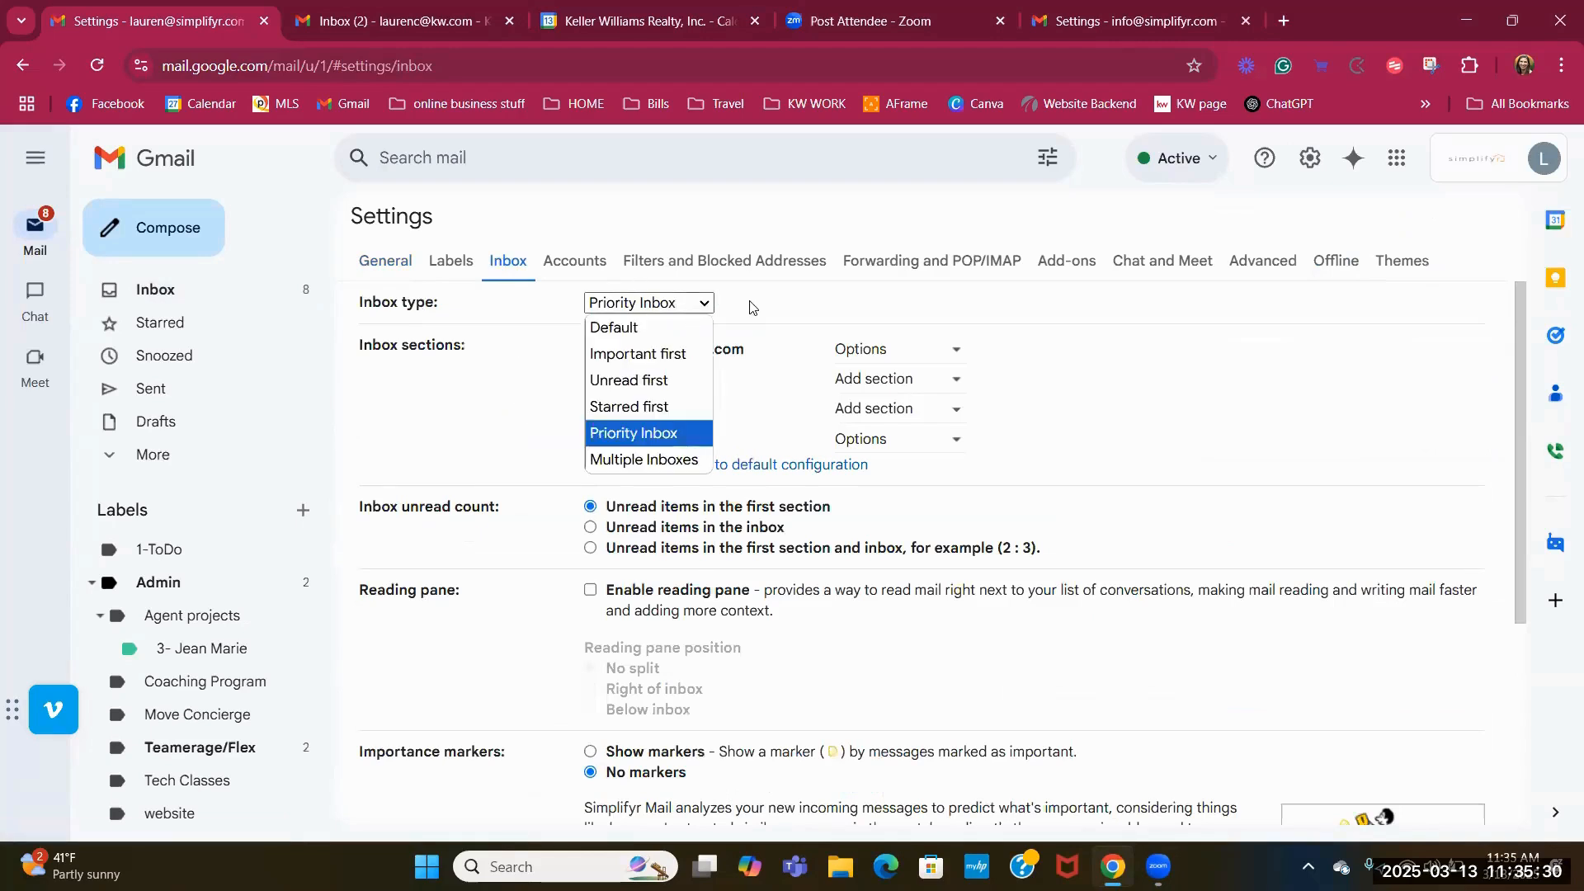
{"action": "left_click", "coordinate": [620, 460]}
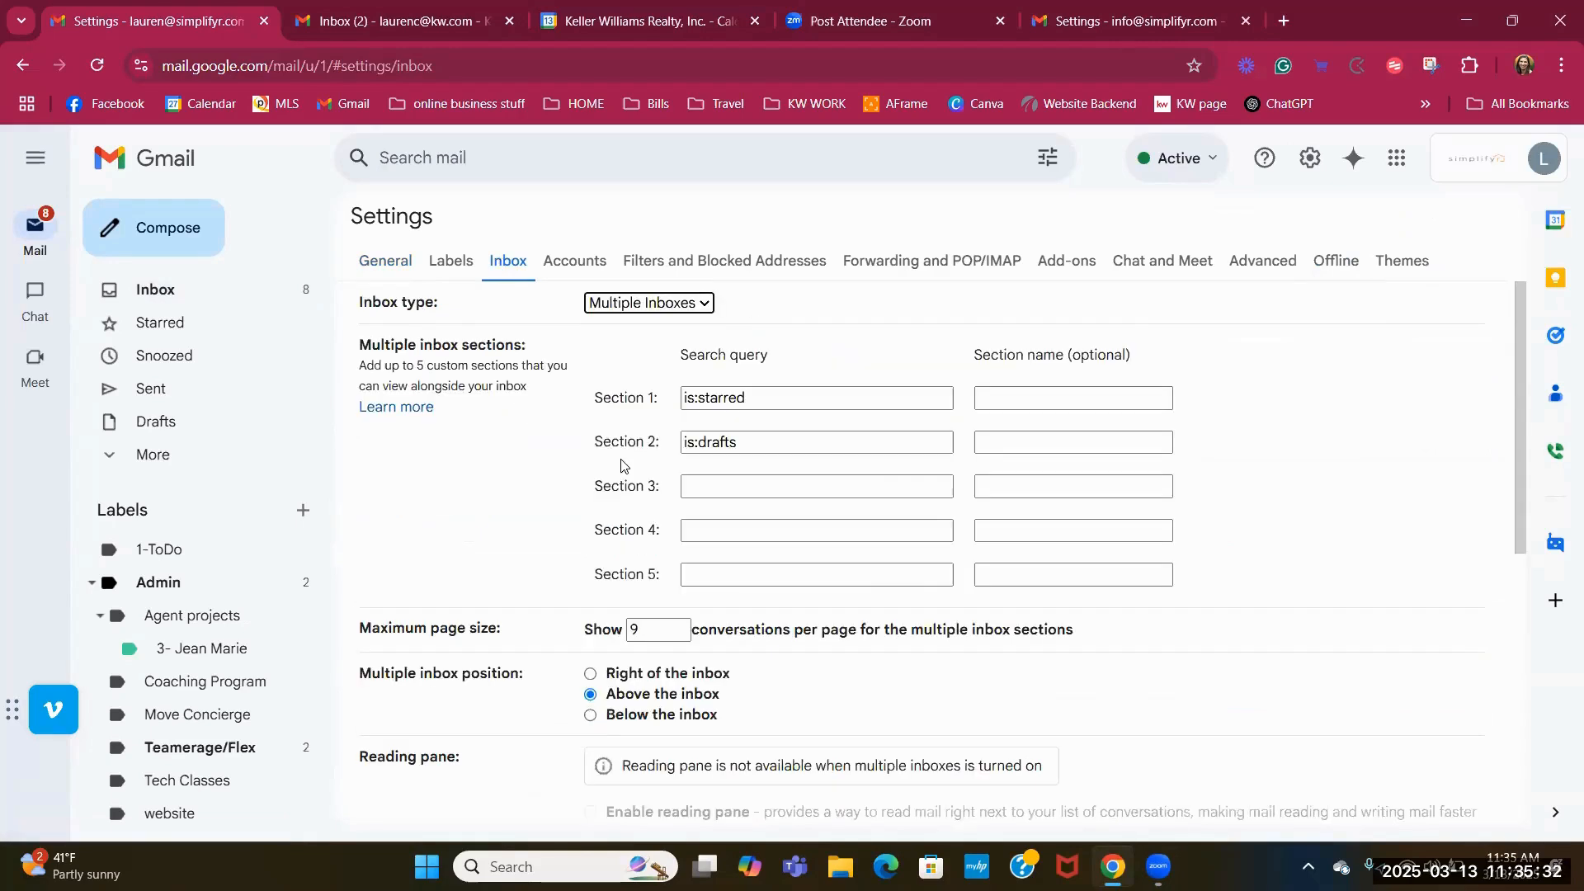
{"action": "left_click", "coordinate": [681, 307]}
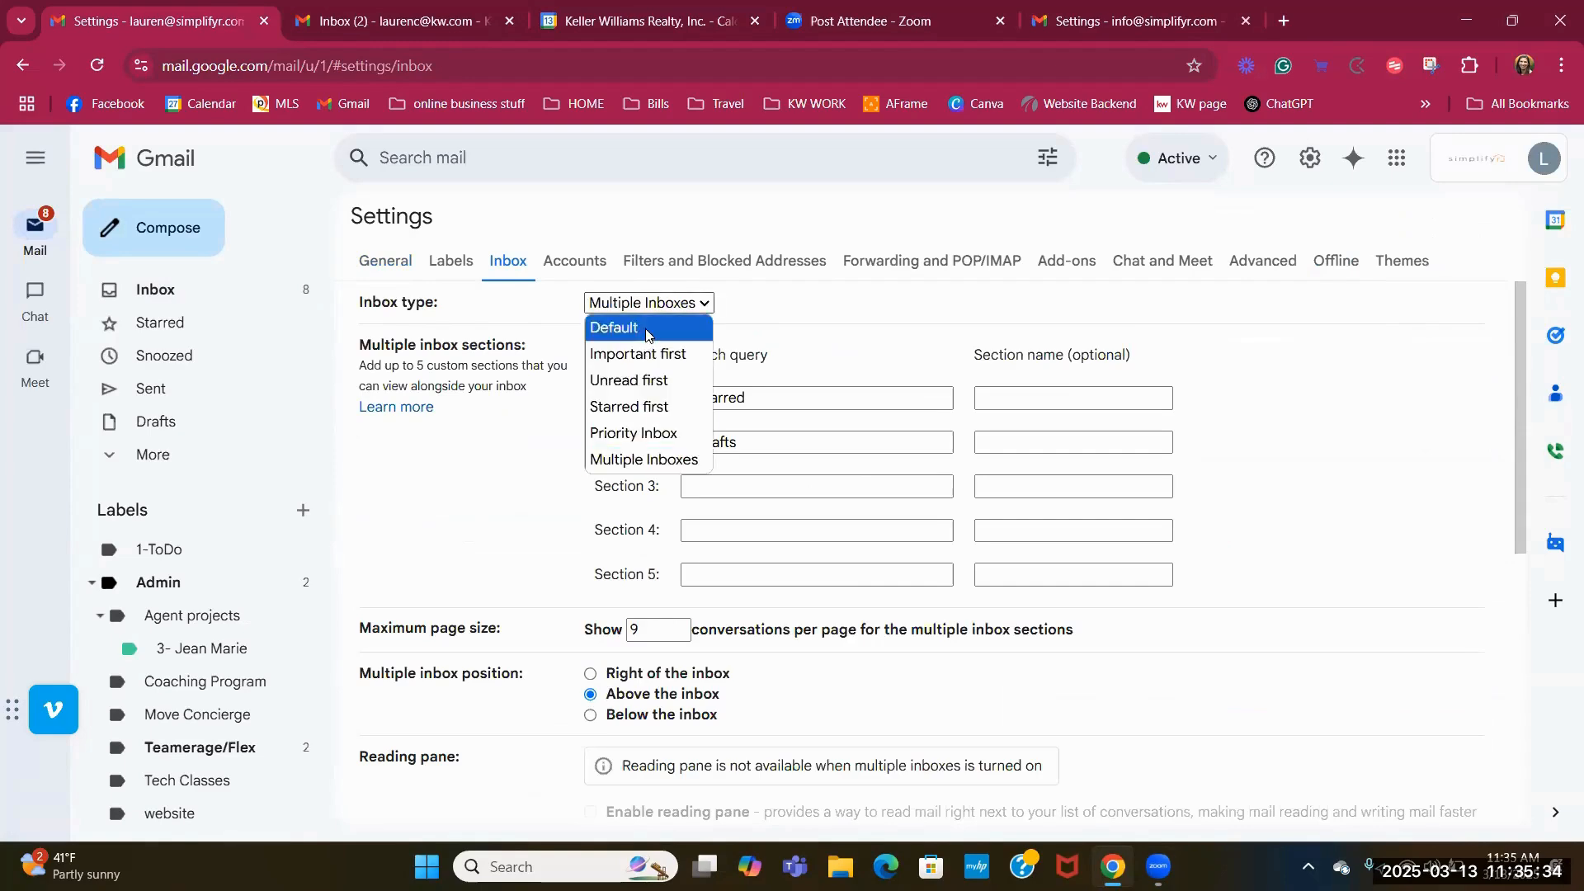
{"action": "left_click", "coordinate": [651, 327]}
{"action": "left_click", "coordinate": [192, 289]}
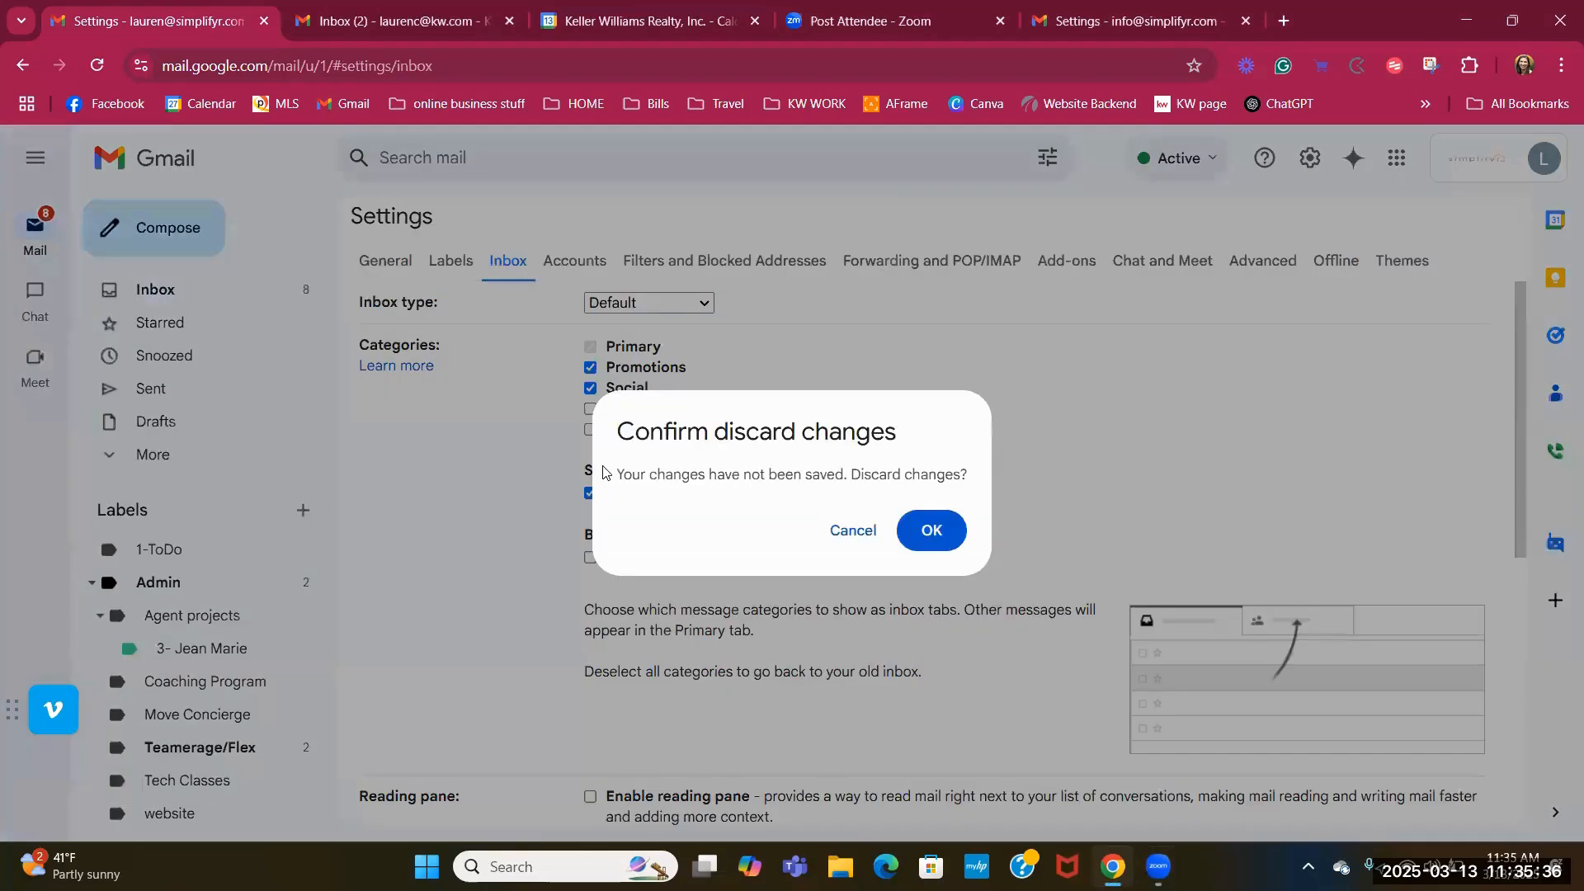
{"action": "left_click", "coordinate": [926, 527]}
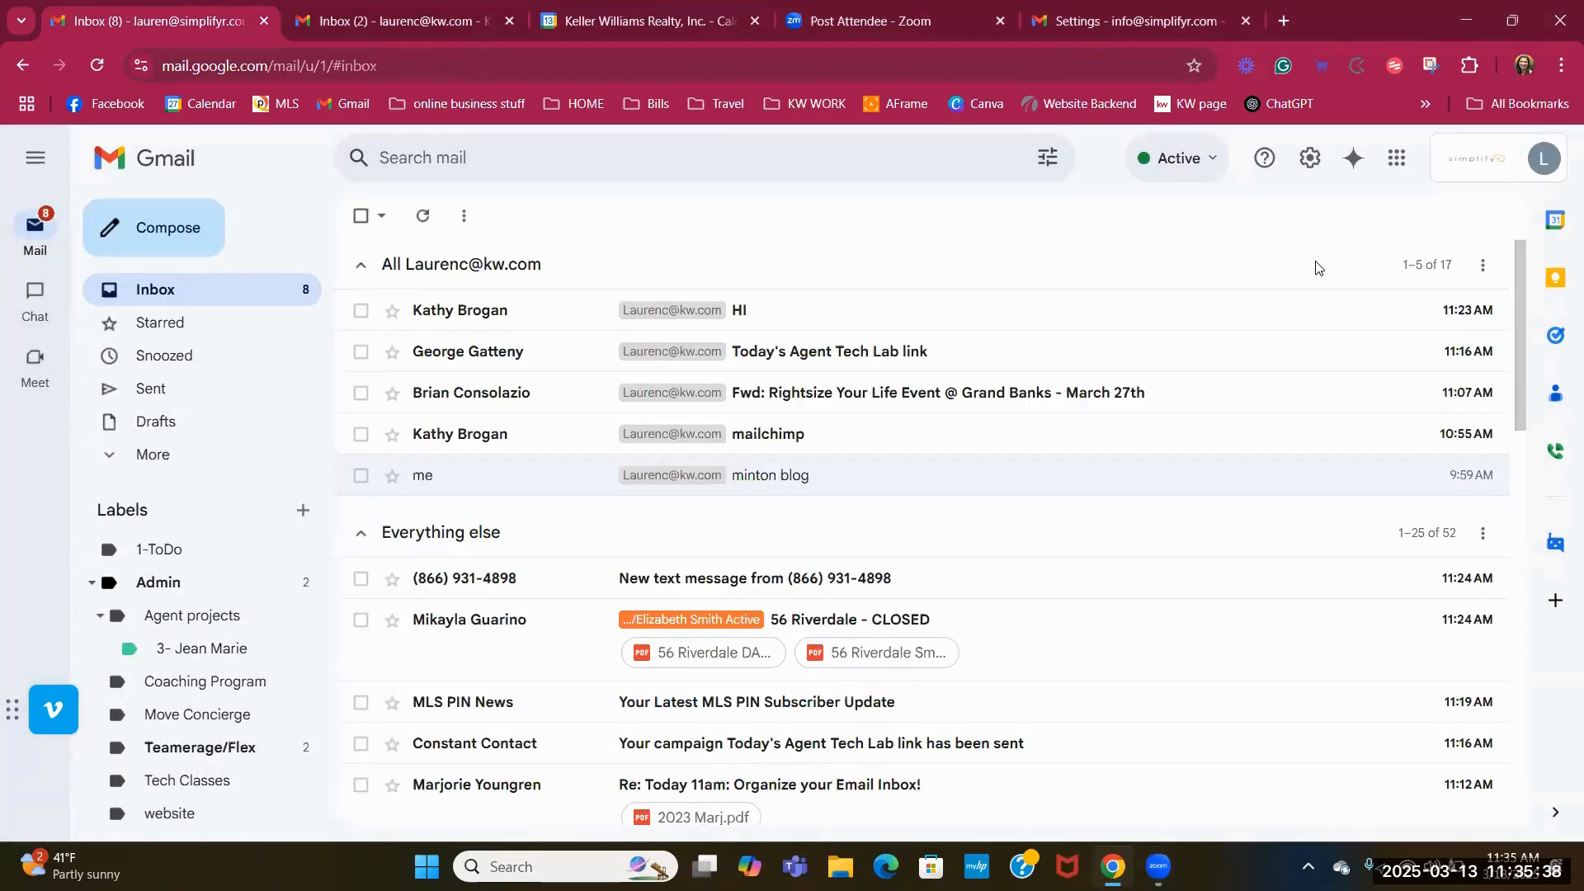
Show the quick settings panel beside the unchanged inbox and scroll through it.
{"action": "left_click", "coordinate": [1300, 164]}
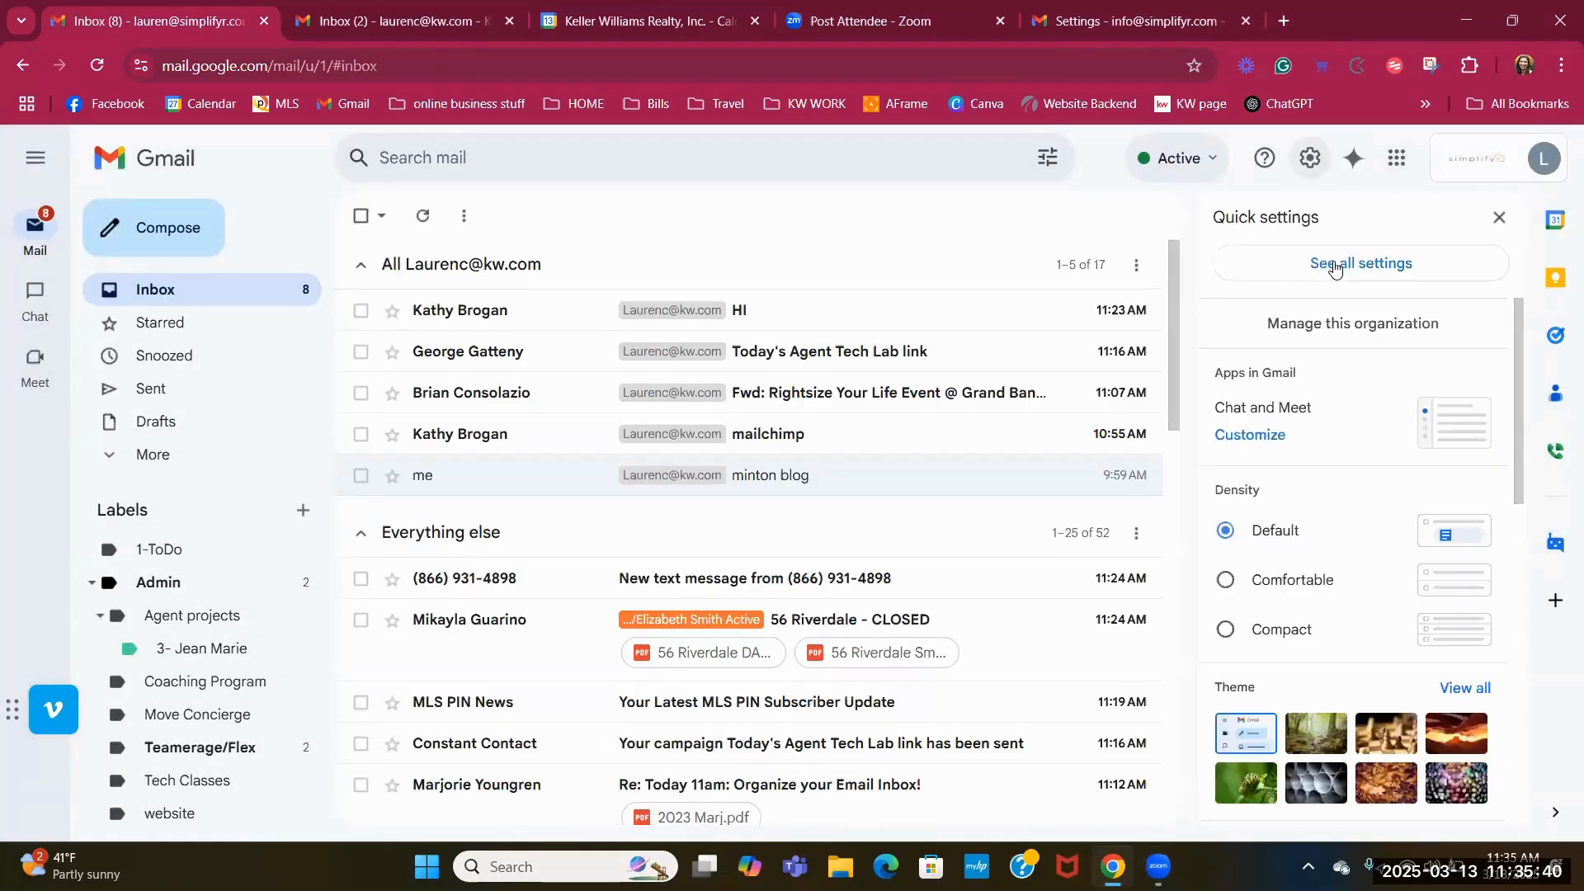
{"action": "scroll", "coordinate": [1347, 419], "scroll_direction": "down", "scroll_amount": 1}
{"action": "scroll", "coordinate": [1347, 419], "scroll_direction": "down", "scroll_amount": 5}
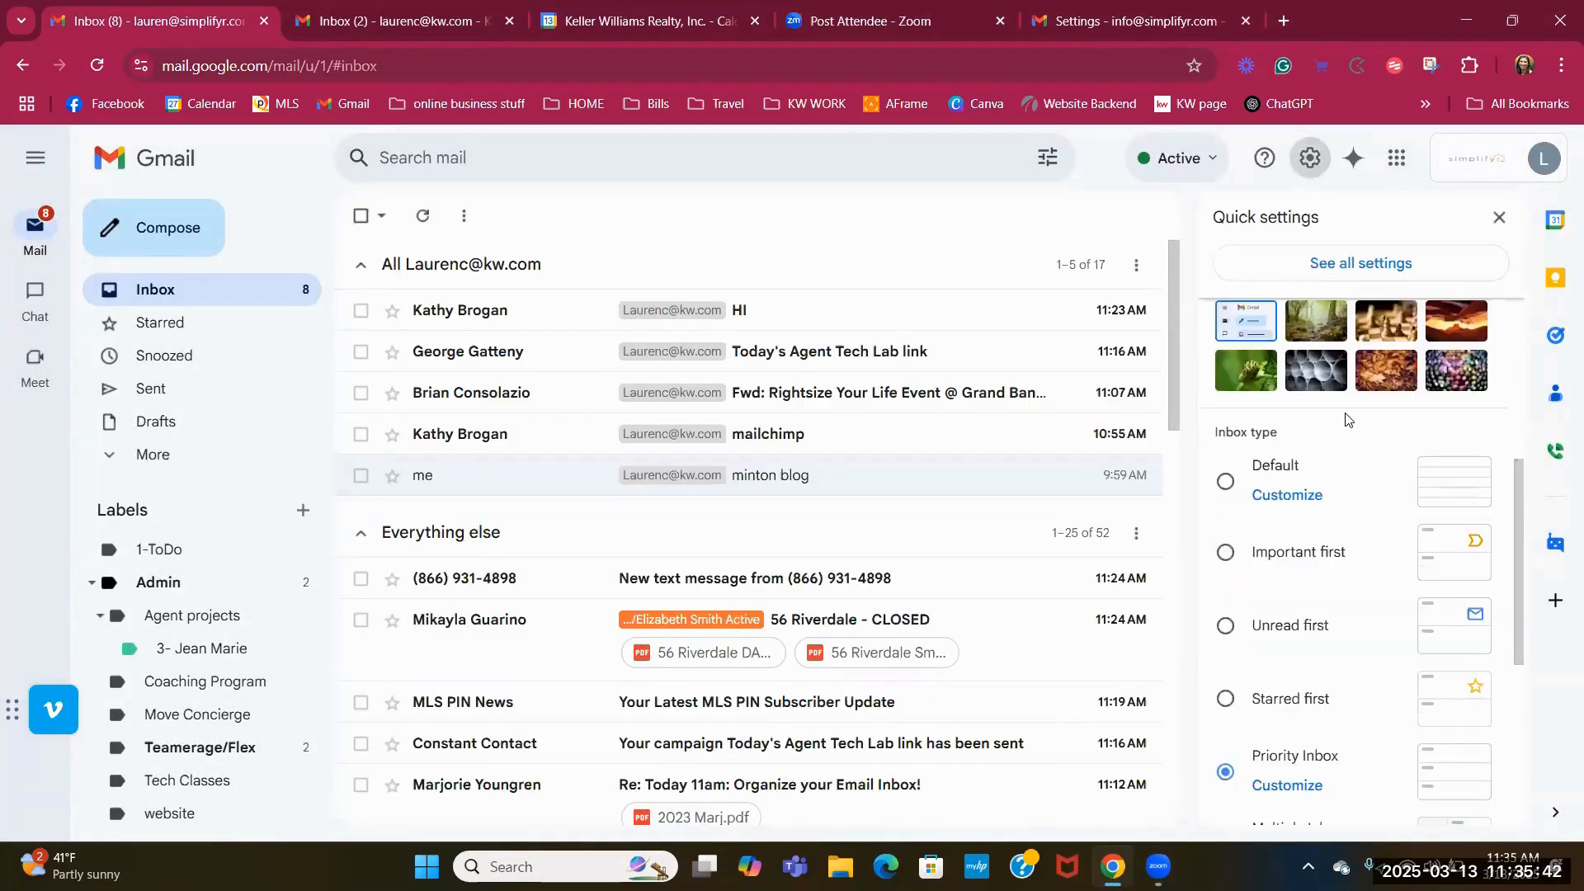
{"action": "scroll", "coordinate": [1347, 419], "scroll_direction": "down", "scroll_amount": 3}
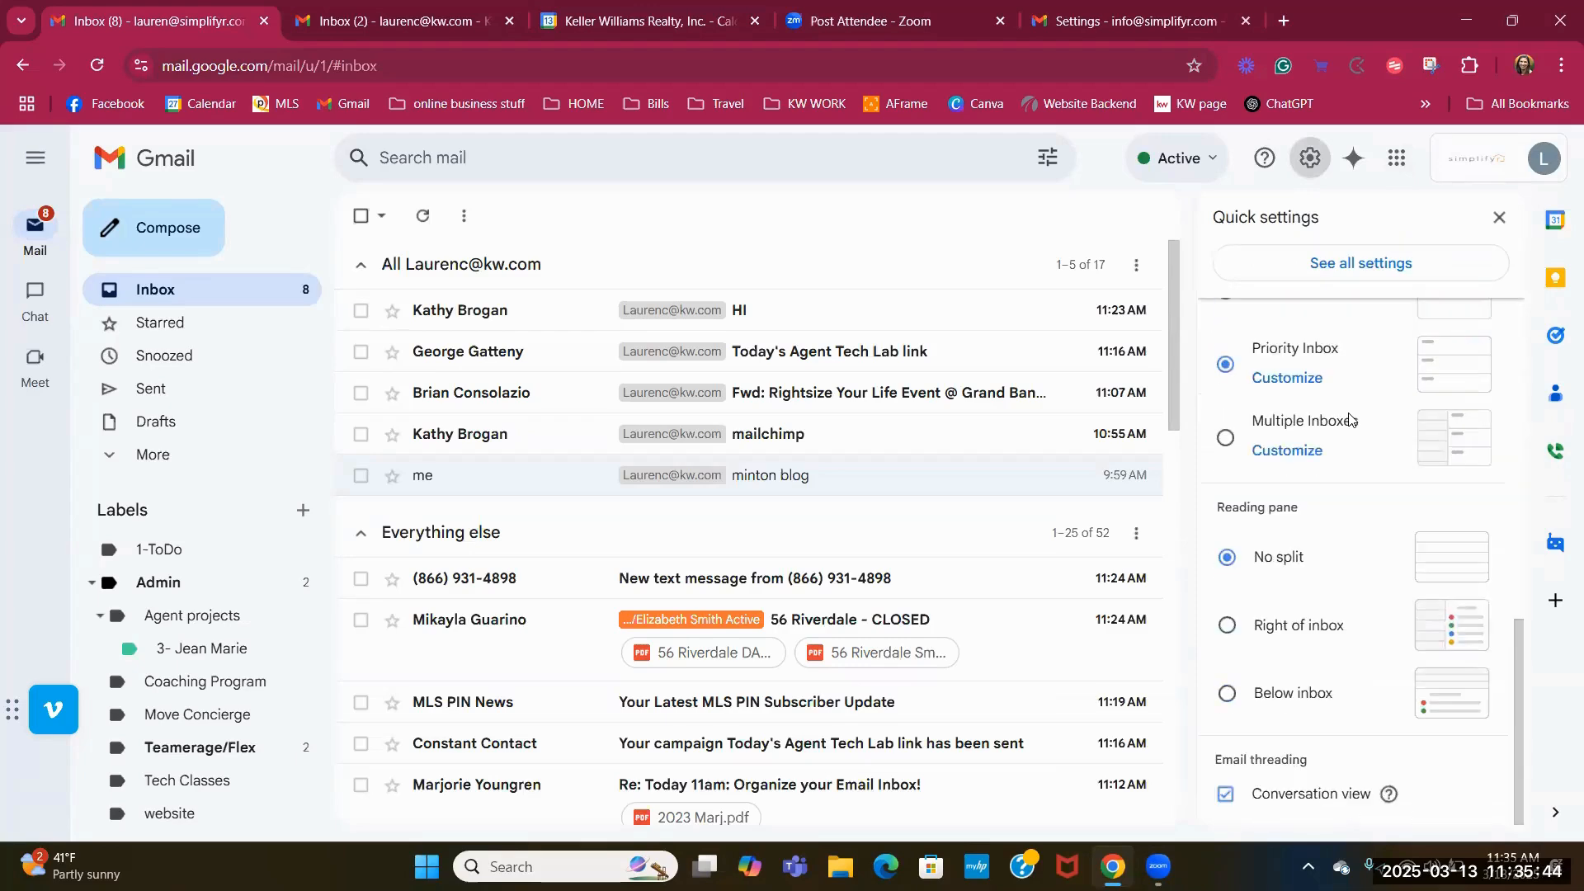
{"action": "scroll", "coordinate": [1351, 409], "scroll_direction": "up", "scroll_amount": 5}
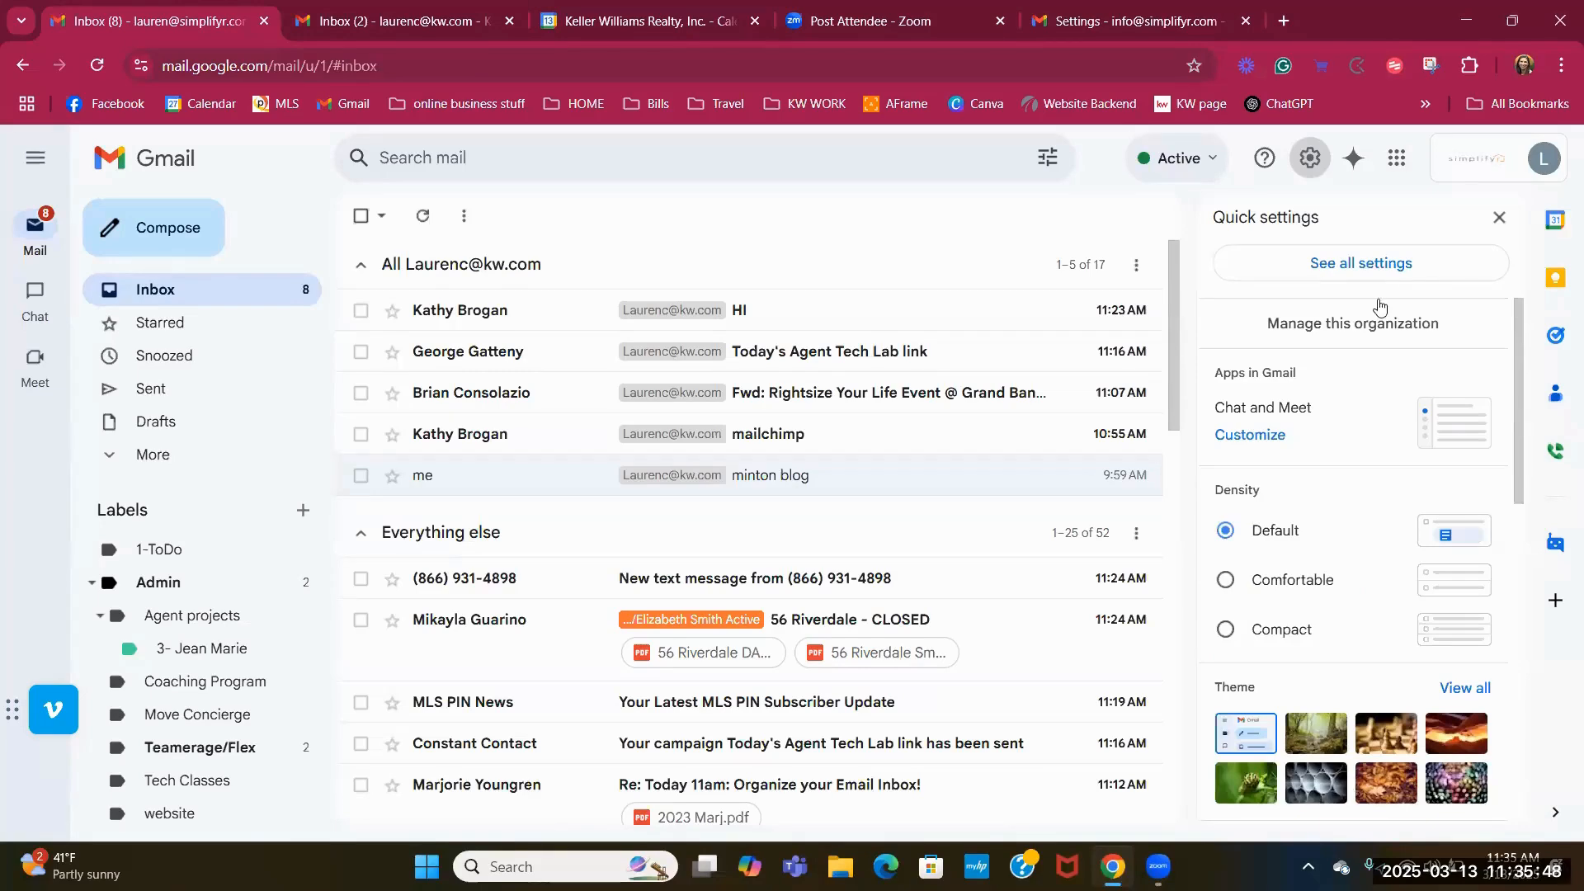
Open and scroll the signed-in accounts list, then close it to reveal the Priority Inbox.
{"action": "left_click", "coordinate": [1473, 168]}
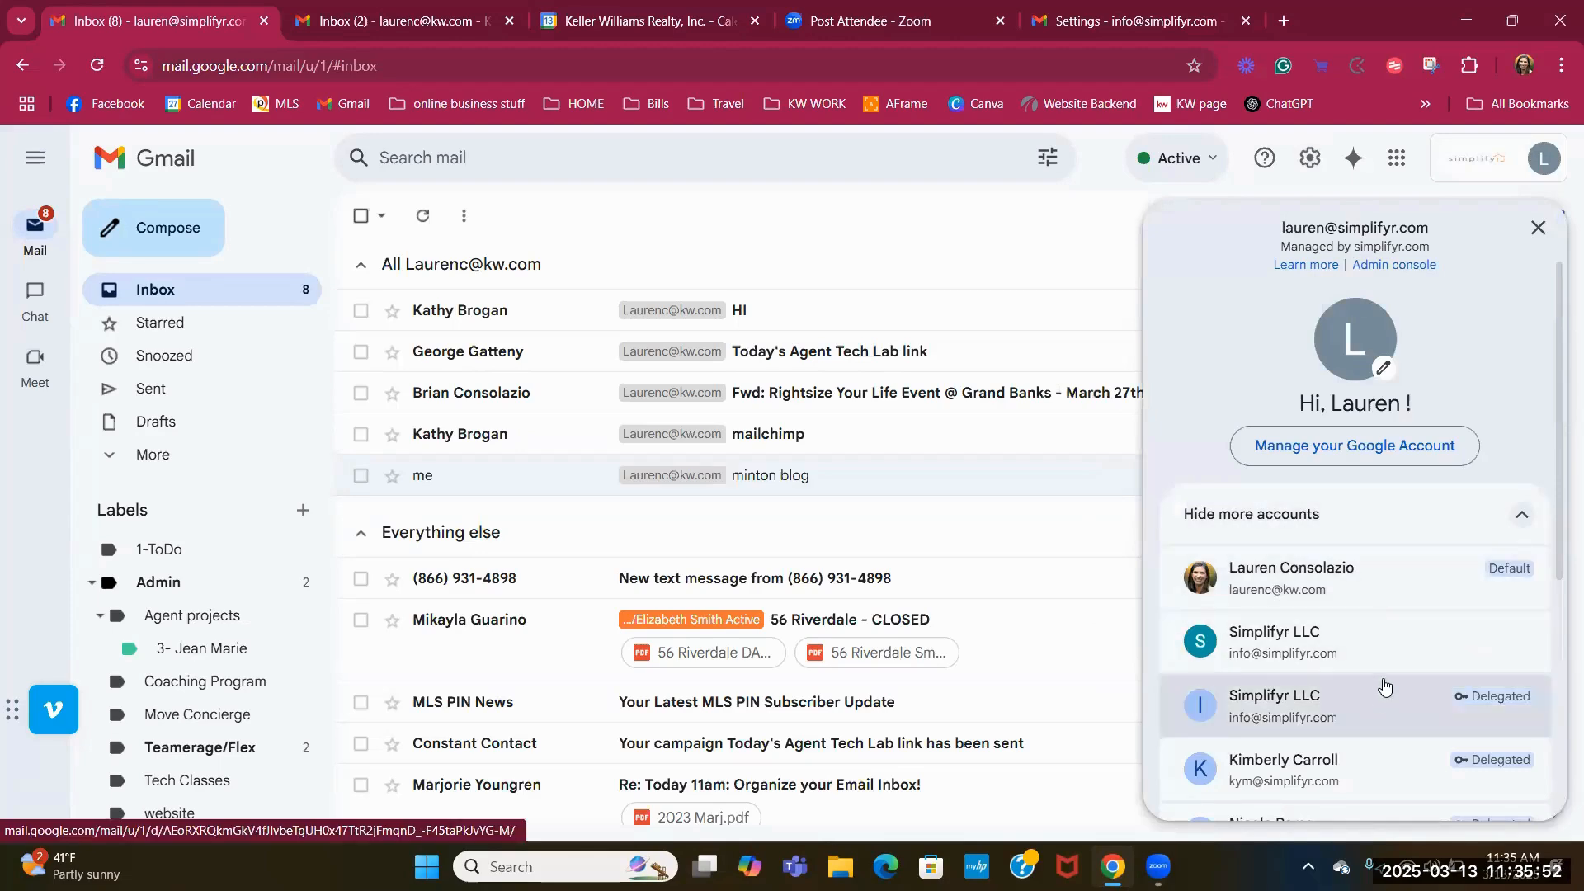
{"action": "scroll", "coordinate": [1382, 691], "scroll_direction": "down", "scroll_amount": 3}
{"action": "left_click", "coordinate": [1029, 229]}
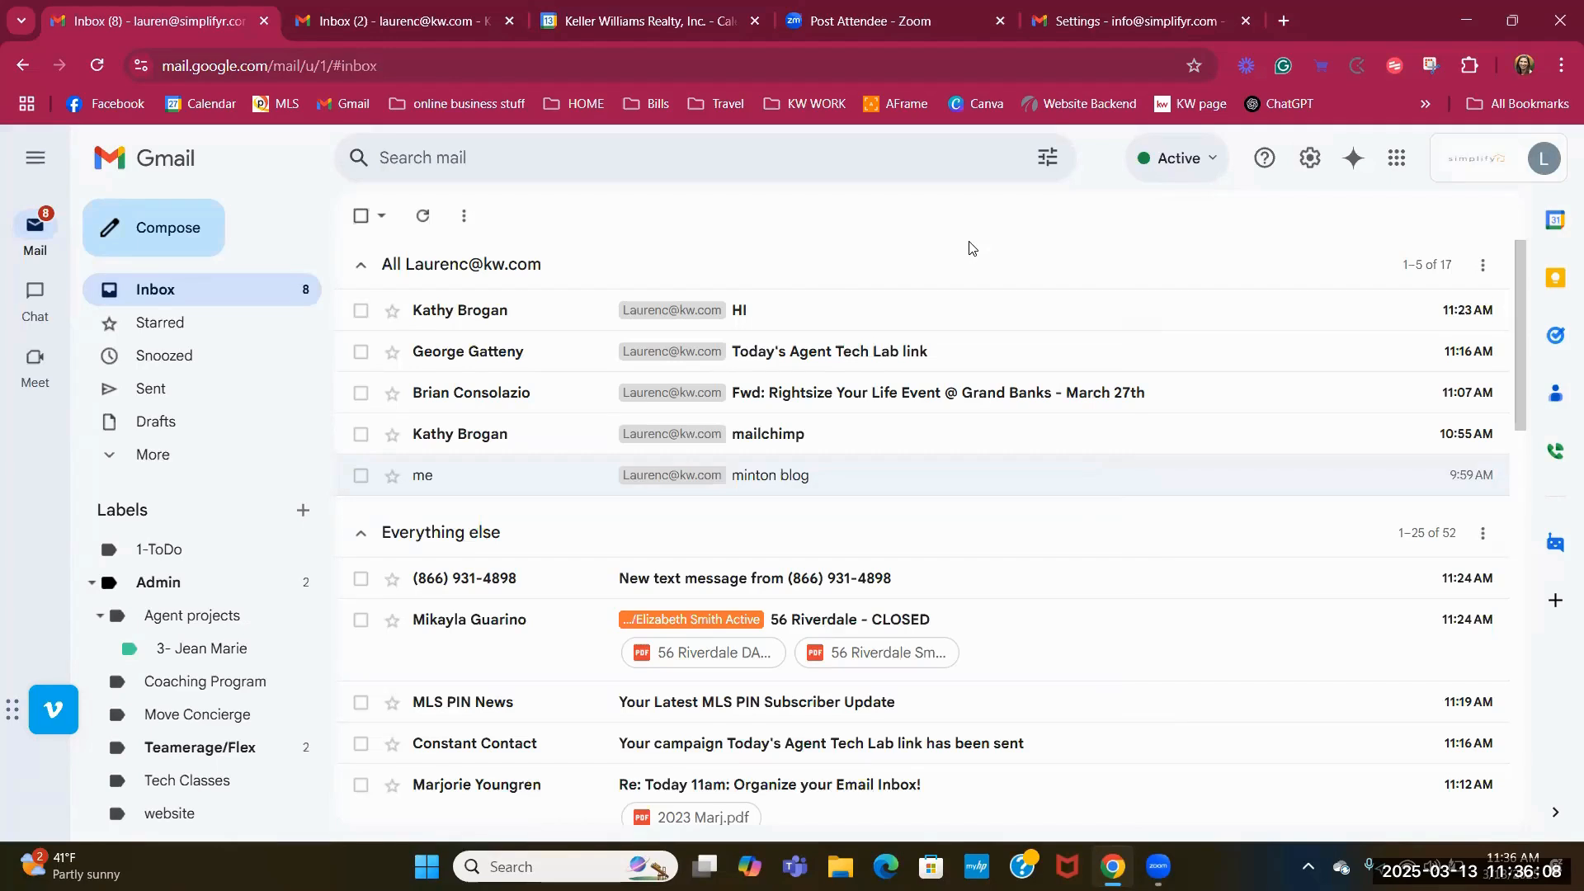
Compose a full-size message to a suggested contact with subject 'test' and body 'Its late'.
{"action": "left_click", "coordinate": [183, 238]}
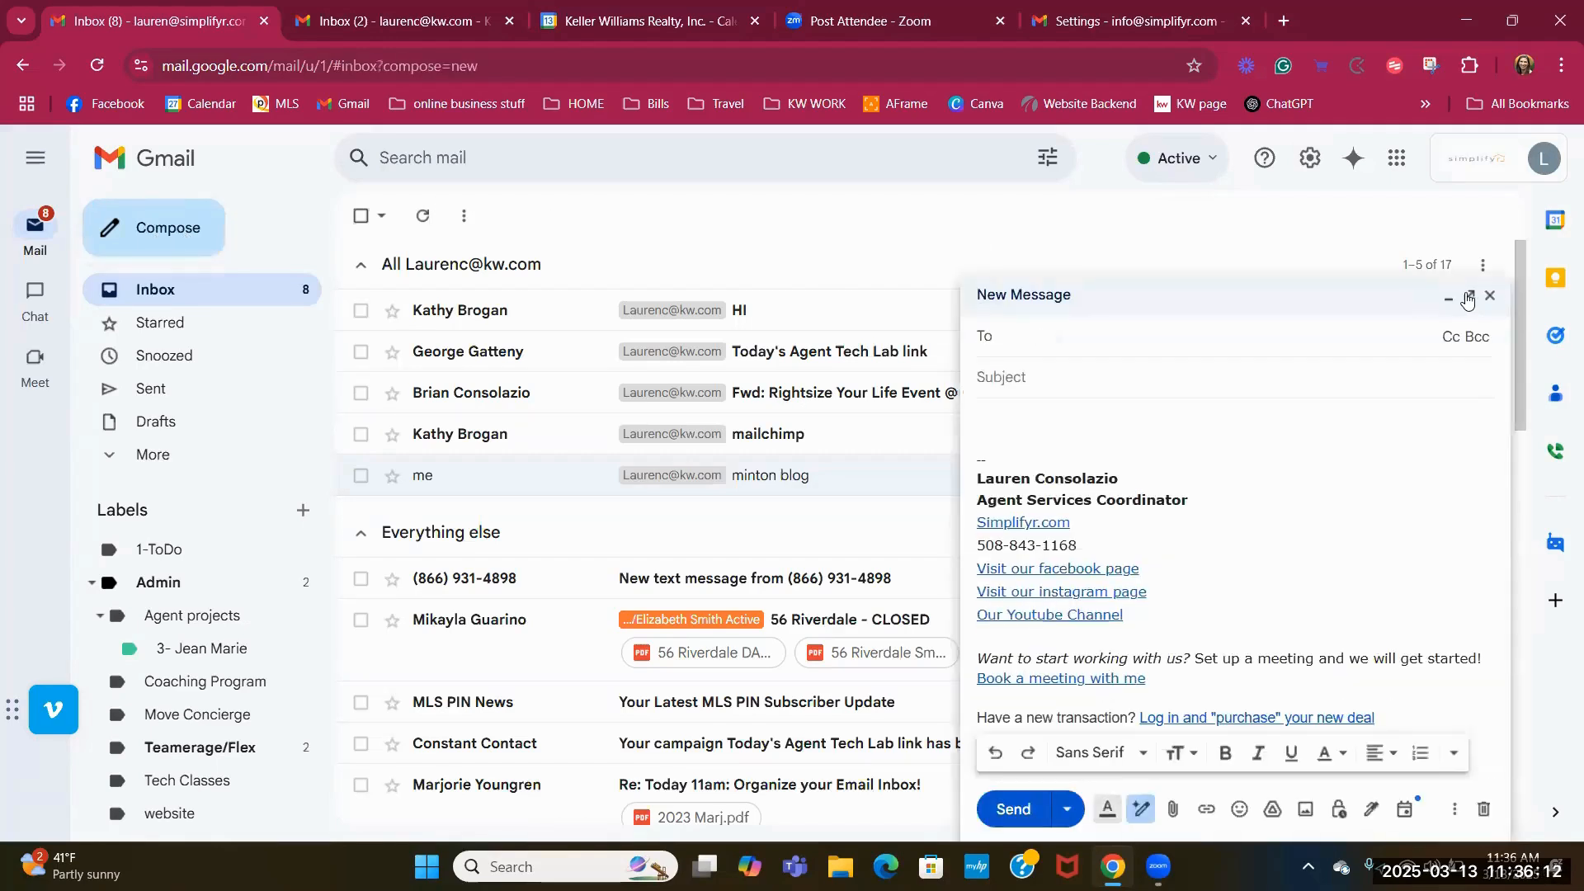
{"action": "left_click", "coordinate": [1468, 296]}
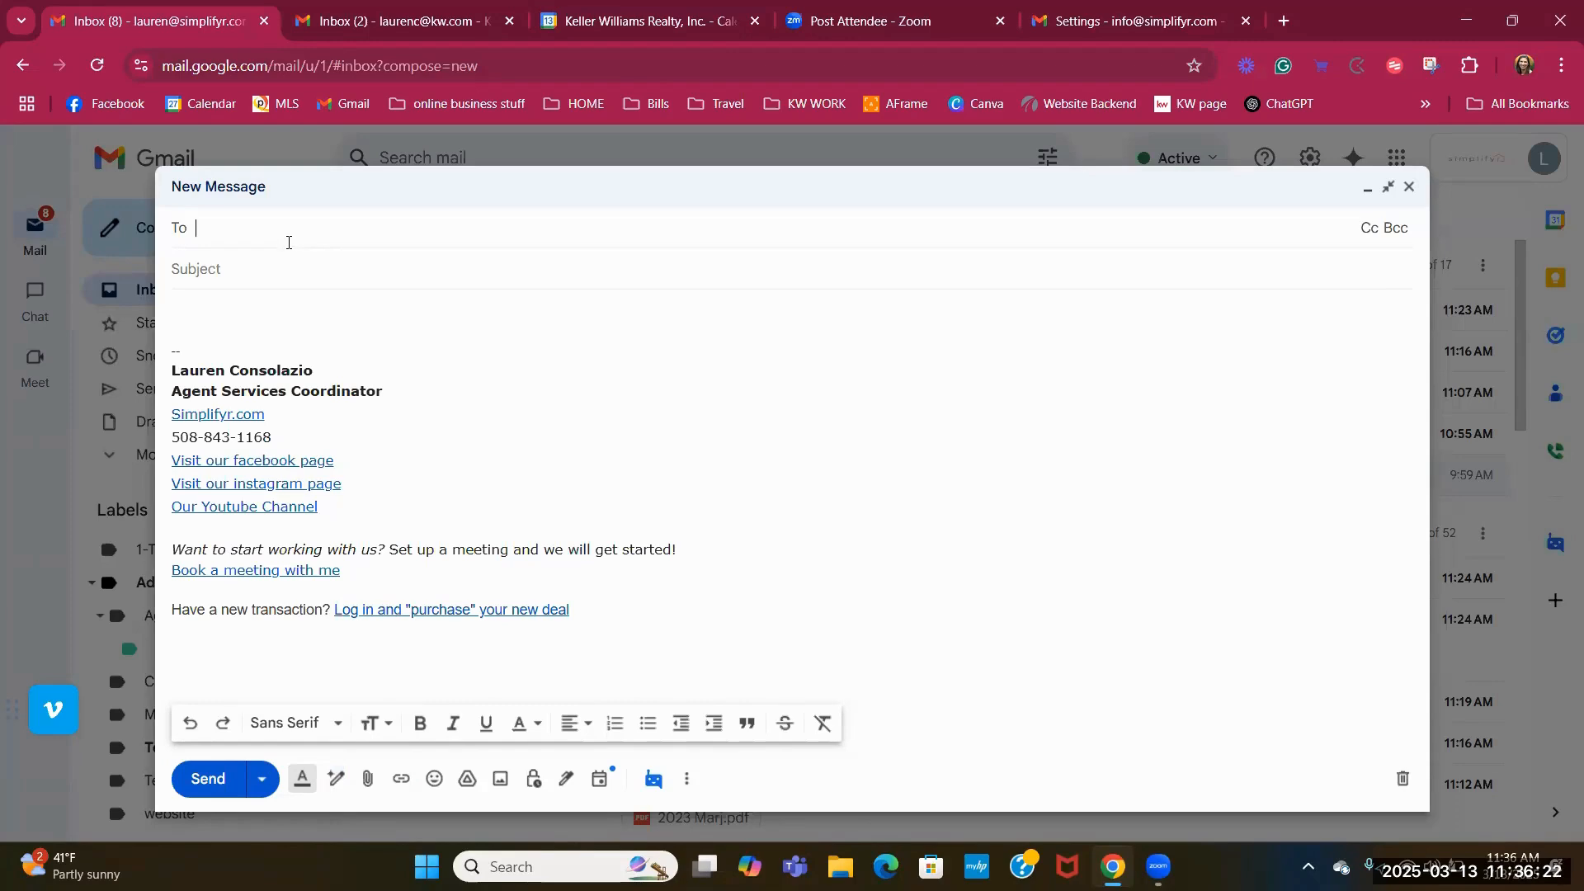
{"action": "type", "text": "kath"}
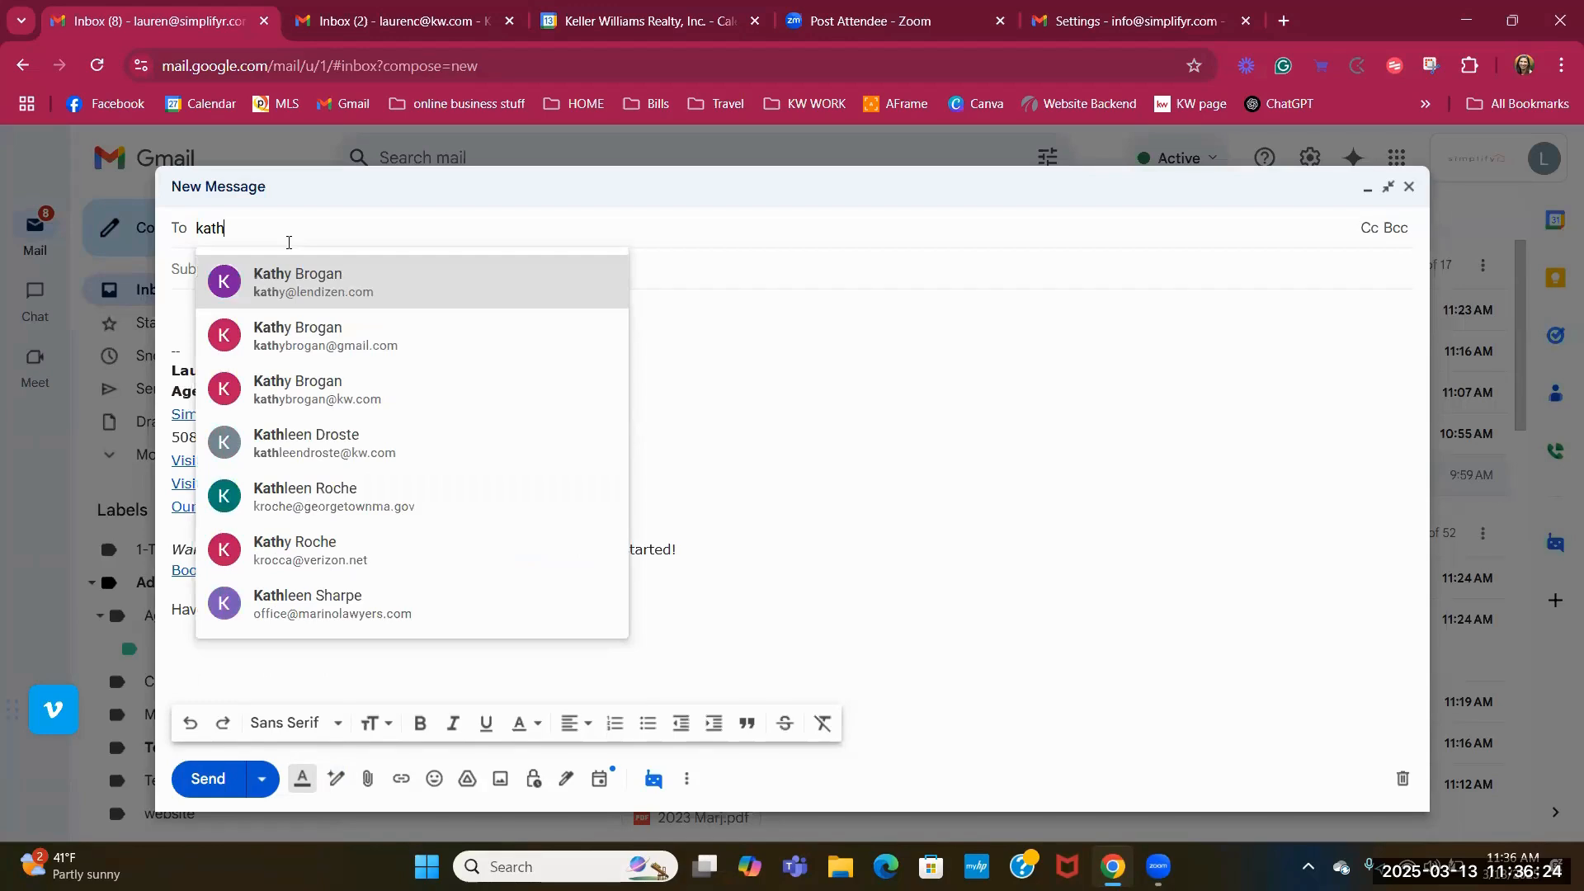
{"action": "left_click", "coordinate": [271, 301]}
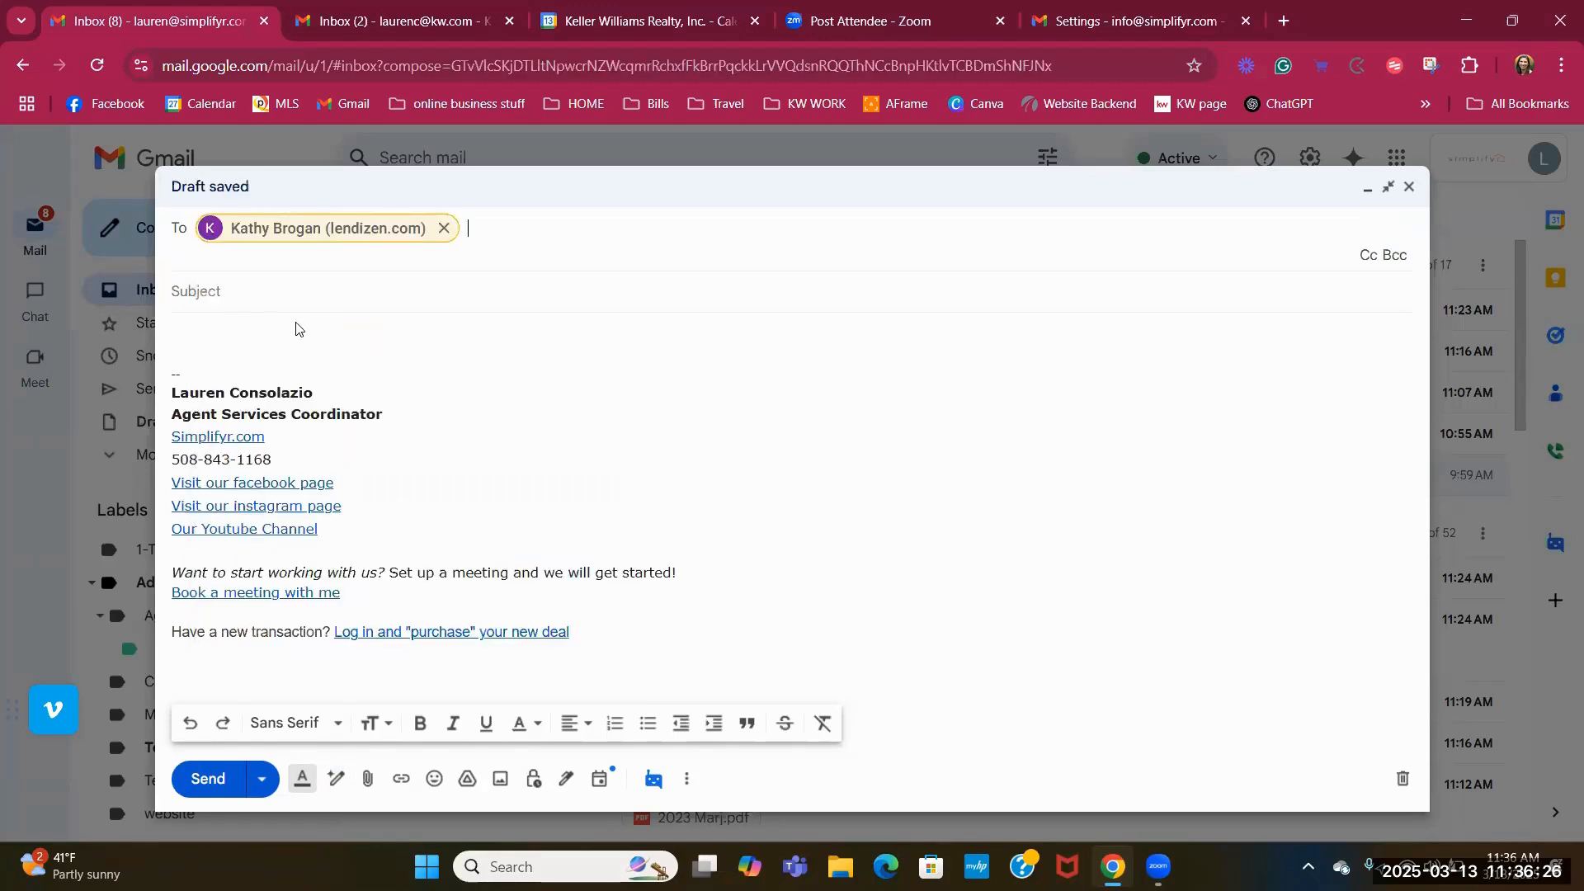
{"action": "left_click", "coordinate": [232, 294]}
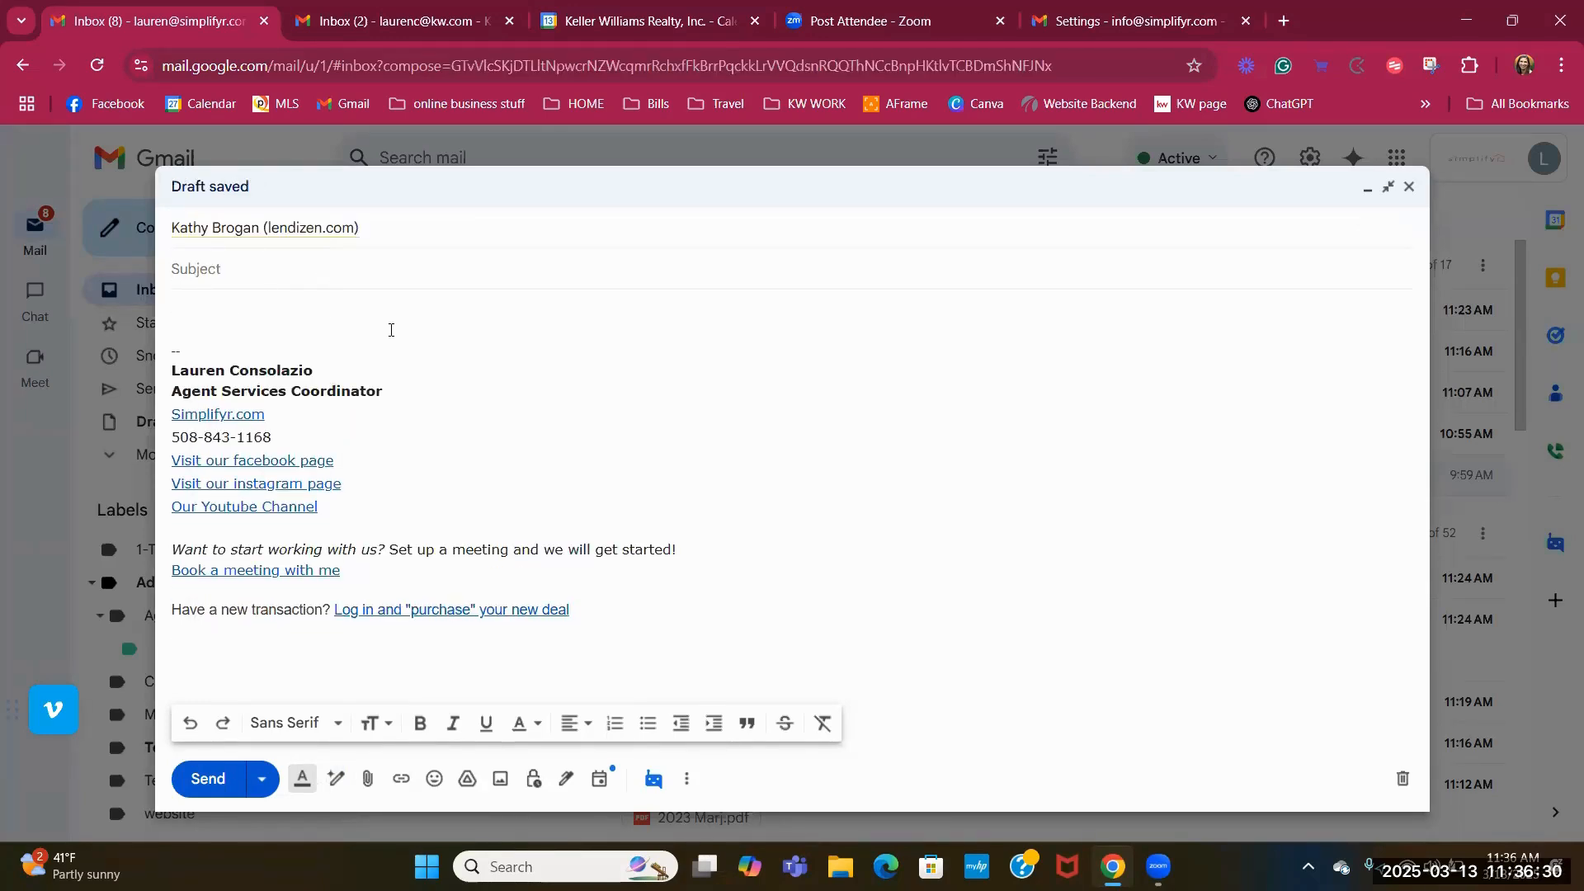
{"action": "type", "text": "test"}
{"action": "left_click", "coordinate": [220, 318]}
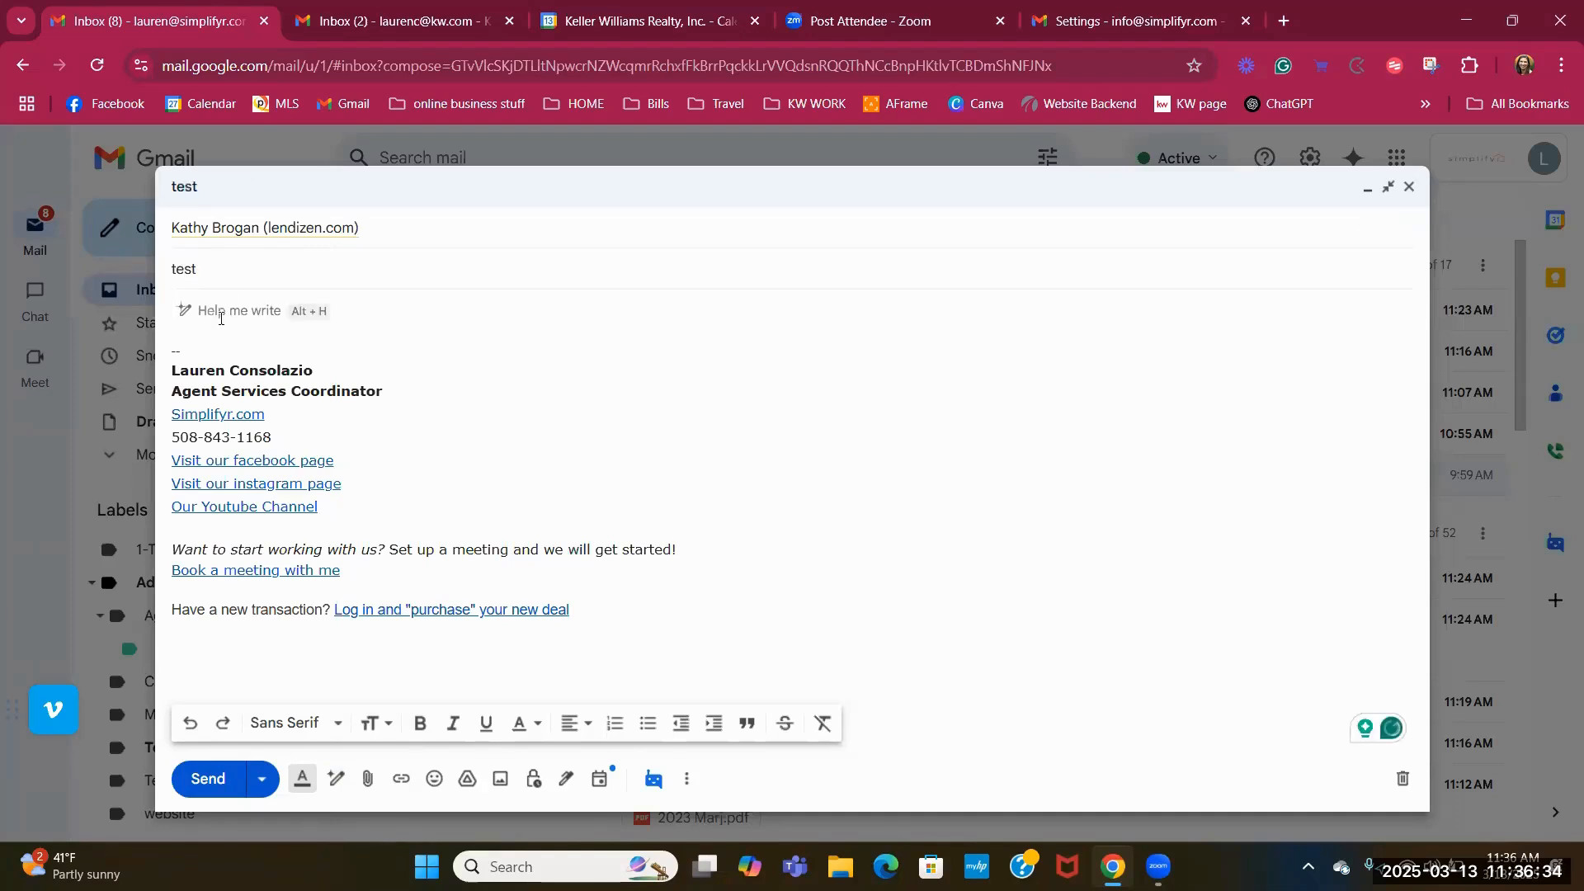
{"action": "type", "text": "Its late"}
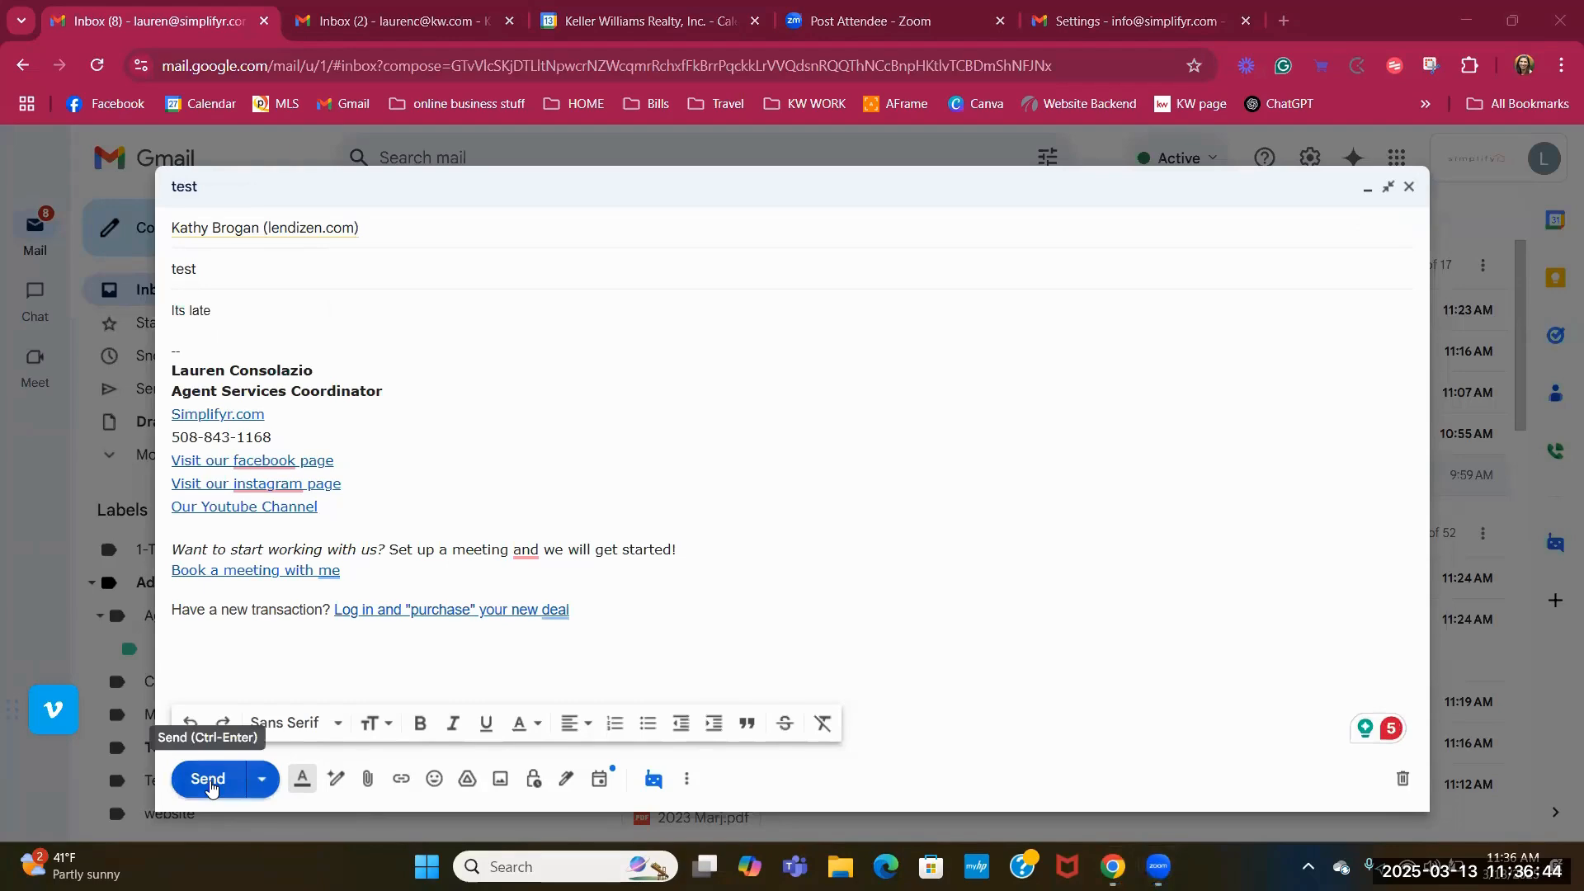
{"action": "left_click", "coordinate": [264, 789]}
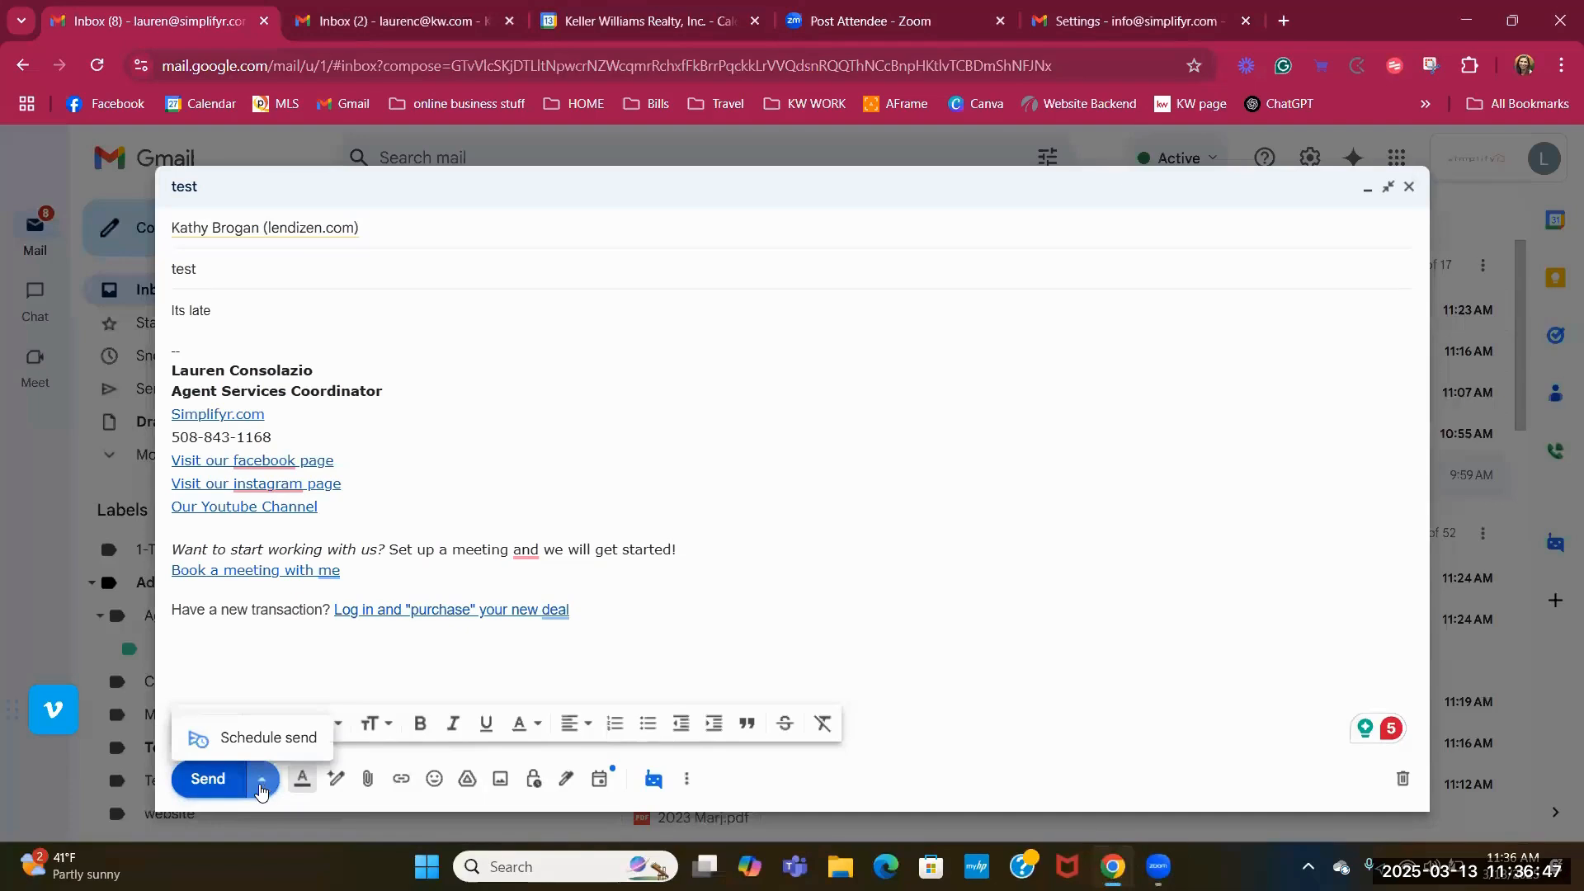
{"action": "left_click", "coordinate": [230, 742]}
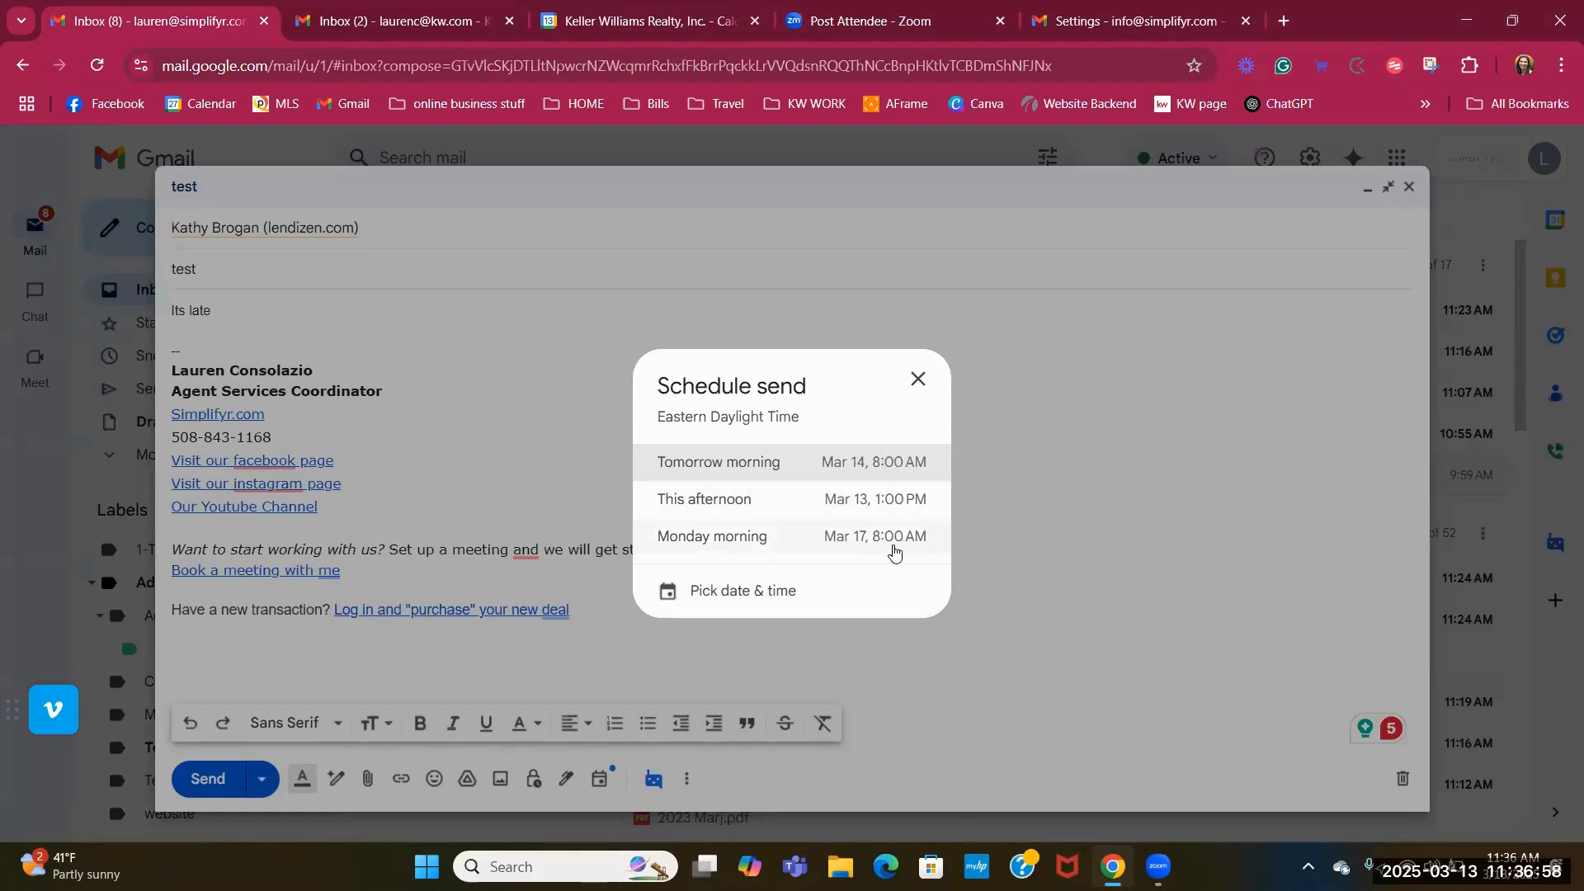
{"action": "left_click", "coordinate": [793, 589]}
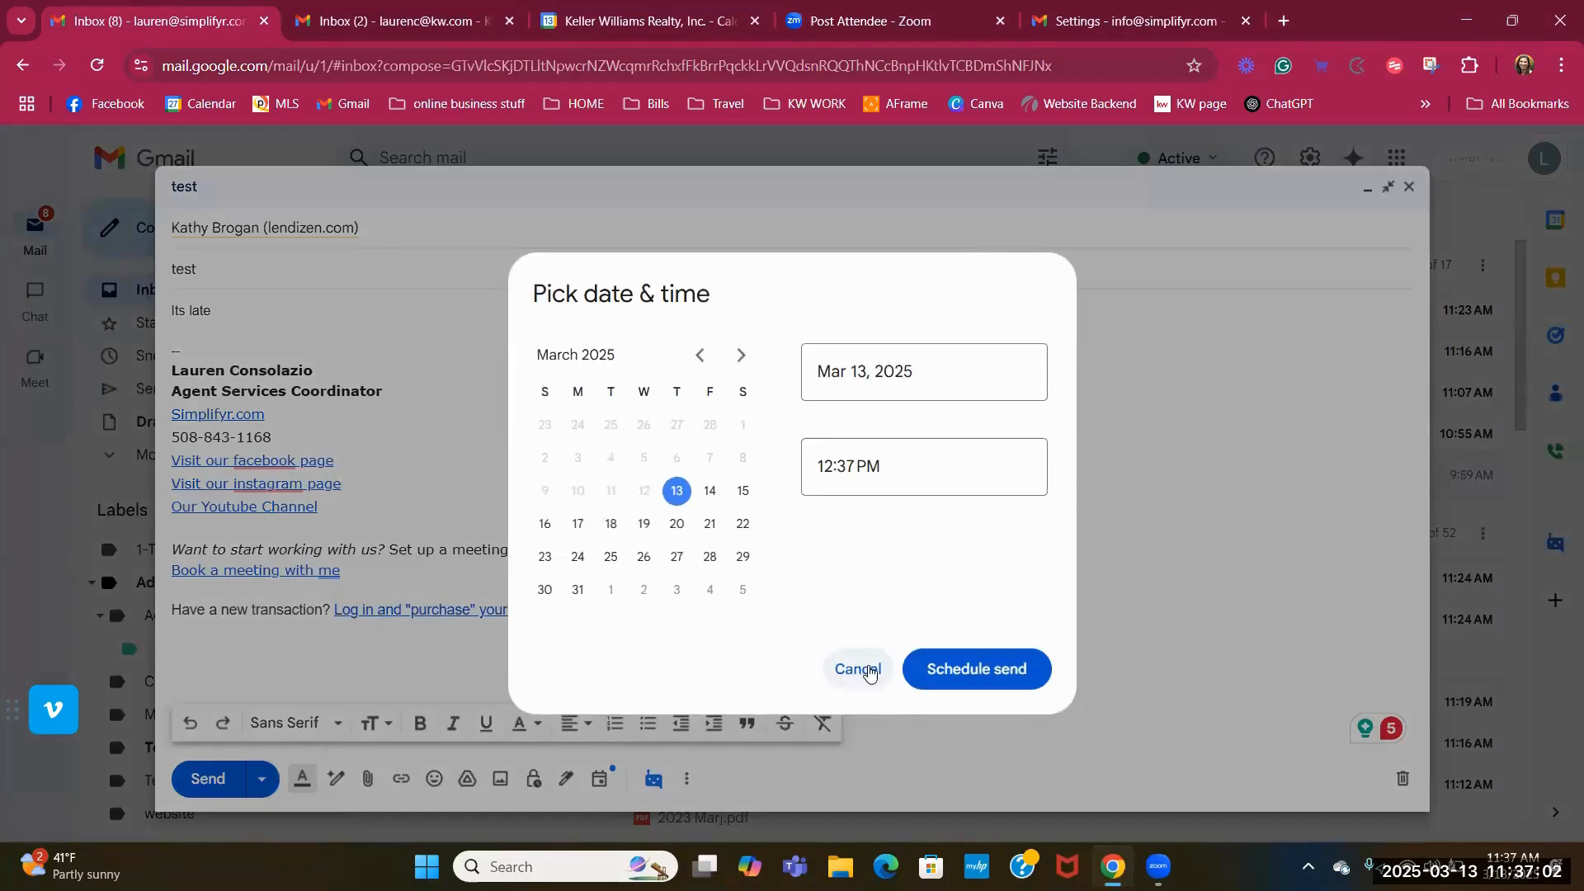
{"action": "left_click", "coordinate": [858, 669]}
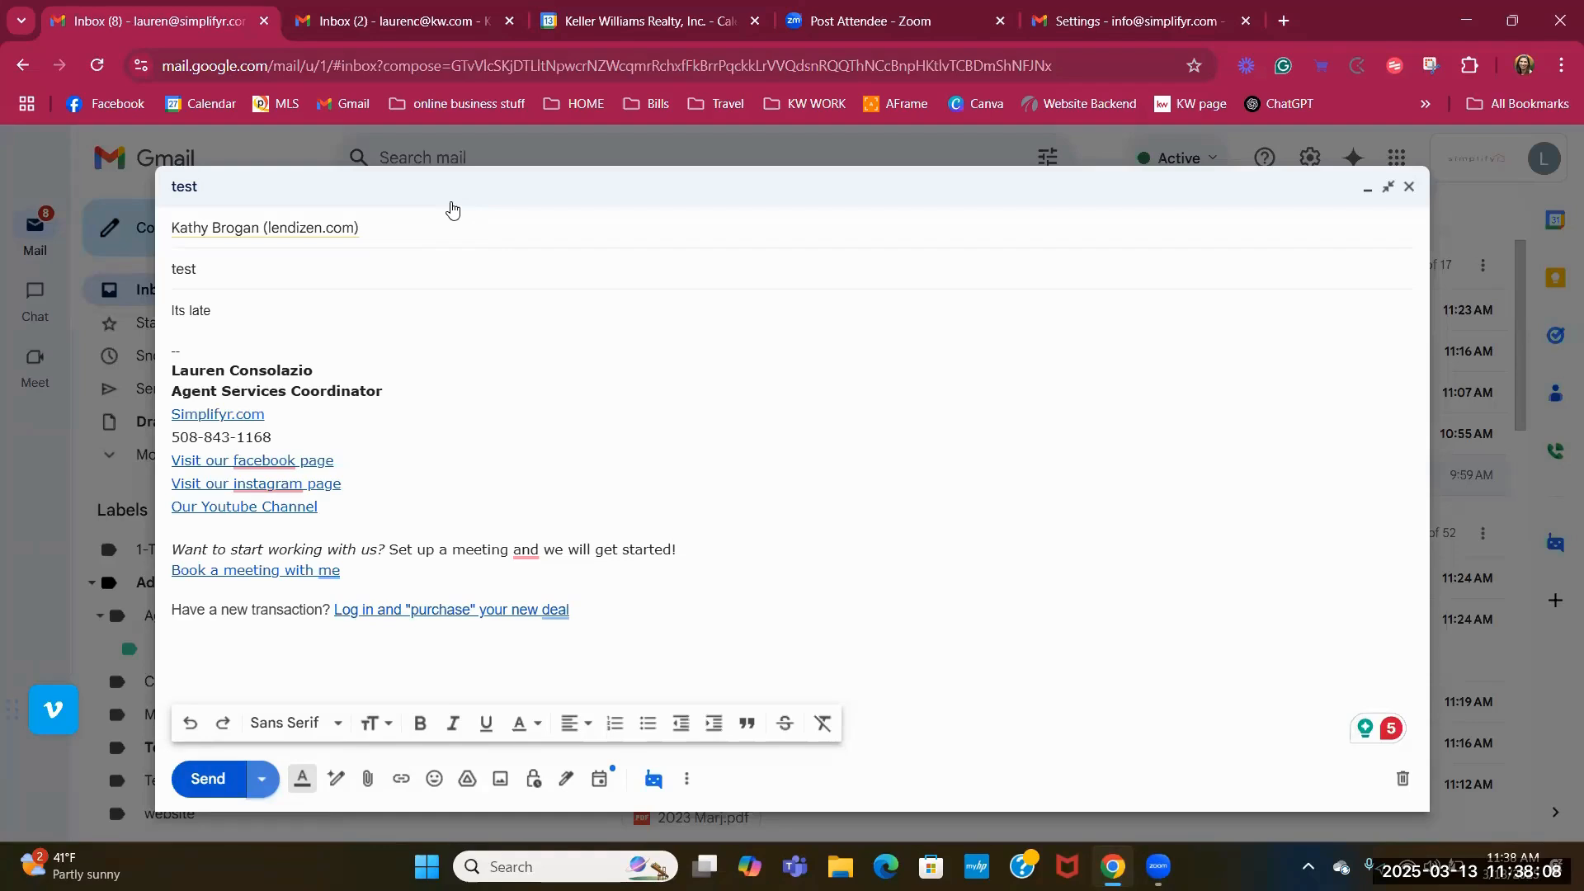
Discard the unsent test draft and select the HI email in the inbox.
{"action": "left_click", "coordinate": [1402, 778]}
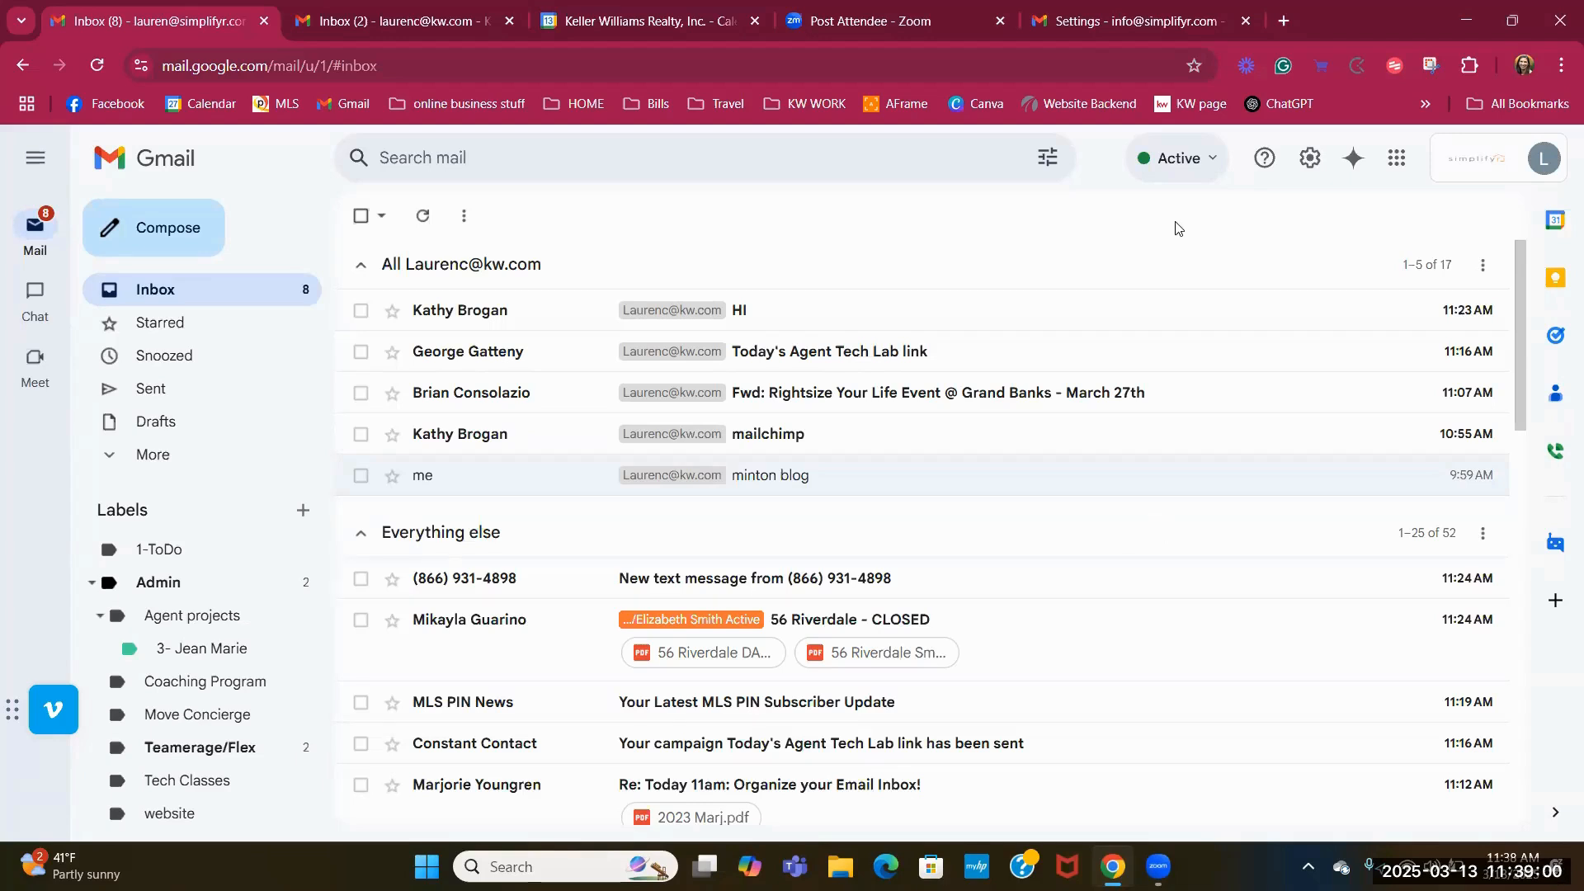
{"action": "left_click", "coordinate": [981, 244]}
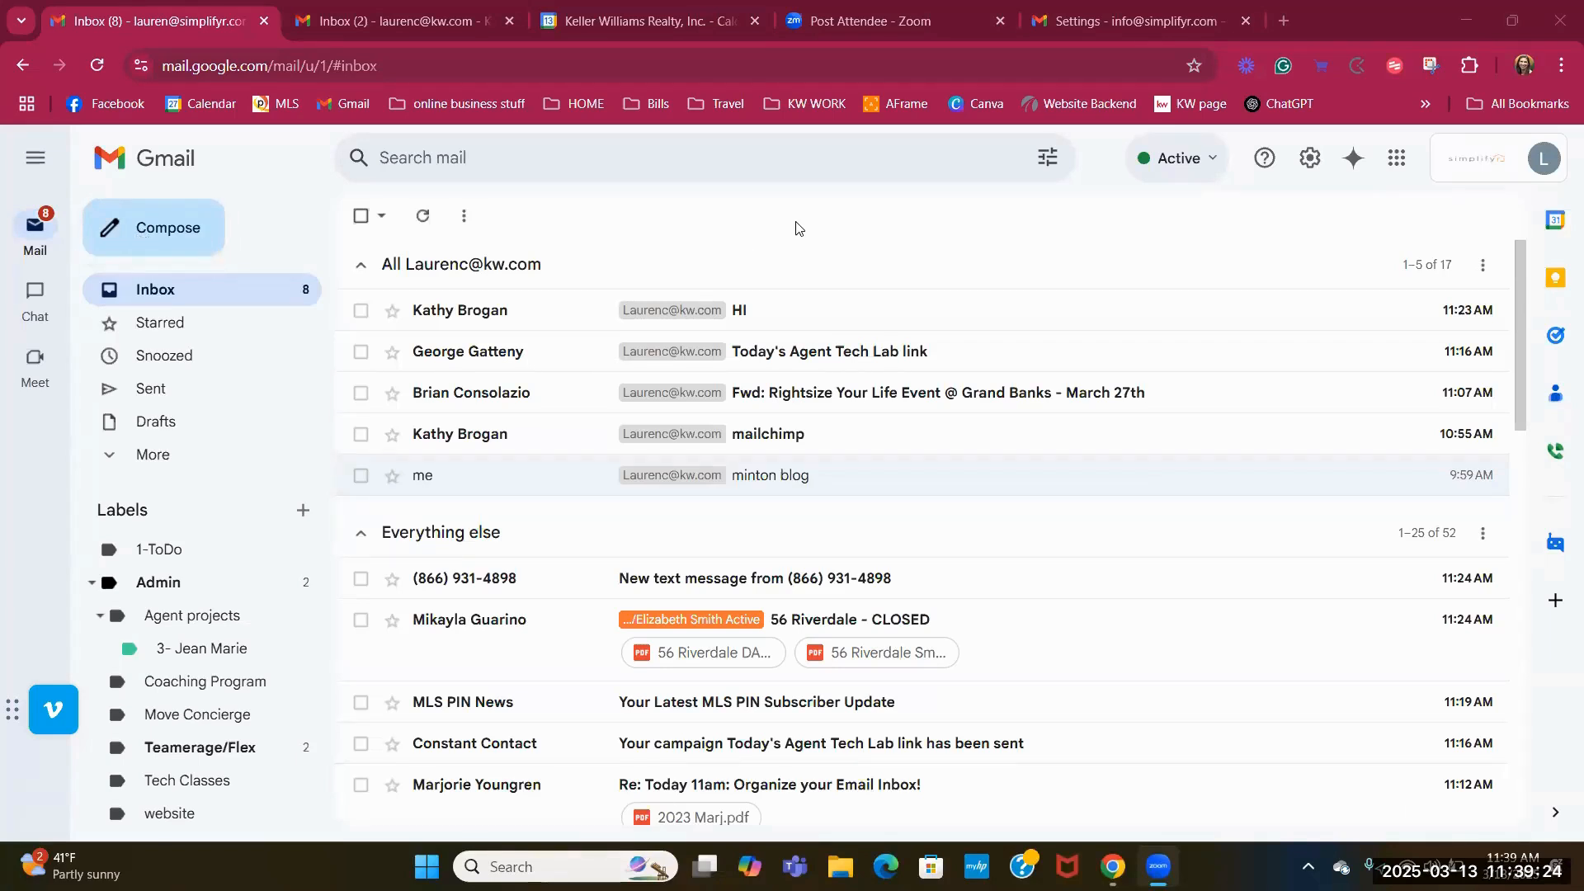
Reply 'you stink' to the HI email, send it, then undo the send.
{"action": "left_click", "coordinate": [509, 309]}
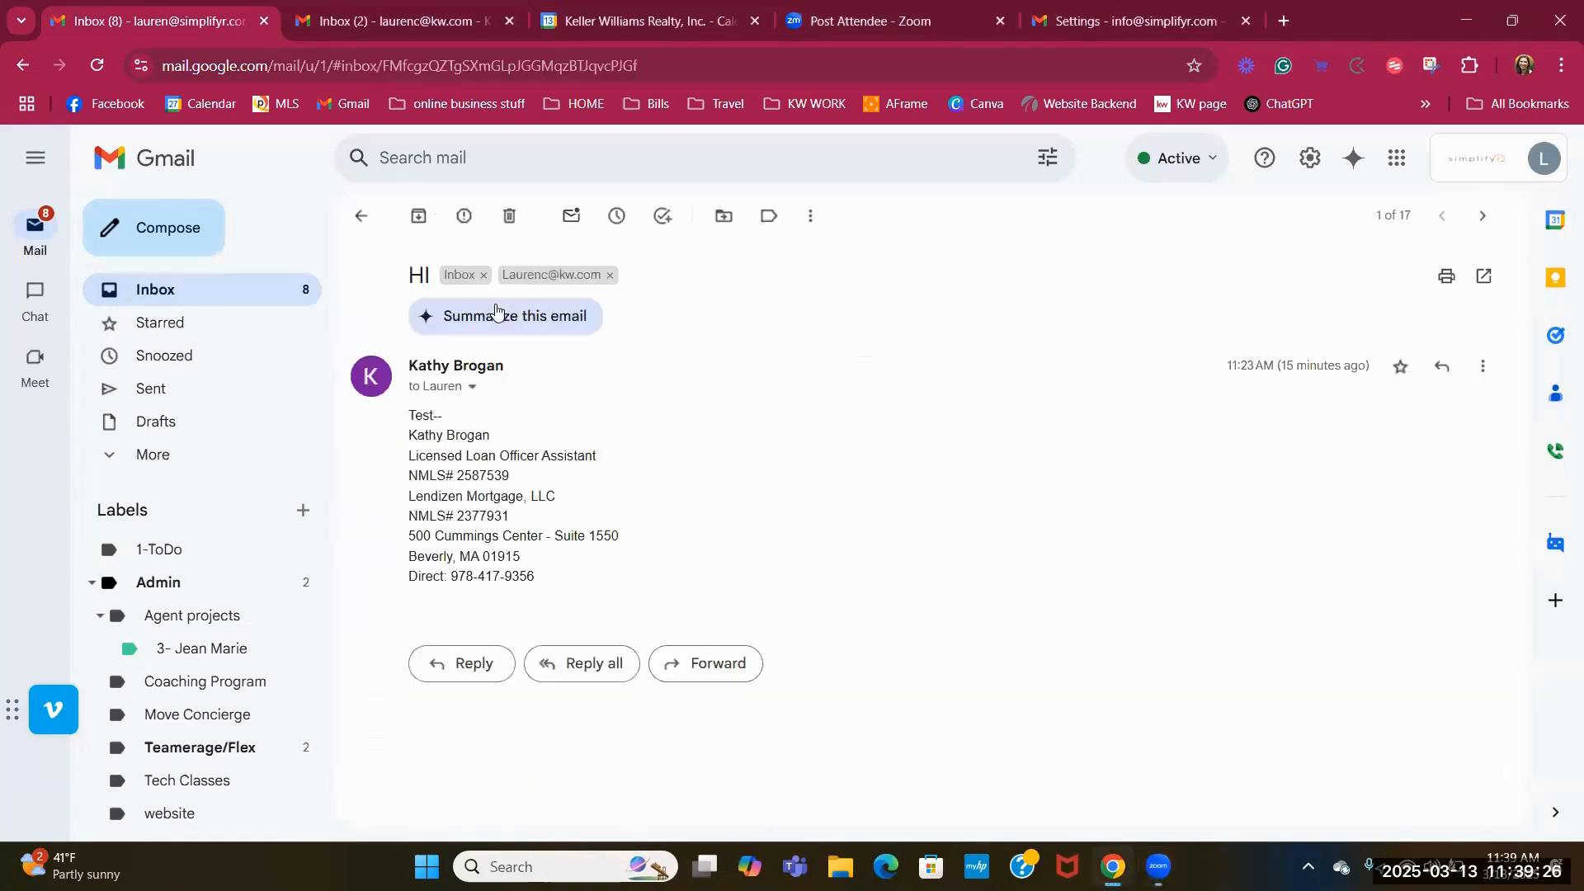
{"action": "left_click", "coordinate": [483, 662]}
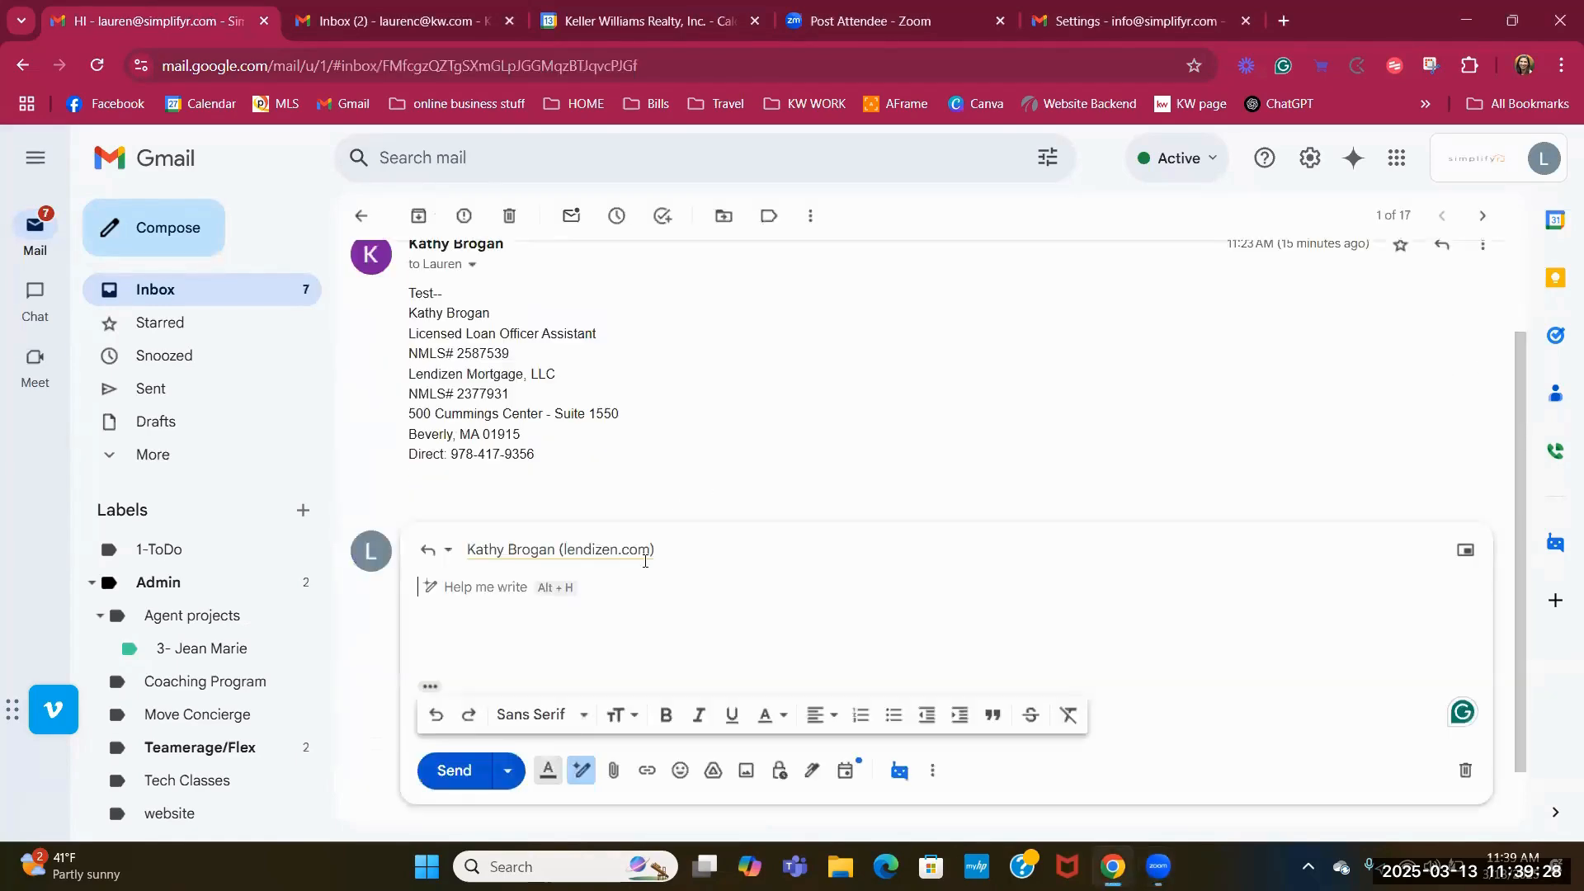
{"action": "type", "text": "you stink"}
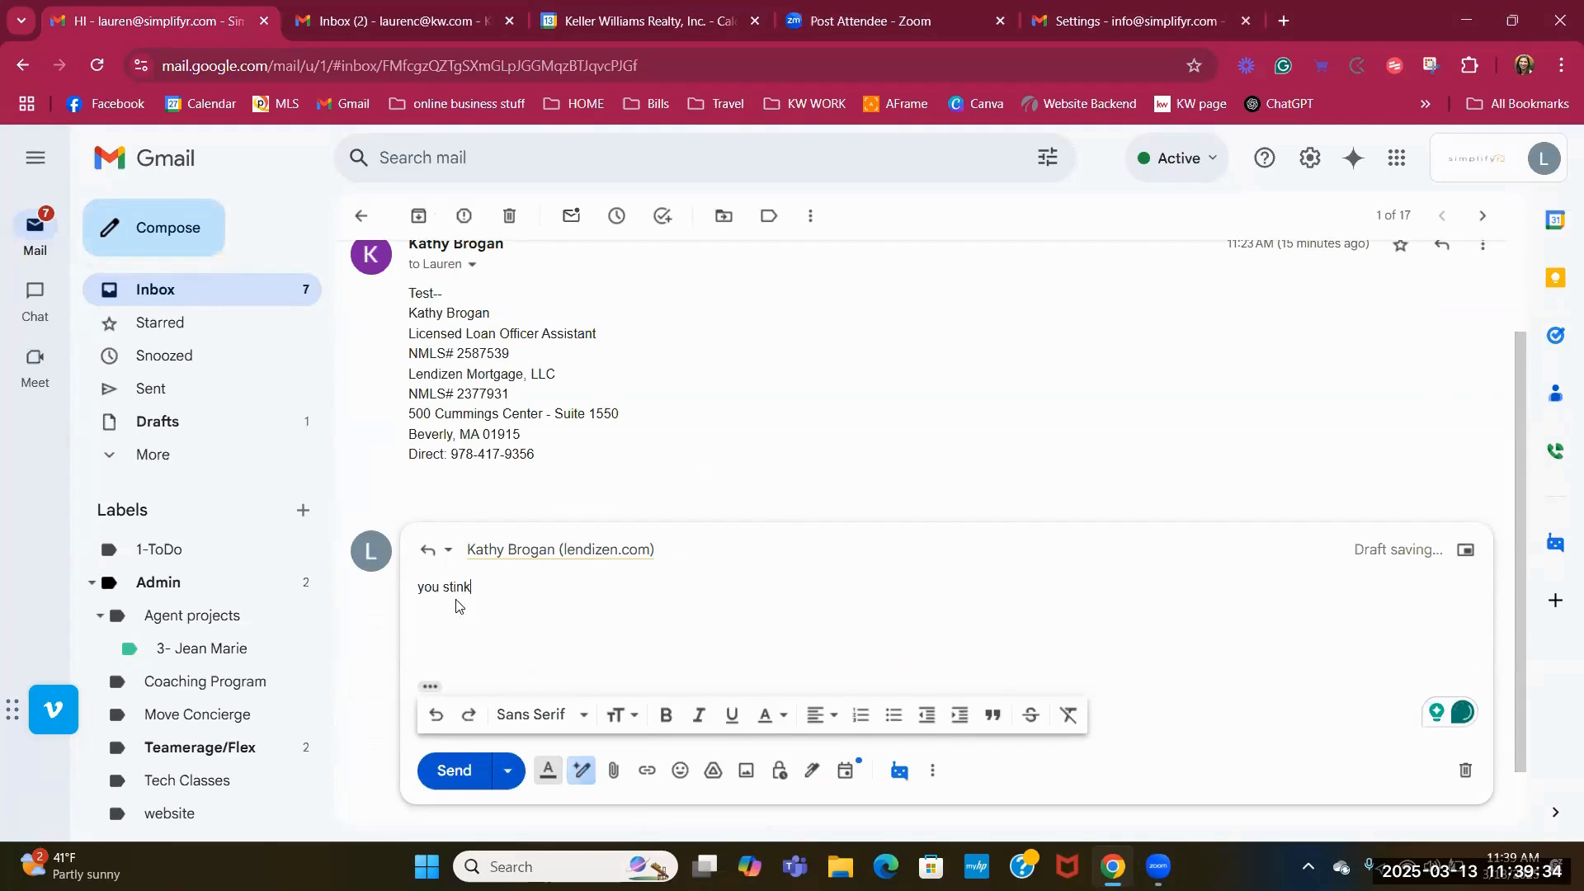
{"action": "left_click", "coordinate": [446, 772]}
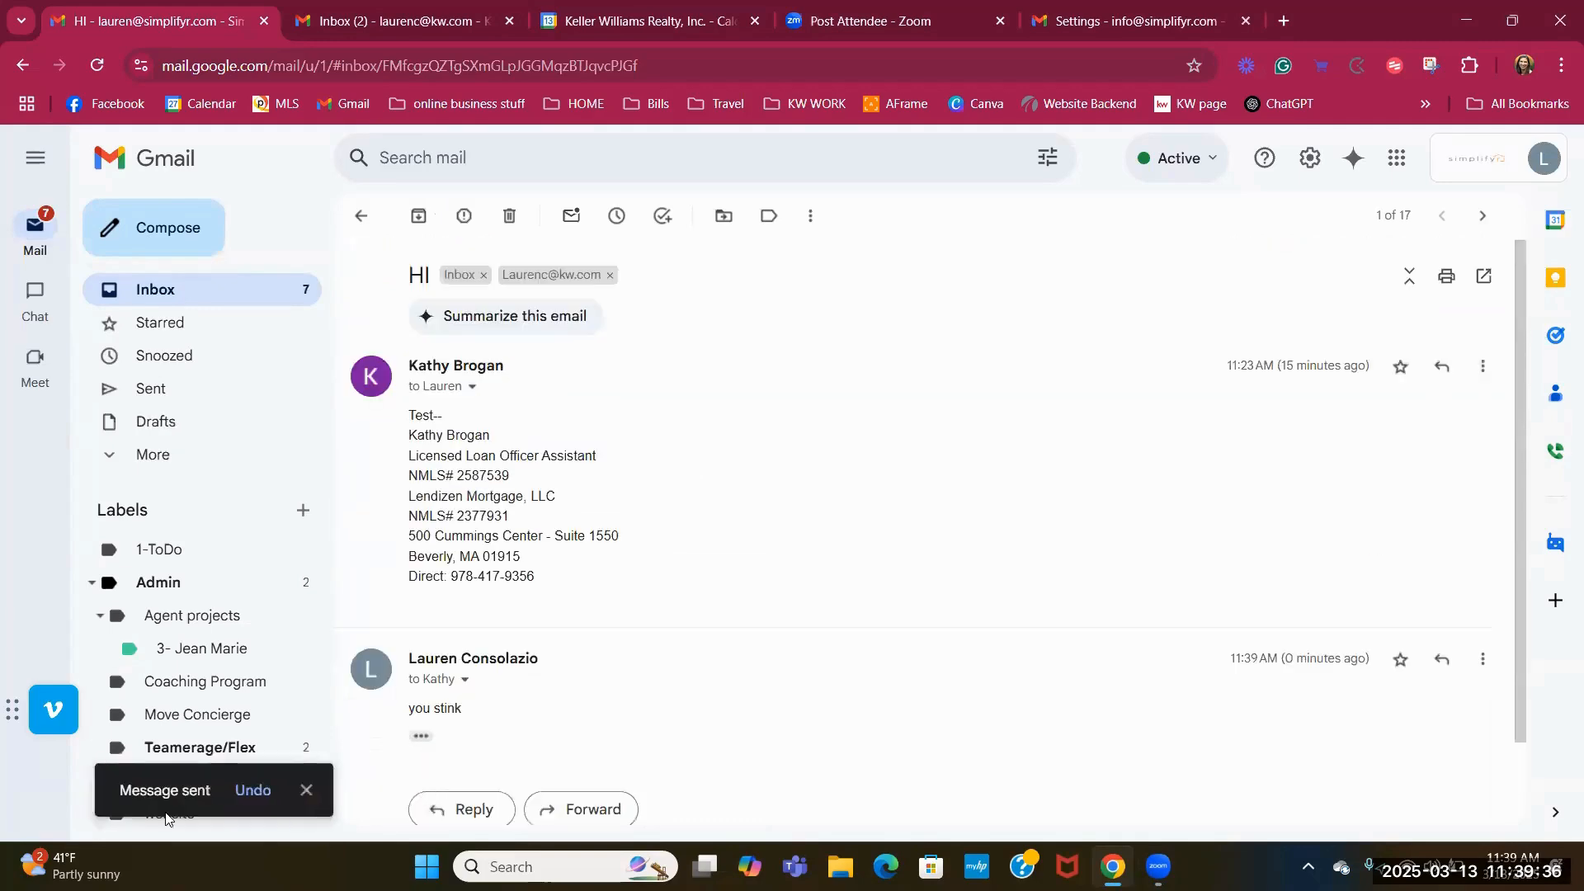
{"action": "left_click", "coordinate": [259, 793]}
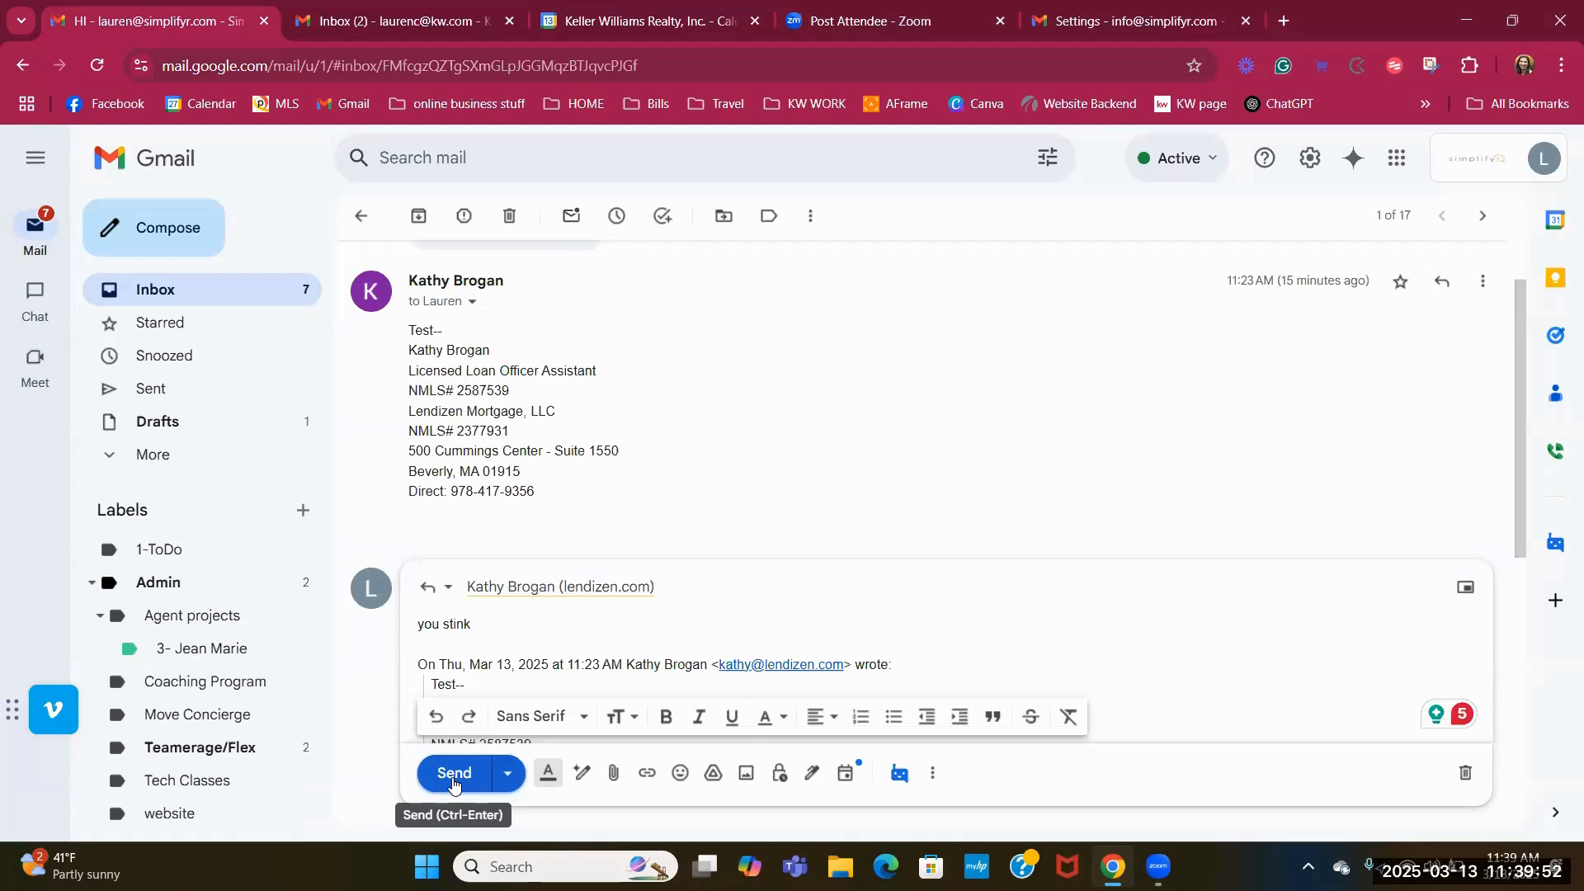
Send the 'you stink' reply, undo it once more, then send it for good.
{"action": "left_click", "coordinate": [458, 774]}
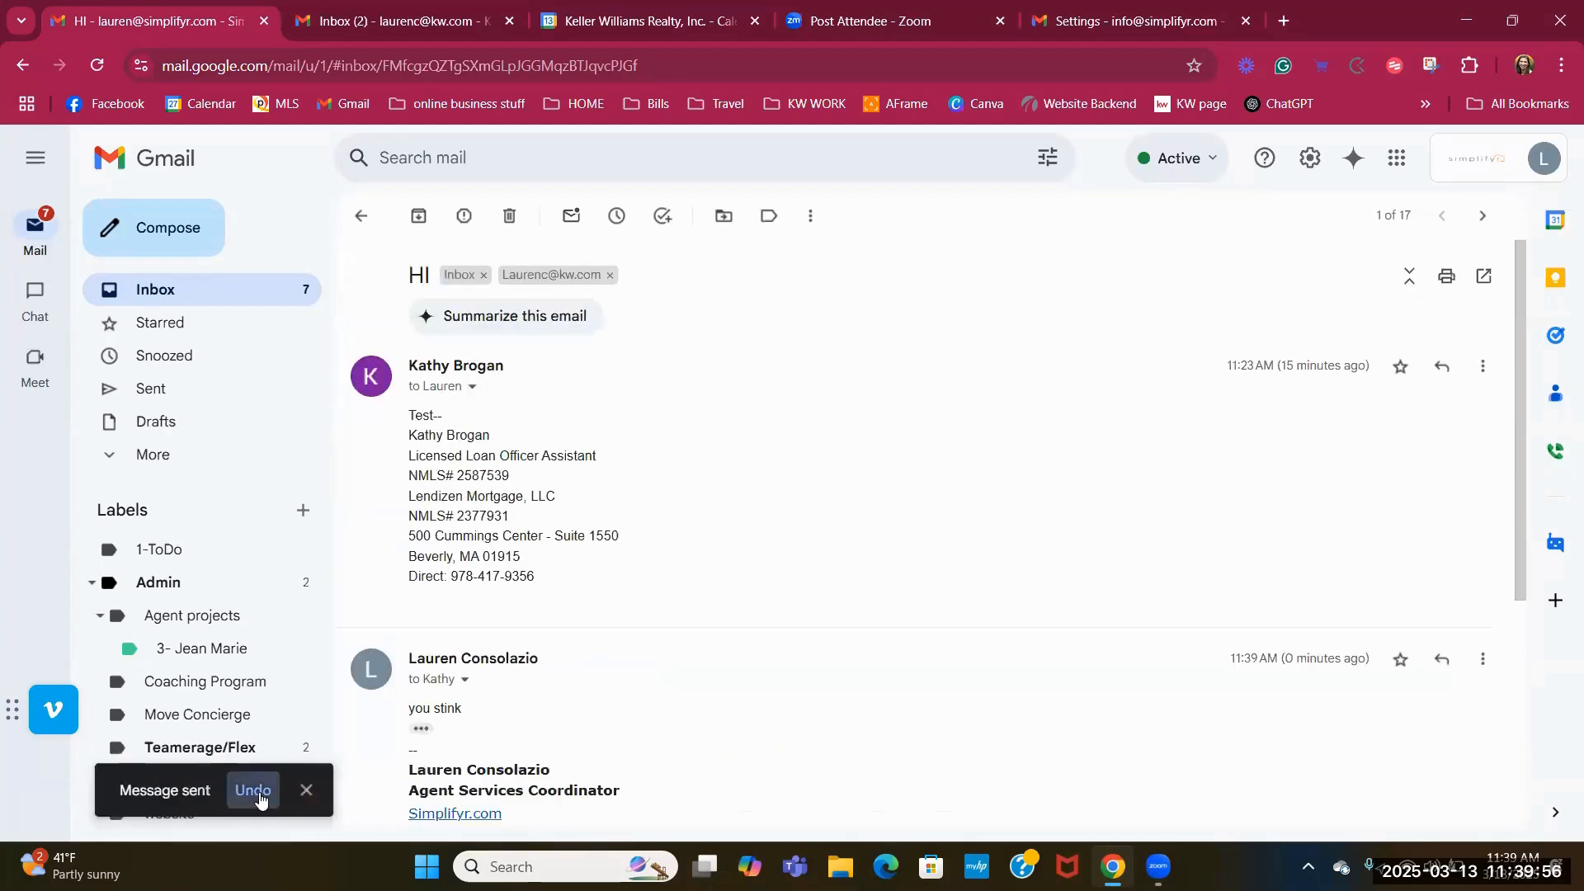
{"action": "left_click", "coordinate": [257, 794]}
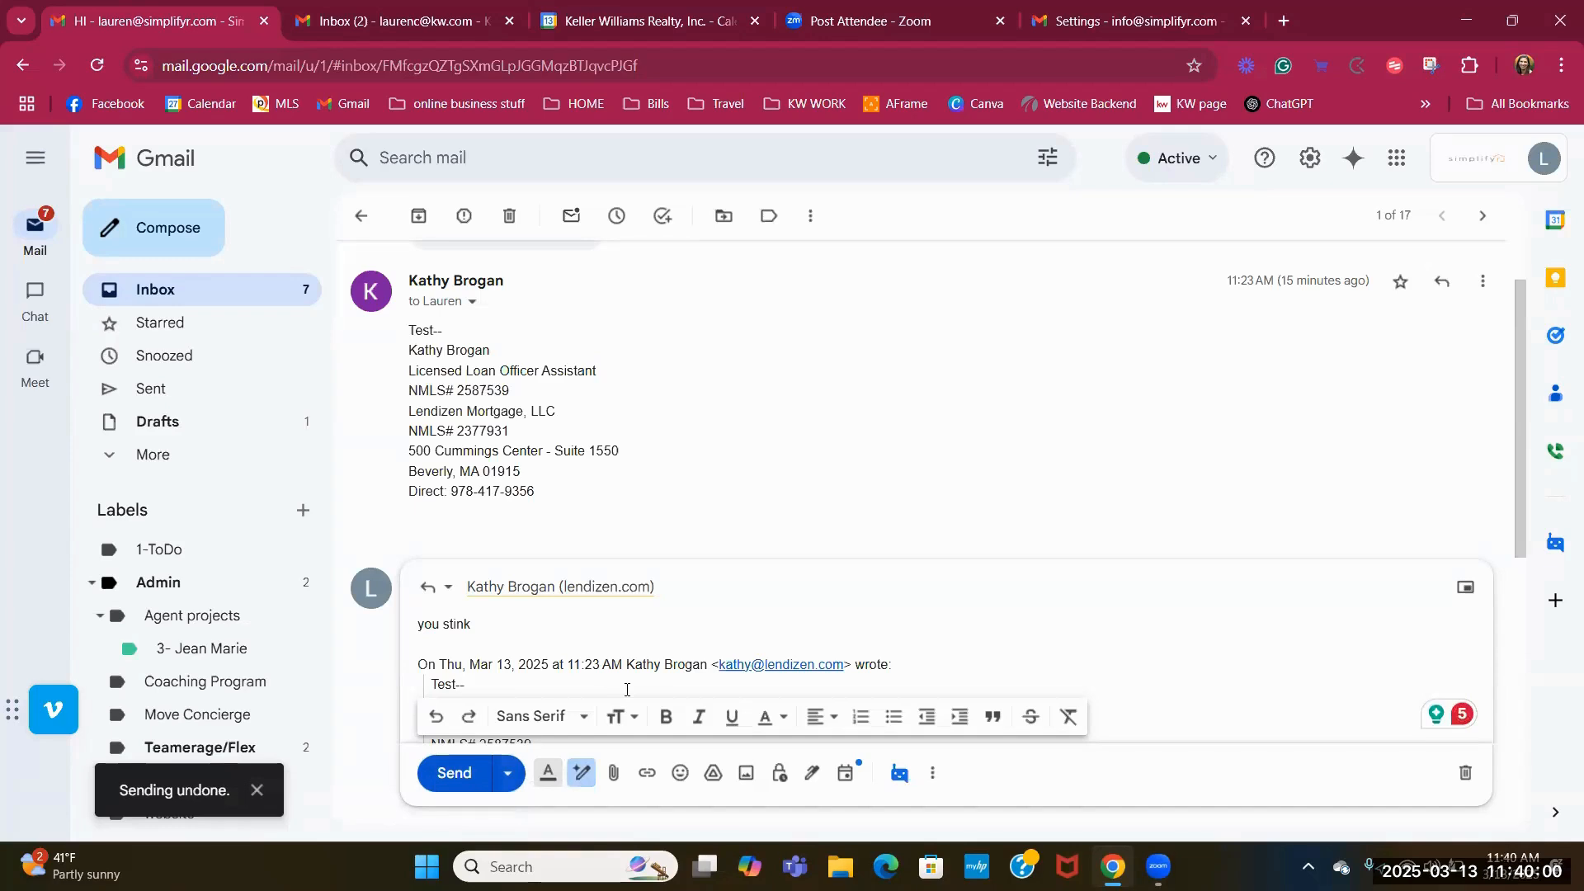
{"action": "left_click", "coordinate": [455, 775]}
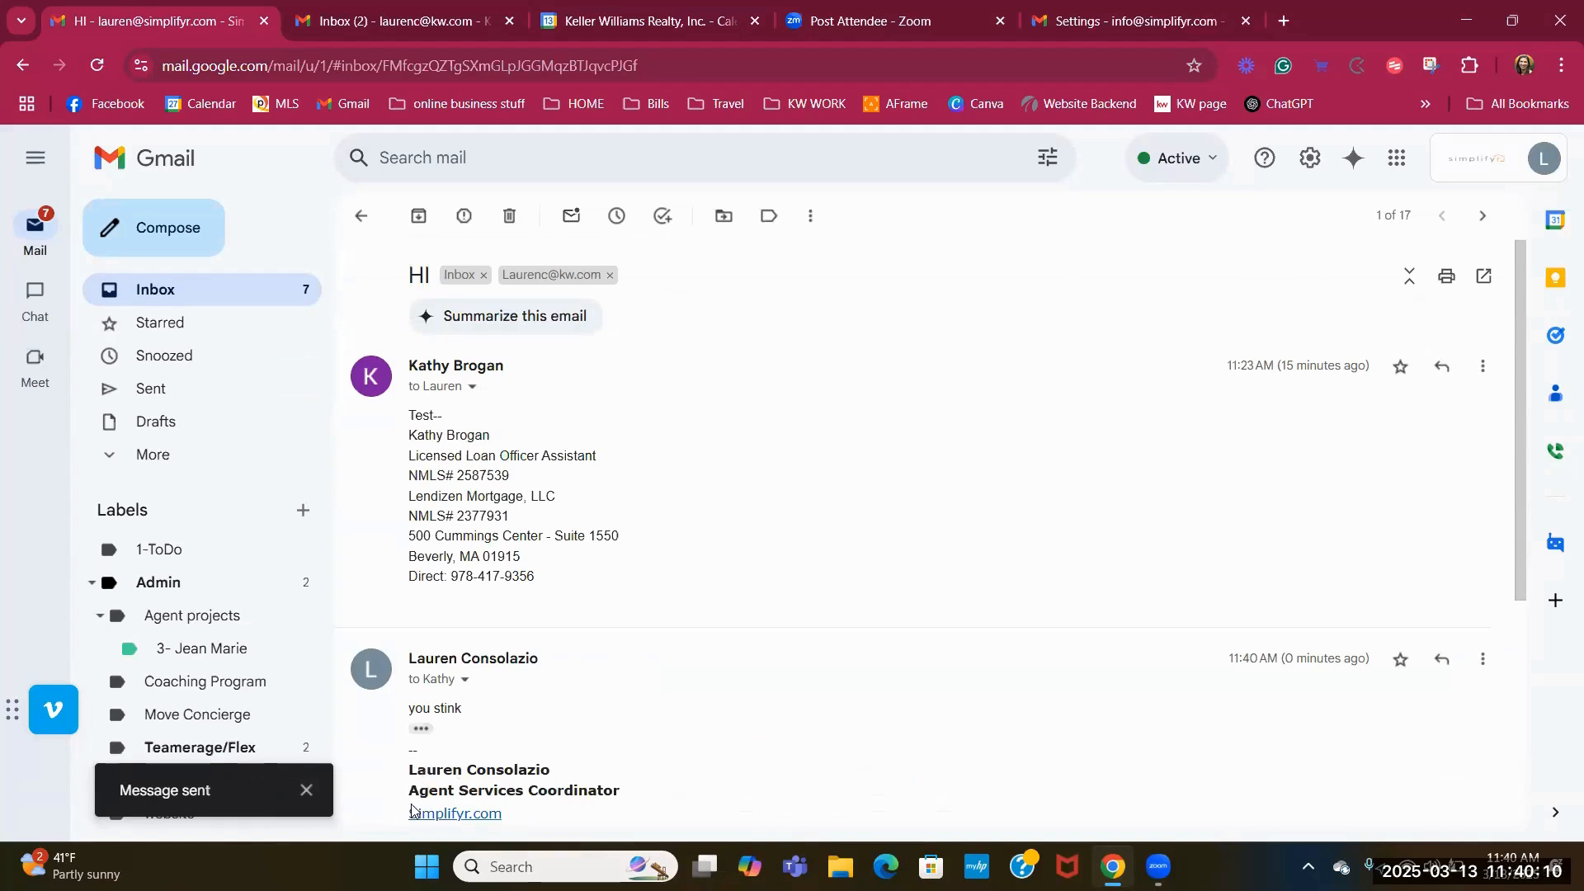
Dismiss the sent notice and return to the inbox showing the two-message HI thread.
{"action": "left_click", "coordinate": [306, 790]}
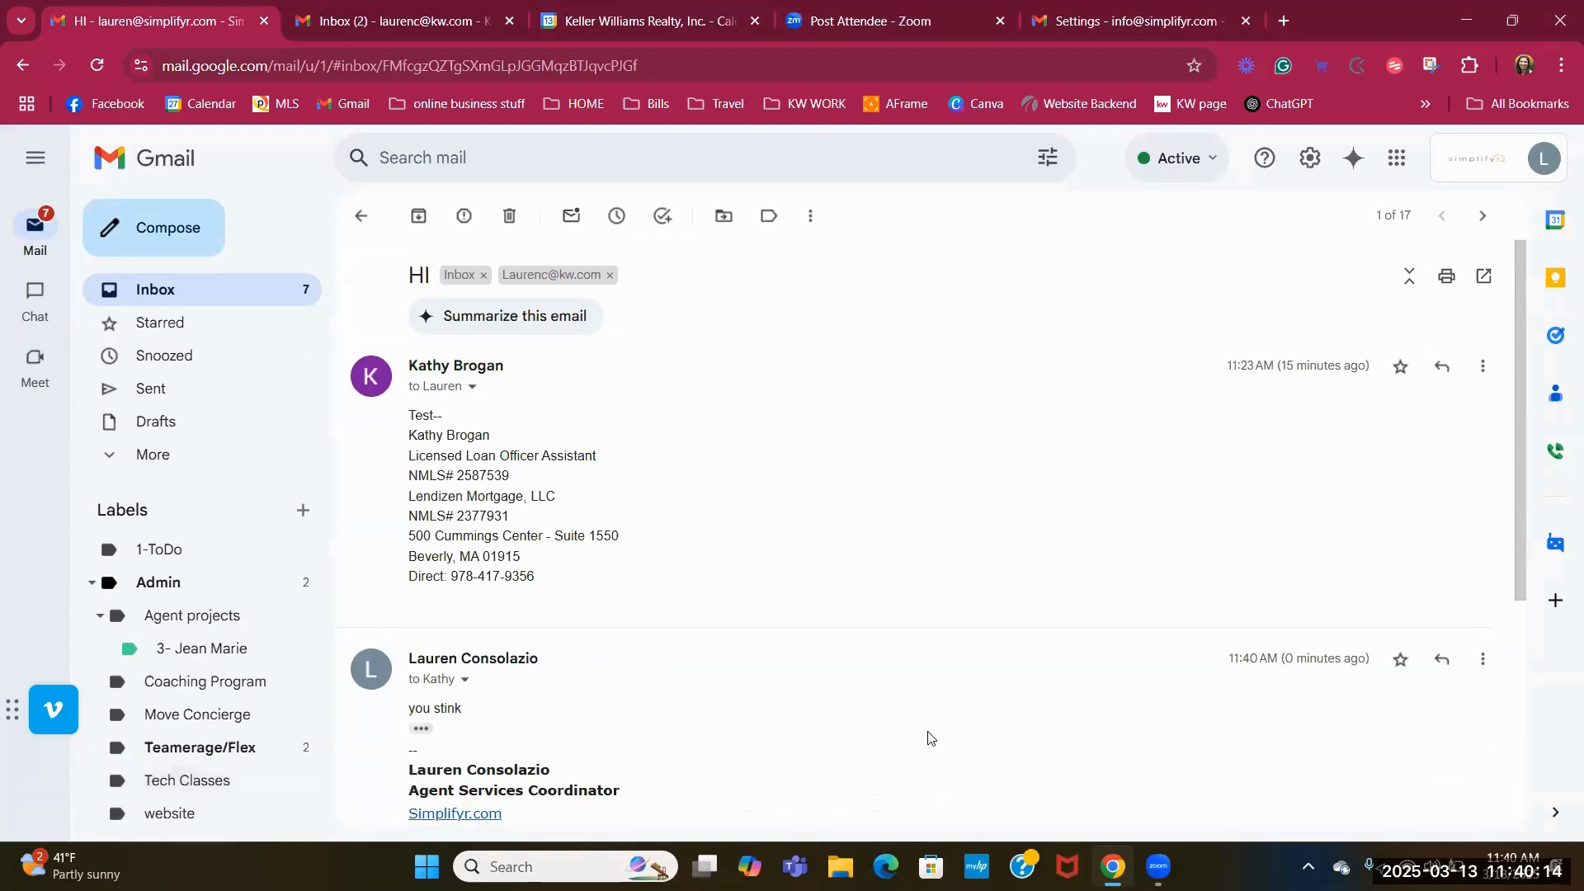
{"action": "scroll", "coordinate": [845, 731], "scroll_direction": "down", "scroll_amount": 5}
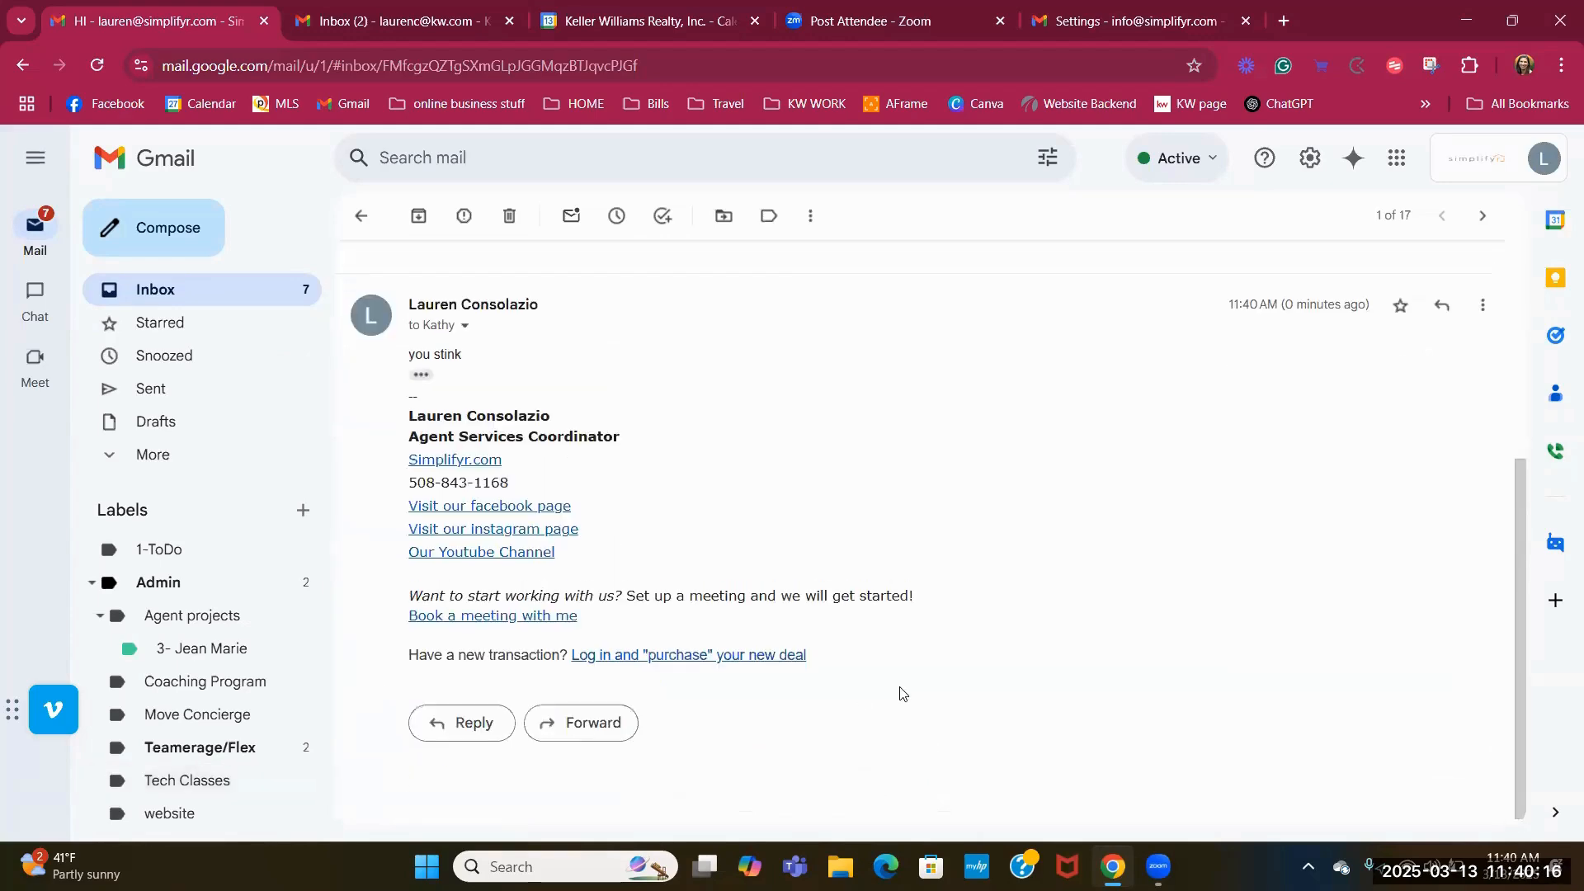
{"action": "scroll", "coordinate": [899, 693], "scroll_direction": "up", "scroll_amount": 4}
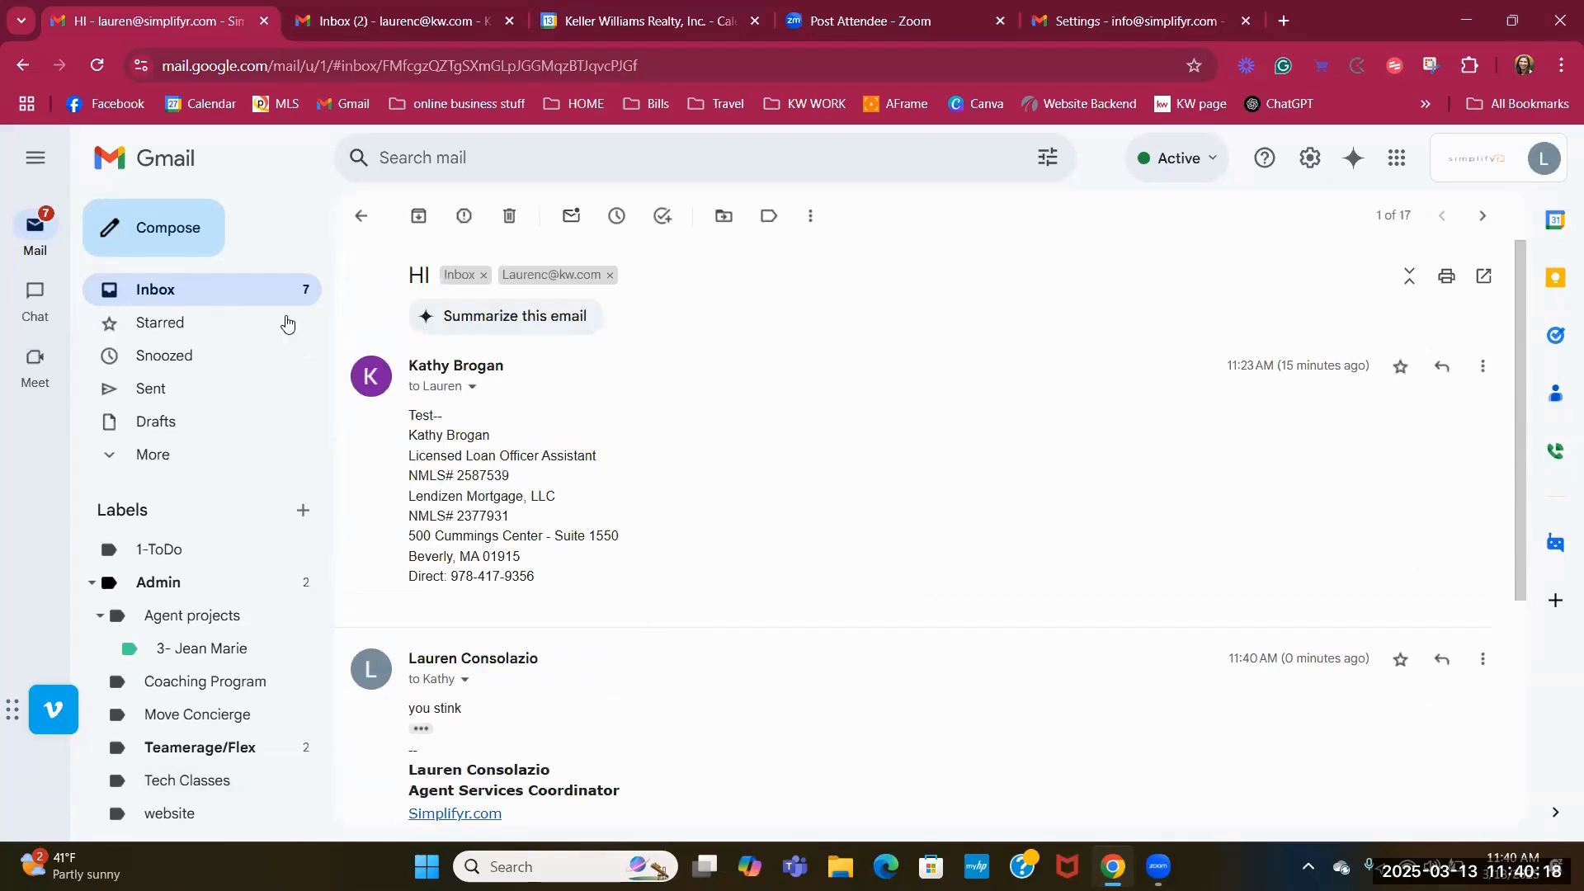
{"action": "left_click", "coordinate": [263, 299]}
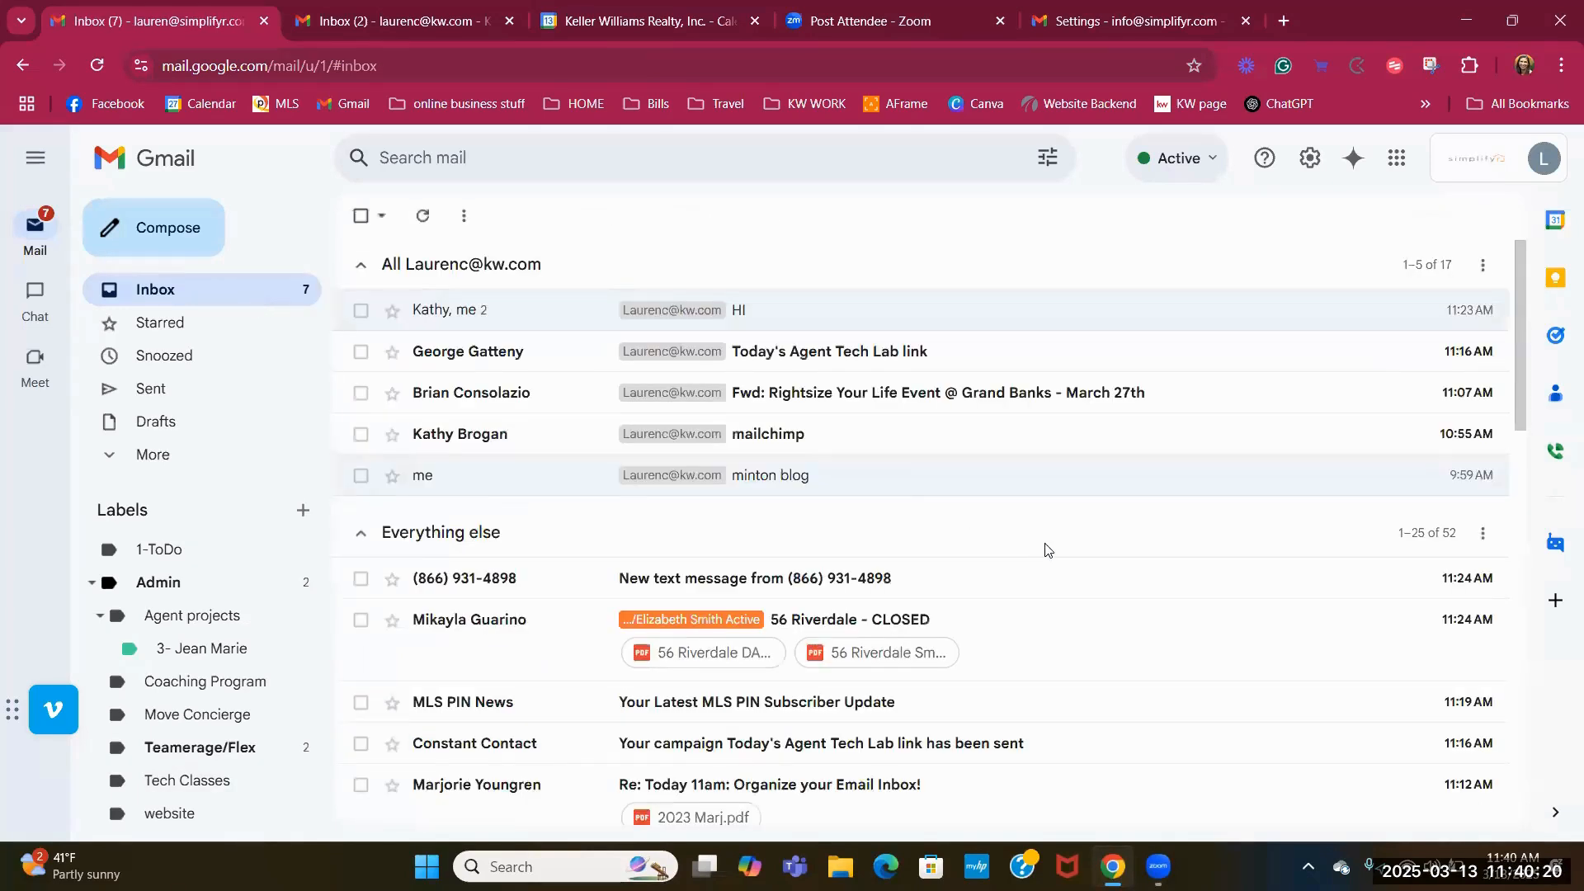